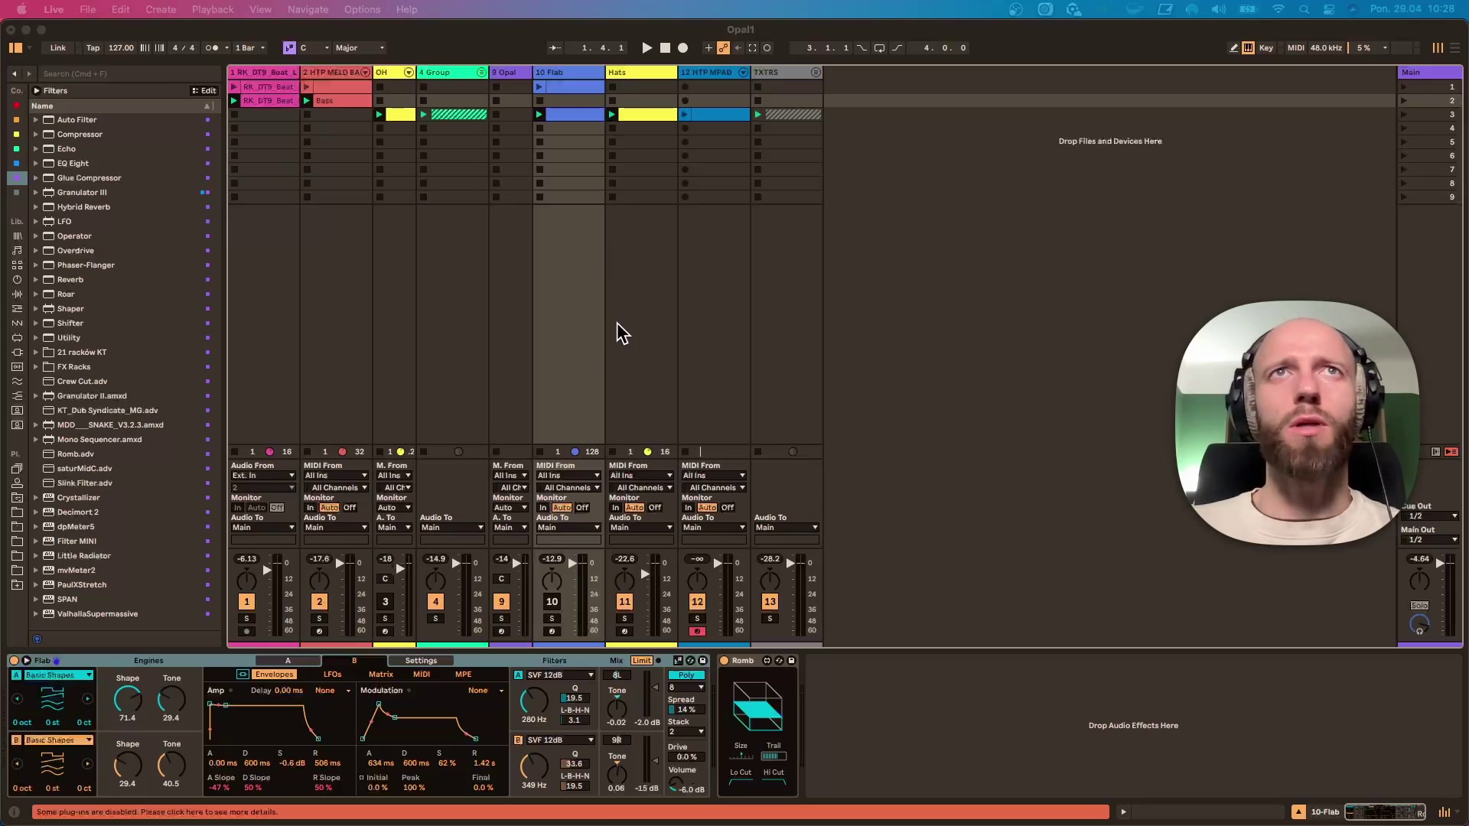
Step: Start playback of the set and activate the OH track
left_click(474, 363)
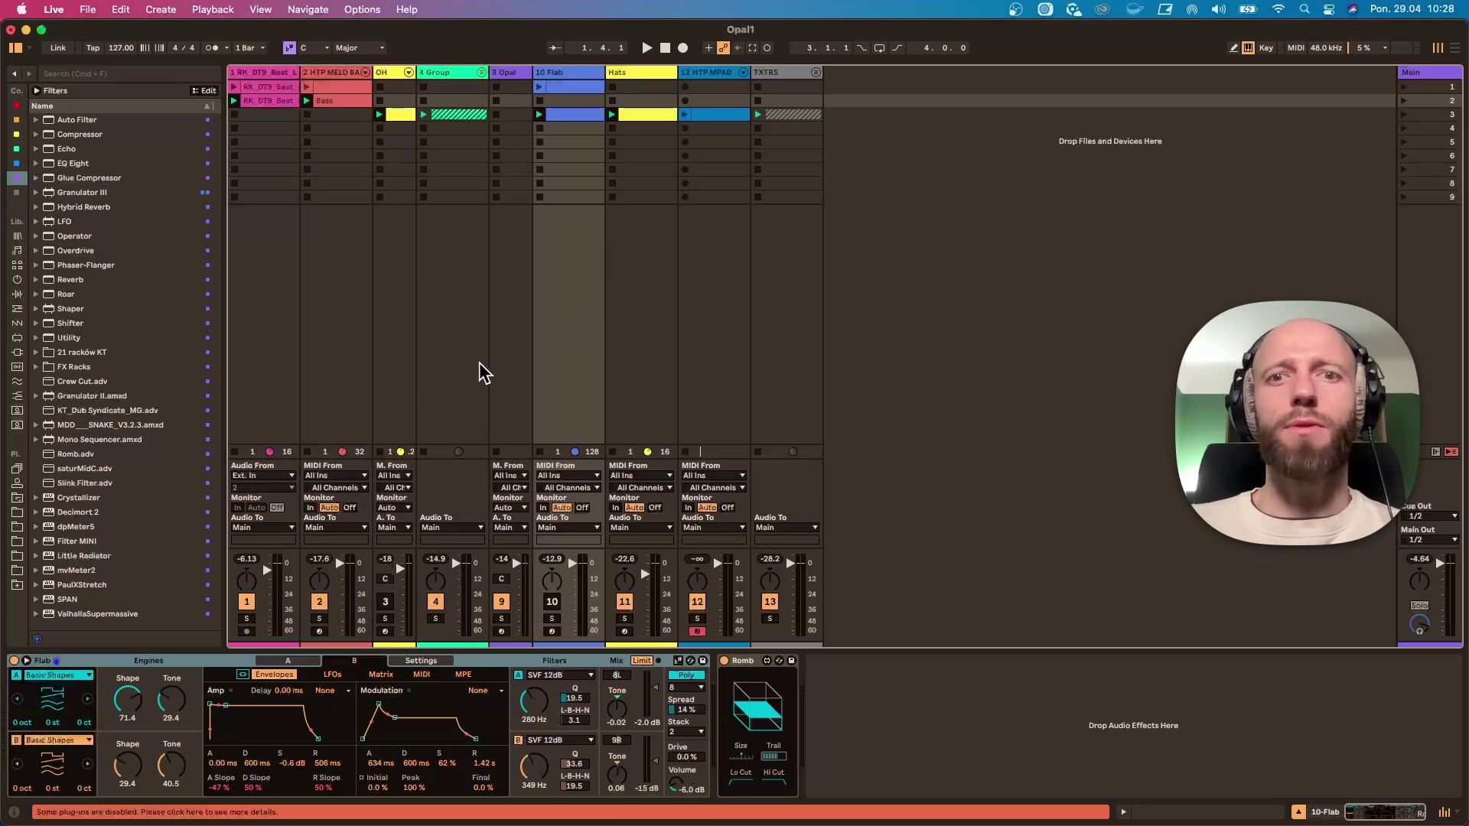
key("space")
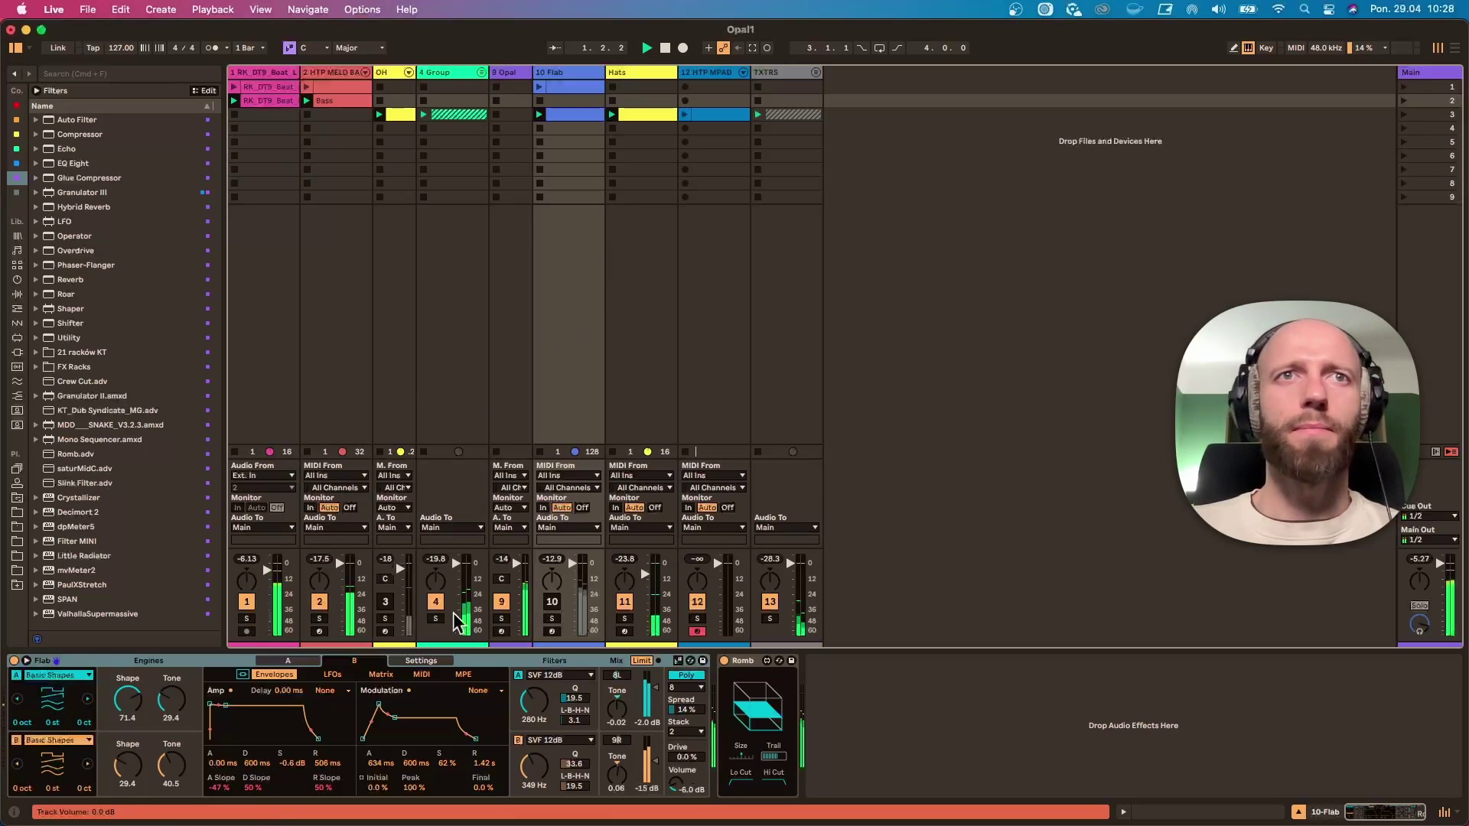
left_click(384, 602)
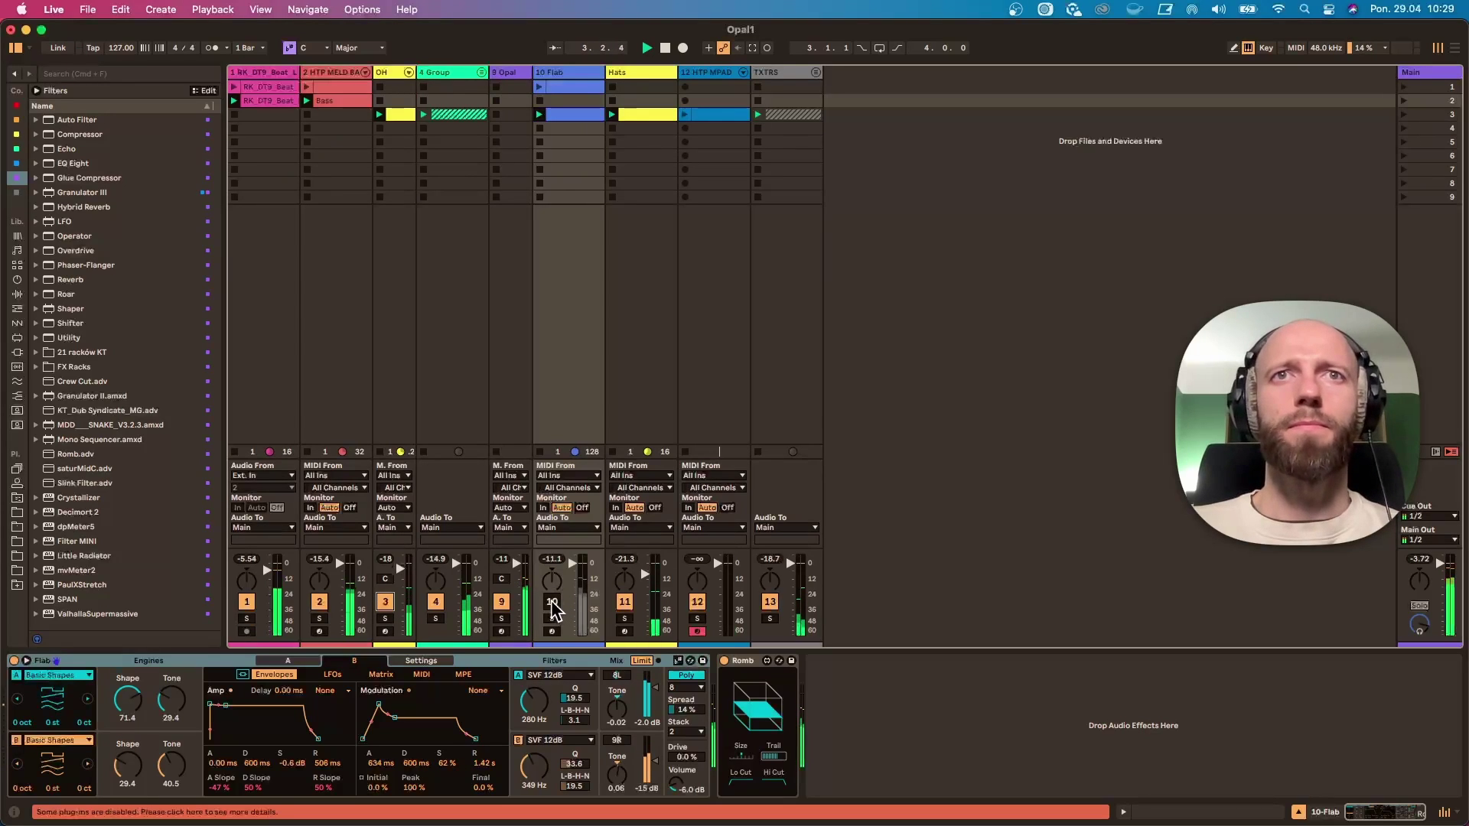
Step: Audition the green Group track in solo, unfold and refold it, and clear its solo
left_click(435, 619)
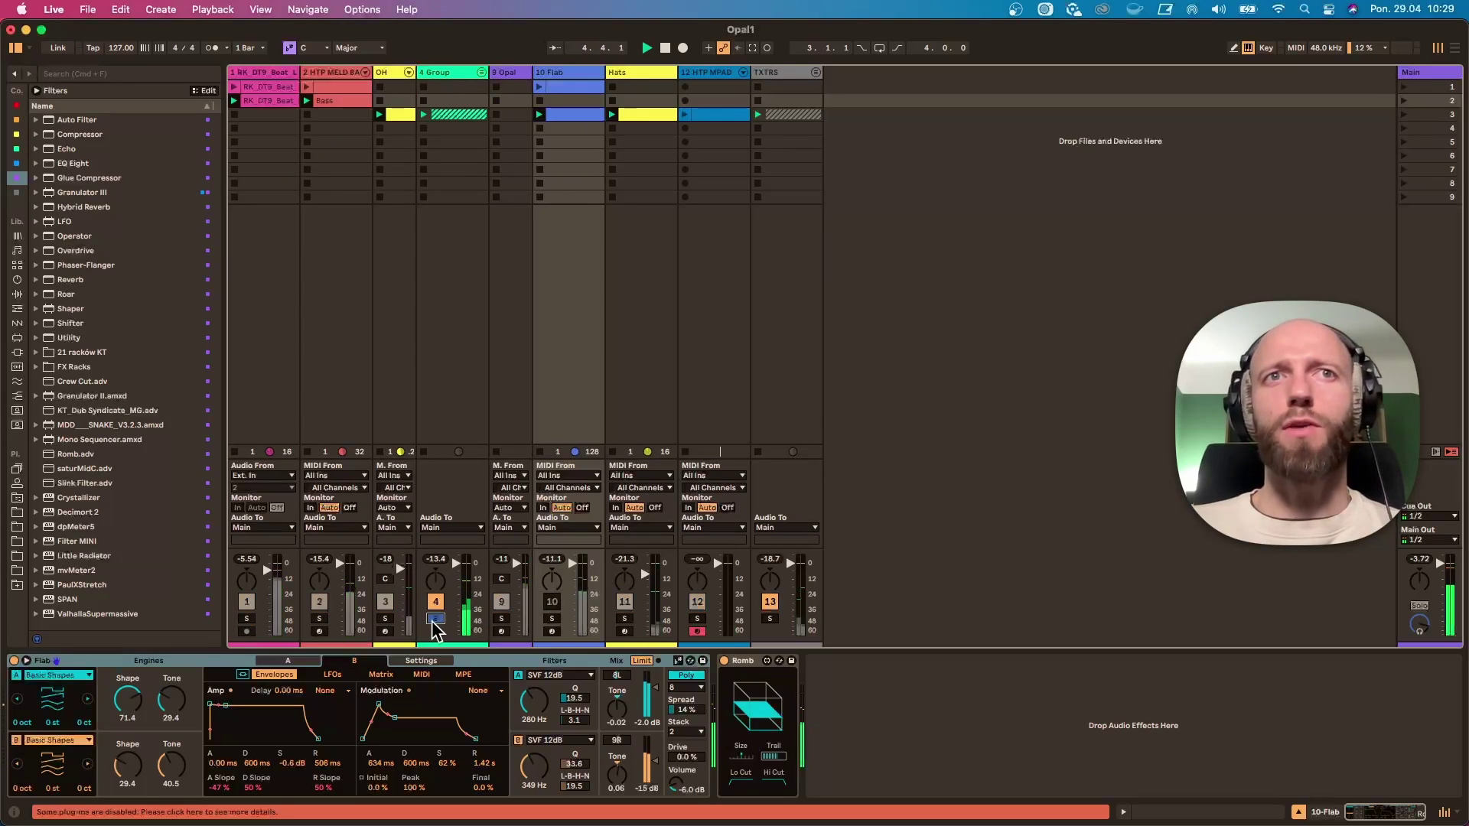
left_click(481, 73)
left_click(481, 76)
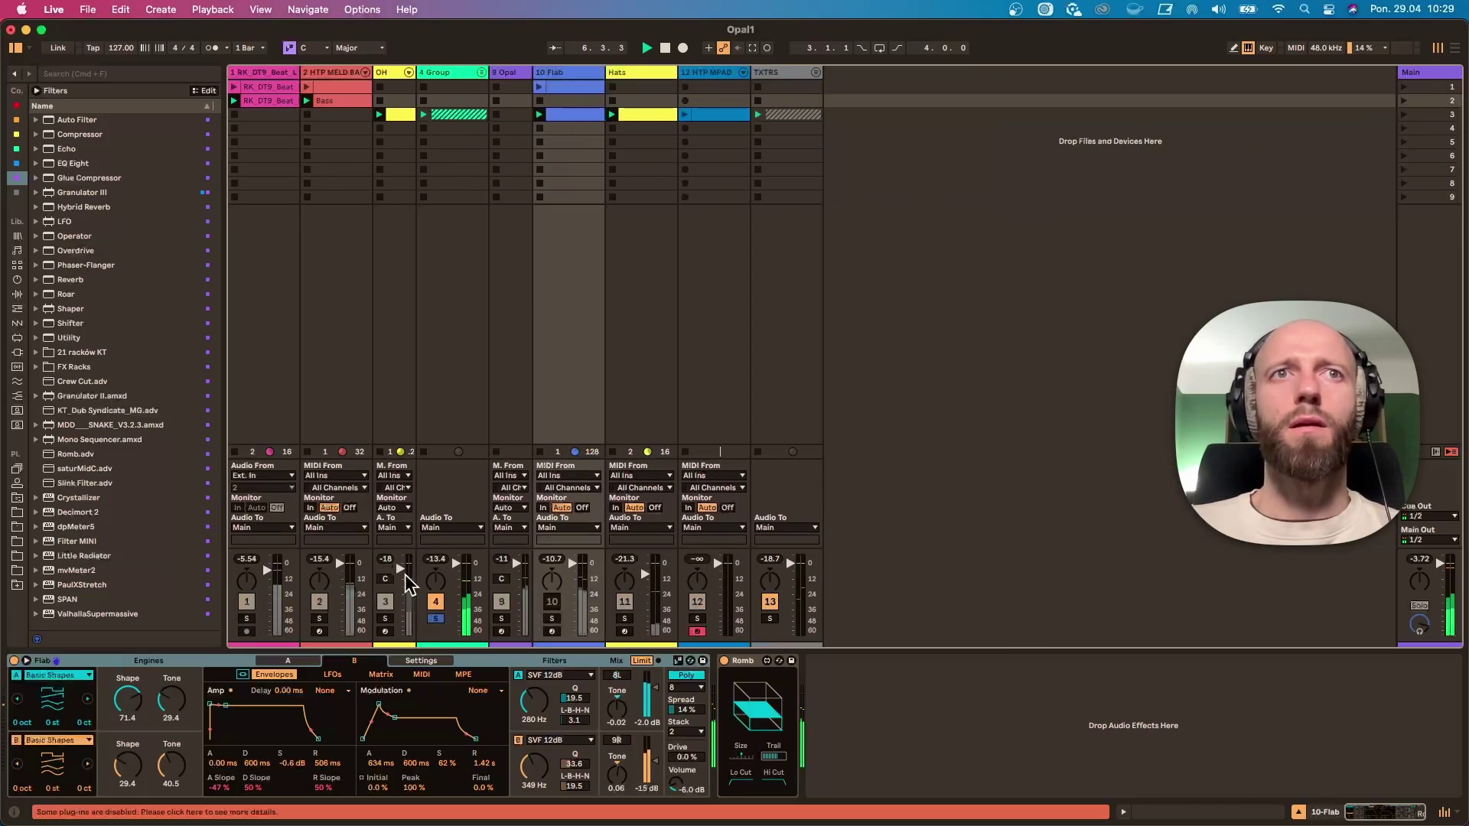
left_click(435, 619)
Step: Solo the TXTRS group, unfold it, launch the third-scene clip on track 14, and clear the solo
left_click(770, 619)
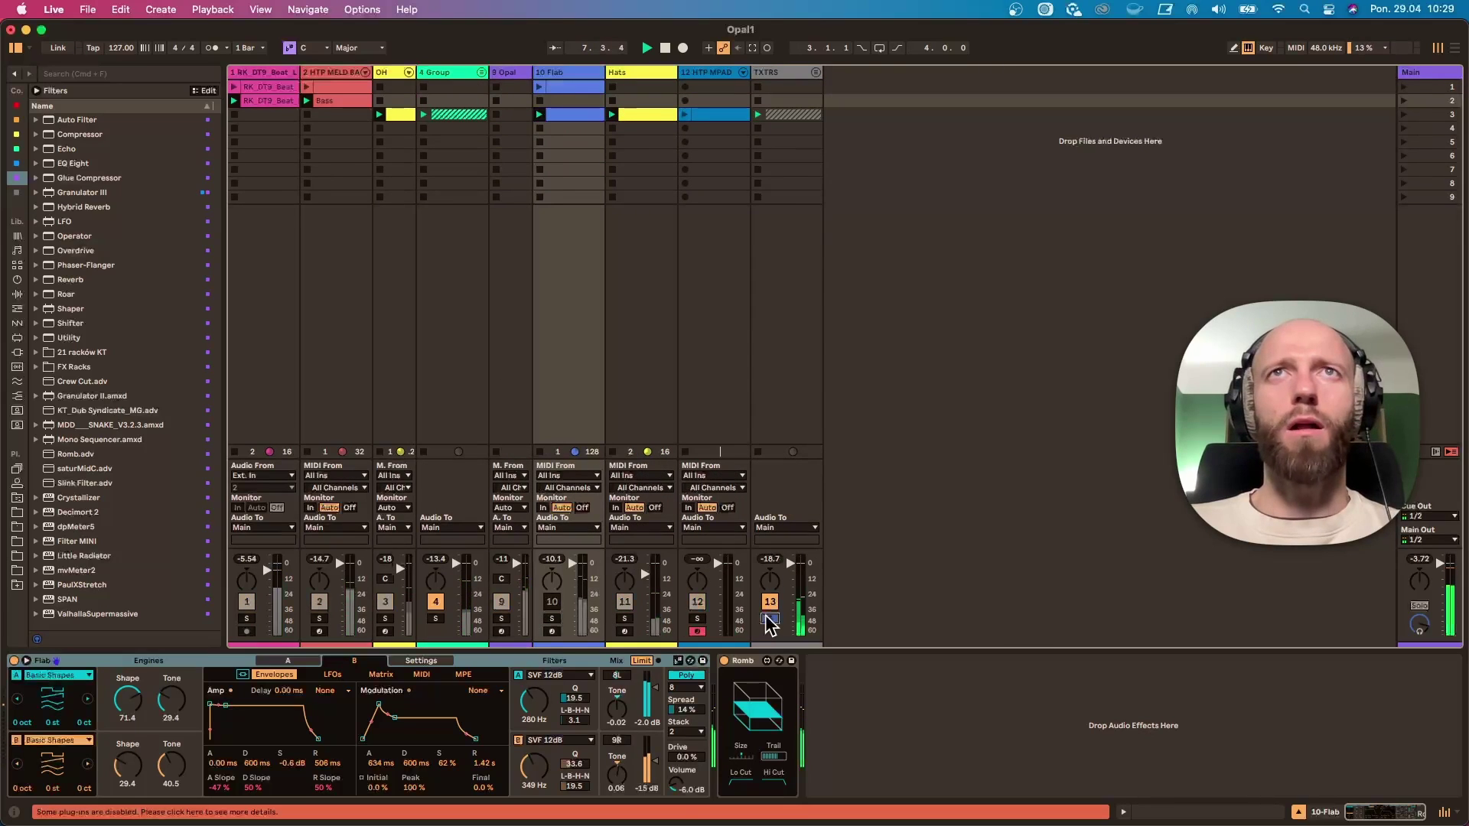
left_click(817, 73)
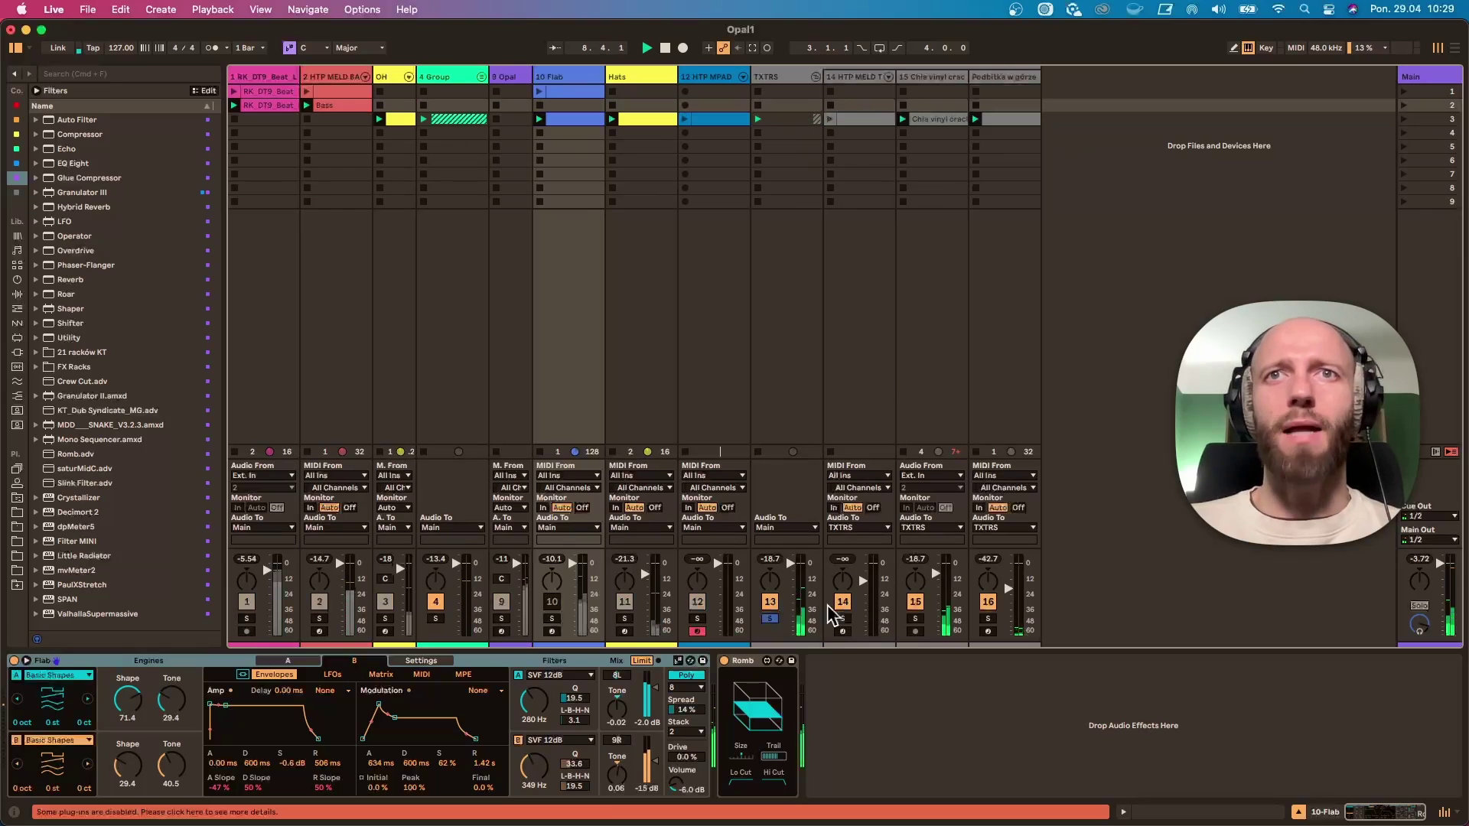
left_click(830, 119)
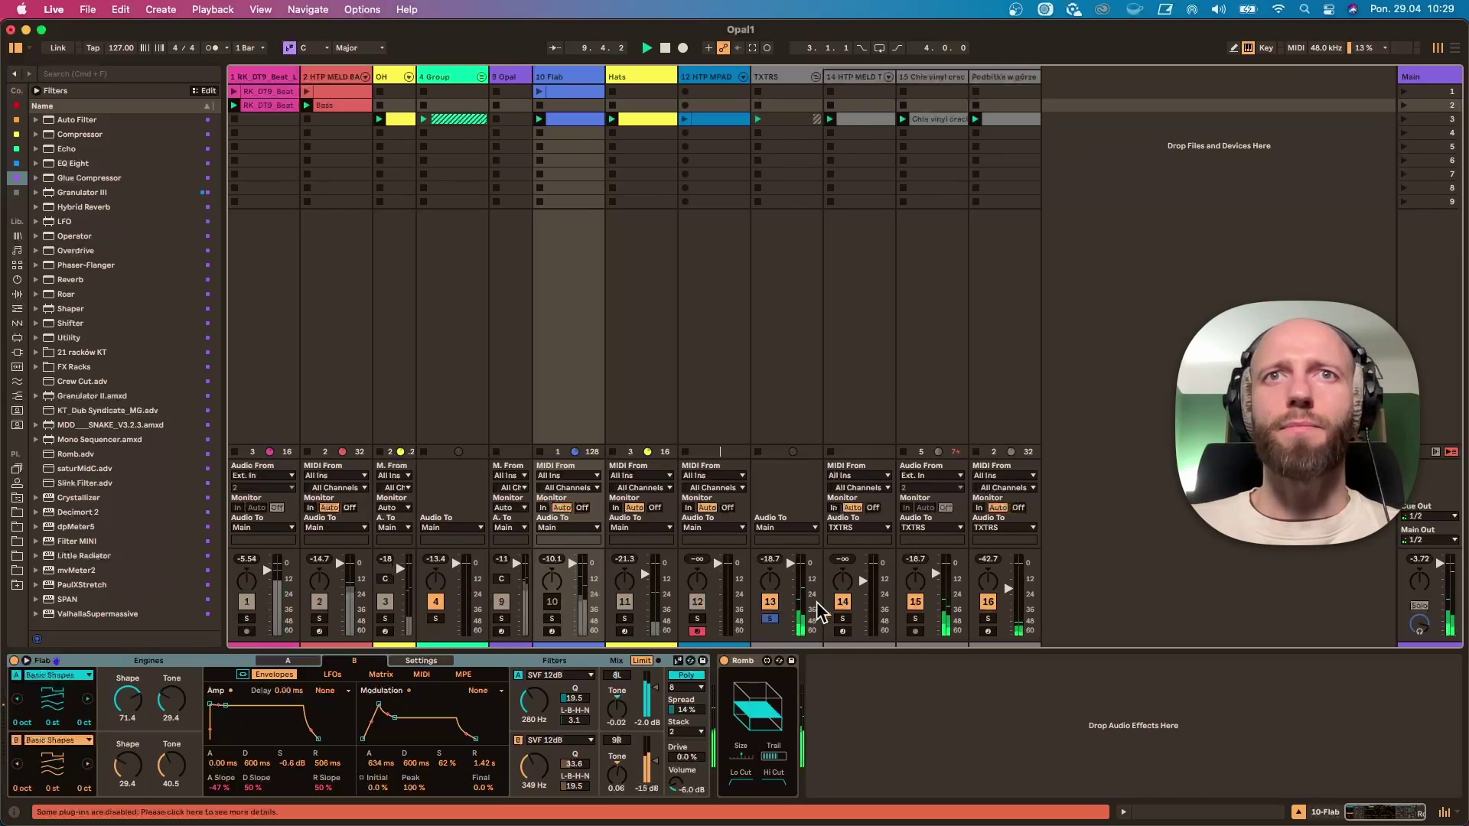
left_click(769, 619)
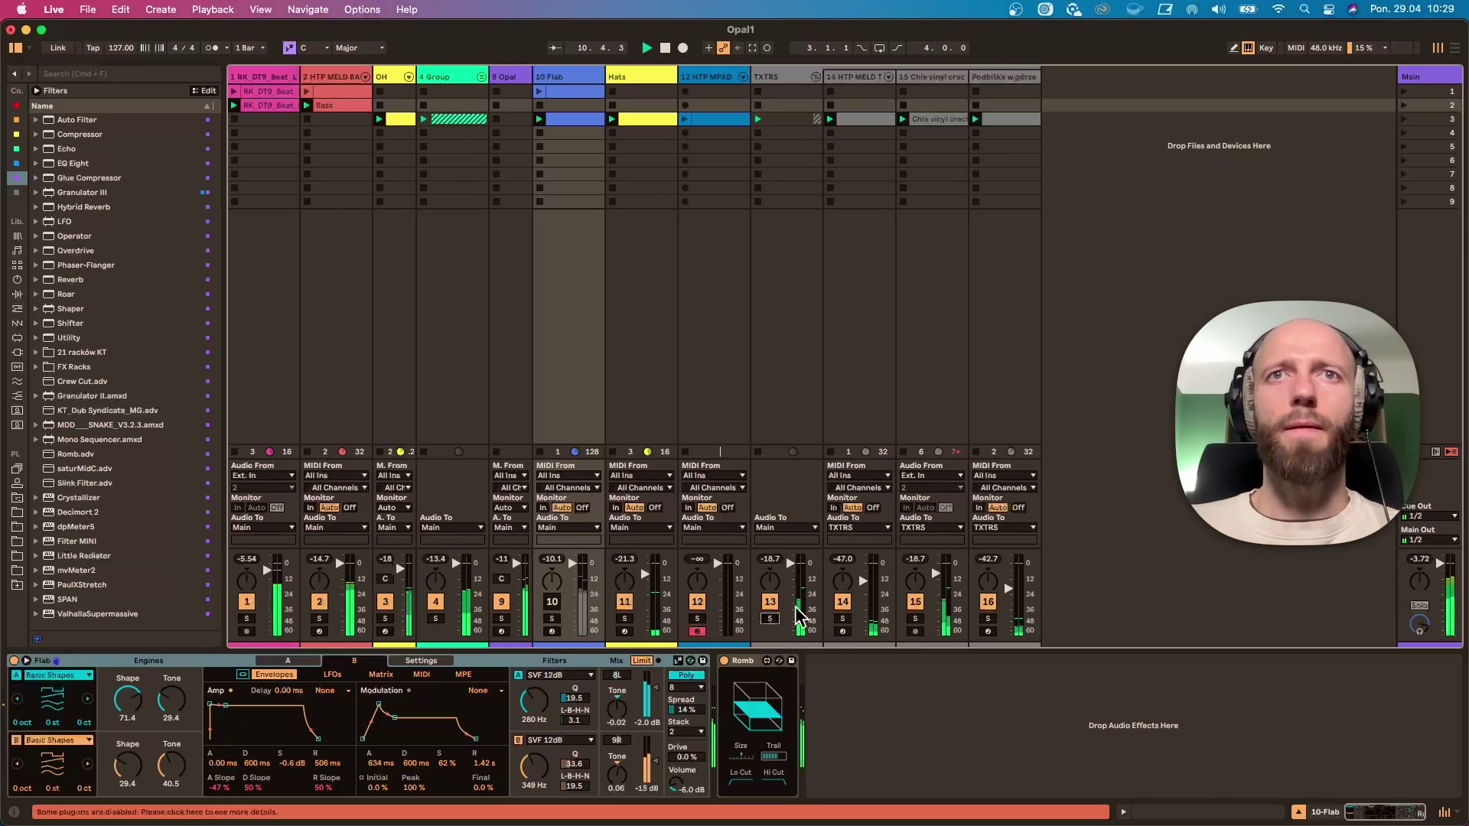
Step: Raise the volume of track 14 in the TXTRS group slightly and deactivate the OH track
left_click_drag(859, 584, 852, 577)
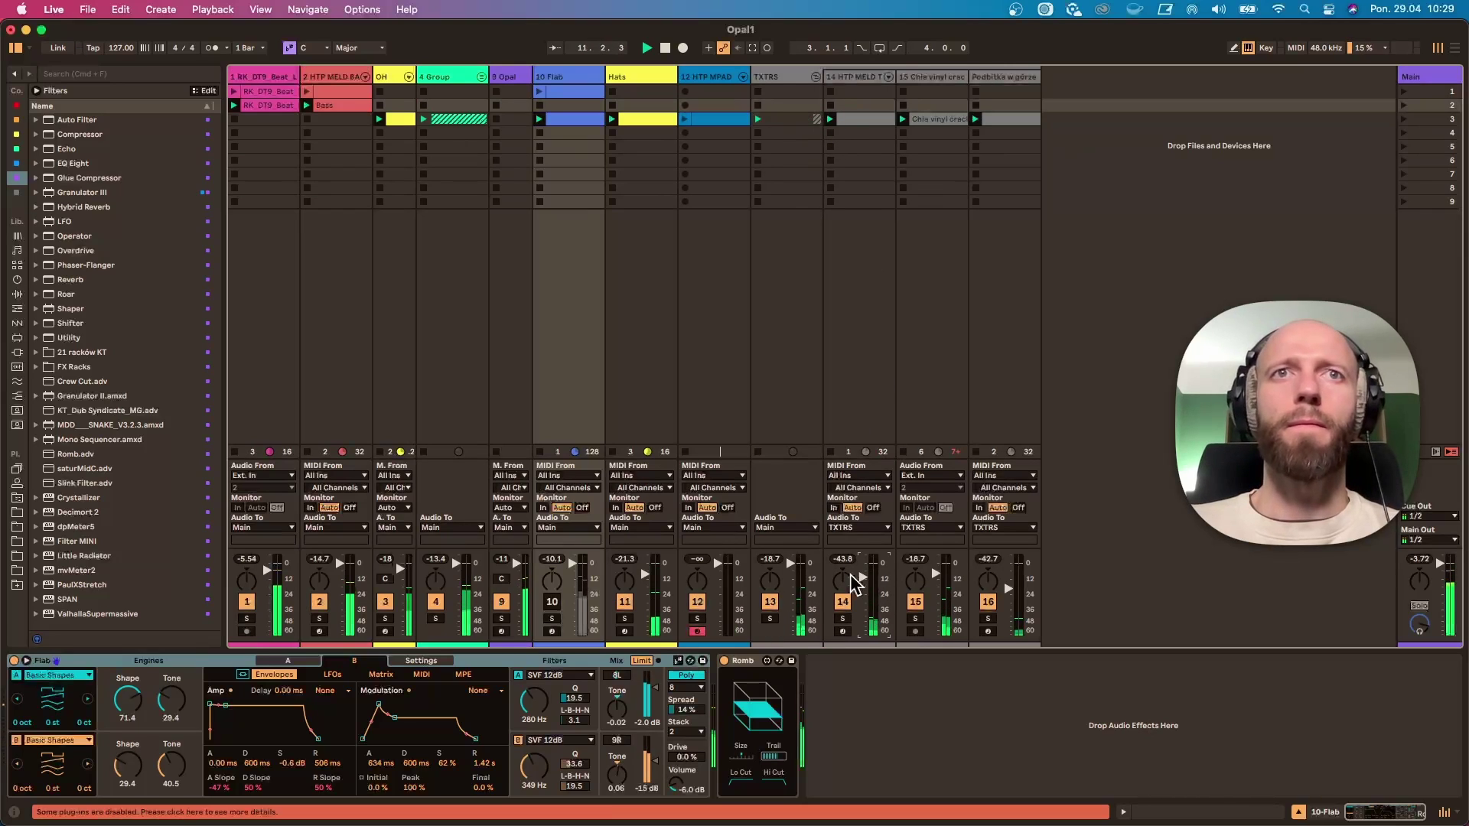
left_click(385, 602)
key("space")
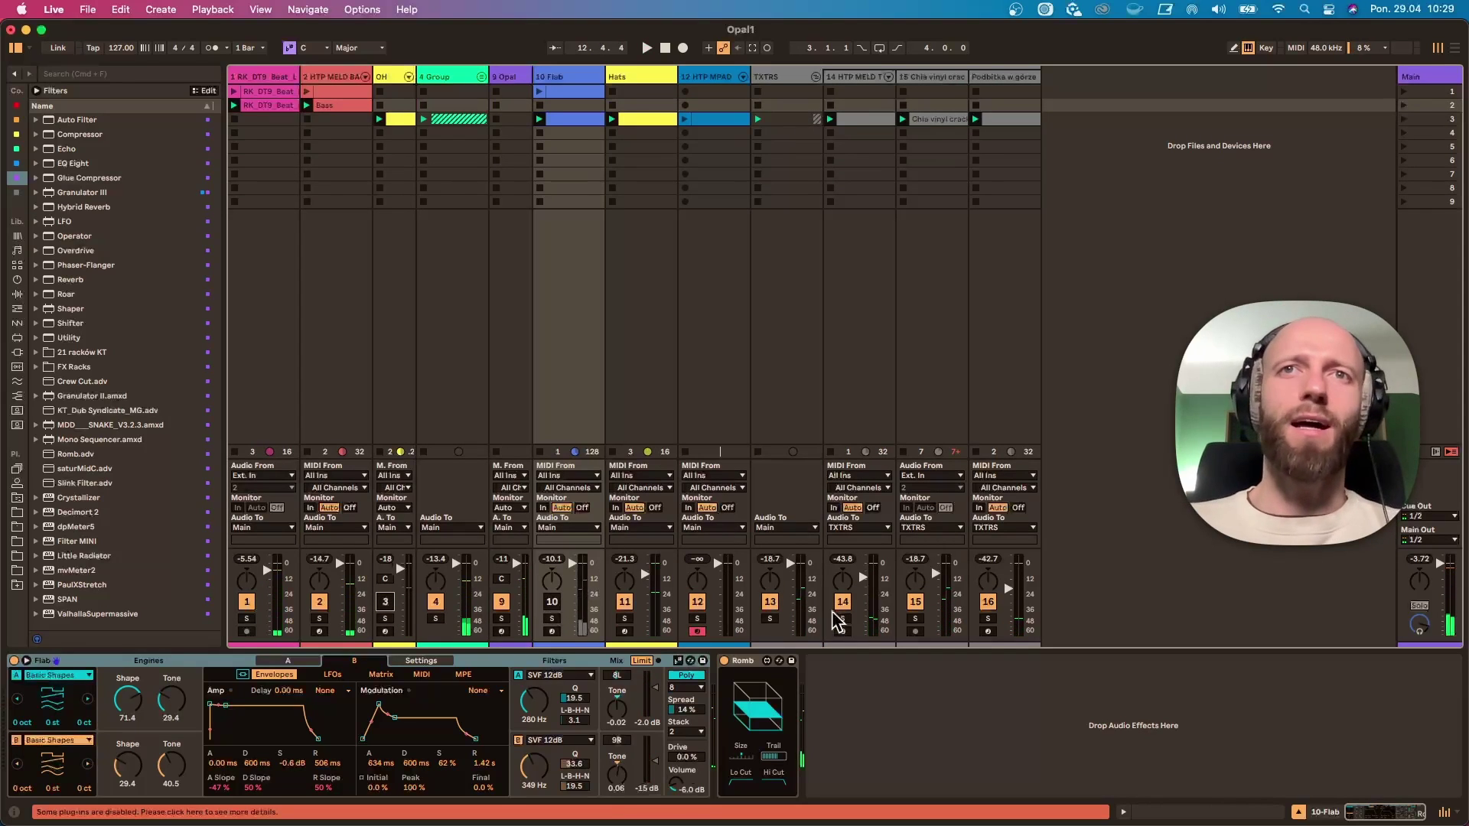
Step: Restart playback, audition track 14 briefly in solo, and deactivate the green Group track
key("space")
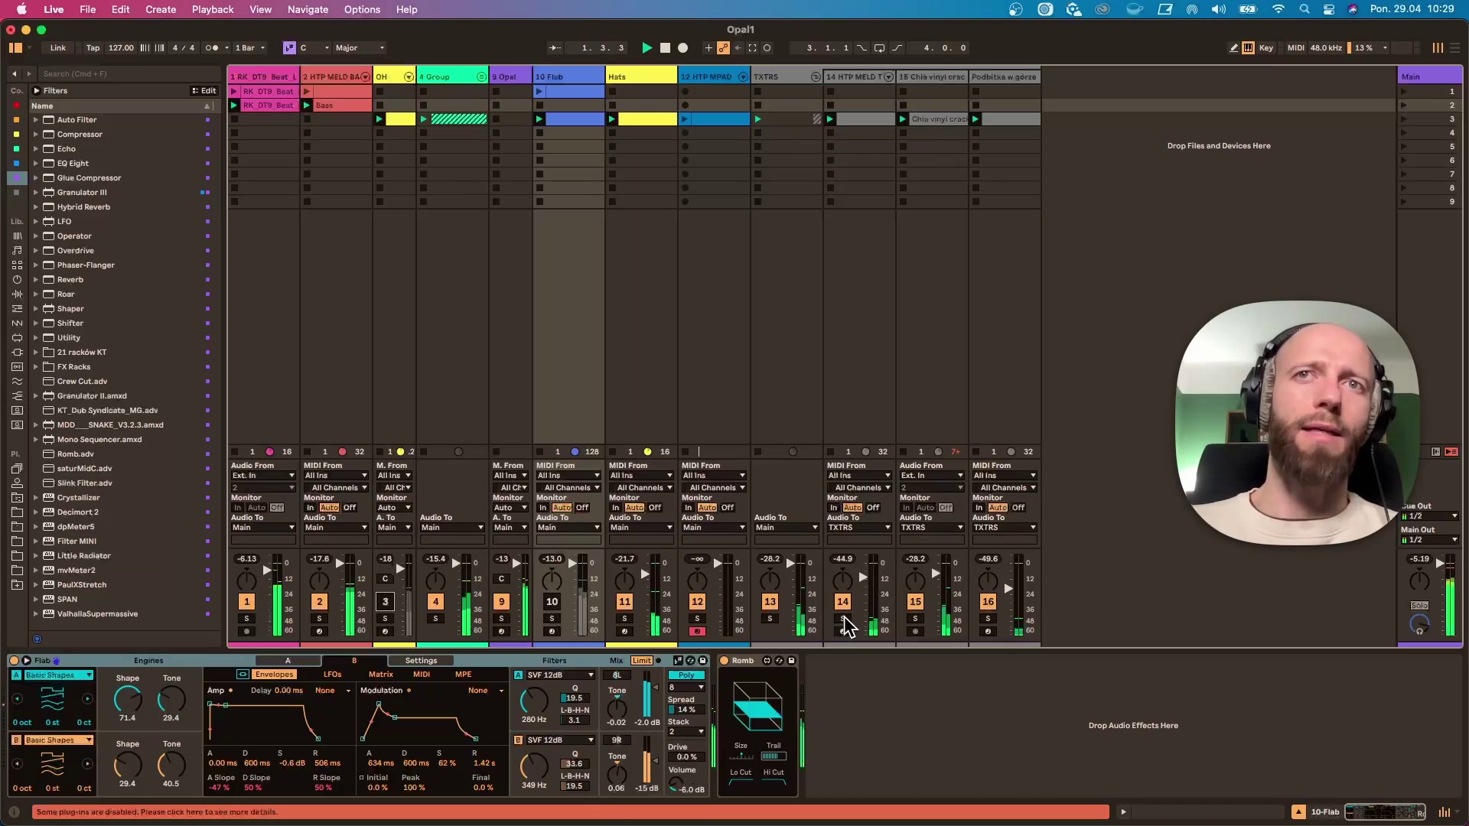
left_click(842, 619)
left_click(841, 619)
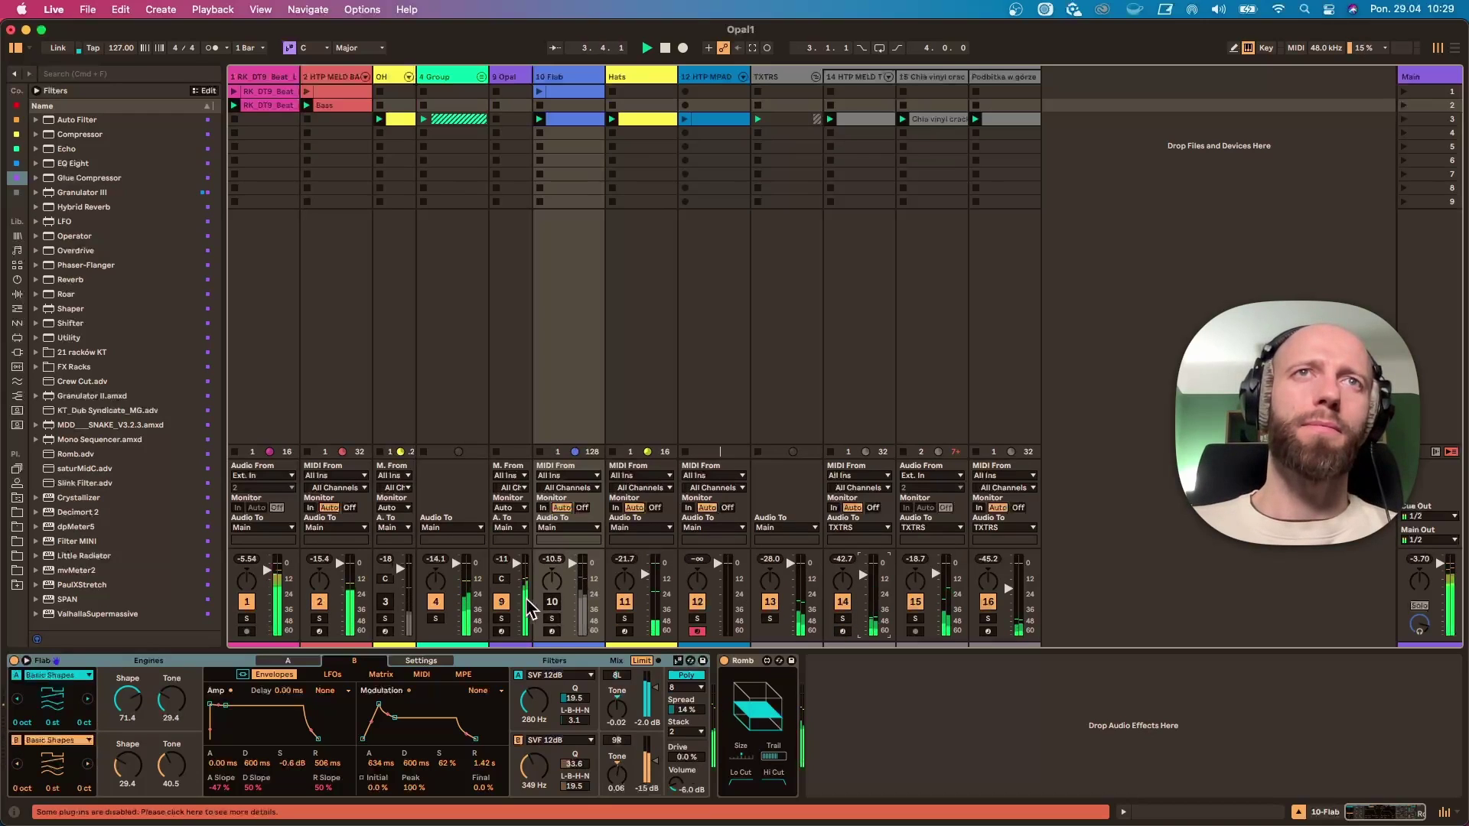
left_click(437, 602)
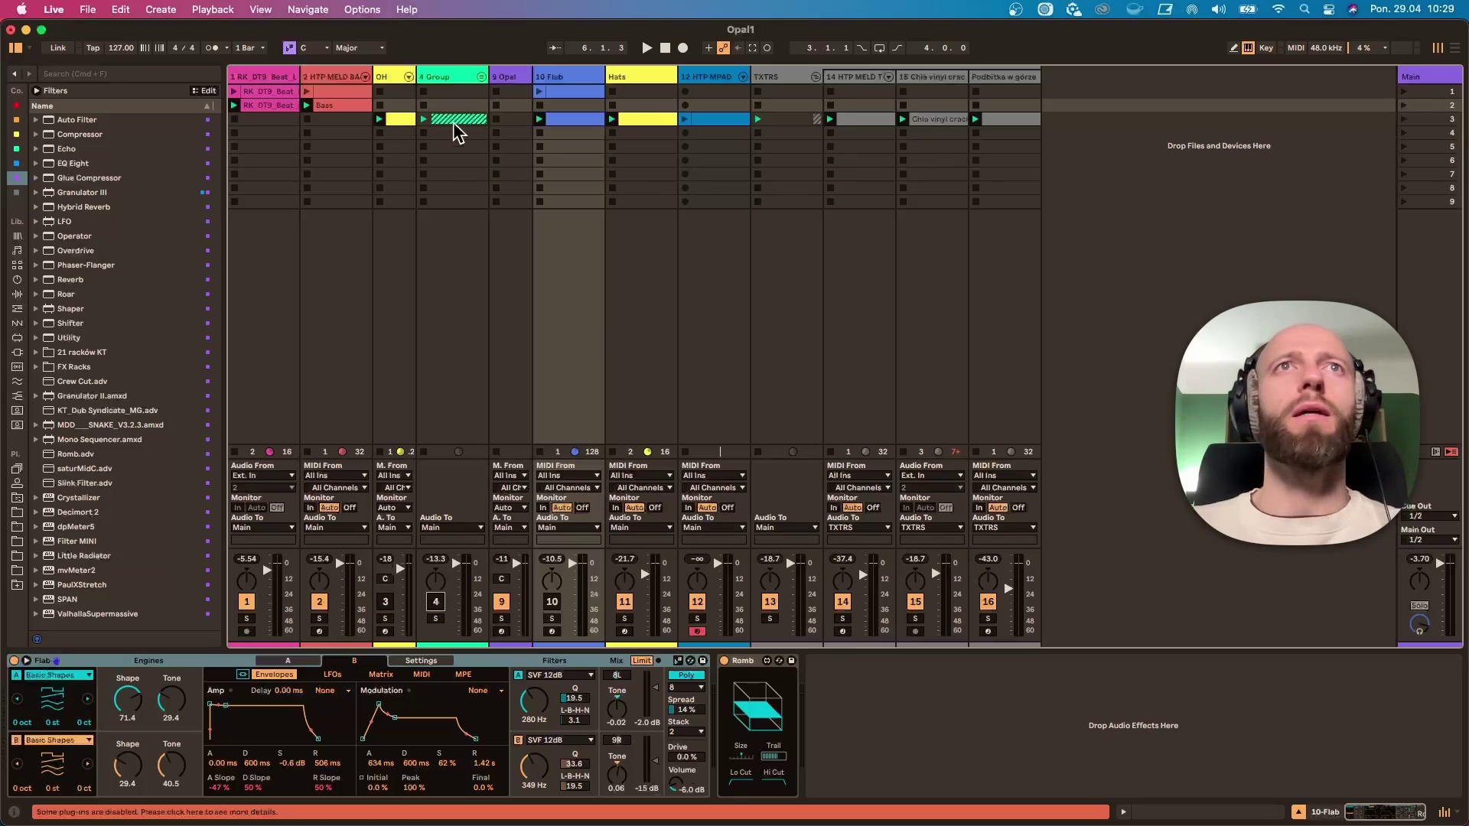
Step: Play the Opal track in solo and open the Opal device's editor in a separate window
left_click(502, 77)
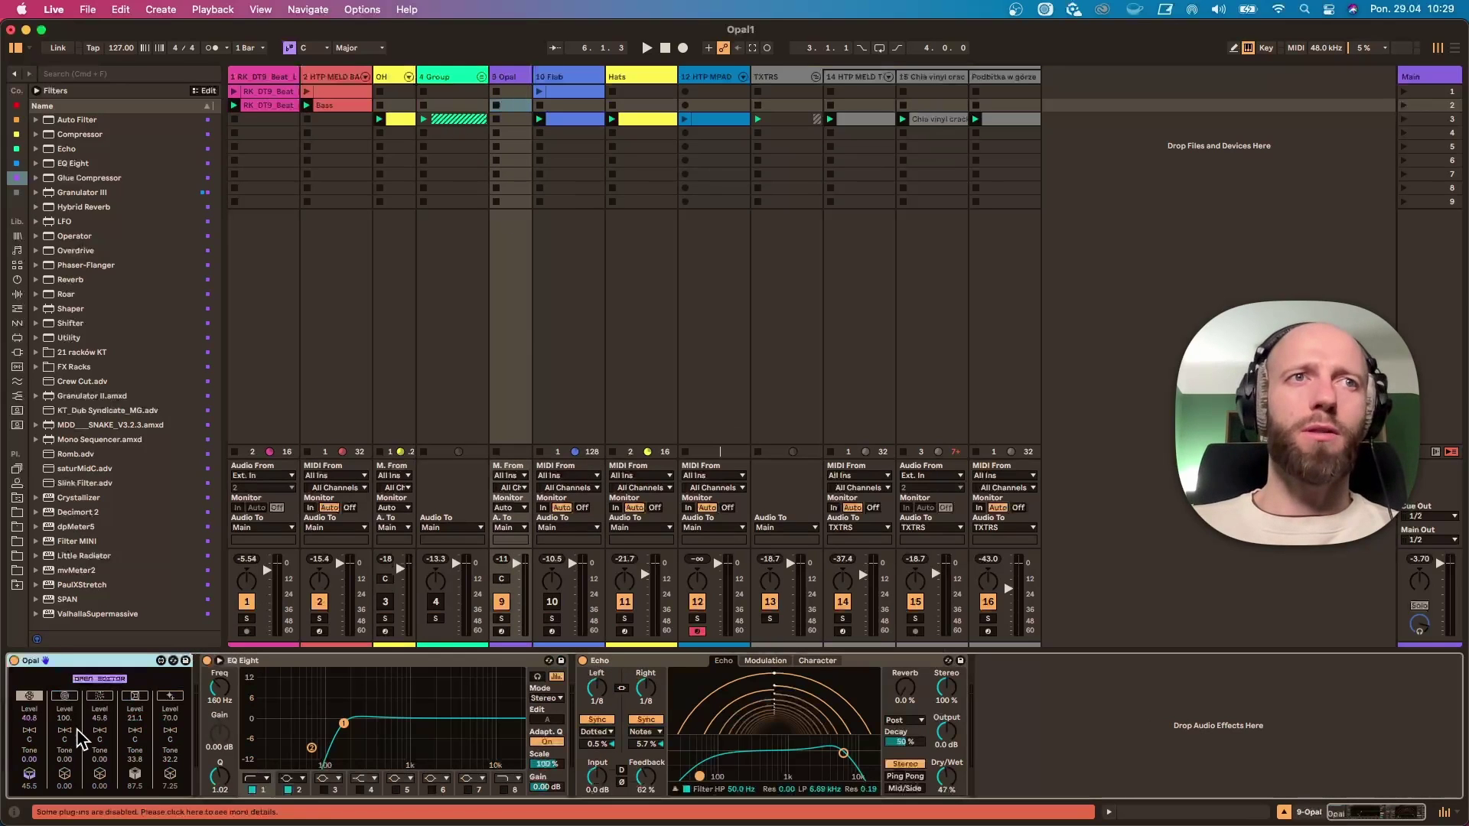
key("space")
left_click(501, 618)
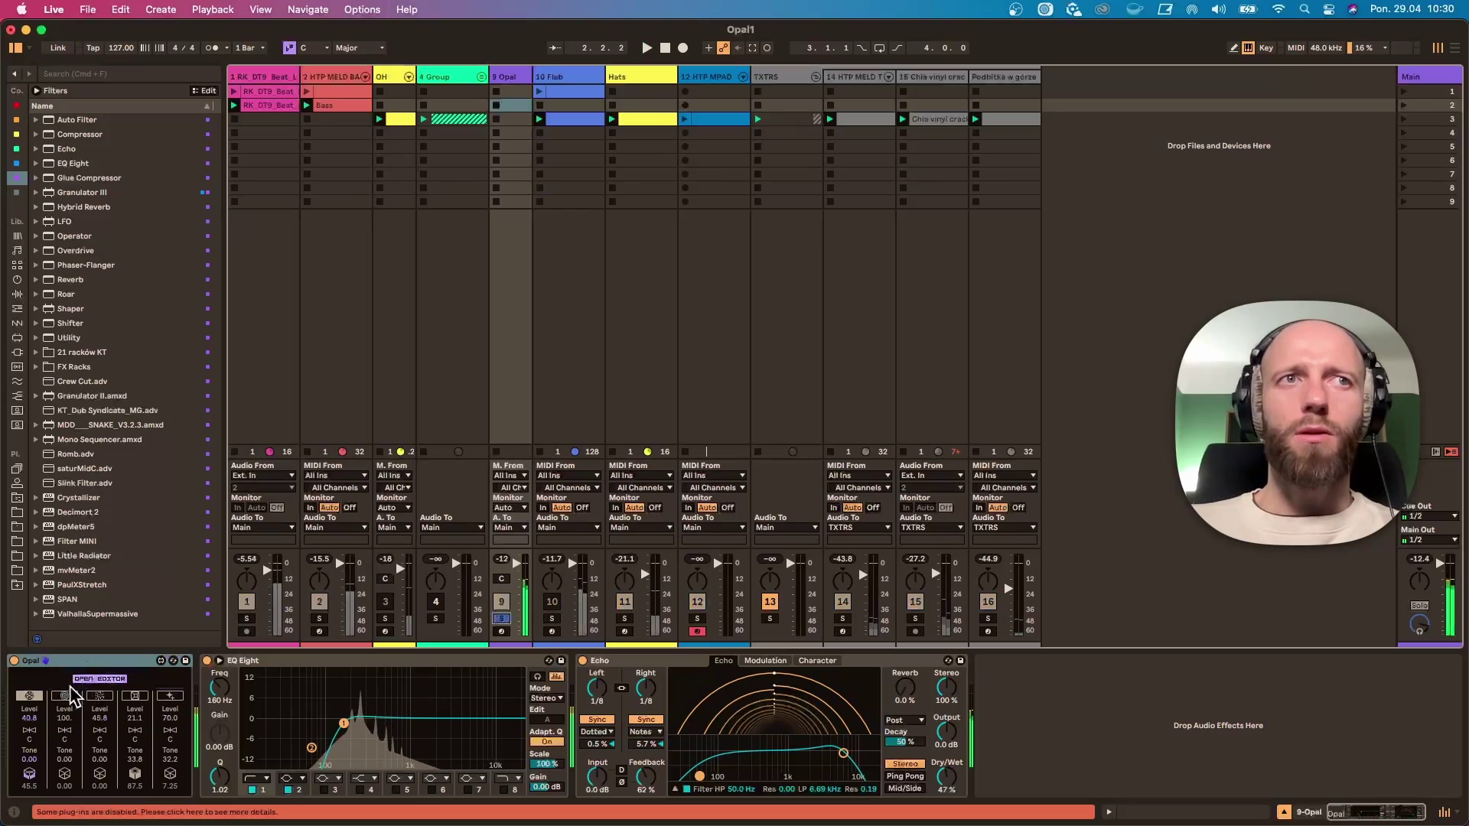
left_click(100, 680)
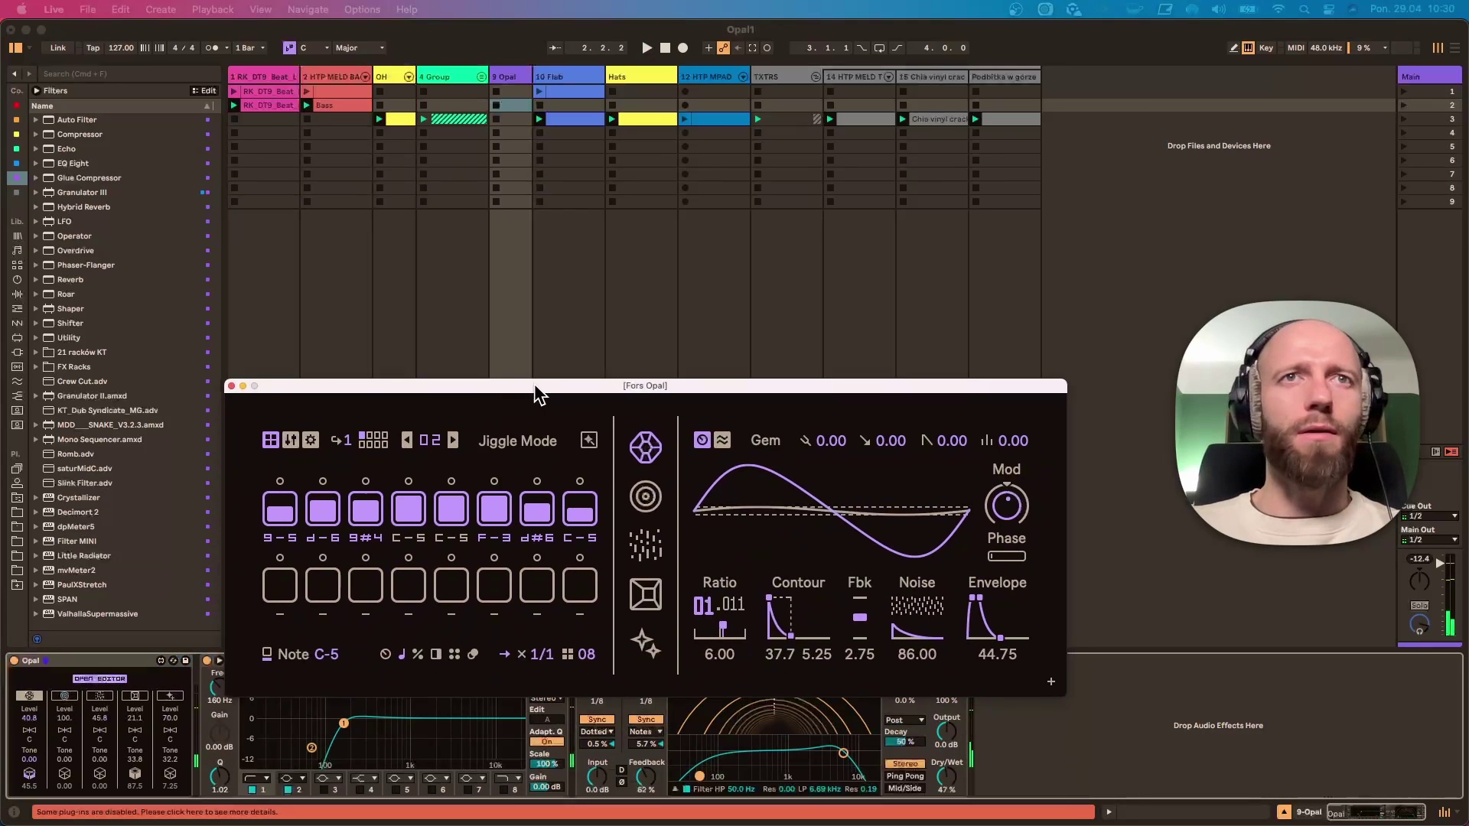
left_click_drag(535, 387, 549, 320)
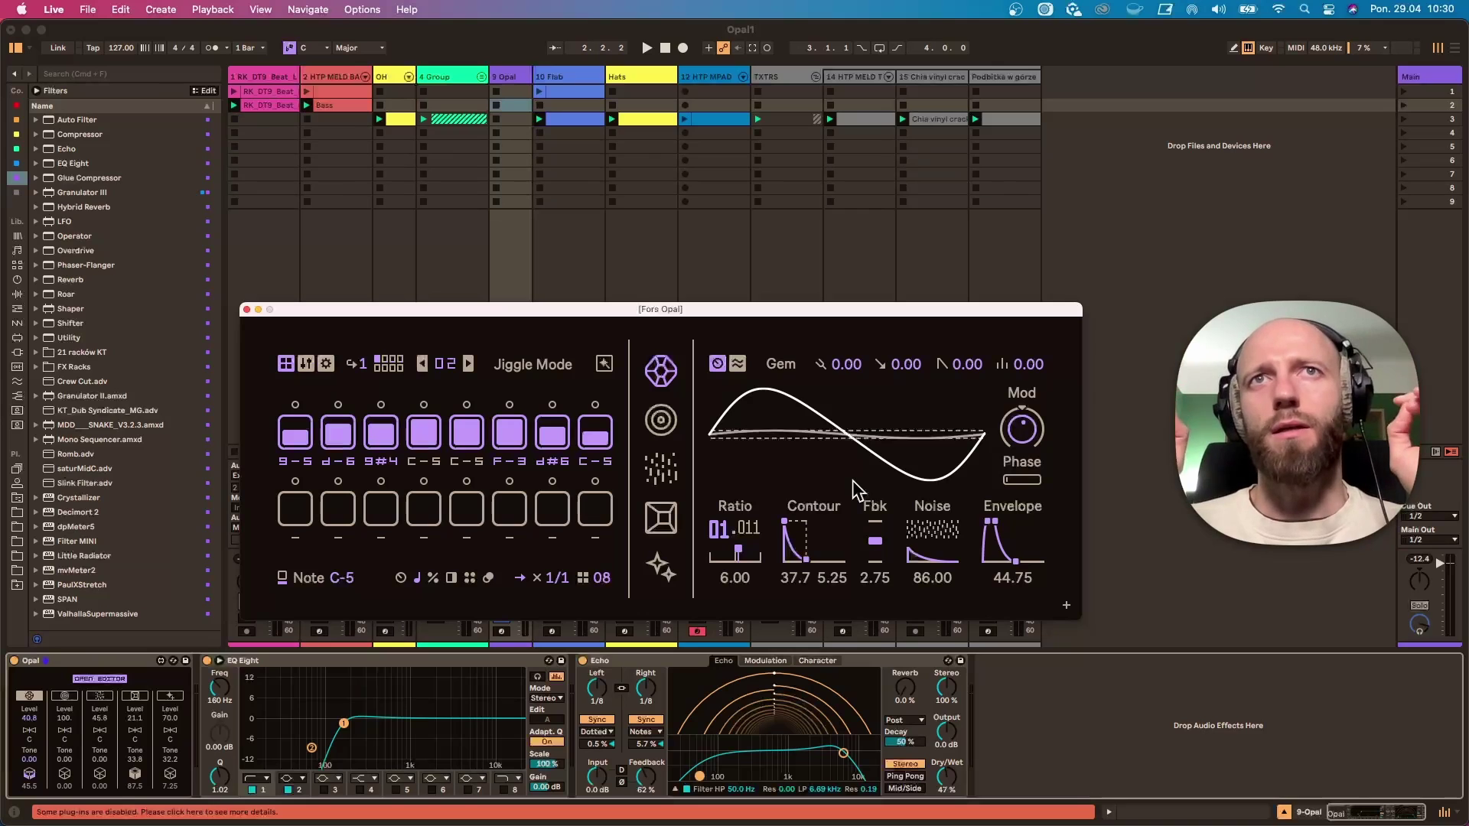
Step: Set the Gem voice's envelope attack to 0.00 in the Opal editor during playback
key("space")
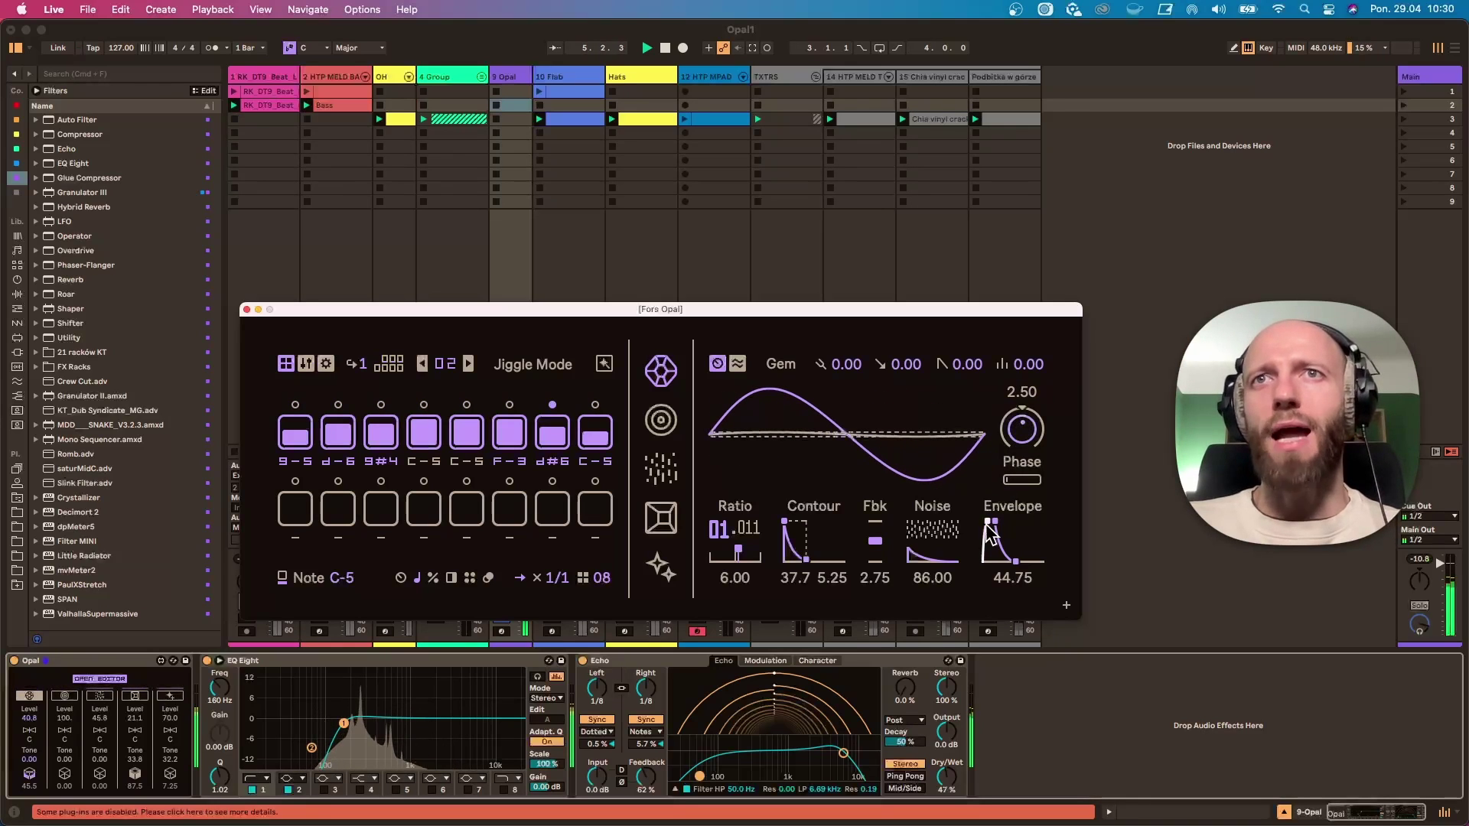
left_click_drag(988, 527, 988, 549)
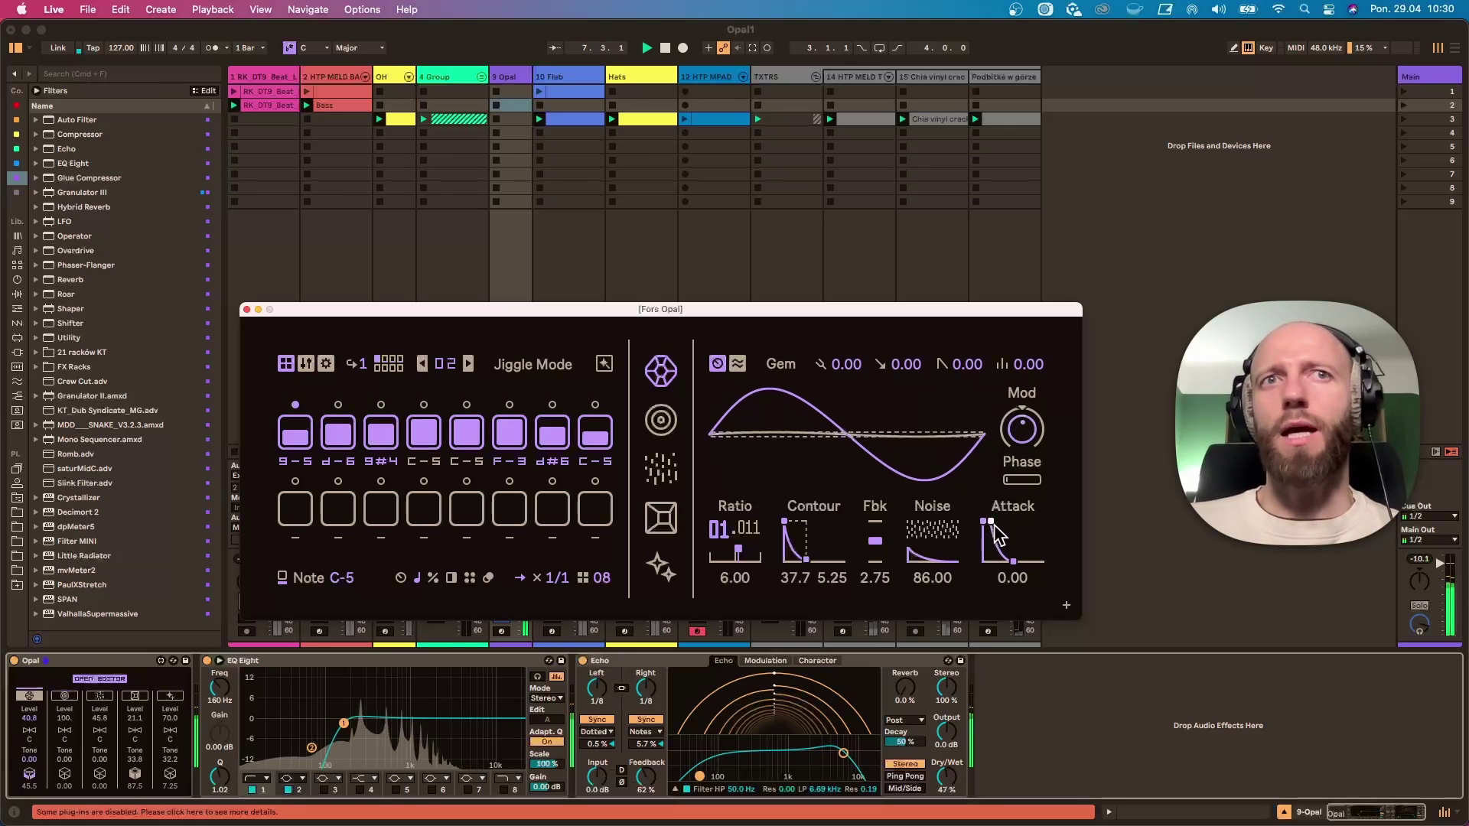
left_click_drag(989, 522, 989, 523)
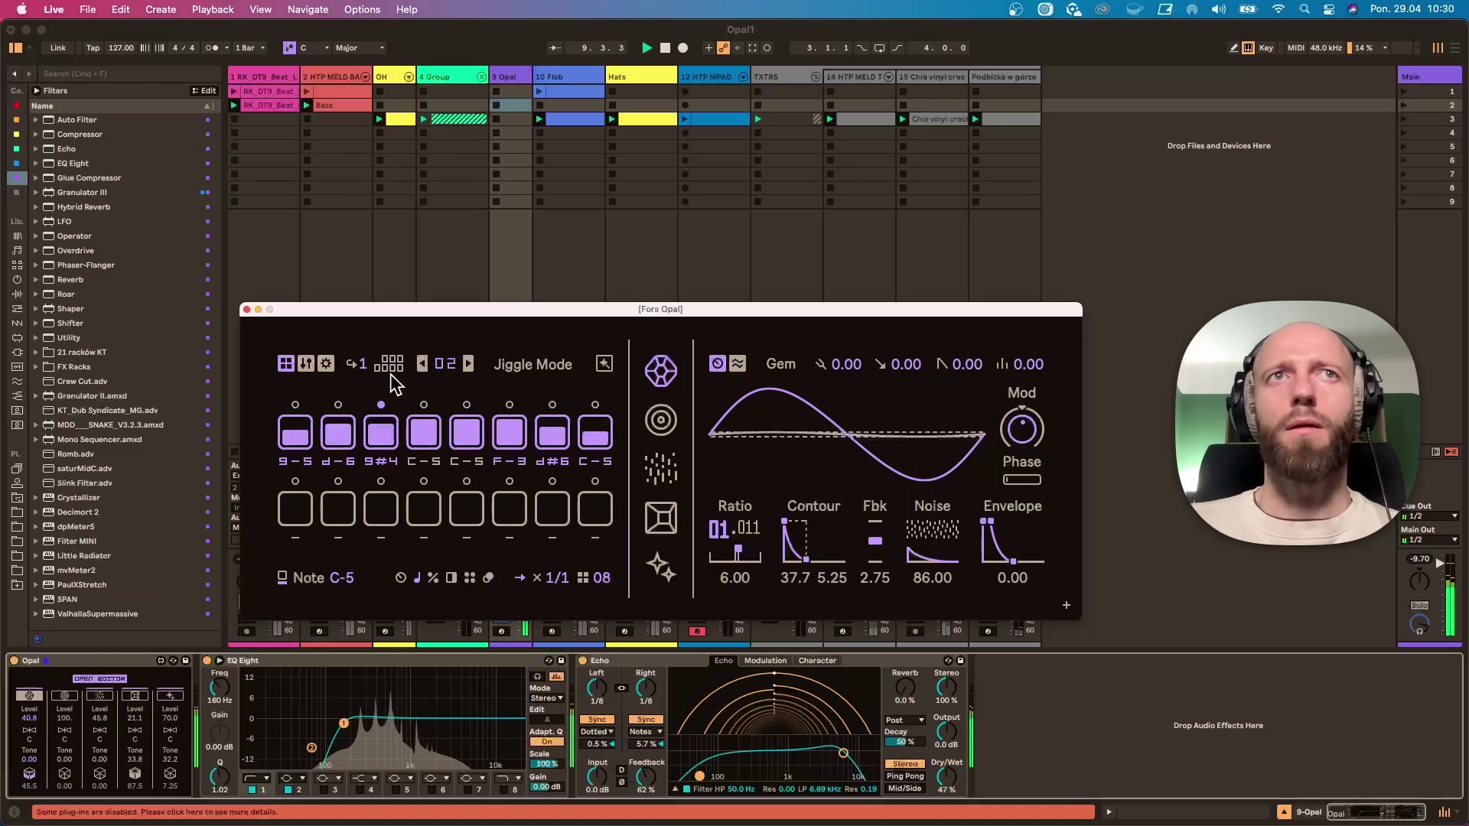
Step: With RK_DT9 Beat soloed alongside Opal, set Gem's envelope release to 23.75 and its Mod amount to -11.50
left_click_drag(414, 309, 524, 151)
left_click(247, 618)
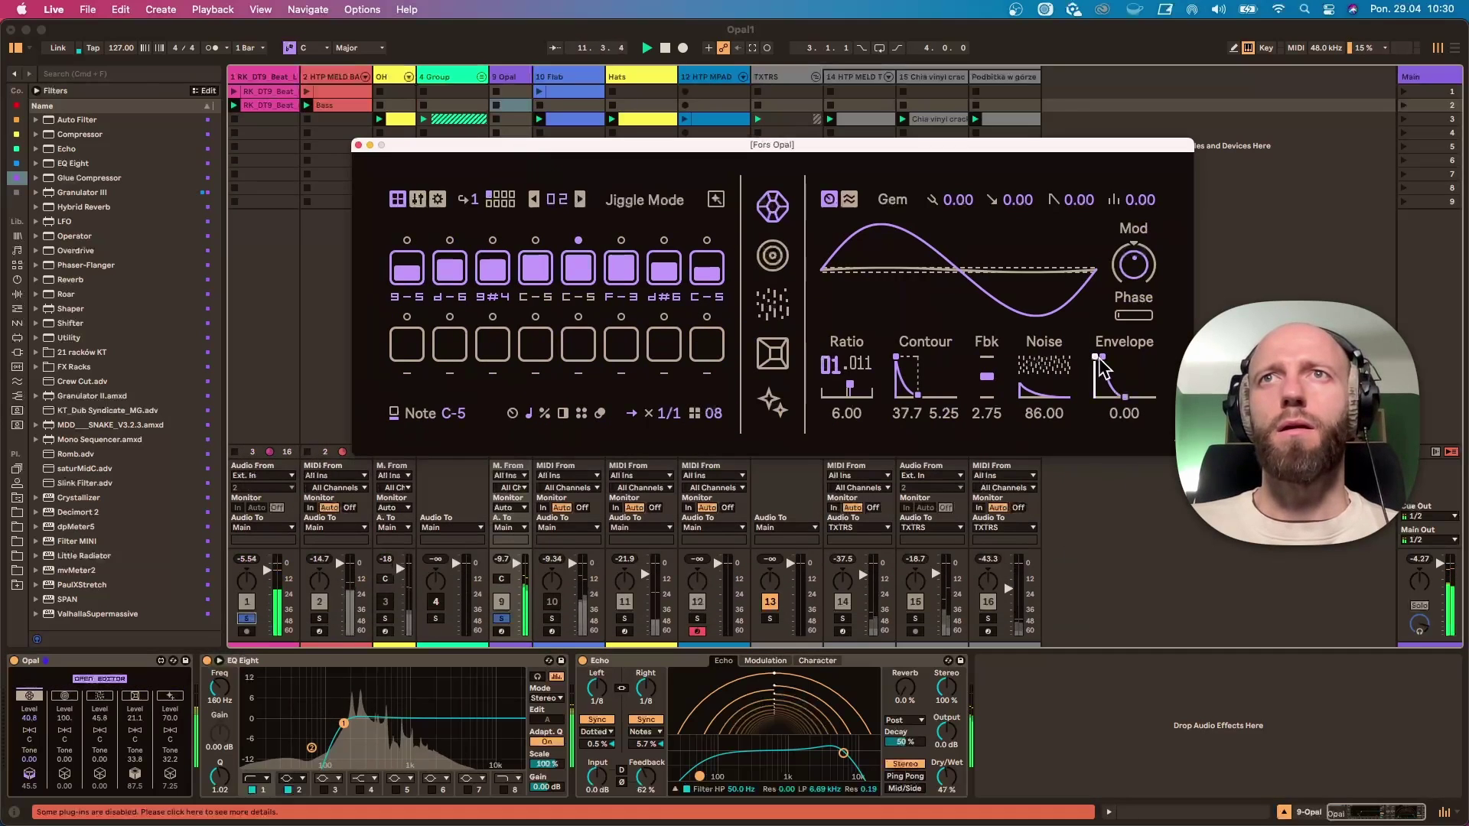
left_click_drag(1125, 398, 1114, 397)
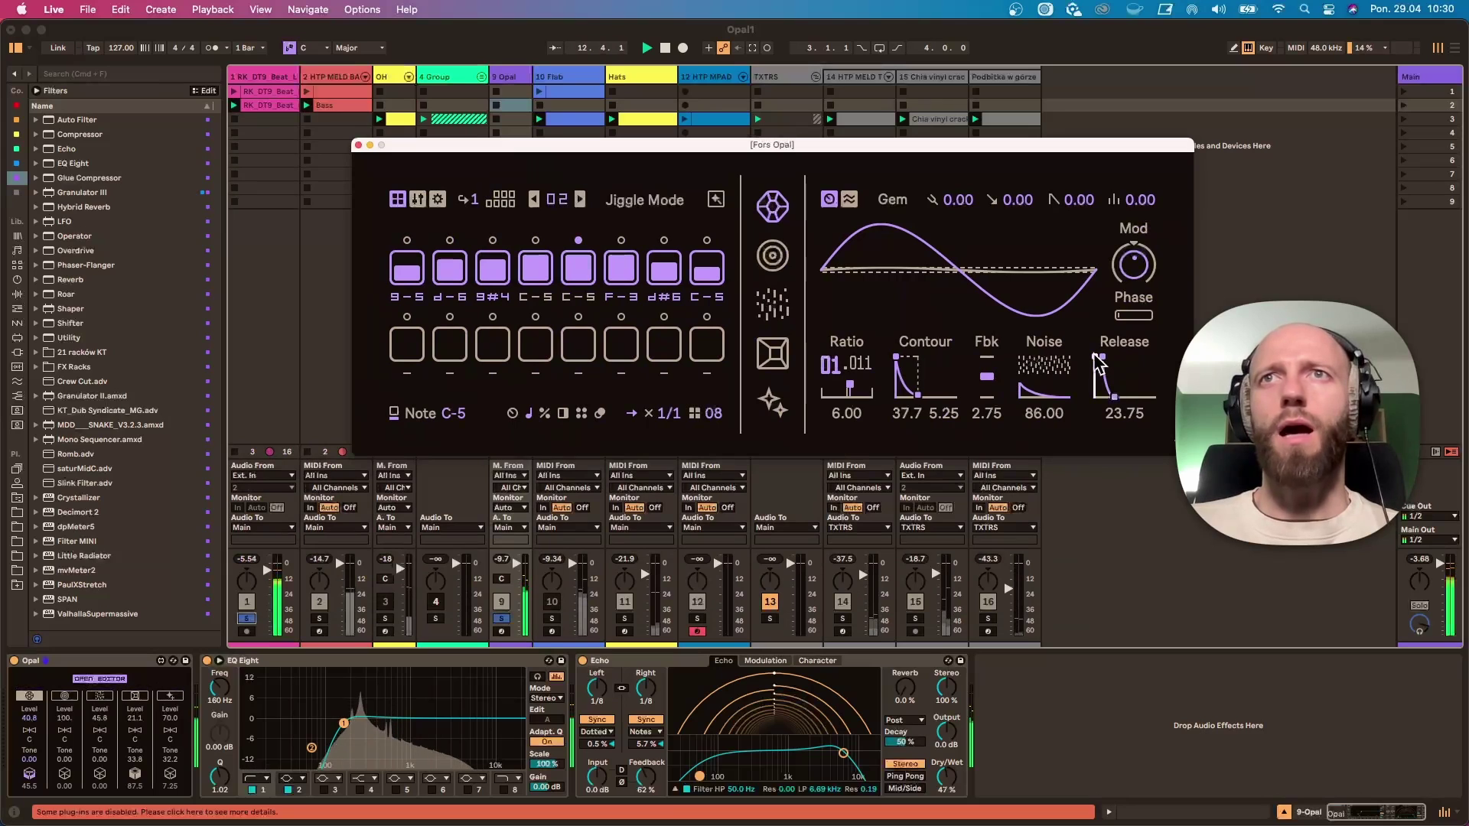
left_click_drag(1134, 264, 1133, 277)
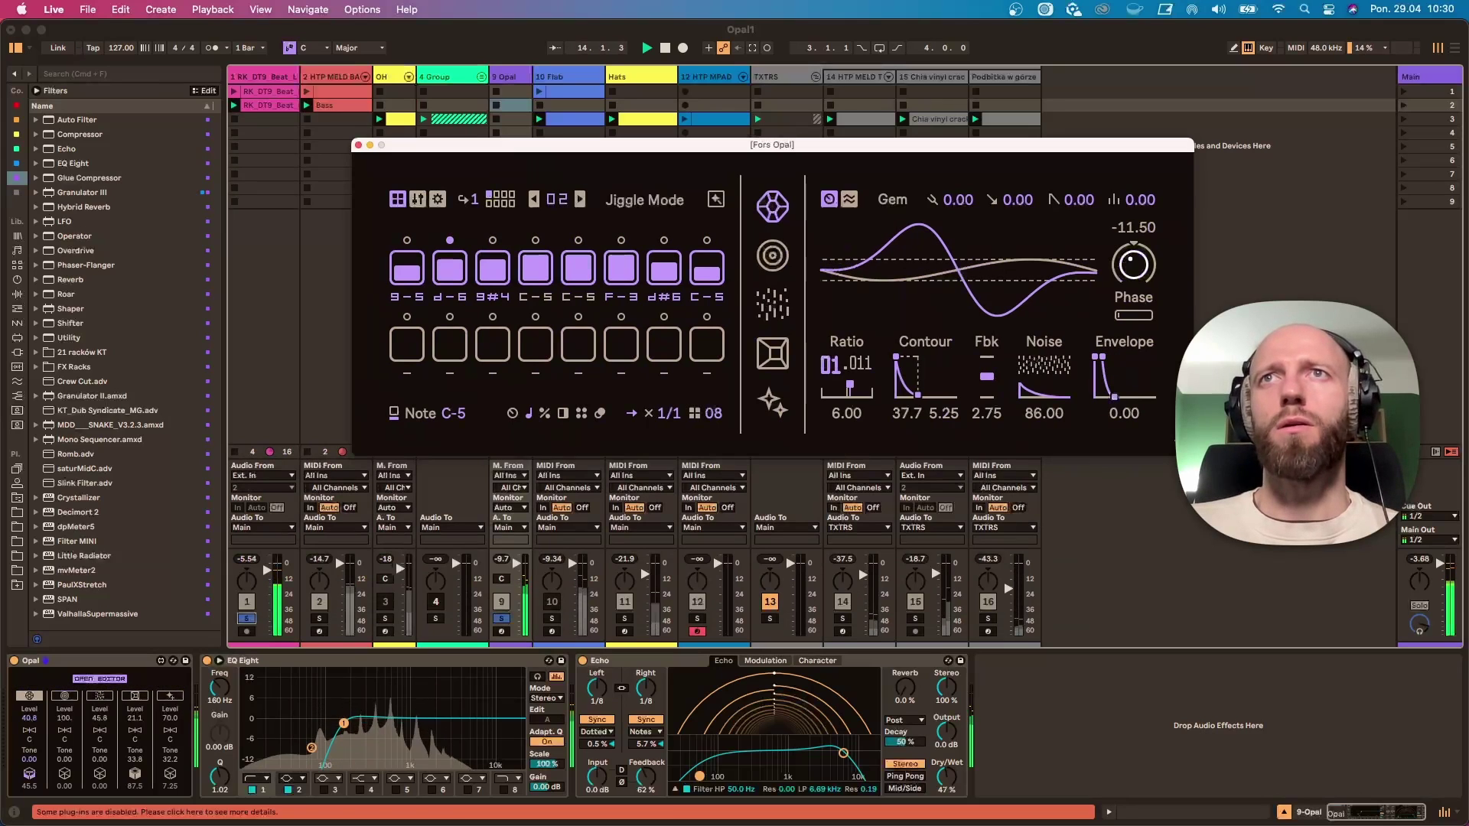
Step: Clear the track solos, deactivate track 14, and toggle the Opal track off and on for comparison
left_click(499, 620)
left_click(501, 618)
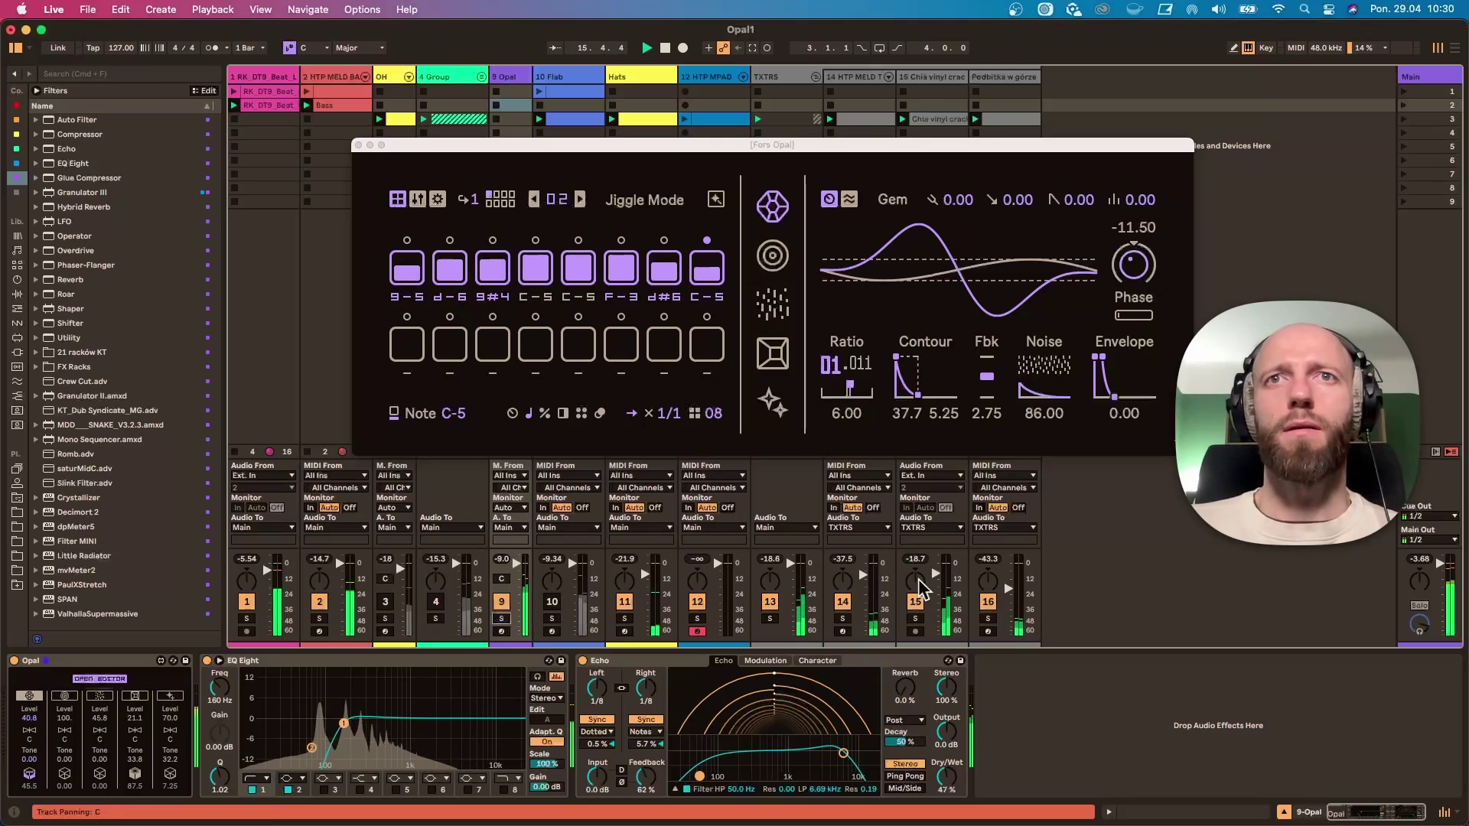
left_click(843, 602)
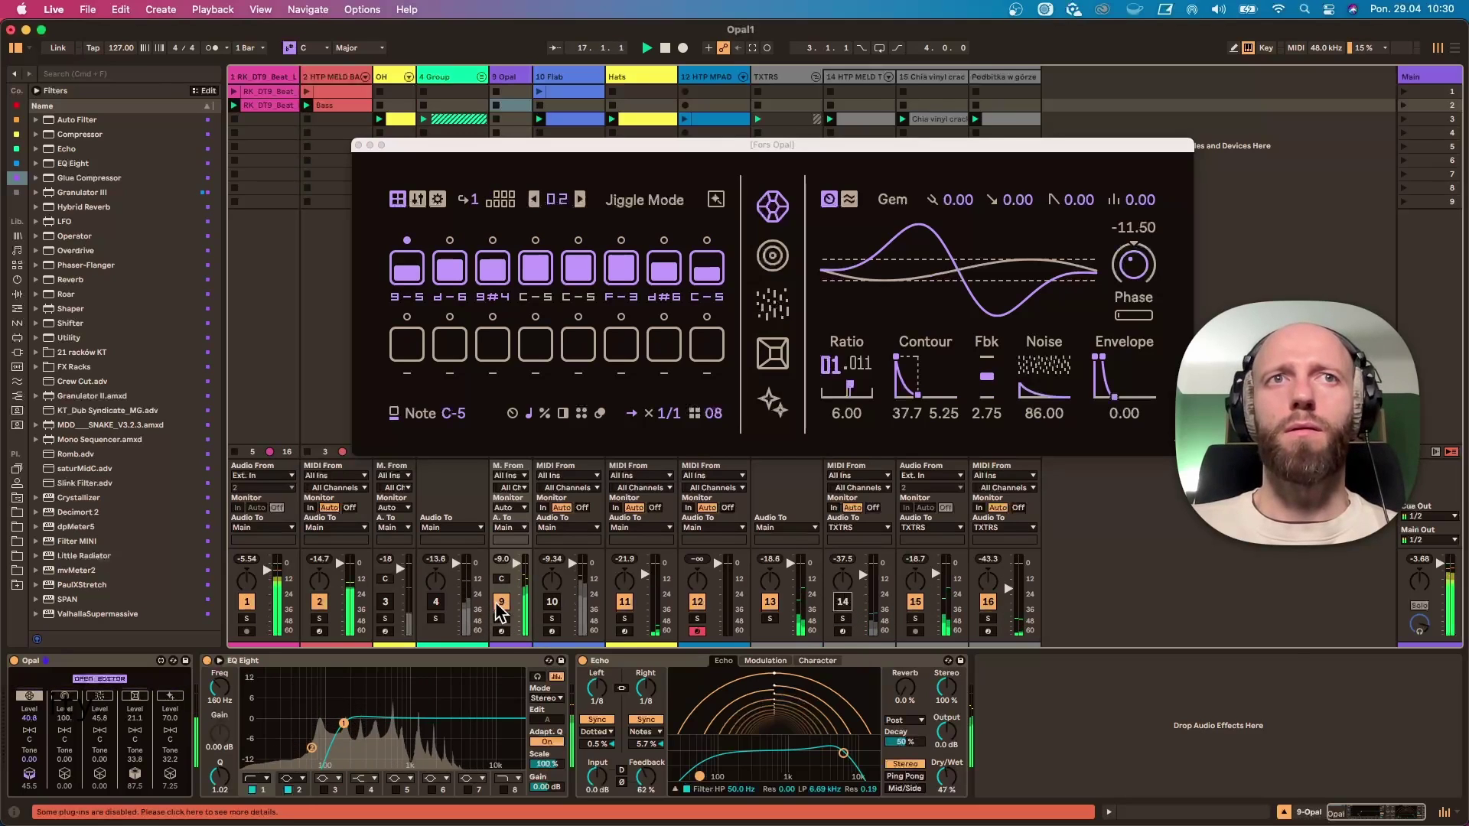
left_click(501, 603)
left_click(501, 603)
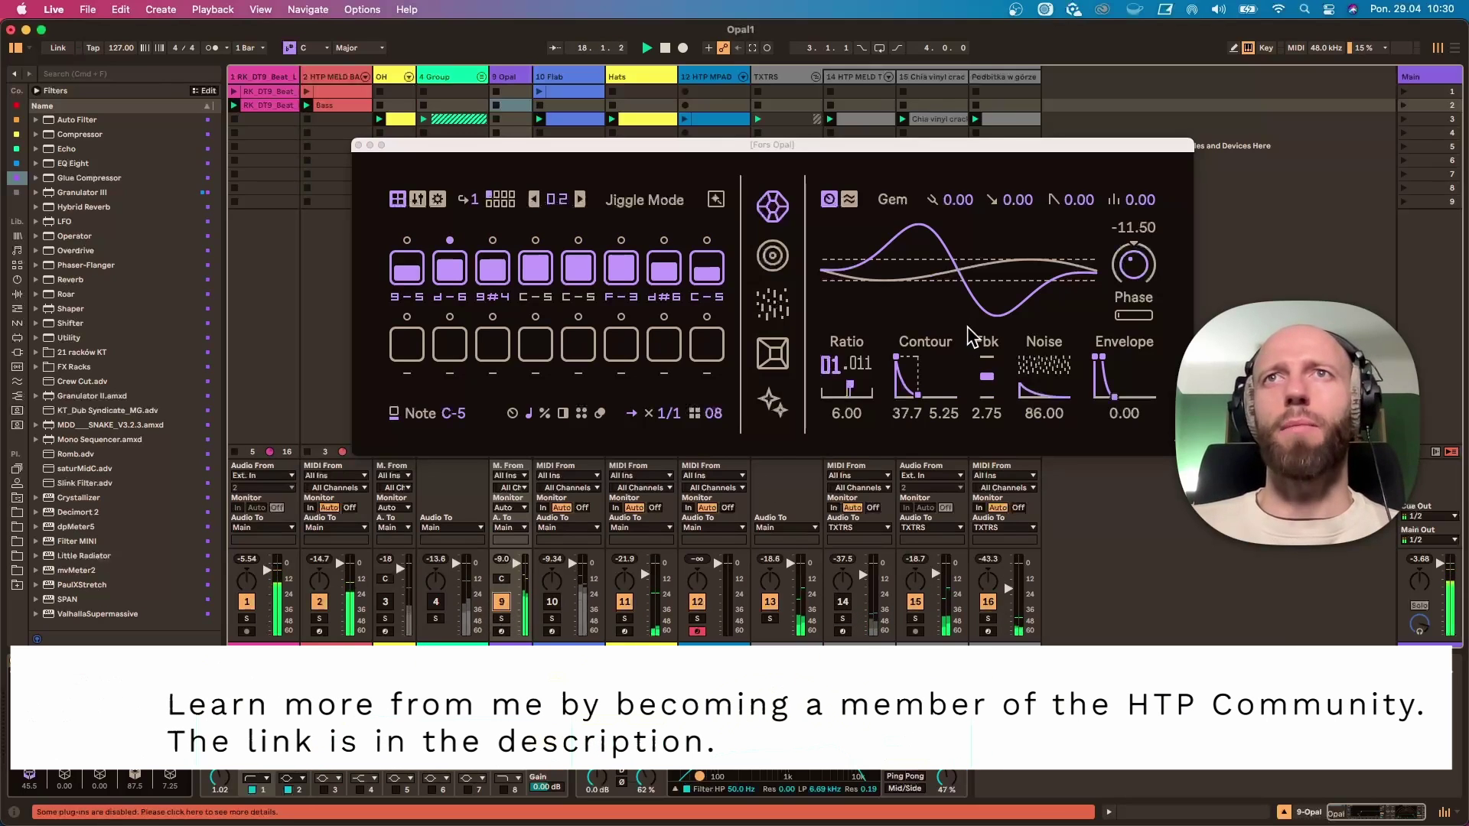
Step: Readjust the Gem envelope's release and set its attack to 21.00
left_click(1101, 358)
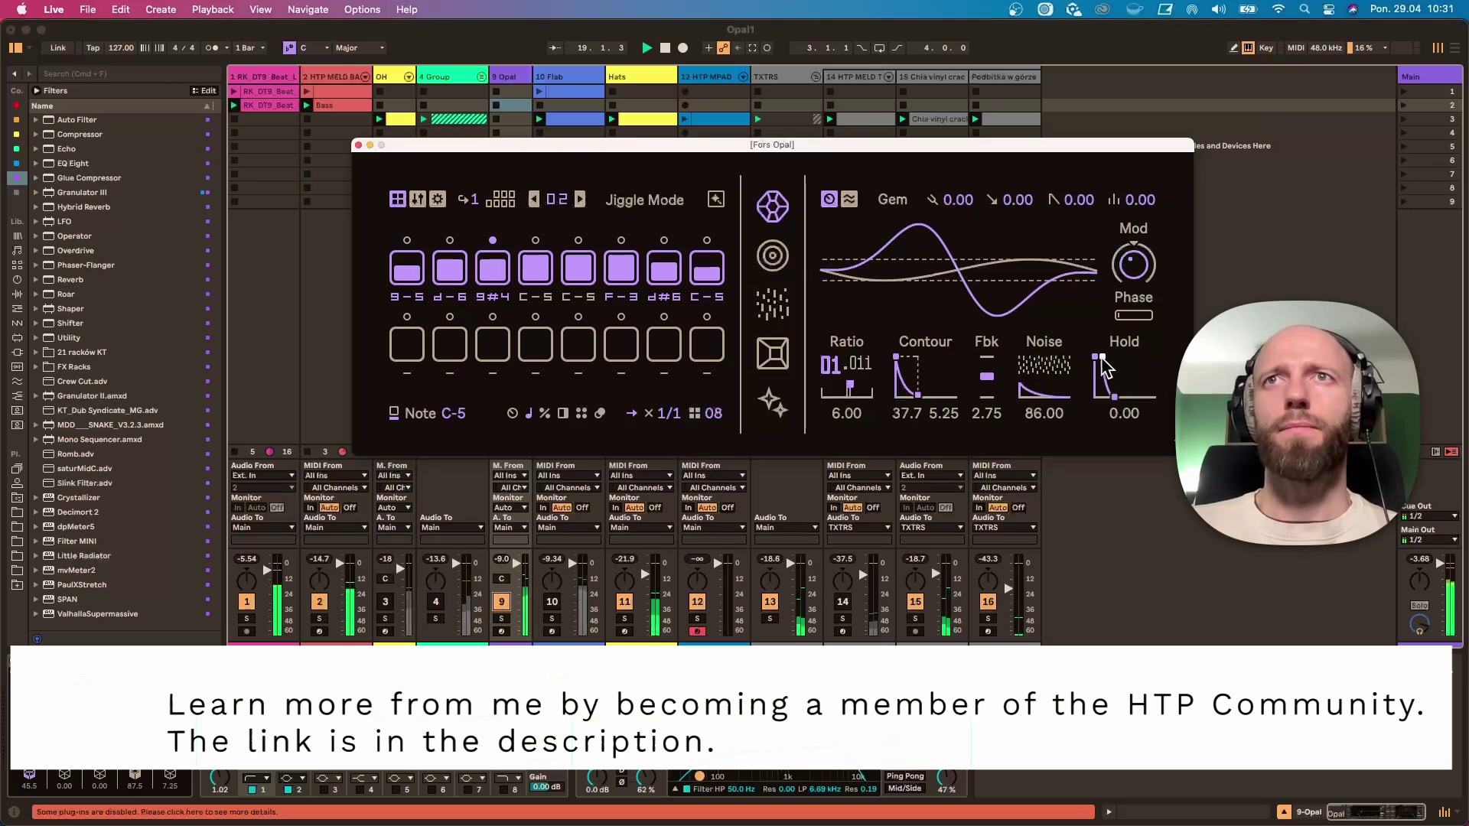
left_click_drag(1115, 398, 1105, 397)
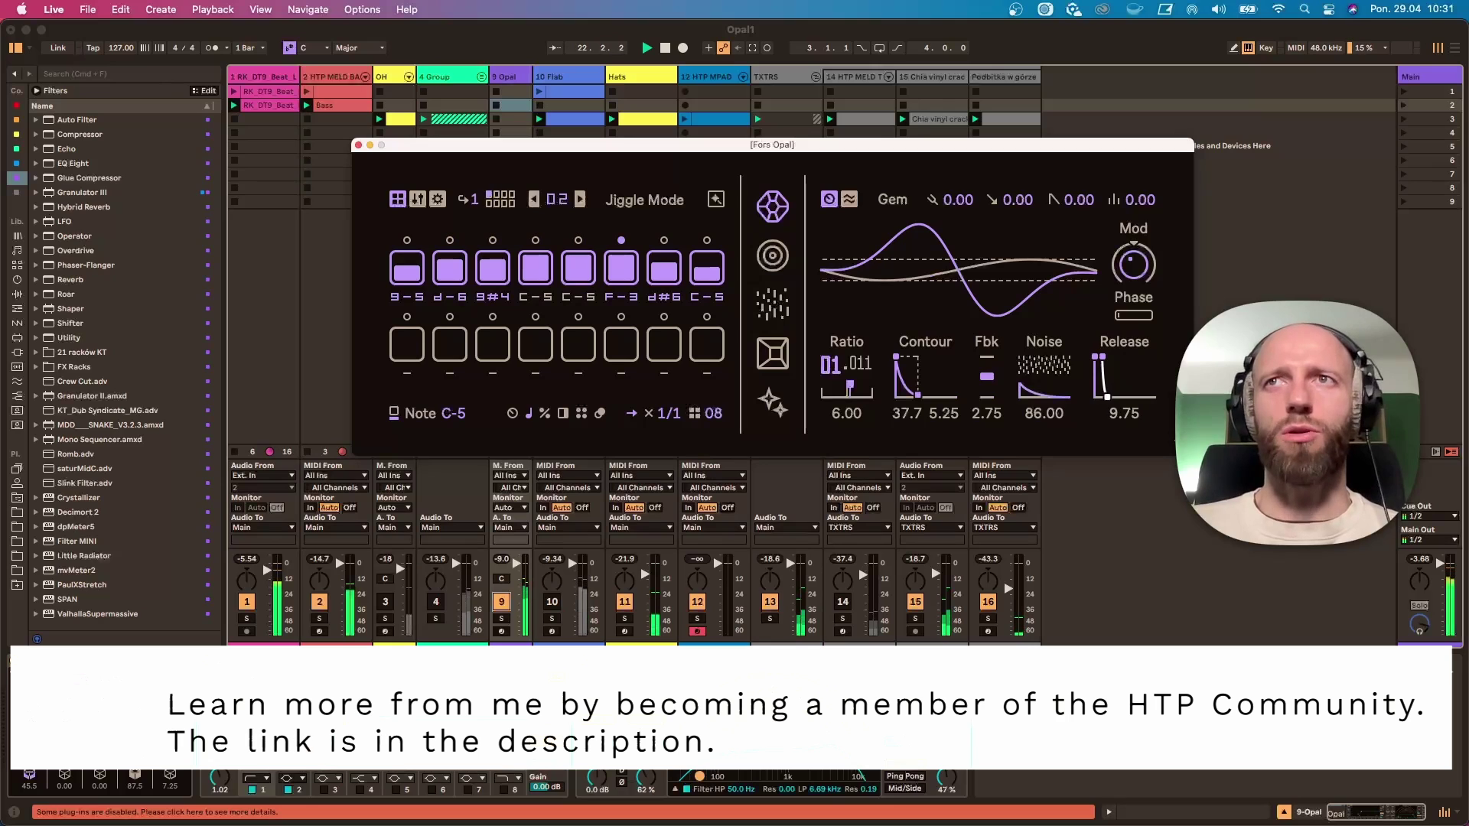
left_click_drag(1107, 397, 1102, 343)
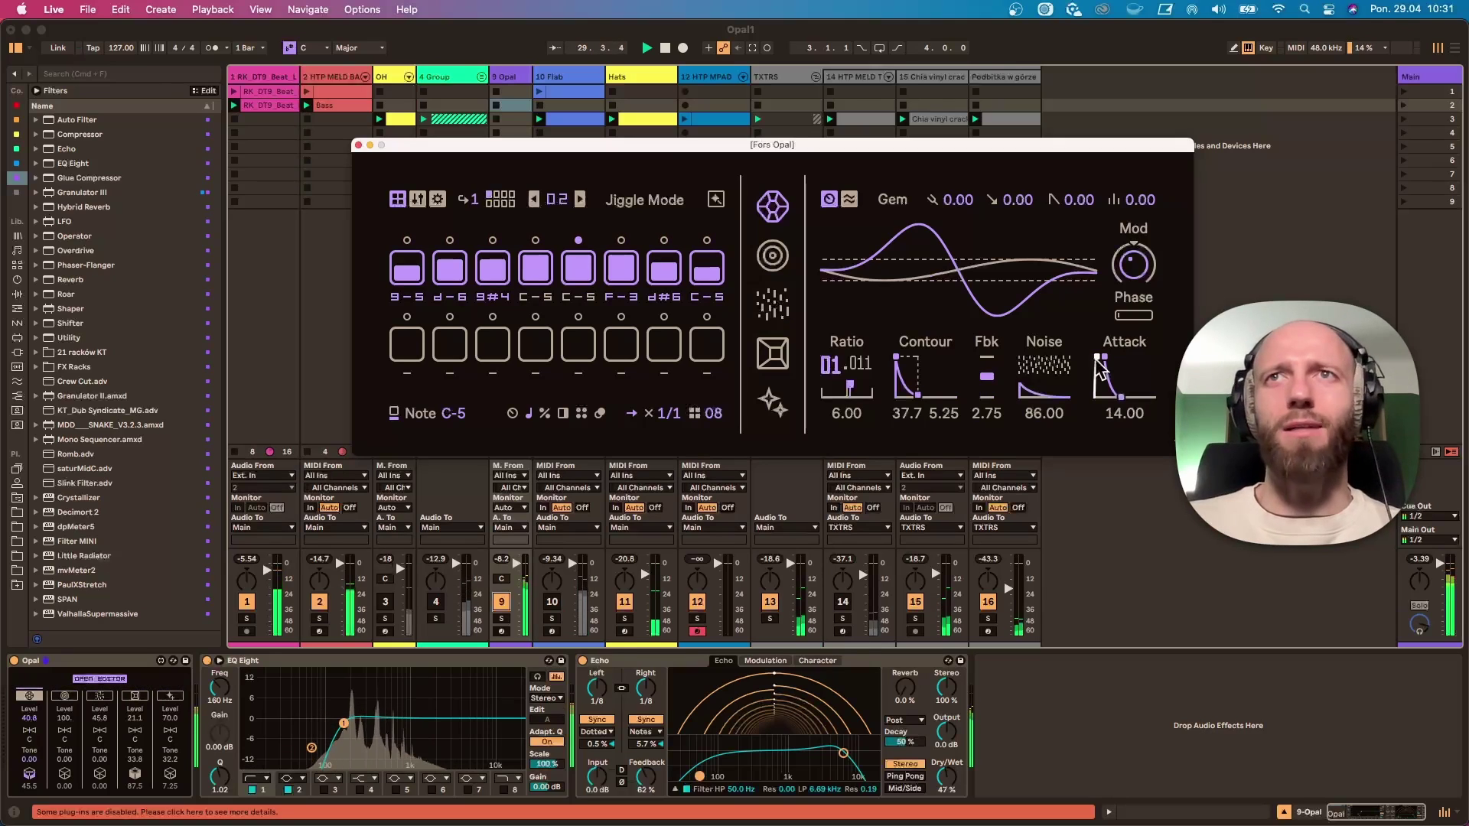
left_click_drag(1100, 367, 1100, 354)
Step: Bring Gem's Mod amount back to near zero and set its feedback to 15.0
left_click_drag(1134, 264, 1133, 261)
left_click_drag(987, 377, 1022, 493)
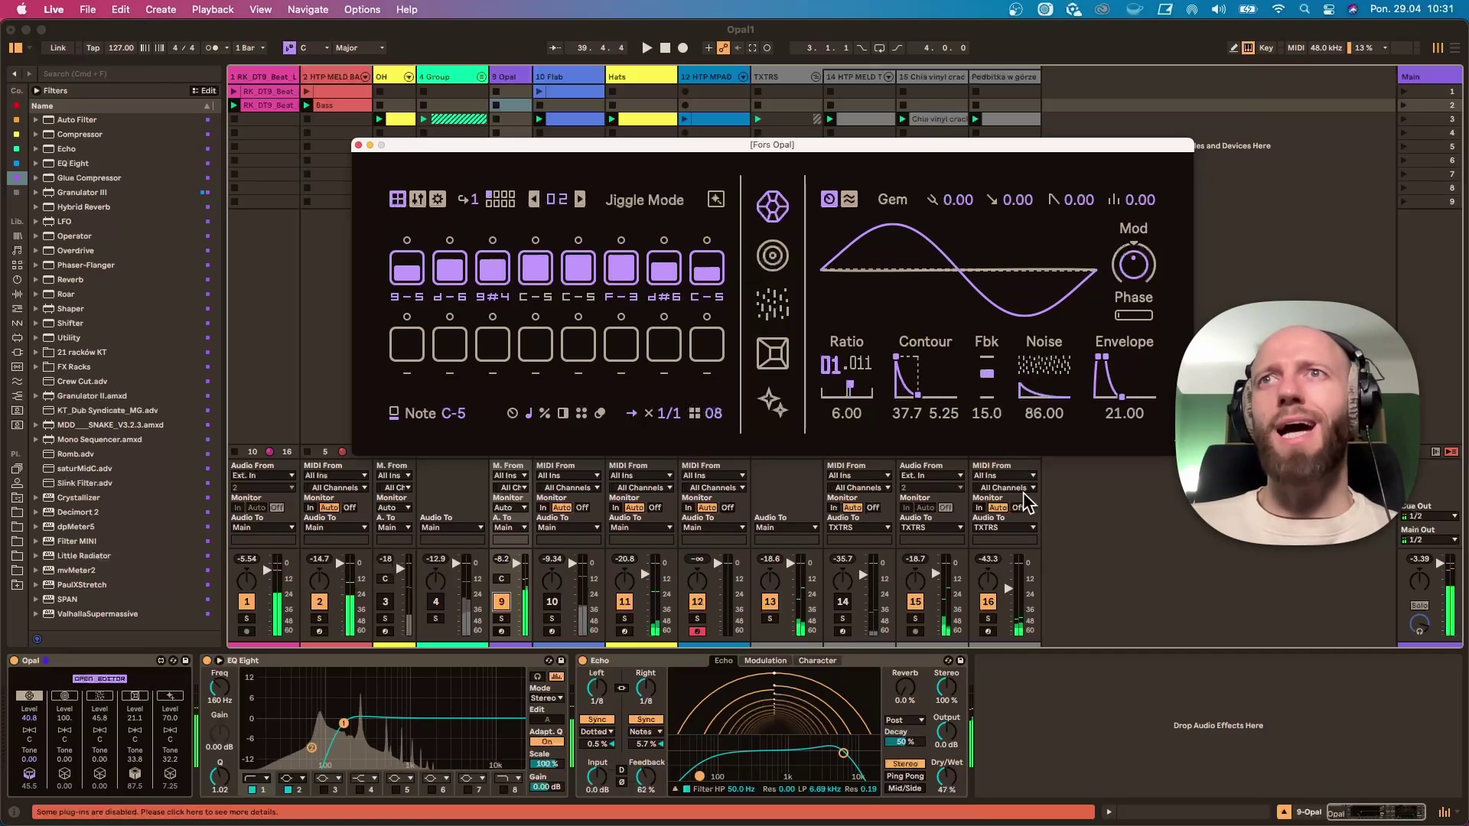
left_click(1062, 575)
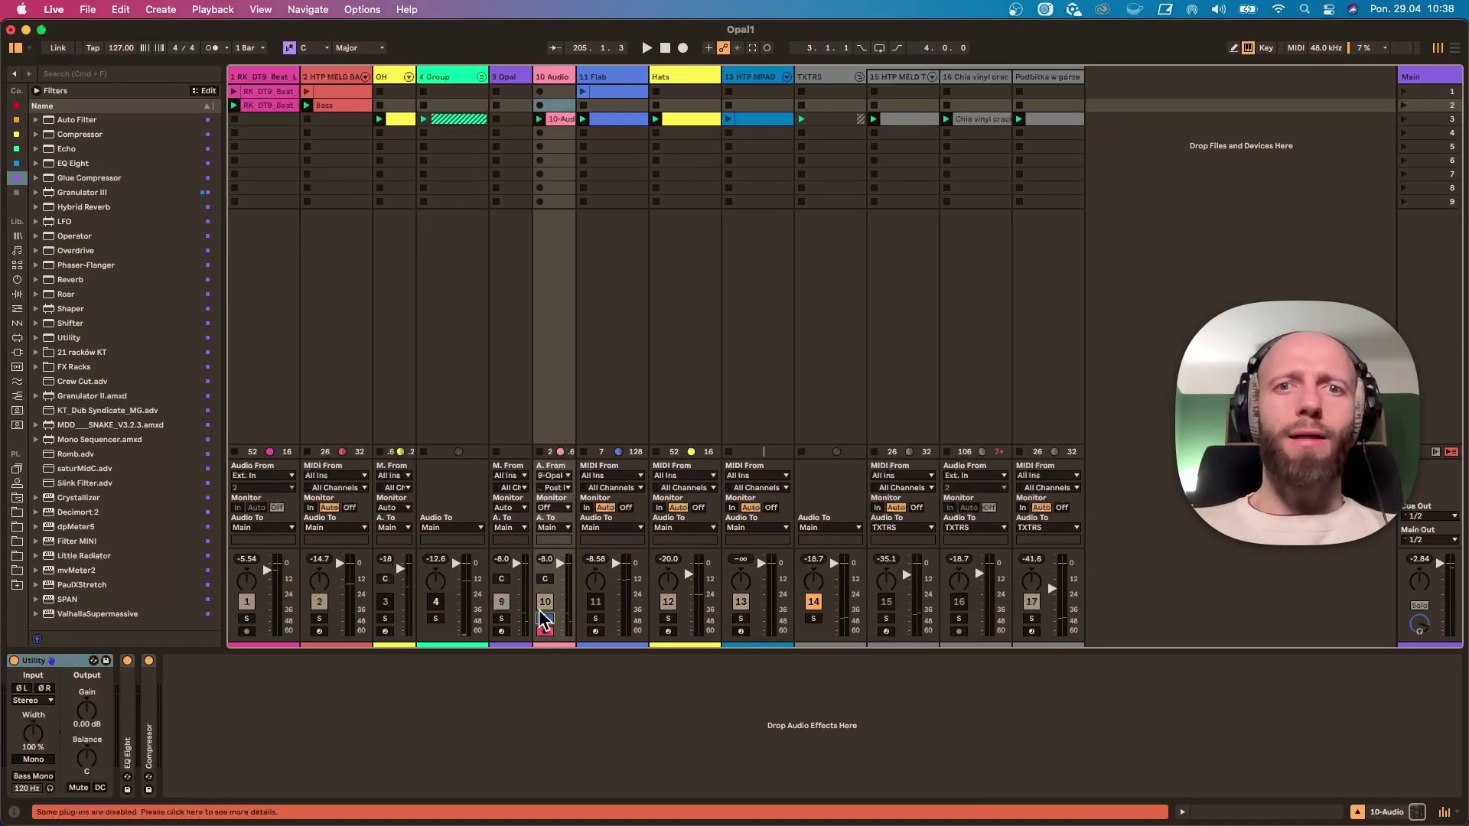
Step: Play the recorded Opal audio clip on track 10 and examine its waveform in the sample editor
key("space")
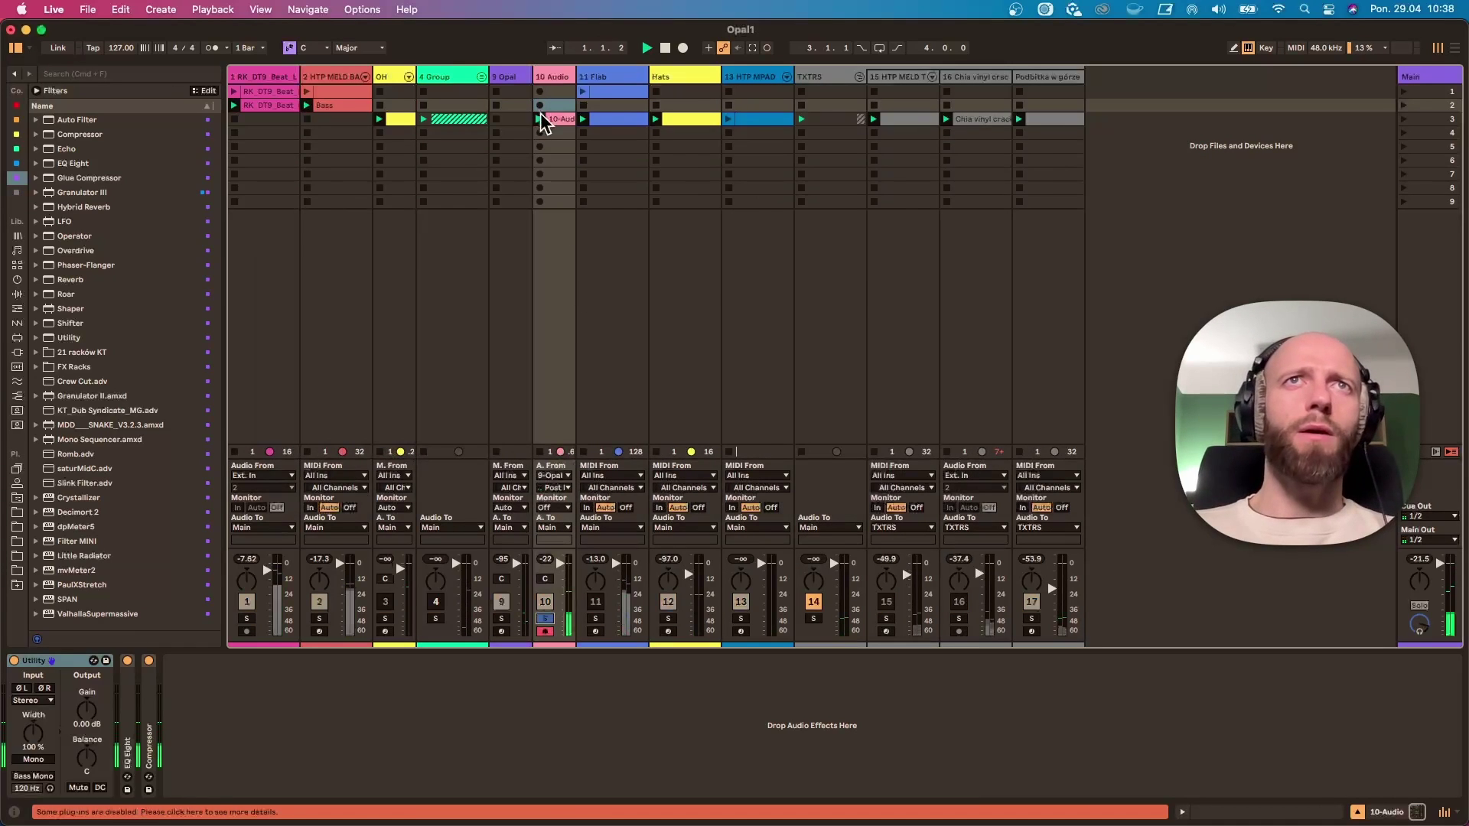
double_click(562, 120)
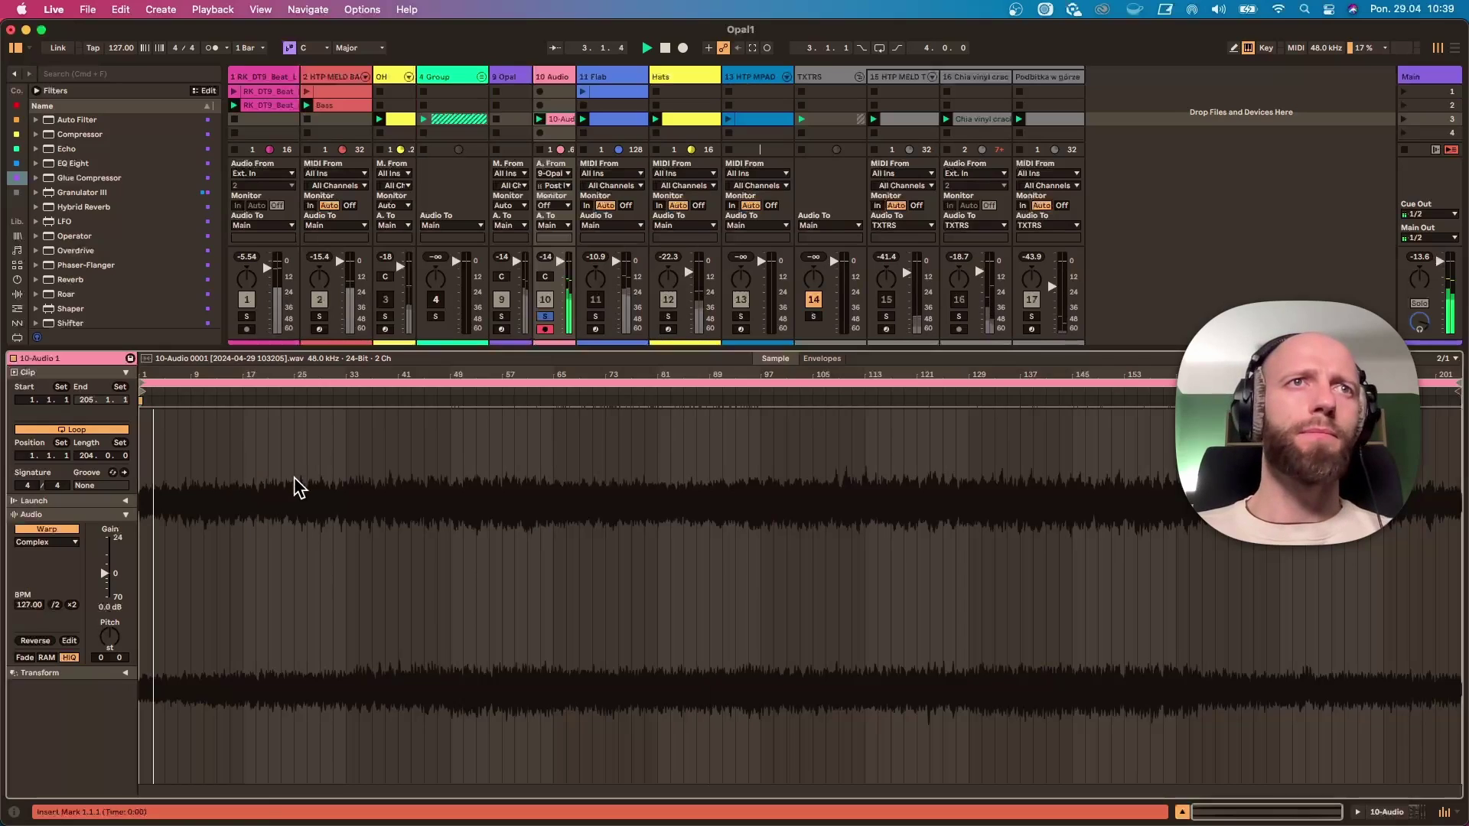
left_click(443, 393)
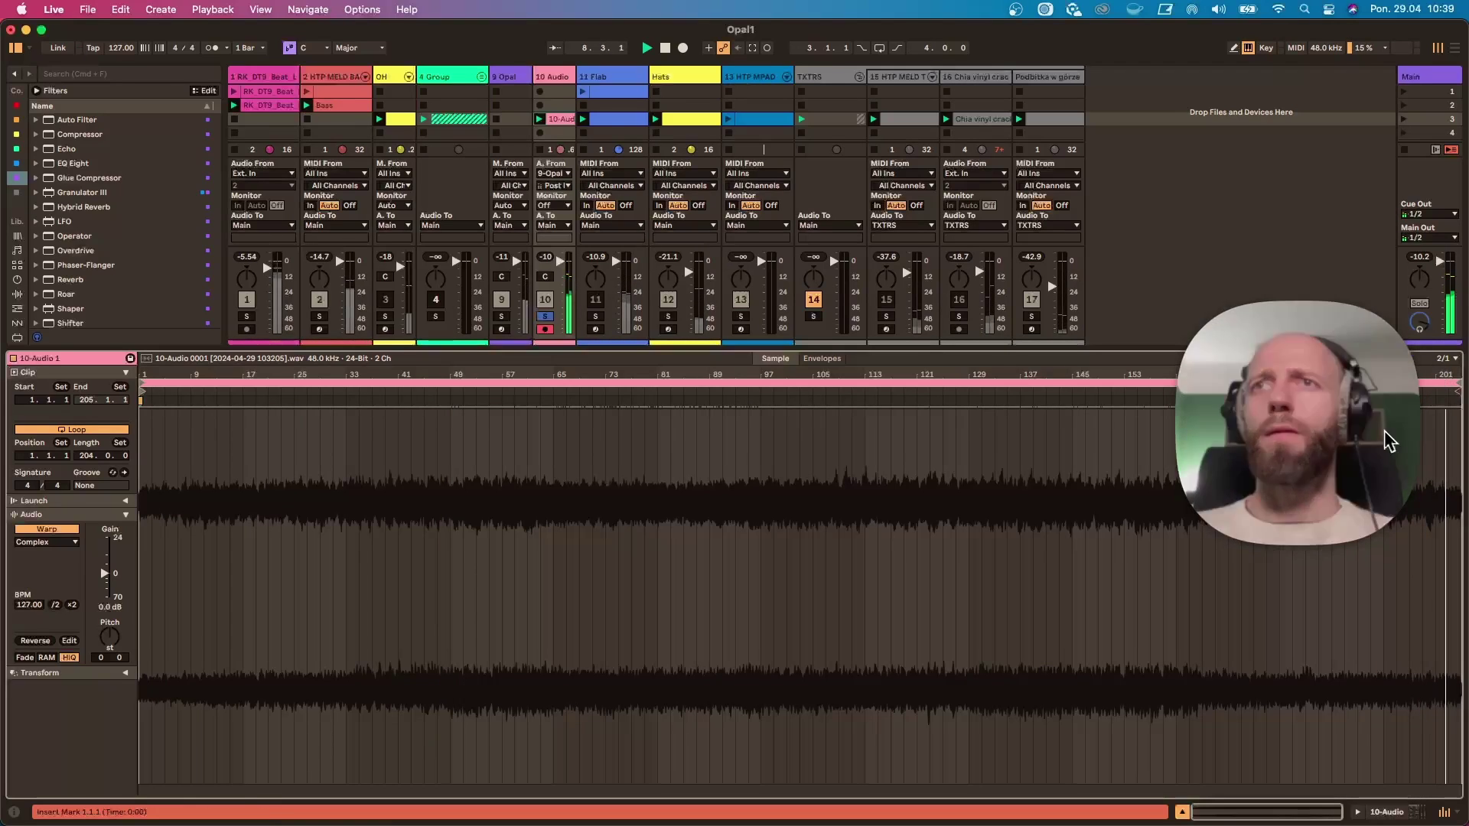
Step: Stop playback, place the insert mark at the start of the recorded Opal clip, and briefly replay the set
key("space")
left_click(143, 392)
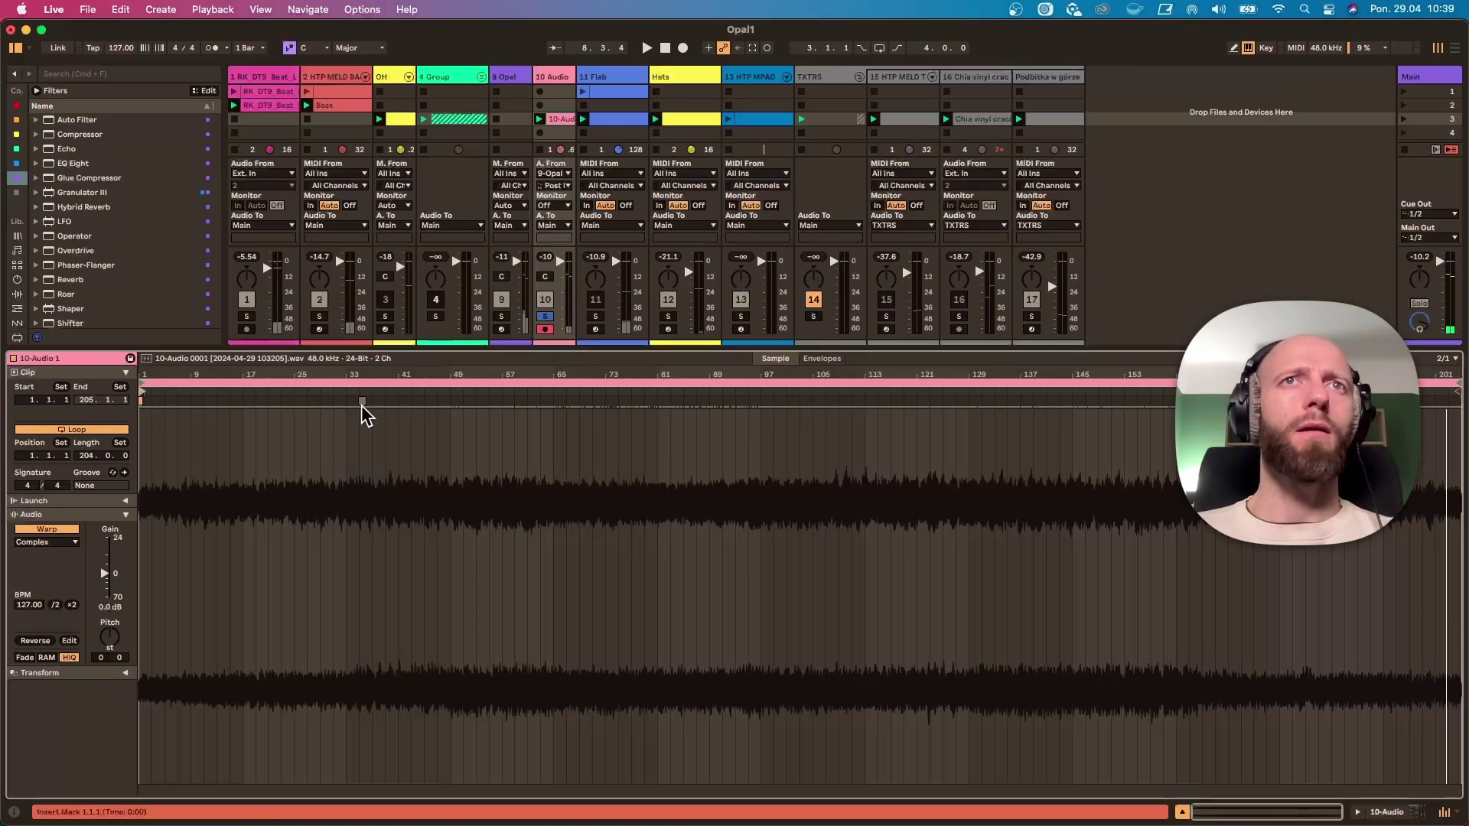
key("space")
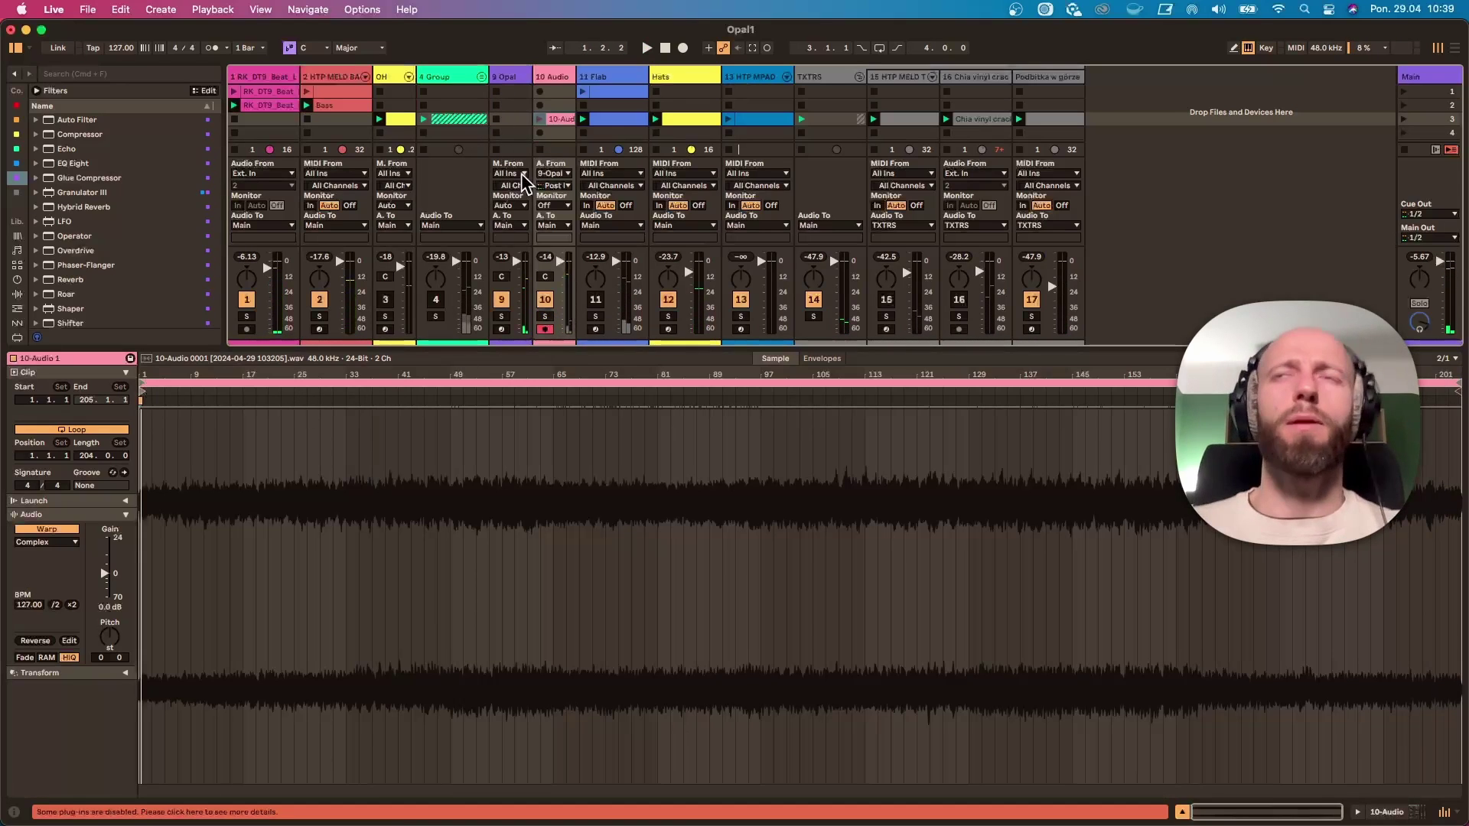
Step: Arm the Opal track, show its devices, and open the Opal editor over the session grid
left_click(514, 86)
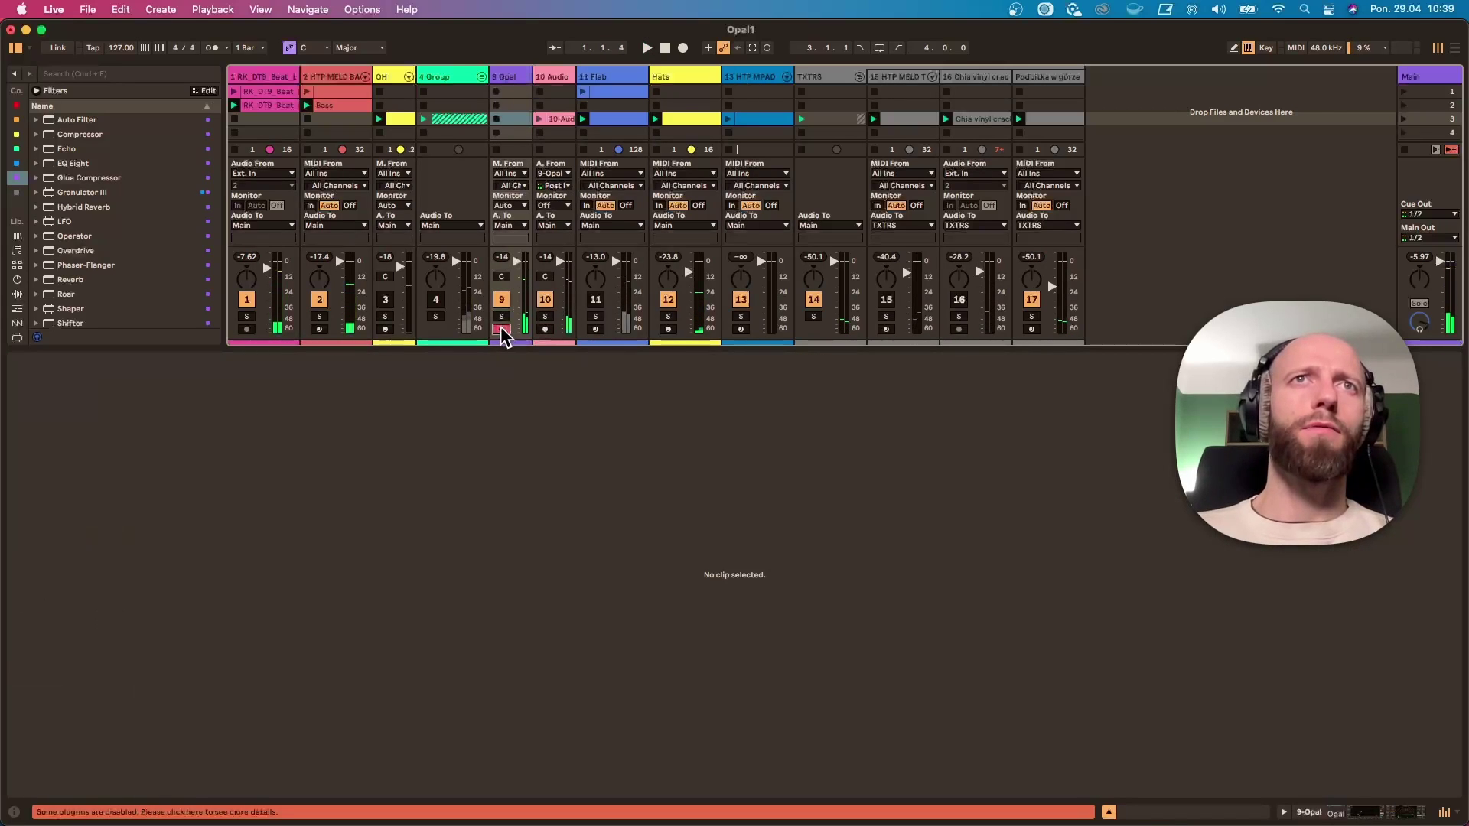
left_click(508, 91)
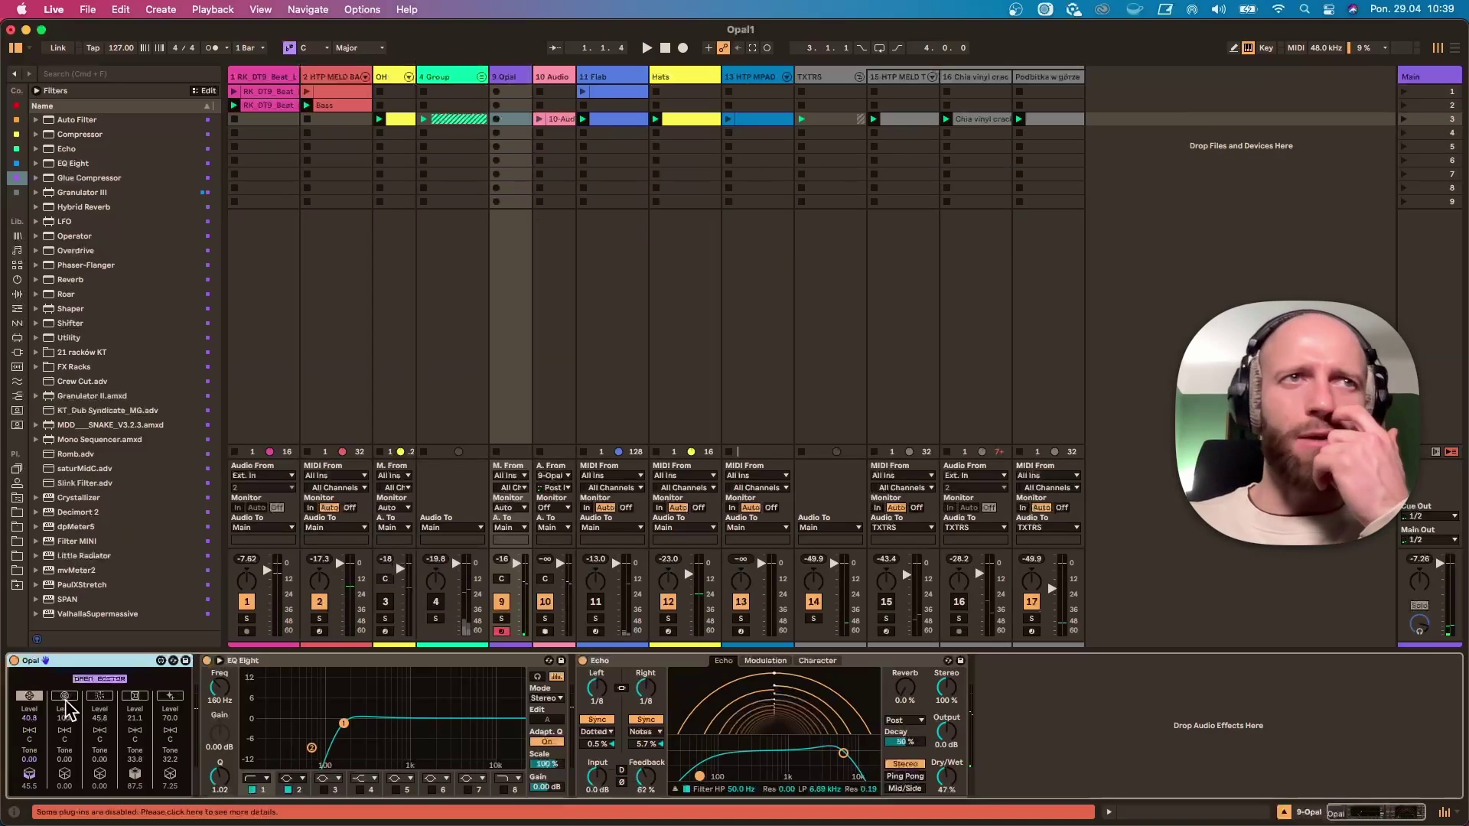
left_click(80, 680)
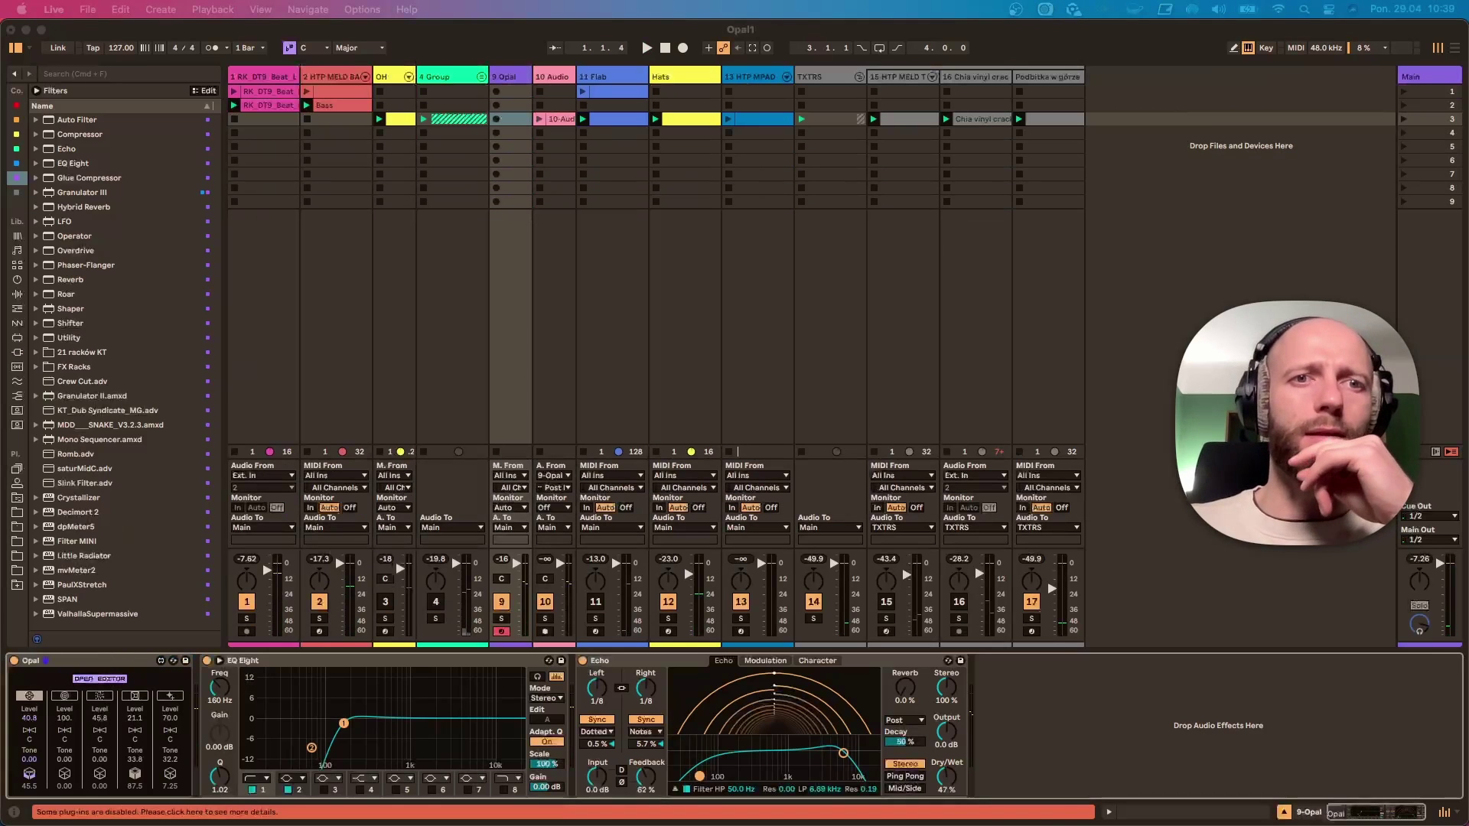
left_click_drag(286, 596, 284, 295)
Step: Select Opal's Dust voice in the device, start playback, and turn off the Echo effect
left_click(26, 700)
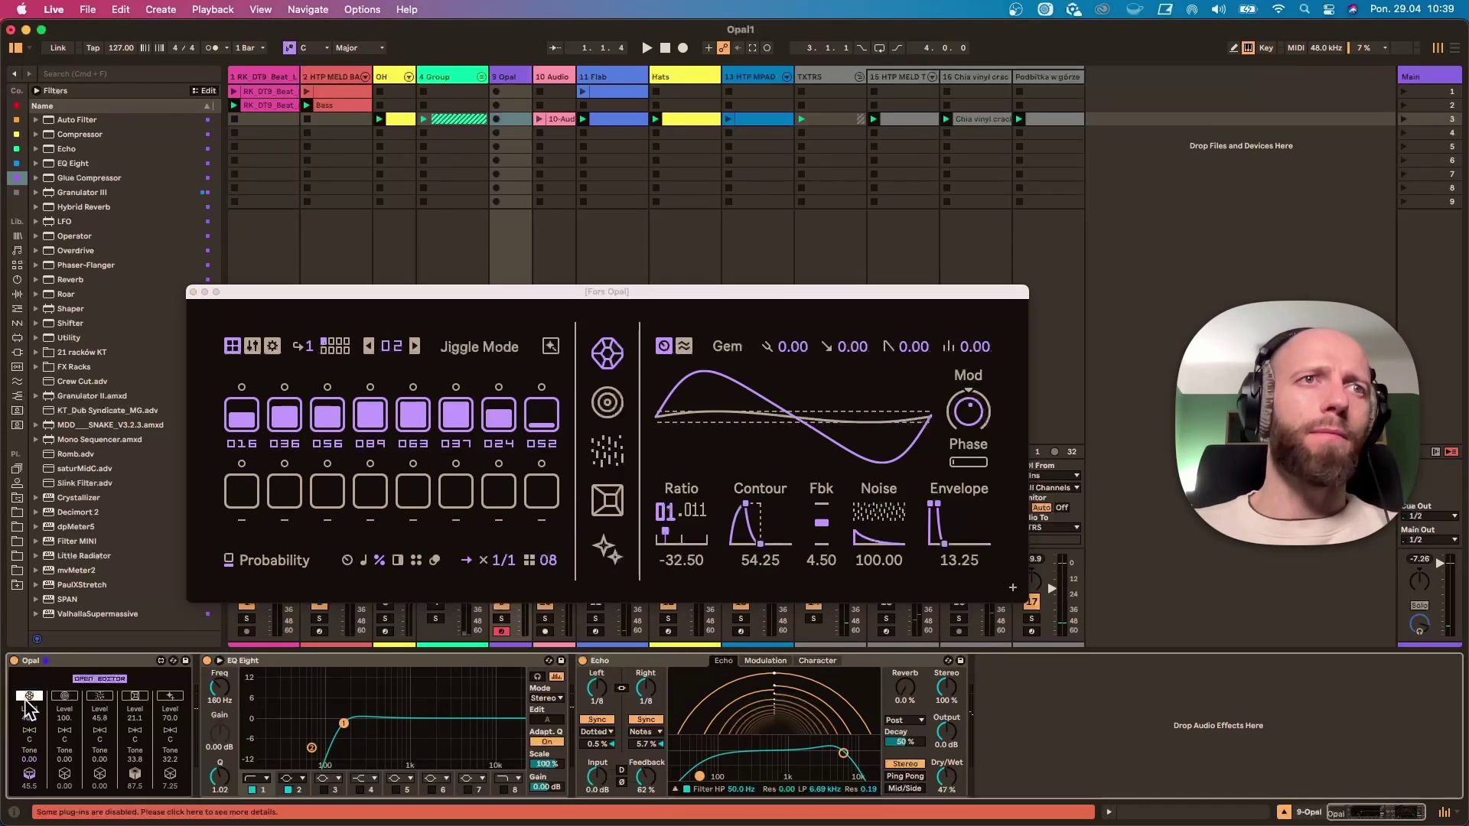
left_click(99, 695)
key("space")
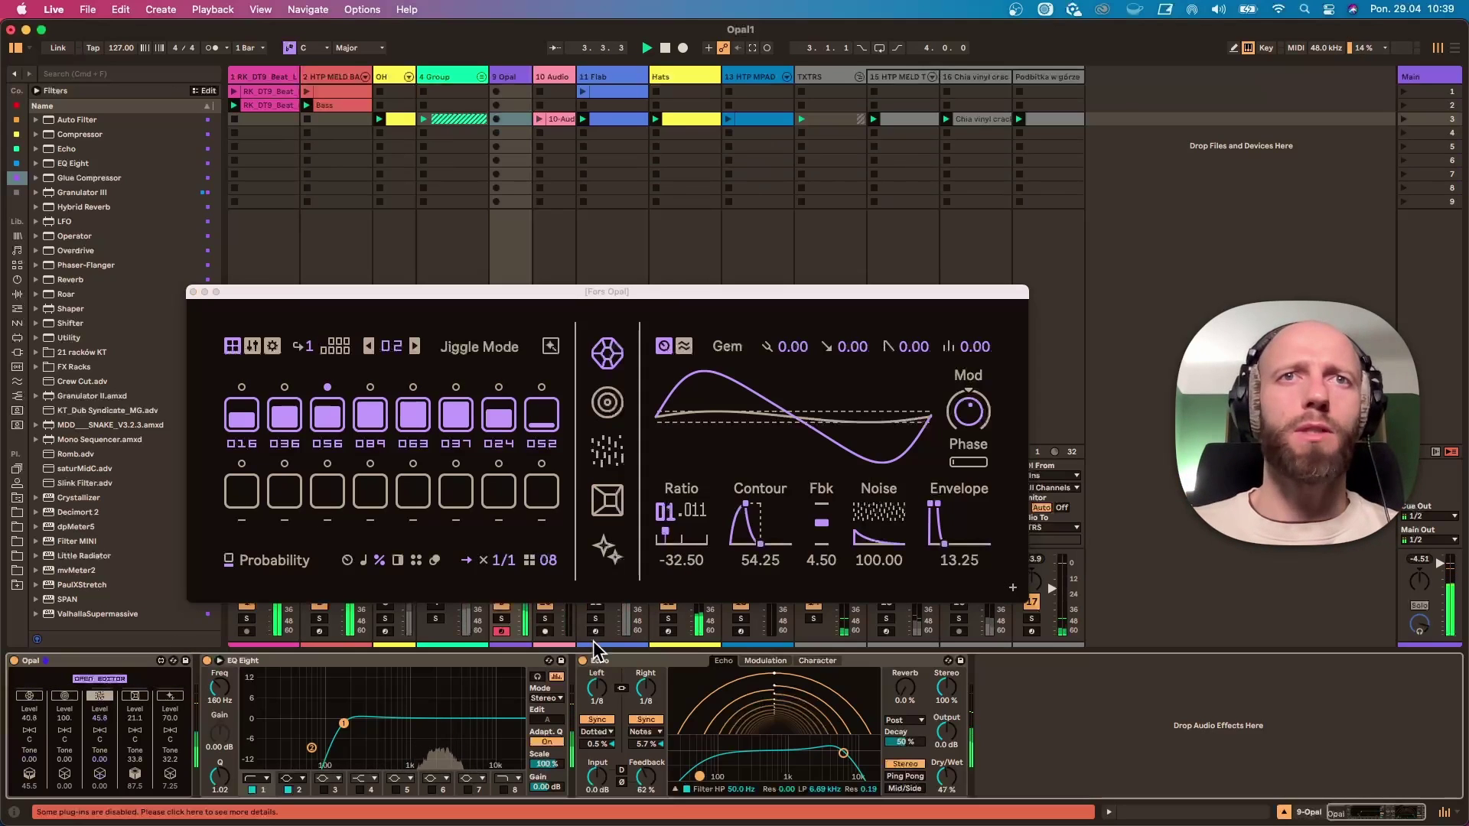
left_click(583, 660)
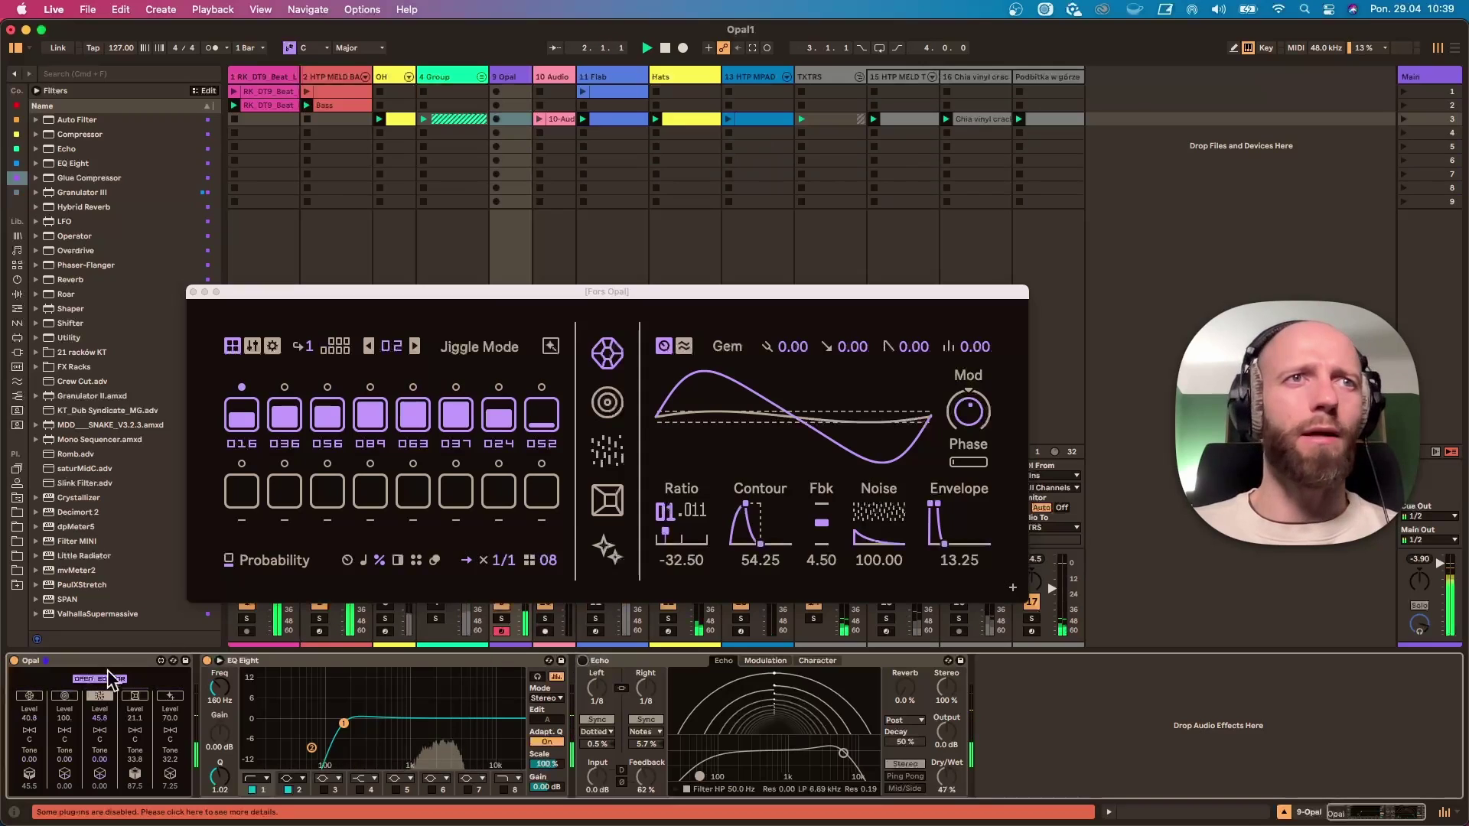
Step: Show the Dust voice in the Opal editor, set its envelope release to 17.50 and its Spread to 7.00
left_click(609, 464)
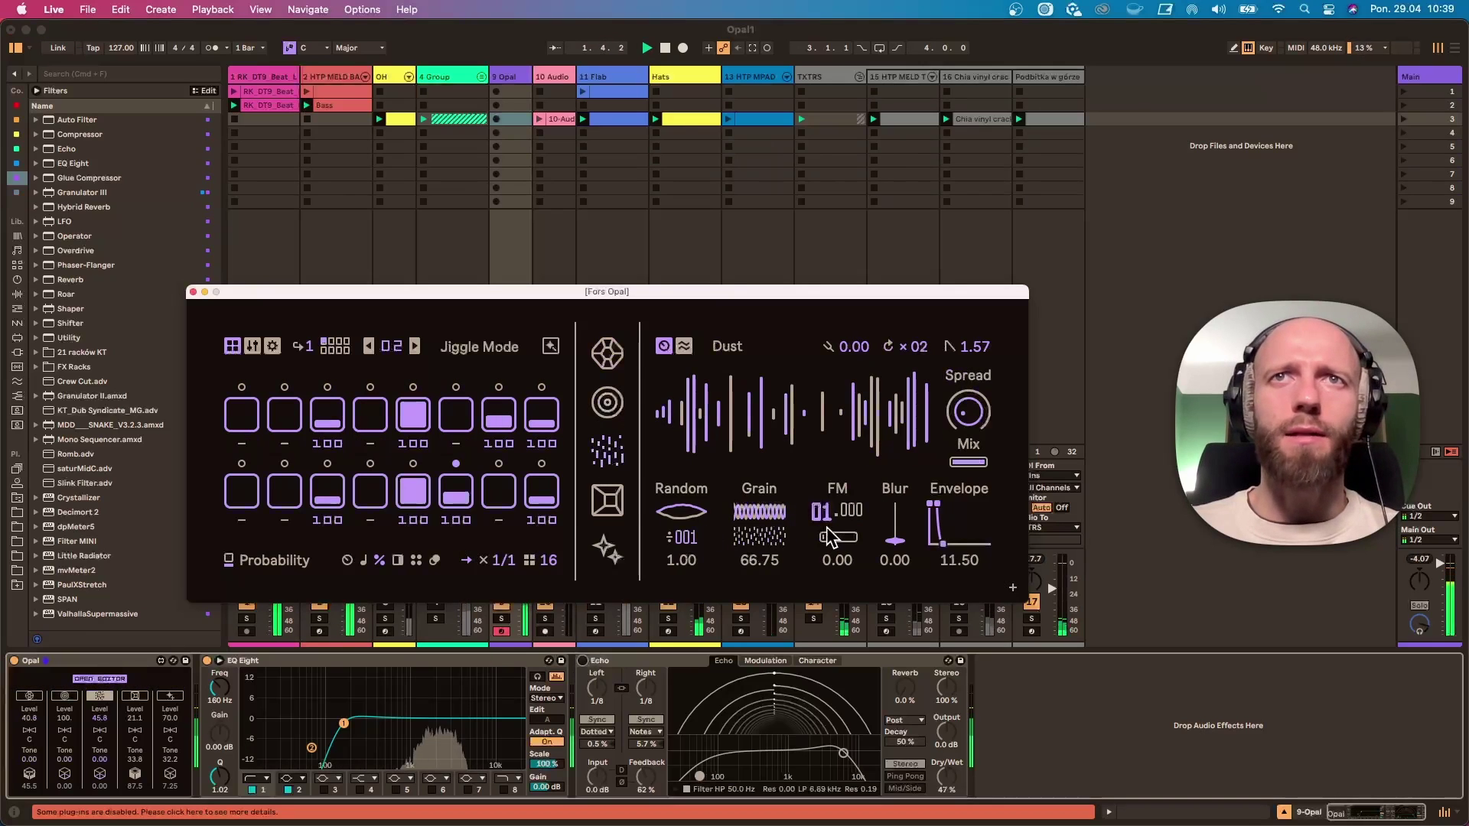
left_click_drag(896, 540, 957, 532)
mouse_move(968, 412)
left_mouse_down()
mouse_move(968, 375)
mouse_move(968, 436)
left_mouse_up()
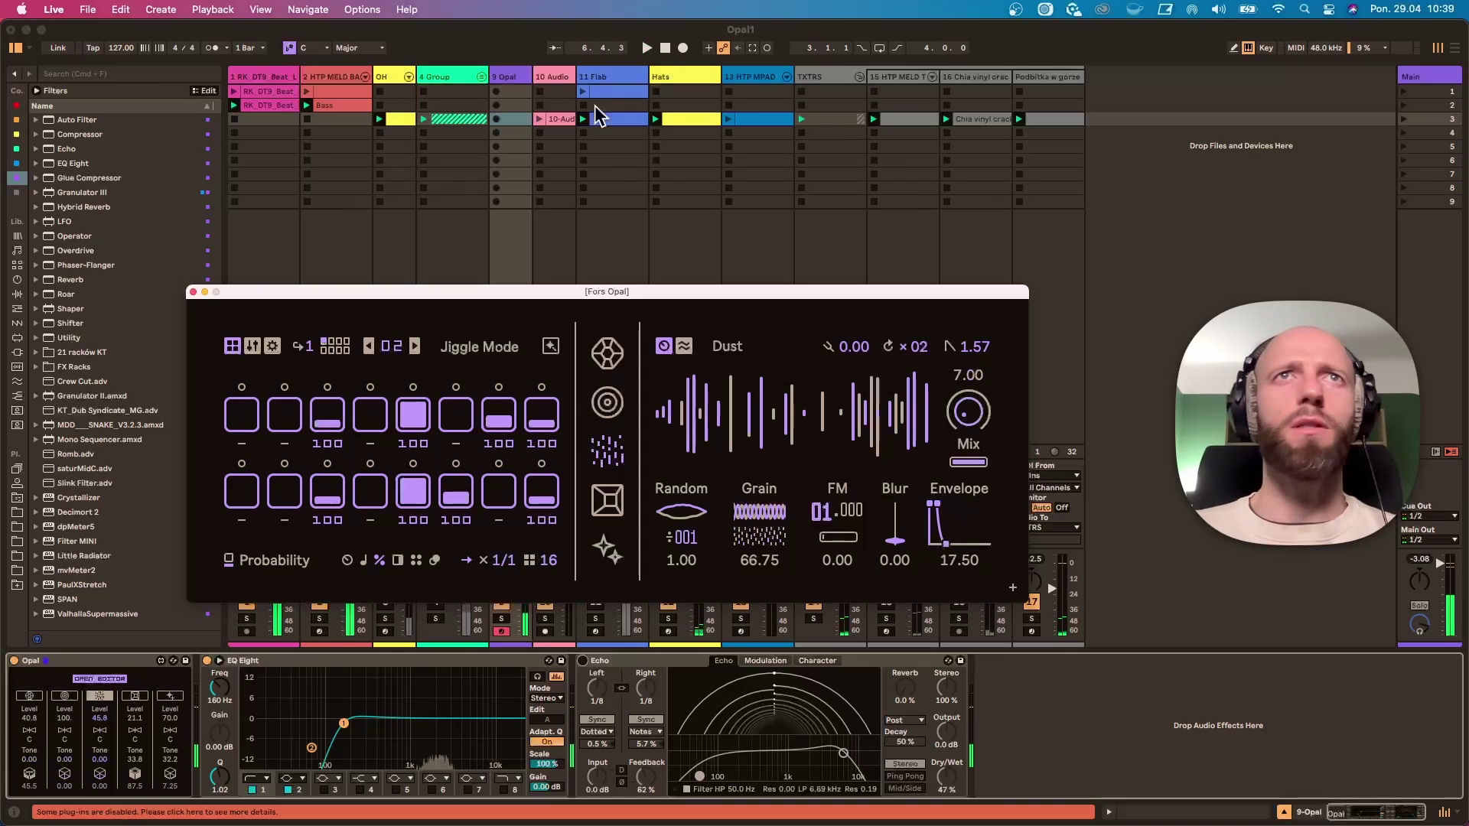
Step: Insert a new audio track directly after the Opal track and move the Opal editor clear of the mixer controls
left_click(508, 78)
key("super+t")
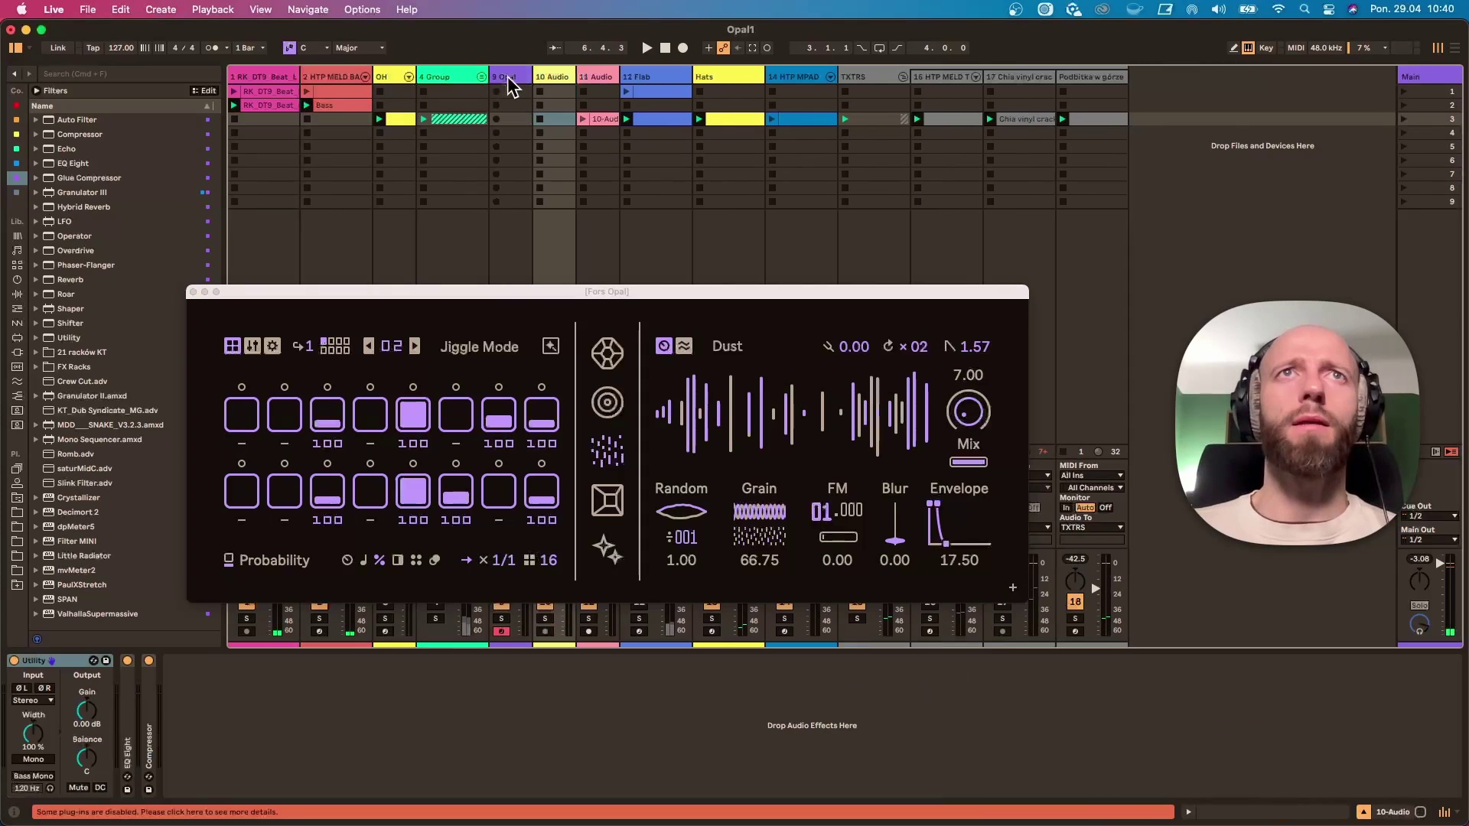
left_click_drag(547, 304, 999, 173)
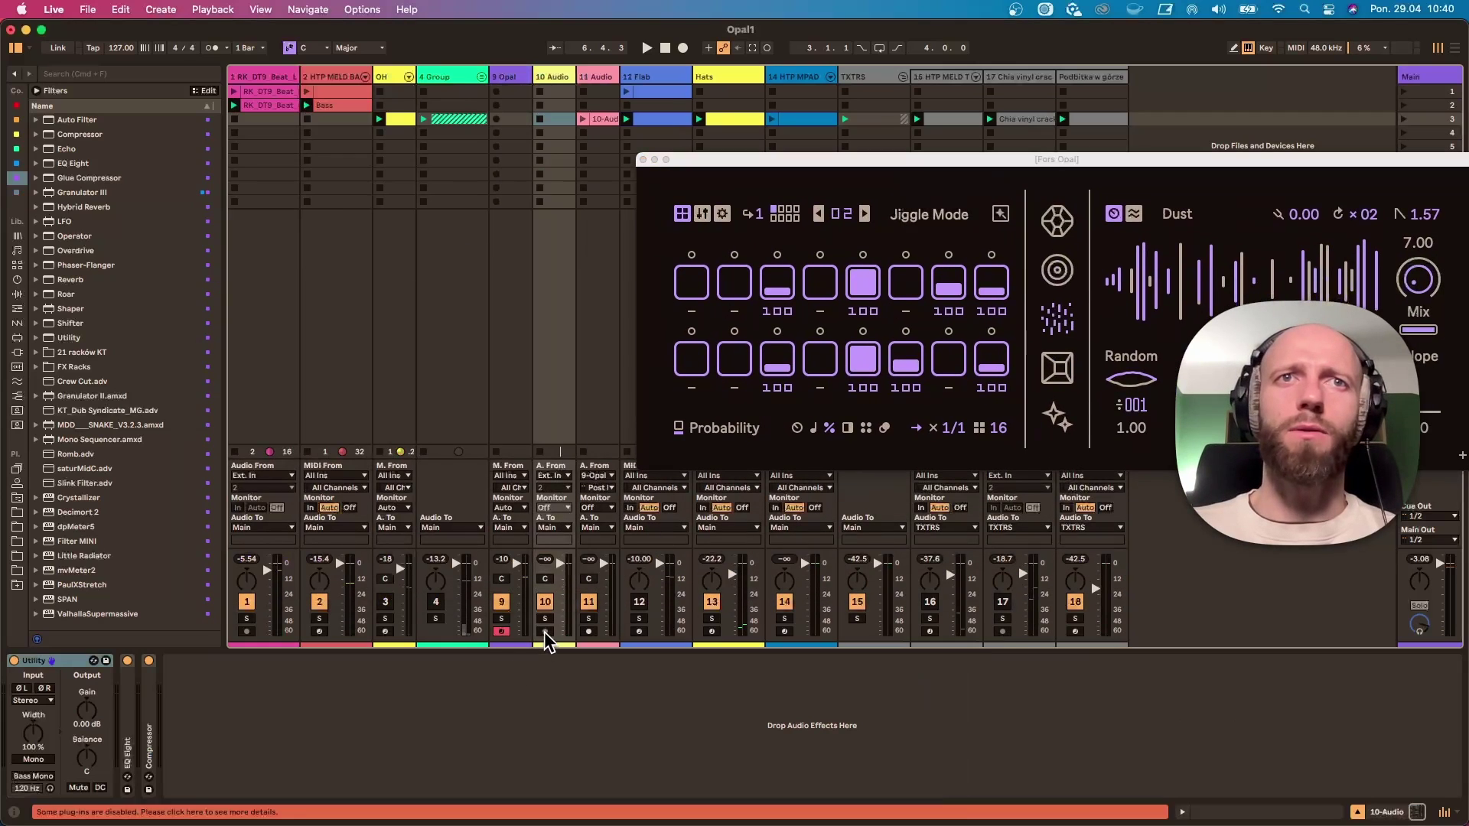
Step: Disarm the Opal track, set the new audio track's input to 9-Opal, and arm it for recording
left_click(504, 632)
left_click(545, 634)
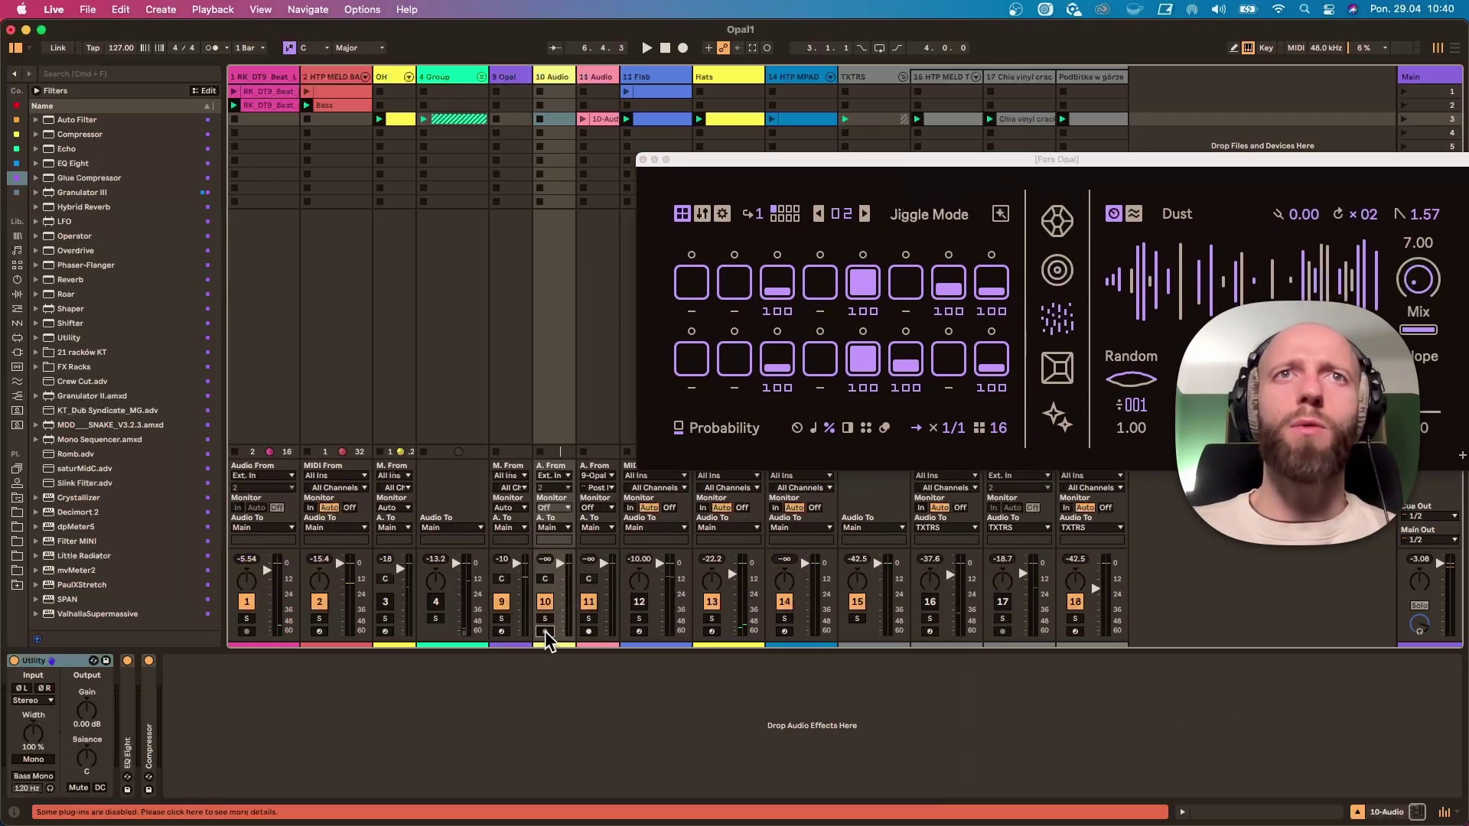
left_click(552, 475)
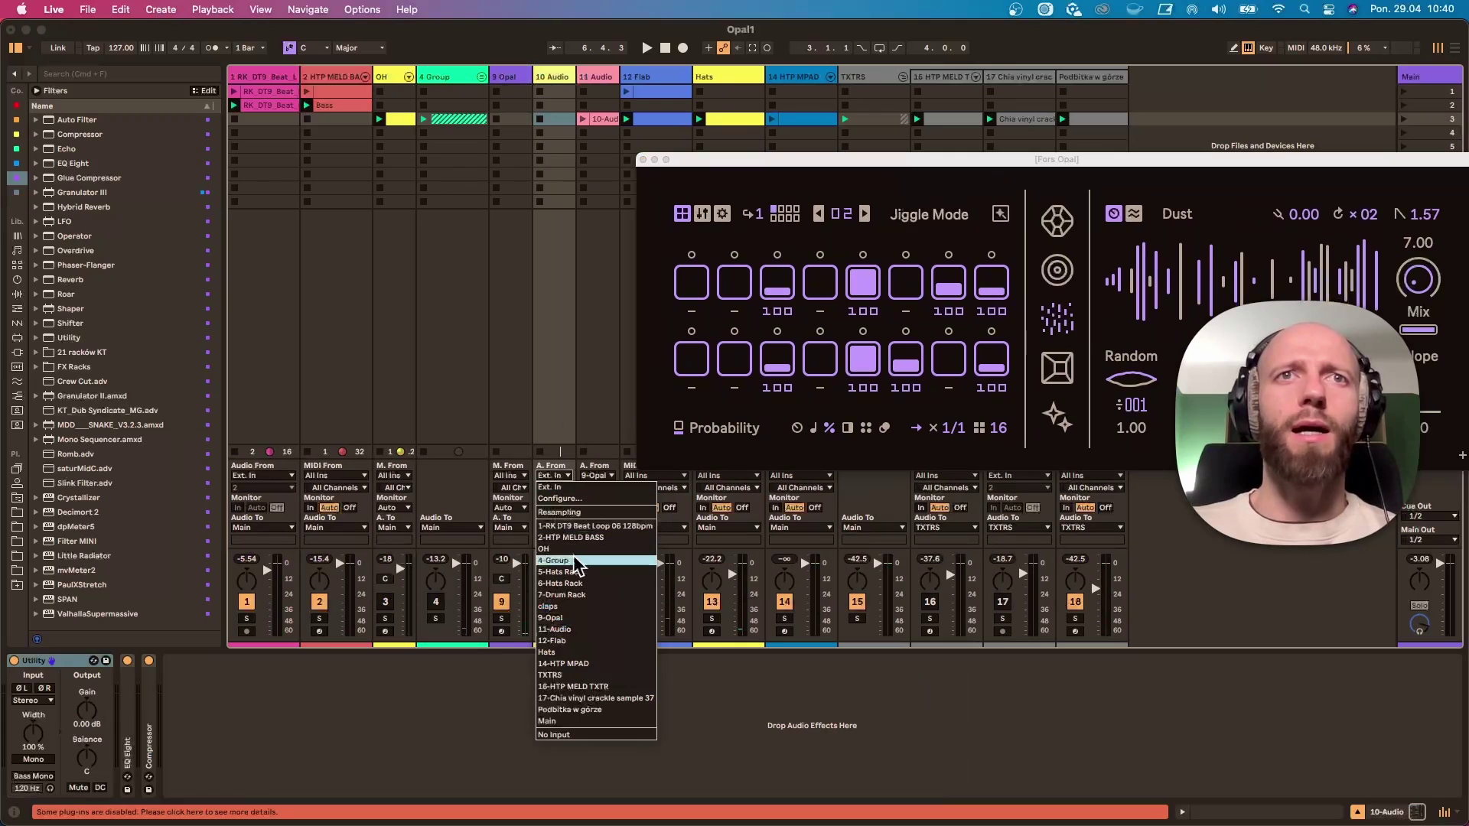
left_click(575, 619)
left_click(546, 633)
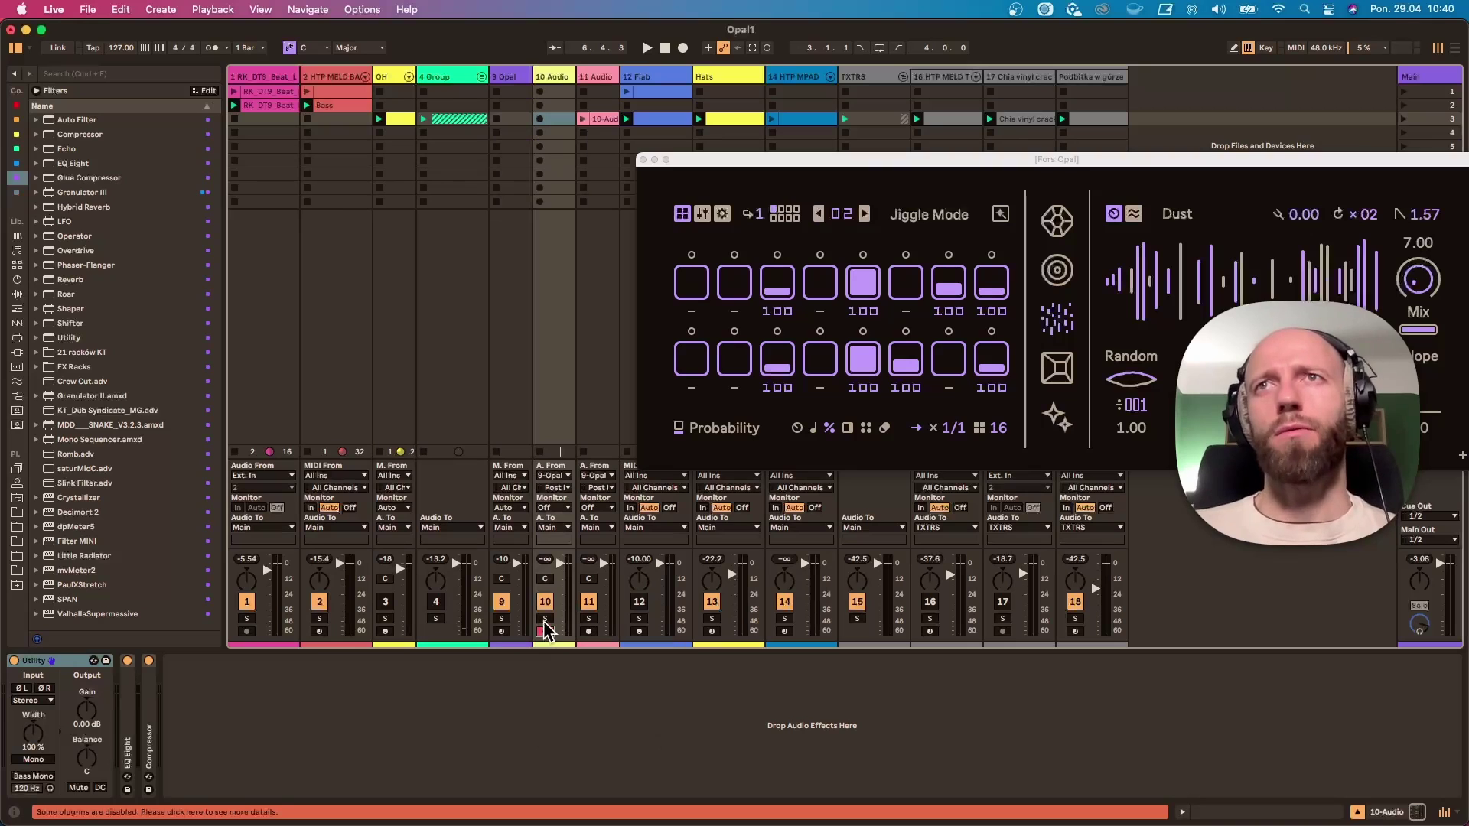
Step: Review the recorded clip's waveform on track 11, close the Opal editor, and return to the Opal track's devices
left_click_drag(805, 163, 503, 176)
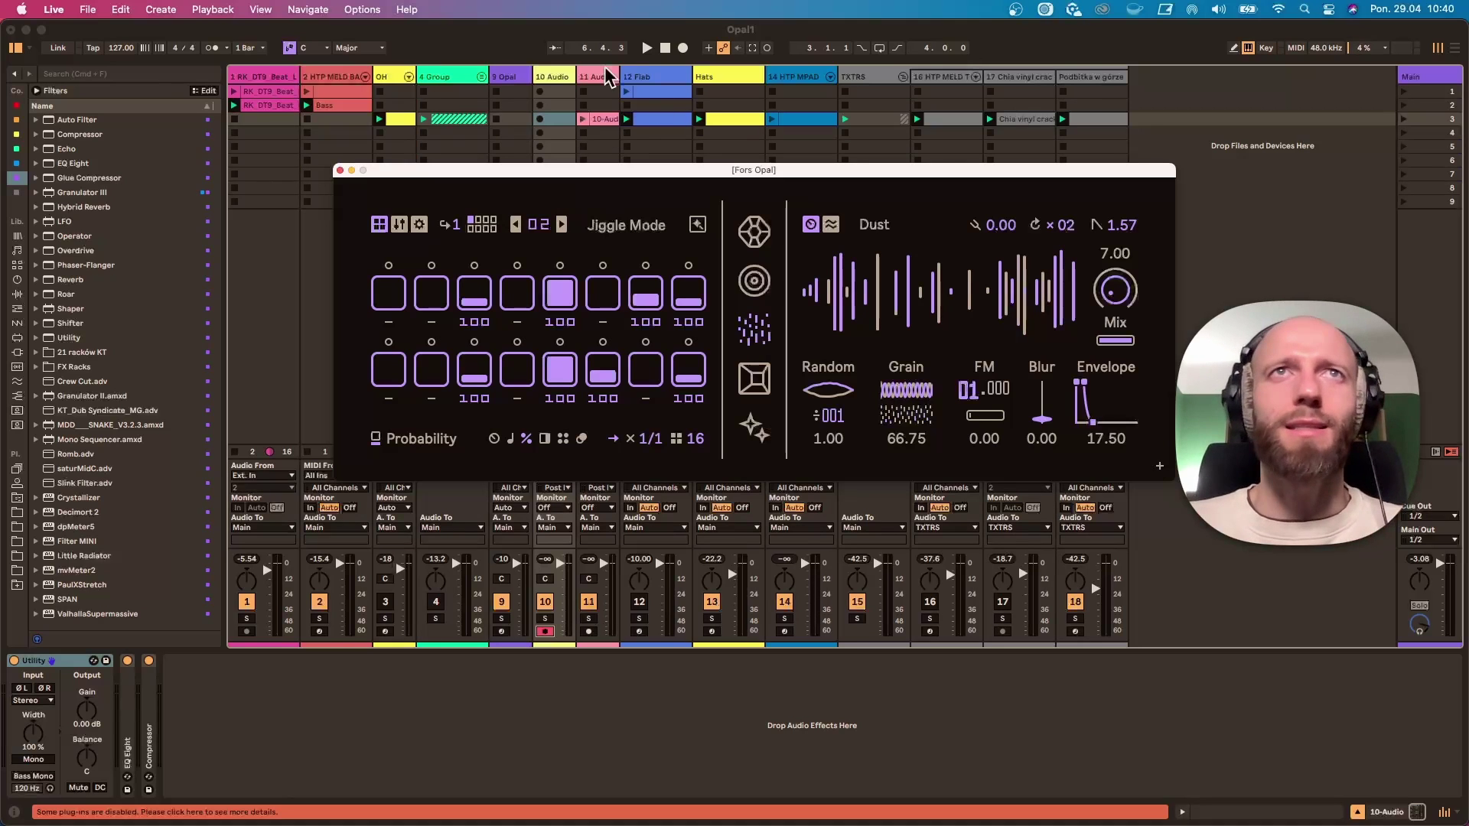
double_click(588, 121)
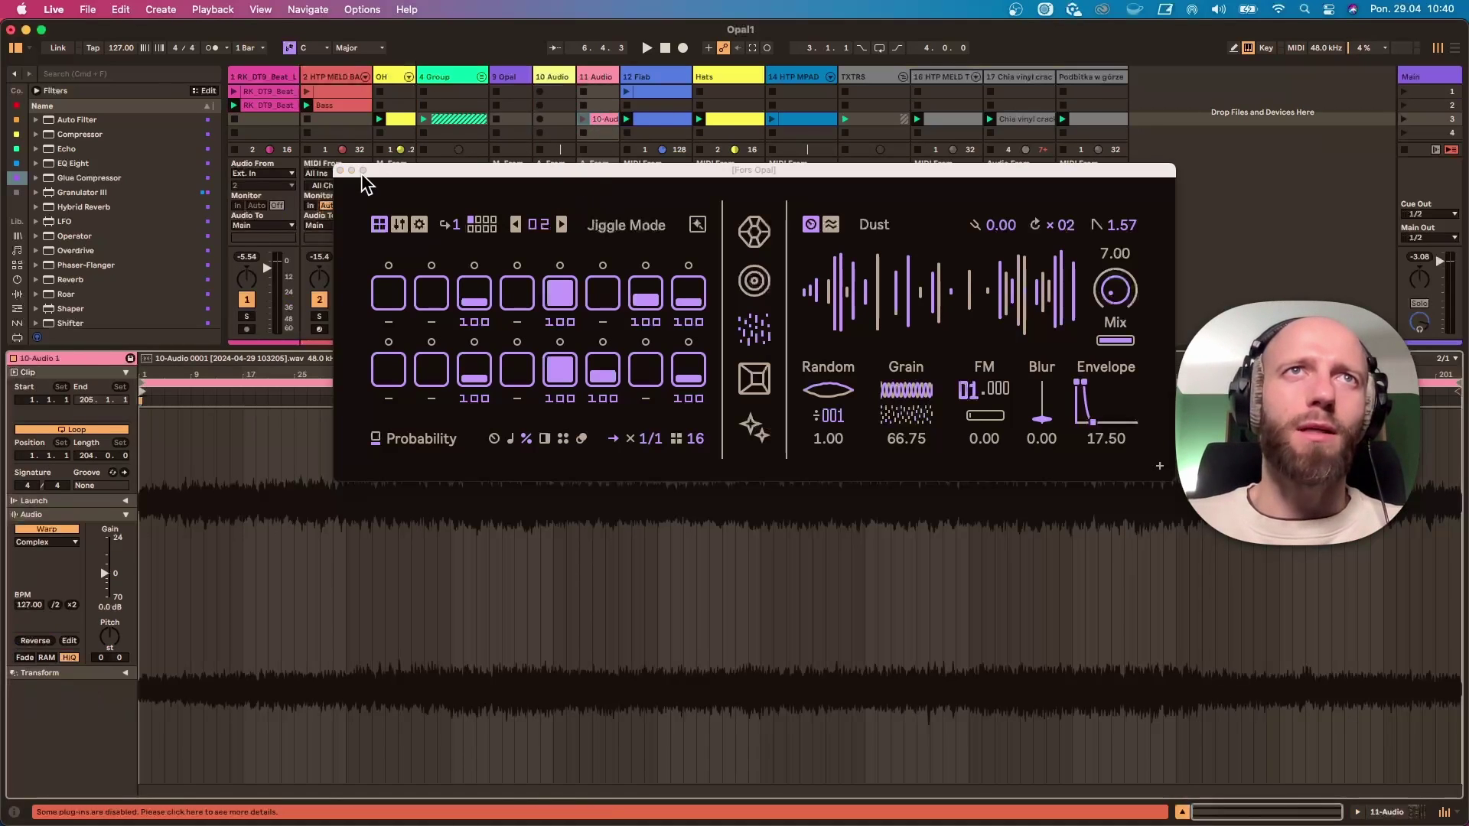
left_click(341, 170)
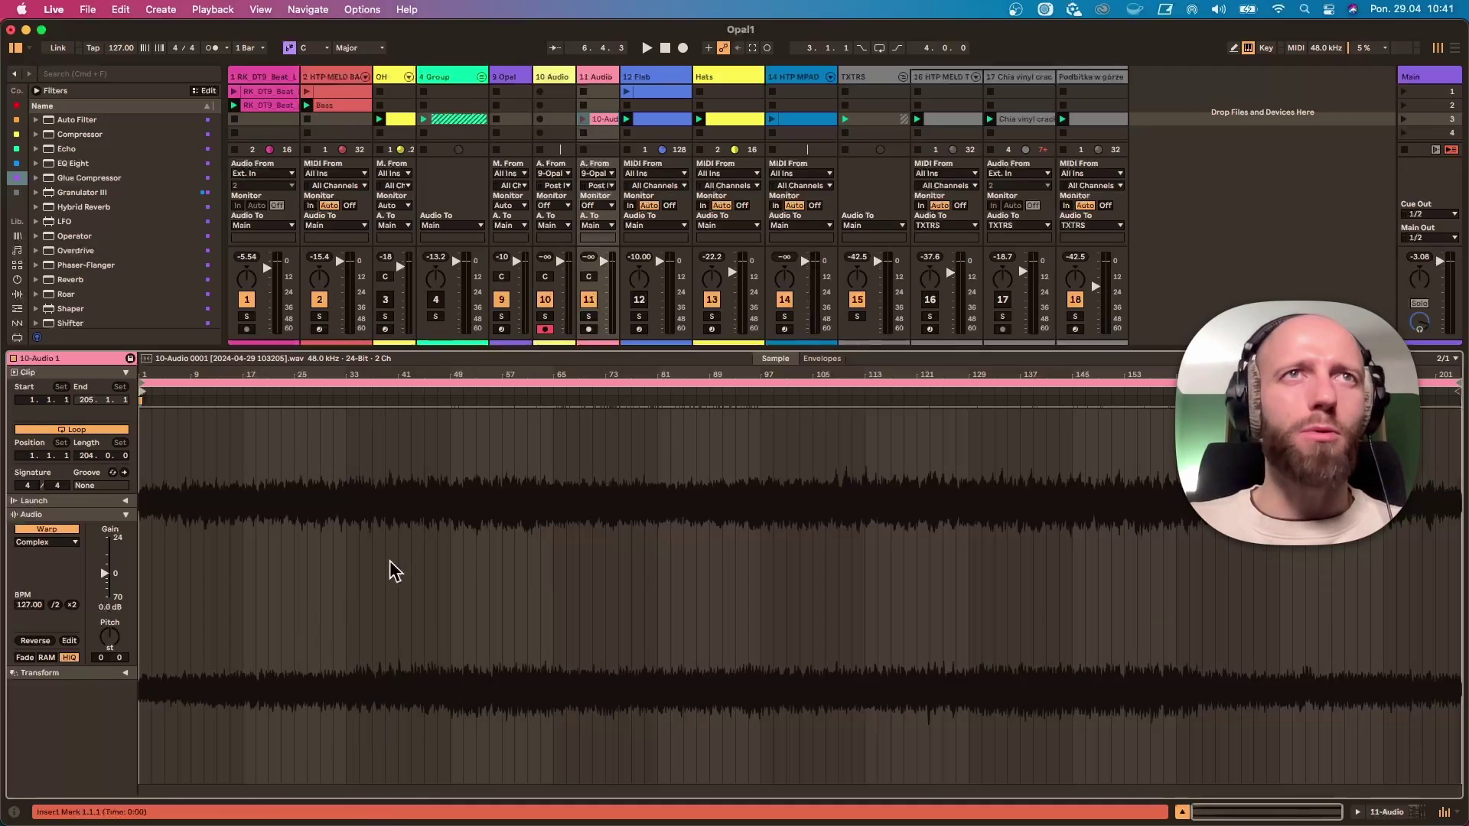
left_click(496, 76)
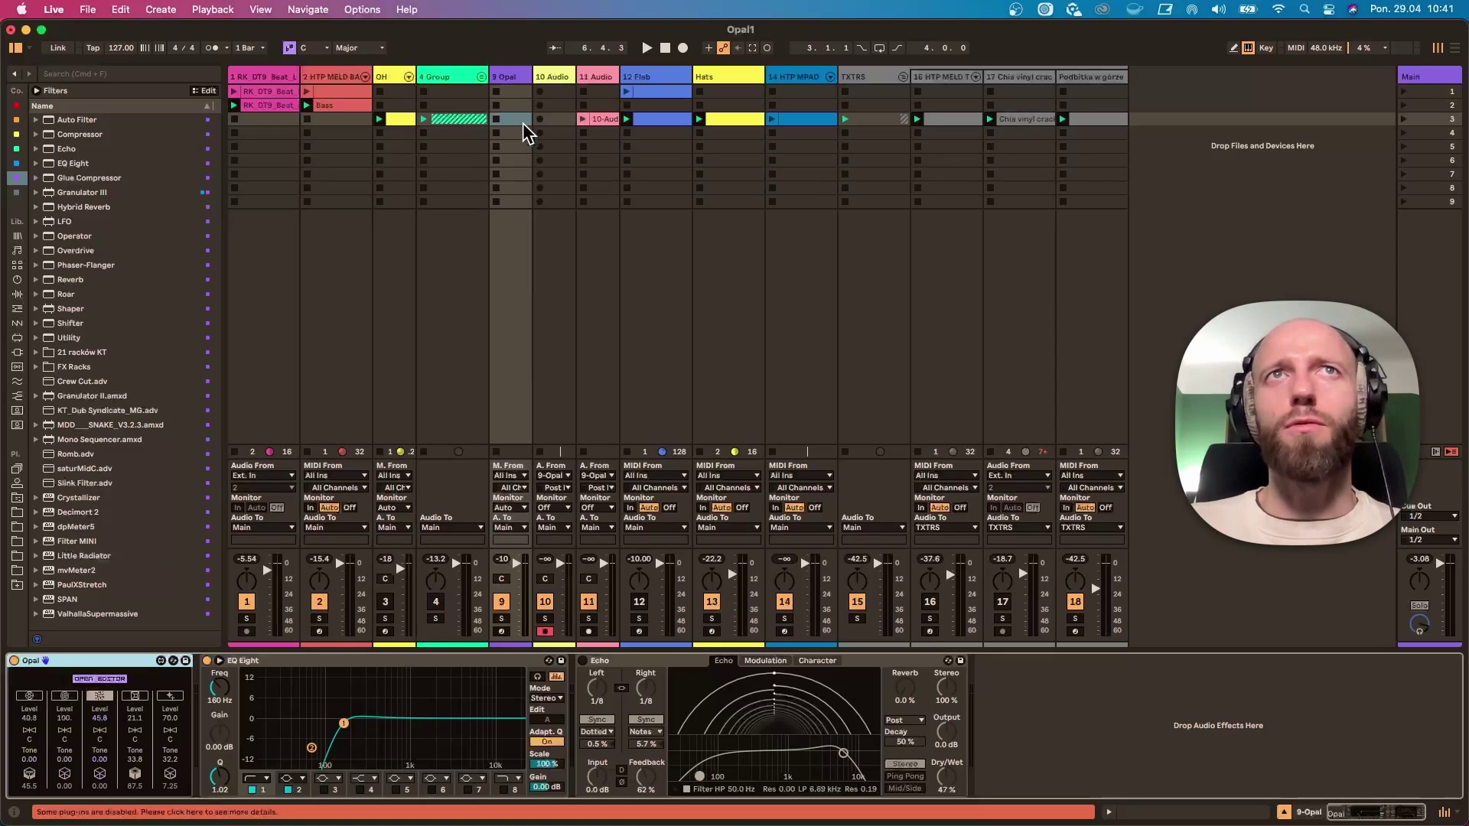
Step: Reopen the Opal editor, start playback, and begin recording Opal into the scene 3 slot of track 10
left_click(116, 681)
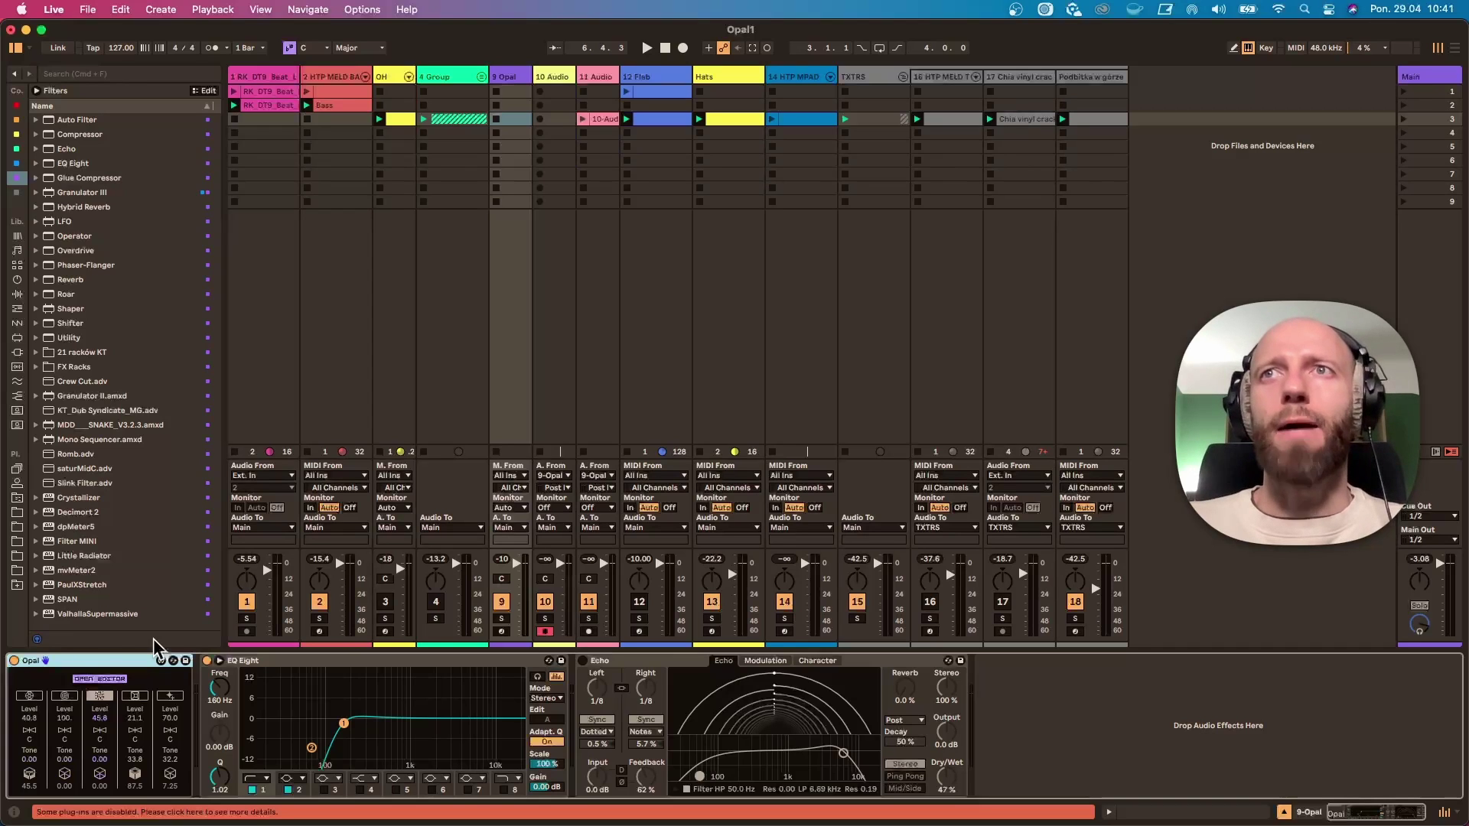
key("space")
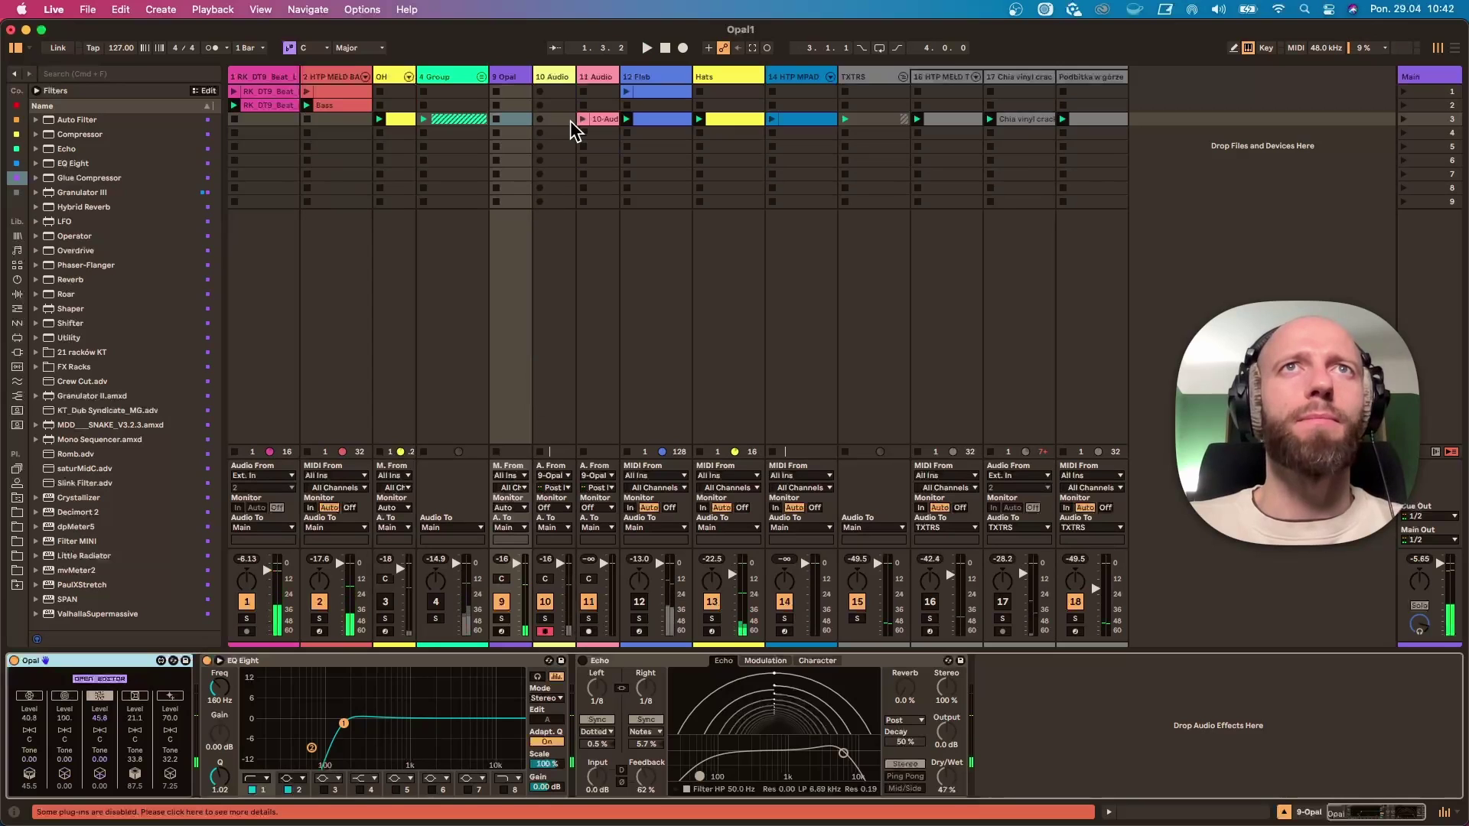
left_click(540, 119)
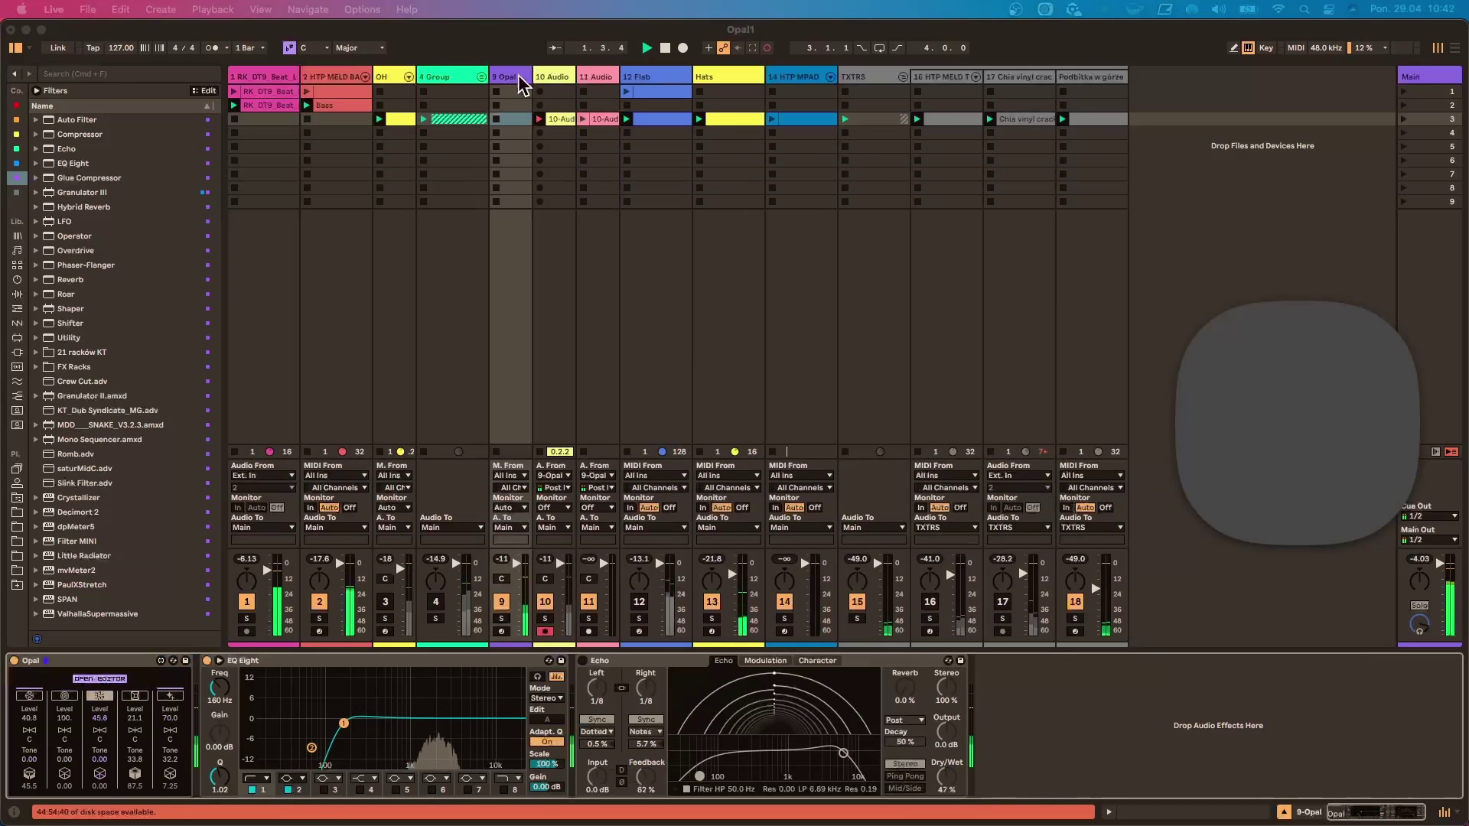
left_click(1048, 11)
left_click(1047, 13)
left_click(1047, 11)
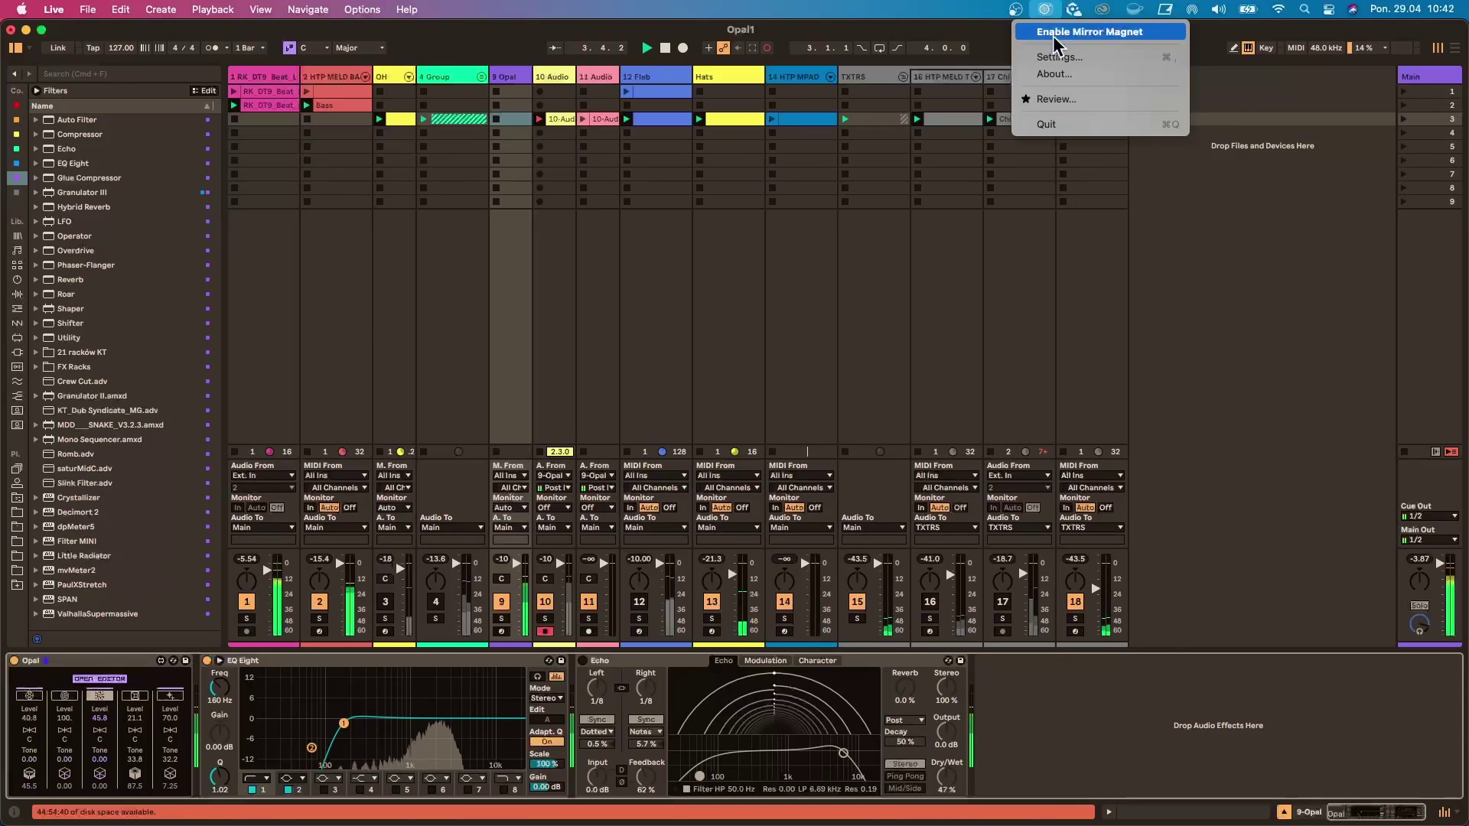
left_click(1064, 28)
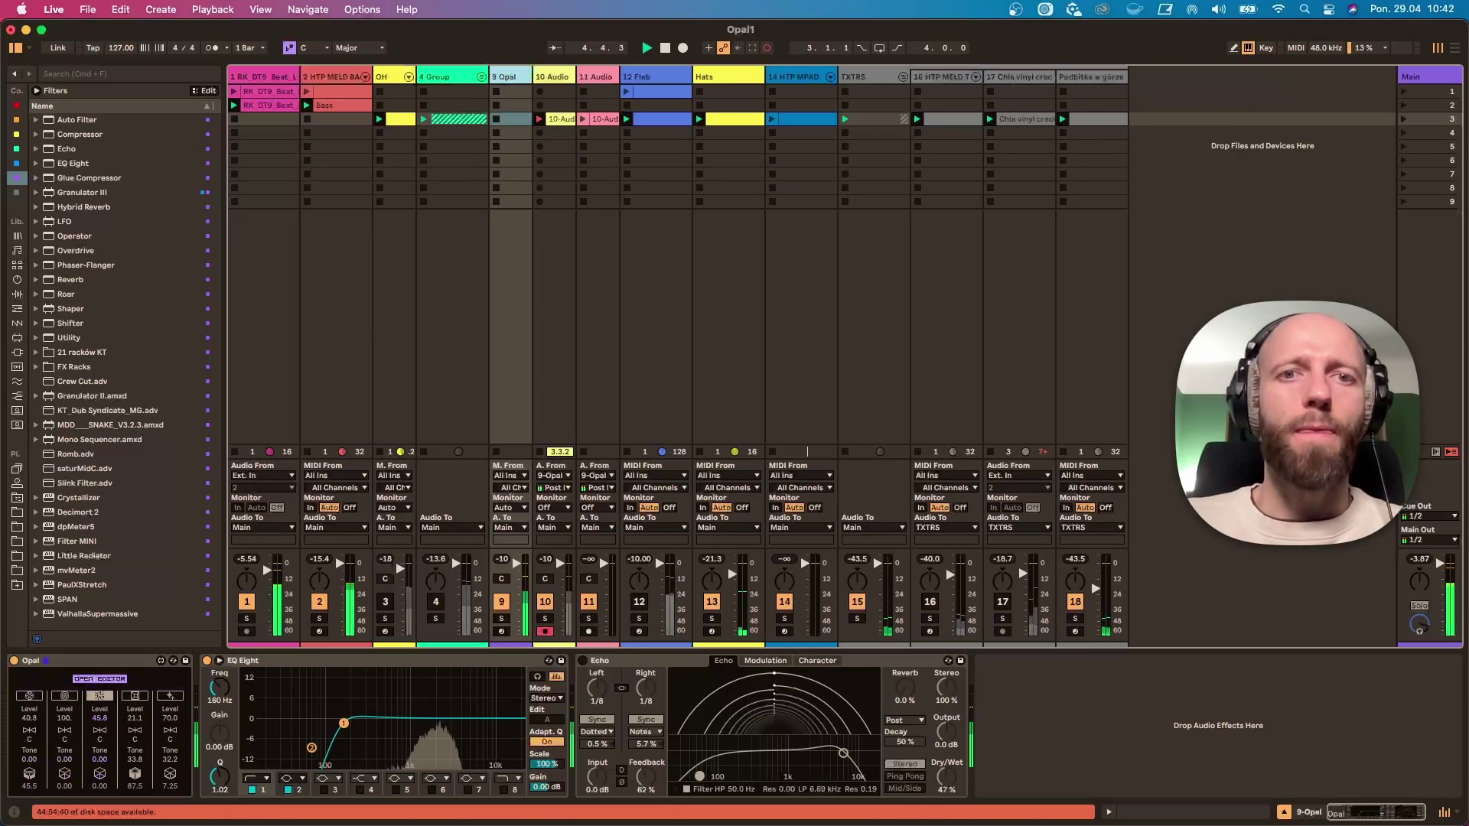
Step: Bring the Opal editor into view, activate Dust's step 6 at 77 probability, and set step 8's probability to 82
left_click_drag(629, 825, 599, 331)
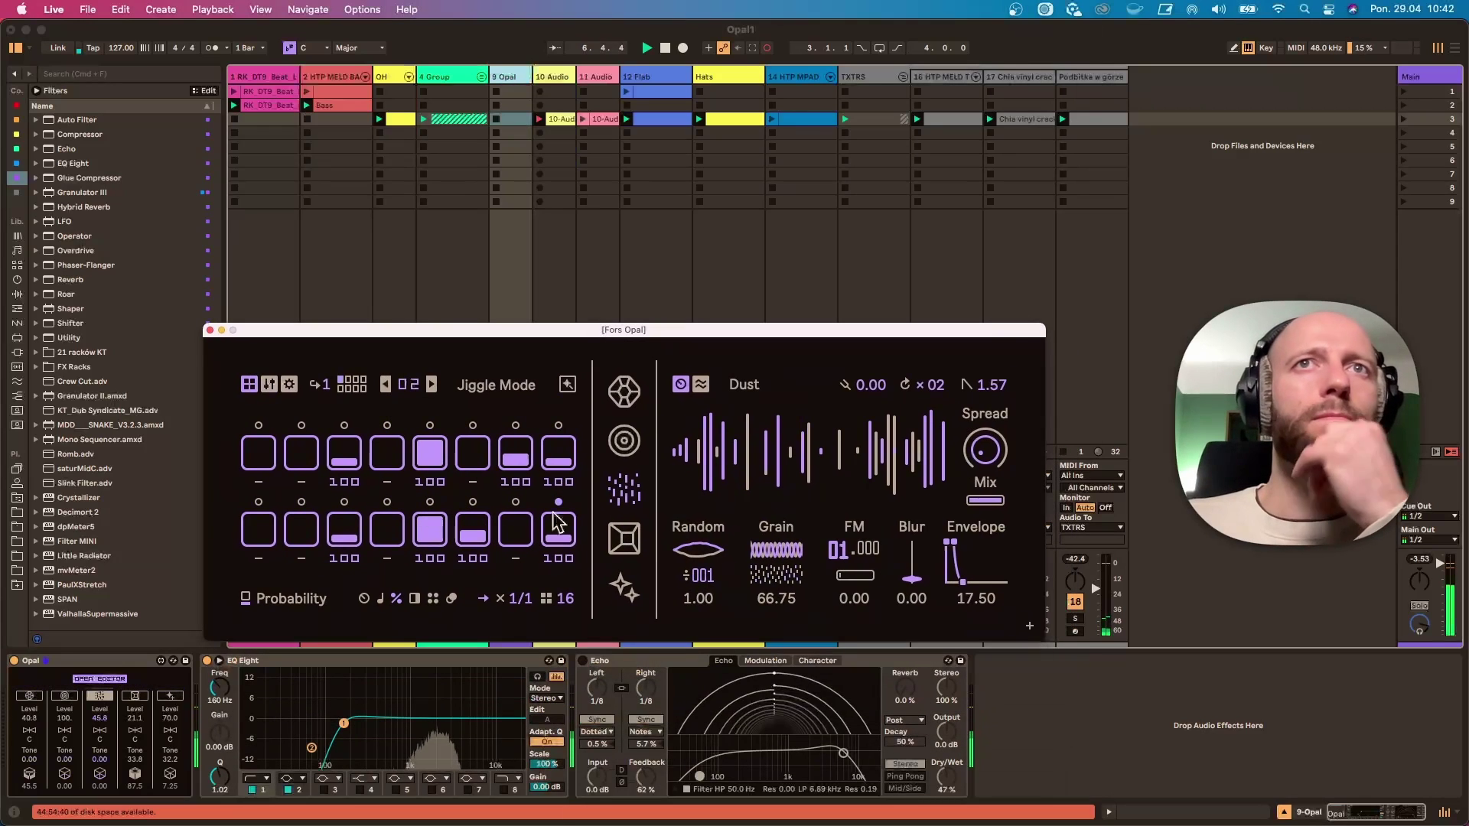
left_click(473, 457)
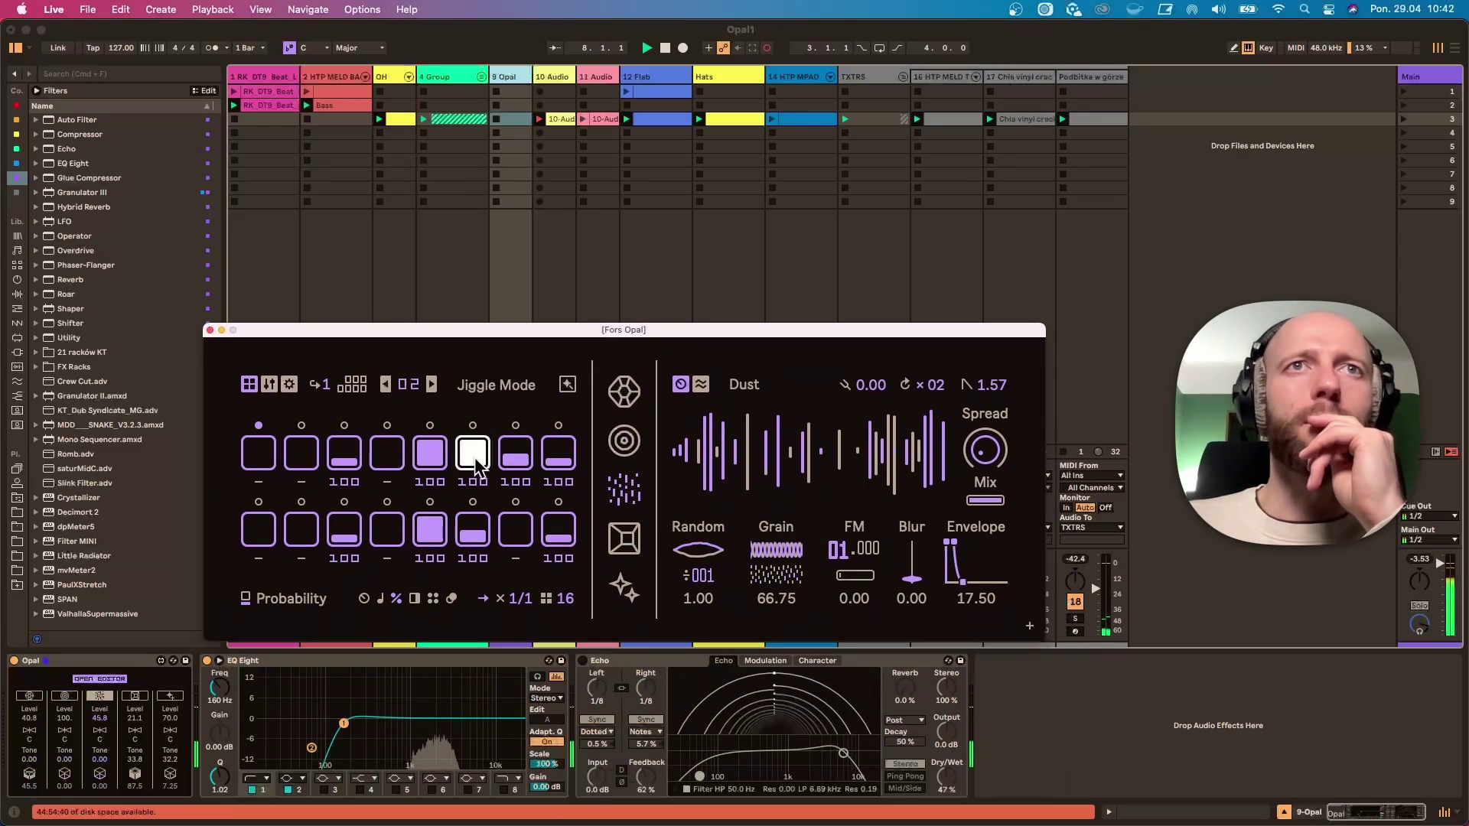
left_click_drag(476, 461, 560, 494)
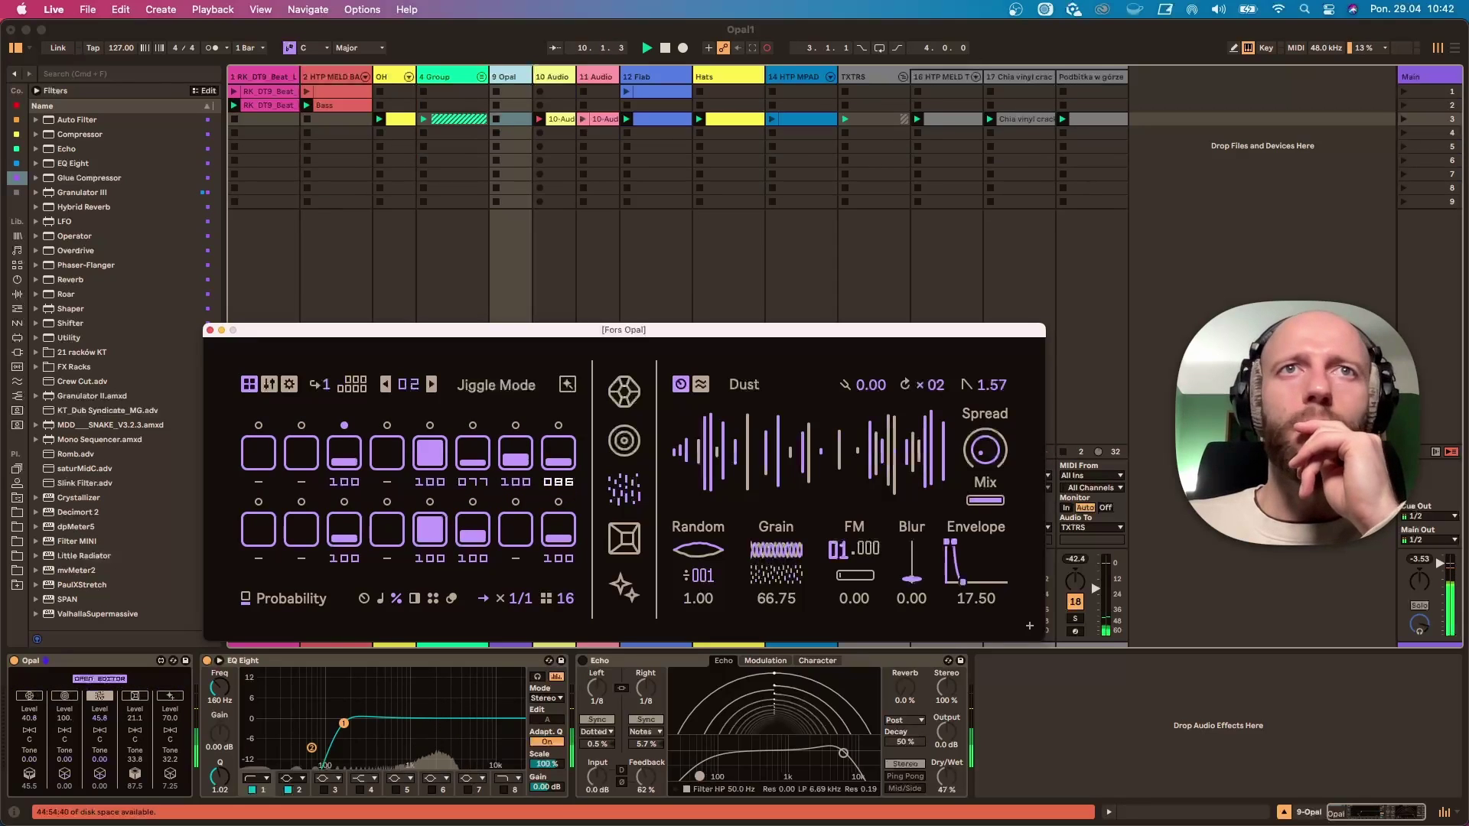
Step: Adjust Dust's Spread, set its Blur to 24.5, and set its FM depth to 21.00
mouse_move(999, 460)
left_mouse_down()
mouse_move(998, 354)
mouse_move(999, 435)
left_mouse_up()
left_click_drag(911, 580, 851, 538)
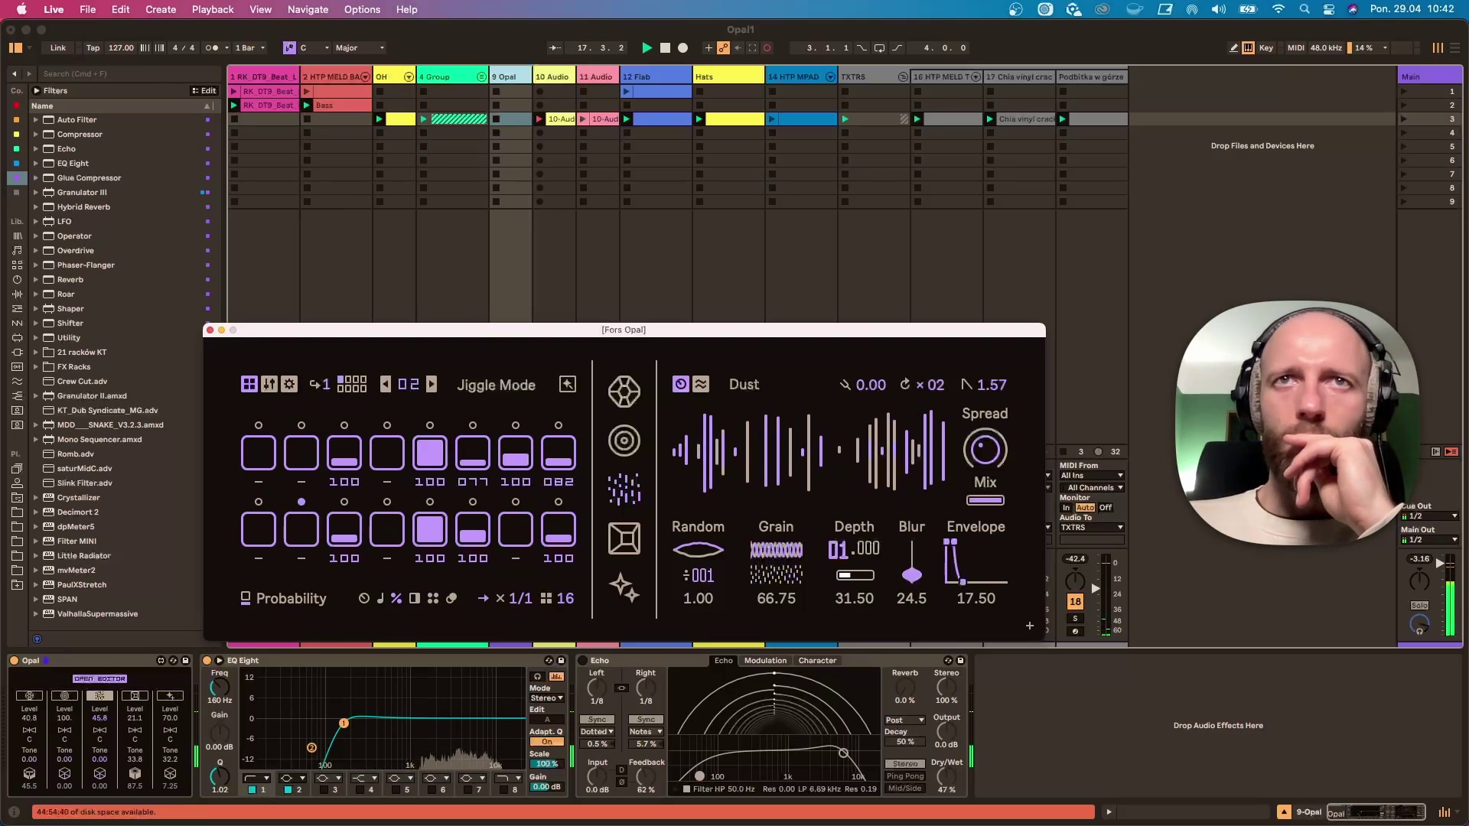
Step: Re-enter Dust's step 7 at a higher level, and toggle steps 15 and 16 to compare the pattern
left_click(520, 464)
left_click(529, 535)
left_click_drag(523, 535, 523, 544)
left_click(525, 545)
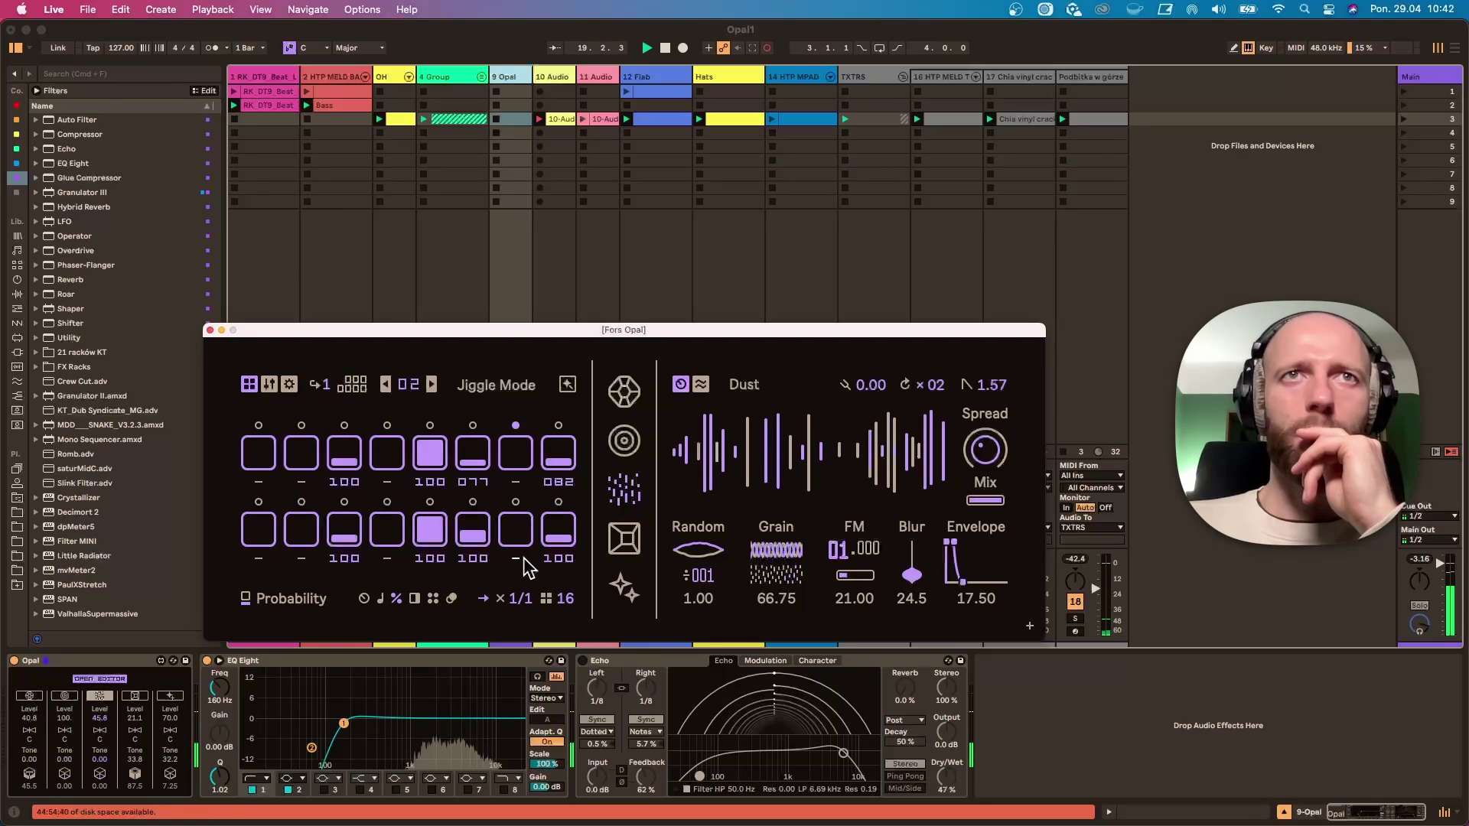
left_click(517, 457)
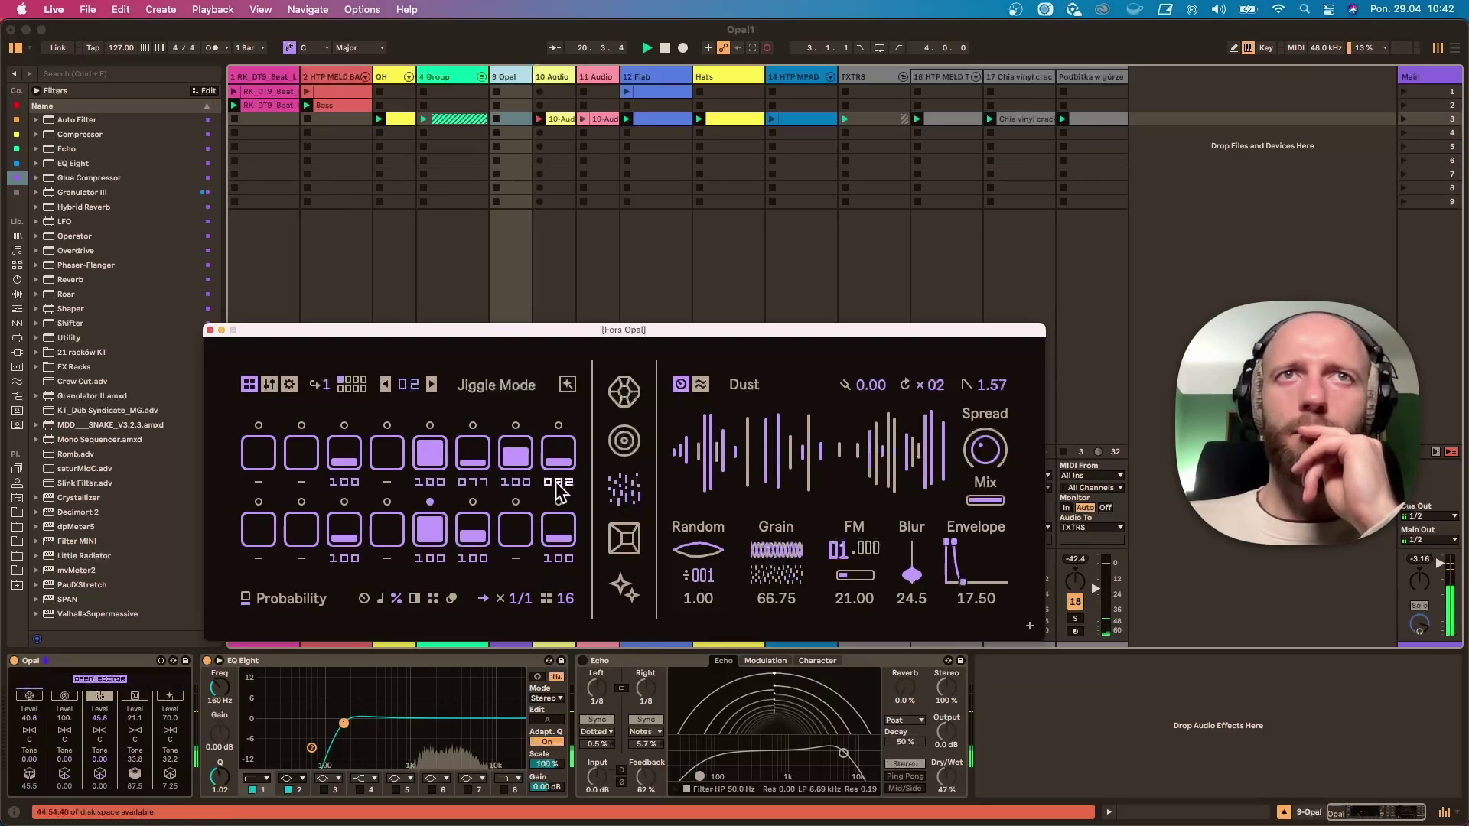
left_click(558, 536)
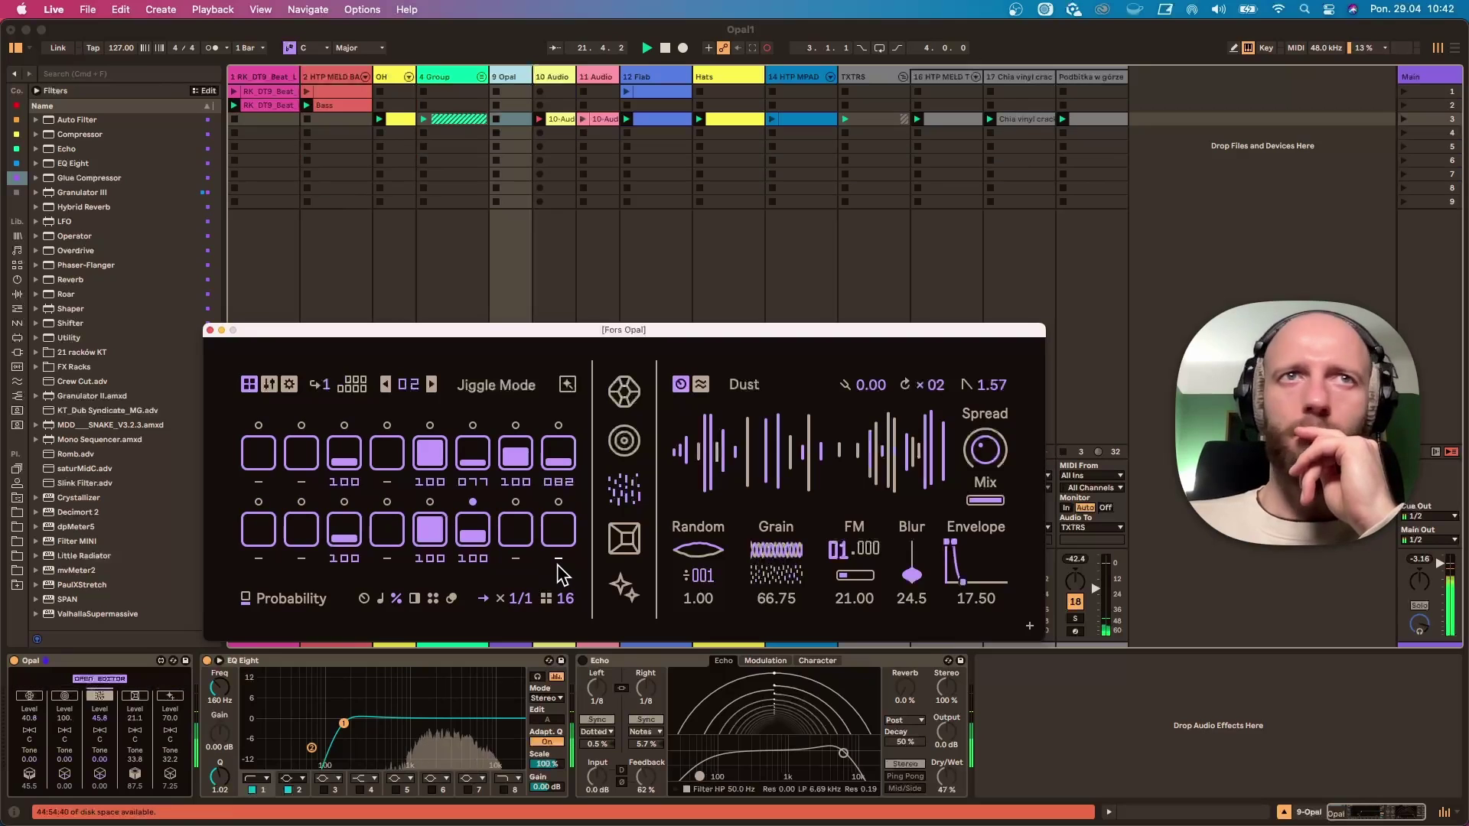
left_click(560, 542)
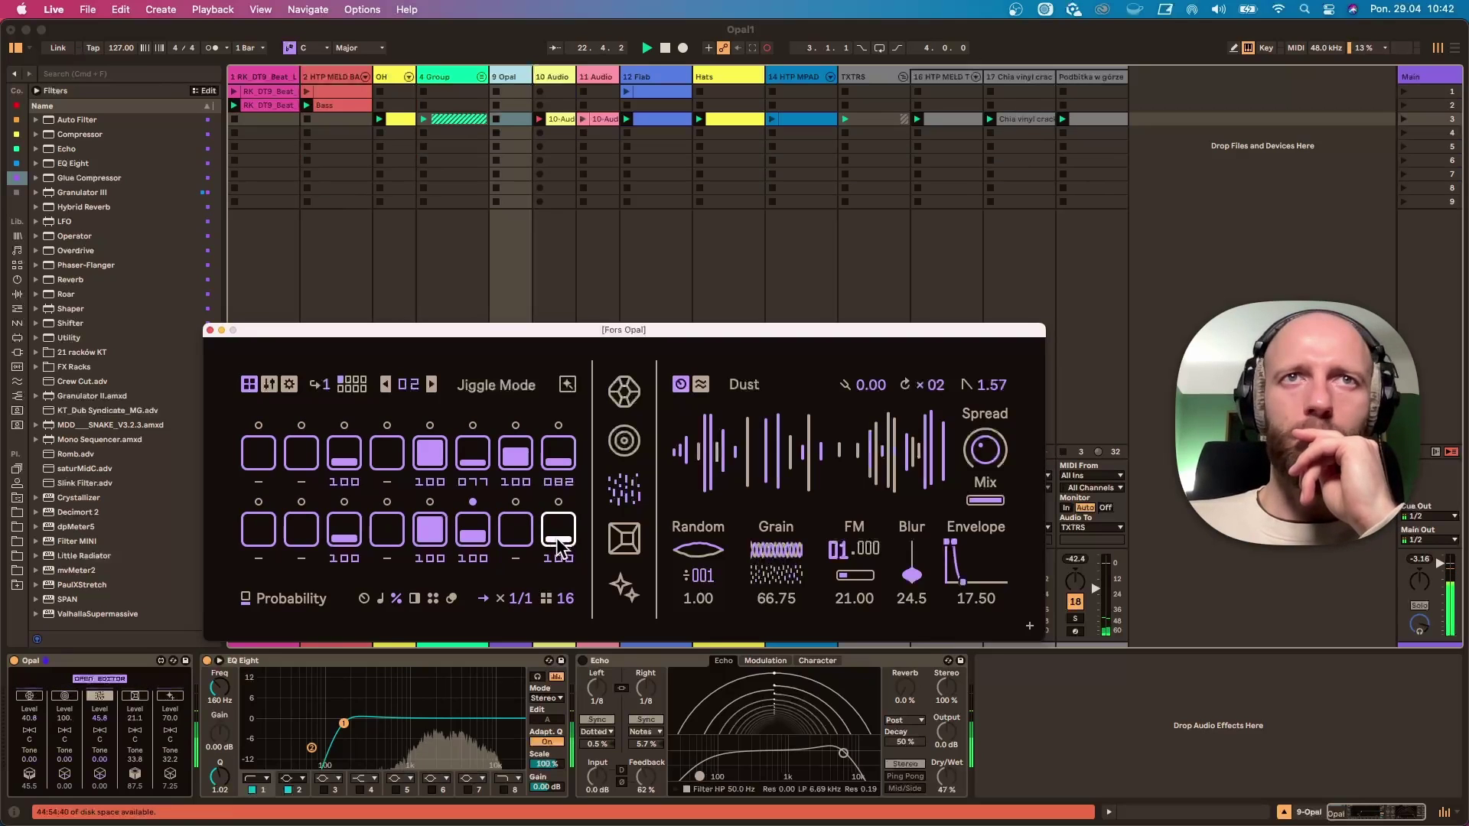
Step: Set Dust's Grain to 57.75, FM depth to 54.25, envelope release to 8.75, and Mix to 12.50
left_click_drag(698, 575, 765, 624)
left_click_drag(780, 568, 855, 563)
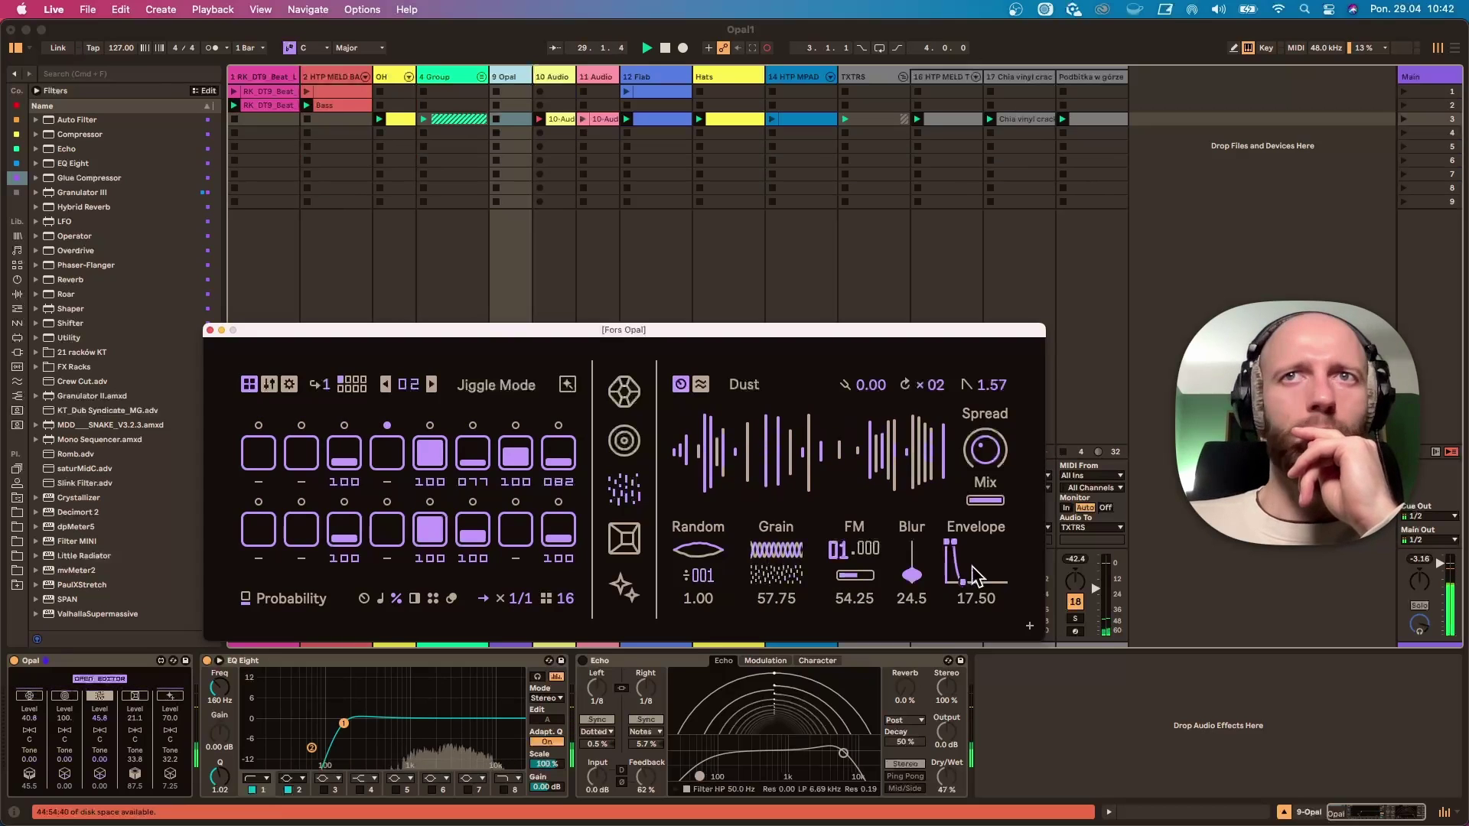
left_click_drag(964, 583, 959, 584)
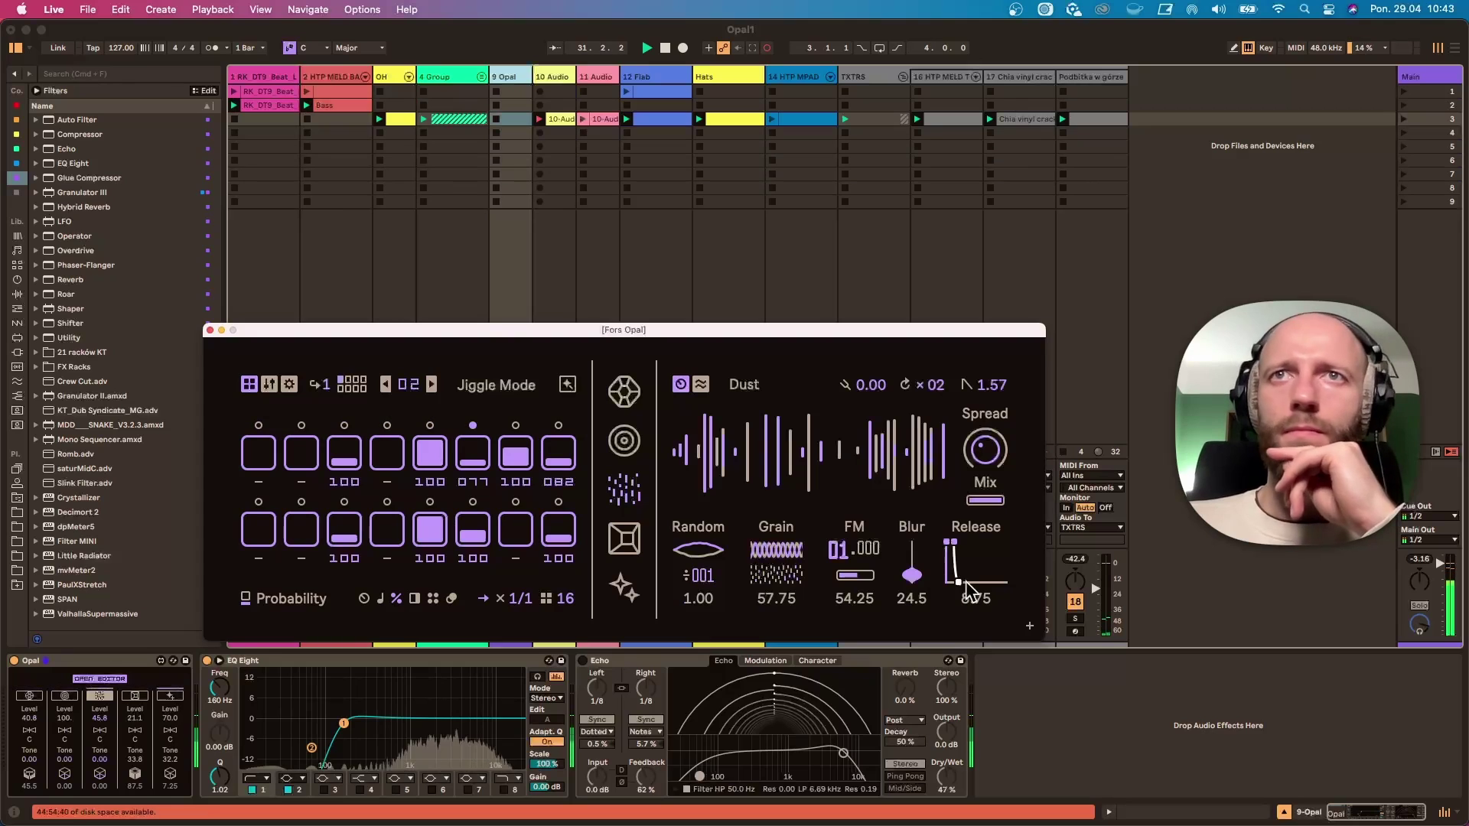
left_click_drag(987, 502, 986, 525)
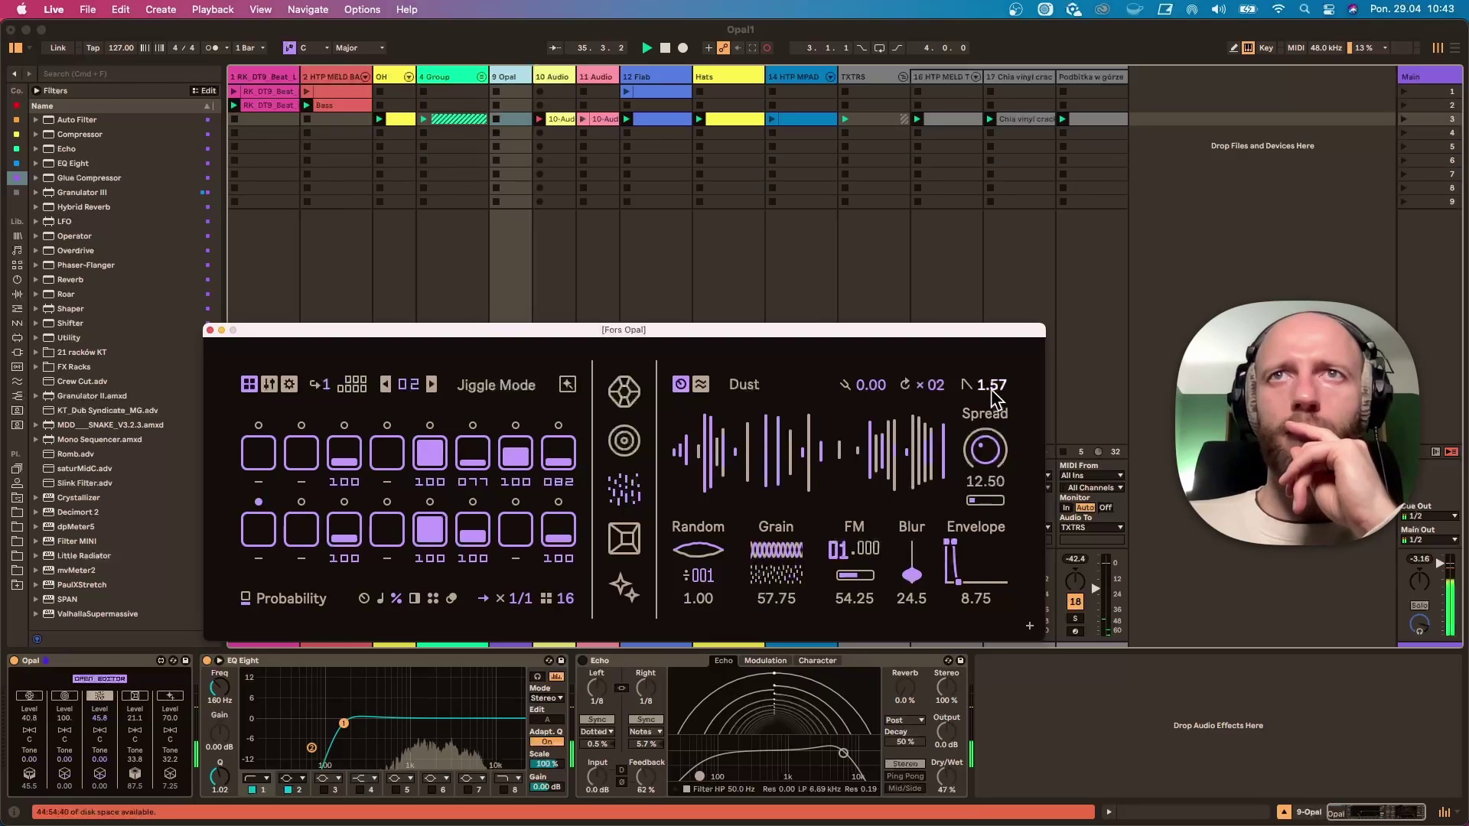
Step: Set Dust's pitch-slope value beside the repeat count to 0.00, Mix to 54.50, Blur to 10.5, and envelope release to 12.25
mouse_move(993, 386)
left_mouse_down()
mouse_move(993, 307)
mouse_move(993, 390)
left_mouse_up()
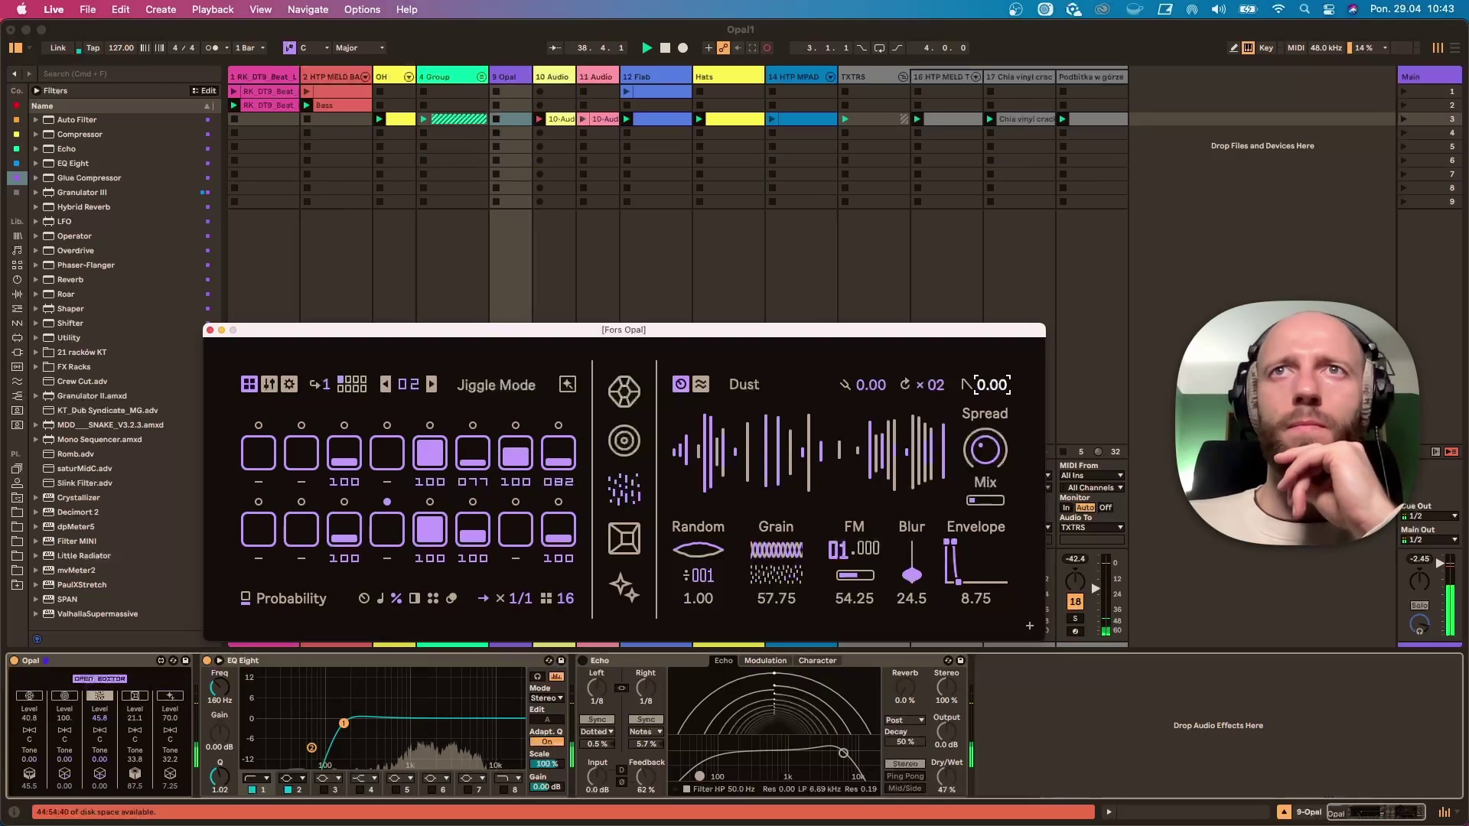
left_click_drag(984, 450, 985, 406)
left_click_drag(985, 500, 985, 463)
left_click_drag(962, 585, 912, 590)
mouse_move(986, 453)
left_mouse_down()
mouse_move(994, 523)
mouse_move(986, 508)
mouse_move(945, 543)
mouse_move(949, 532)
mouse_move(911, 596)
mouse_move(960, 583)
mouse_move(918, 583)
mouse_move(985, 449)
left_mouse_up()
Step: Stop playback and close the Opal editor window
left_click(1188, 270)
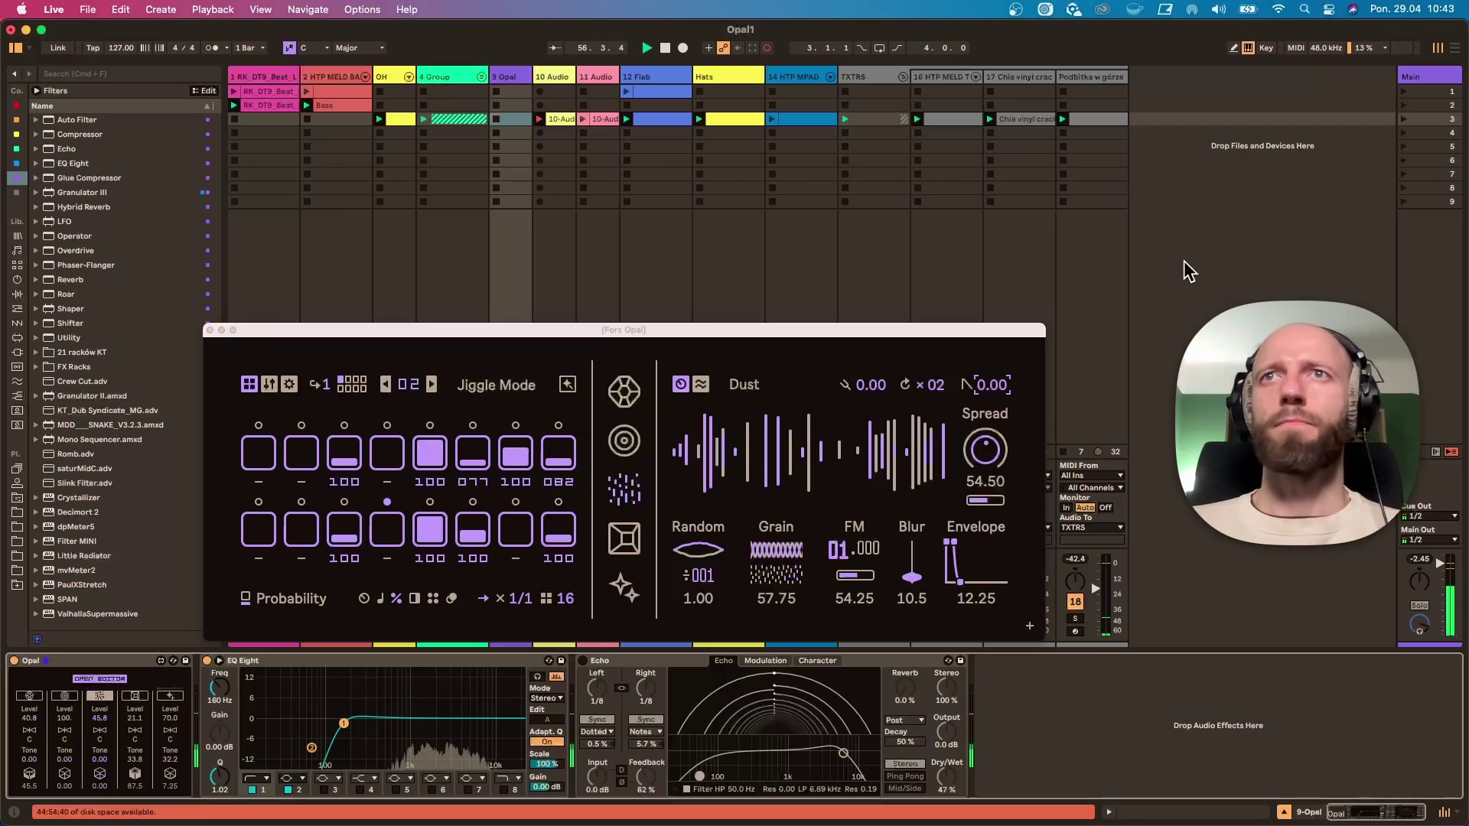
key("space")
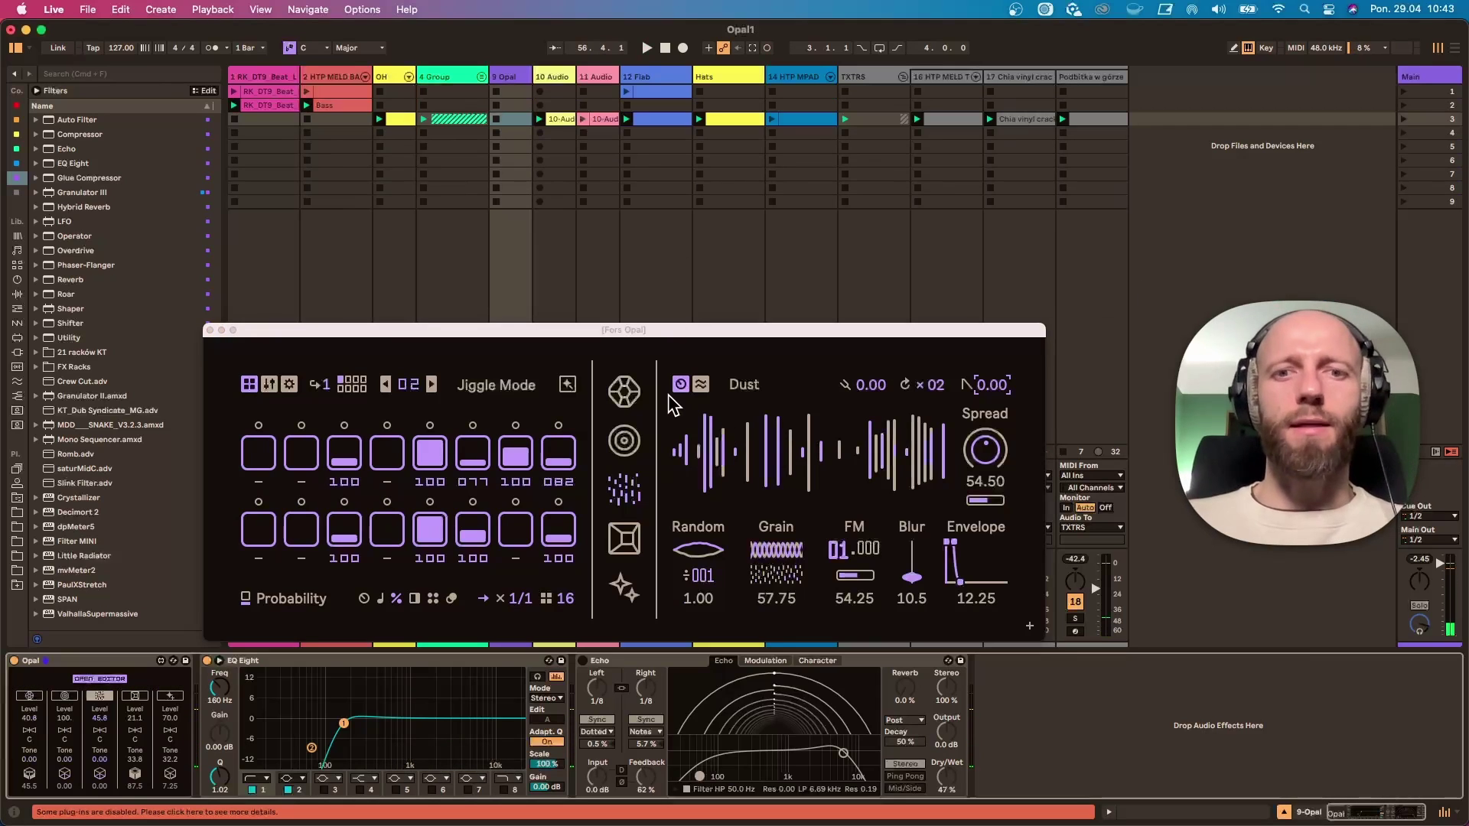
left_click(209, 330)
Step: Rename the 10 Audio track as Claps and the 11 Audio track as Melody
left_click(554, 80)
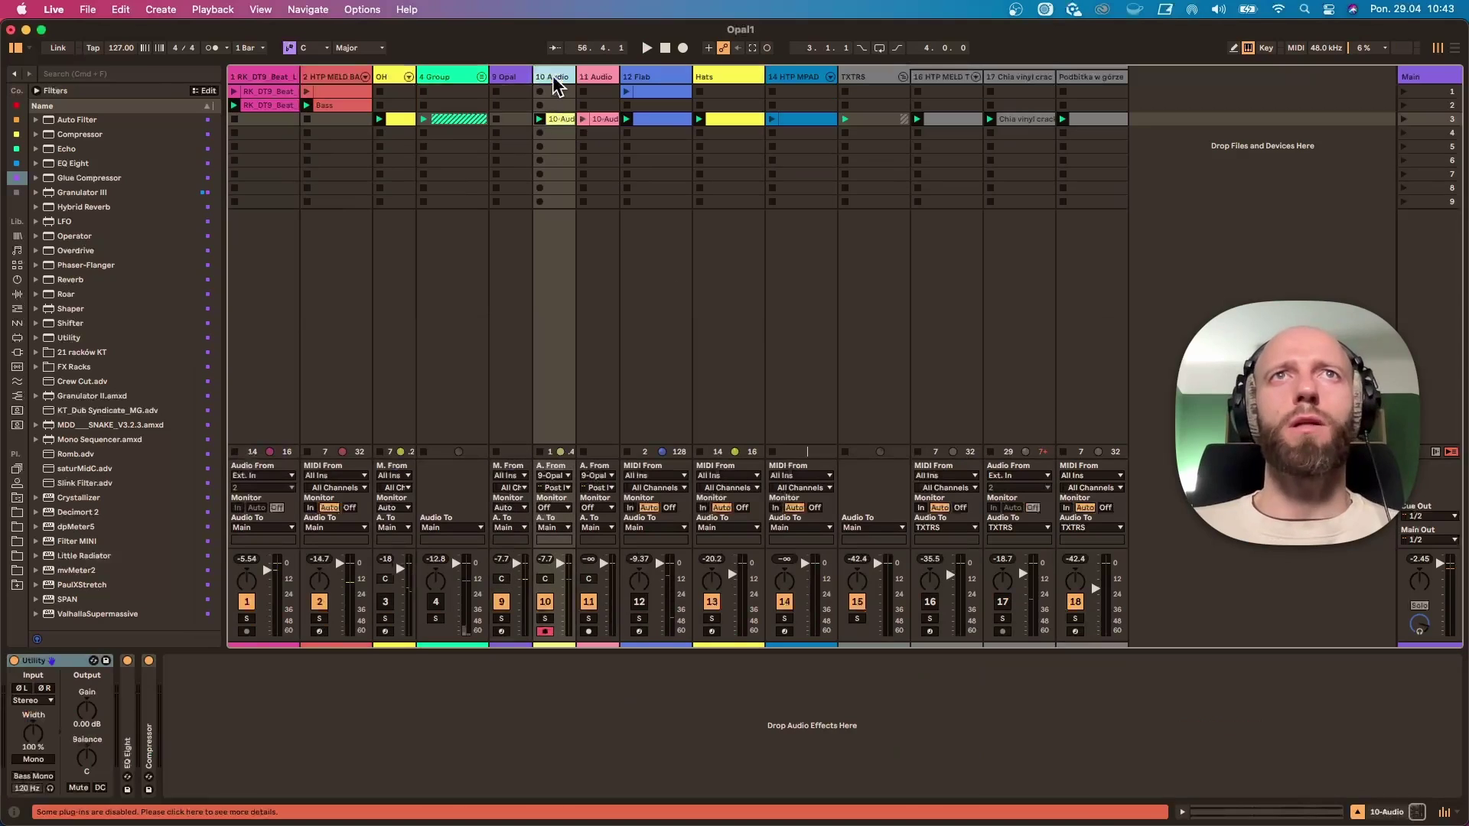
type("Clpa")
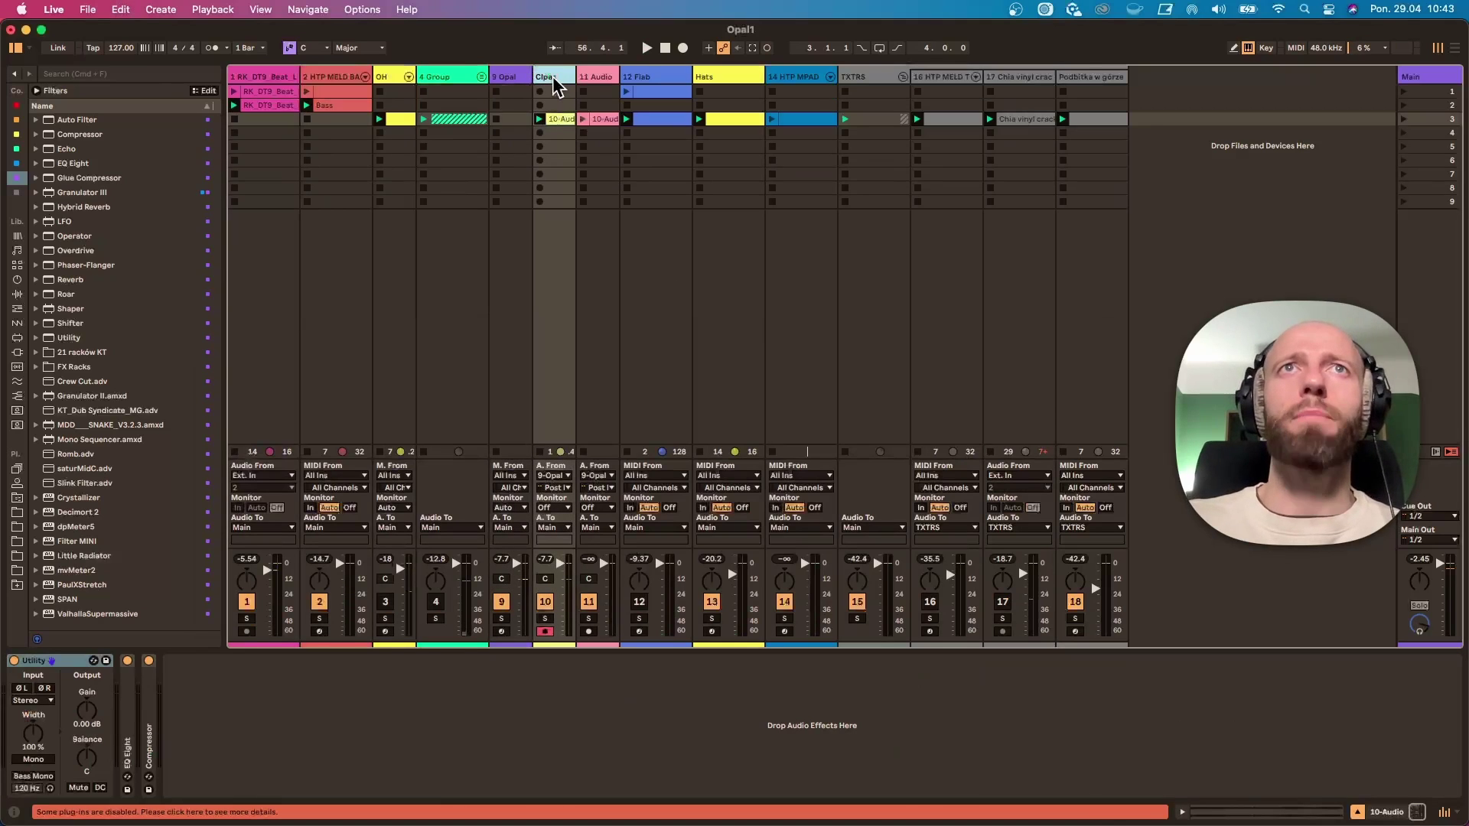
type("s")
key("Return")
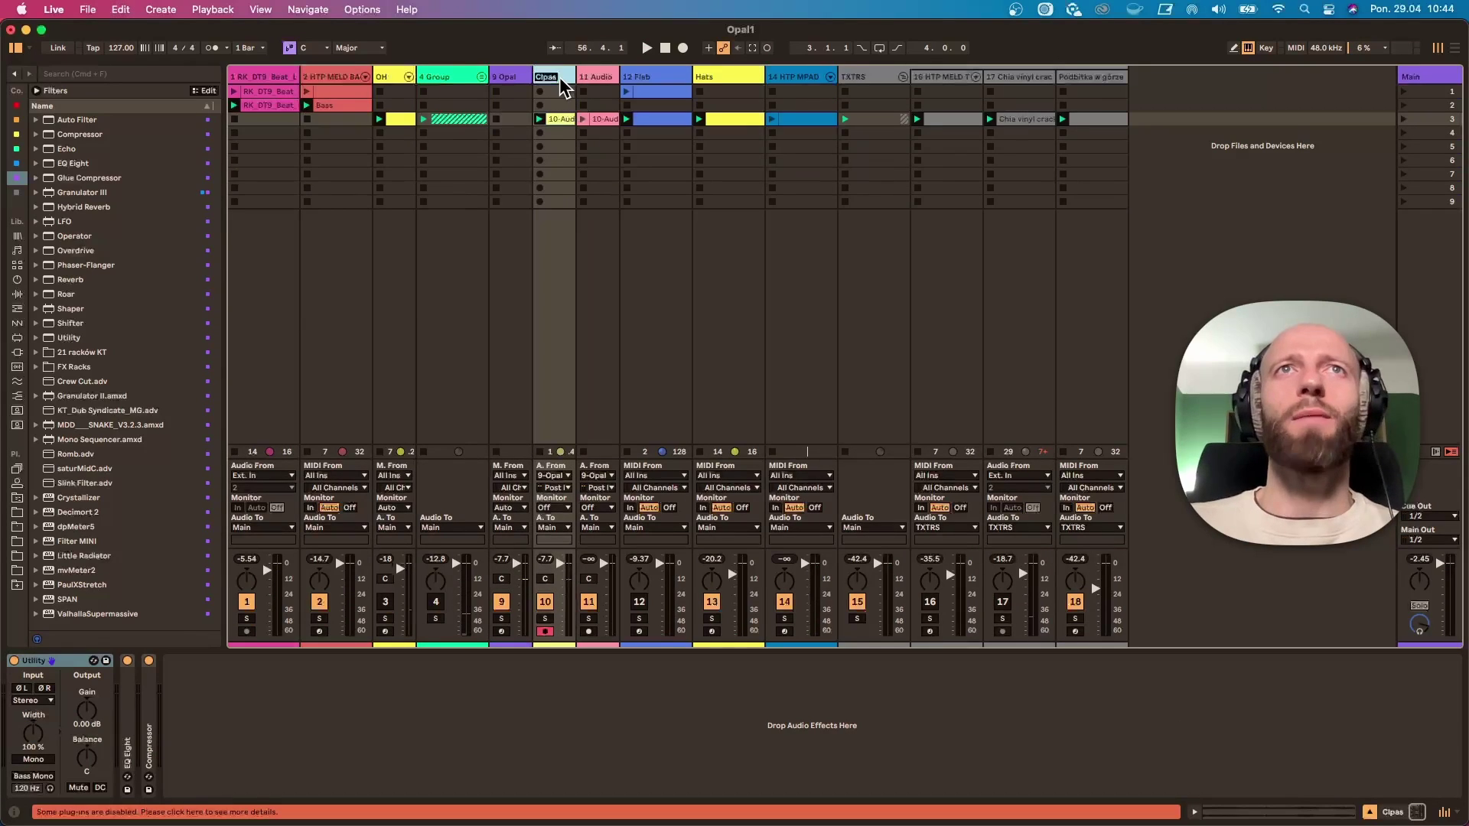
left_click(597, 81)
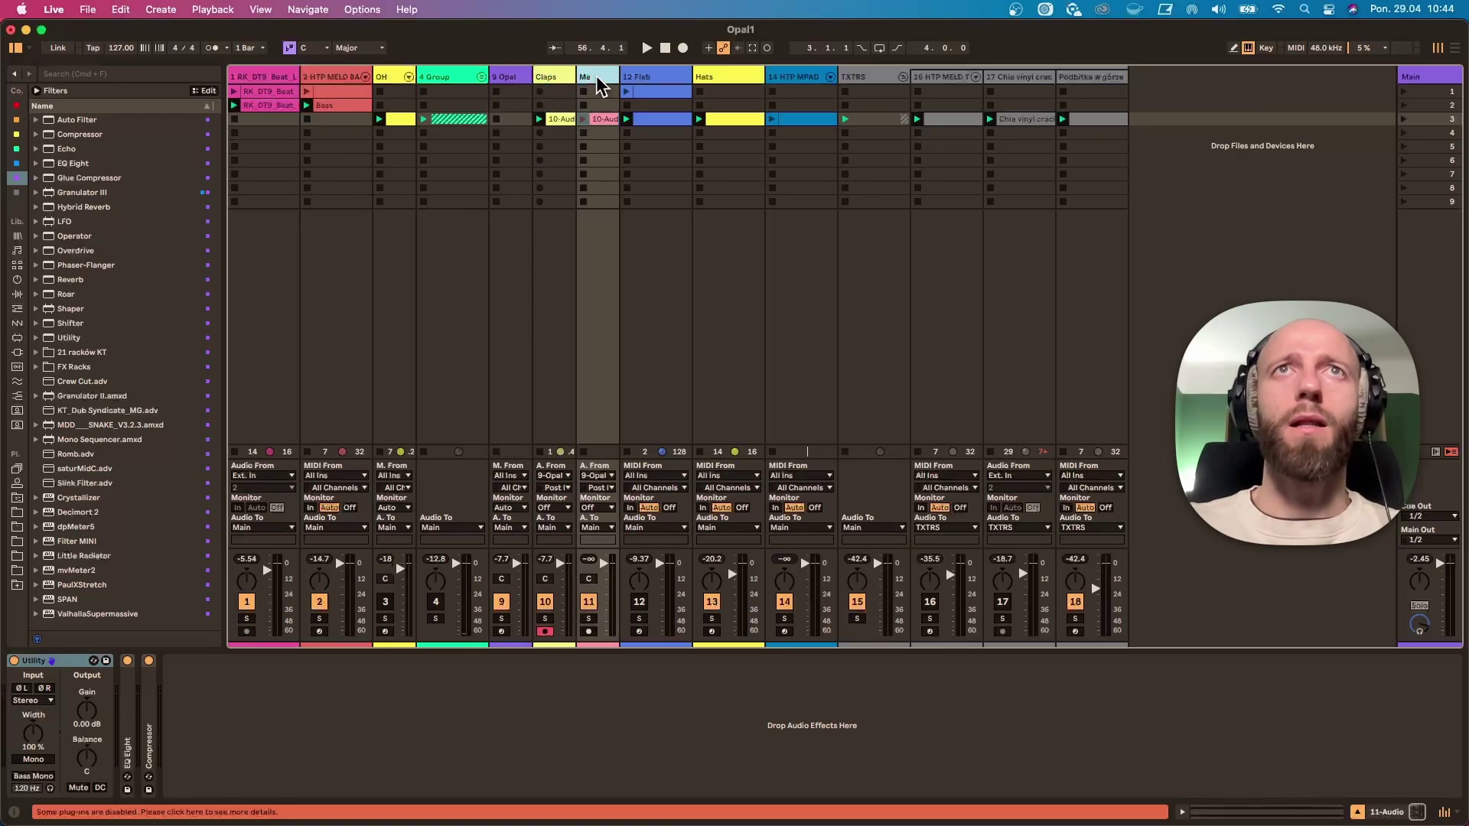
key("Return")
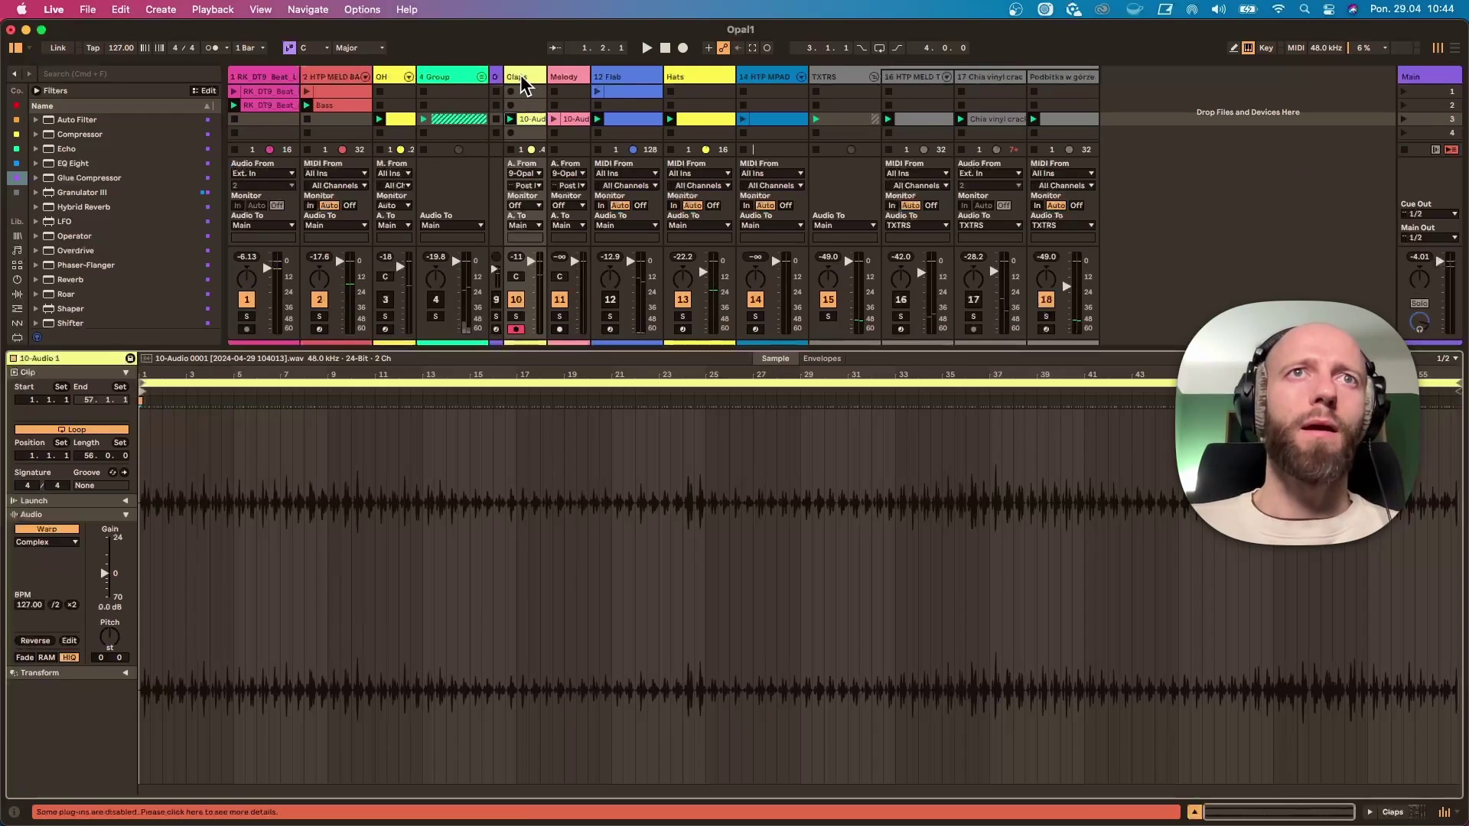
Step: Show the Claps track's device chain and add the Spectral Time audio effect after its Compressor
left_click(521, 79)
double_click(521, 78)
key("space")
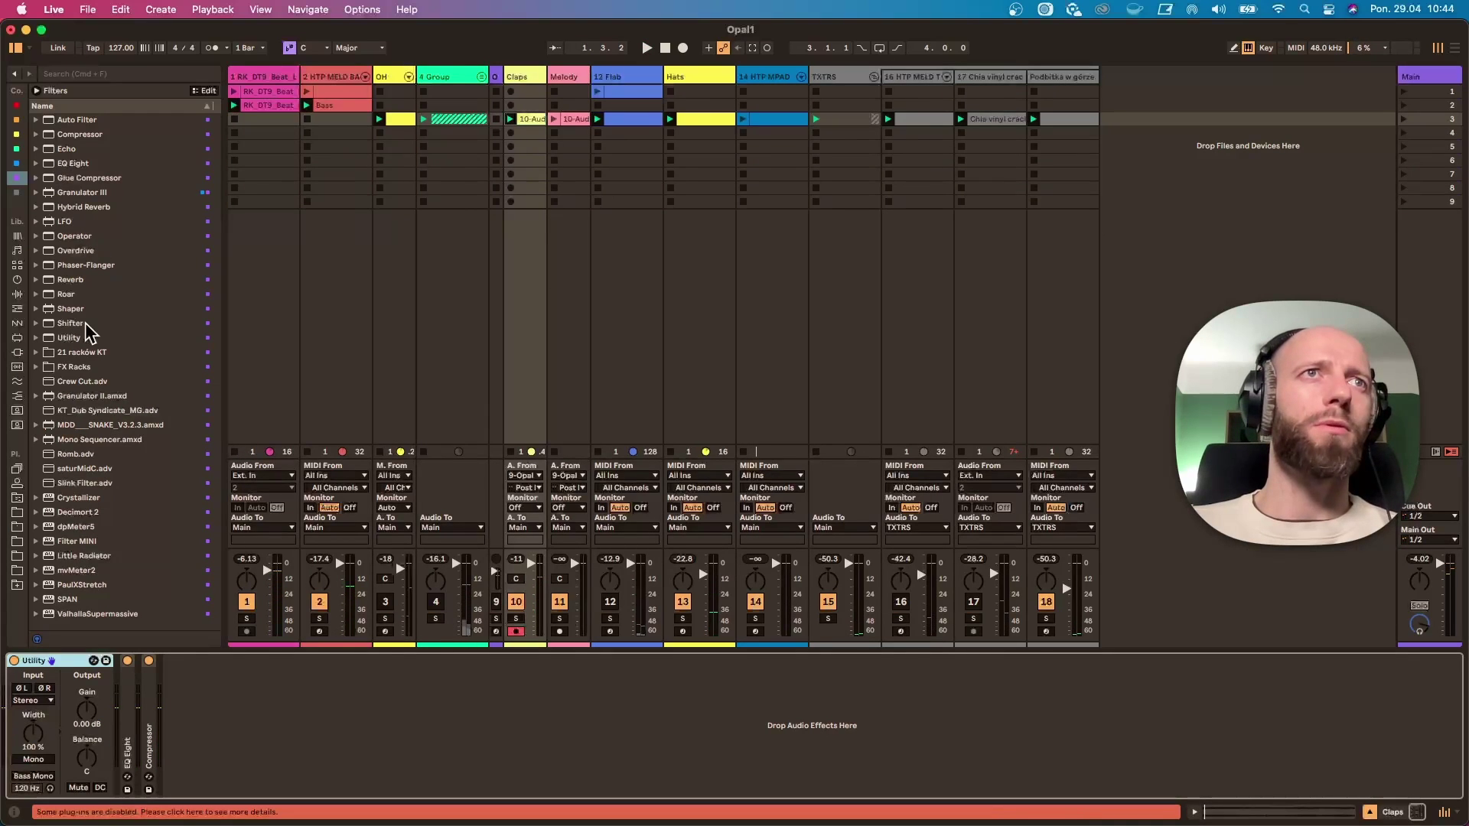
left_click(17, 252)
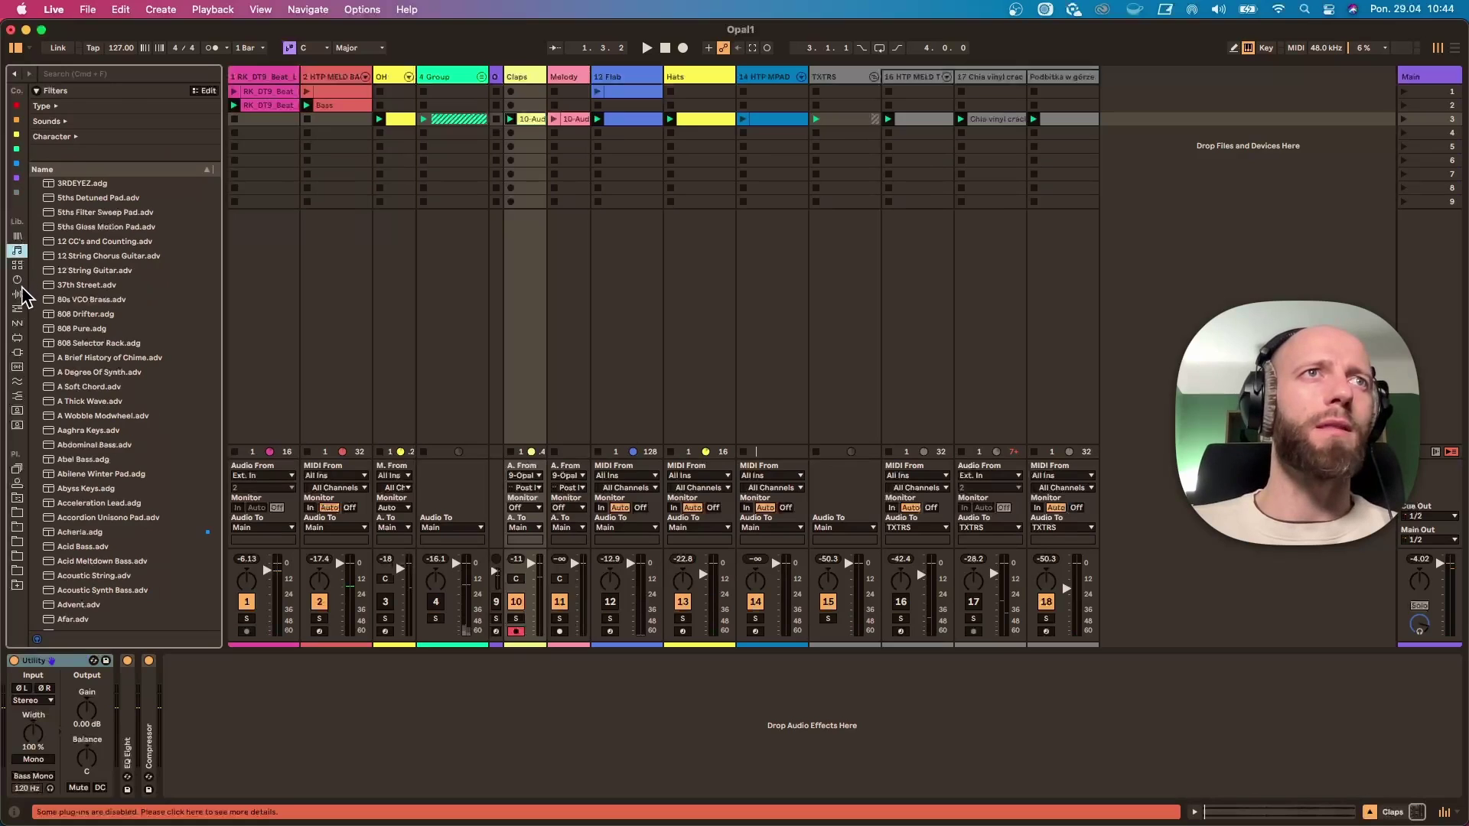
left_click(21, 291)
left_click(20, 281)
left_click(21, 294)
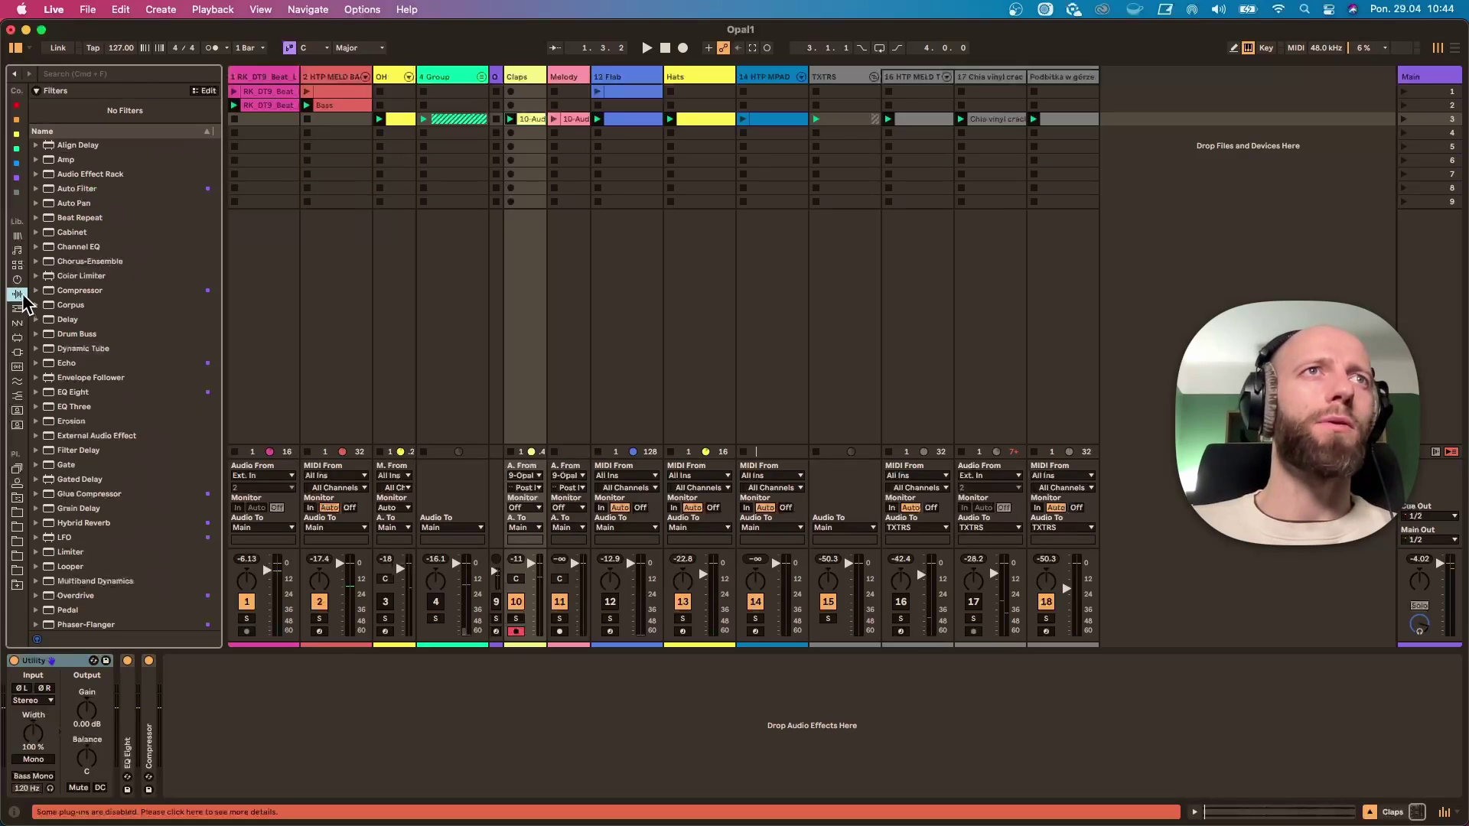
scroll(147, 324, "down", 5)
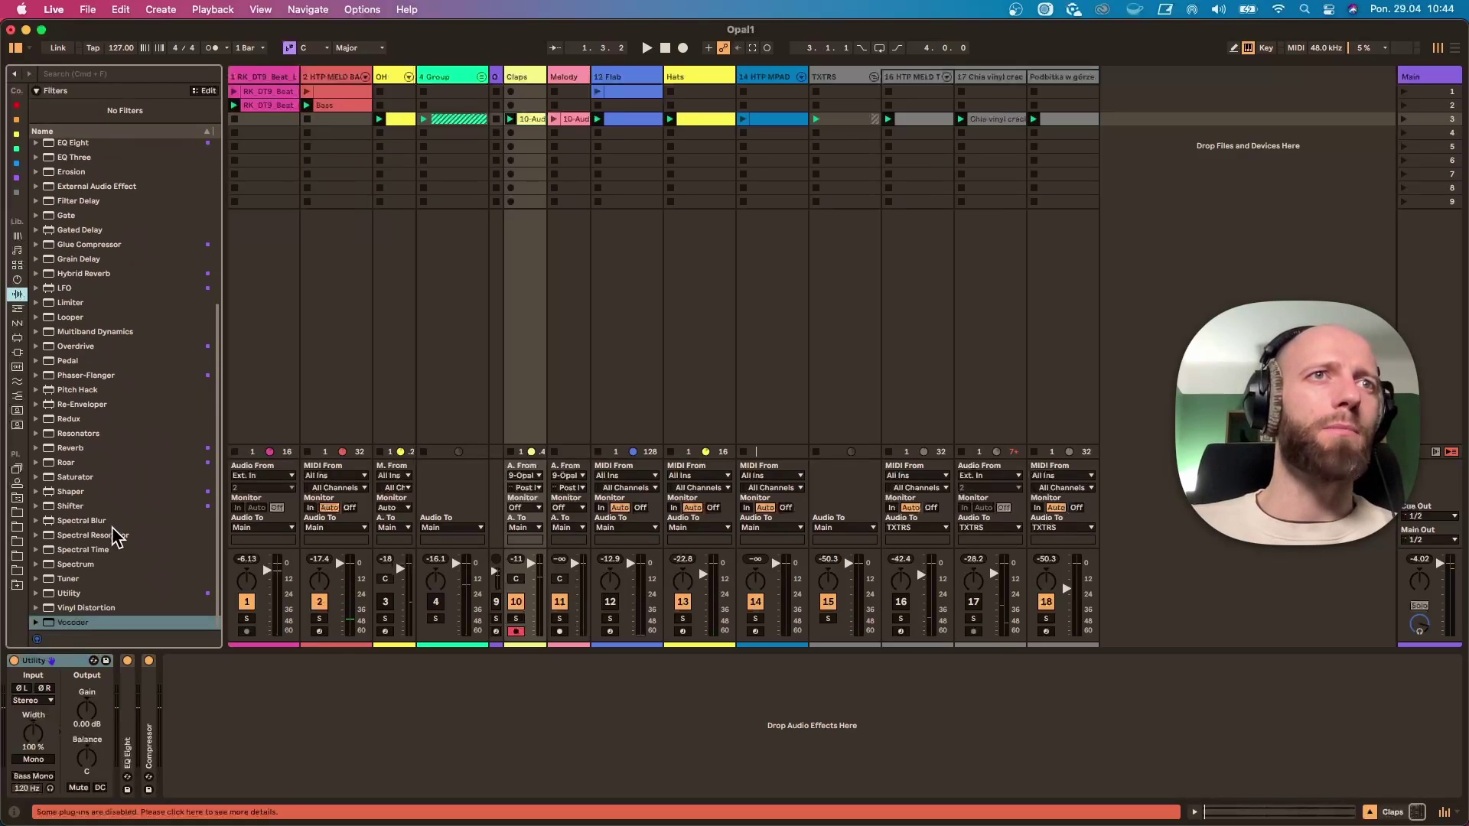
double_click(80, 550)
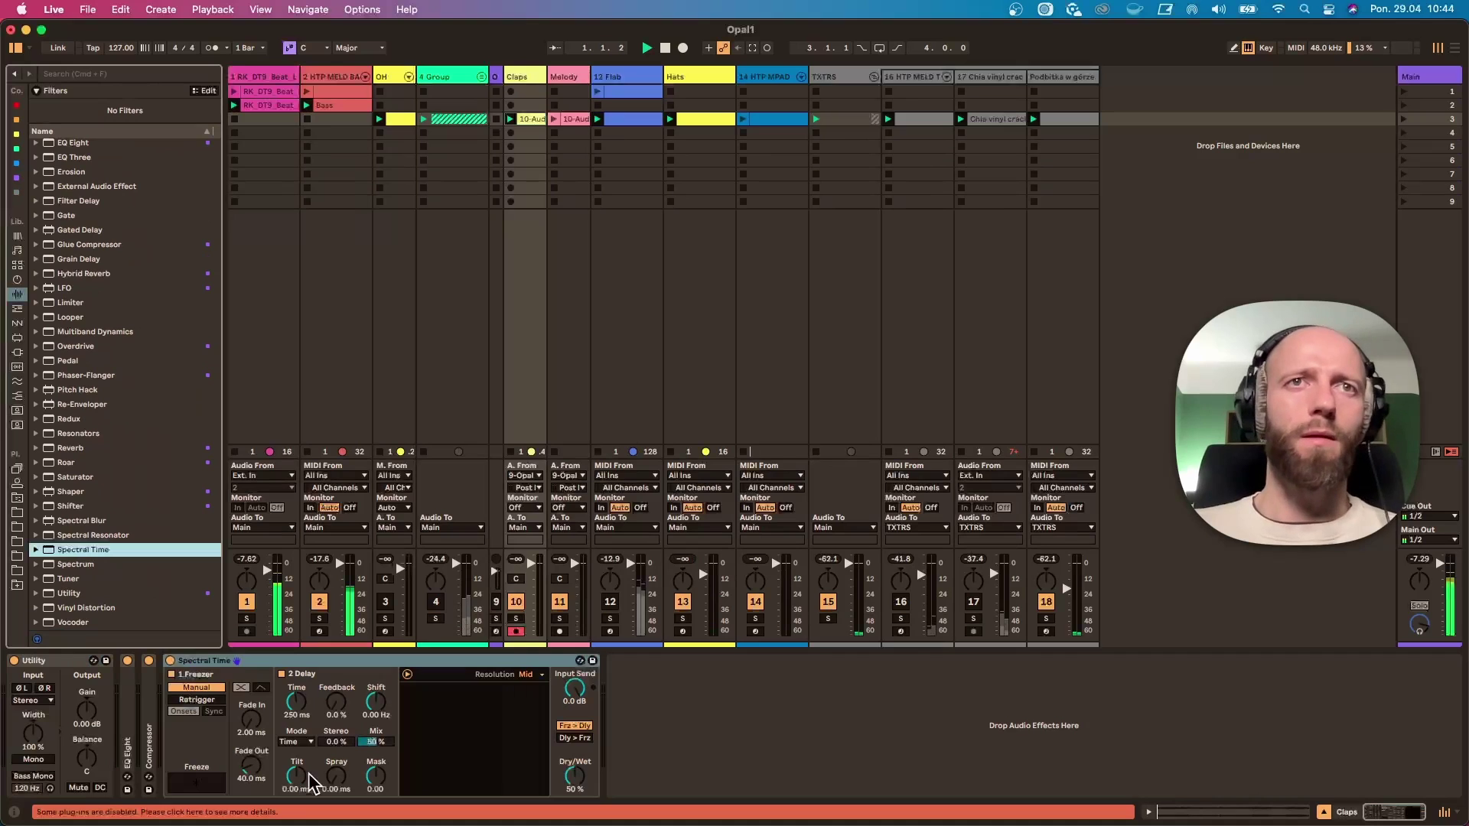
Step: Load the Stereo Flyby preset into Spectral Time and set the delay's Stereo to 33%, Mix to 38%, and Spray to 24.2 ms
left_click(36, 550)
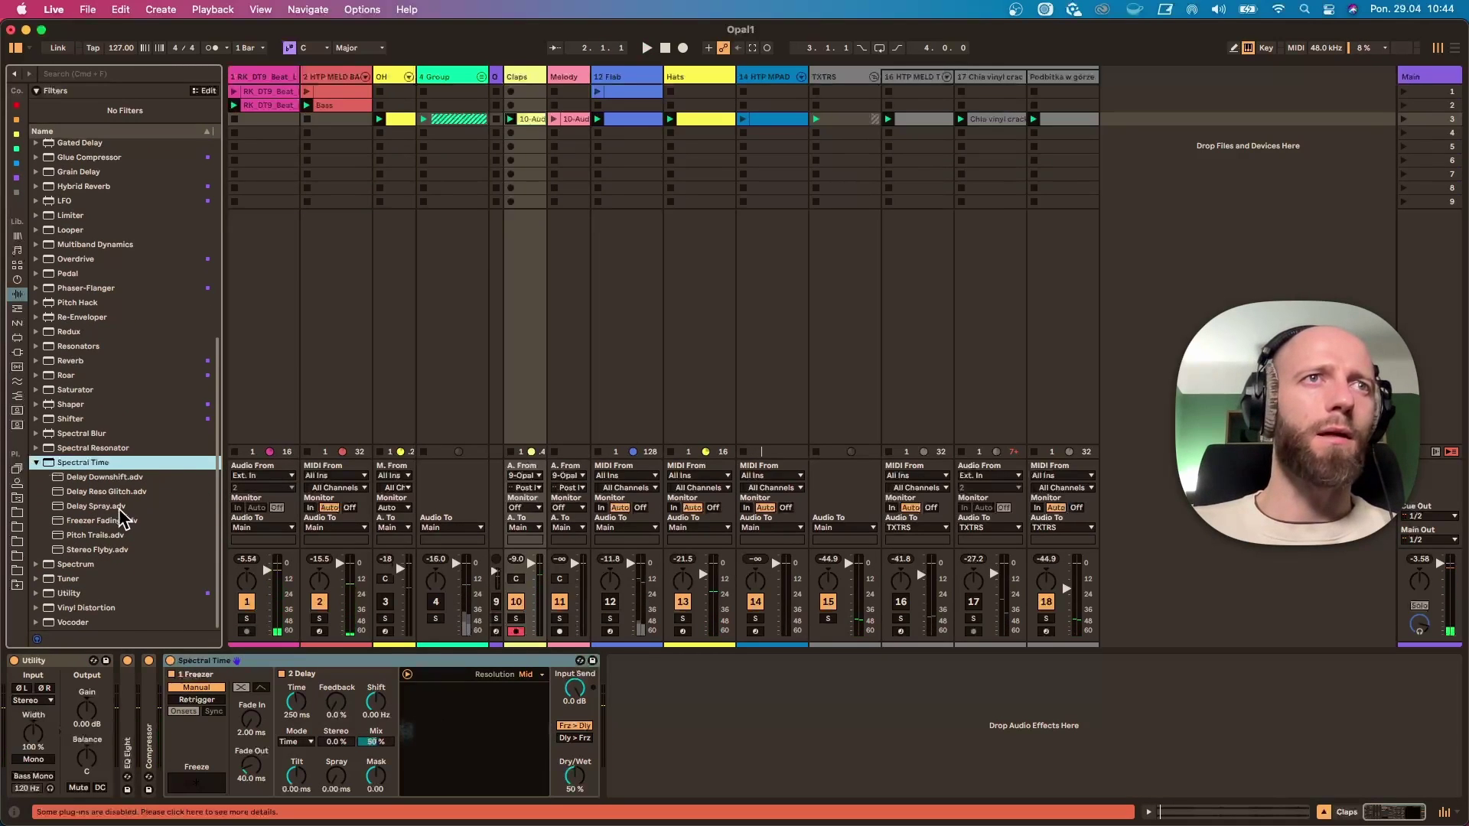
left_click_drag(114, 551, 421, 700)
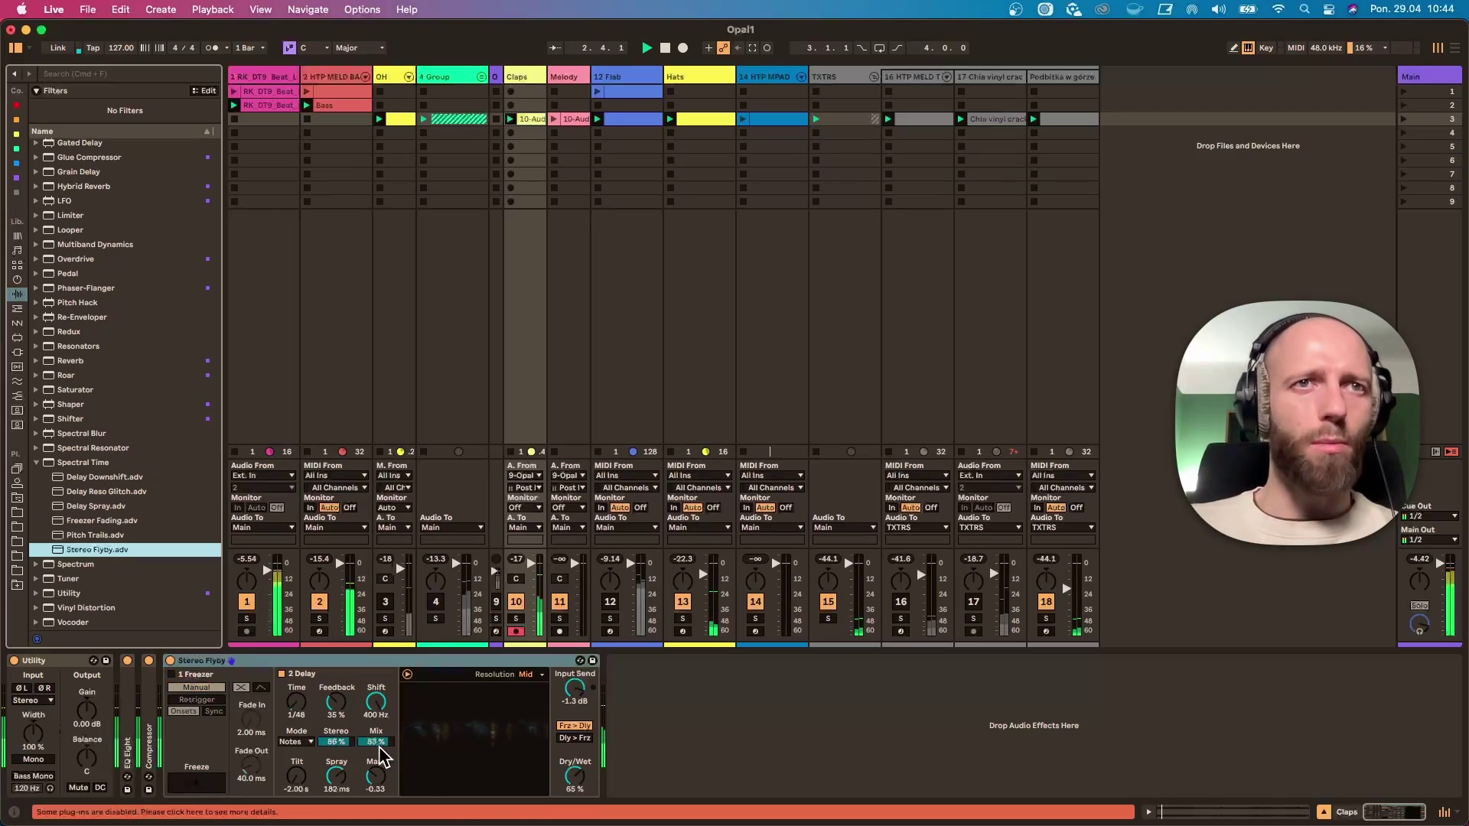
mouse_move(375, 746)
left_mouse_down()
mouse_move(335, 765)
mouse_move(337, 795)
left_mouse_up()
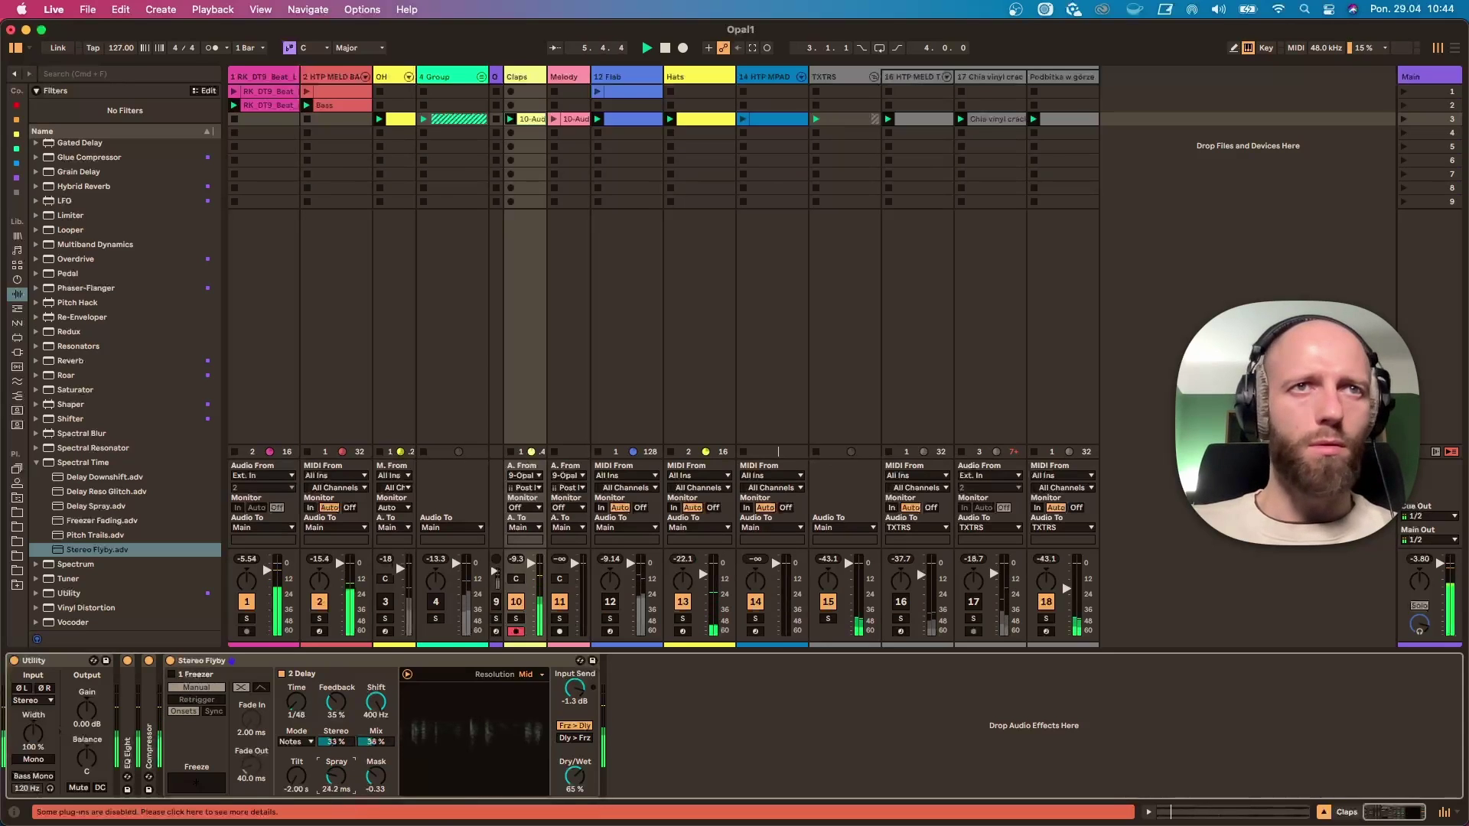
Step: Set the delay to 16th mode, Time 4, Shift 7.39 Hz, Tilt -0.36 ms, Mix 61%, Mask 0.39 and Dry/Wet 78%, and compare it bypassed
left_click_drag(296, 701, 297, 696)
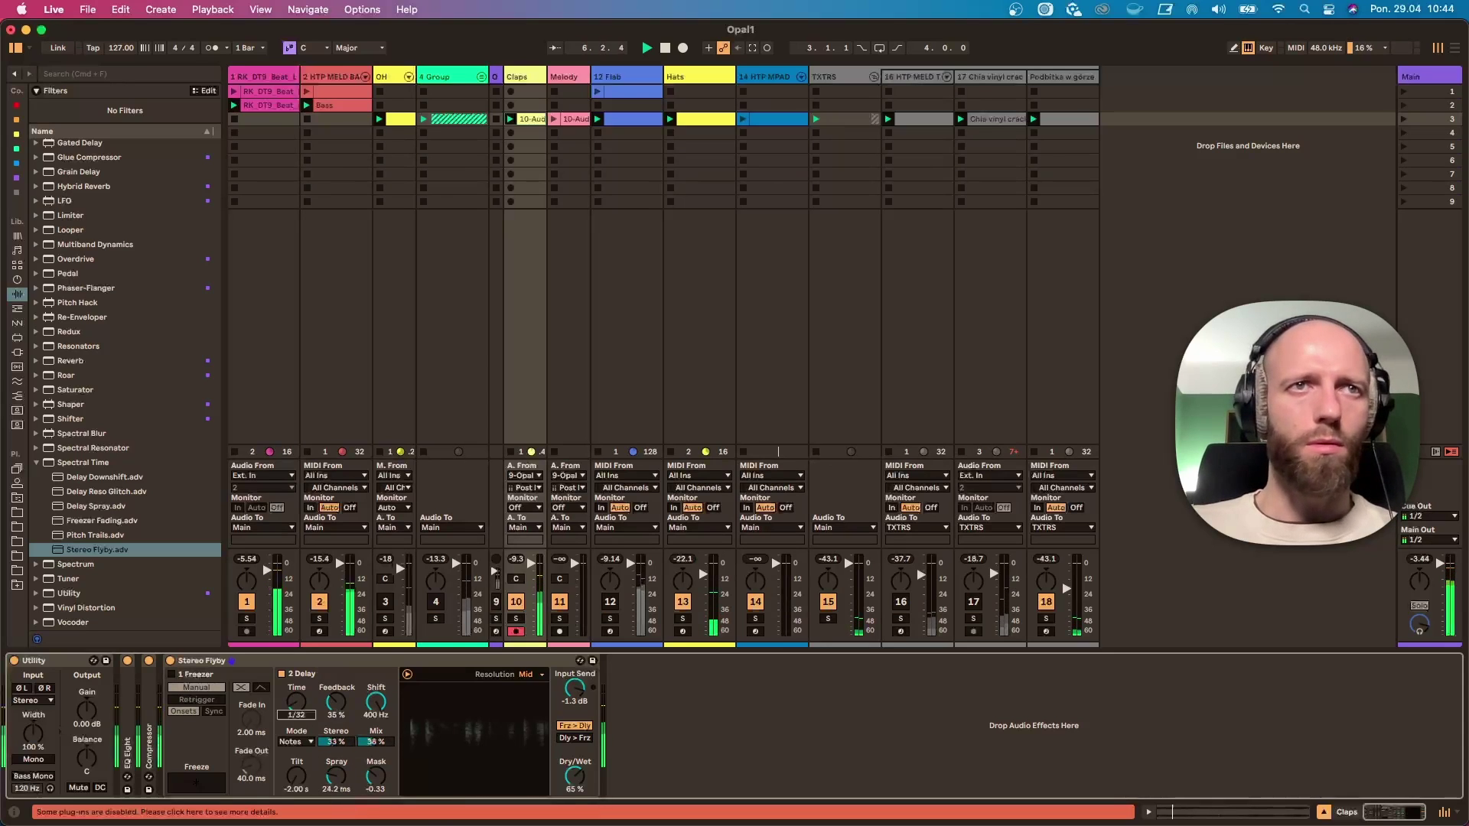
left_click(299, 742)
left_click(288, 776)
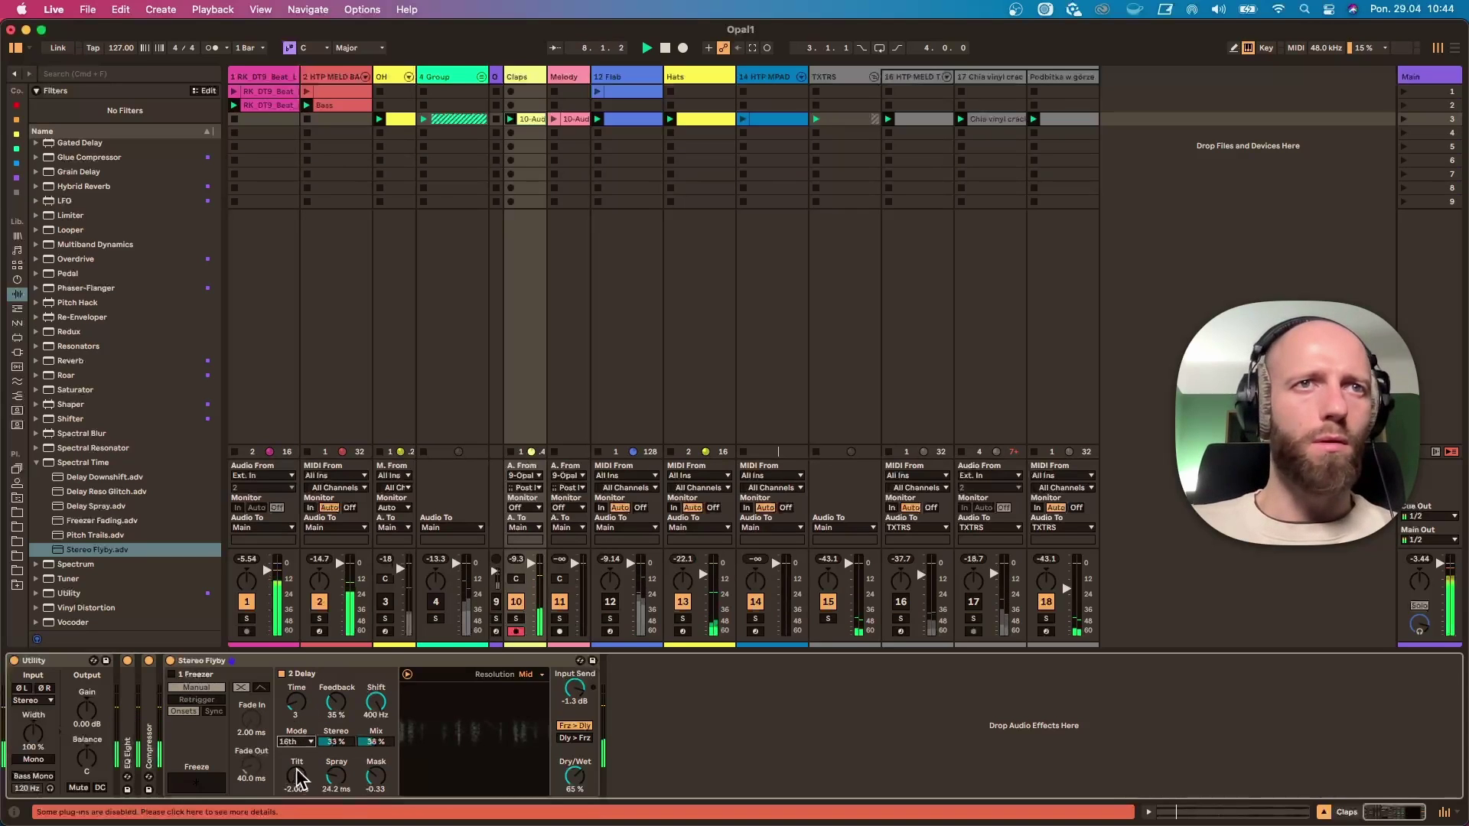
left_click_drag(295, 704, 295, 699)
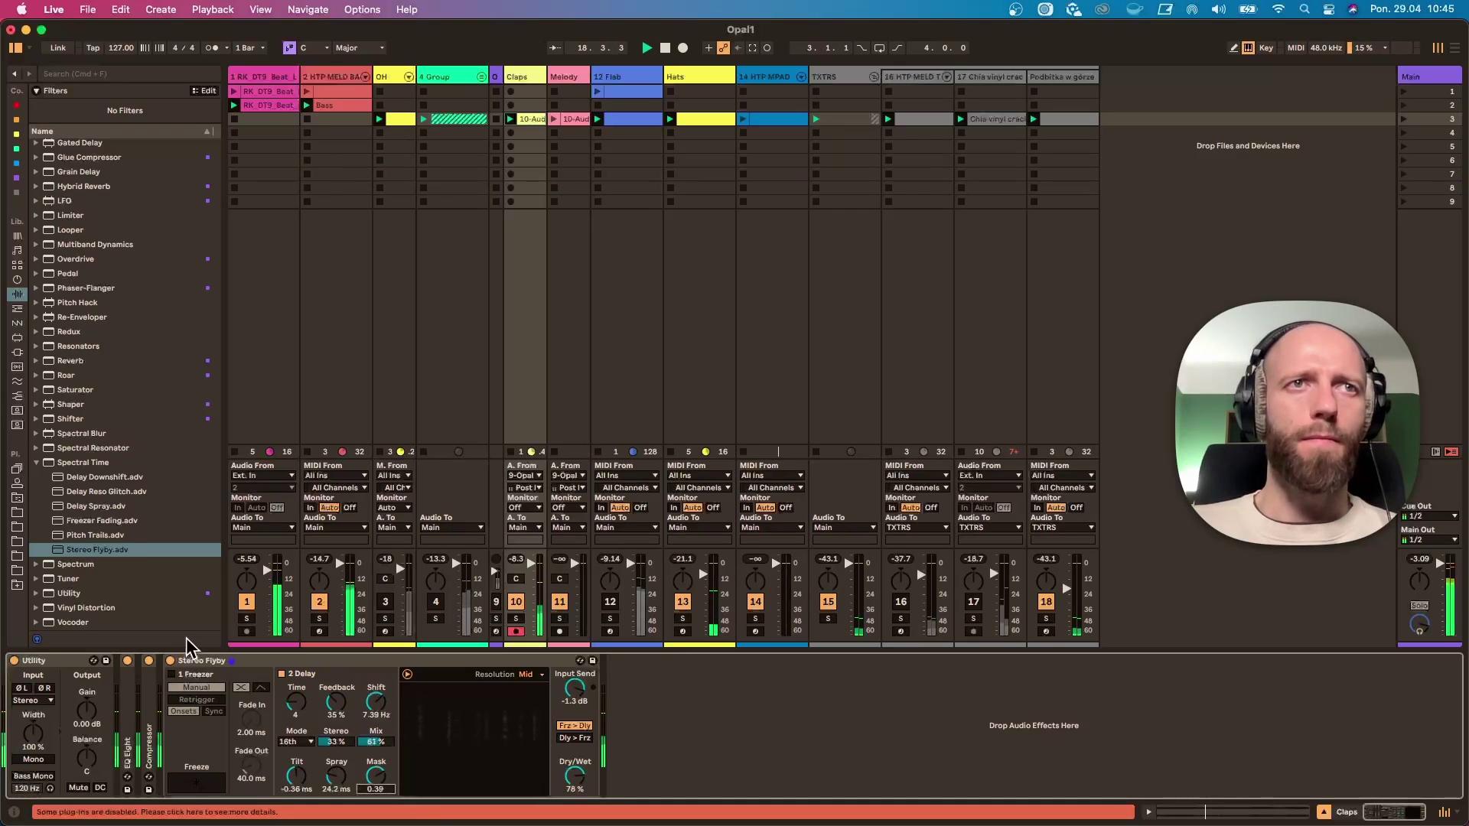
left_click(170, 661)
left_click(170, 661)
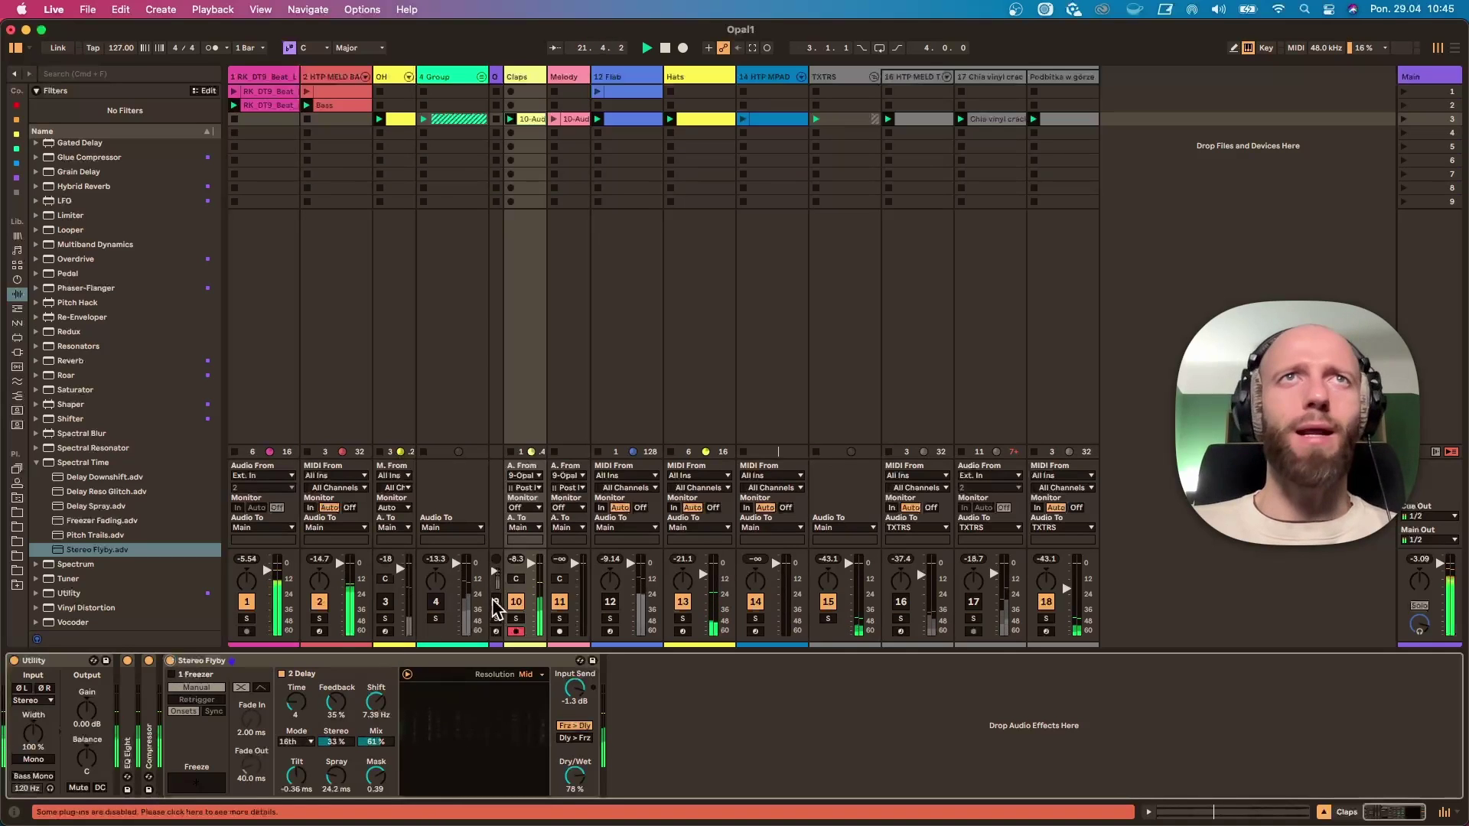
Step: Launch and open the Melody clip, and audition its waveform from around bars 81 and 145
left_click(555, 119)
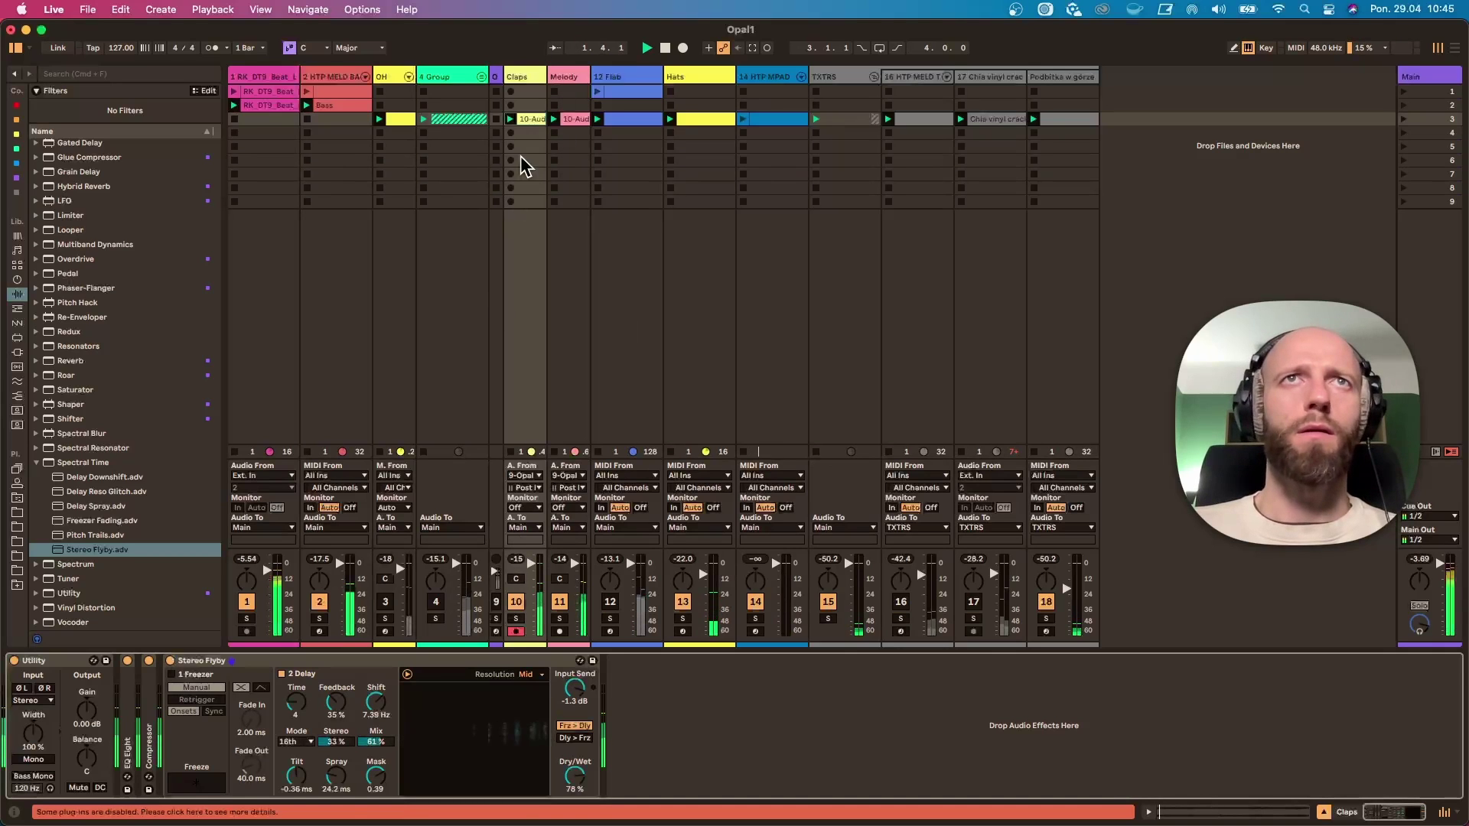
double_click(568, 120)
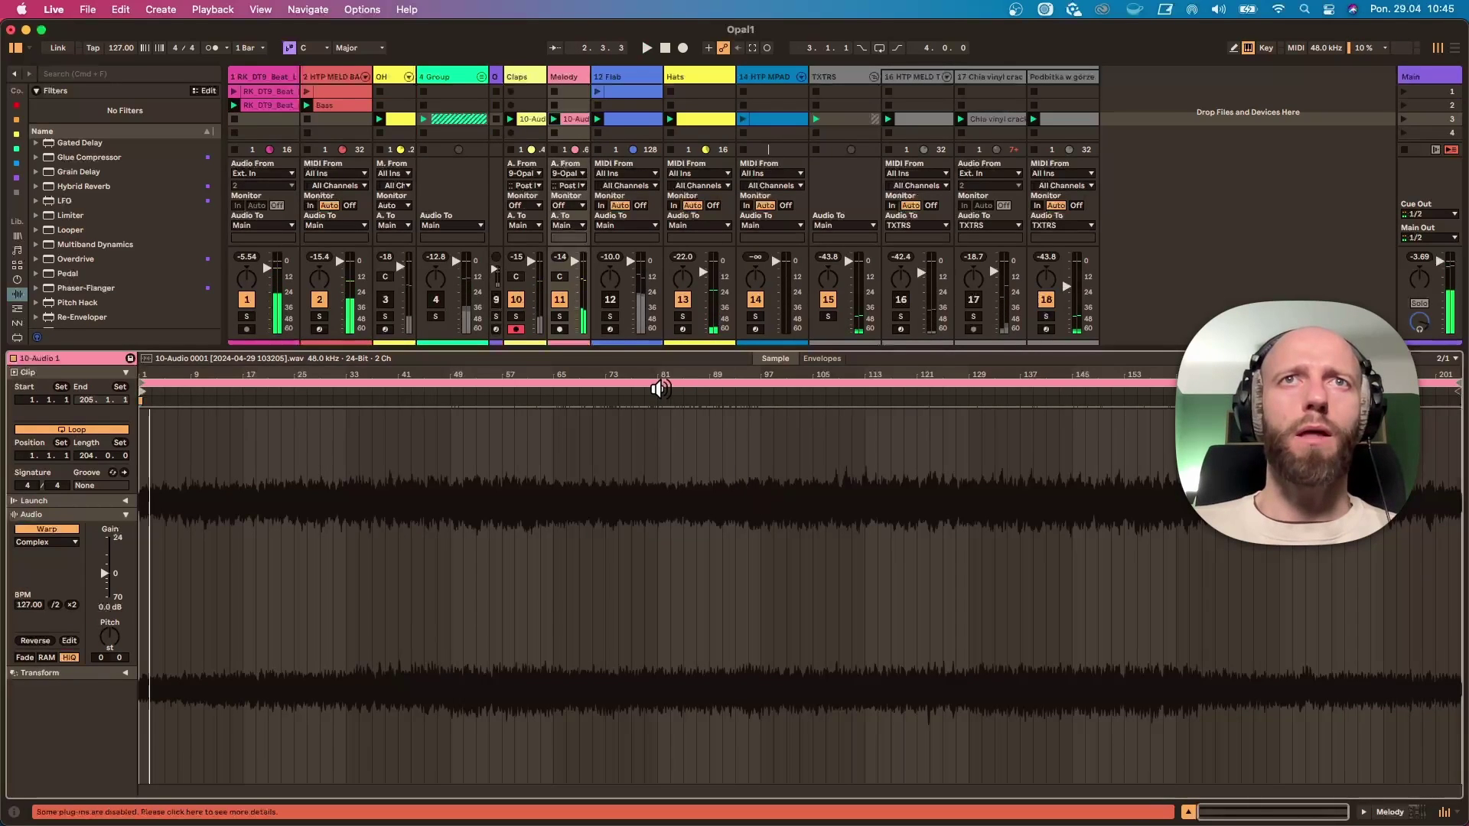
left_click(654, 384)
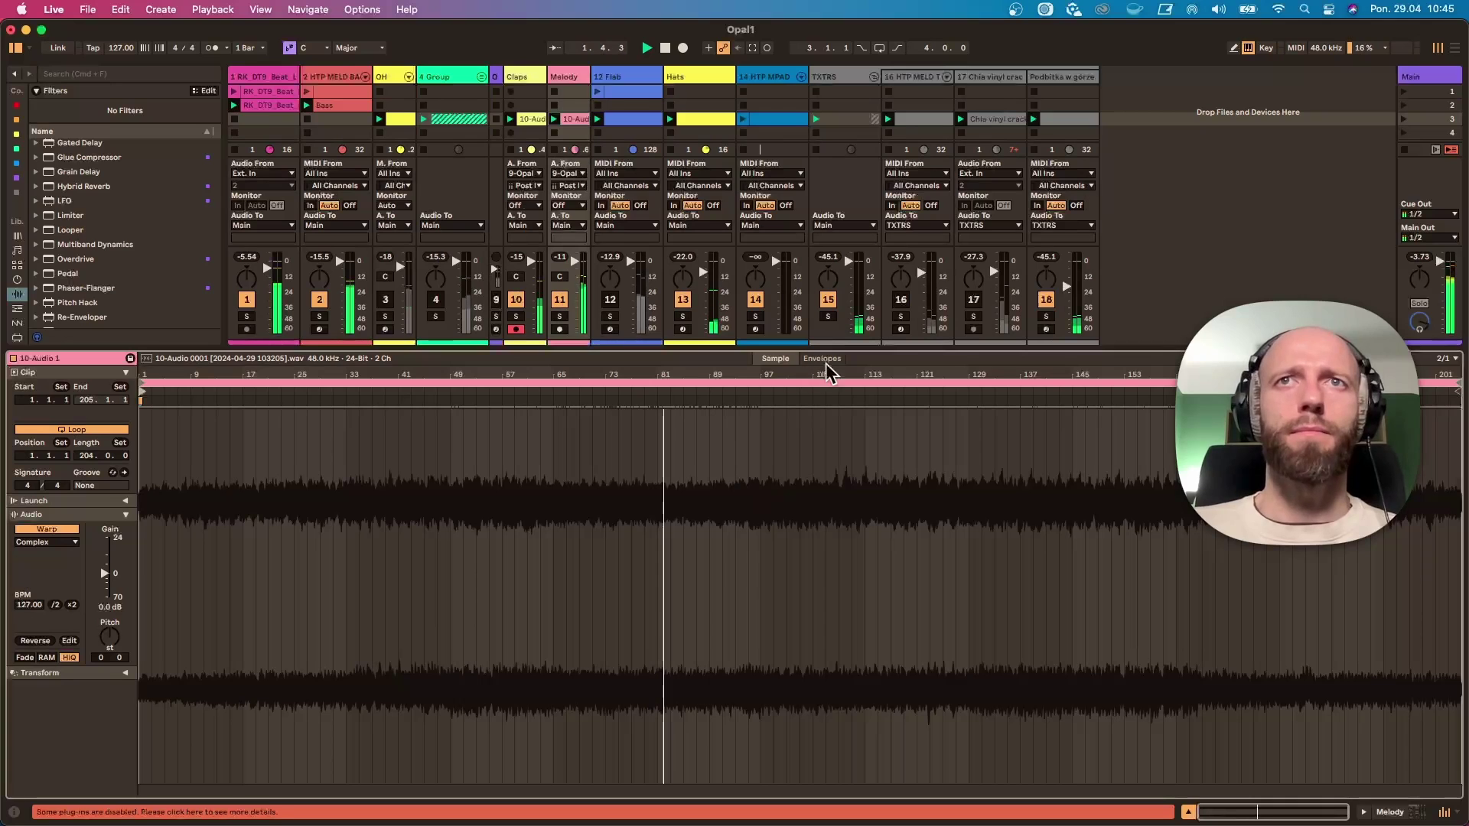
left_click_drag(1125, 352, 1115, 462)
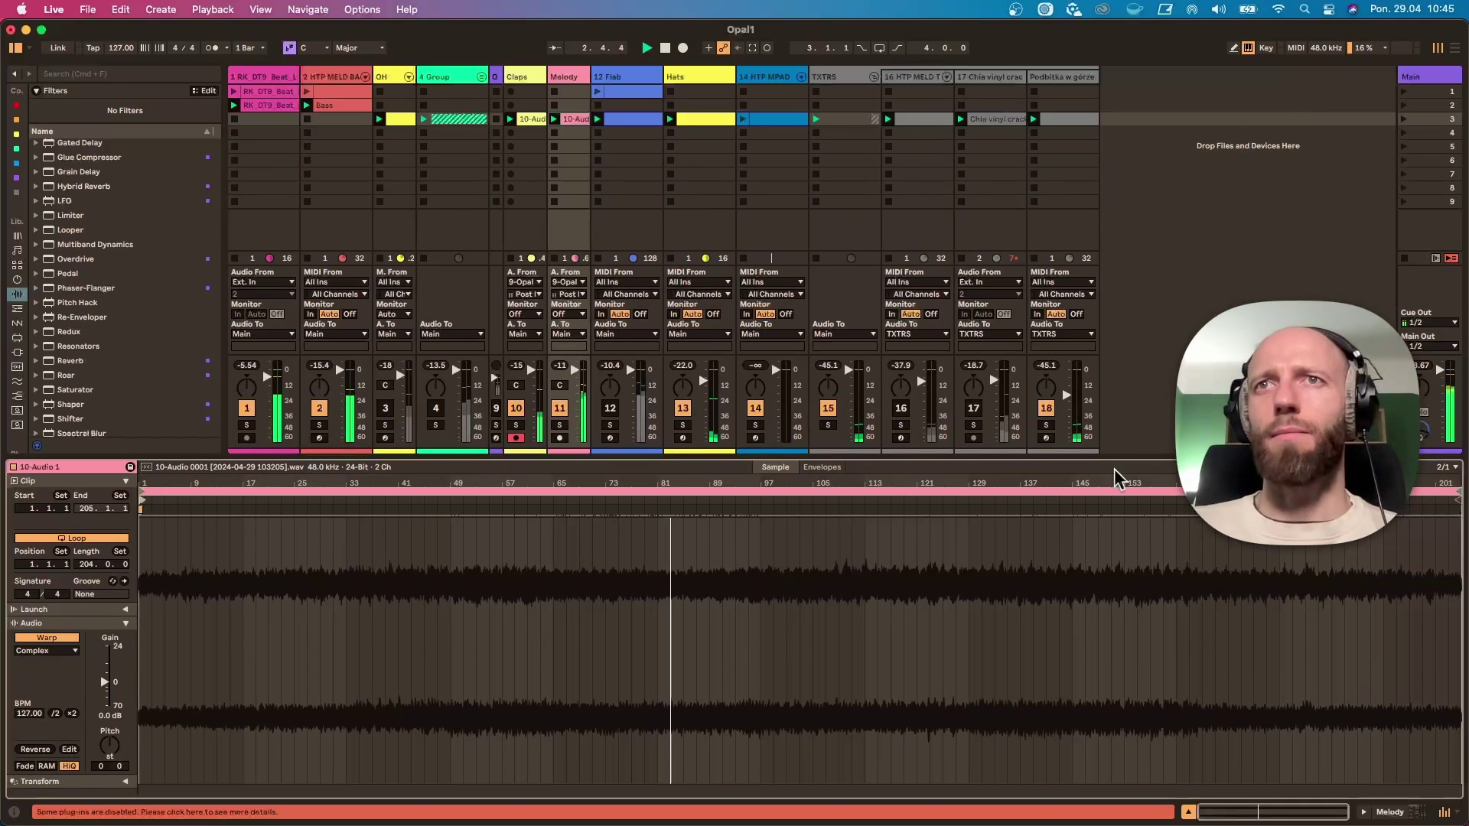
left_click(1073, 502)
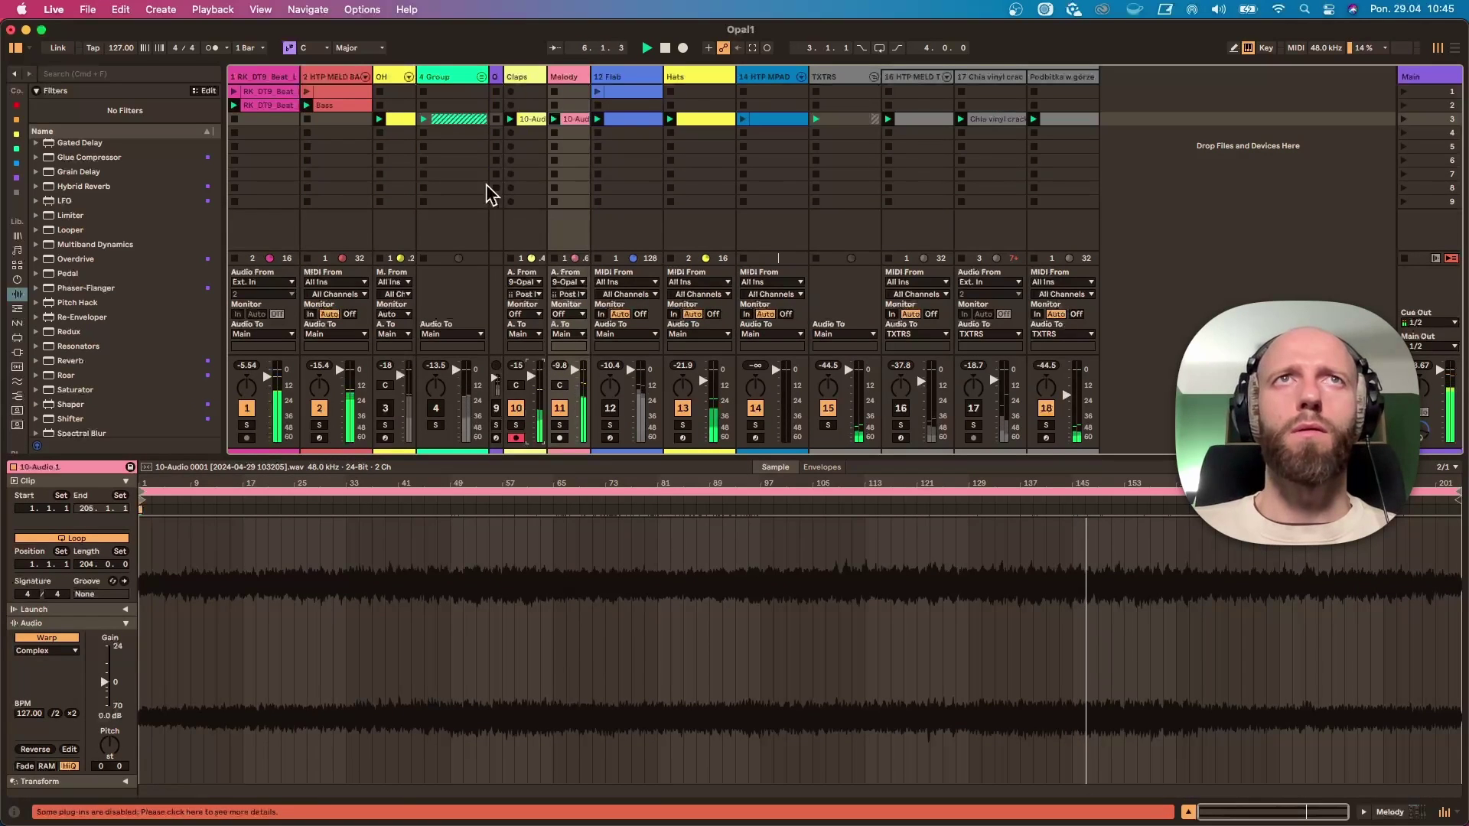
Step: Activate the 4 Group track in place of Melody, and set the Claps track's Stereo Flyby Dry/Wet to 26%
left_click(434, 408)
left_click(560, 410)
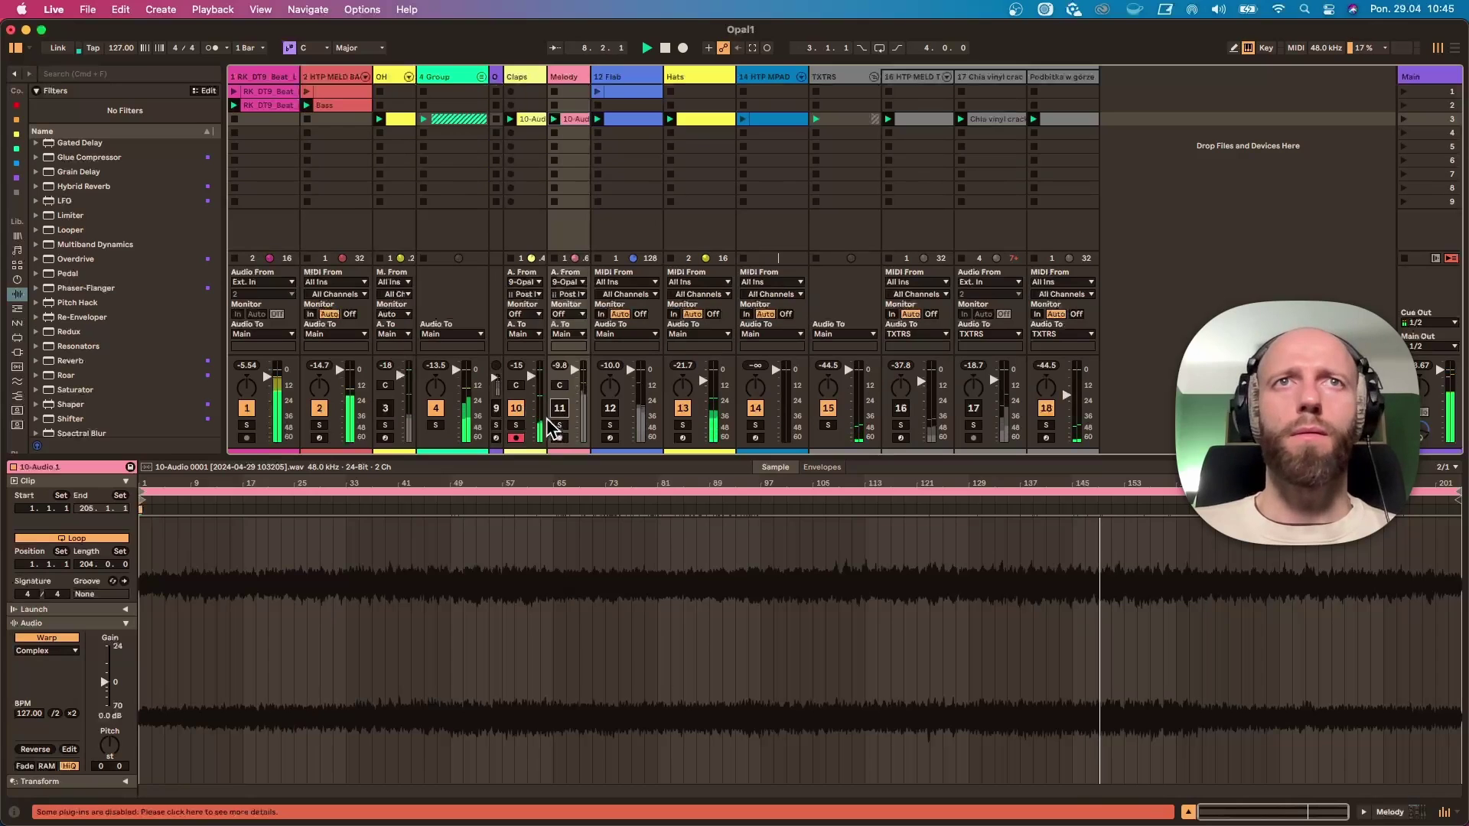
left_click(528, 107)
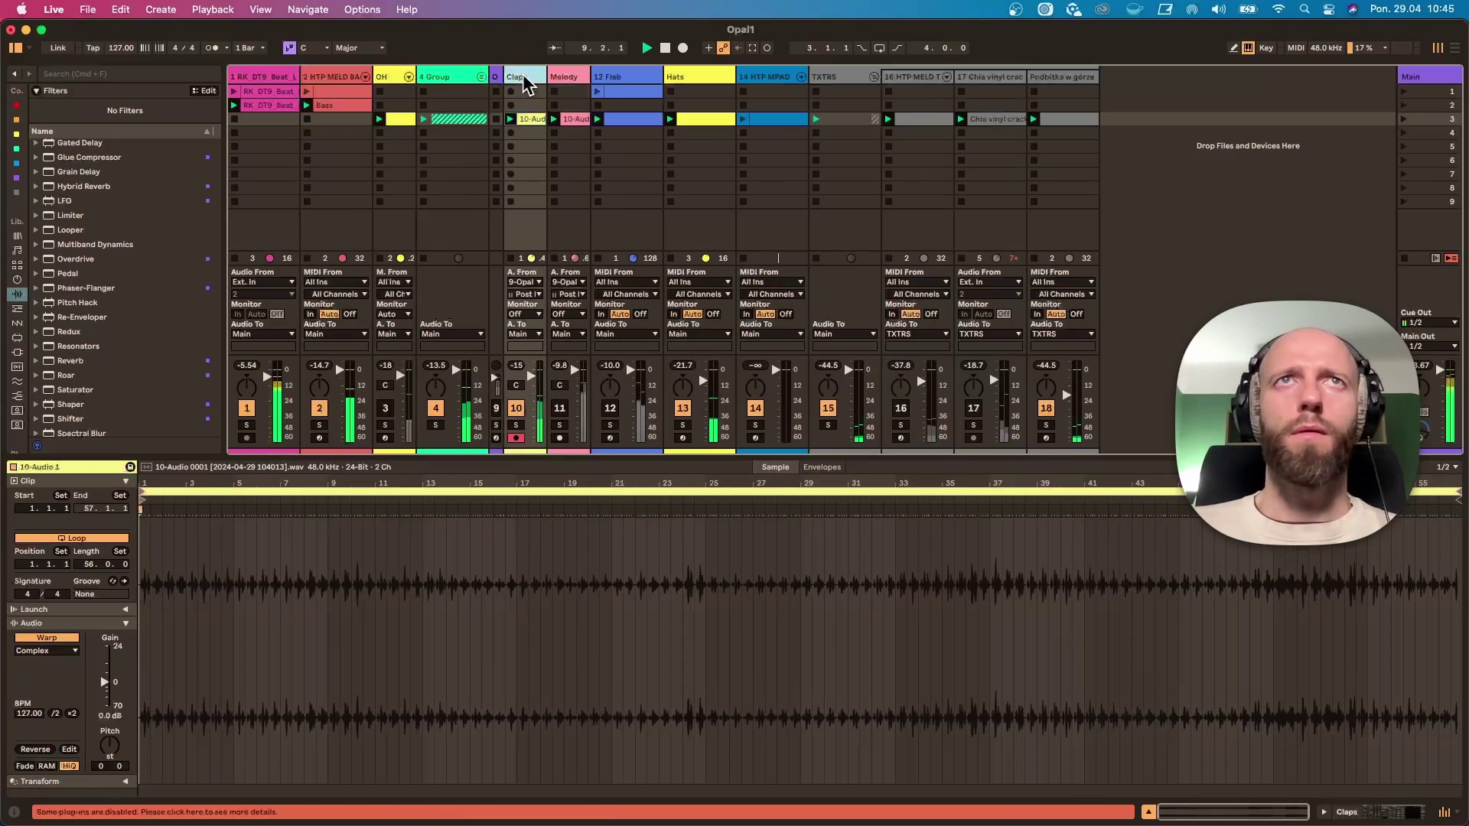
left_click_drag(575, 776, 574, 816)
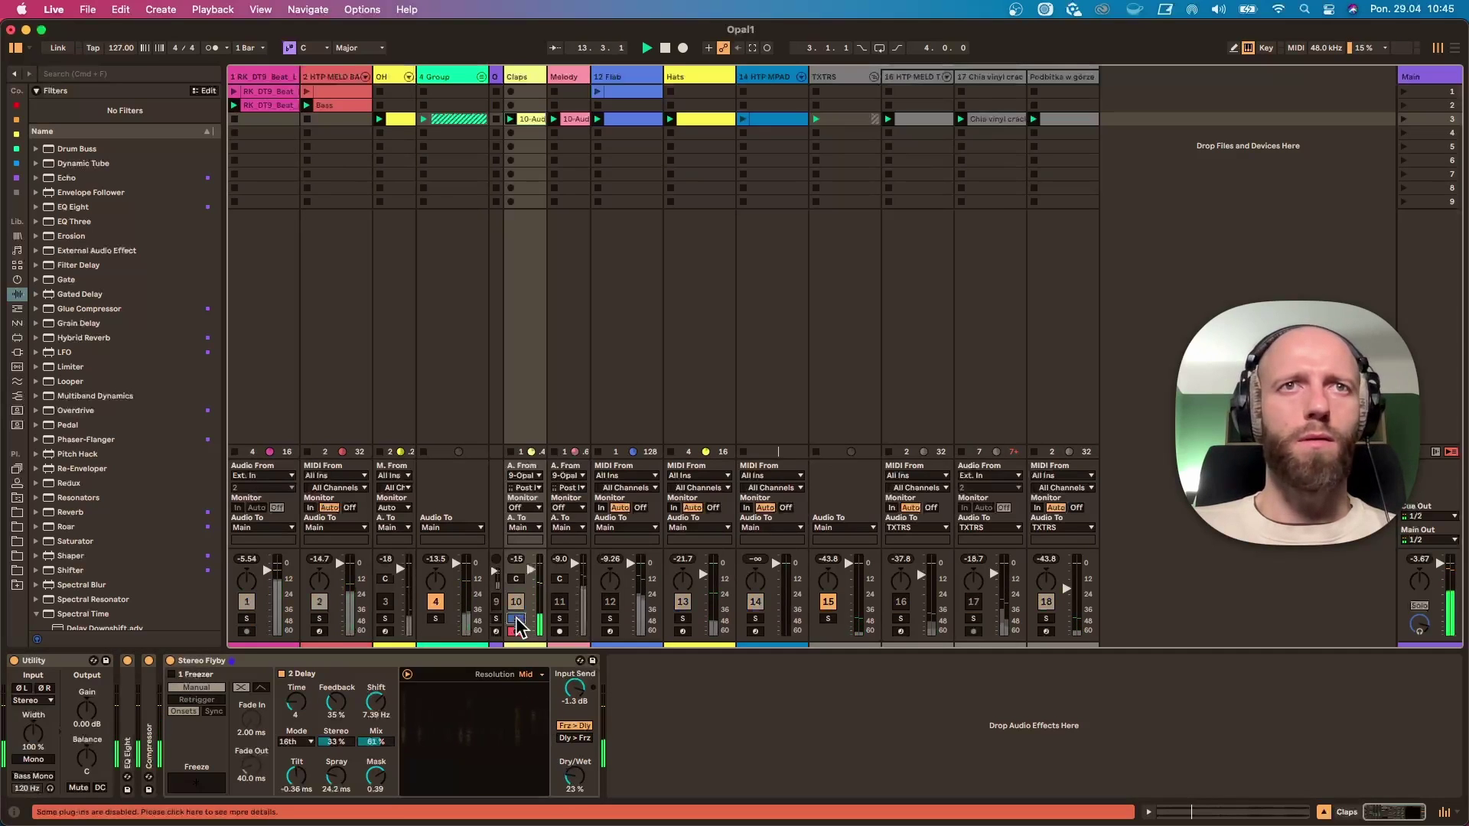
left_click_drag(574, 782, 575, 779)
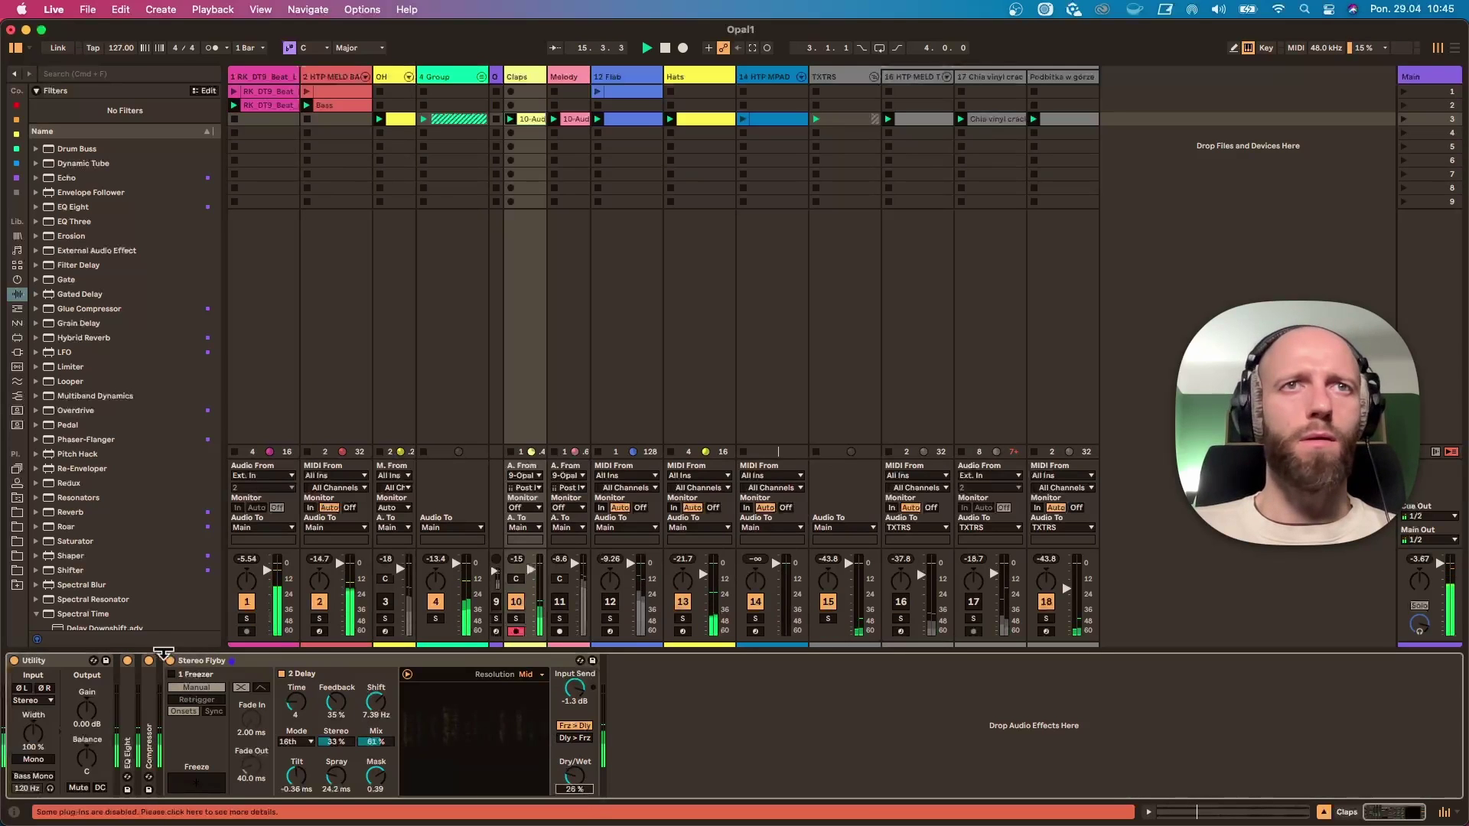
Step: Solo the 4 Group, unfold it, and audition its 7 Drum Rack track on its own
left_click(436, 619)
left_click(436, 619)
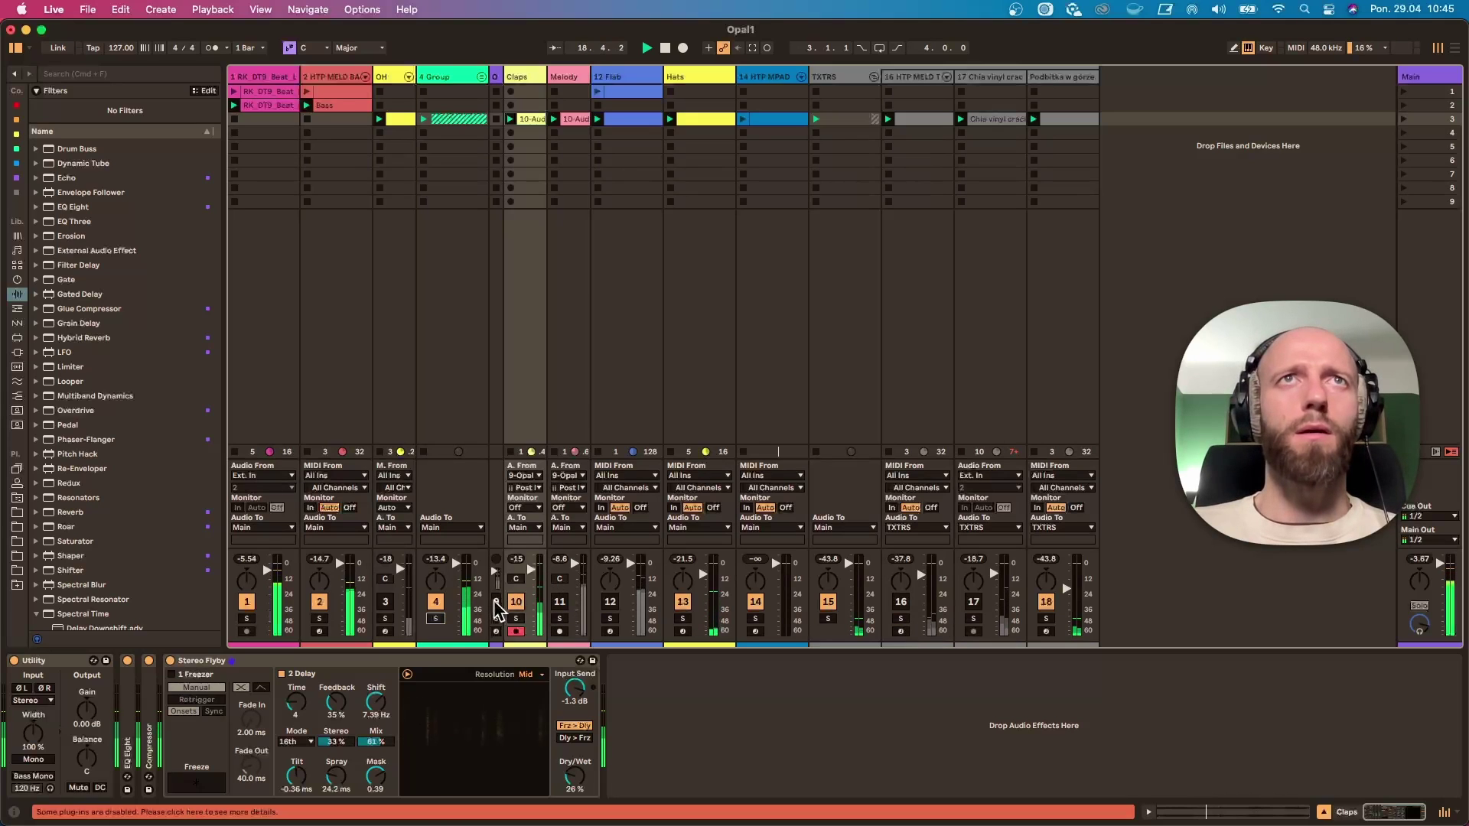
left_click(437, 619)
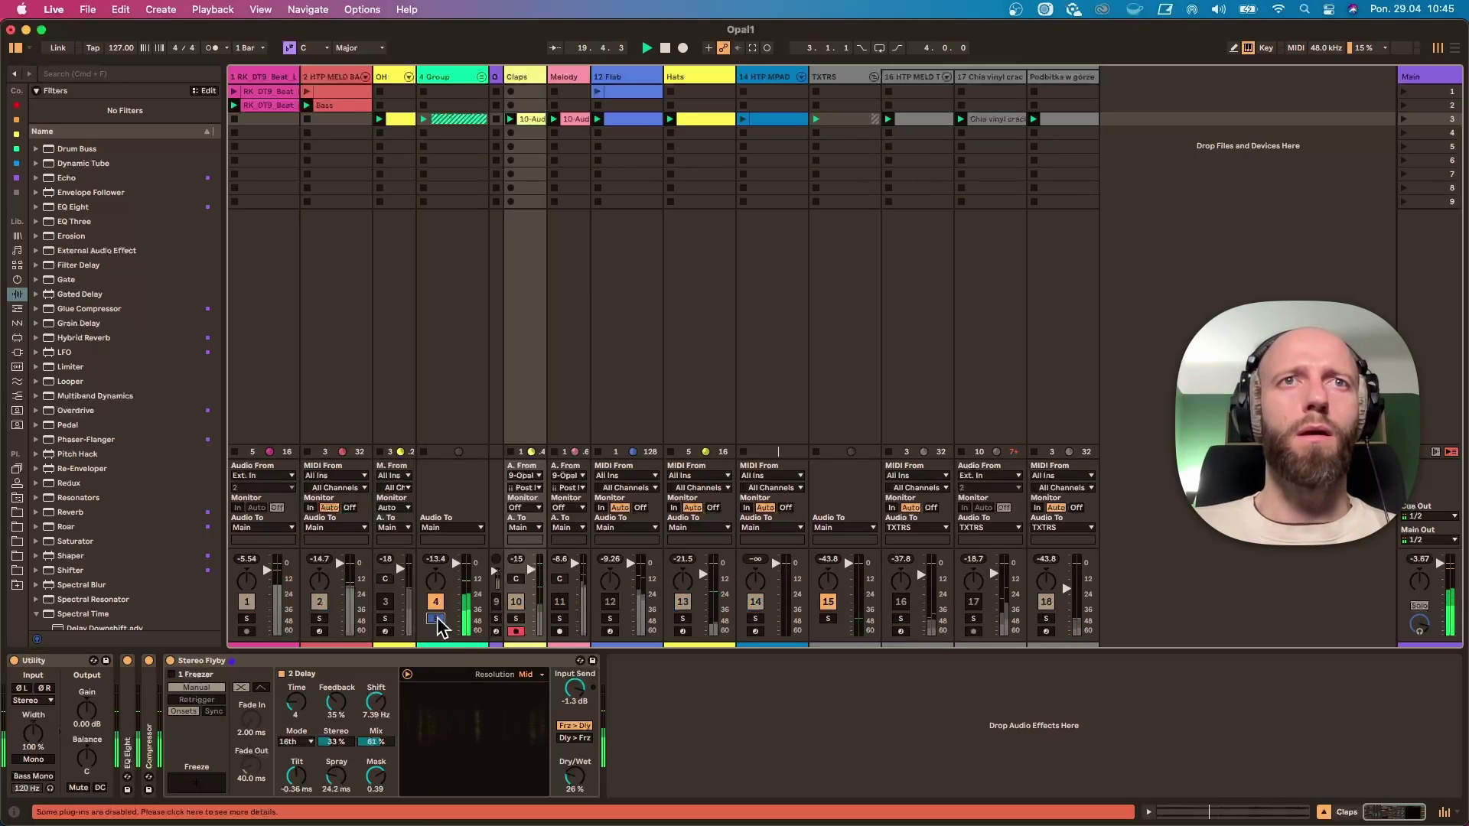
left_click(481, 77)
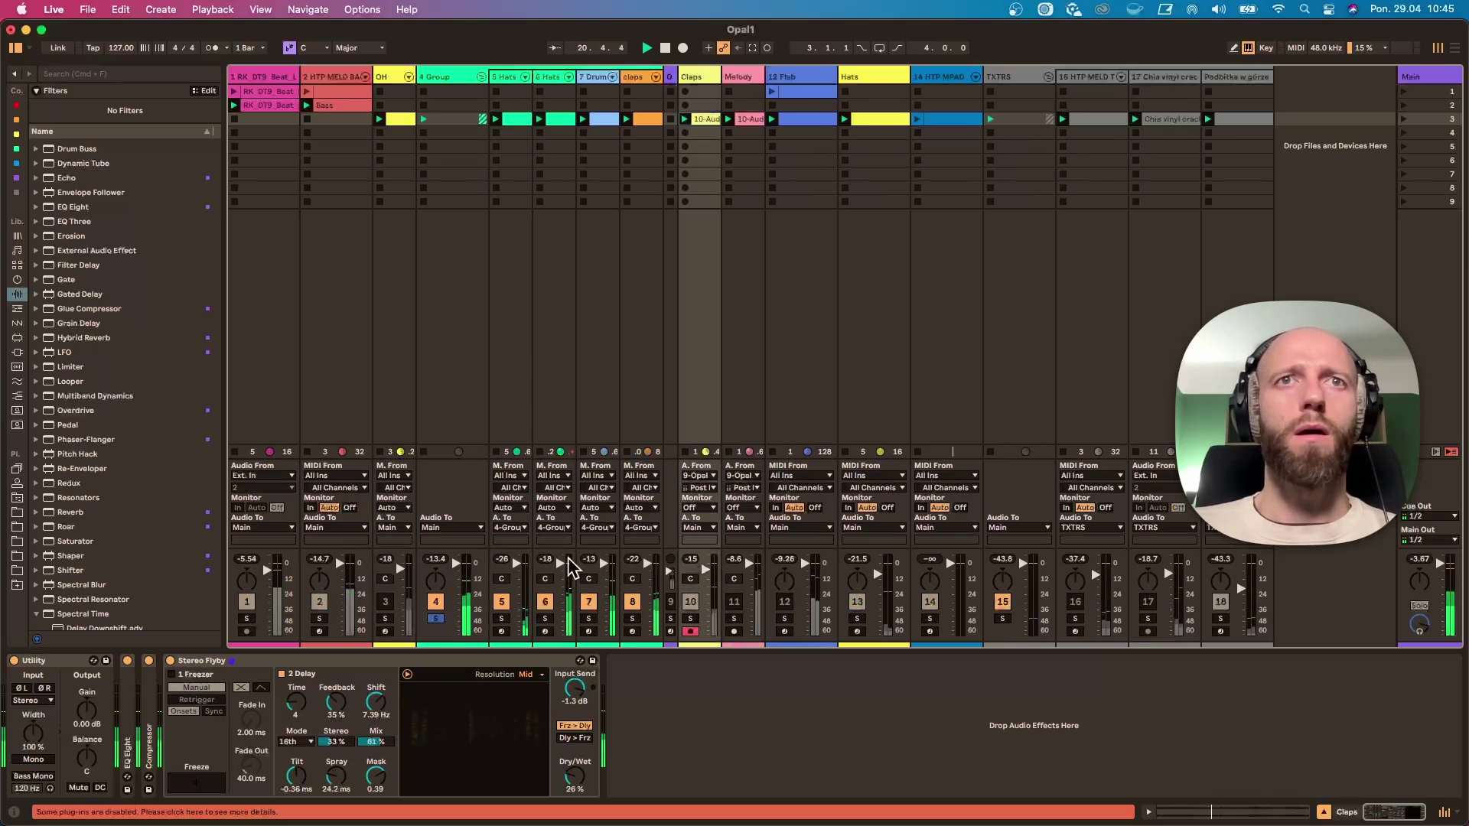
left_click(614, 606)
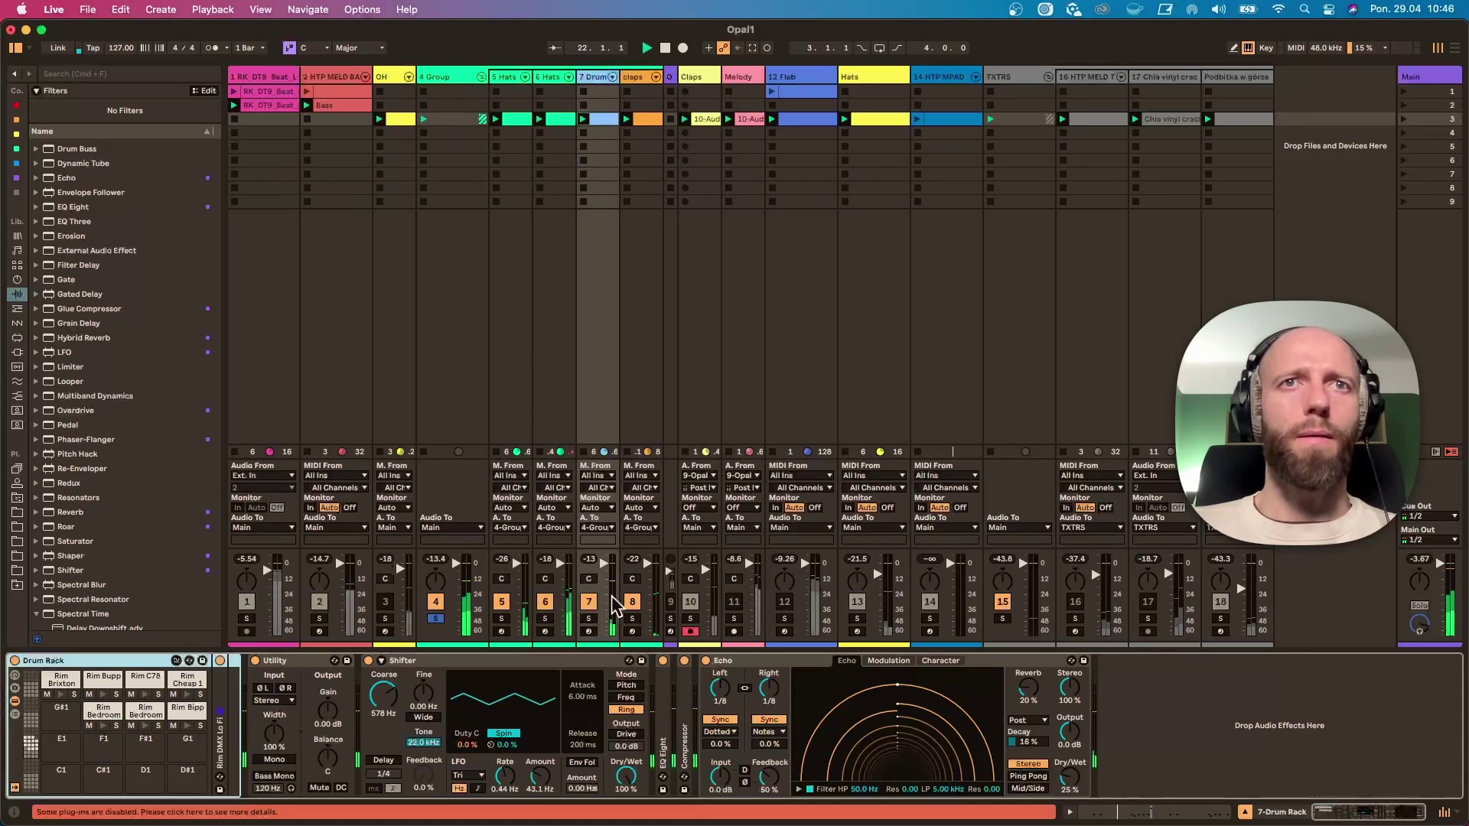
left_click(588, 619)
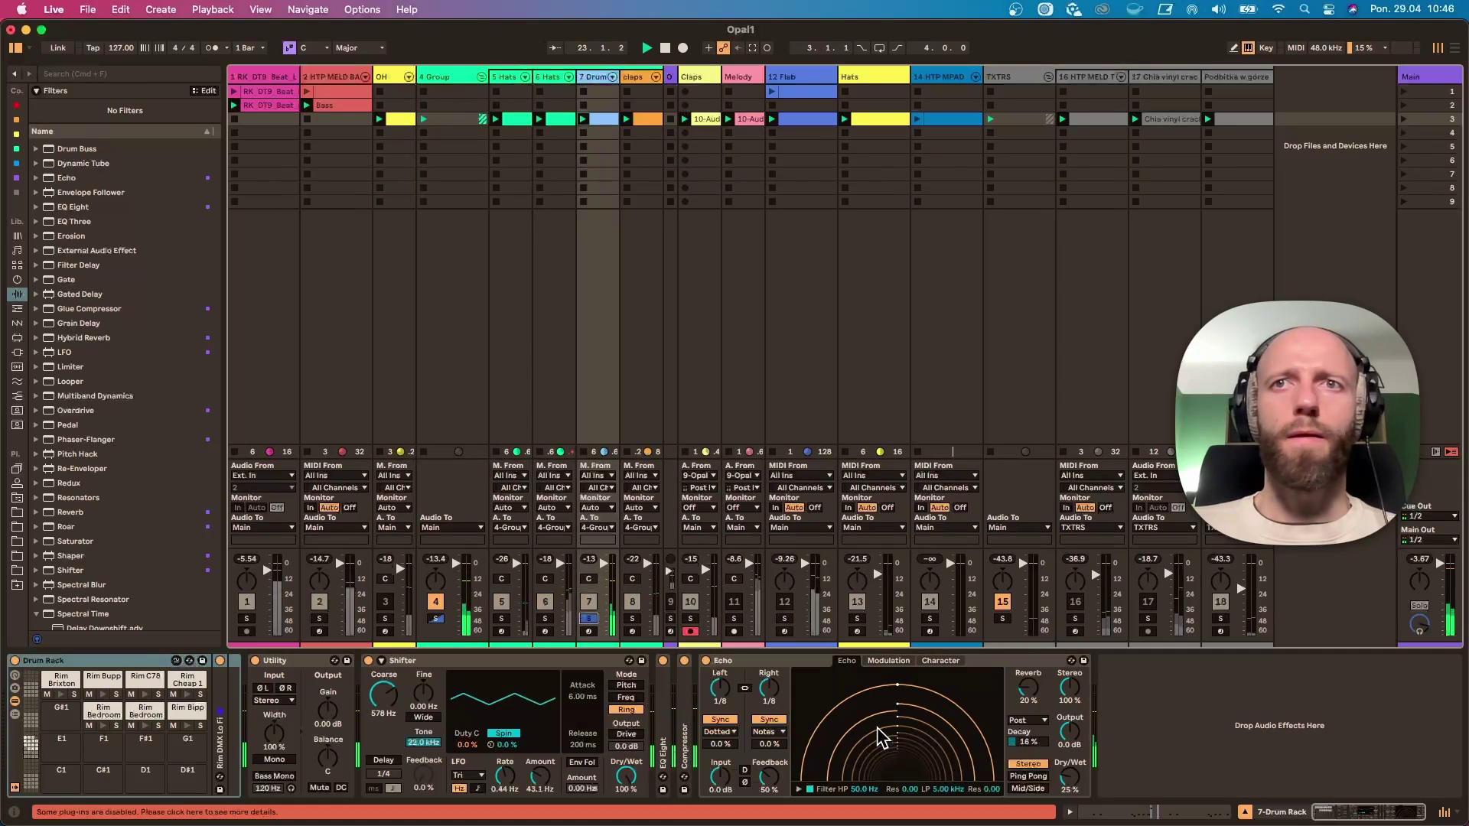
Step: Copy the Drum Rack track's Echo to the end of the Claps chain, bypass and collapse Stereo Flyby, and set Echo's Reverb to 36%
left_click(777, 672)
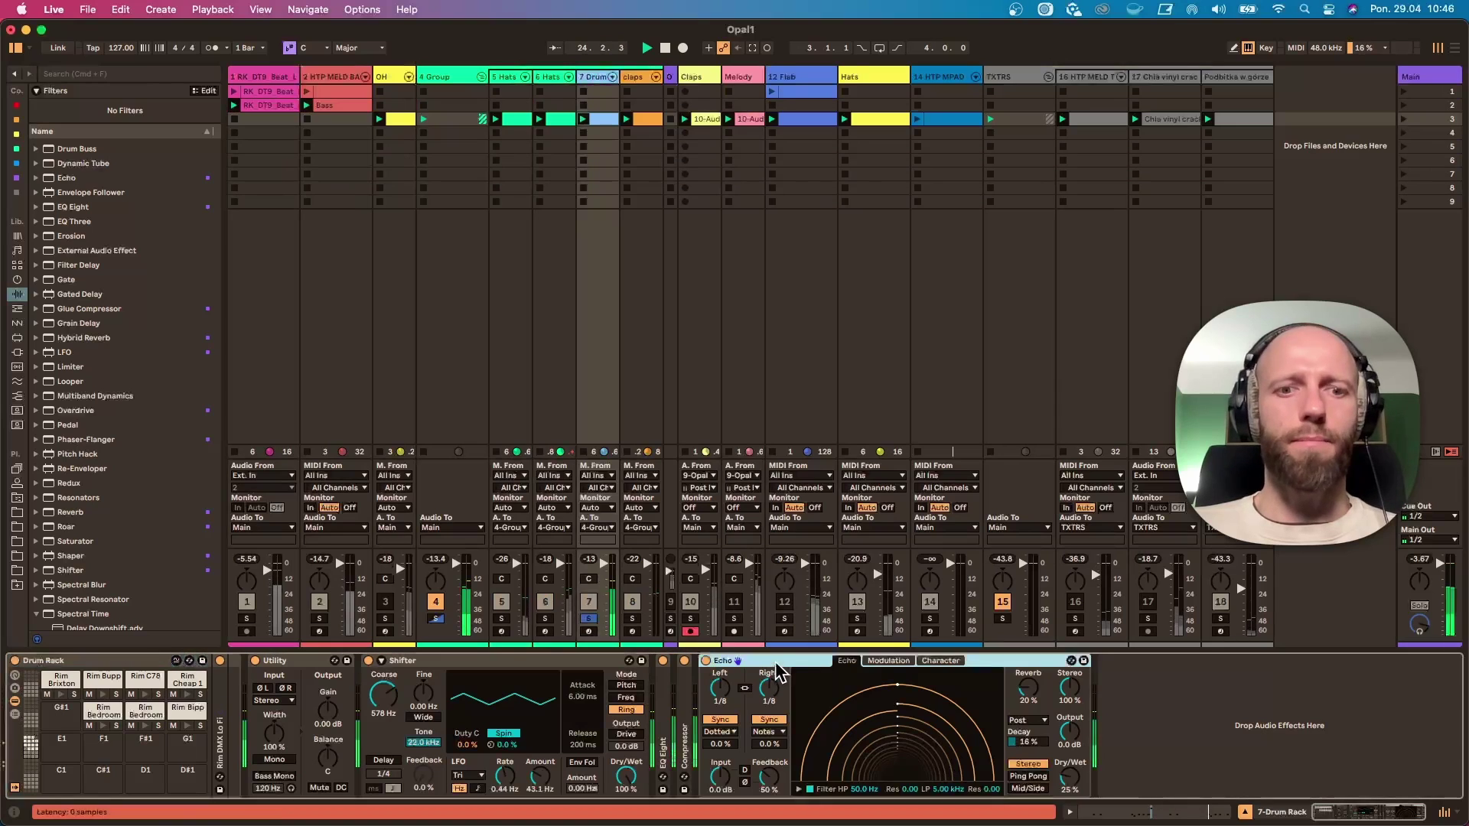
left_click(697, 86)
key("super+v")
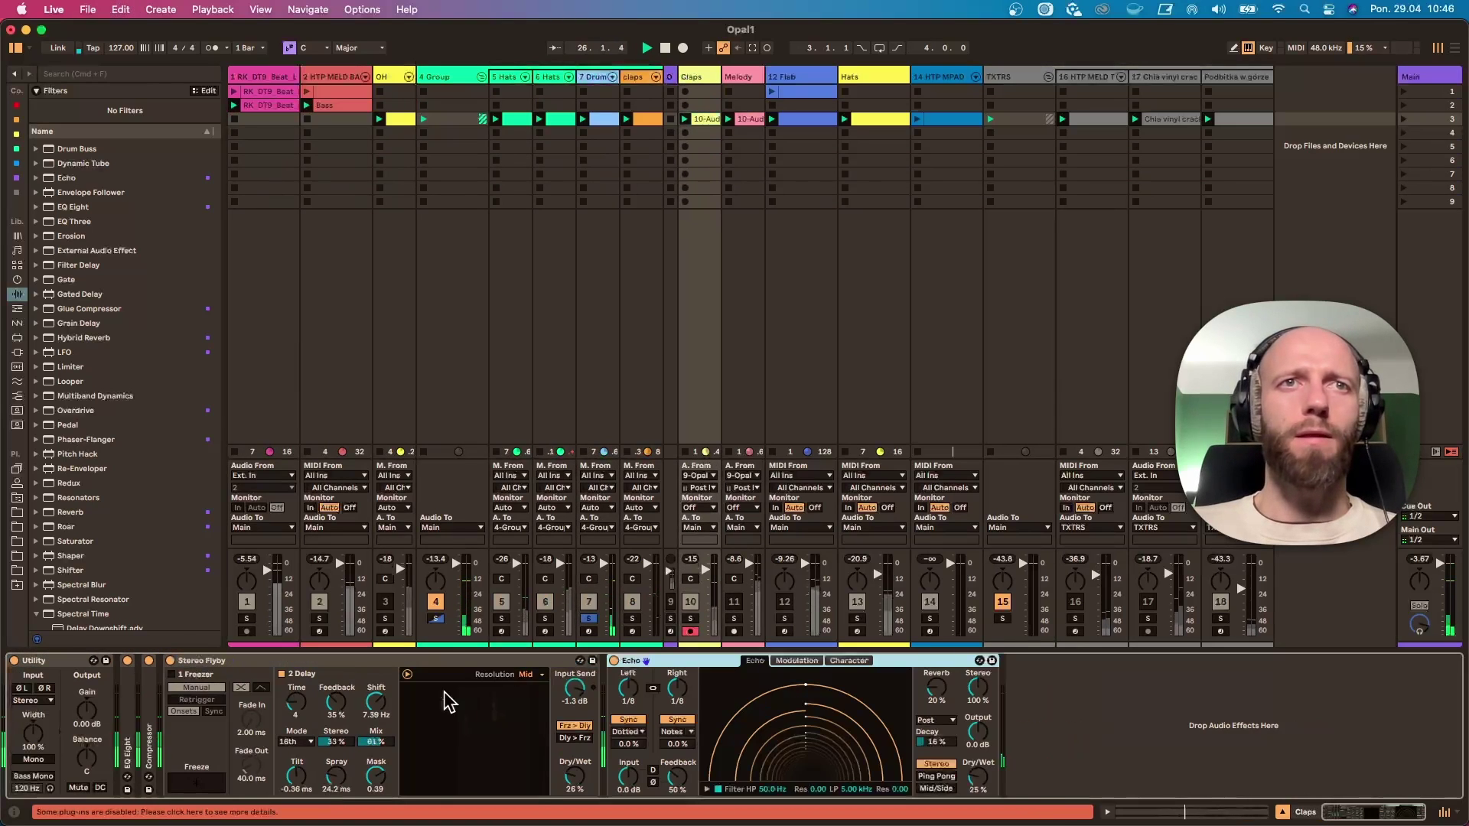
left_click(689, 619)
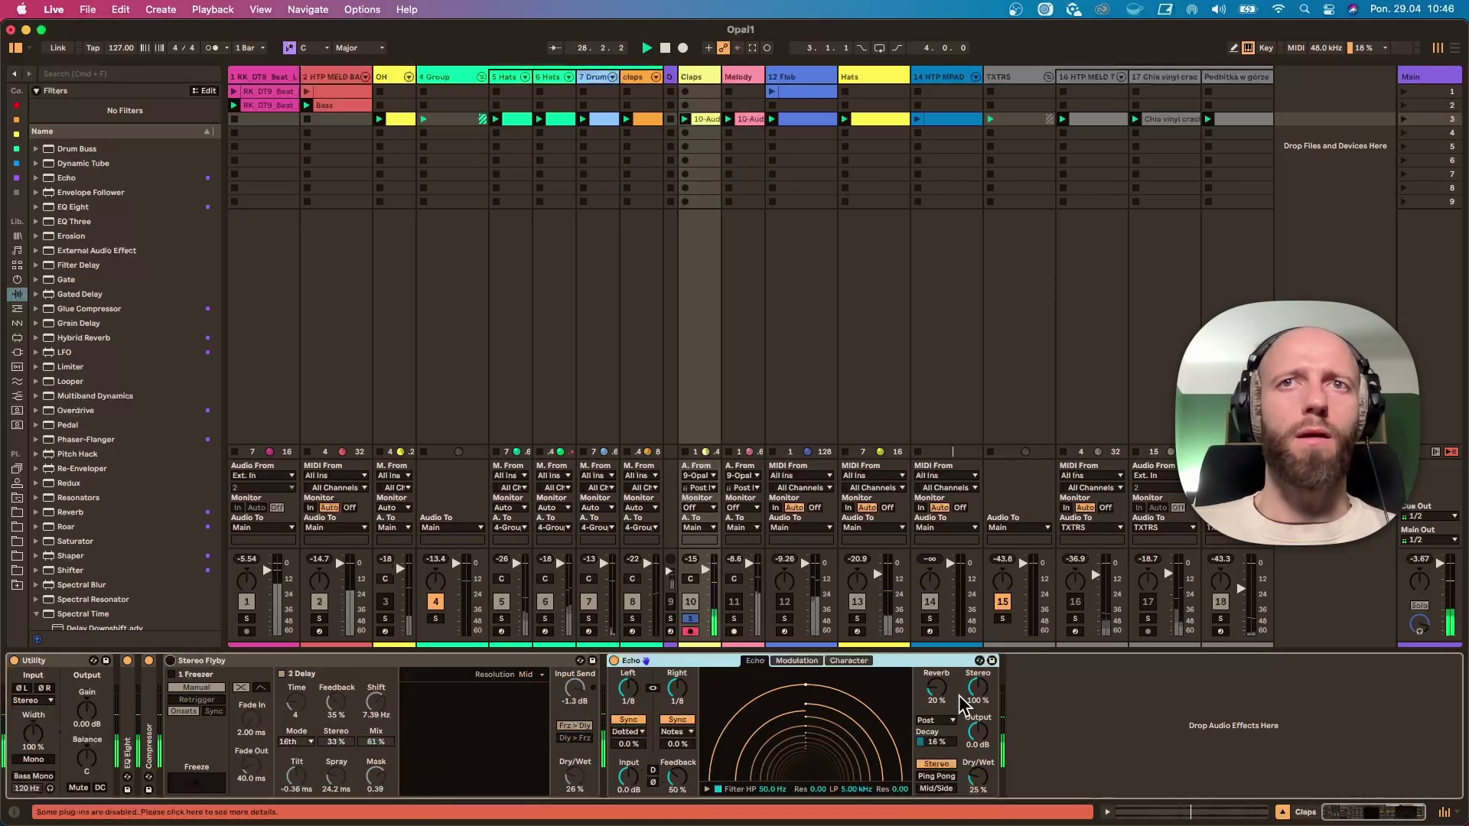
left_click(689, 619)
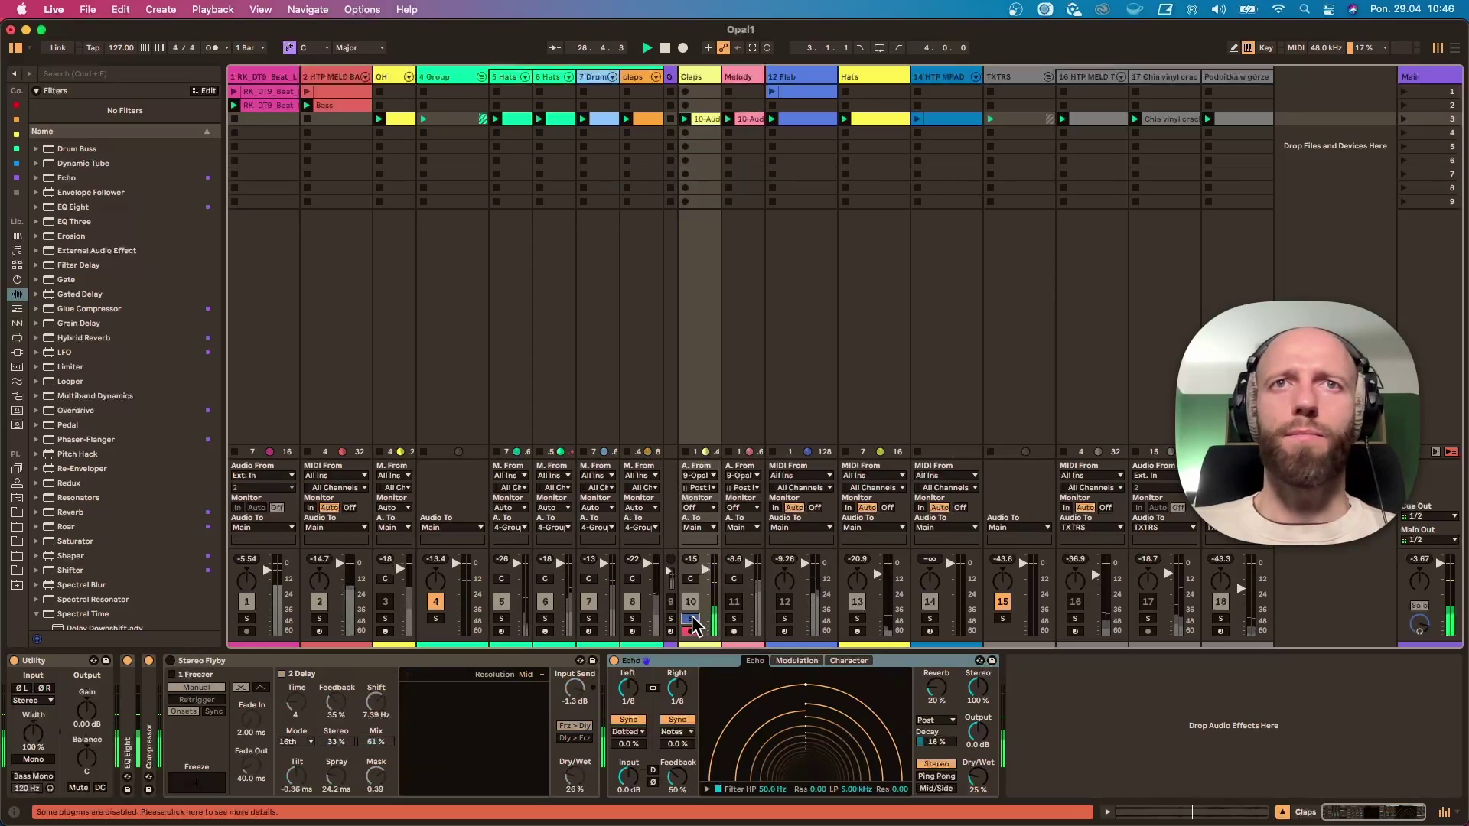
double_click(335, 661)
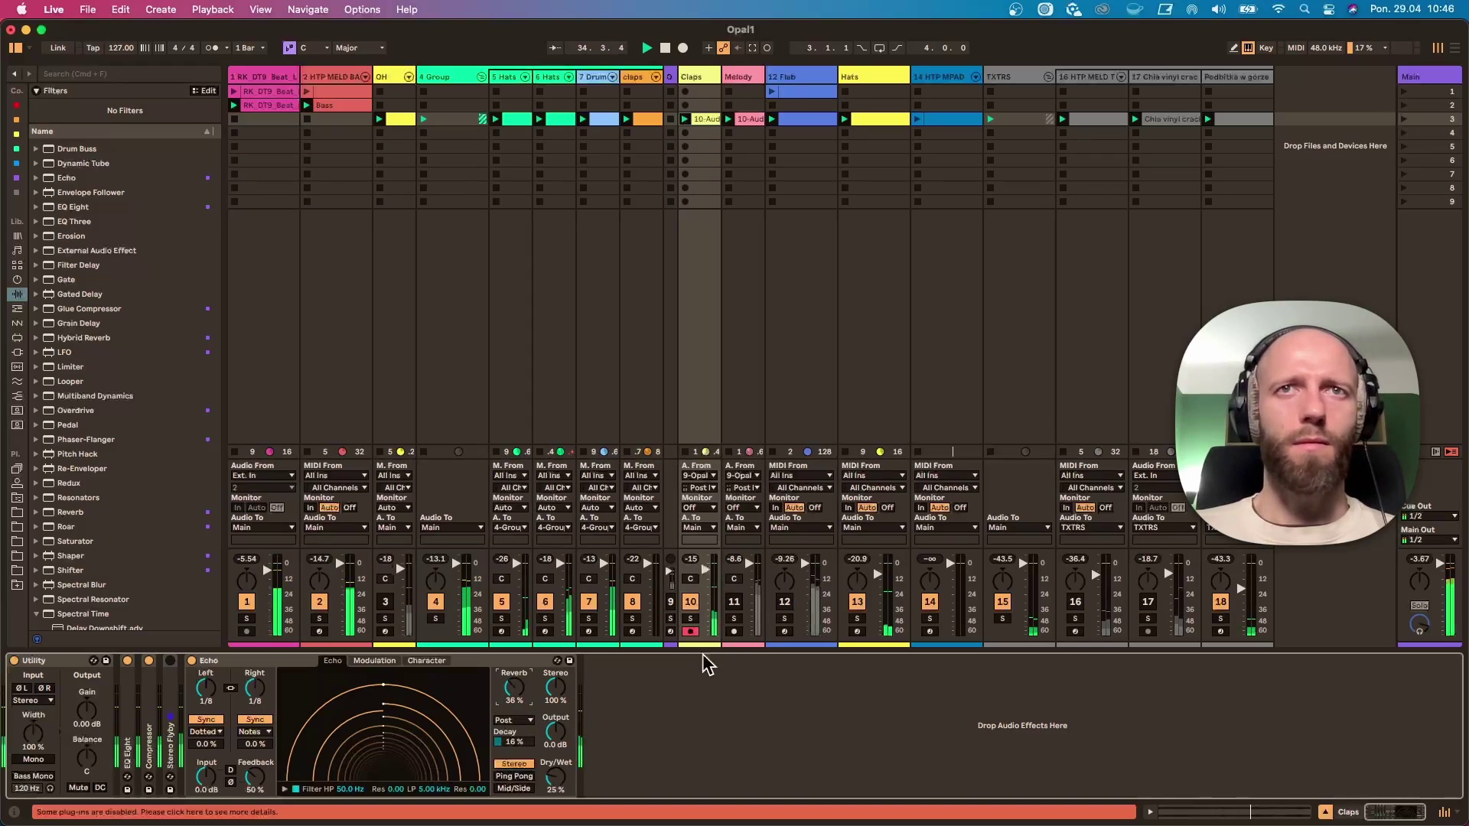
Step: Solo the Claps track and set Echo's low-pass filter to about 1.26 kHz with a resonance of 0.23
left_click(691, 619)
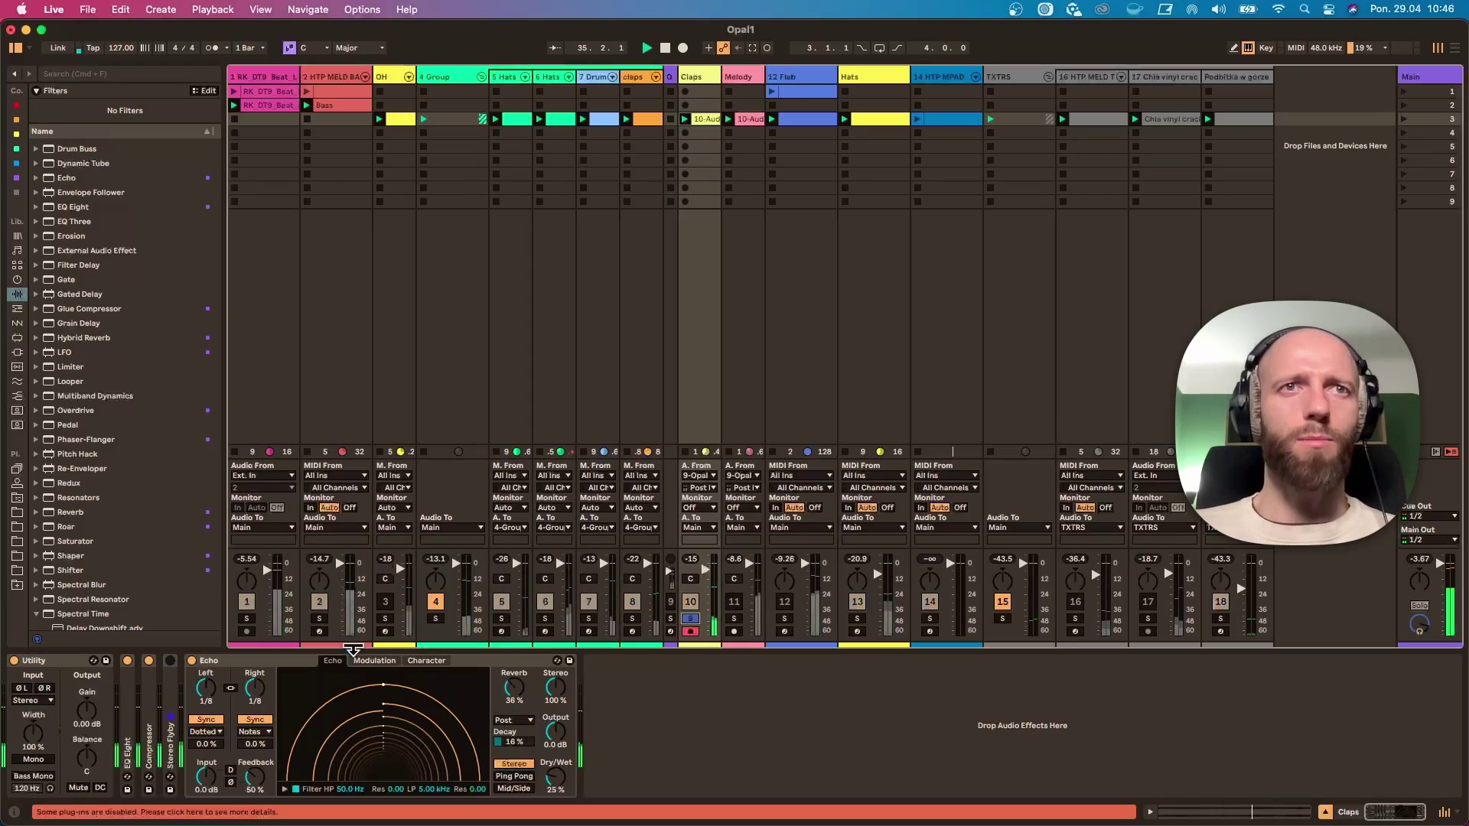
left_click(284, 789)
left_click_drag(441, 775, 426, 746)
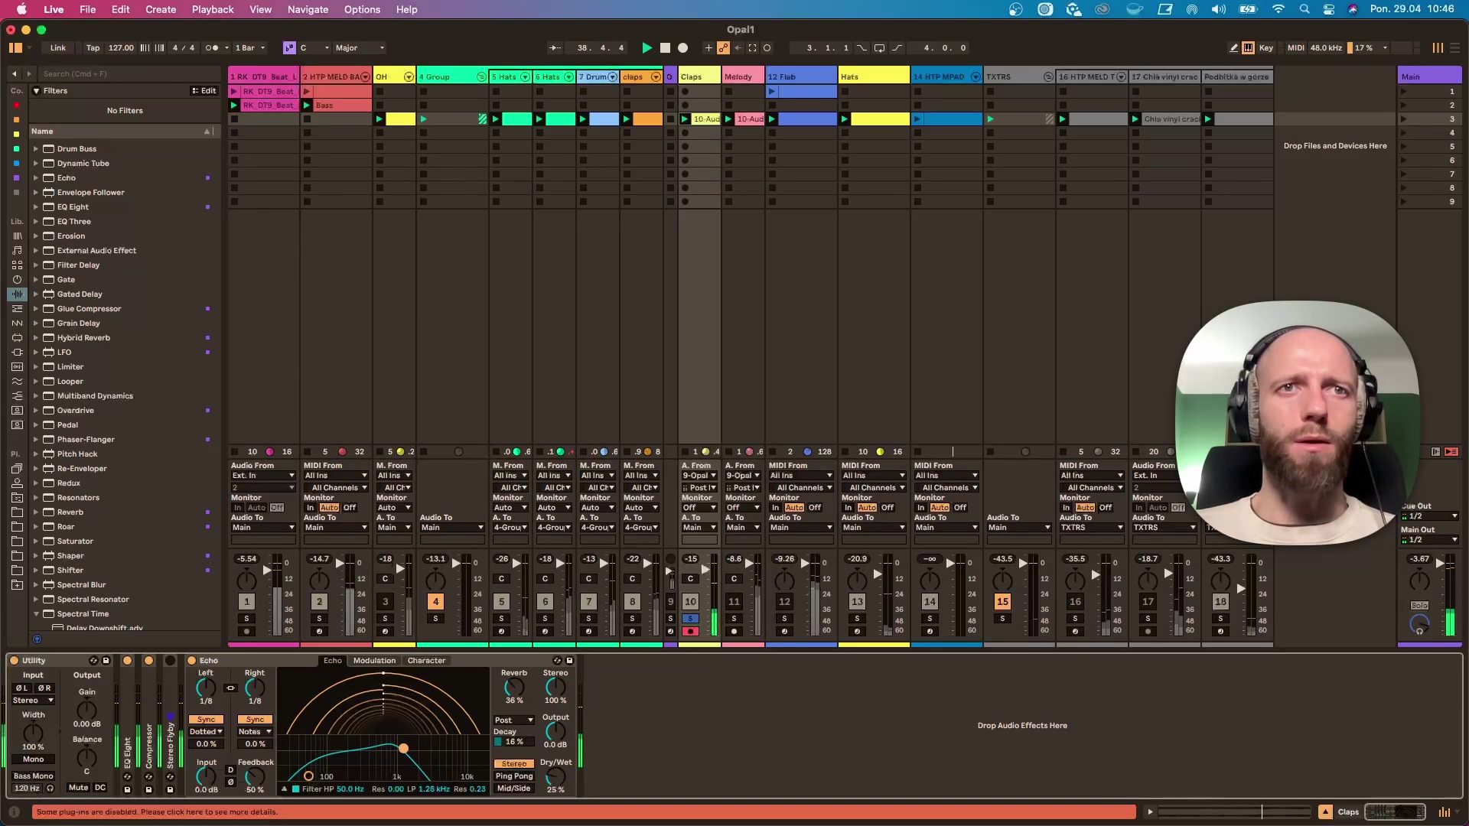
Step: Set Echo's filter modulation to 73% with Rate 8 and Phase 48°, raise Dry/Wet to 54%, and unsolo the Claps track
left_click(374, 661)
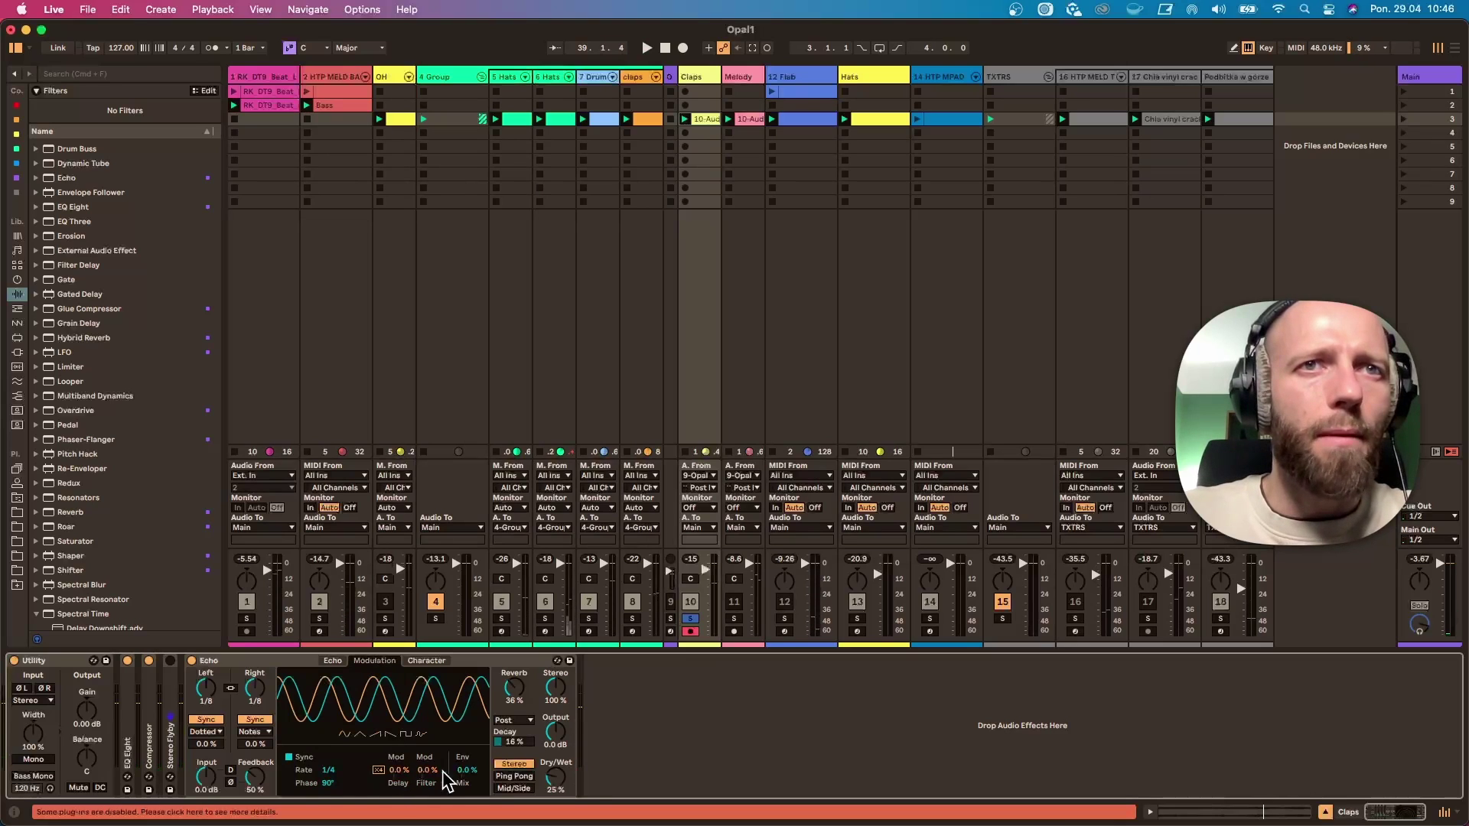
key("space")
left_click_drag(427, 770, 427, 766)
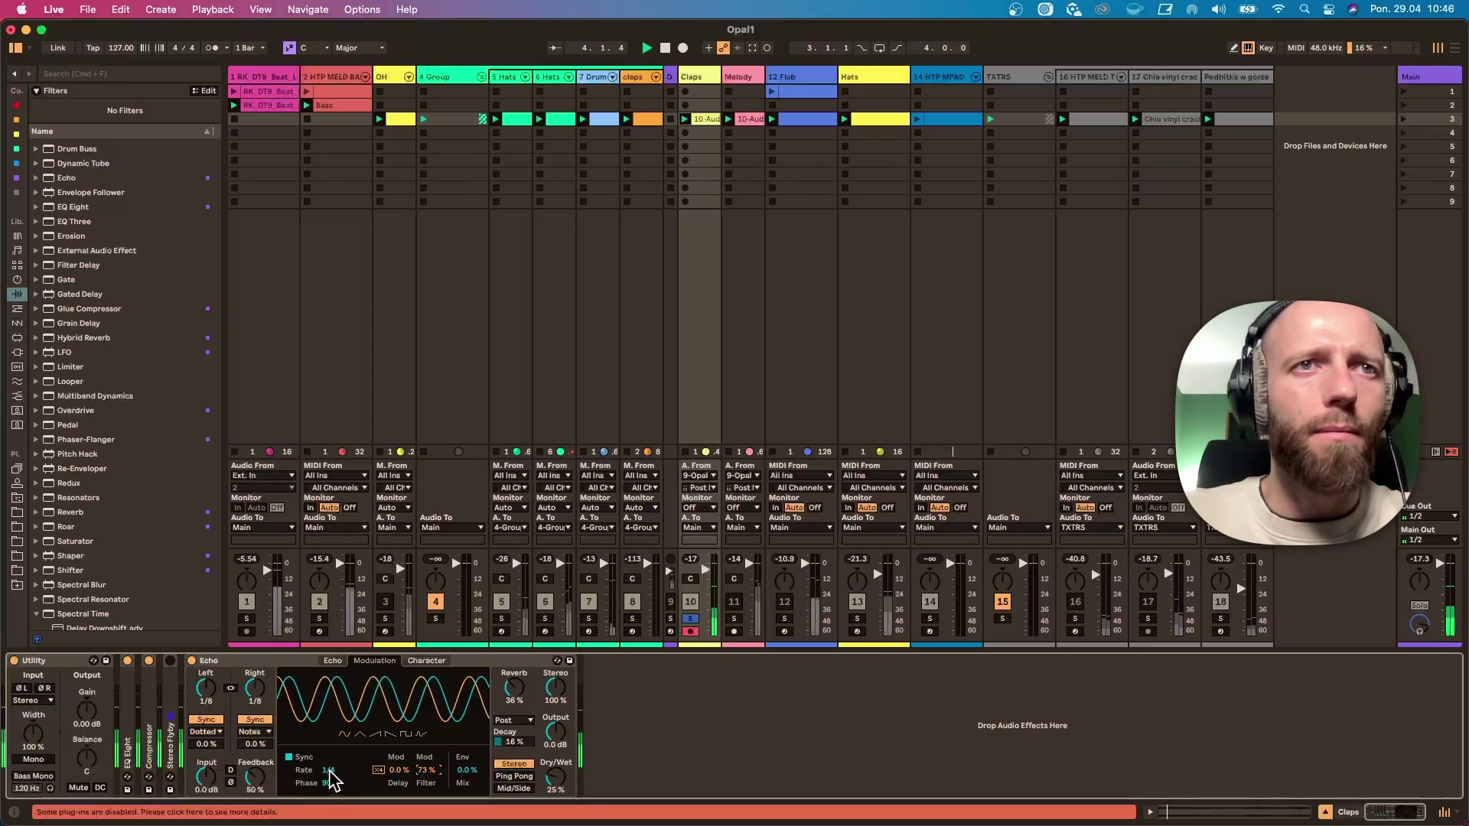
left_click_drag(330, 772, 330, 753)
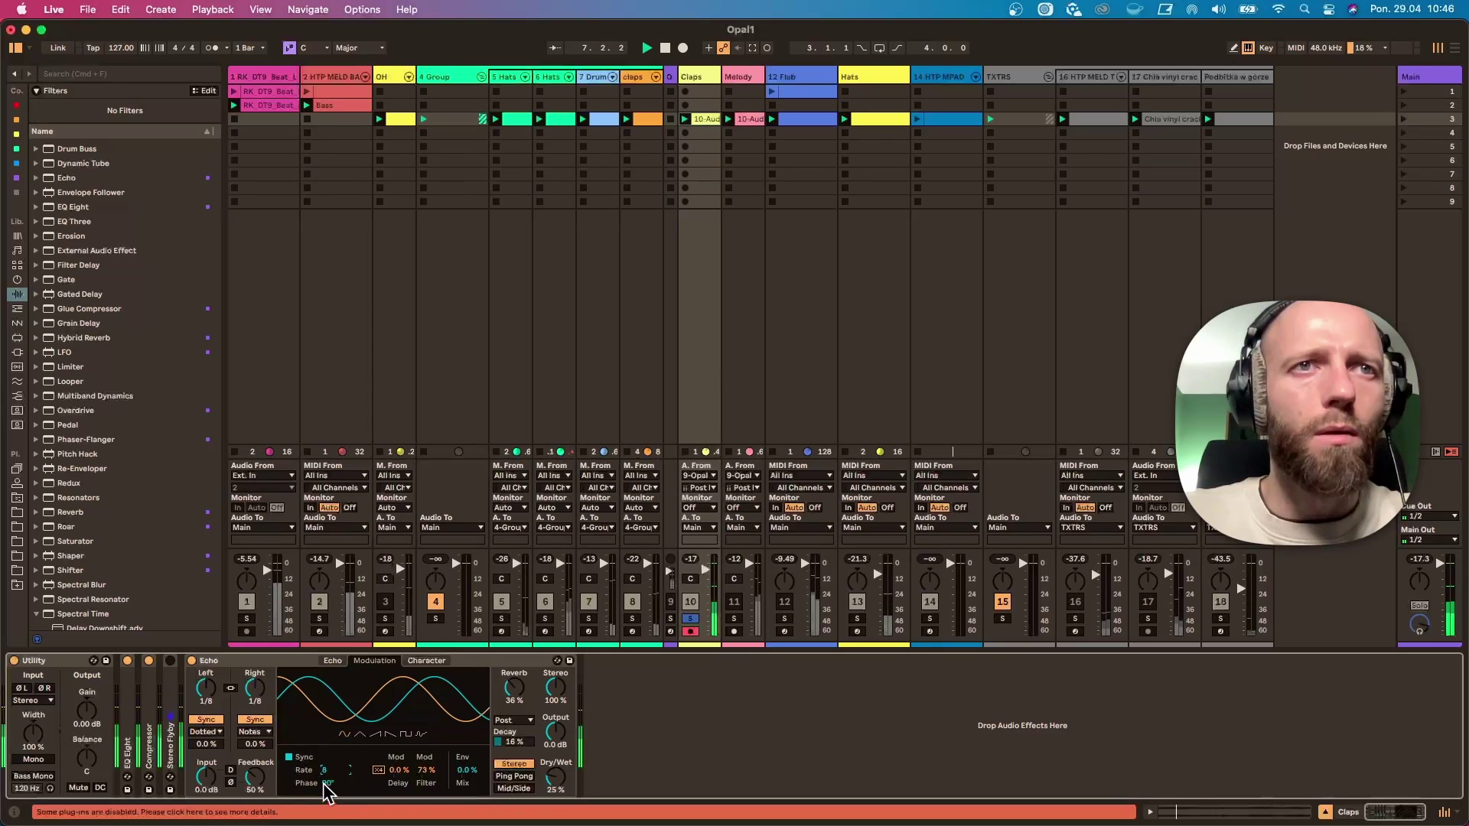
left_click_drag(324, 785, 324, 799)
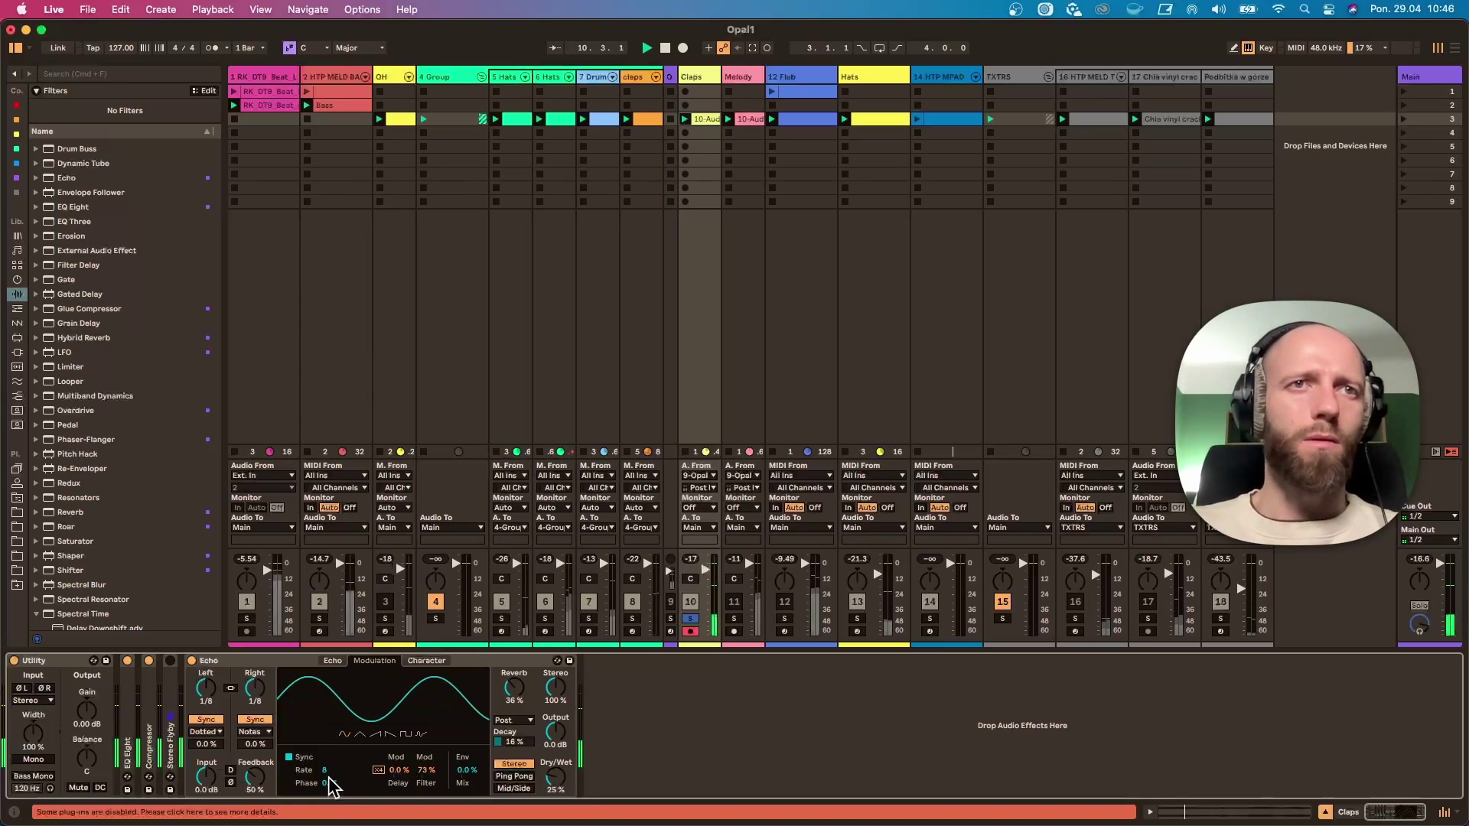
left_click_drag(331, 786, 331, 772)
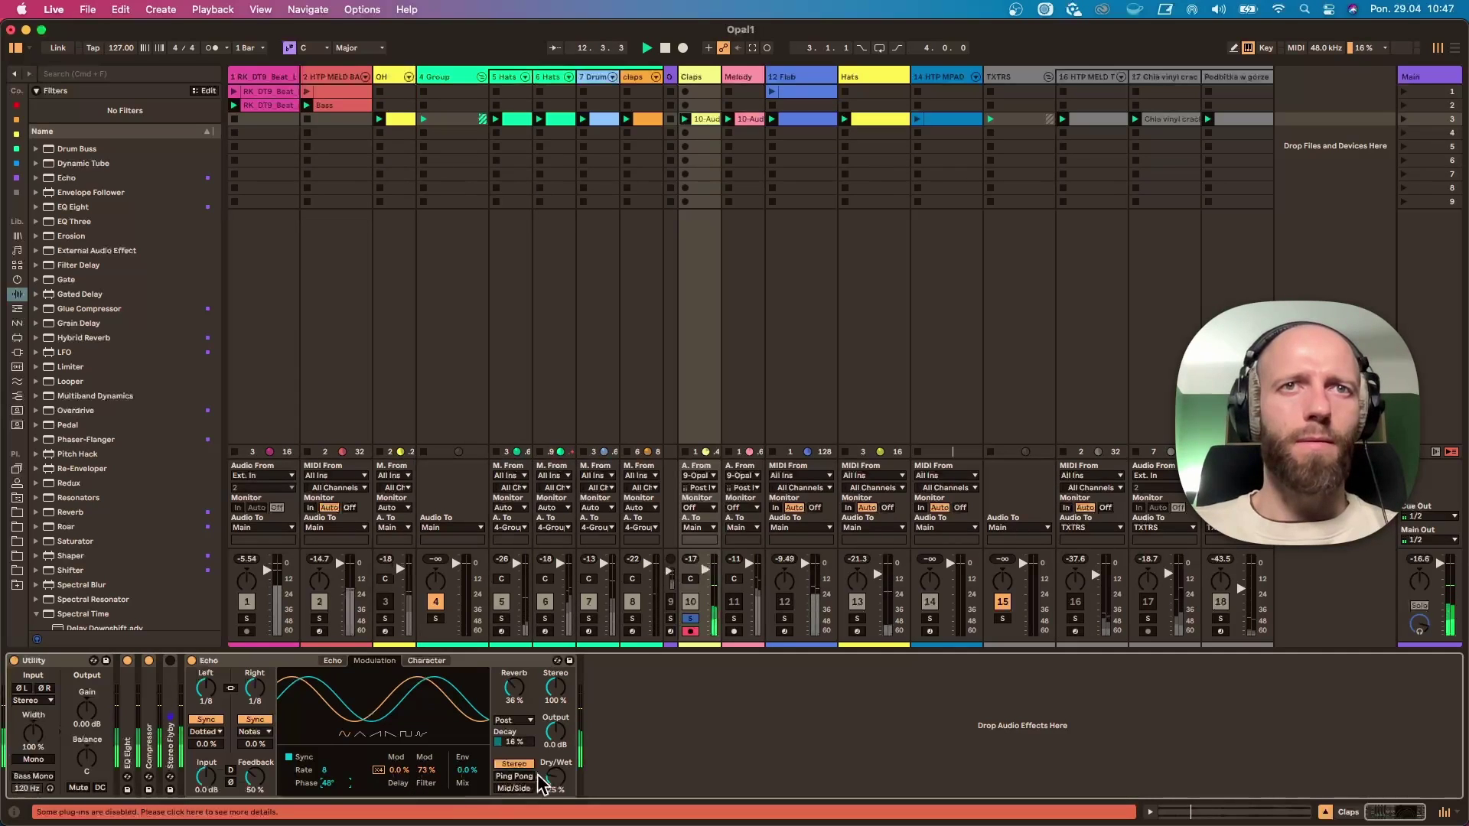
left_click_drag(539, 778, 538, 766)
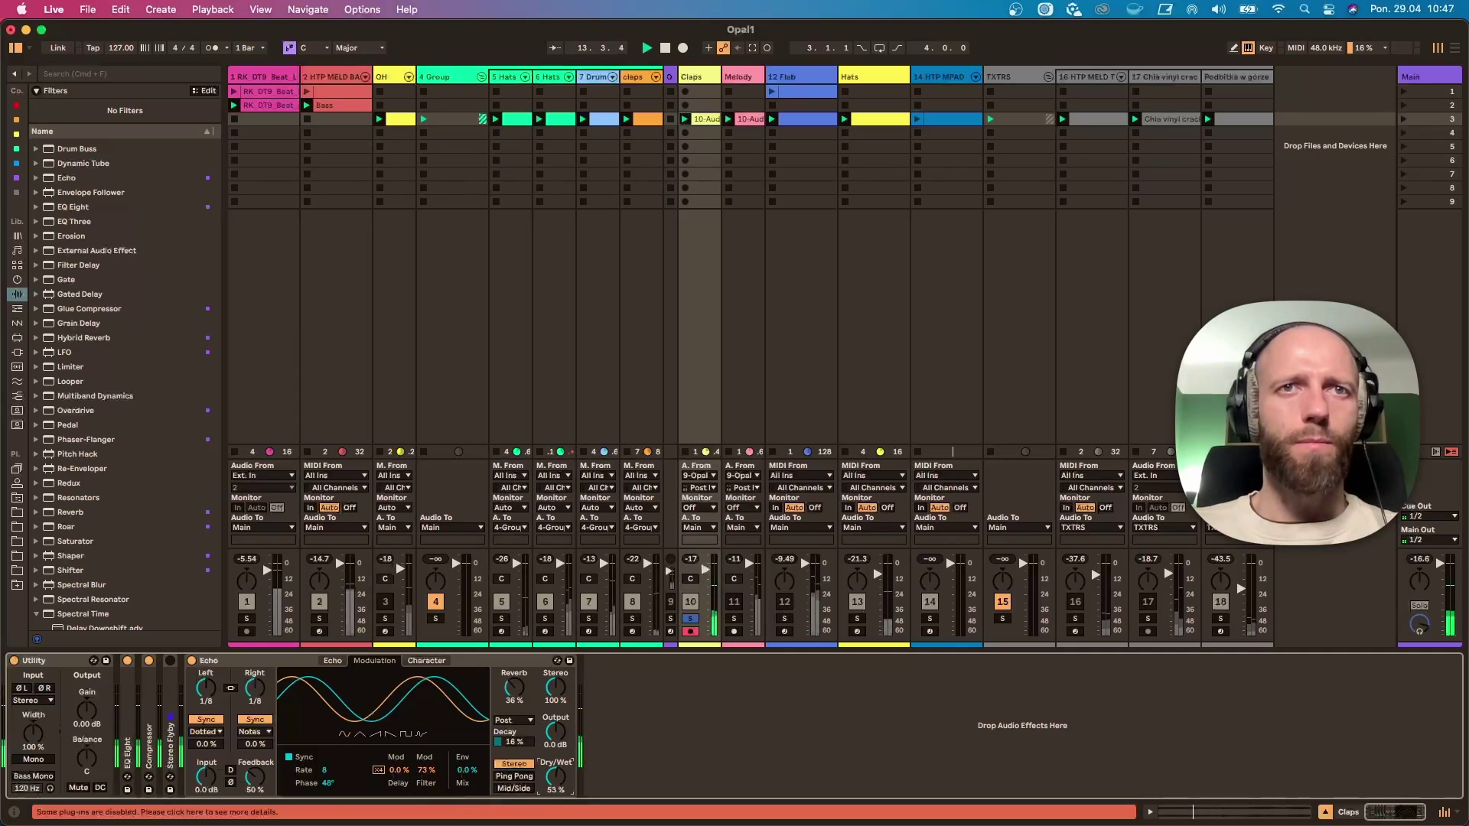
left_click(694, 617)
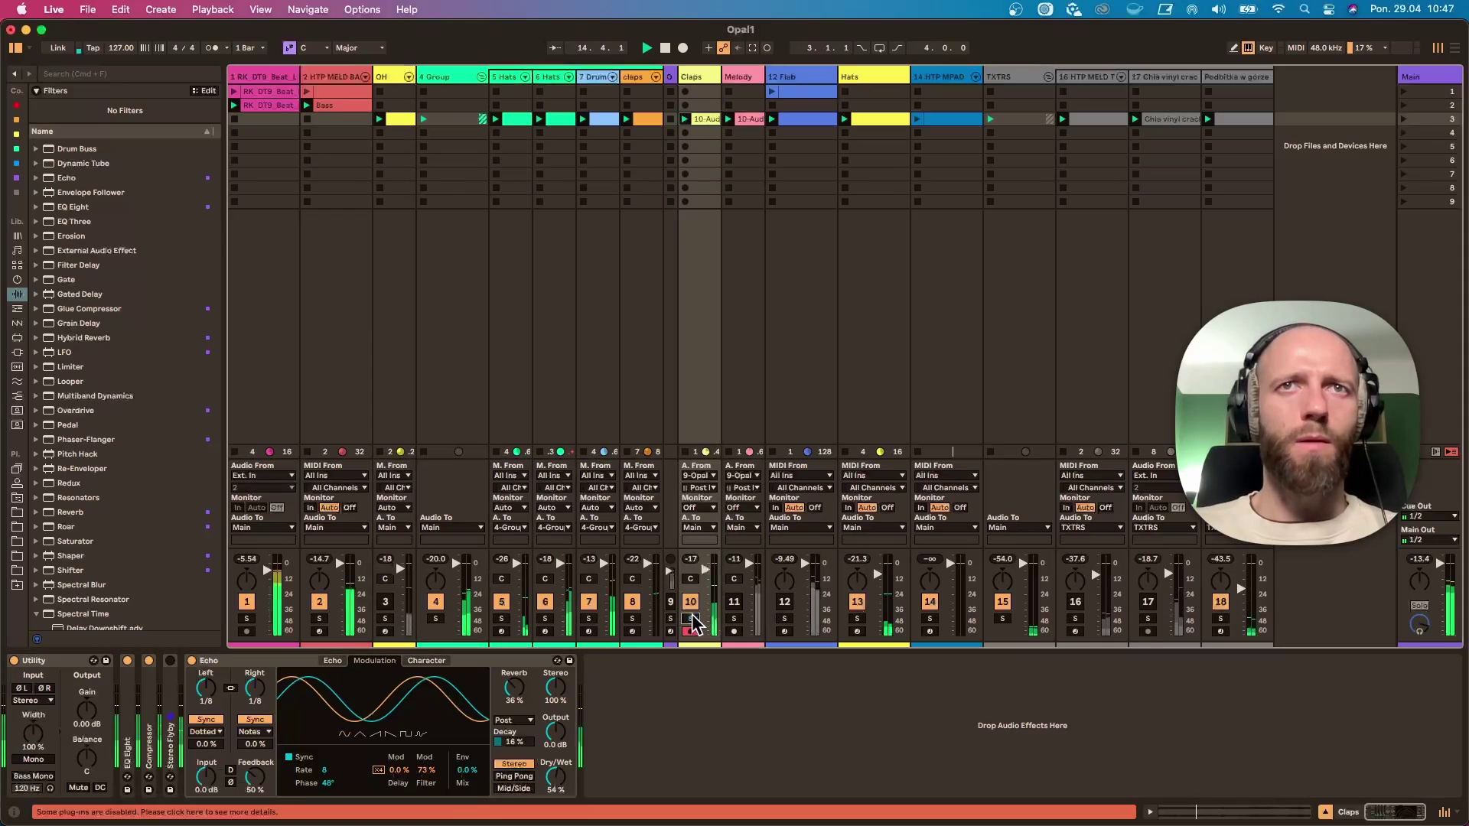
Step: Recolor the Claps track orange and assign the track color to its clips
right_click(704, 79)
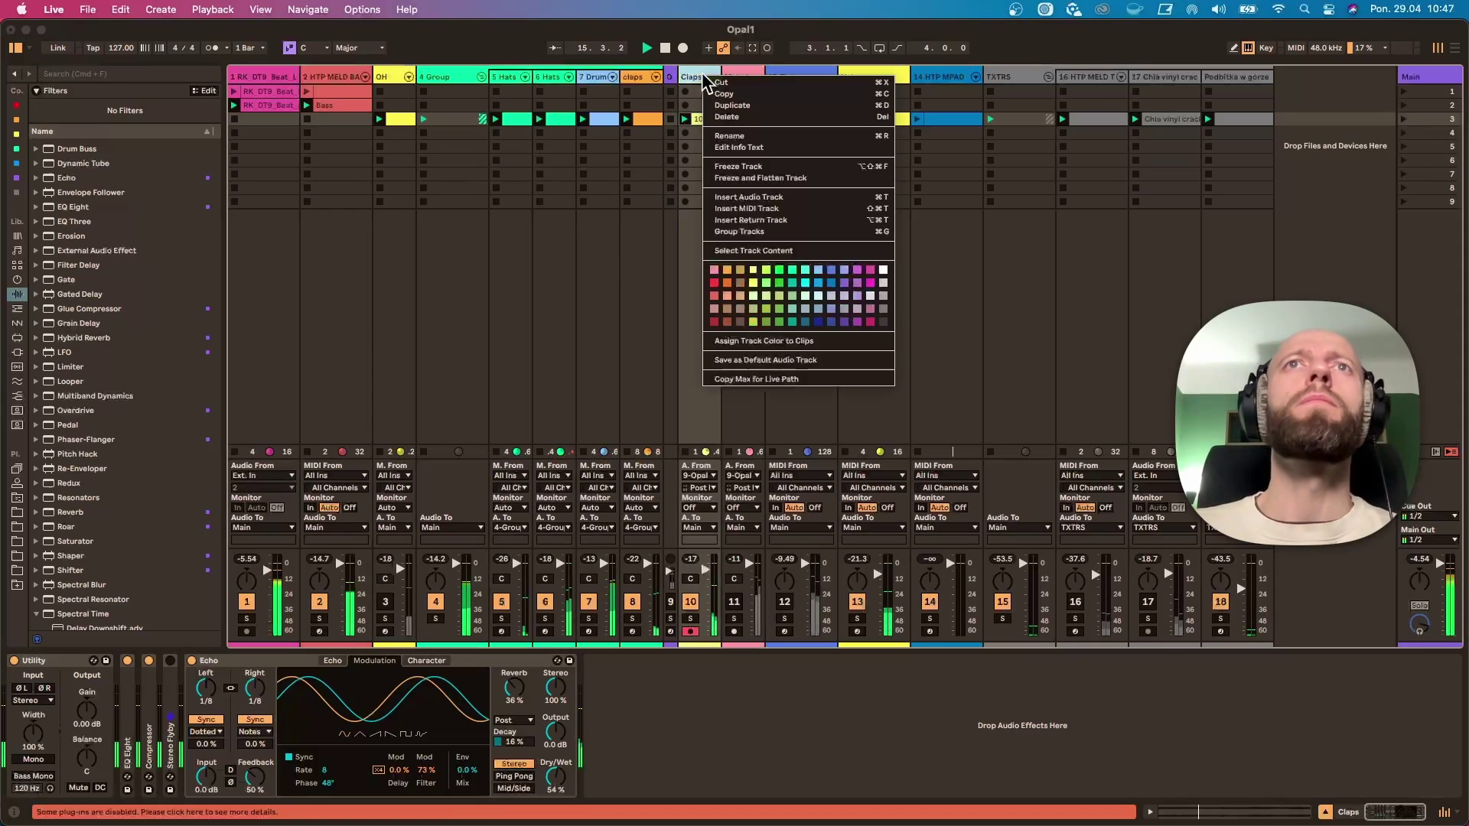
left_click(726, 296)
left_click(695, 76)
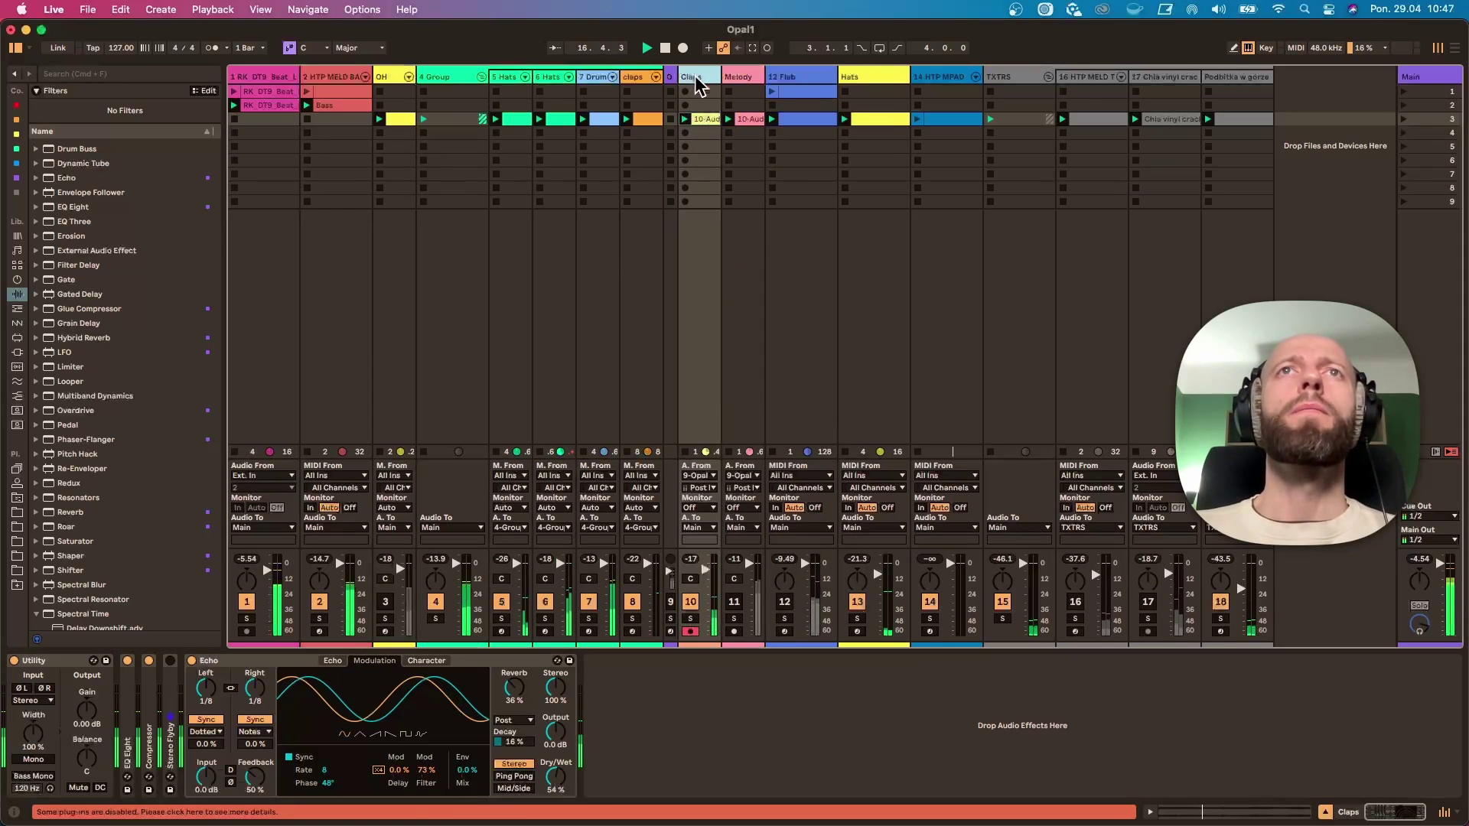
right_click(696, 84)
left_click(741, 351)
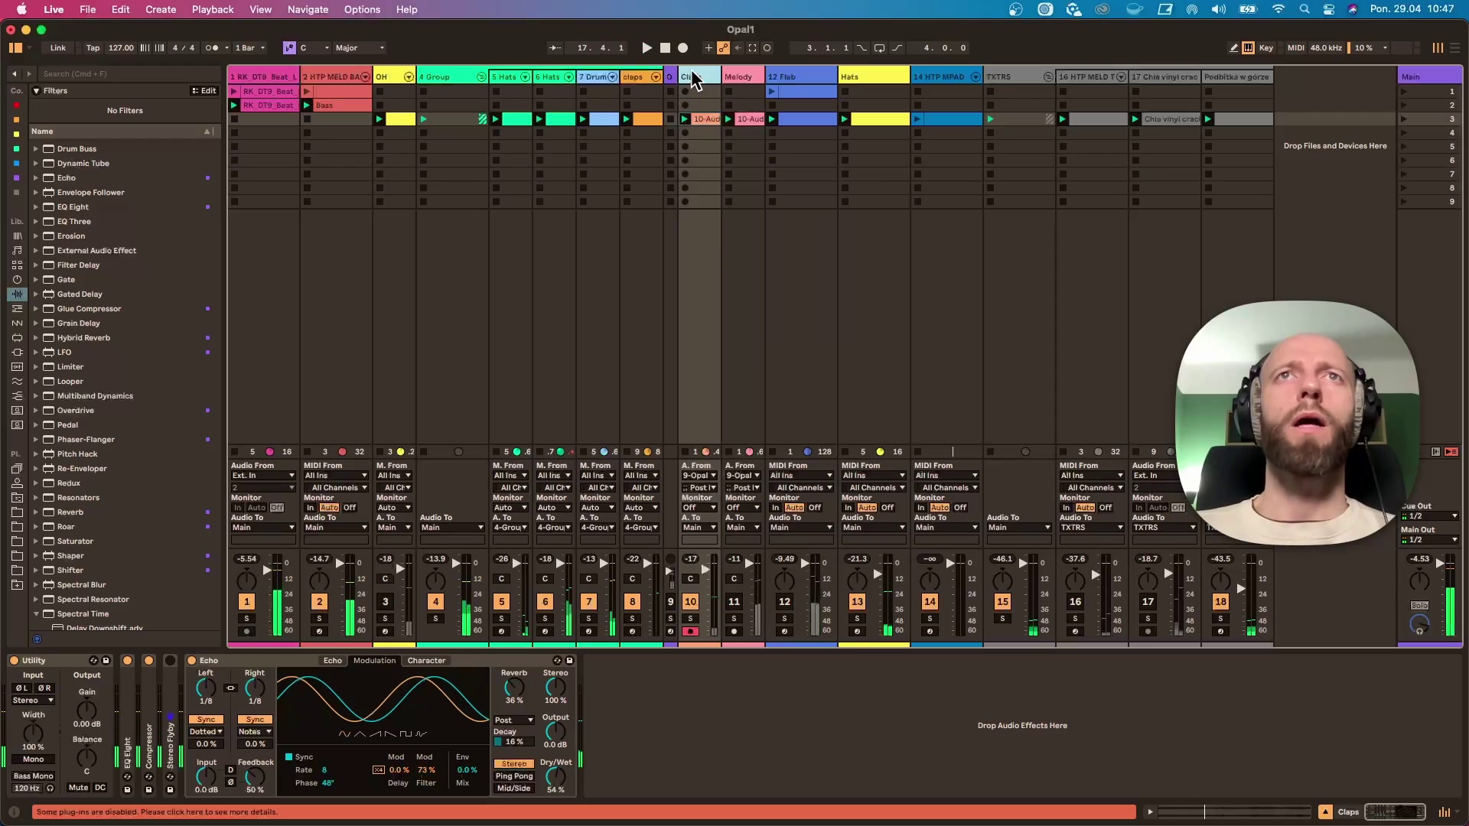
Step: Move the Claps track into the 4 Group just before the existing claps track, fold the group, and restart playback
left_click_drag(693, 79, 658, 94)
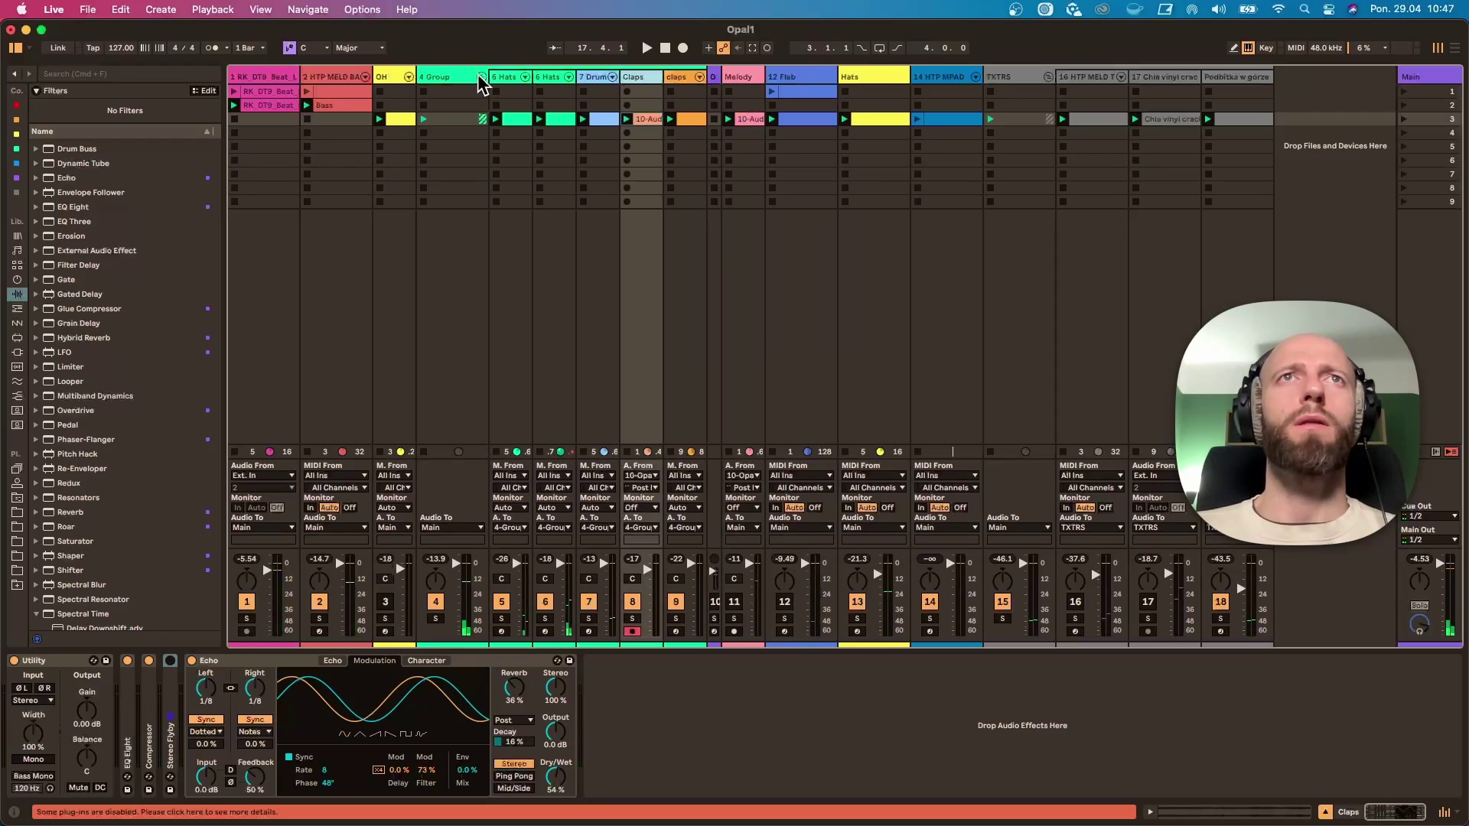
left_click(481, 77)
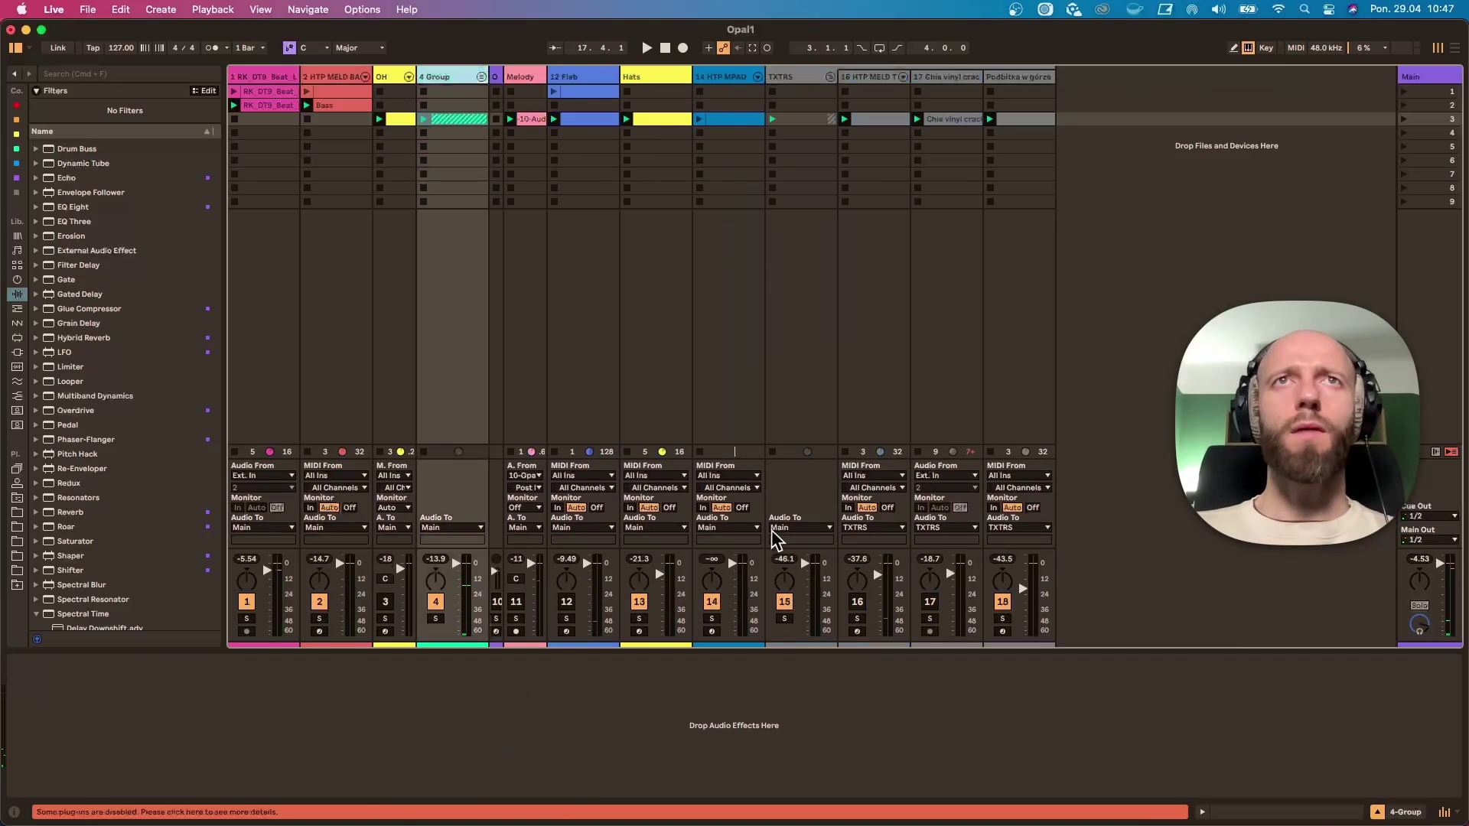
left_click(750, 329)
key("space")
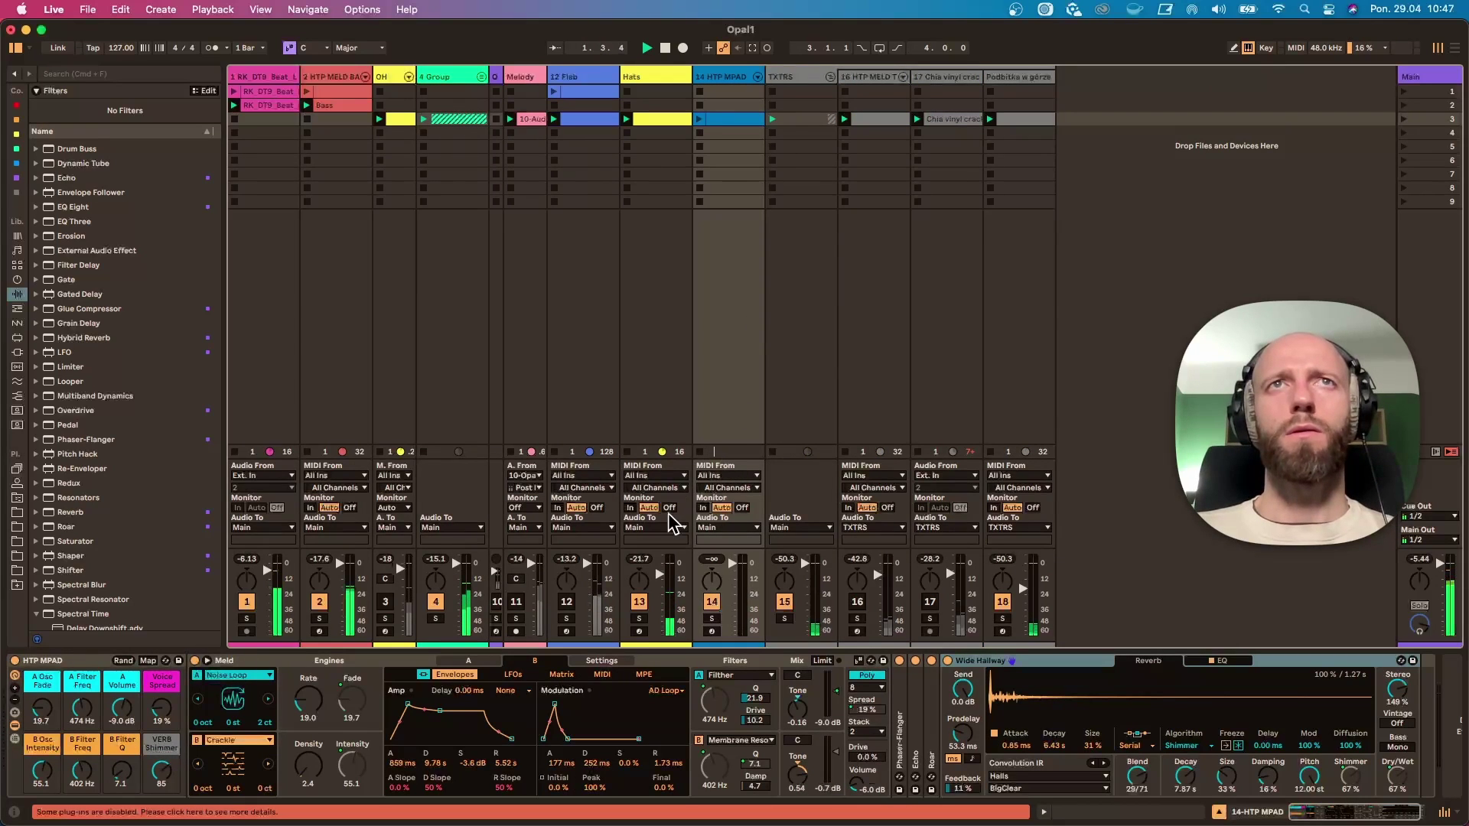
Step: Move the original claps track's clip down to scene 4, disarm the recorded Claps track, and launch the moved clip with the group folded again
left_click(481, 78)
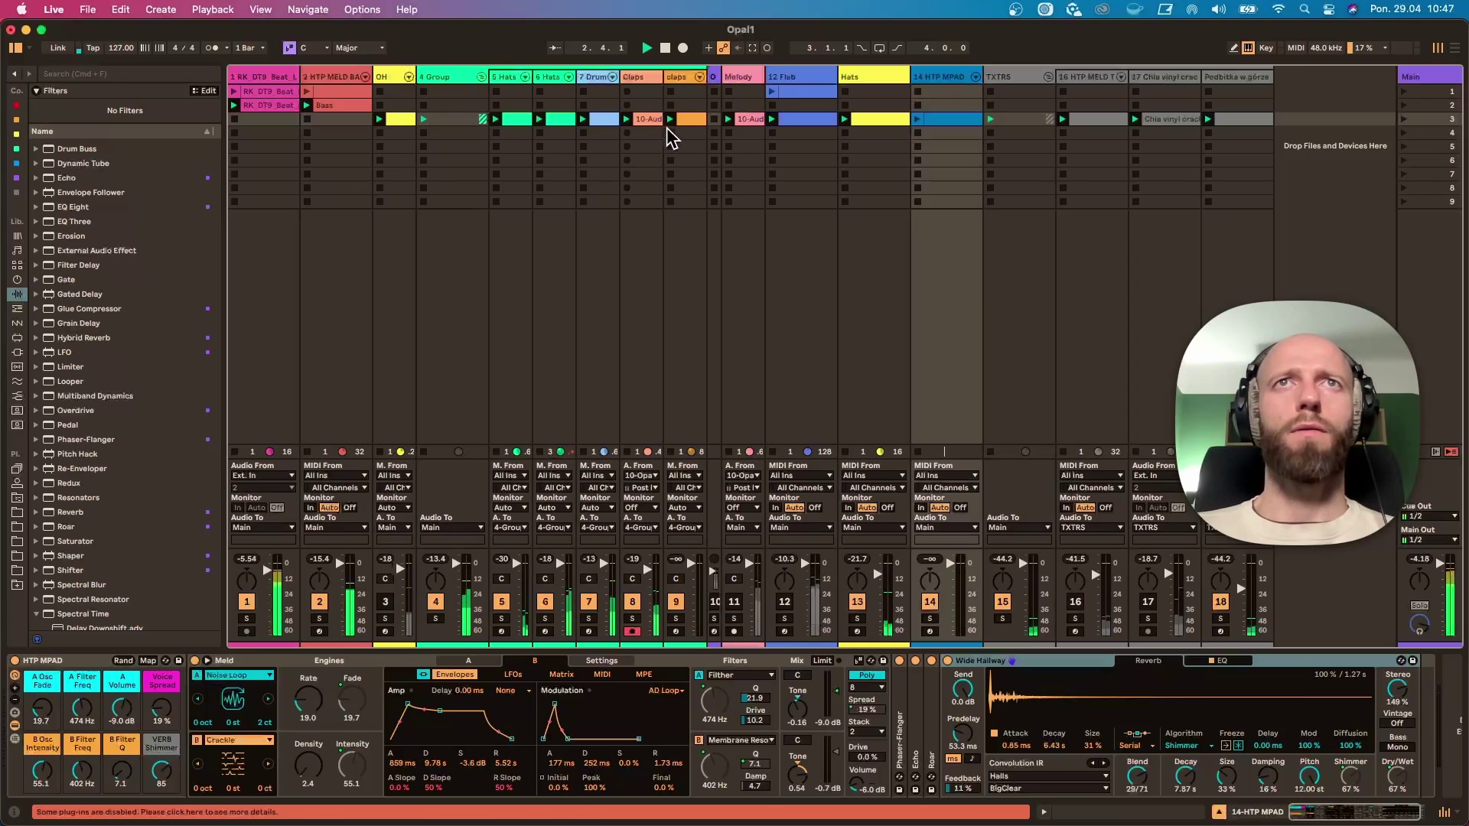
left_click_drag(683, 120, 679, 134)
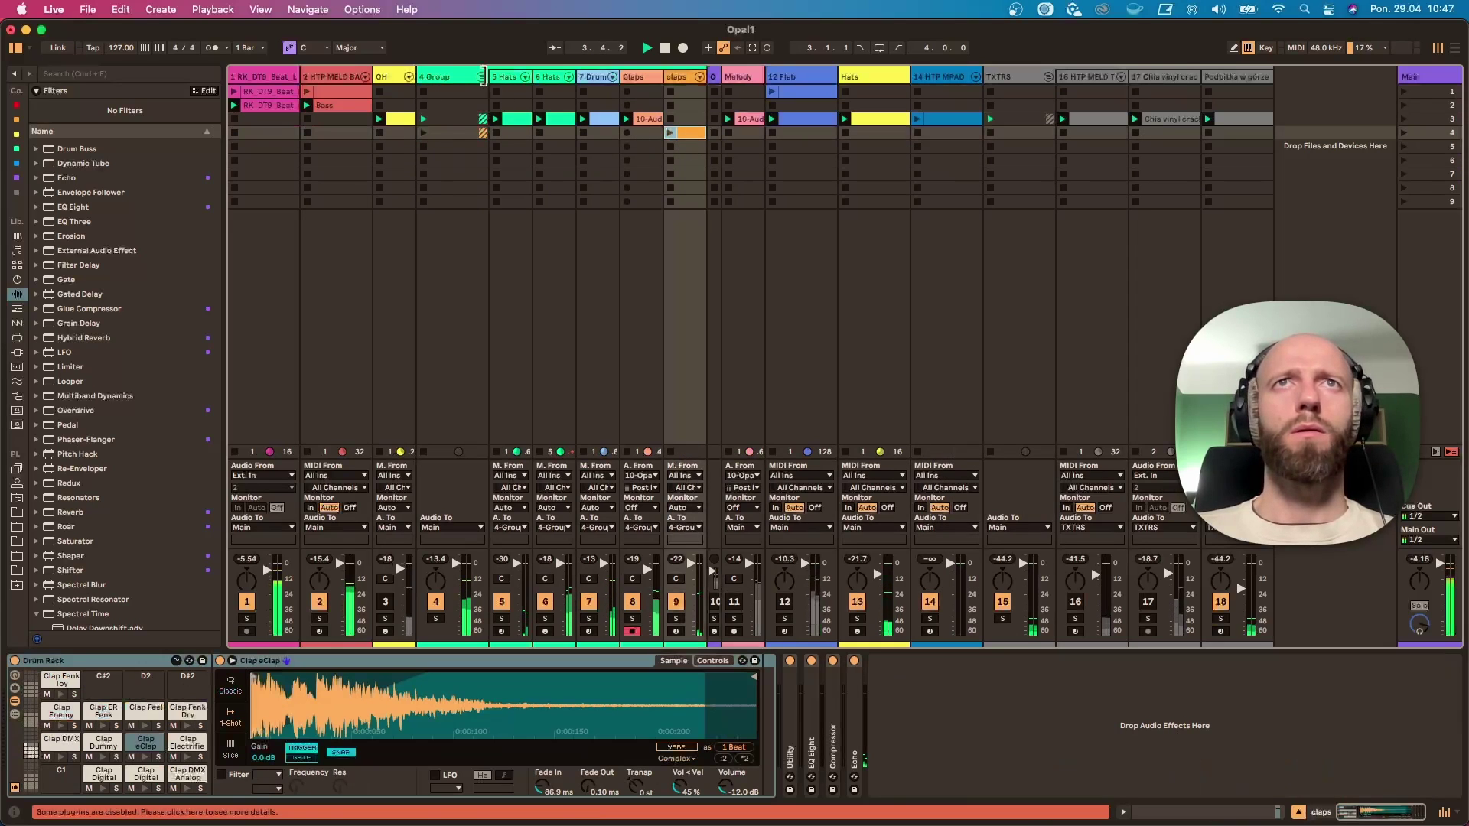
left_click(480, 77)
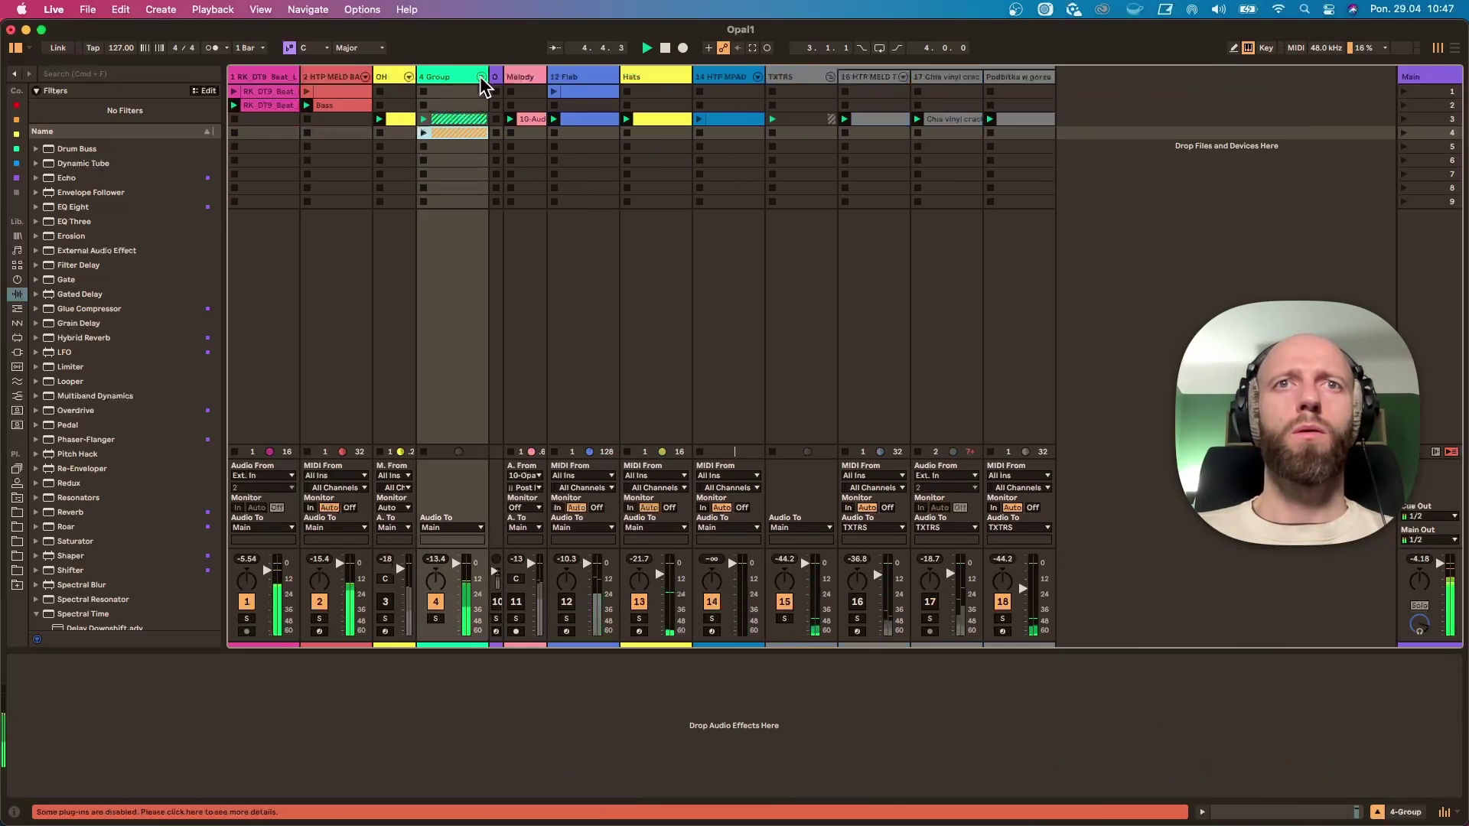
left_click(481, 77)
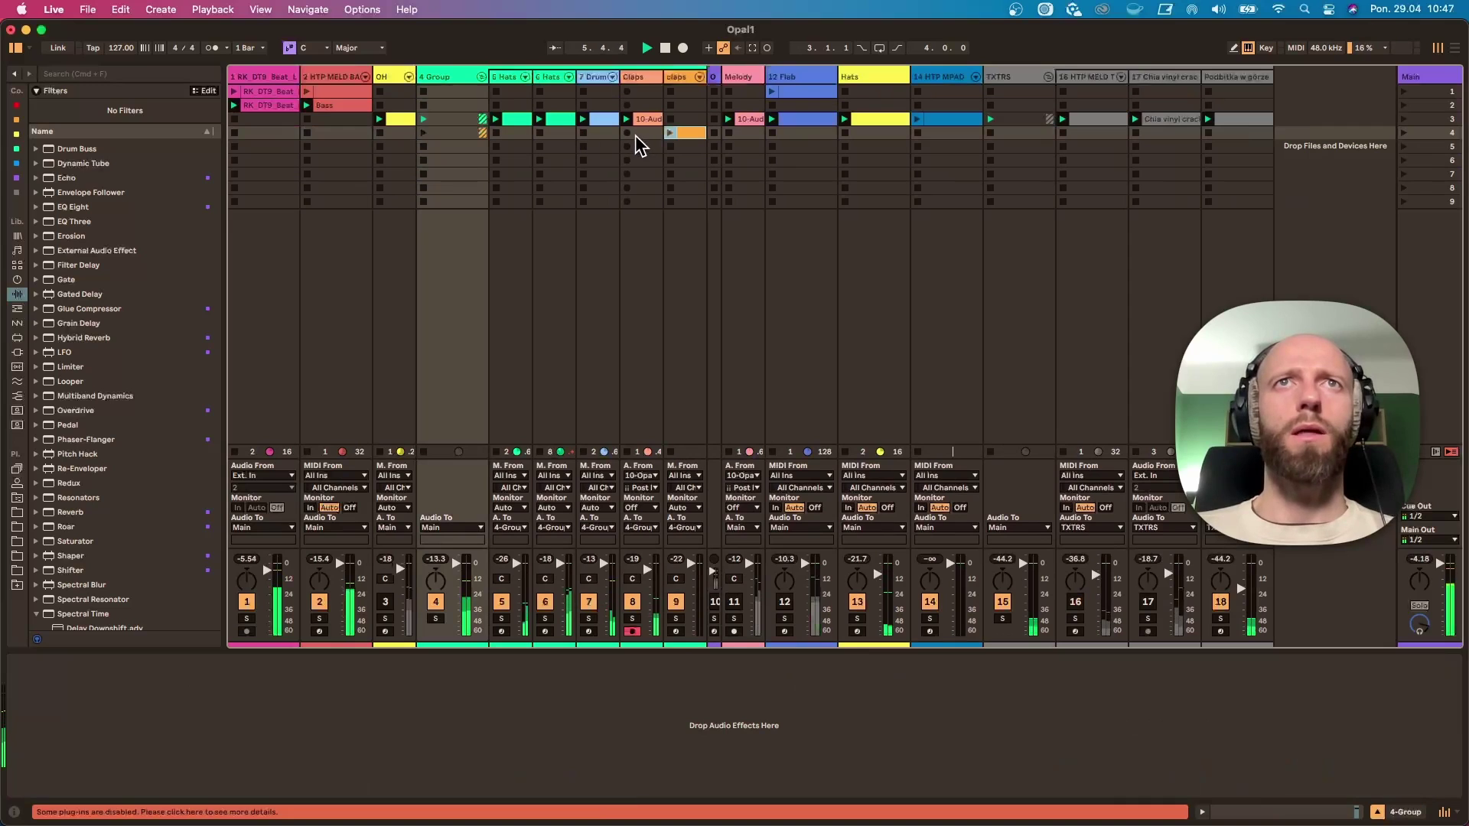
left_click(631, 632)
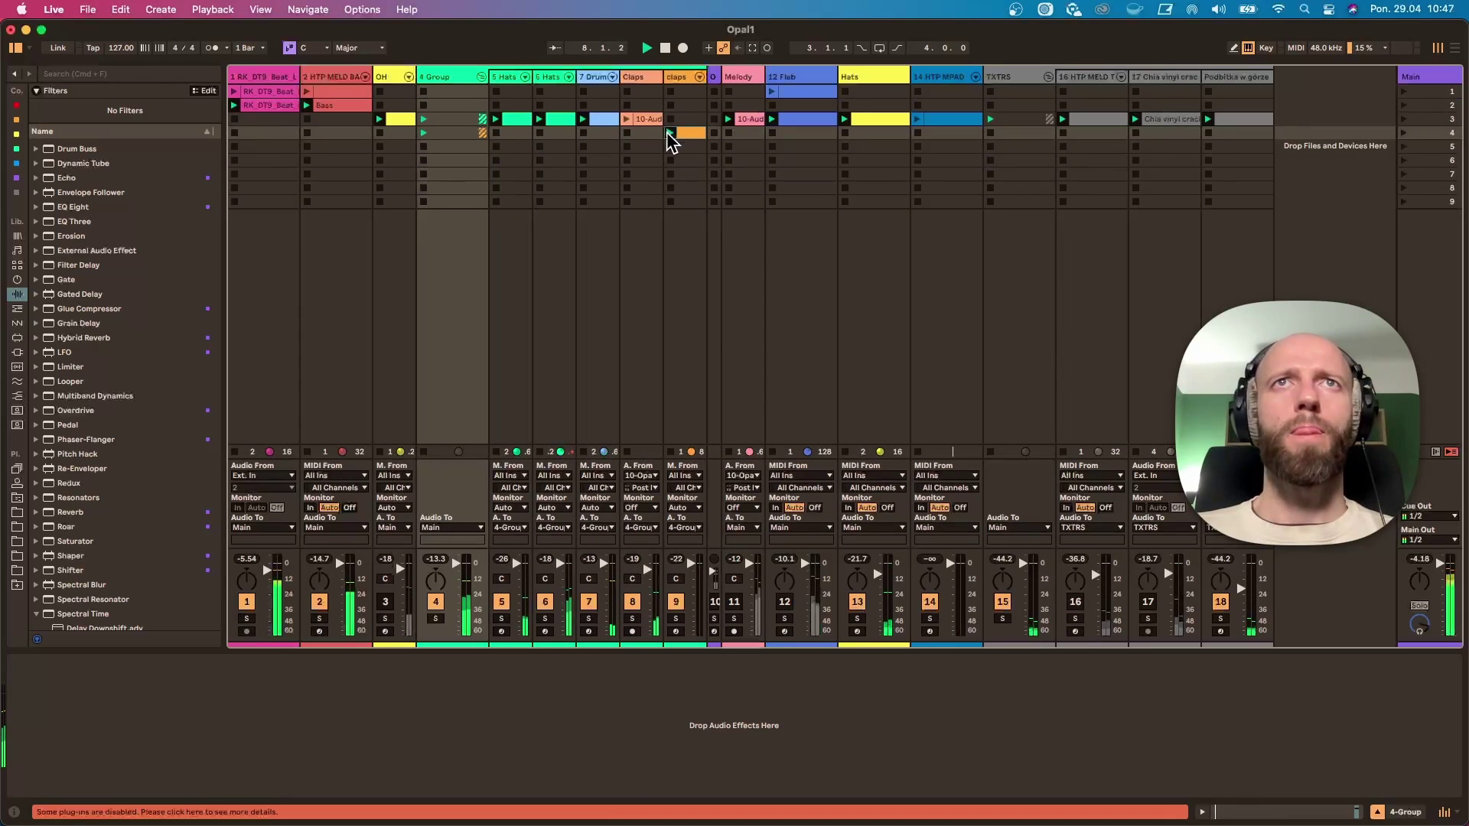
left_click(482, 78)
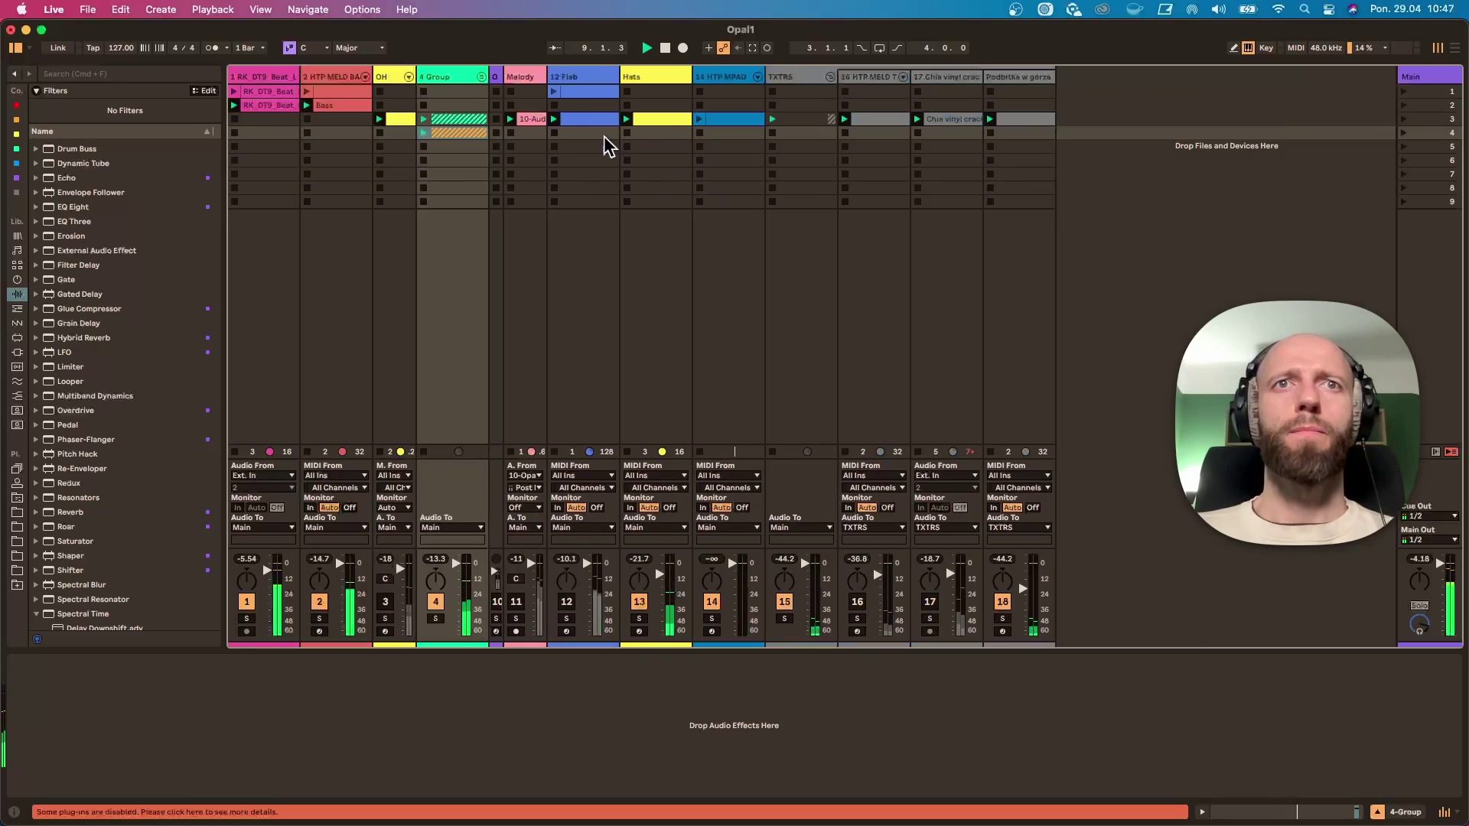
Step: Arm the 14 HTP MPAD track, activate the 17 Chia vinyl track, and fold the TXTRS group
left_click(571, 594)
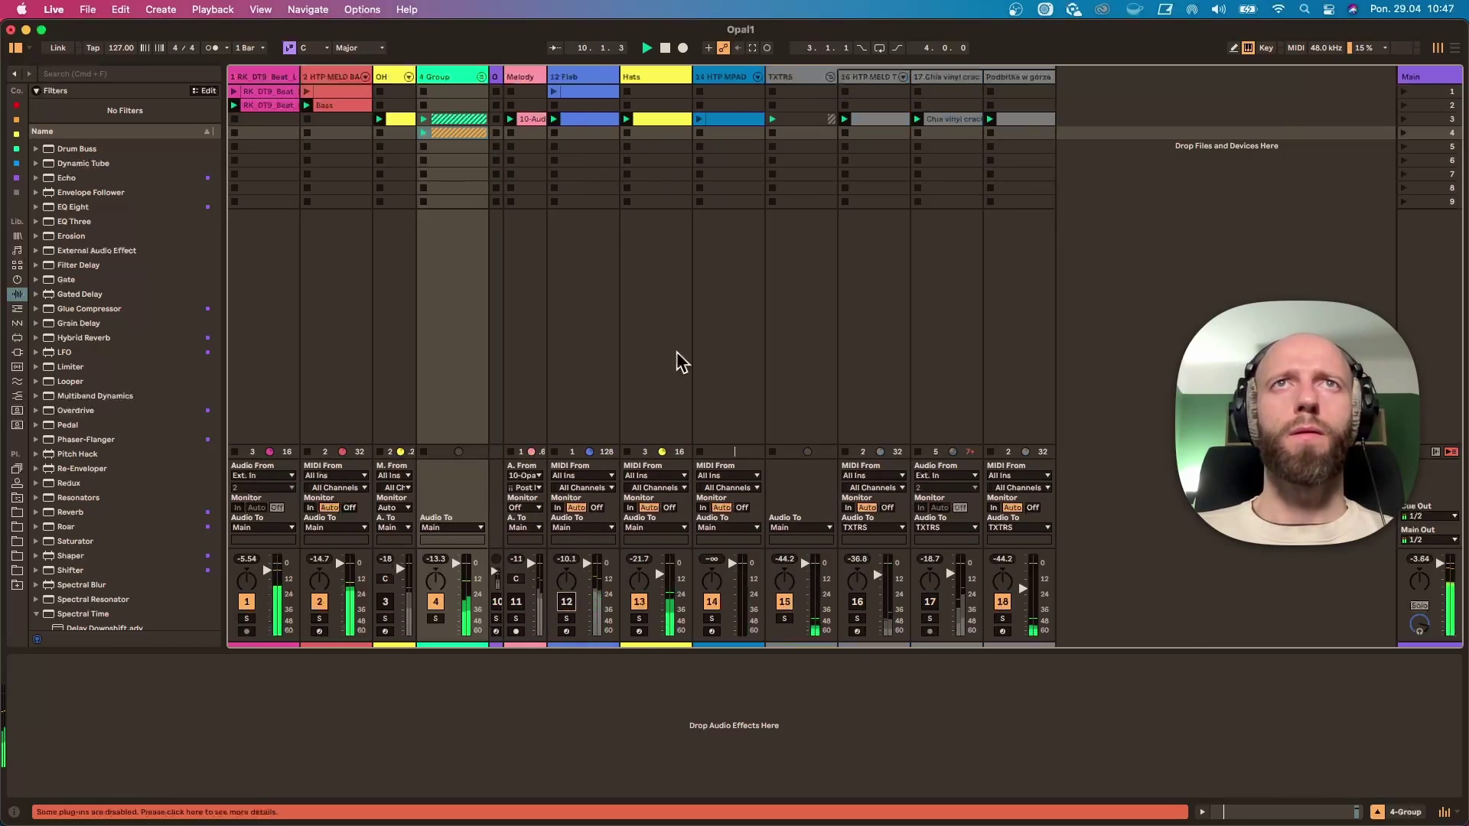
left_click(731, 320)
left_click(711, 631)
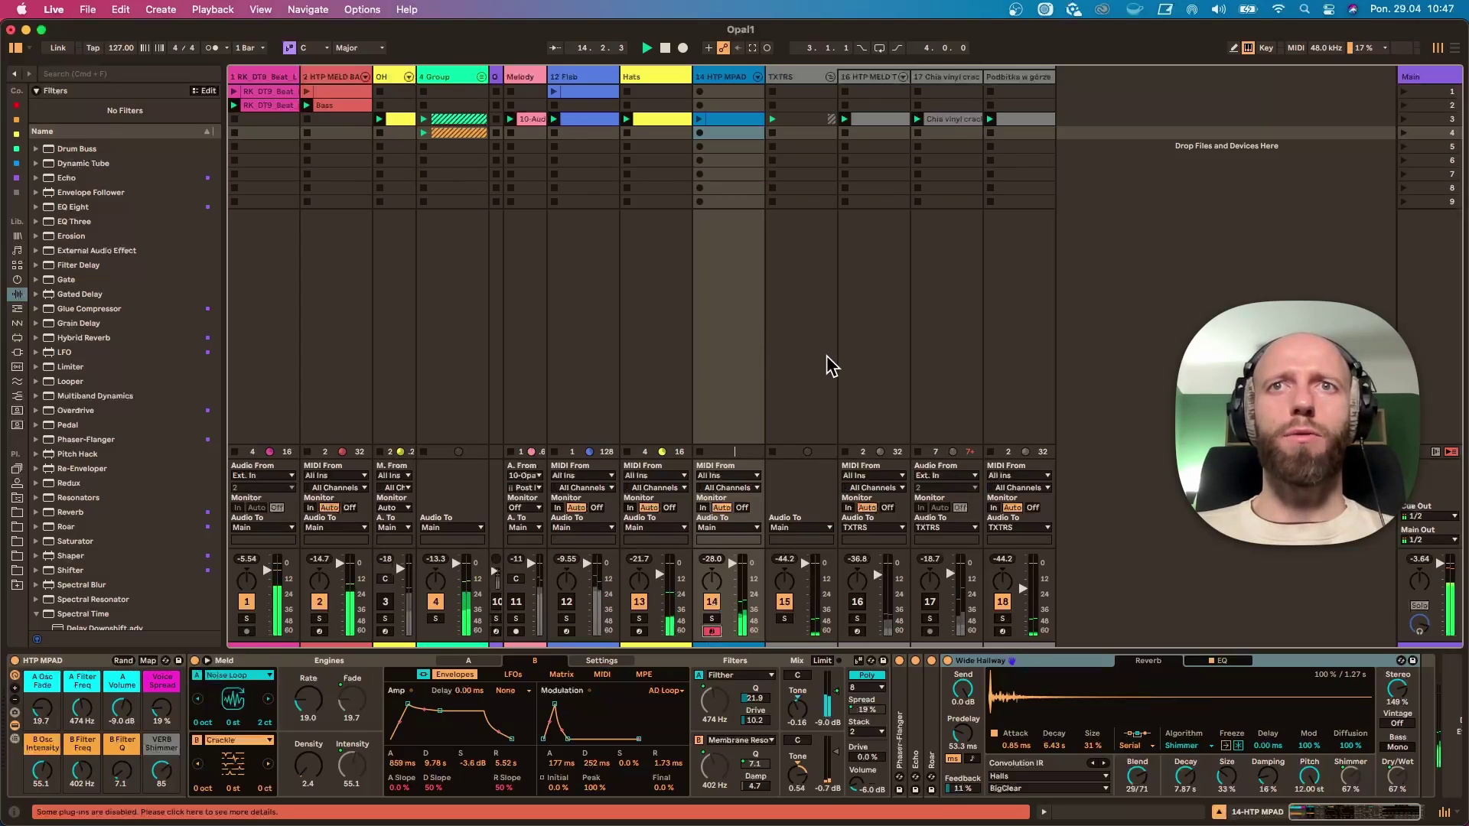
left_click(926, 604)
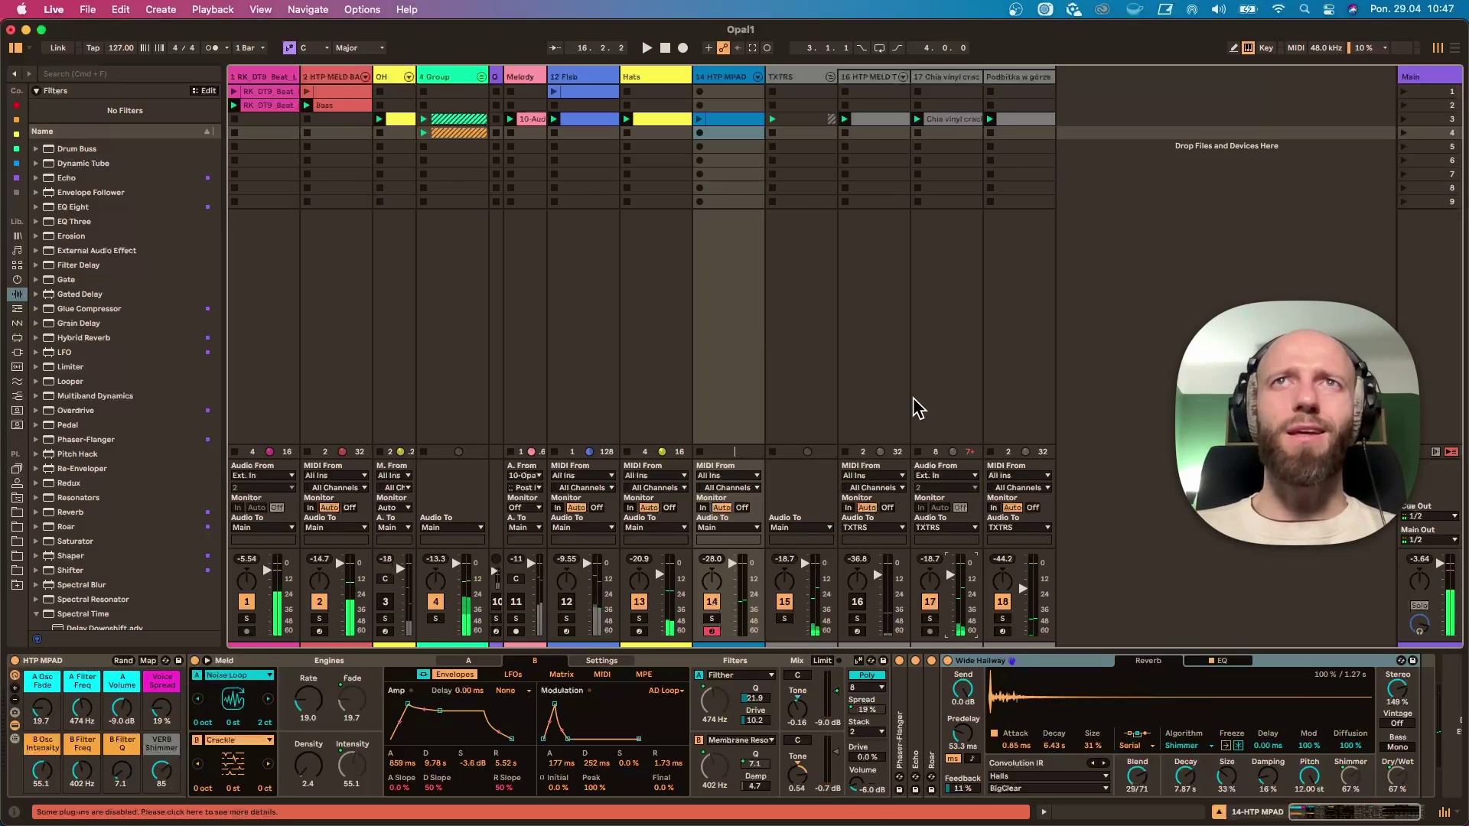
left_click(830, 77)
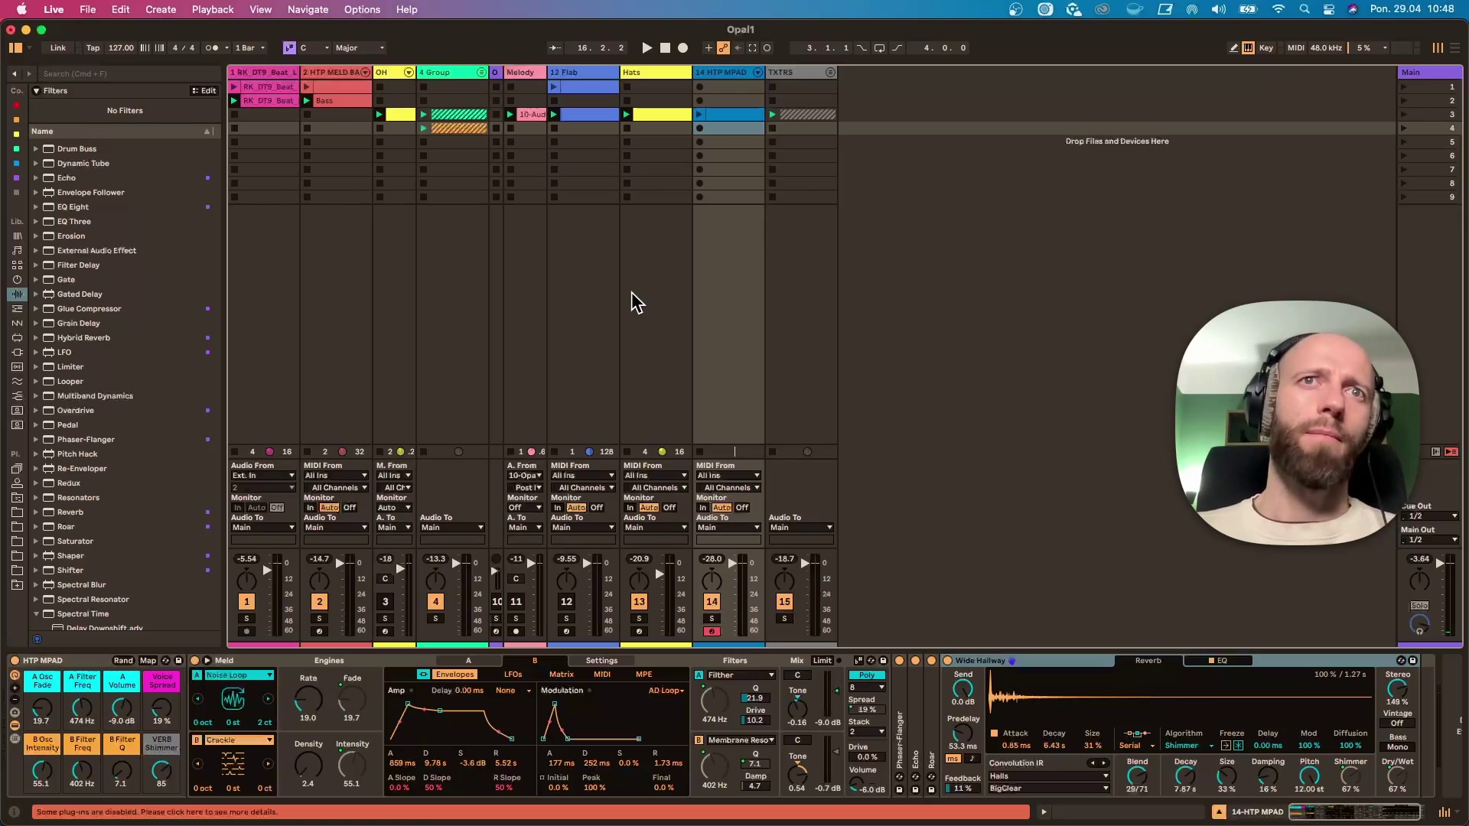
Step: Start playback, activate the Melody track, and audition the mix with the OH track switched on and off again
left_click(641, 343)
key("space")
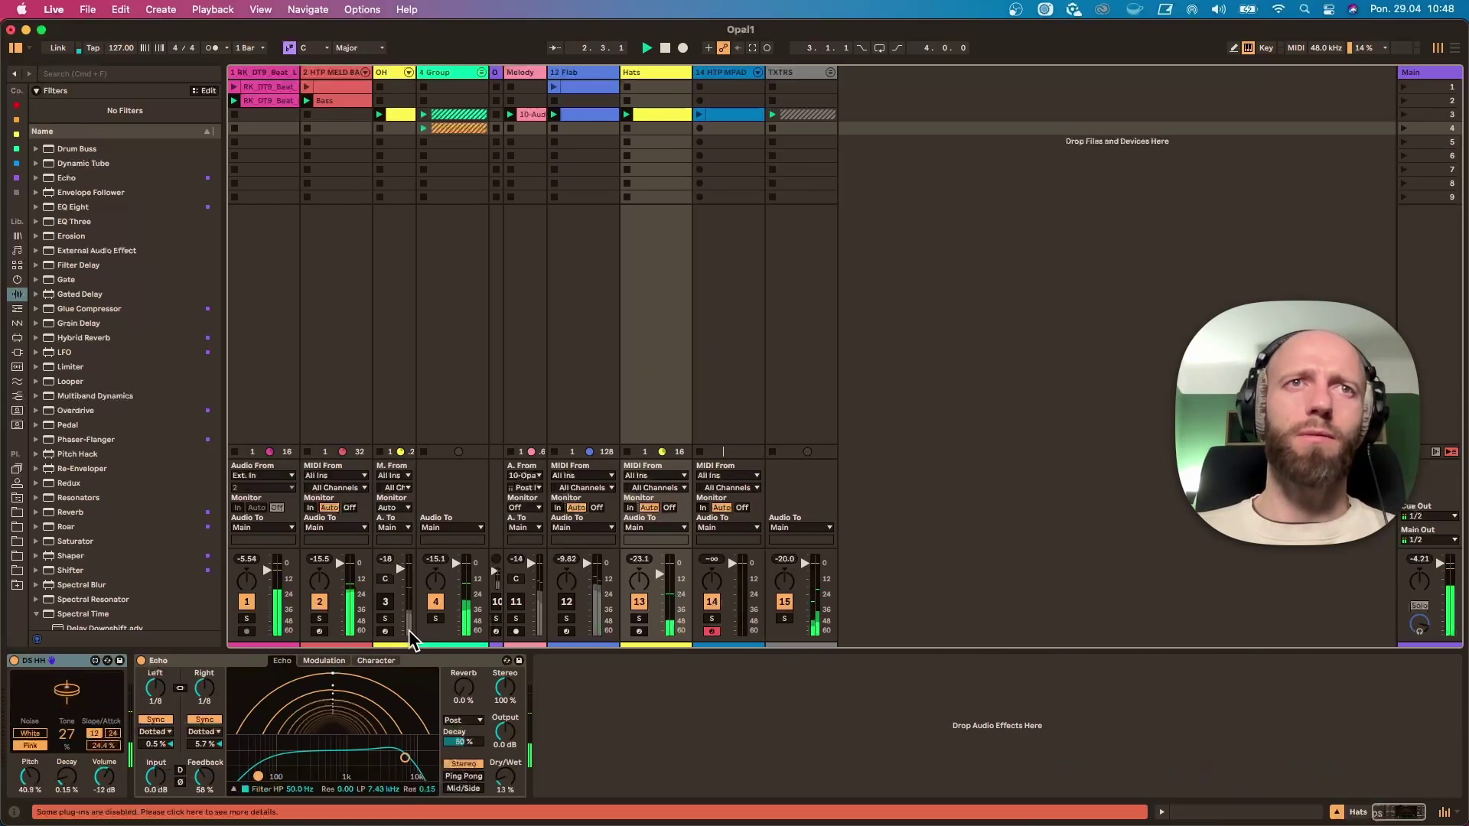
left_click(386, 602)
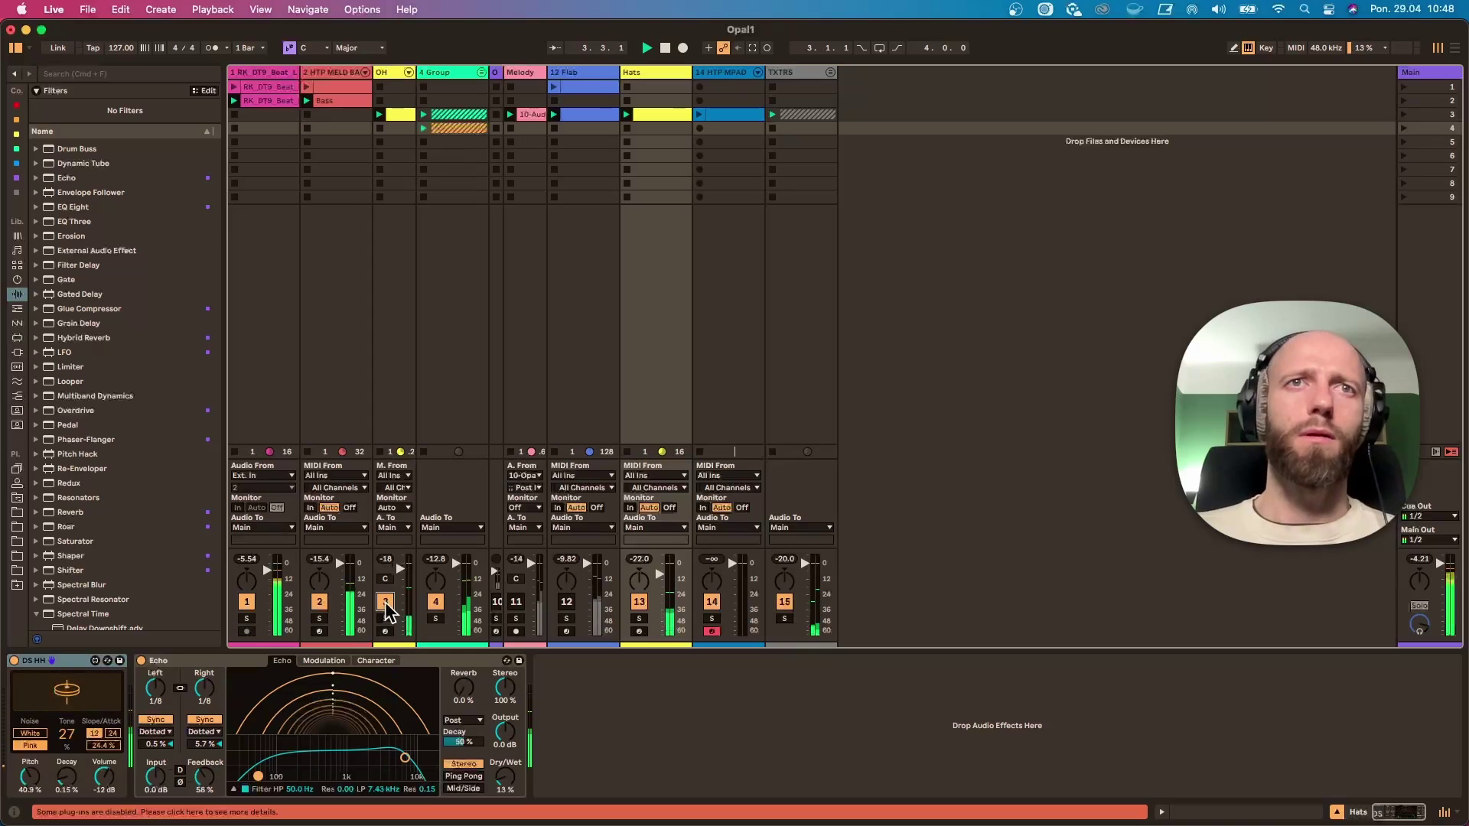
left_click(516, 602)
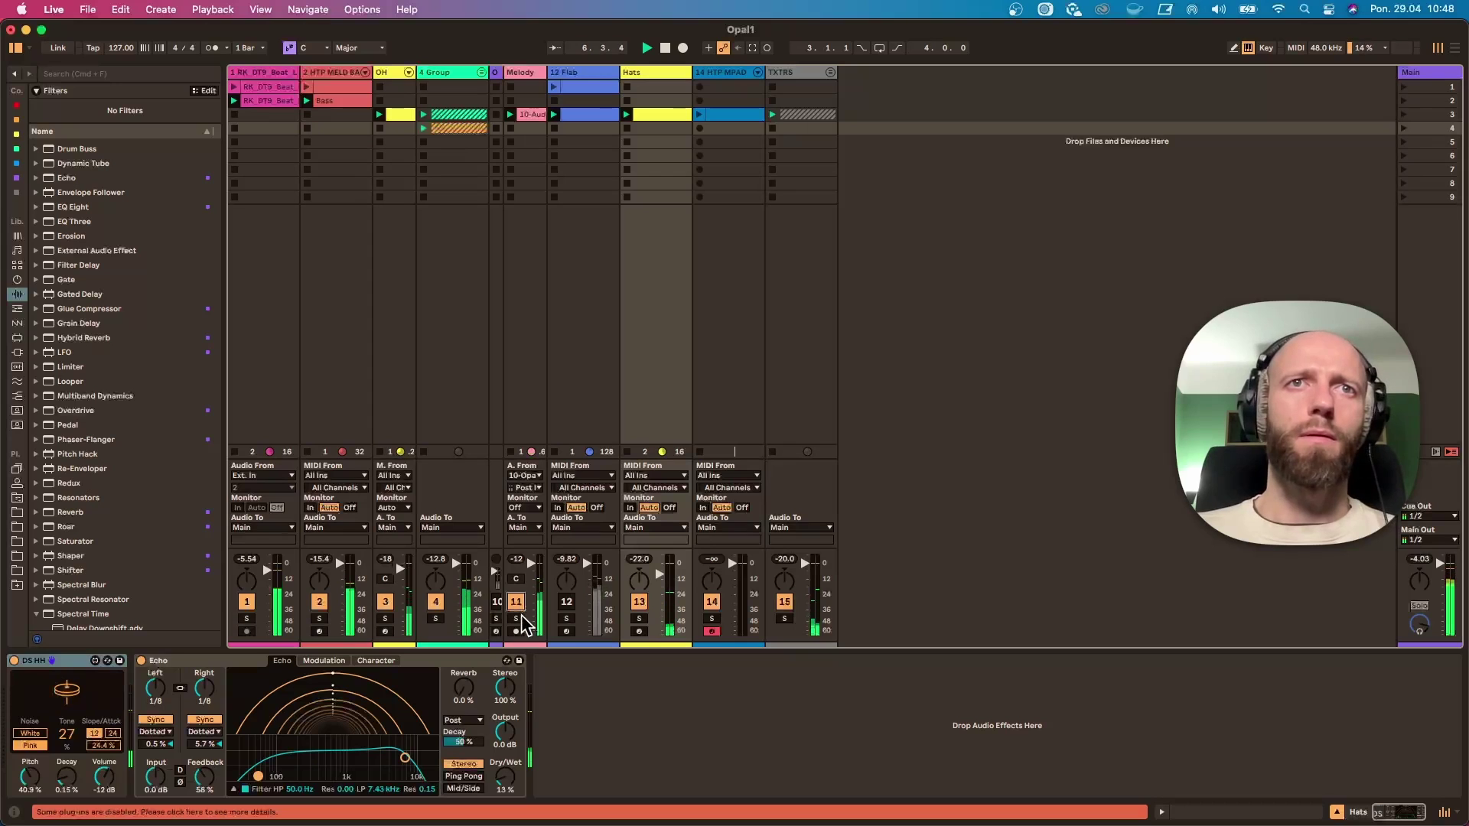
left_click(386, 604)
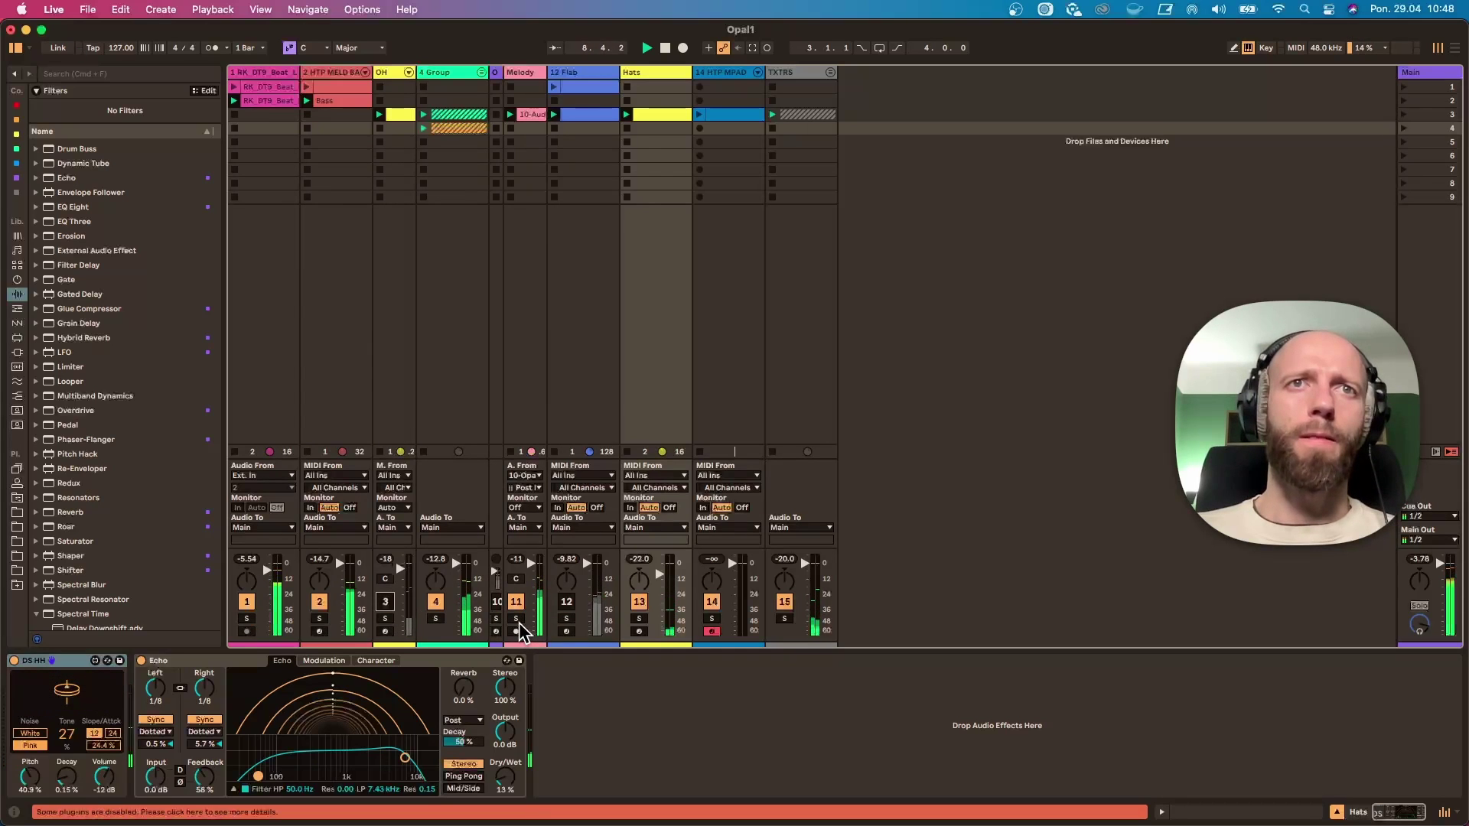
Step: Open the Melody track's scene 3 clip and reduce the height of the clip editor
left_click(533, 115)
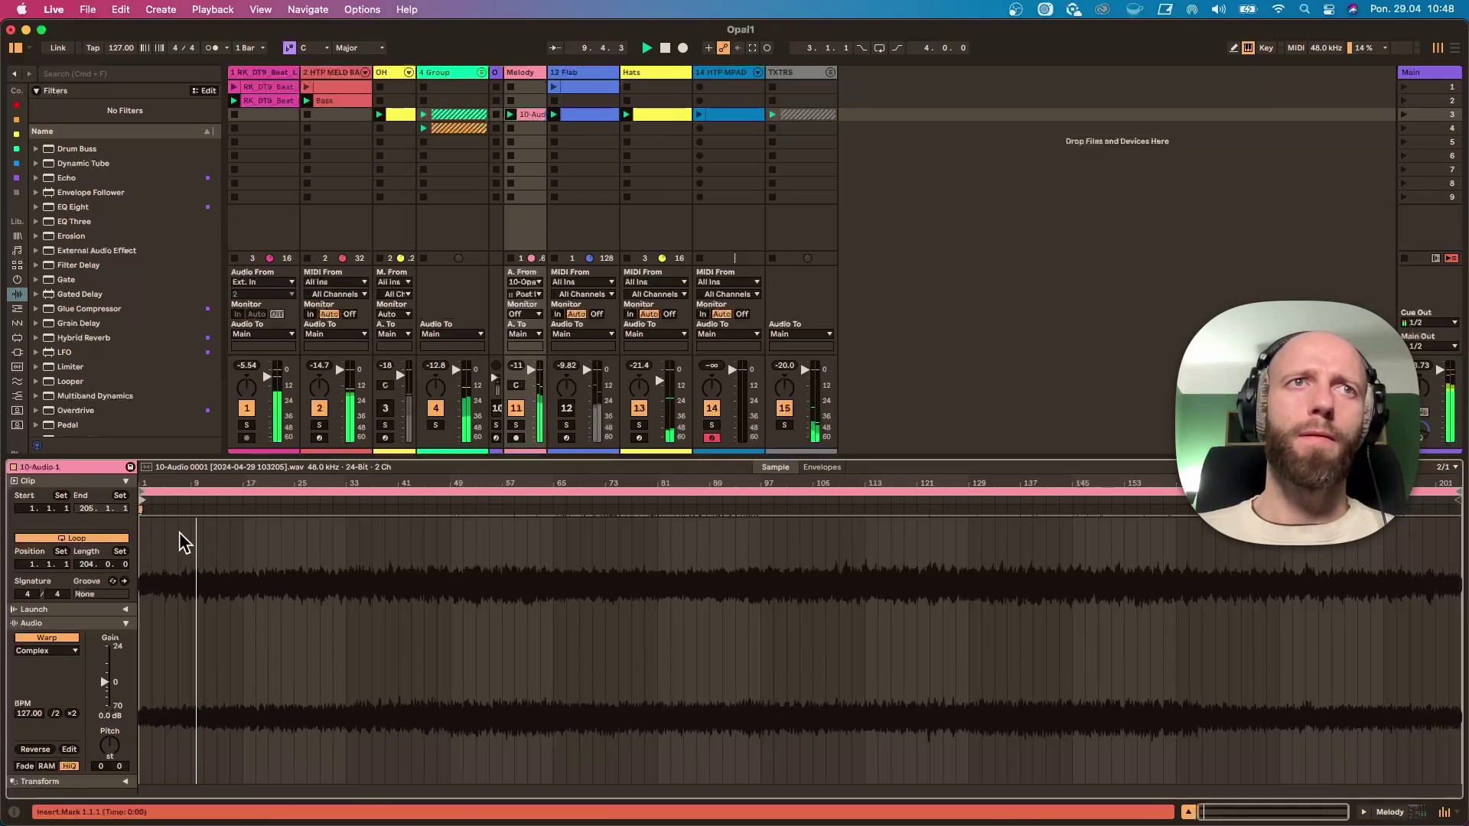
mouse_move(149, 505)
left_mouse_down()
mouse_move(644, 511)
mouse_move(927, 566)
mouse_move(1382, 584)
mouse_move(605, 579)
mouse_move(134, 596)
left_mouse_up()
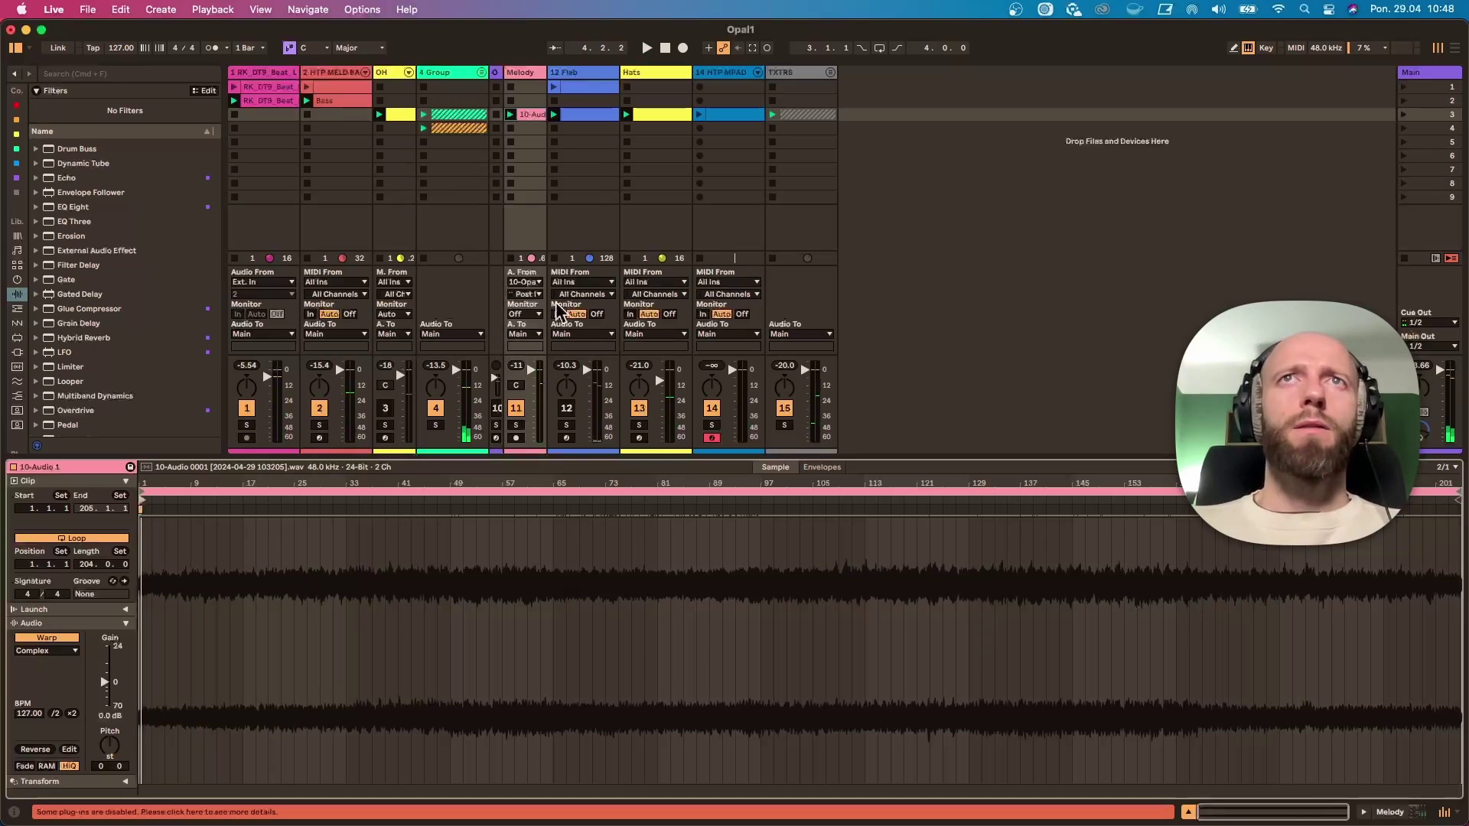
left_click_drag(557, 457, 521, 567)
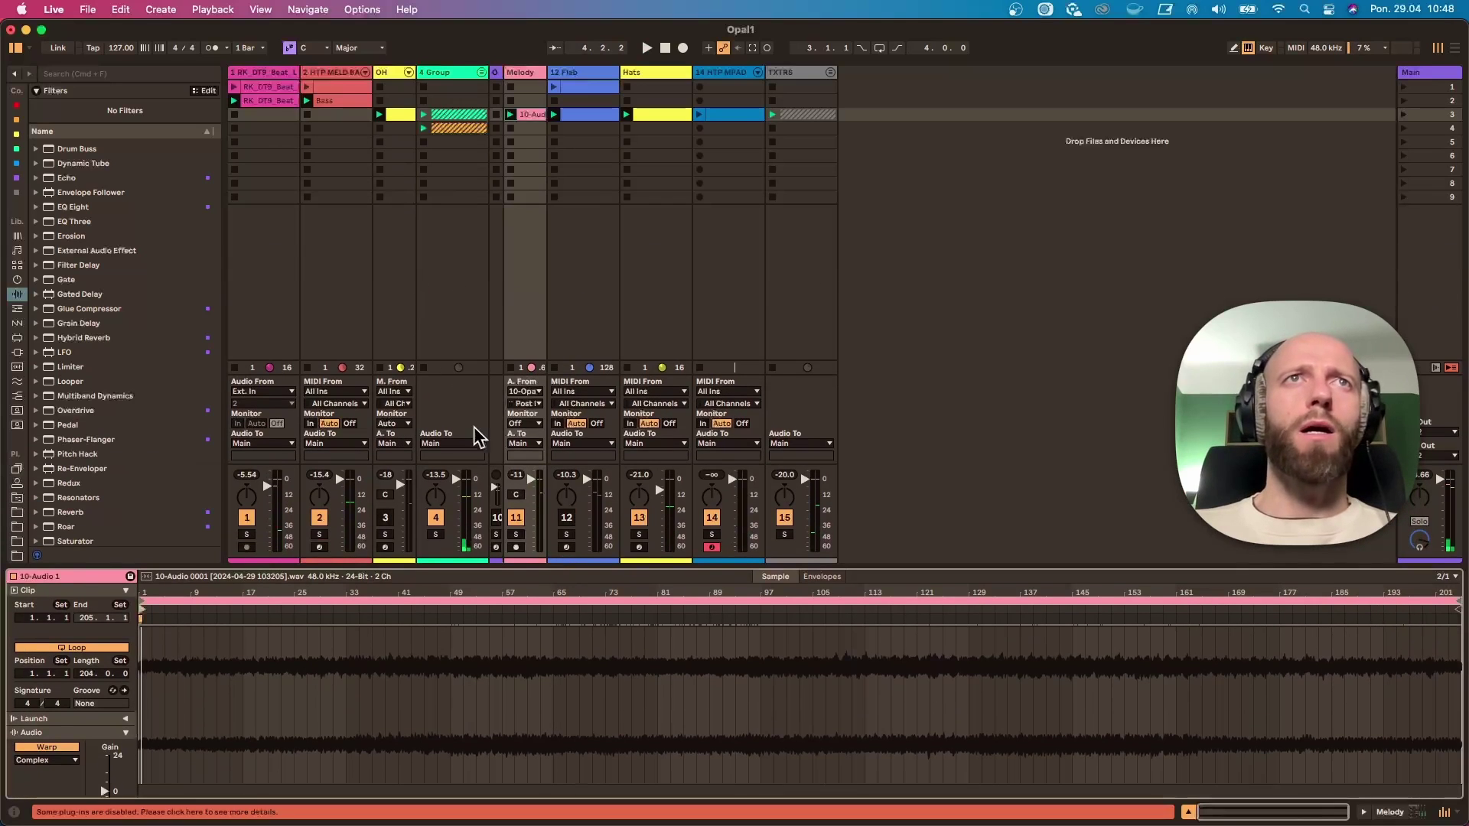
Step: Rename the scene 2 bass clip Bass 2 and copy it into the scene 3 slot below
left_click(328, 102)
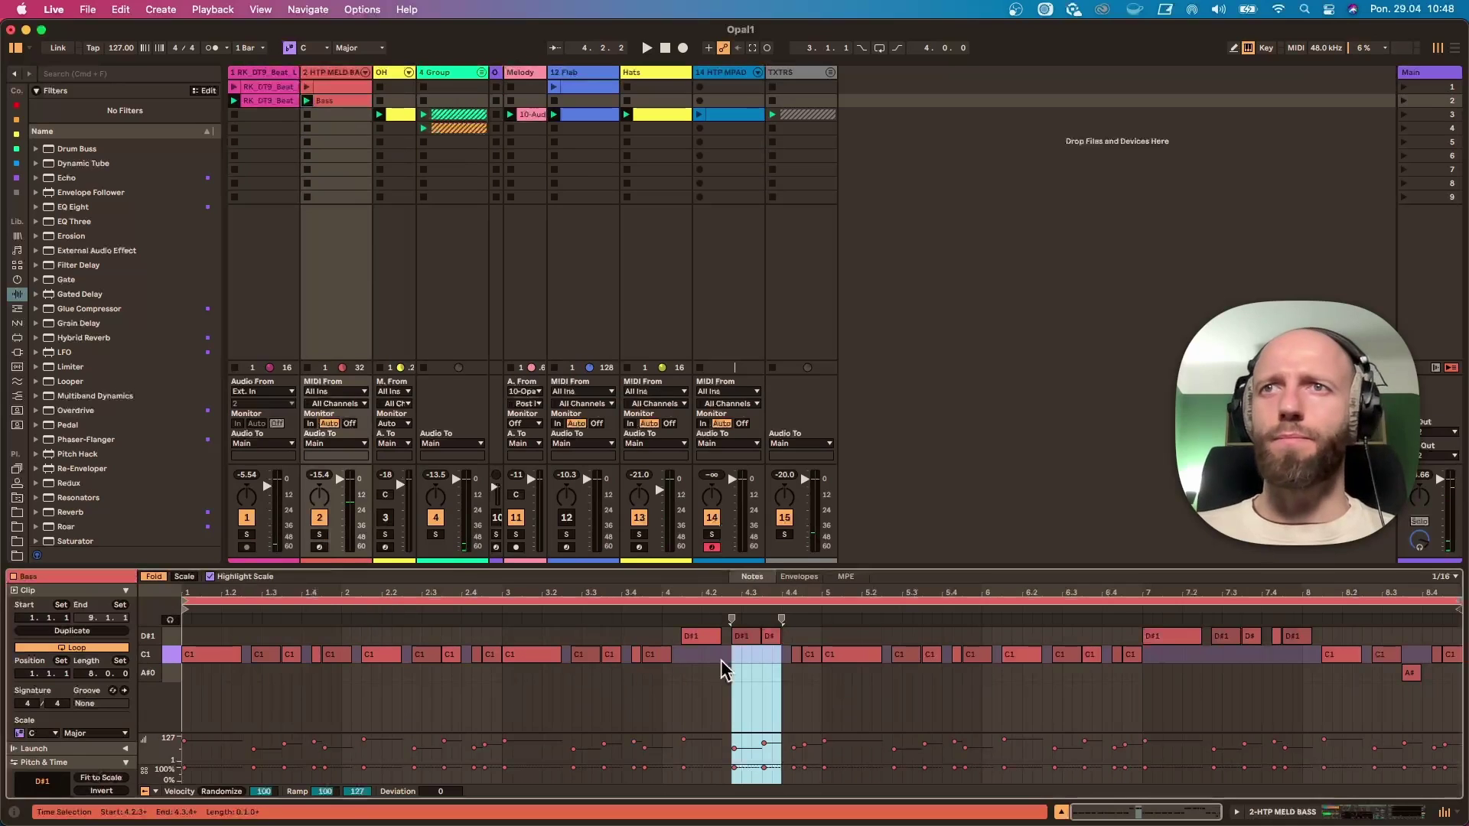
left_click(331, 103)
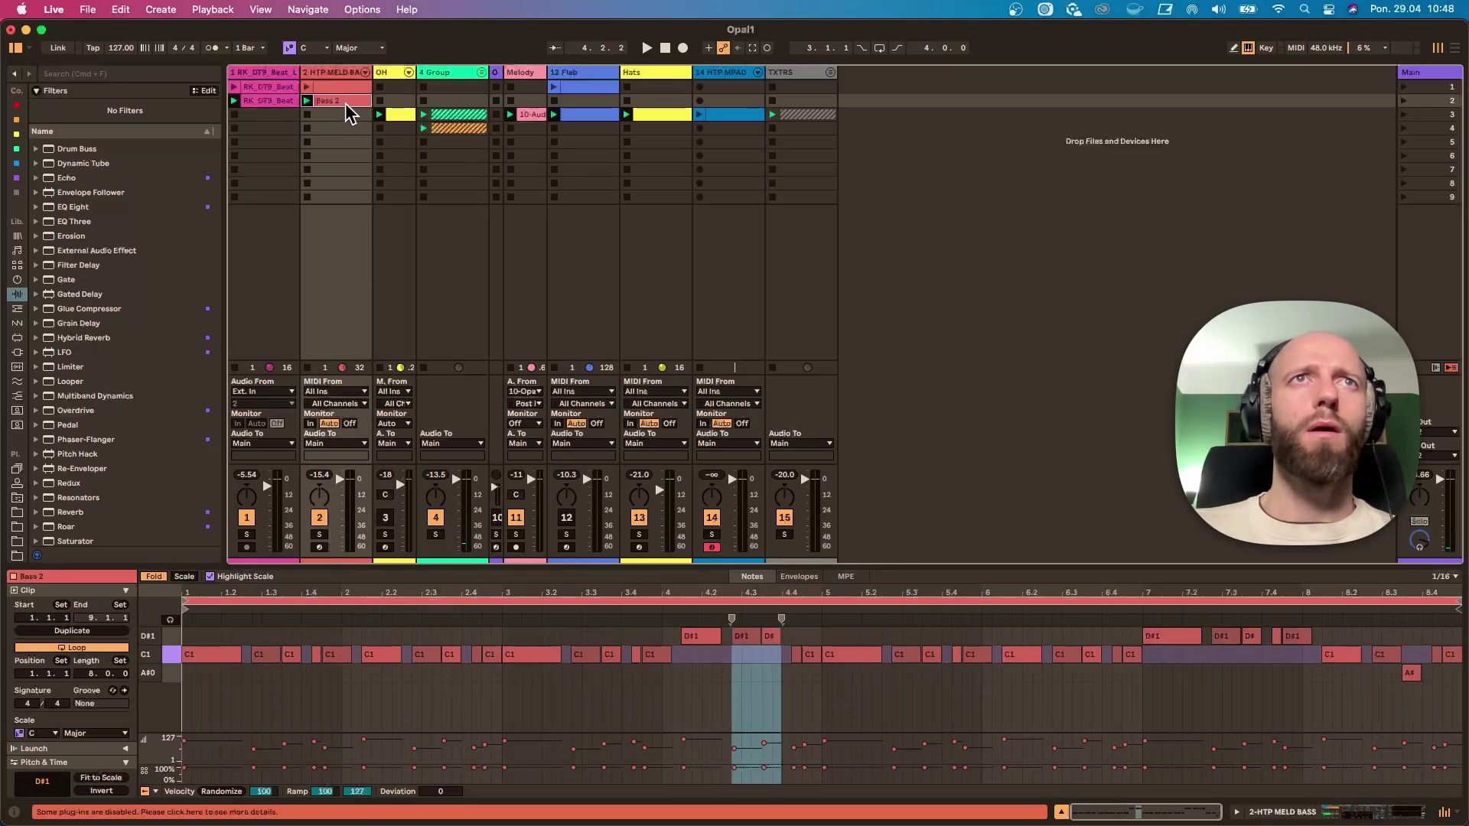
left_click_drag(346, 103, 346, 117)
Step: Rename the scene 2 bass clip Bass 1
left_click(331, 102)
key("super+r")
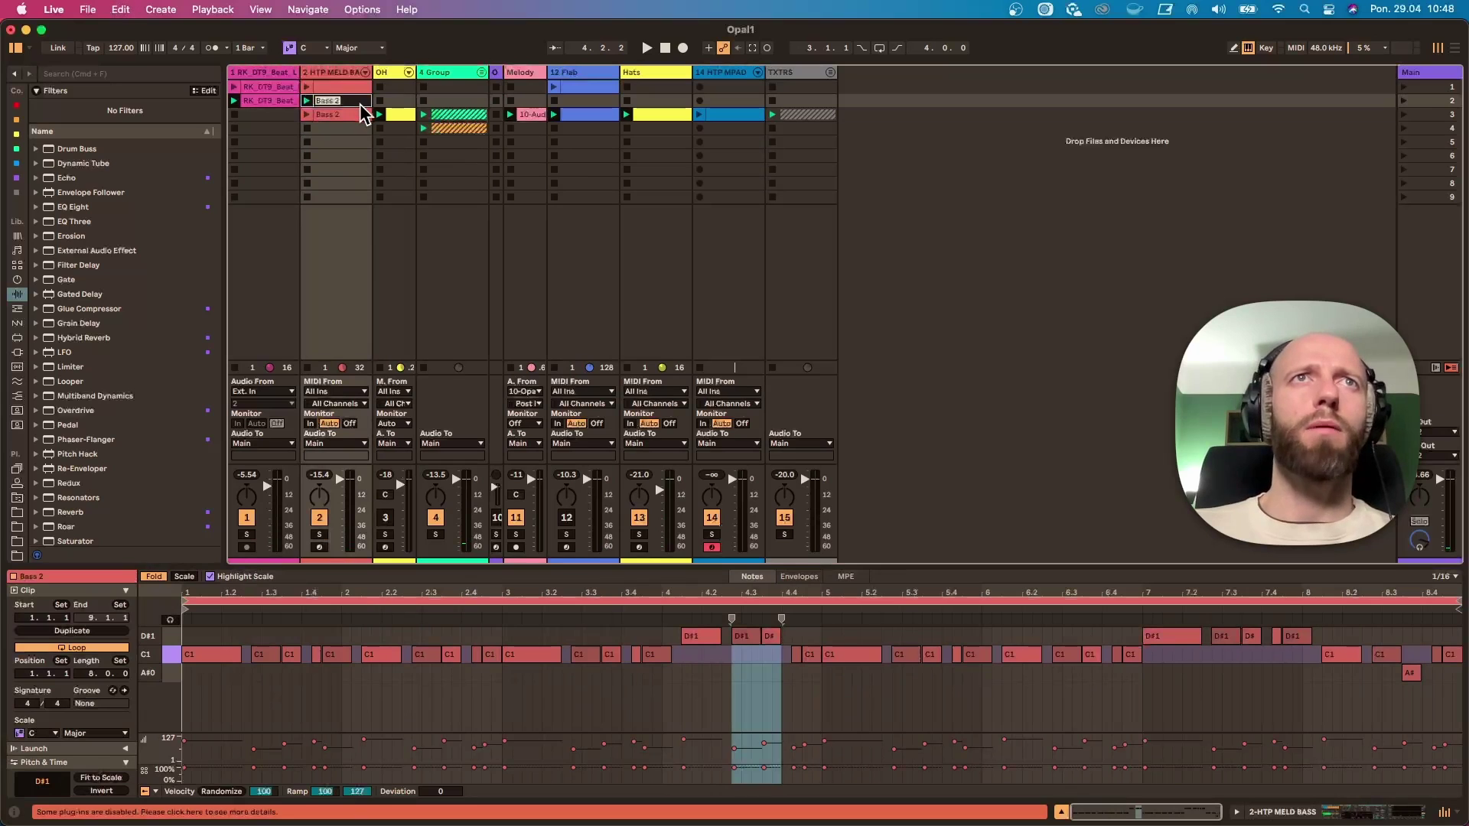
type("Bass 1")
key("Return")
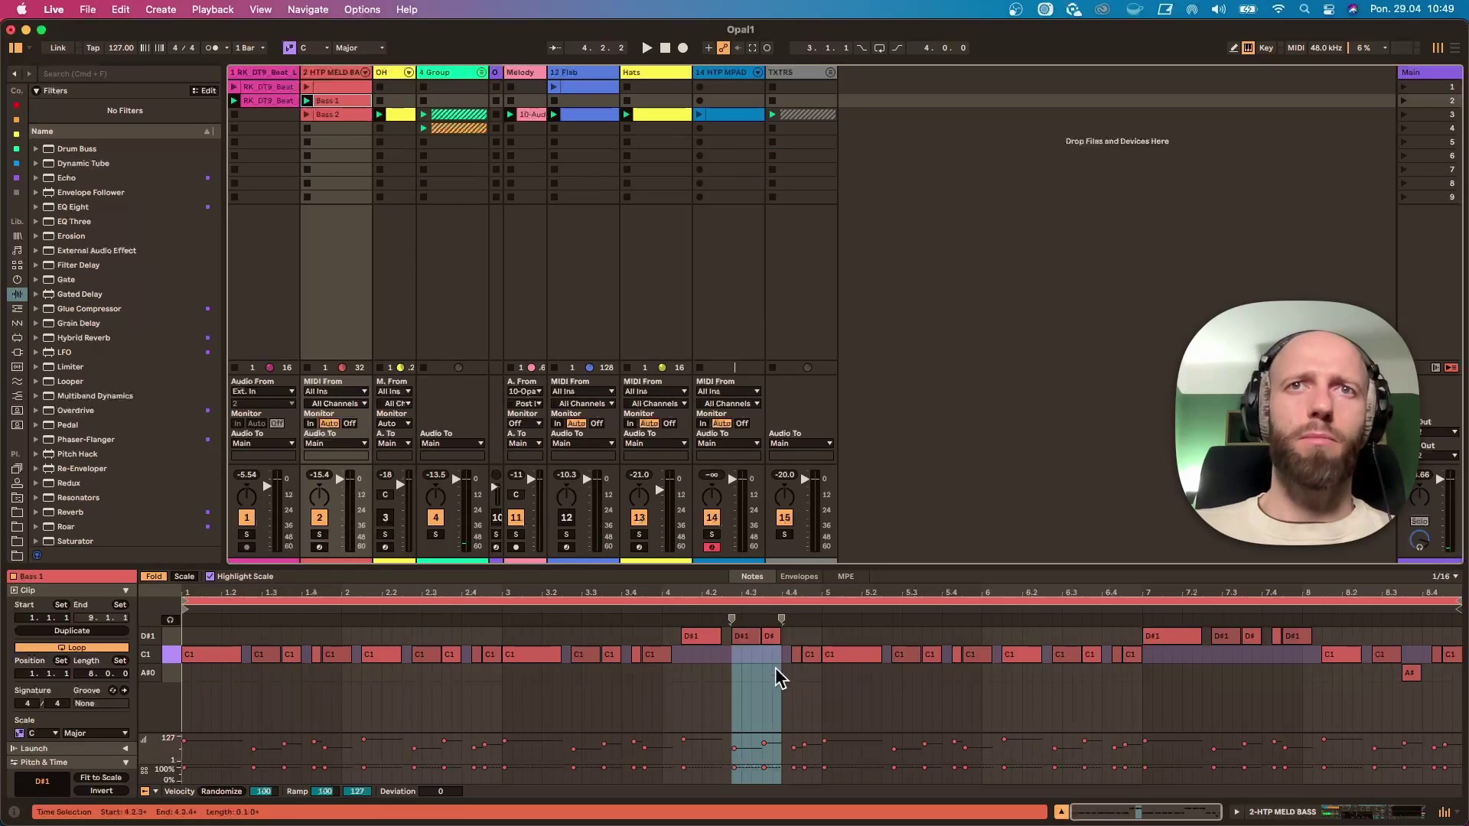
Step: Transpose the D#1 notes in bars 4 and 7 and the A#0 note in bar 8 of Bass 1 to C1
left_click_drag(778, 668, 696, 653)
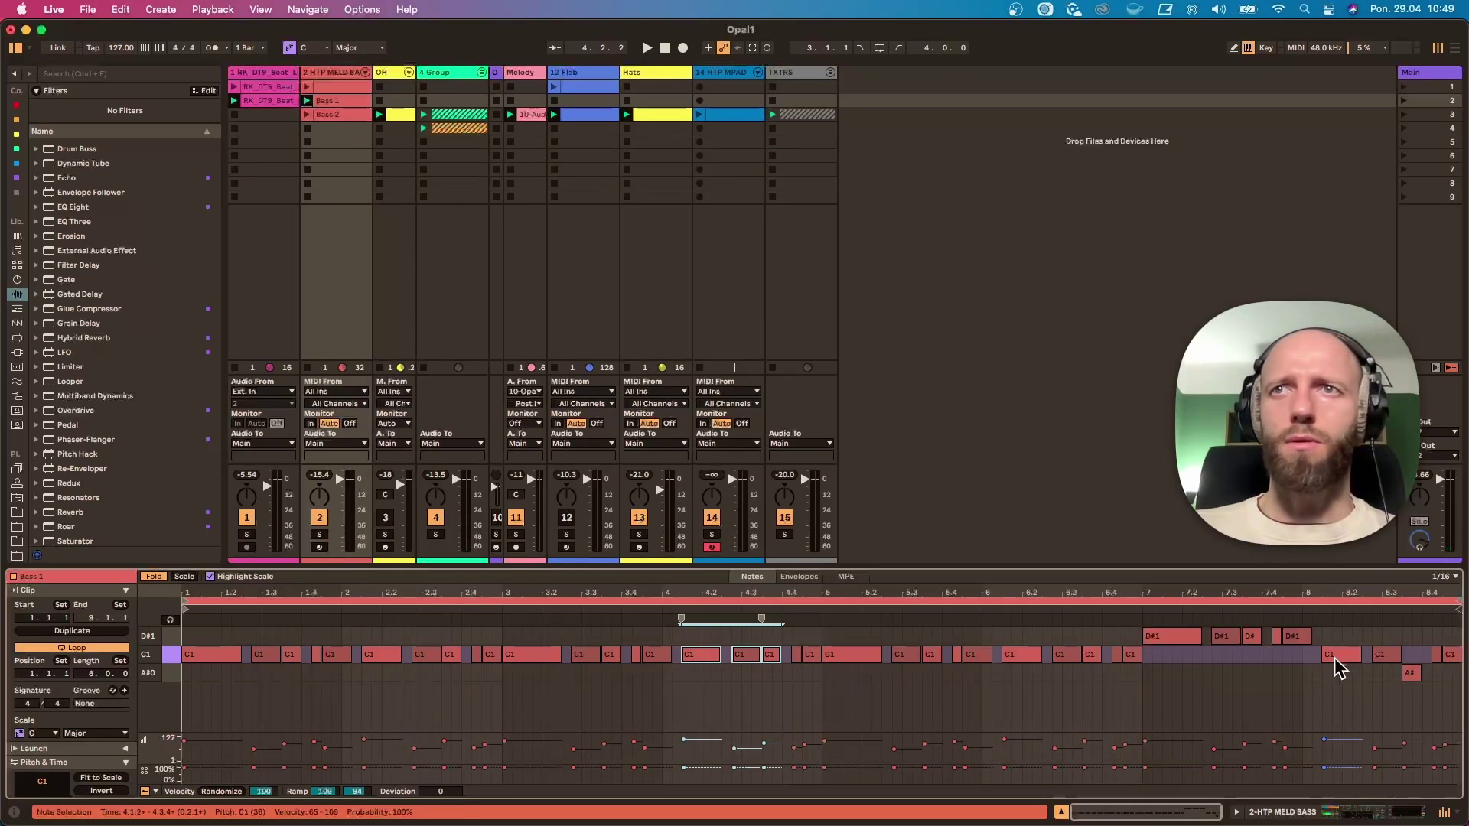
left_click_drag(1315, 663, 1169, 657)
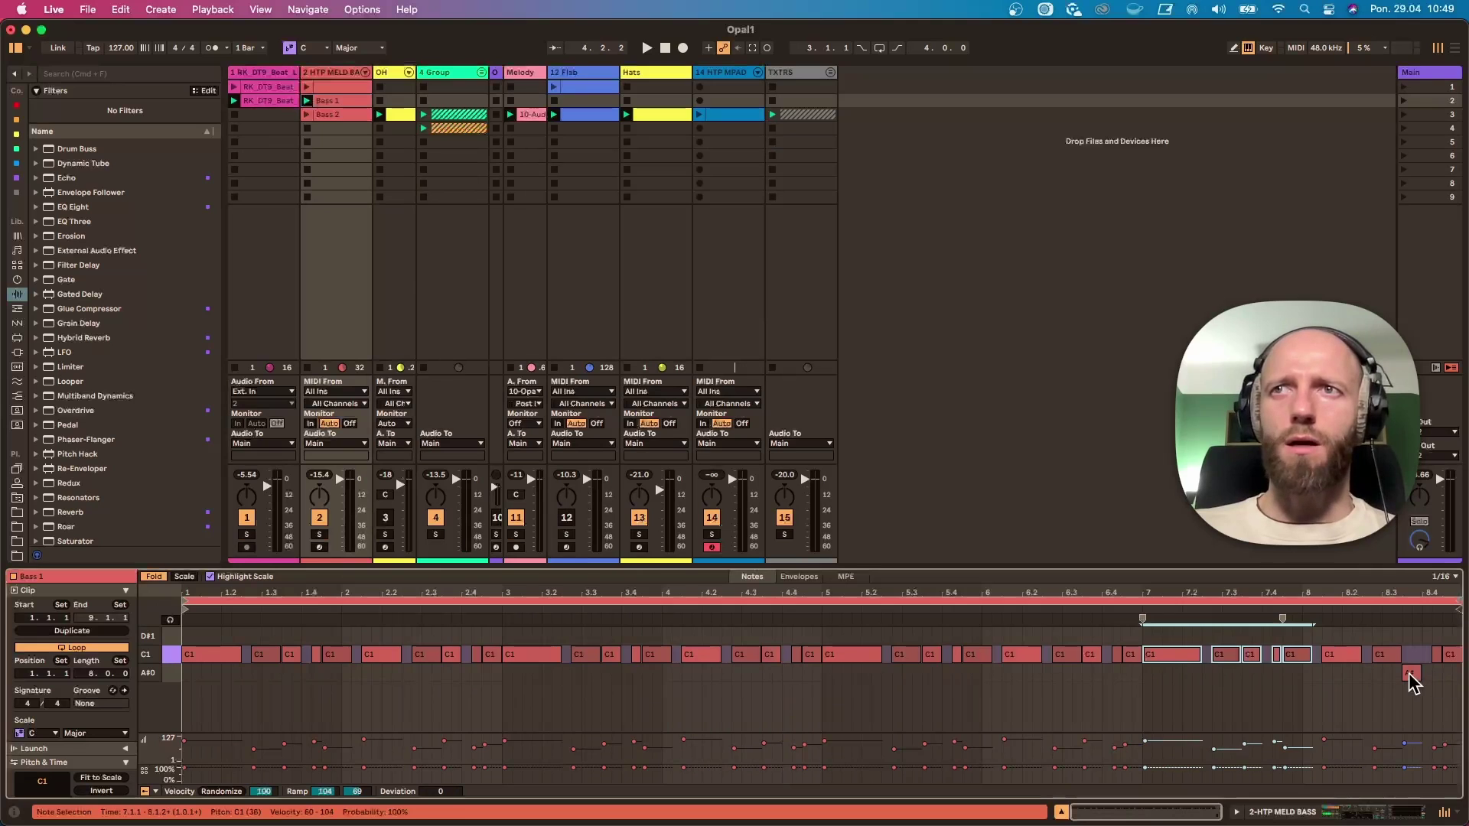
left_click(1411, 673)
key("Up")
key("Up")
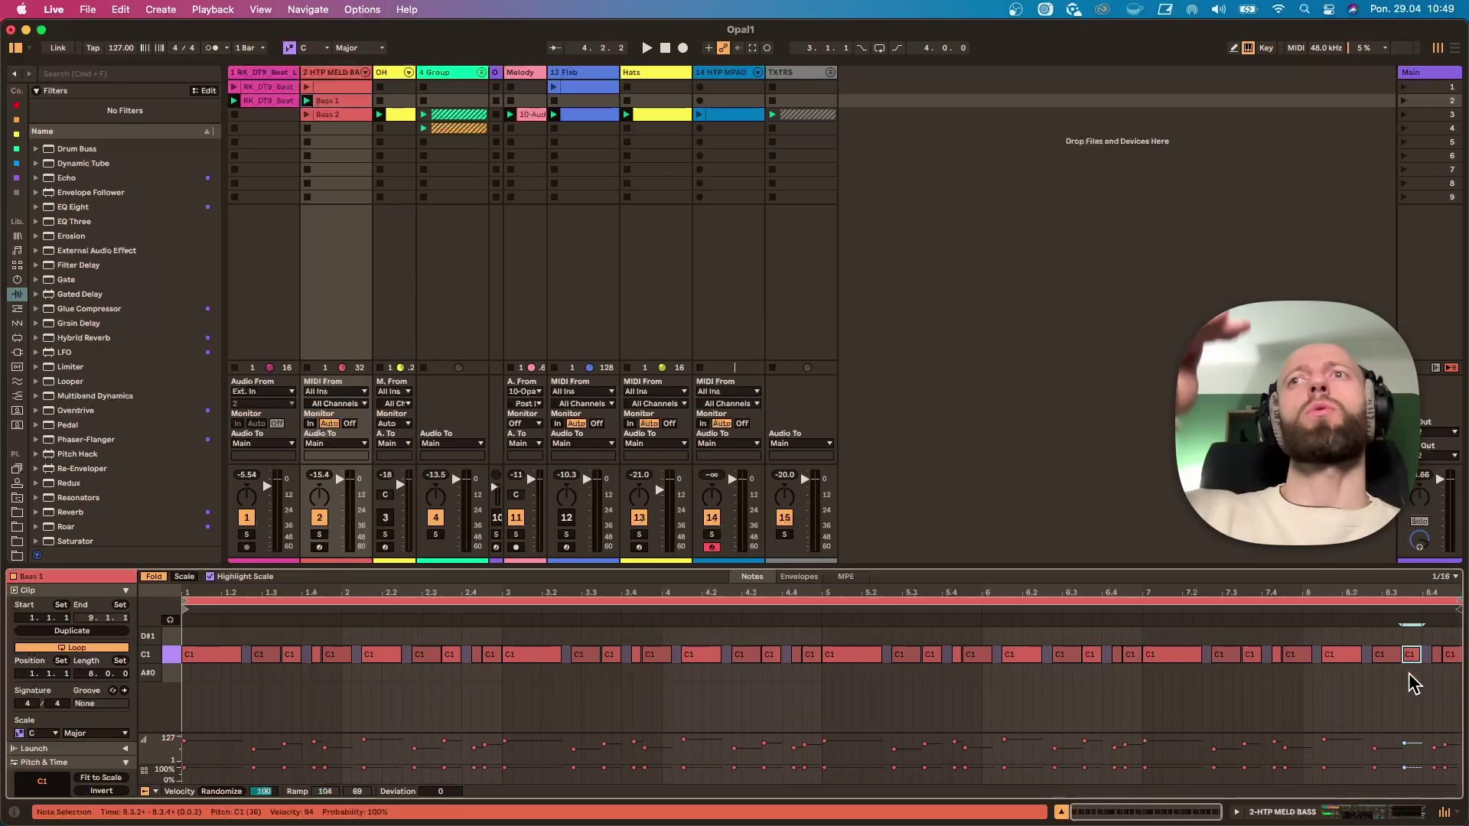
Step: Play the set and audition the bass track in solo, then with the beat loop, and clear the solos
key("space")
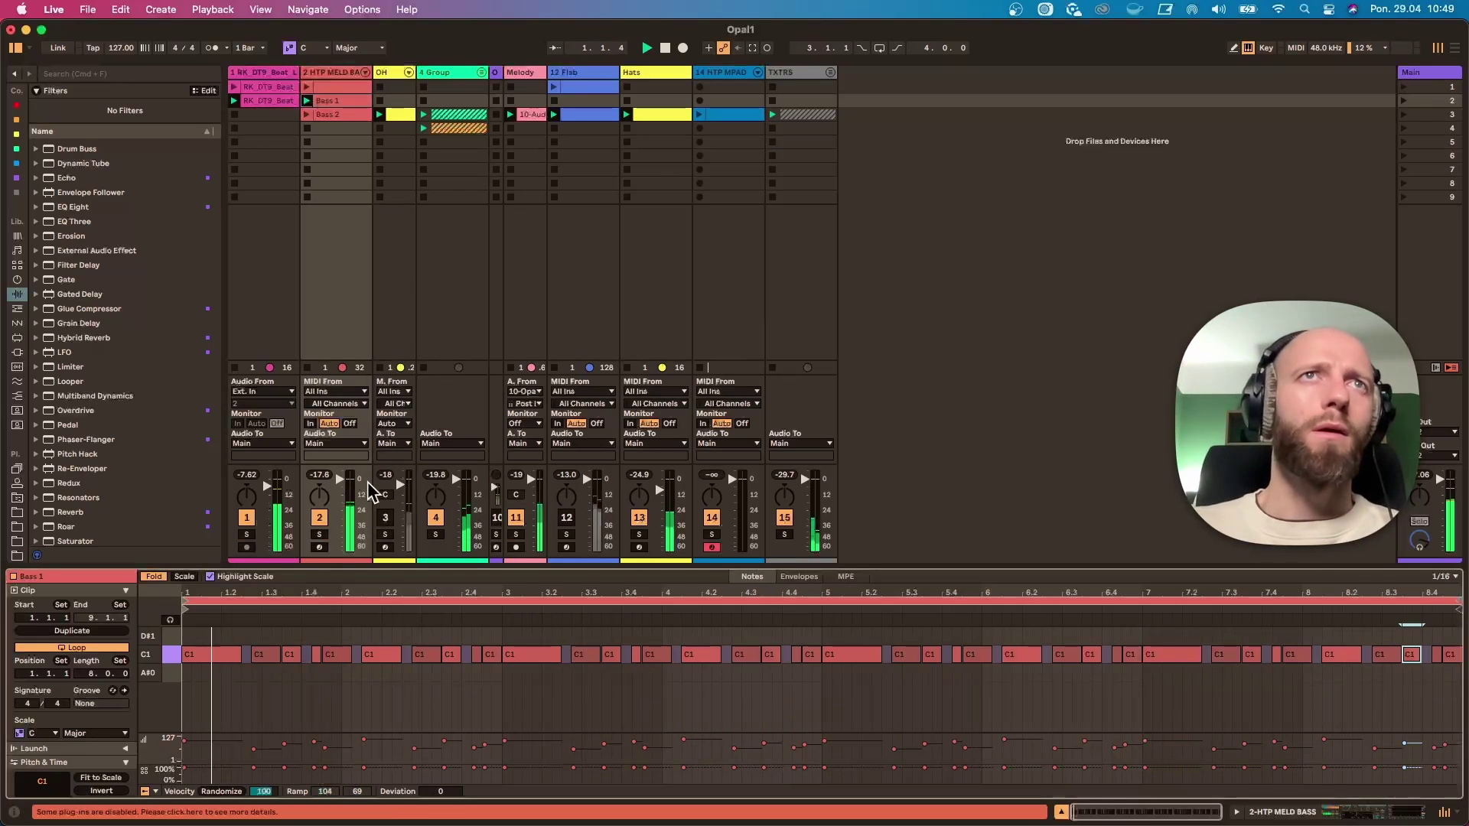
left_click(320, 534)
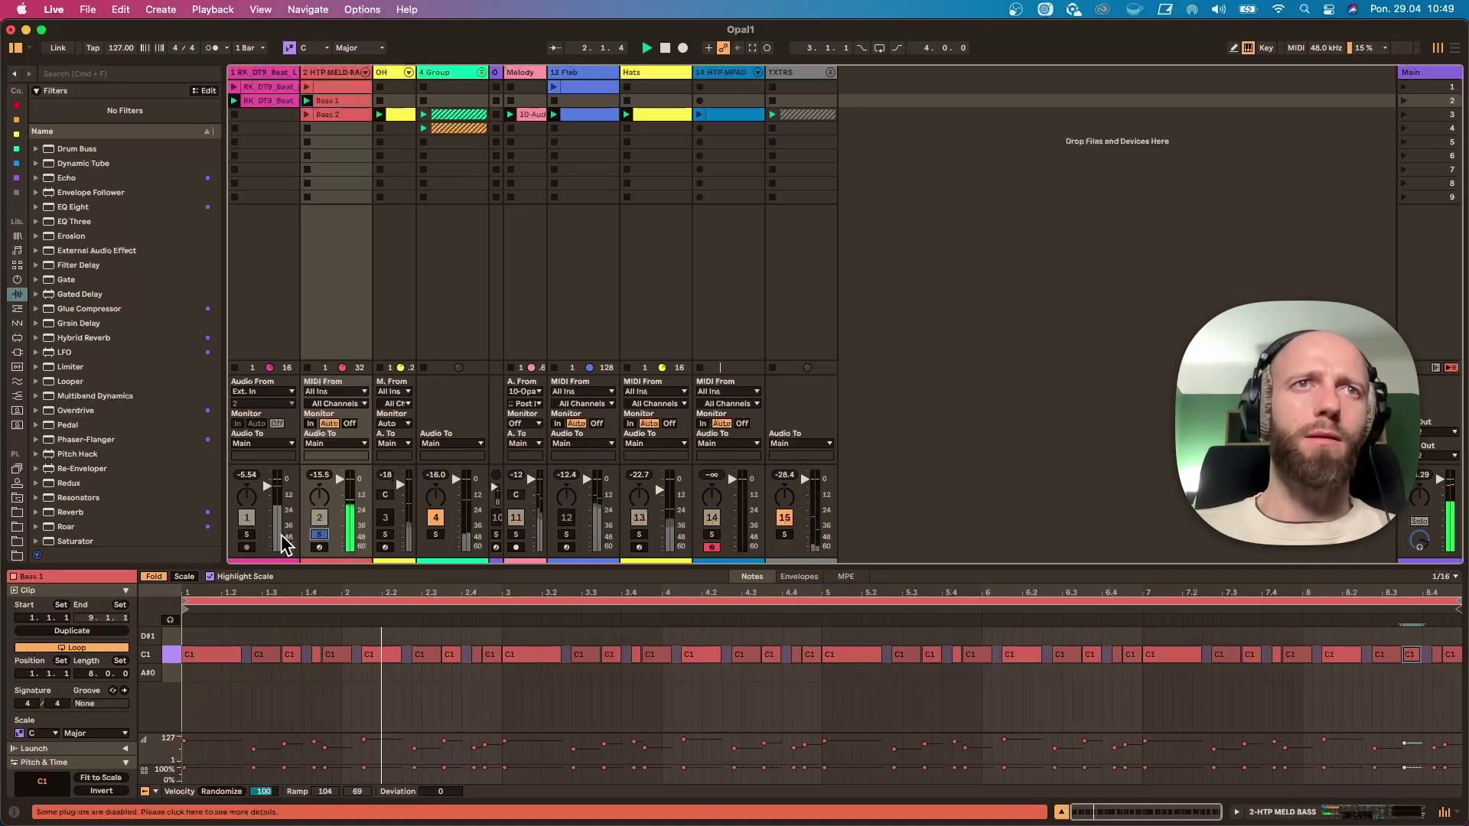
left_click(246, 534, "super")
left_click(246, 534)
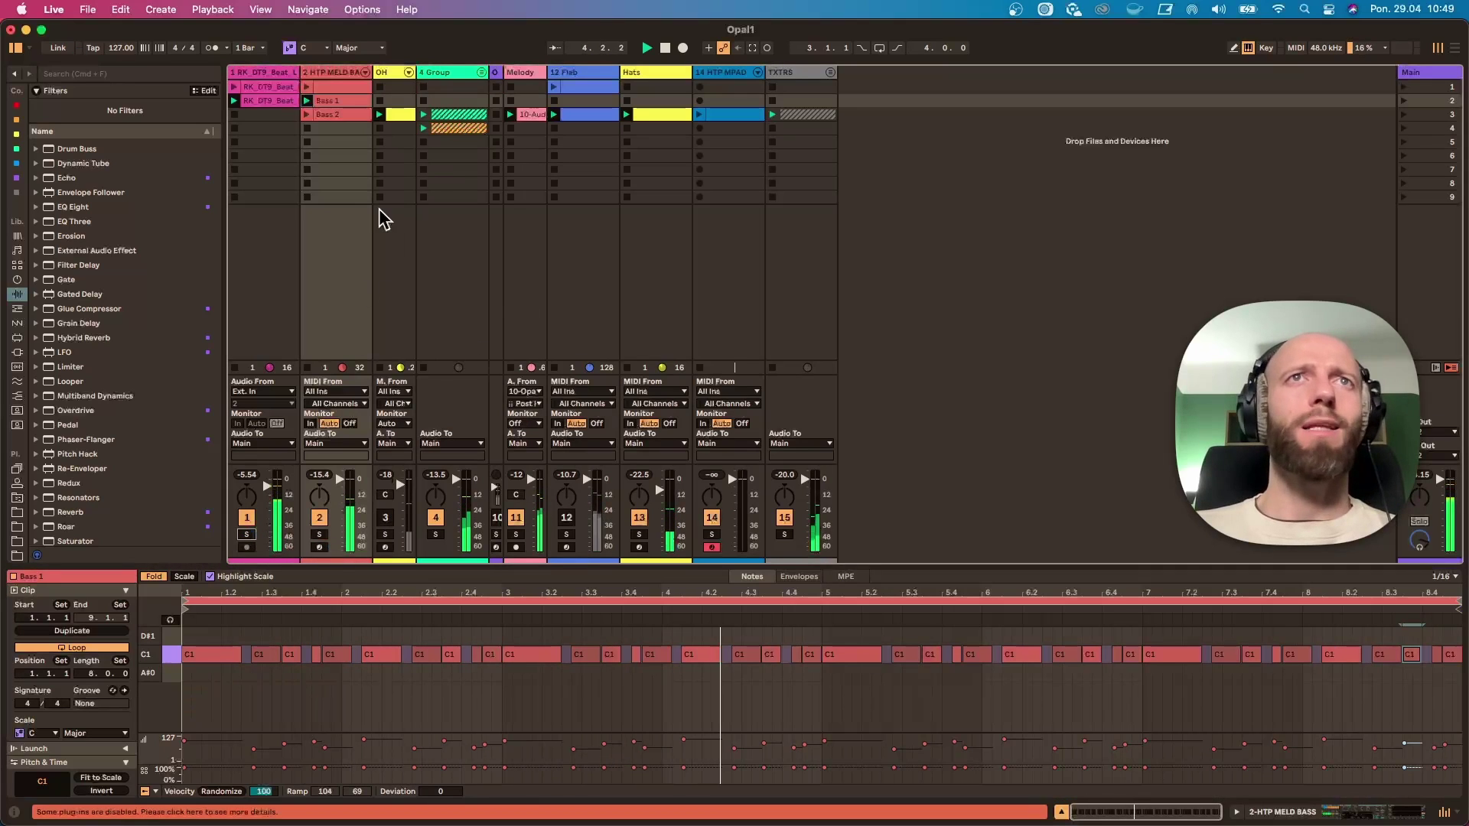
Step: Stop all clips and launch only the scene 2 beat loop and the Bass 1 clip
left_click(1406, 368)
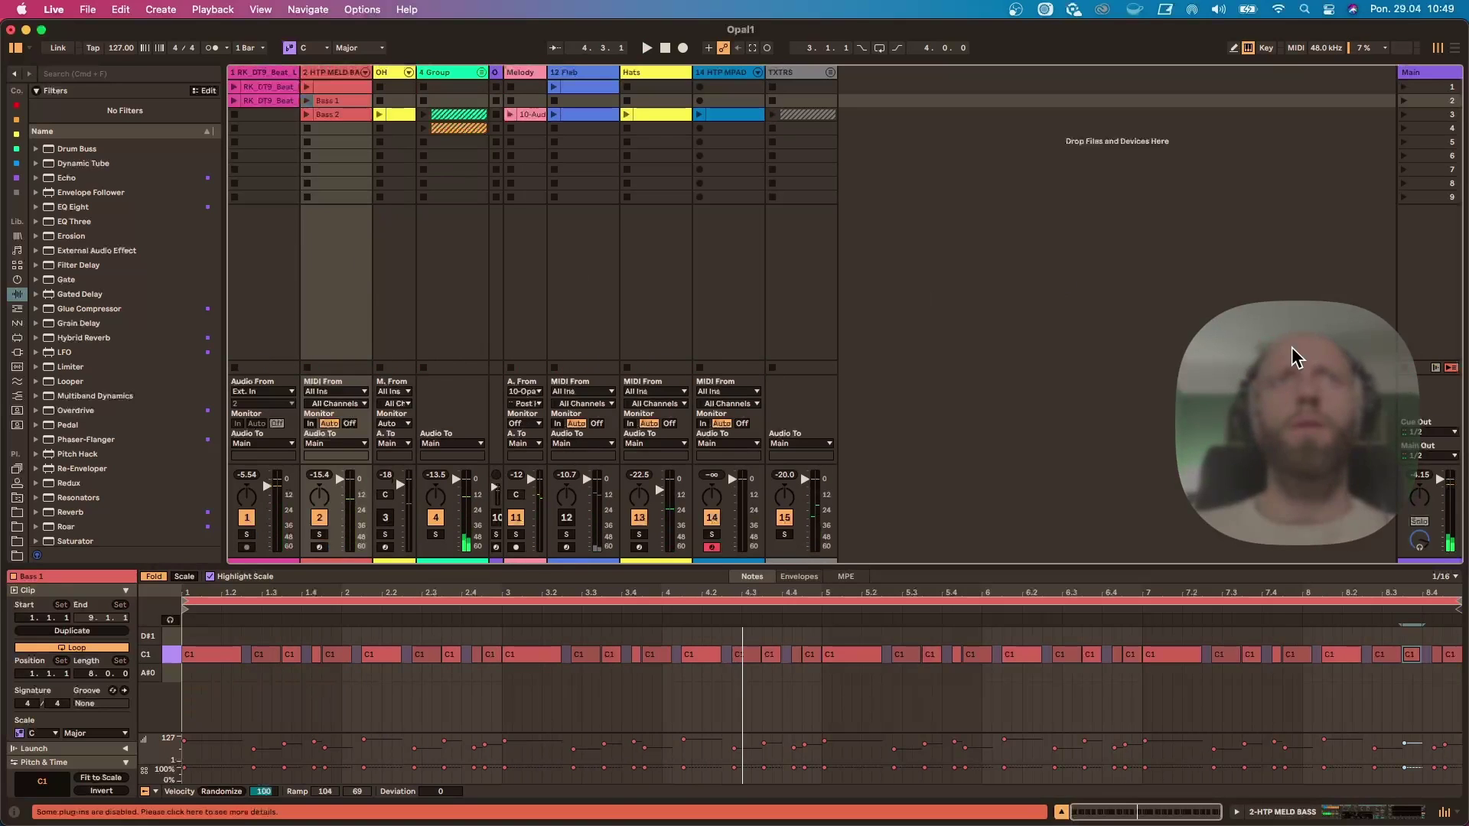
left_click(269, 100)
left_click(234, 100)
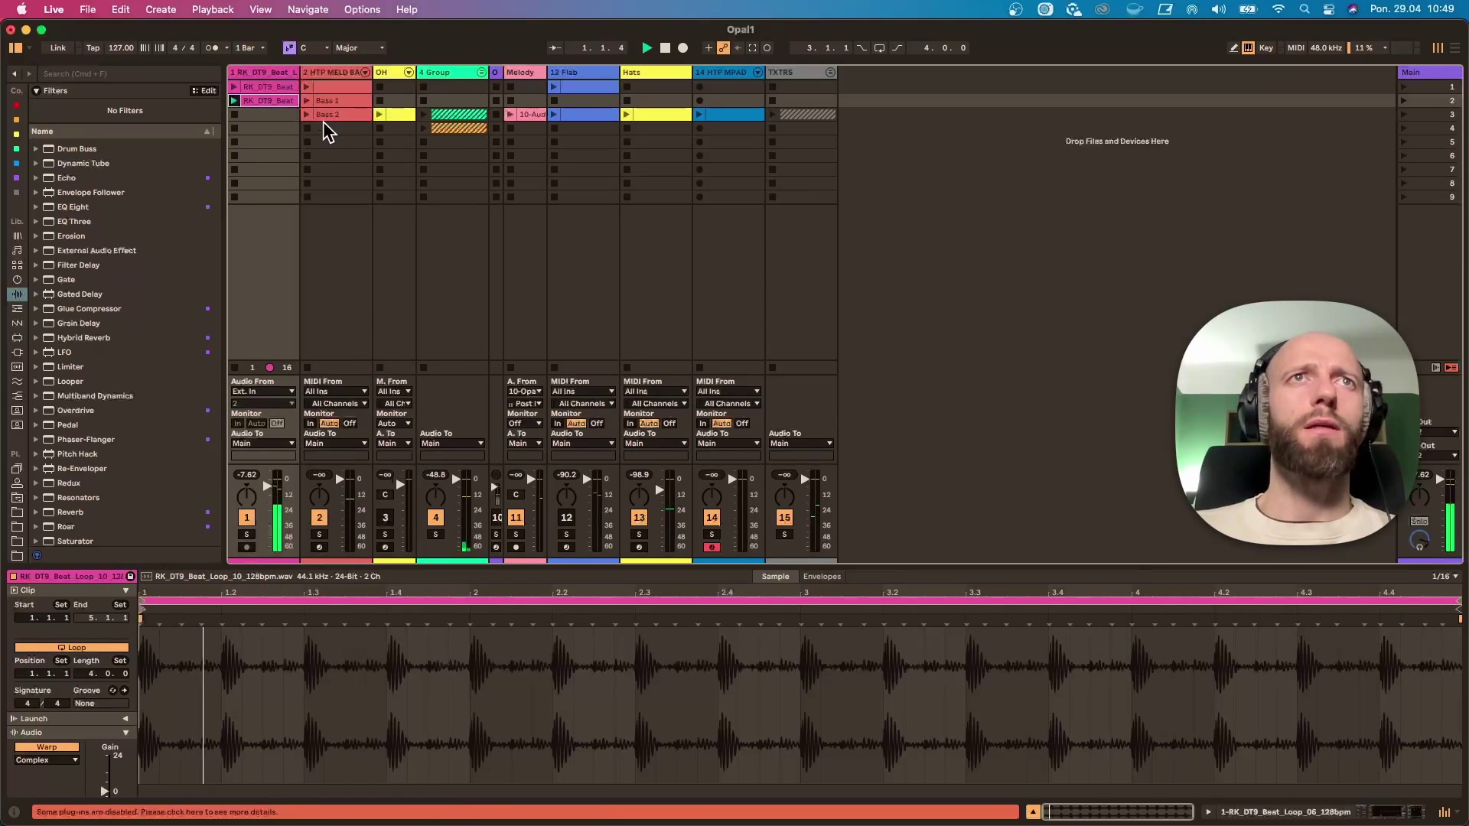
left_click(306, 101)
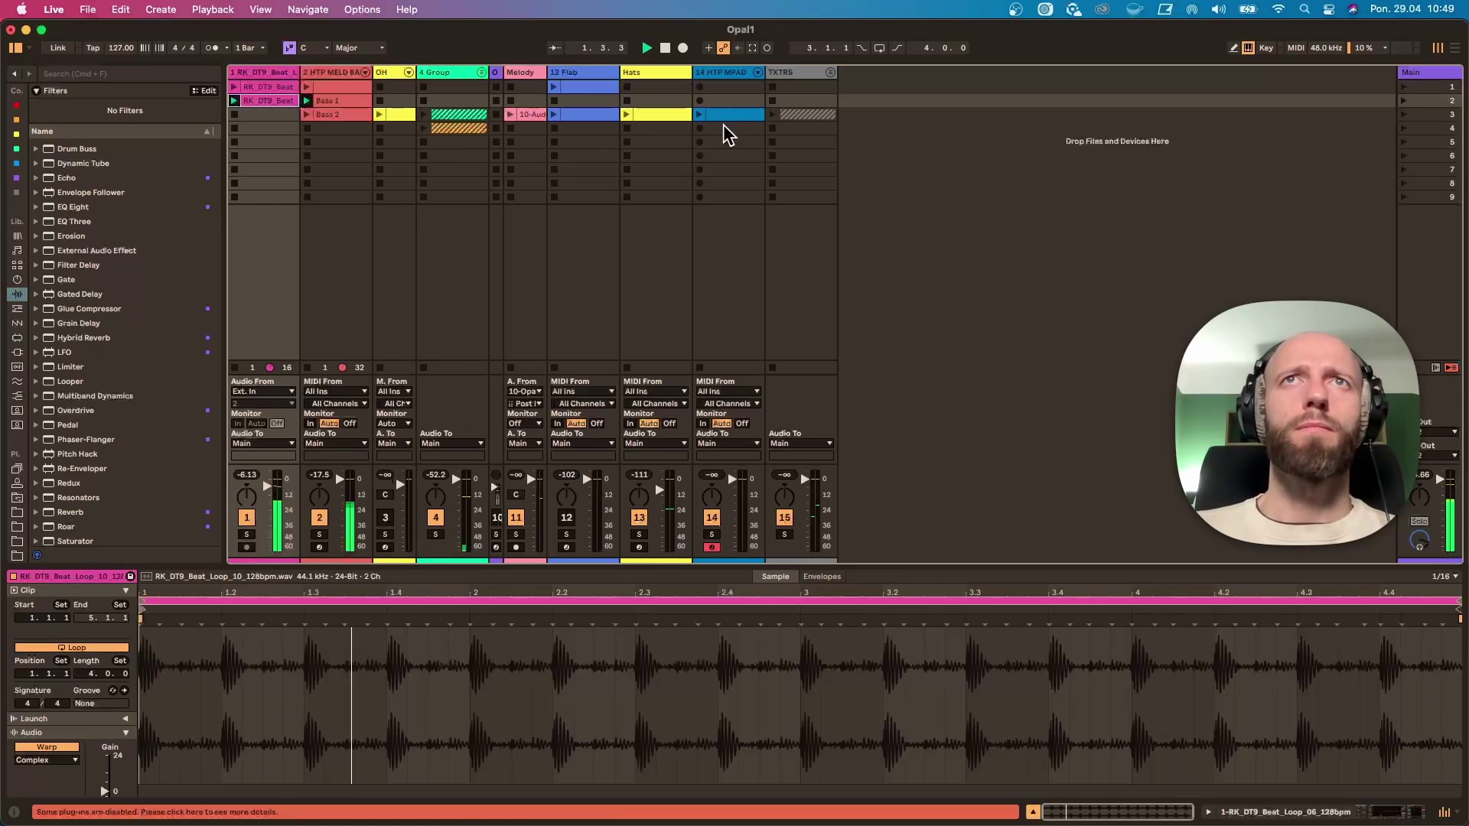
Step: Launch the Chia vinyl and Podbitka clips in the TXTRS group and lower the Chia vinyl track volume to -13.4 dB
left_click(918, 119)
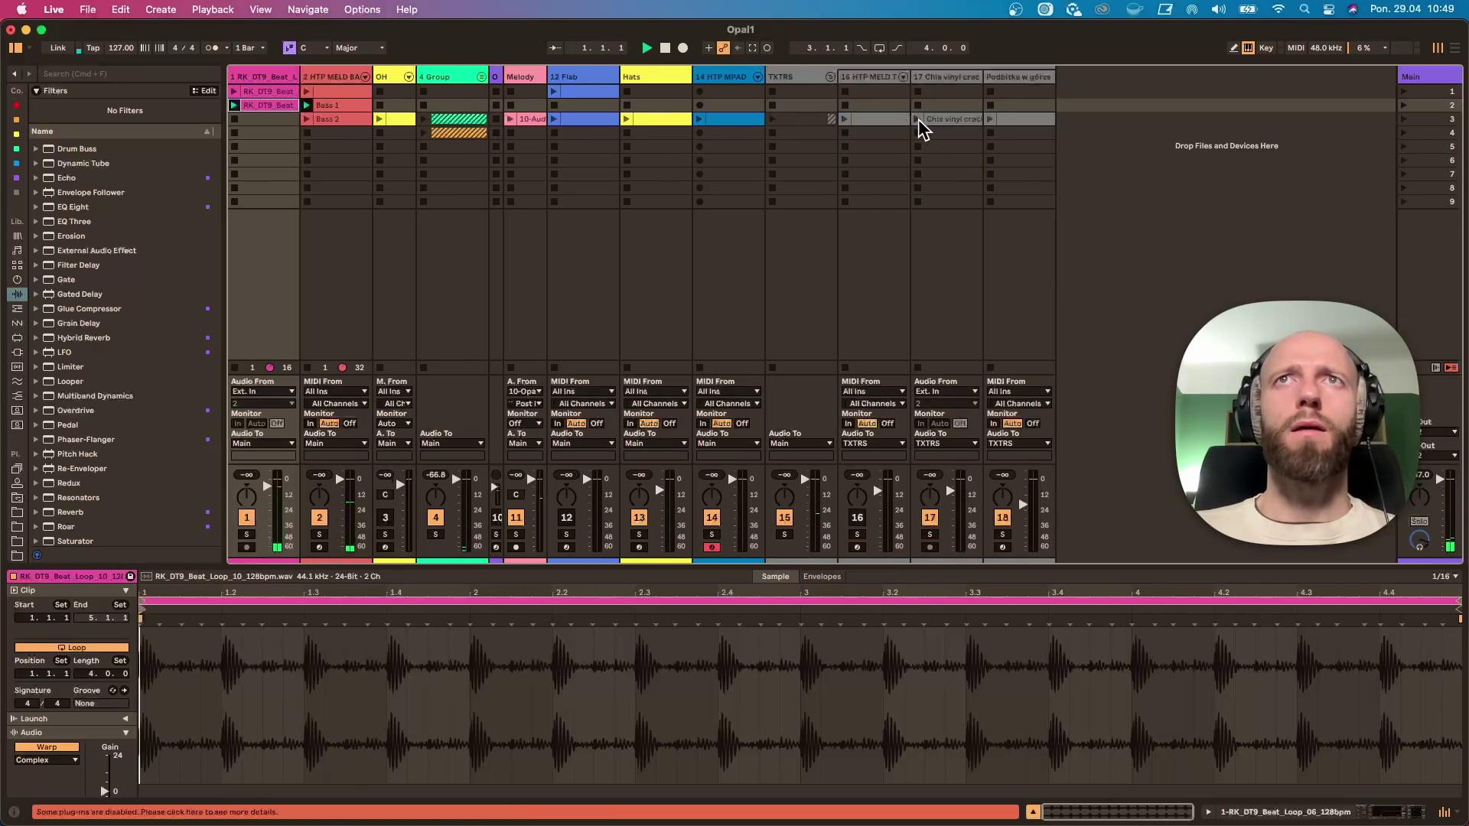
left_click(992, 121)
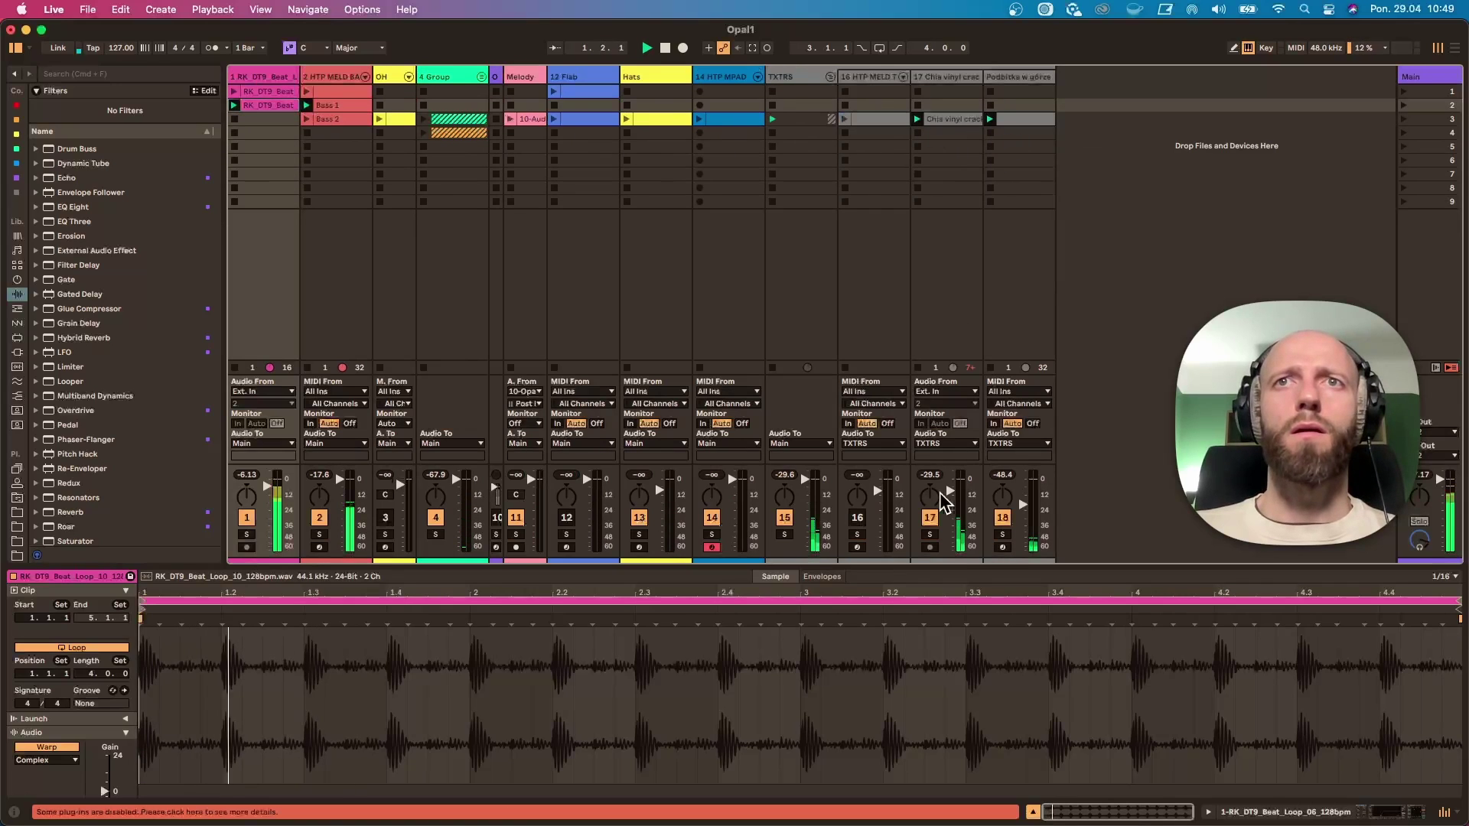
left_click_drag(949, 491, 949, 498)
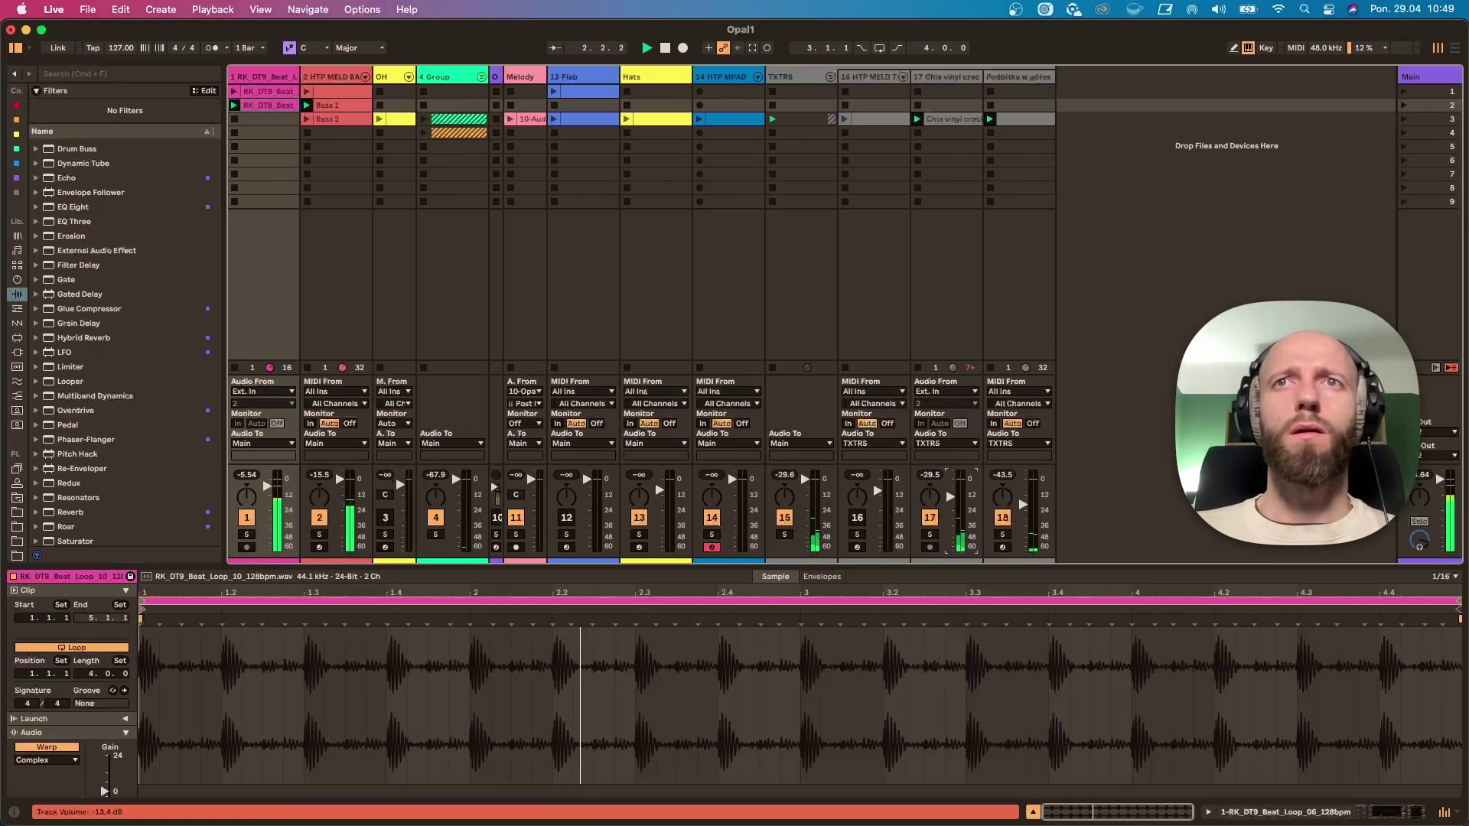
Step: Unfold the 4 Group and audition the scene 3 clips of the 7 Drum and 6 Hats tracks
left_click(480, 76)
left_click(582, 119)
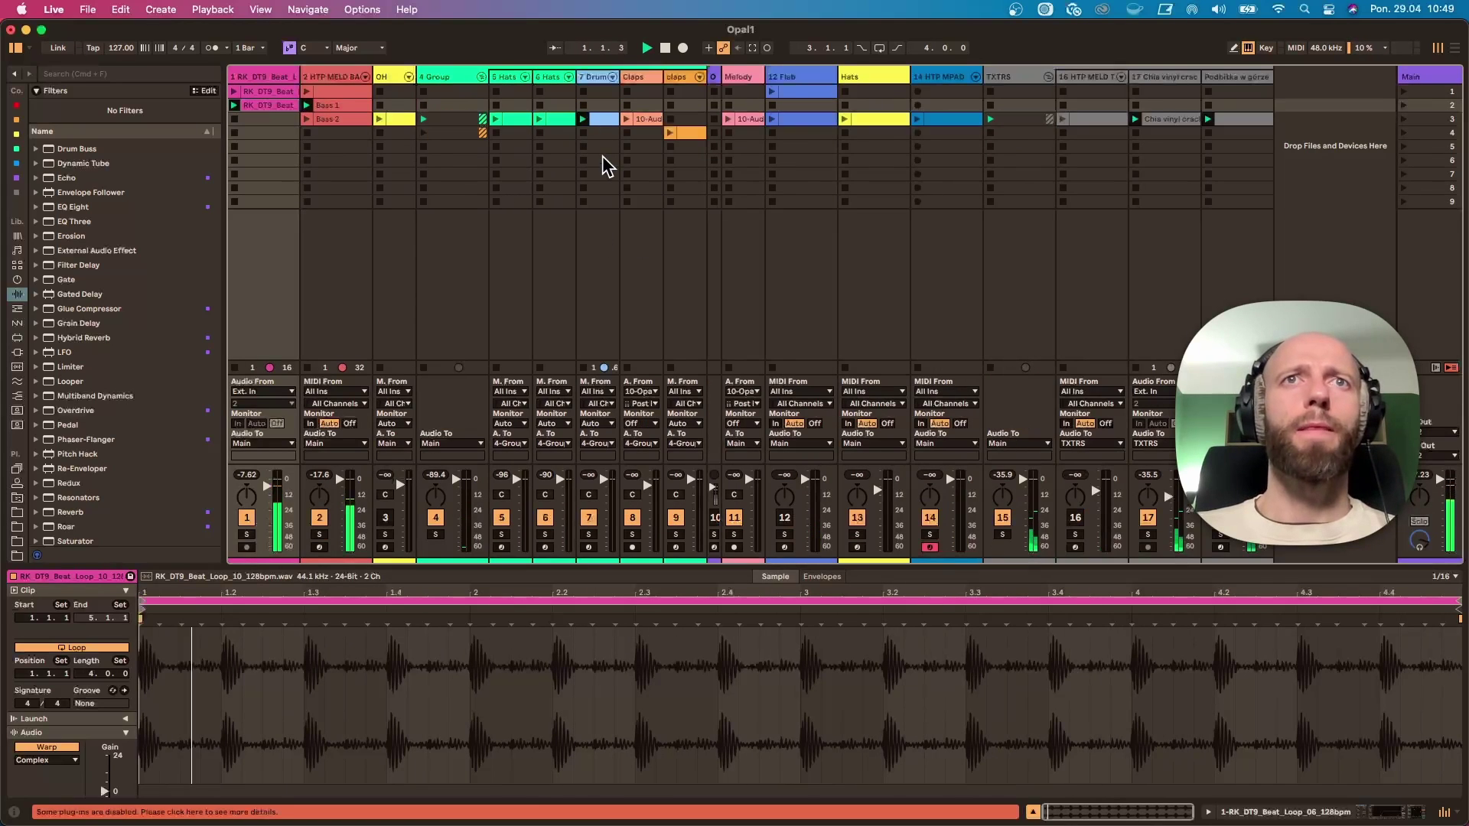
left_click(540, 119)
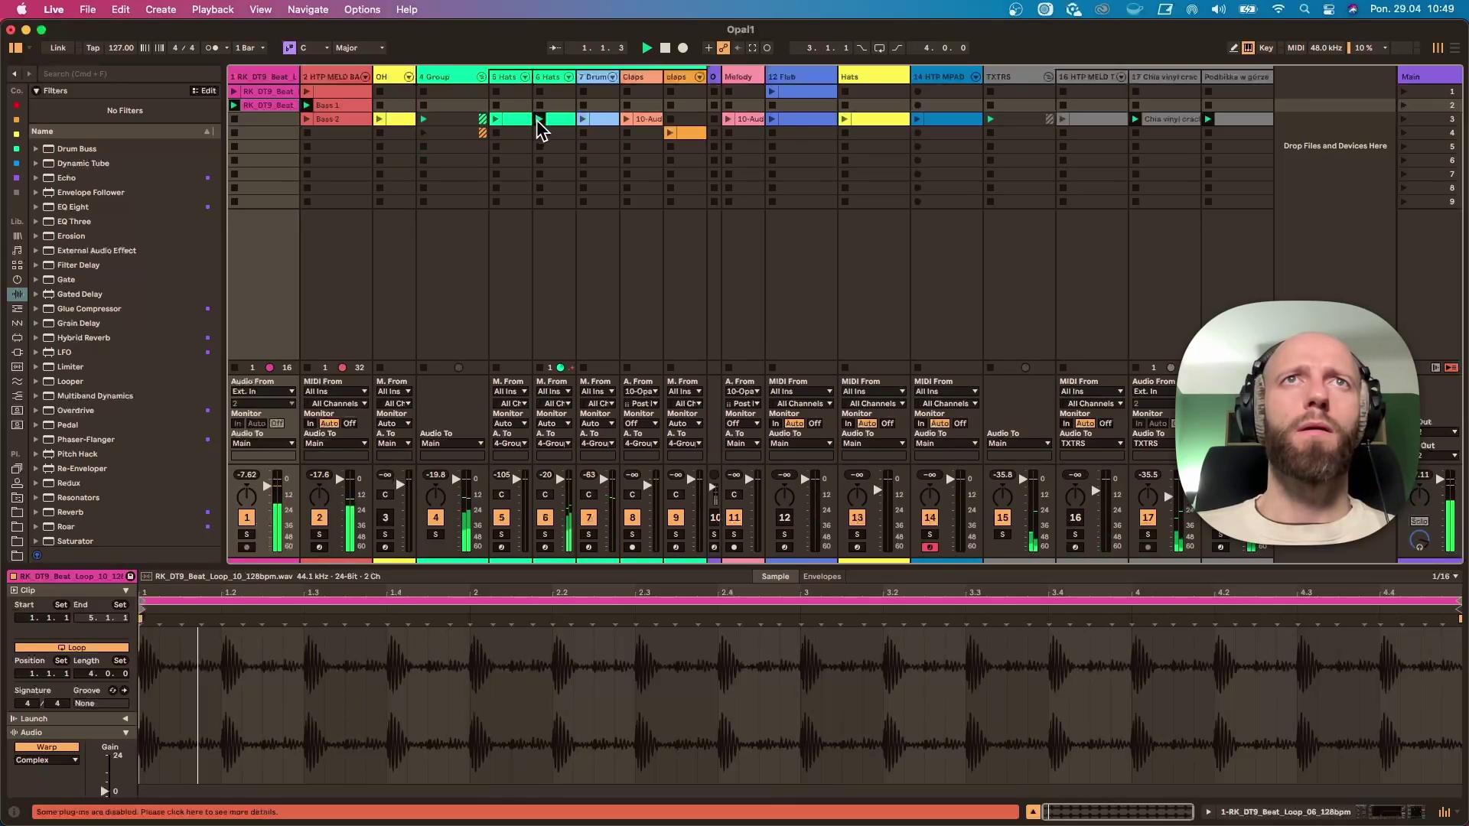
Step: Rename the 6 Hats track CH, recolor it pale yellow, and assign the track color to its clips
left_click(549, 77)
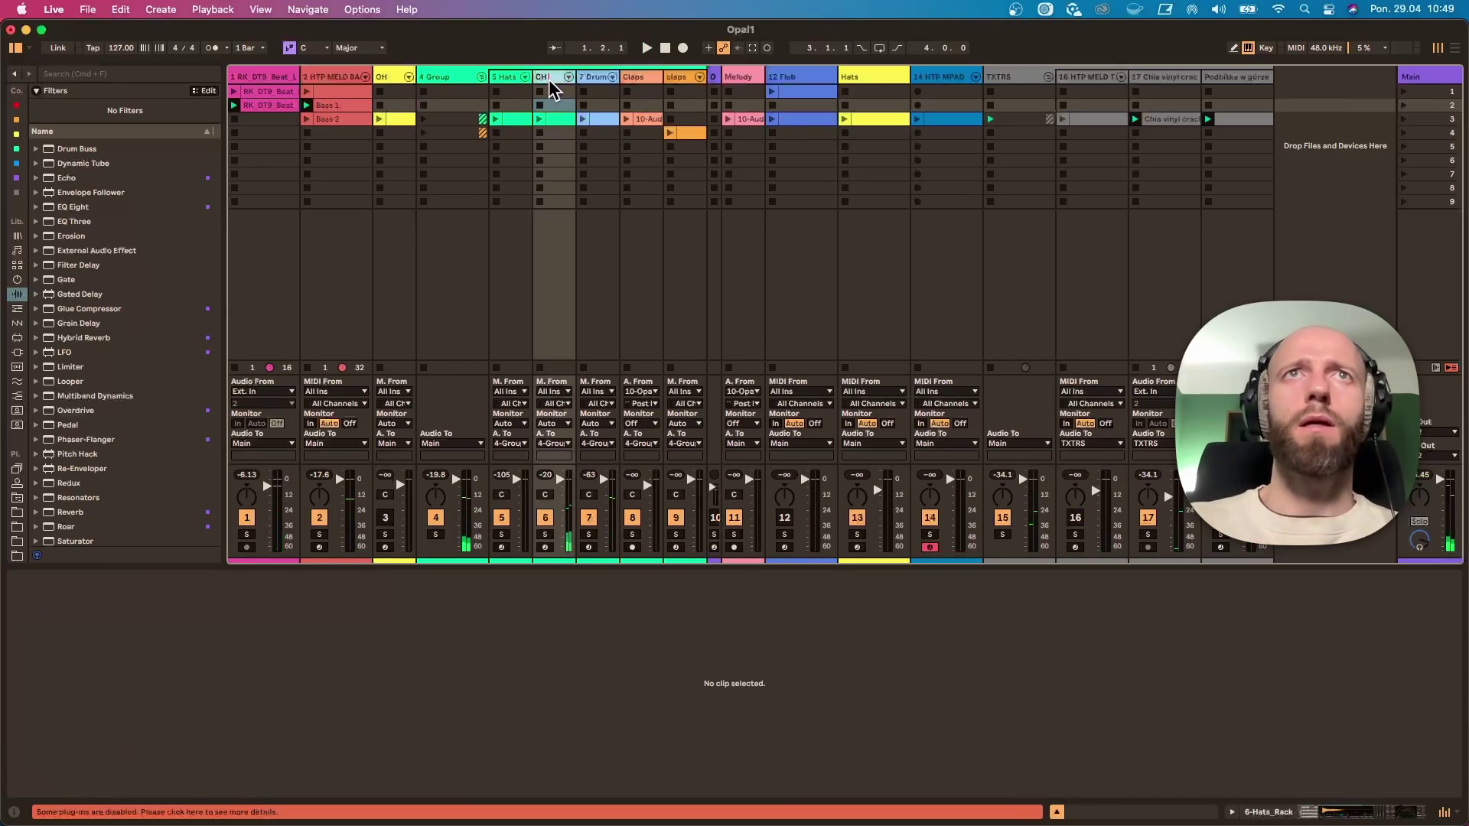
right_click(549, 81)
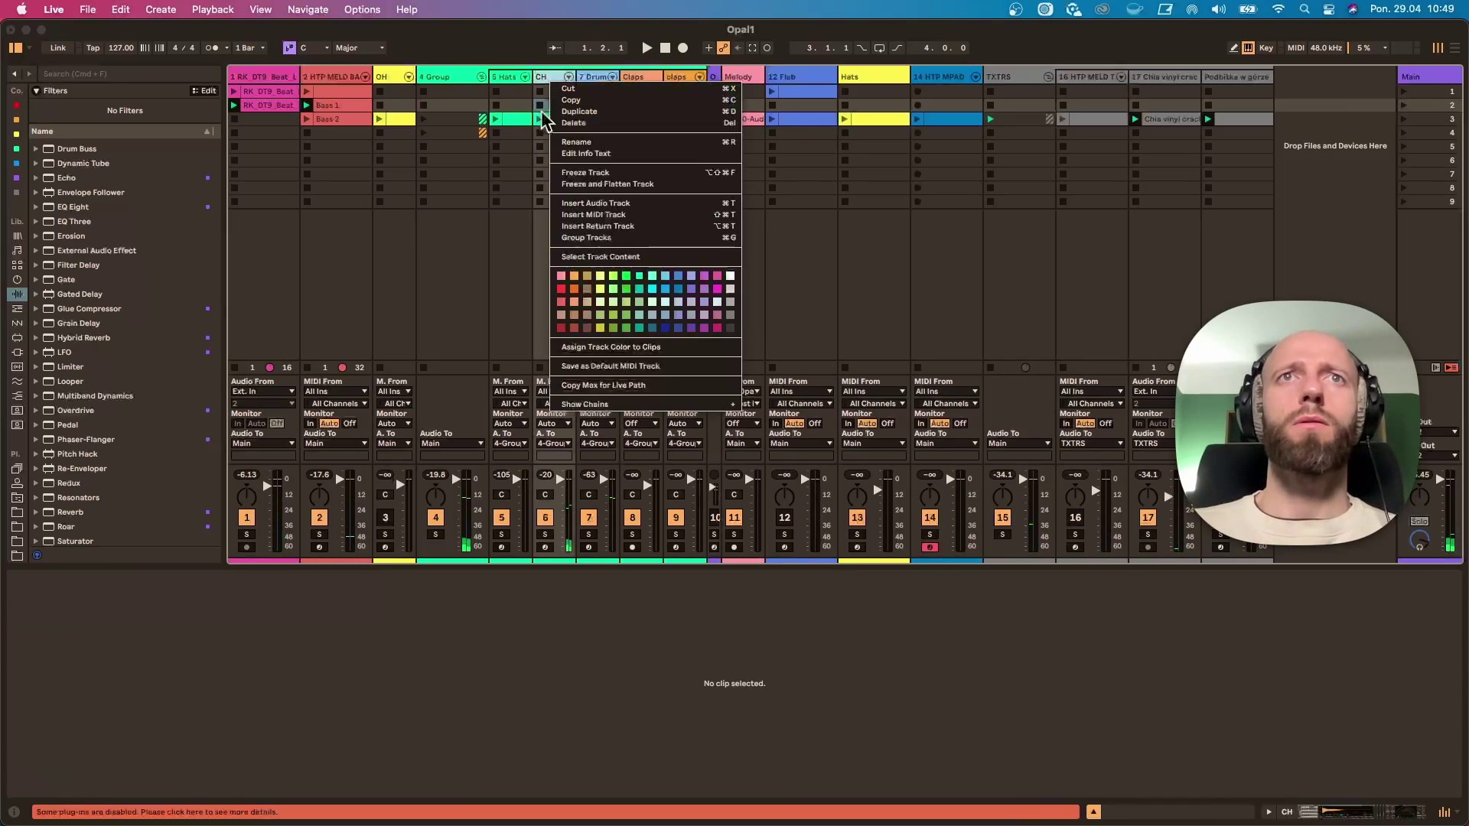
left_click(601, 308)
right_click(547, 77)
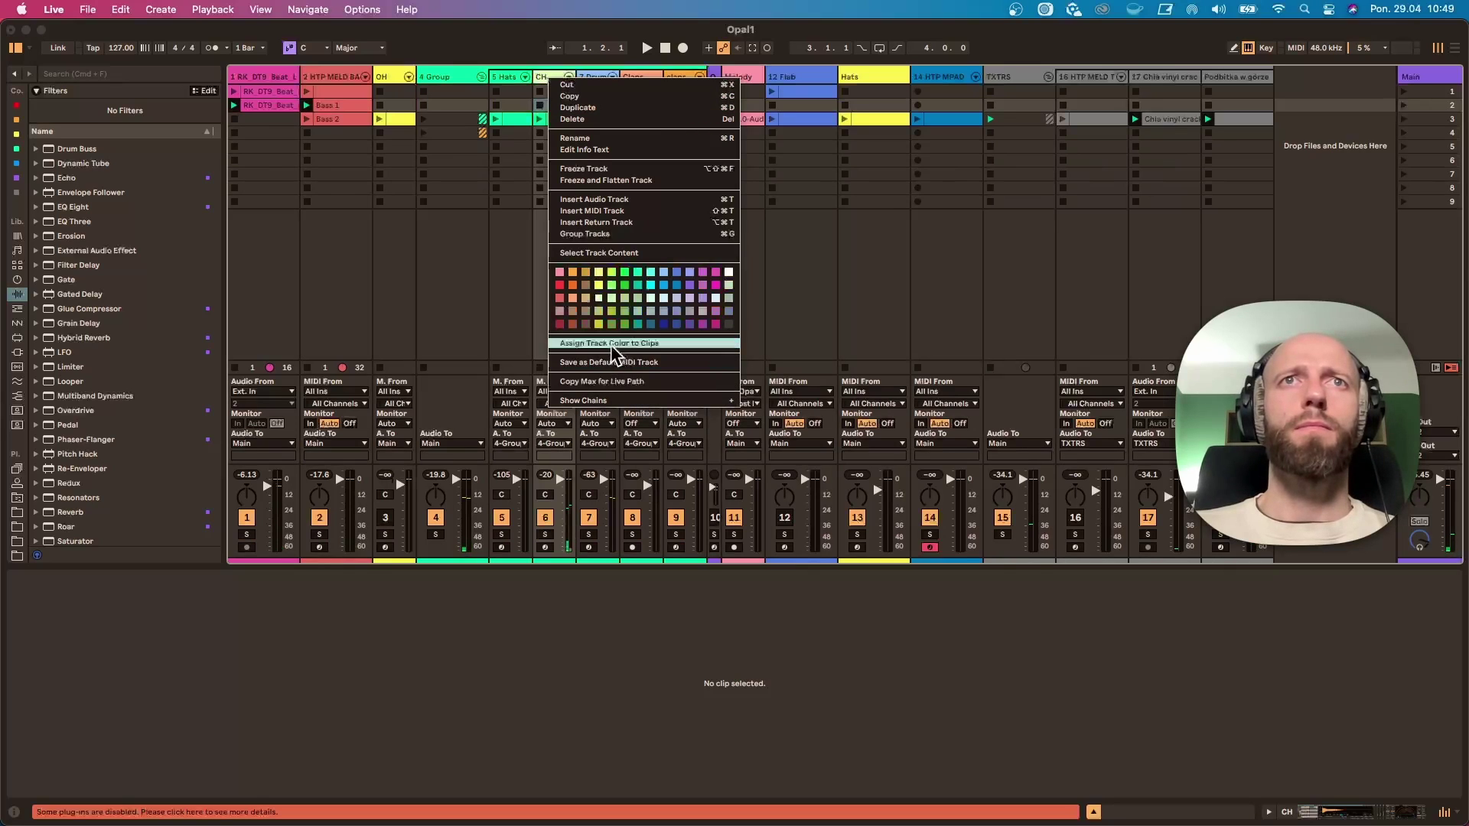
left_click(613, 344)
Step: Launch the 5 Hats track's scene 3 clip and rename the track HATS
left_click(496, 118)
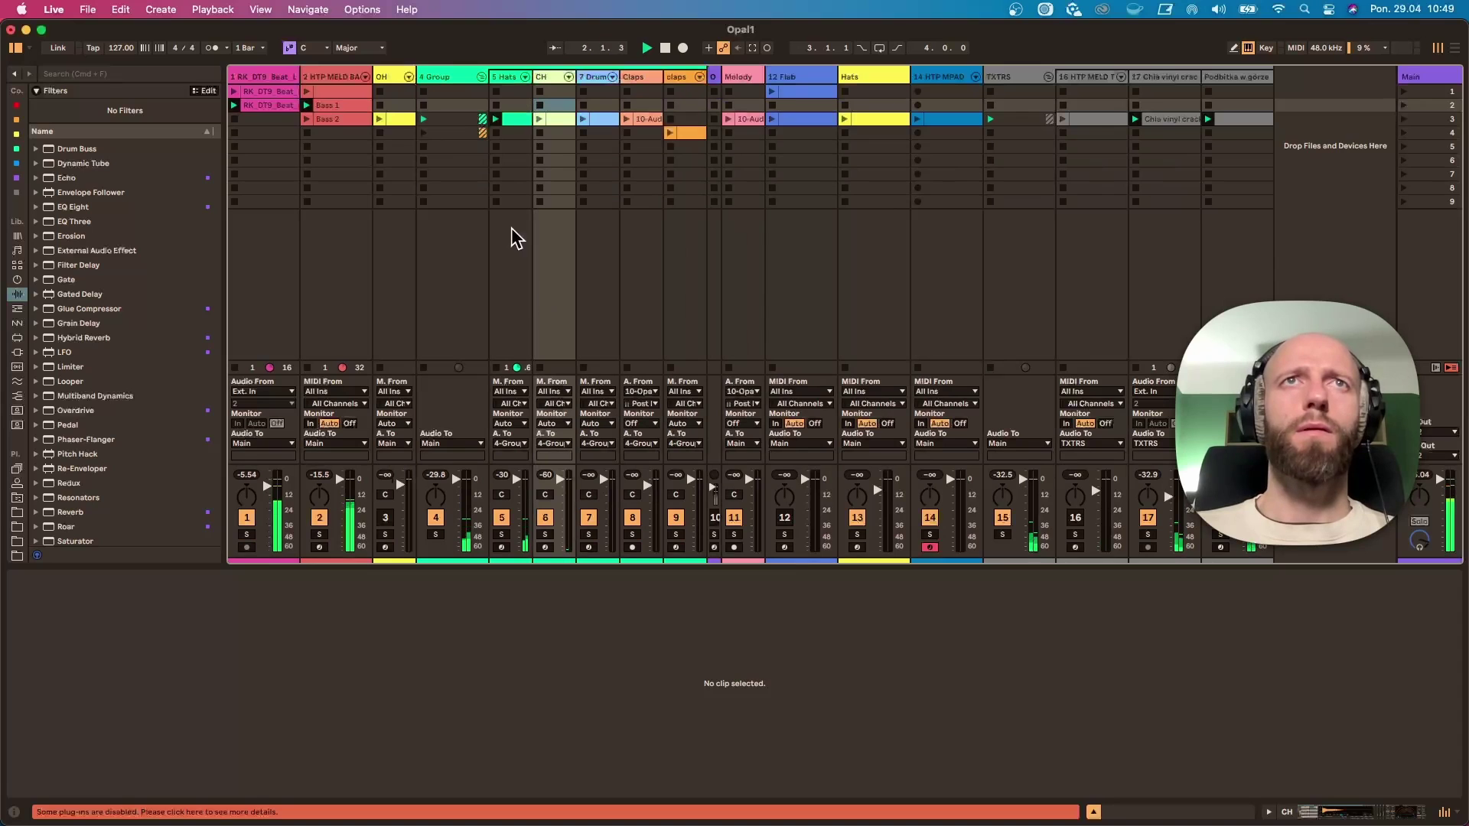
double_click(505, 81)
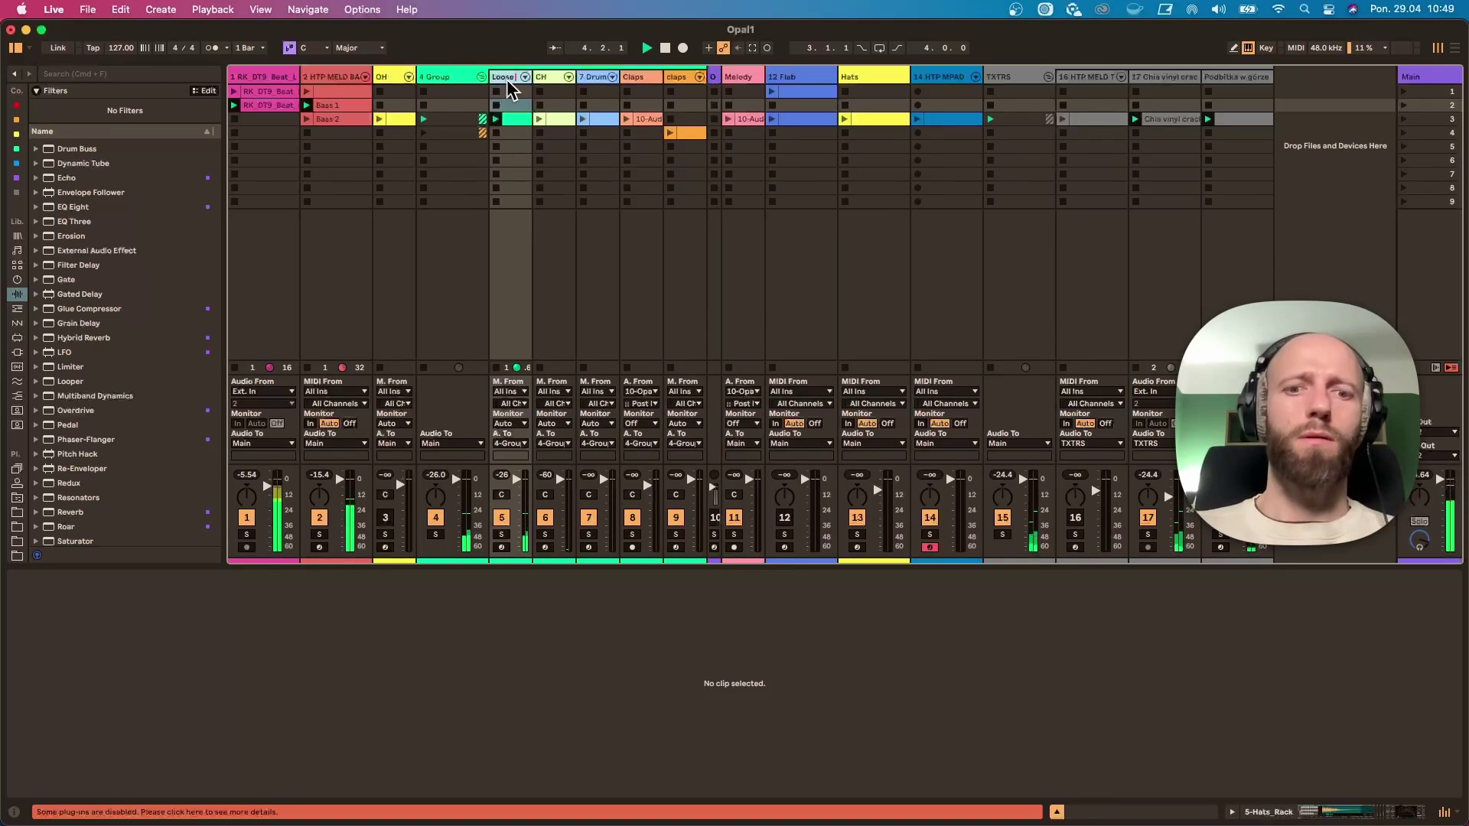
left_click(505, 193)
right_click(507, 79)
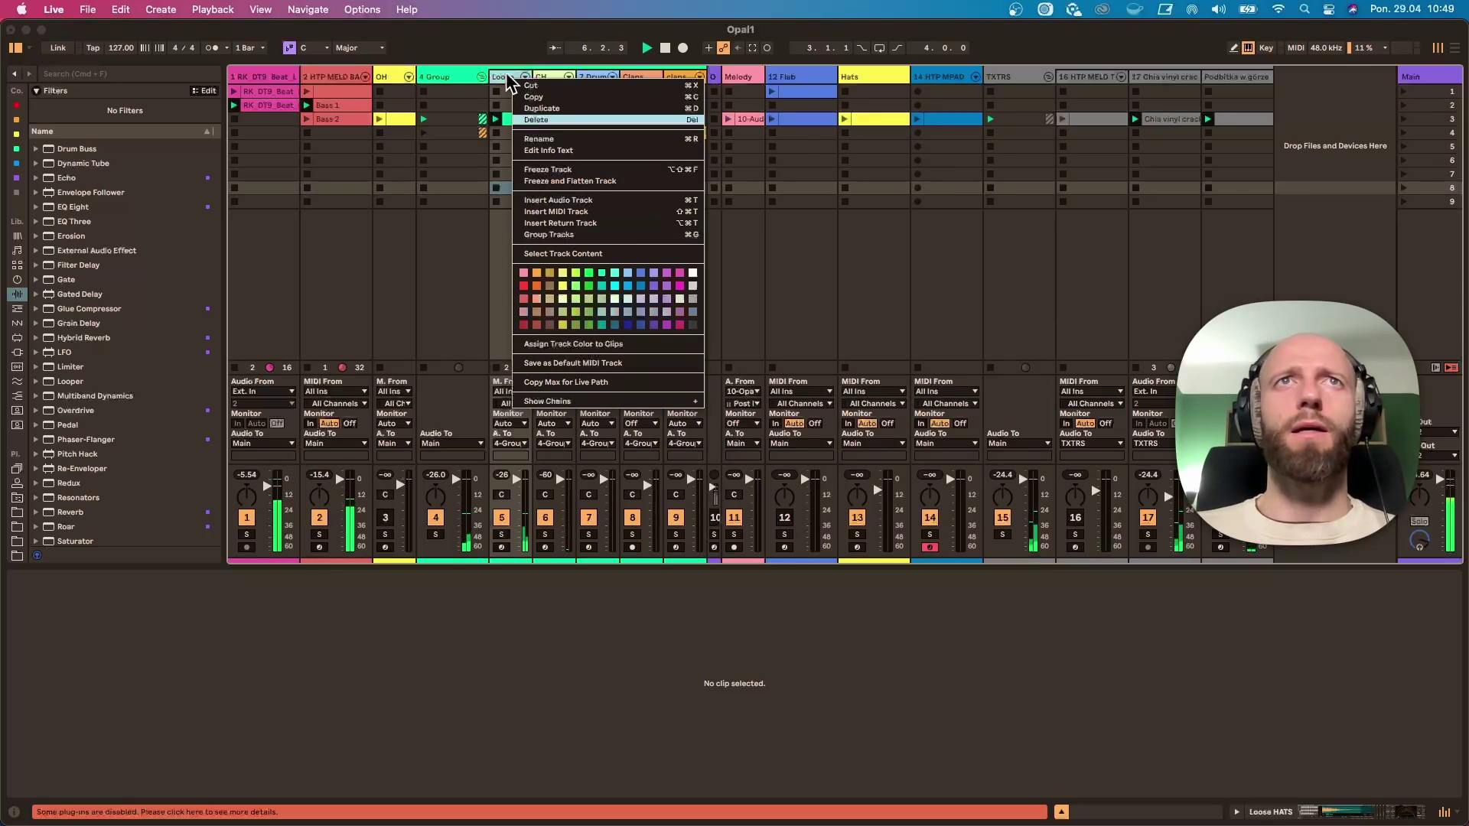
key("super+r")
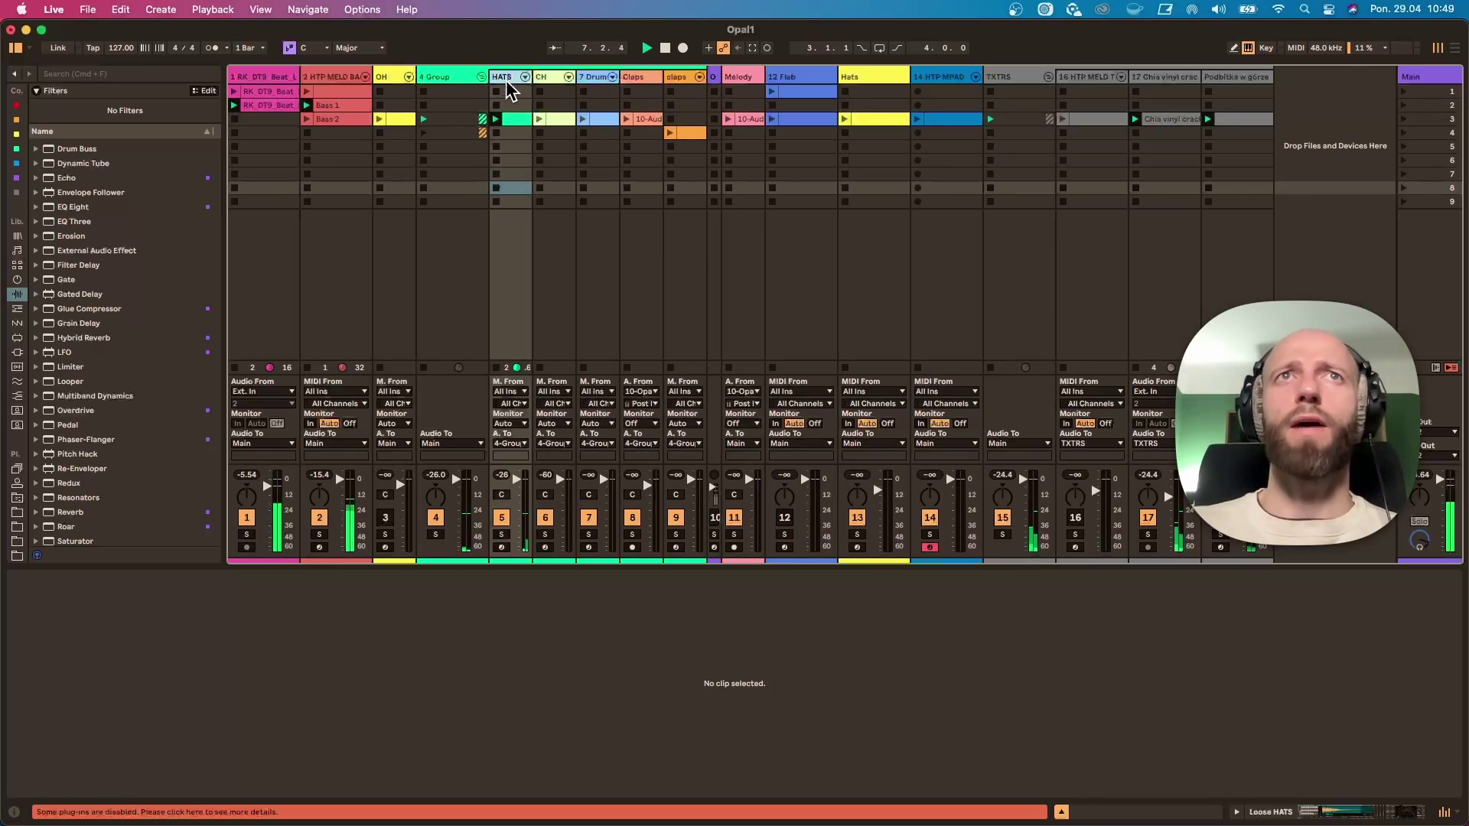
type("HATS")
key("Return")
Step: Recolor the HATS track pale yellow and assign the track color to its clips
right_click(507, 80)
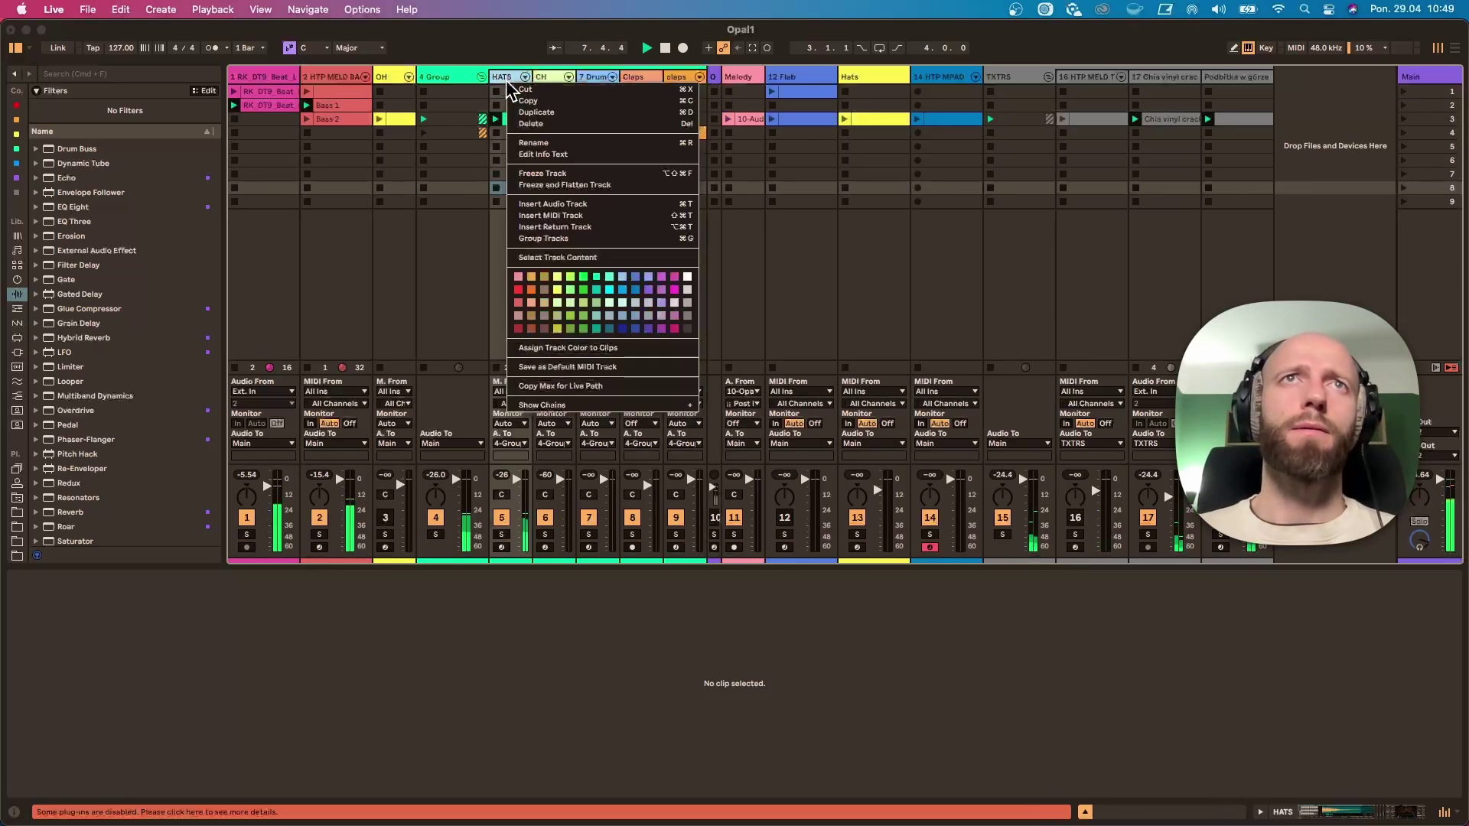
left_click(564, 304)
right_click(508, 76)
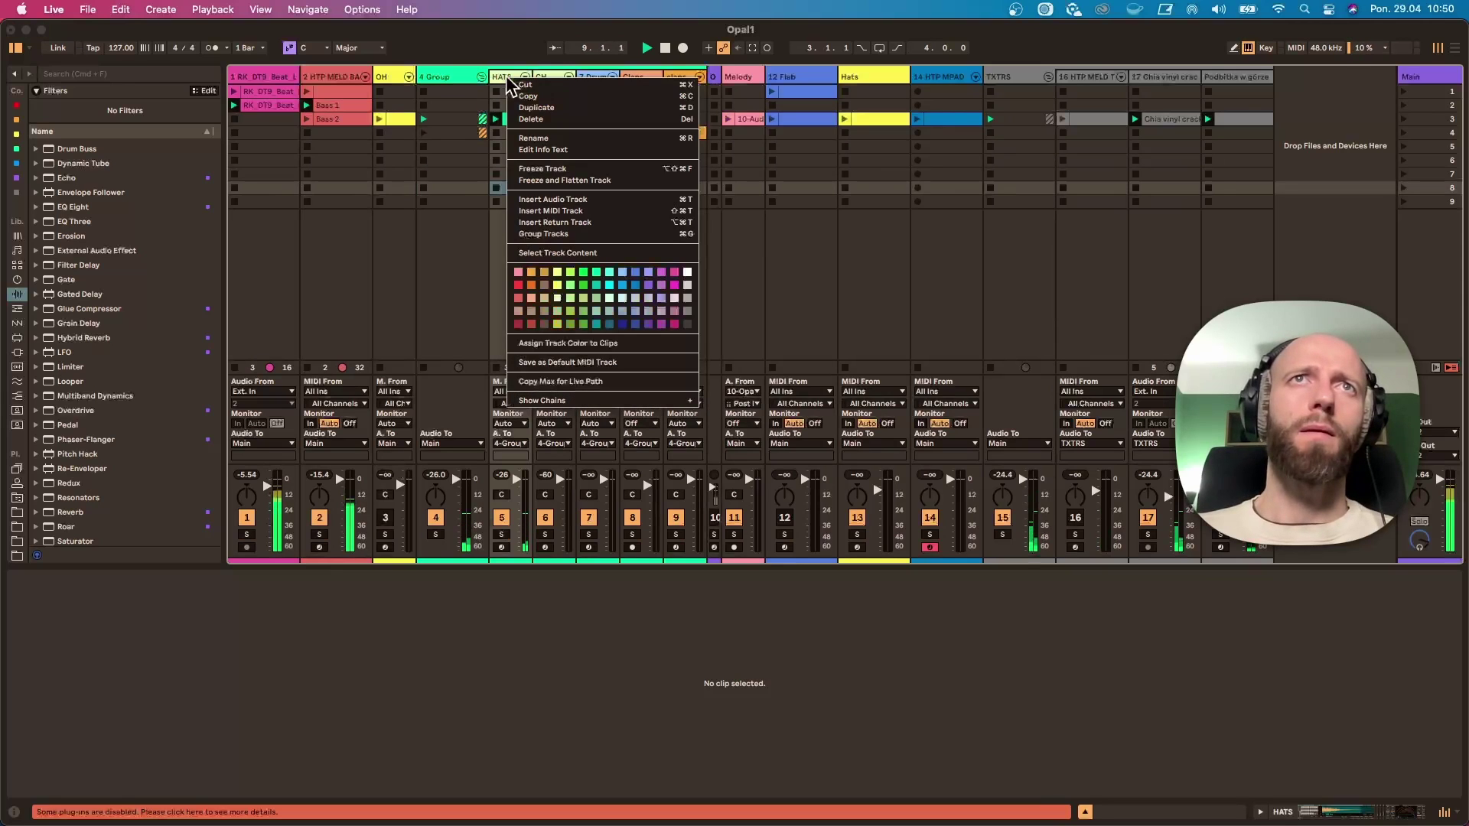
left_click(555, 348)
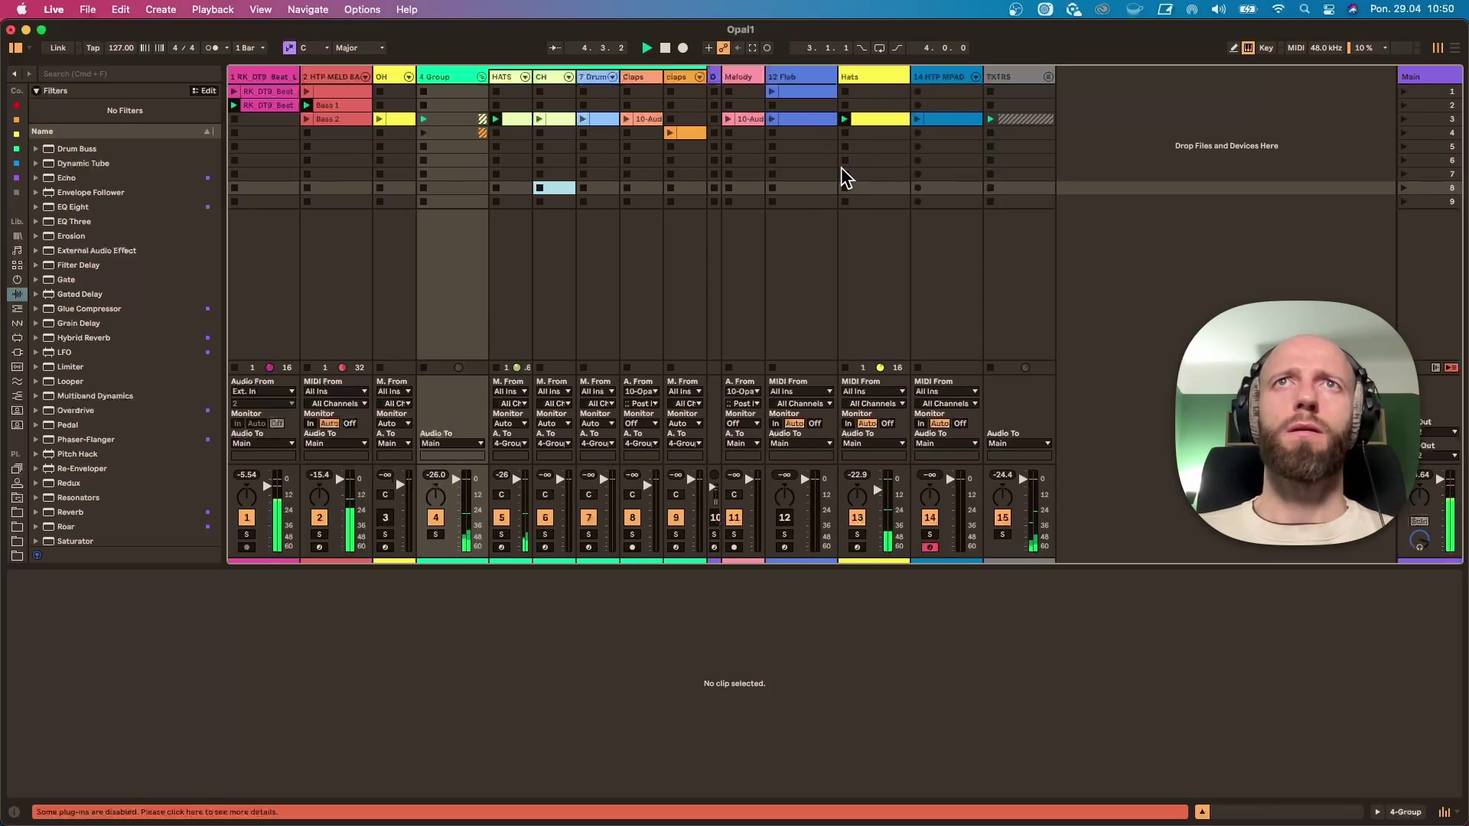
Step: Move the yellow Hats track into the drum group named 4 Group
left_click_drag(873, 77, 511, 92)
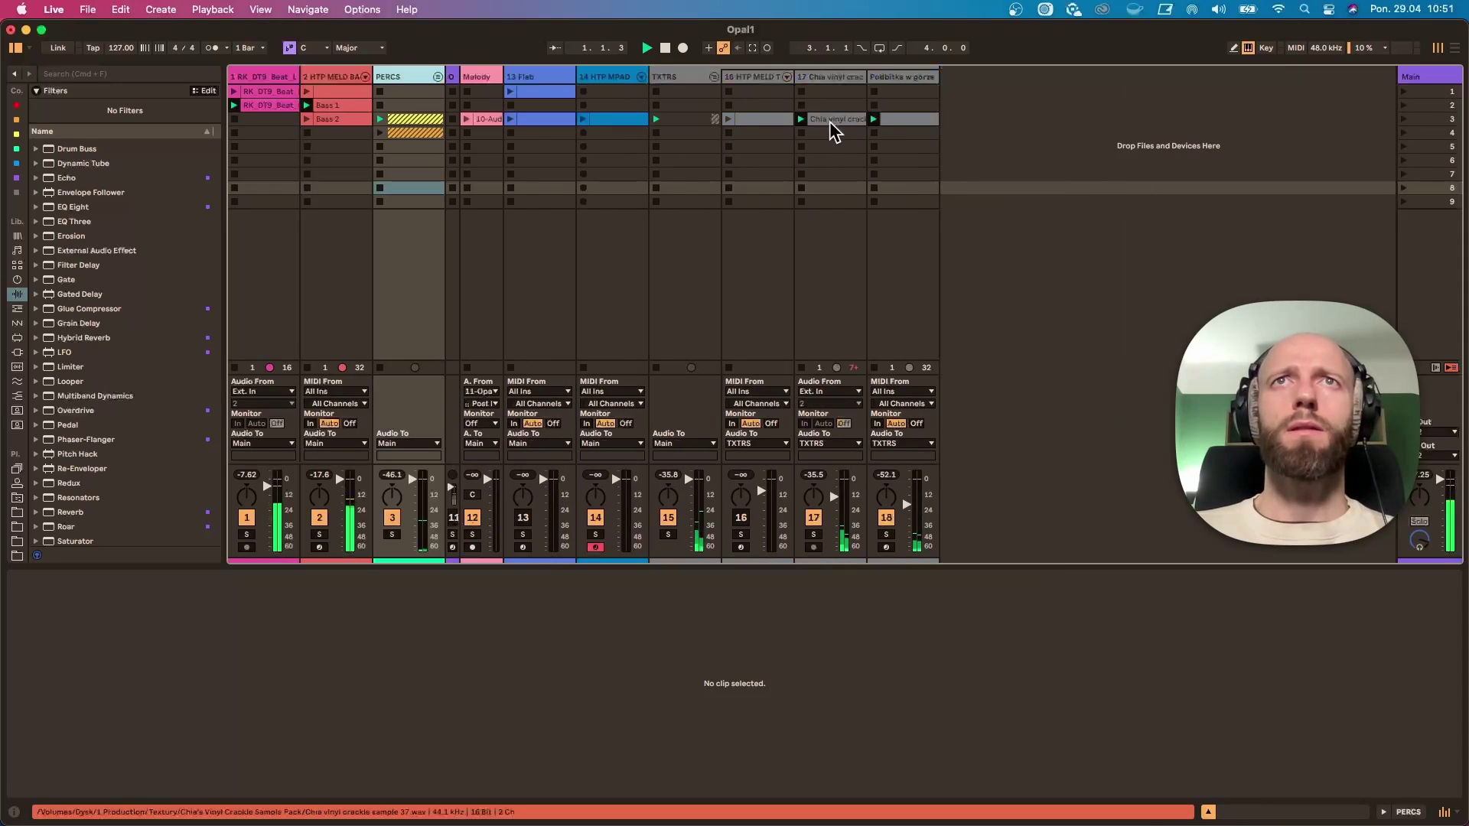
Step: Open the Chia vinyl crackle sample 37 clip and set its Beats warp transient envelope to 34
left_click(830, 121)
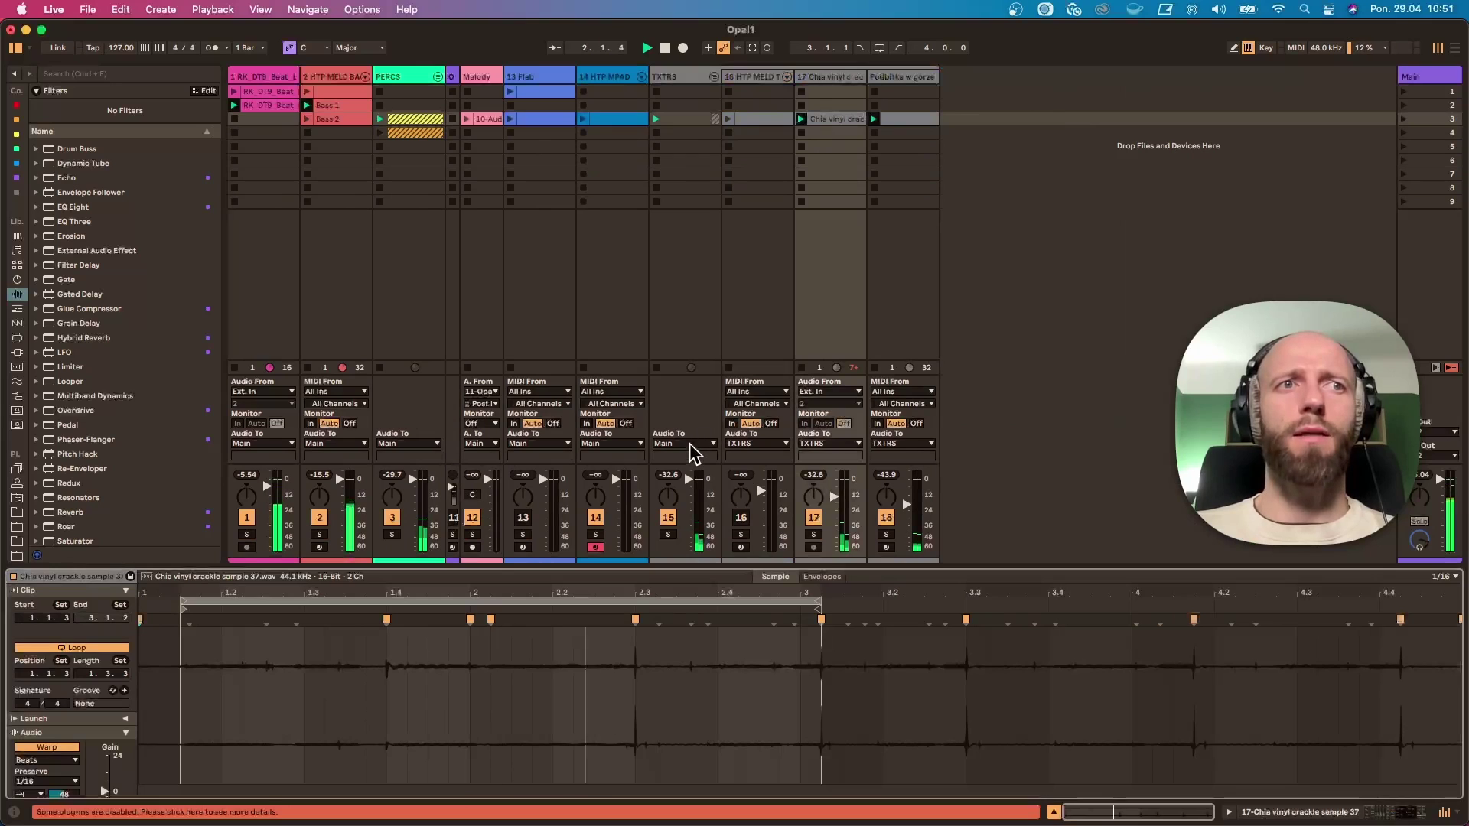
left_click_drag(69, 796, 68, 764)
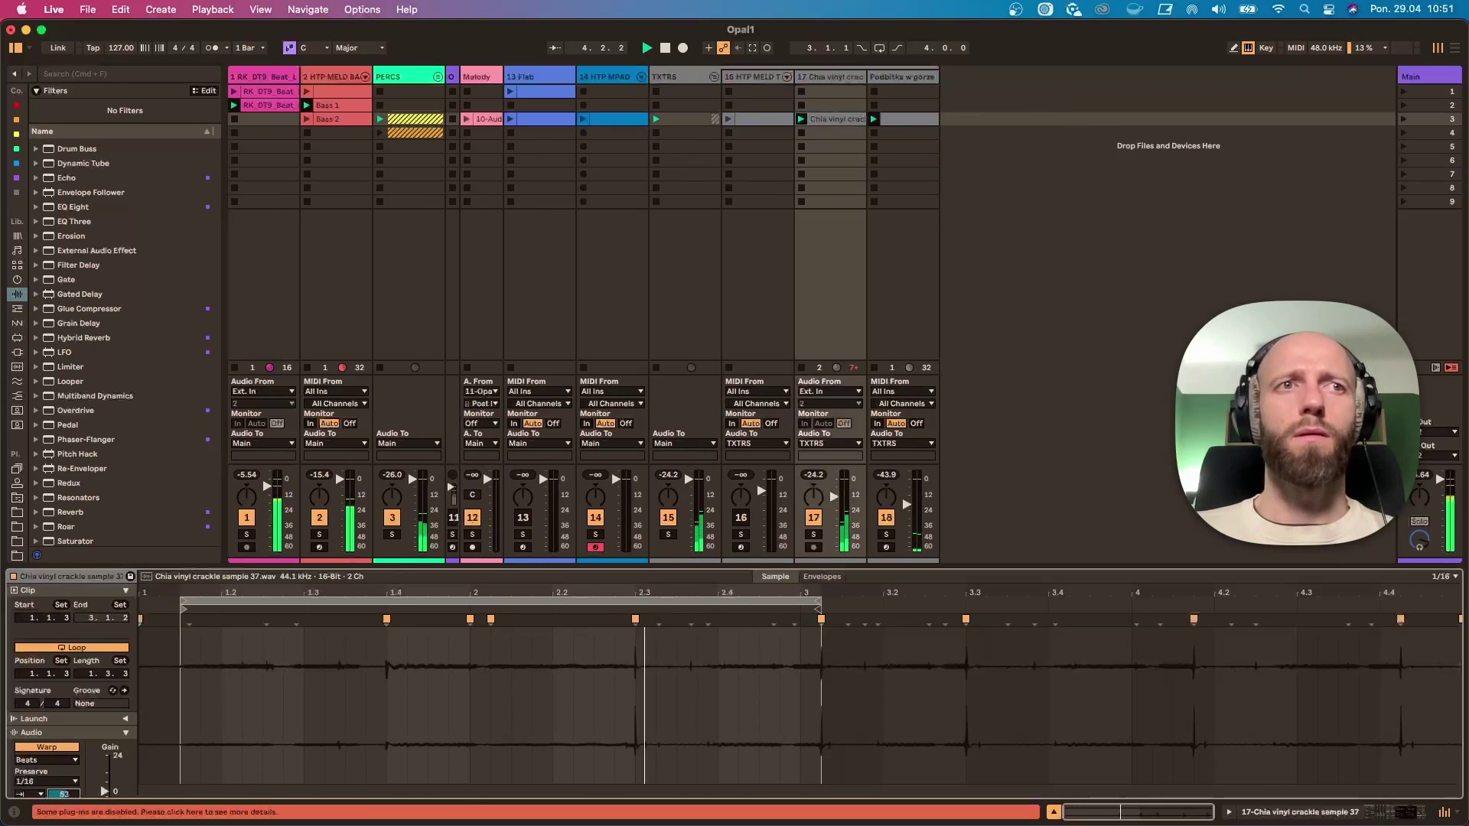
left_click_drag(69, 764, 69, 807)
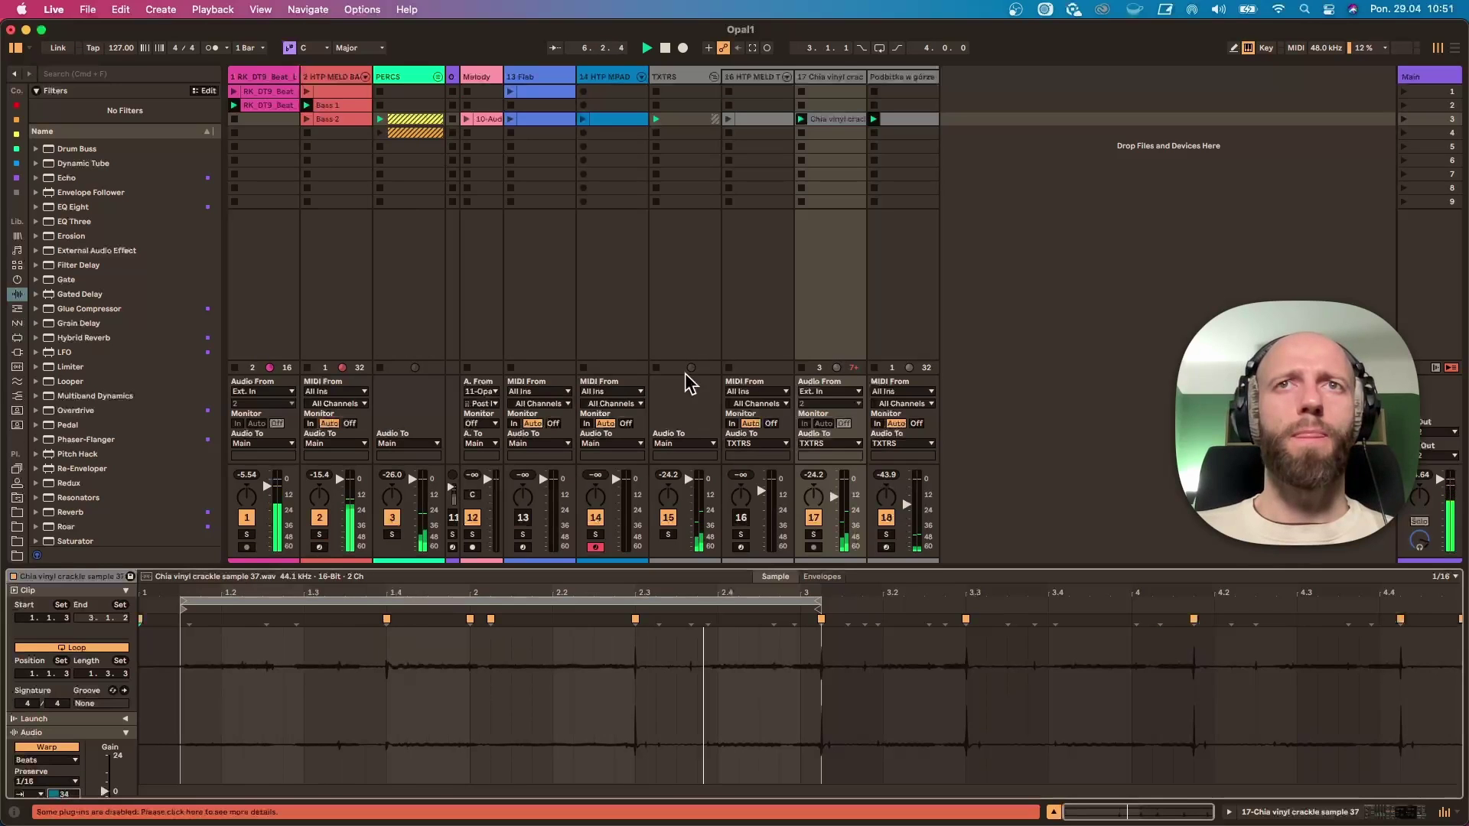
Step: In the vinyl crackle track's second EQ Eight, lower the high dip's frequency and enable band 8 at 22.0 kHz with Q 0.69
left_click(828, 80)
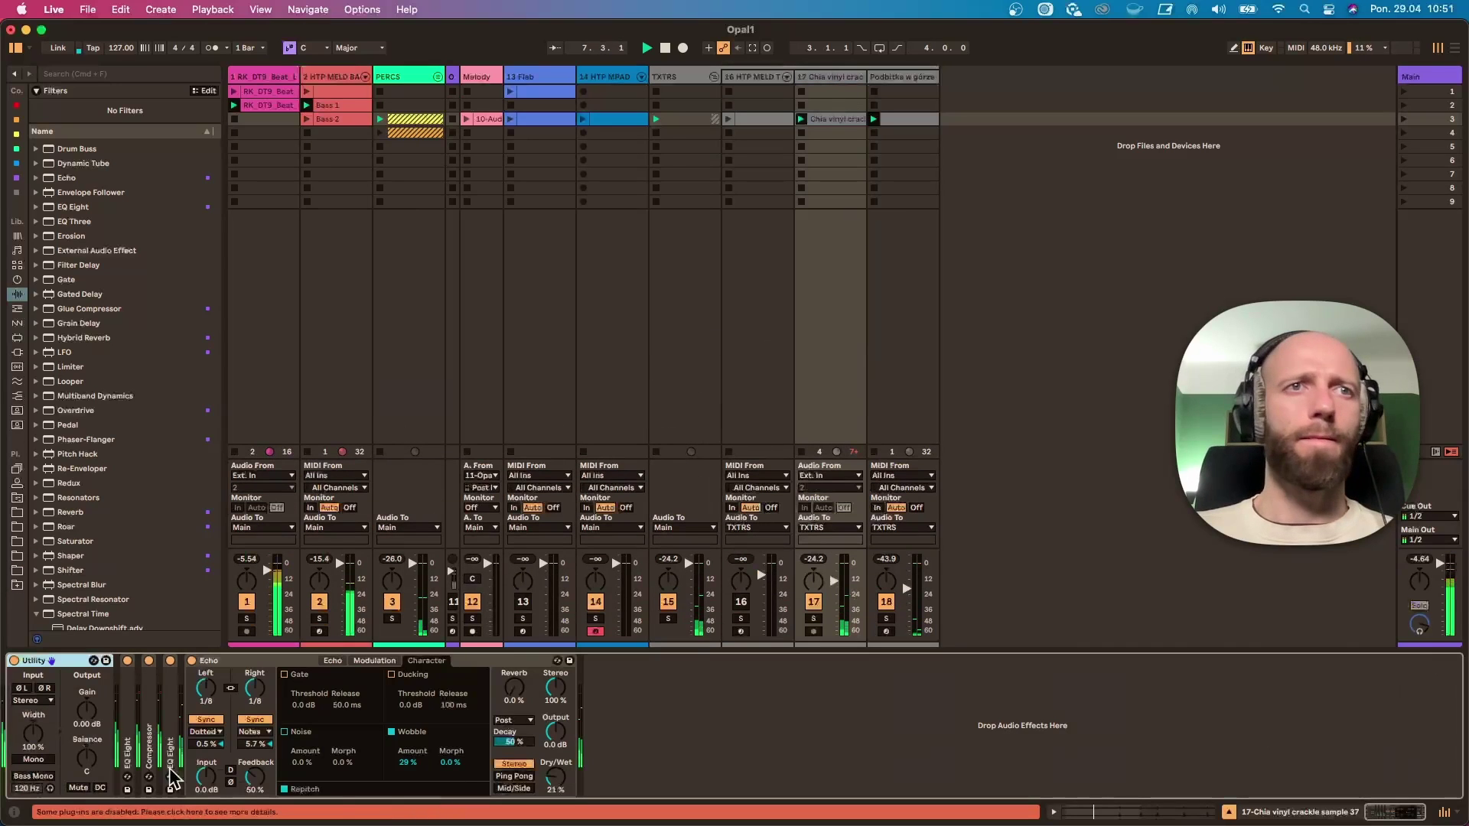
double_click(169, 730)
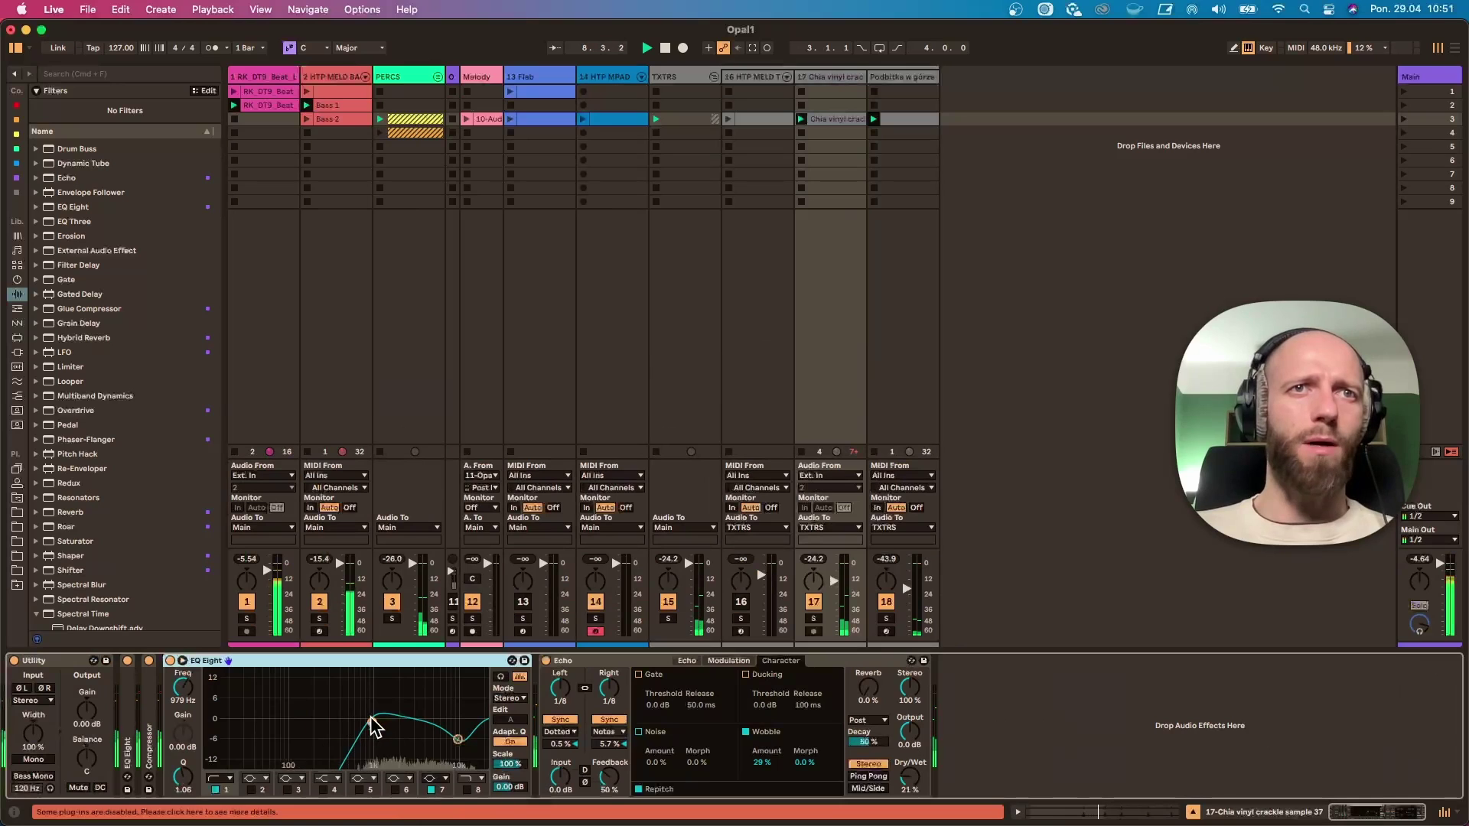
mouse_move(458, 739)
left_mouse_down()
mouse_move(393, 740)
mouse_move(438, 739)
mouse_move(453, 756)
mouse_move(409, 722)
mouse_move(484, 730)
left_mouse_up()
left_click(467, 789)
key("space")
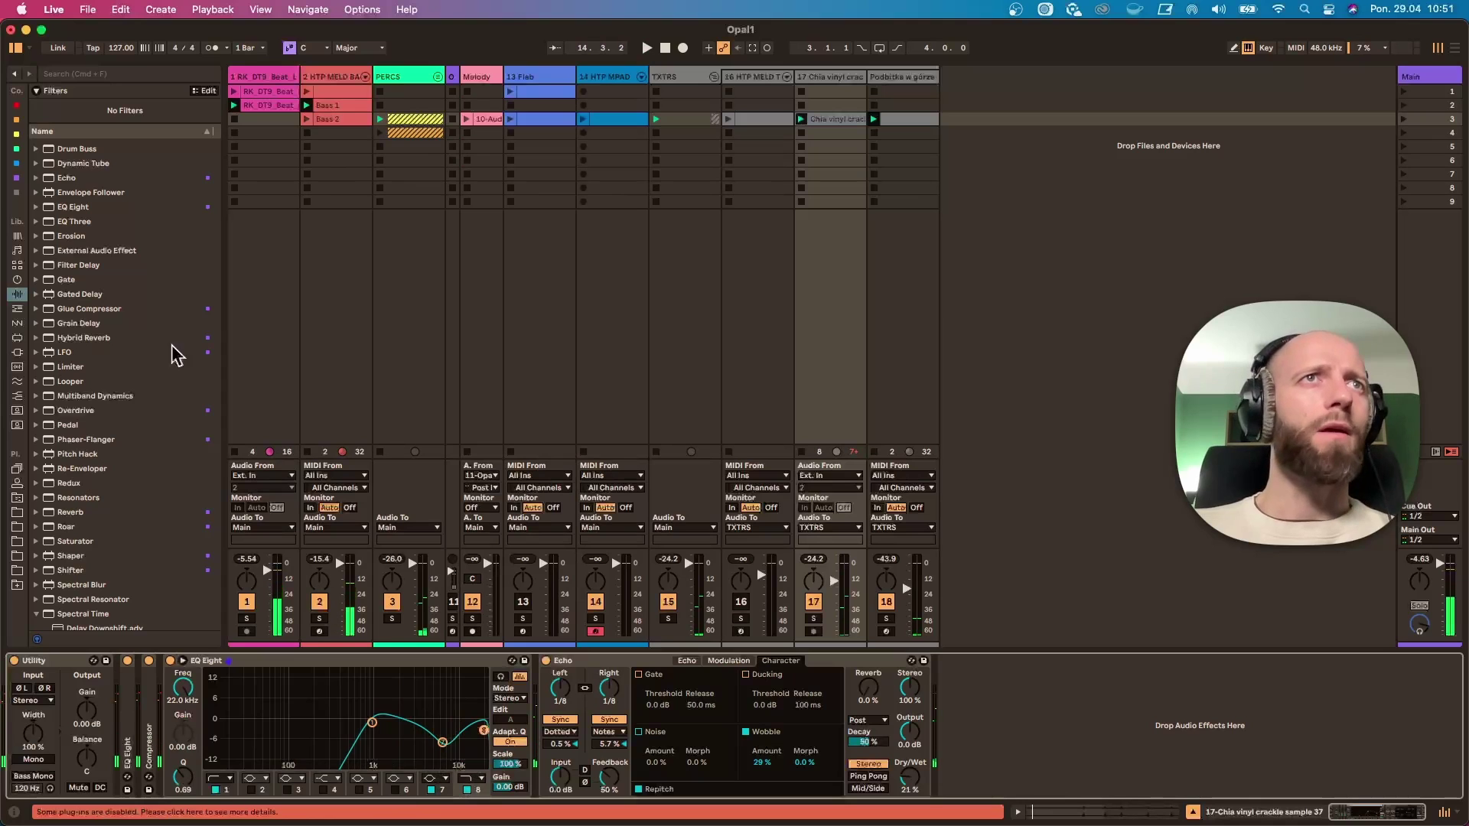
Step: Insert an Auto Filter between the second EQ Eight and Echo on the vinyl crackle track
left_click(17, 192)
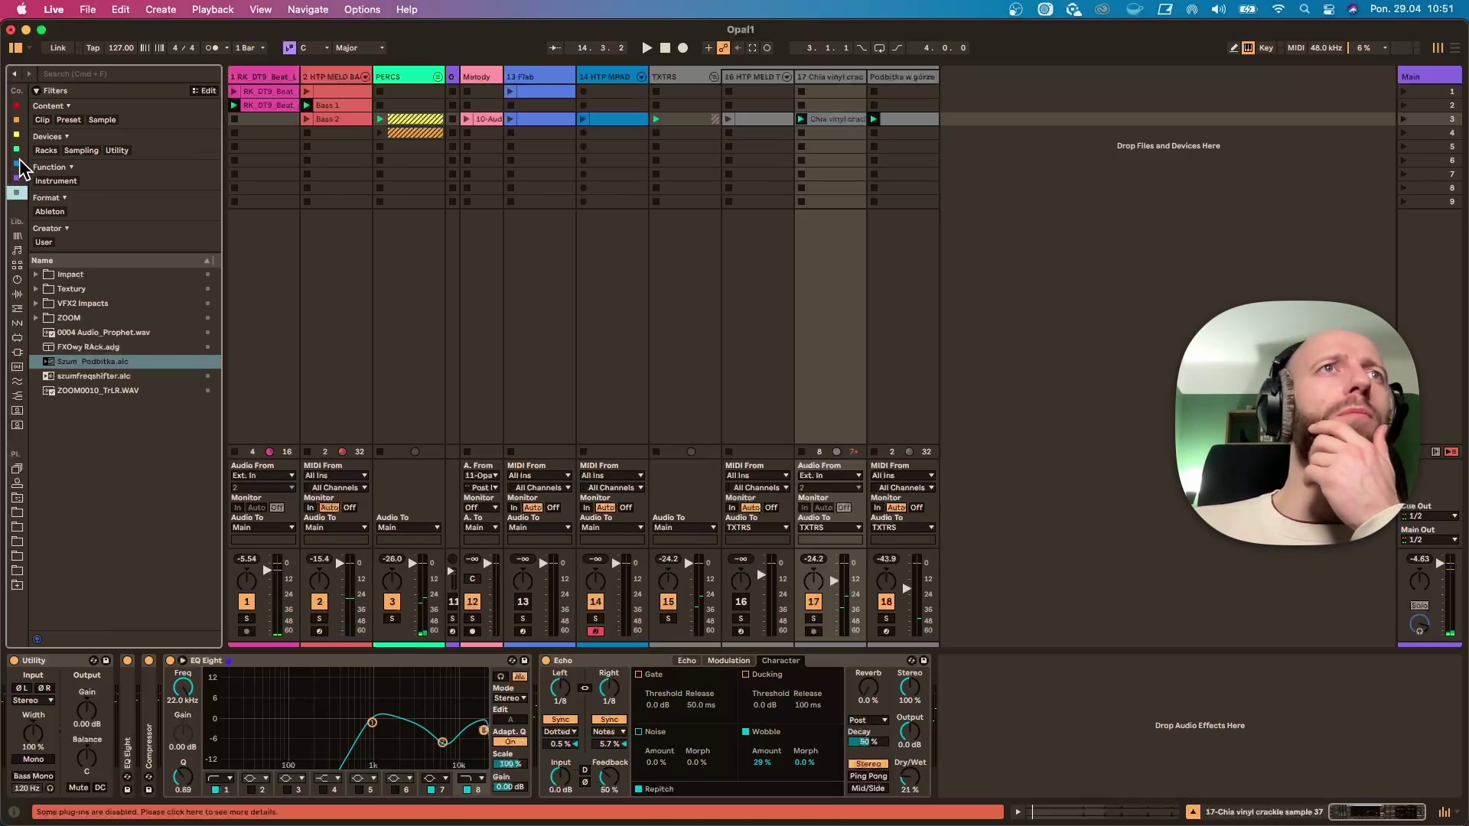
left_click(17, 178)
left_click_drag(55, 123, 545, 685)
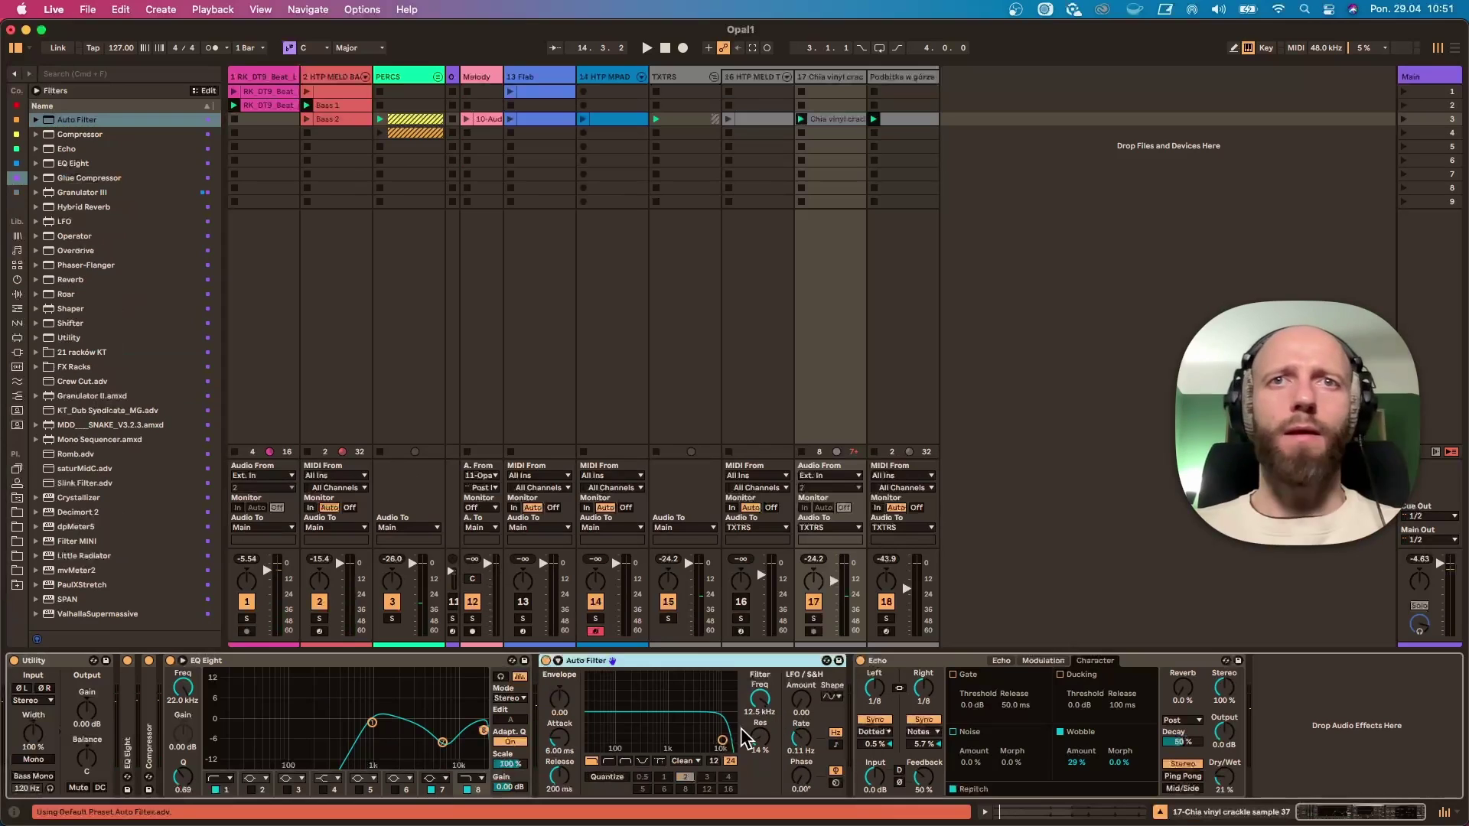
Step: Set the Auto Filter to 6.58 kHz, 29% resonance, LFO amount 28.6, rate 0.05 Hz and phase 129°, and collapse it and the EQ Eight
left_click_drag(724, 742, 800, 686)
key("space")
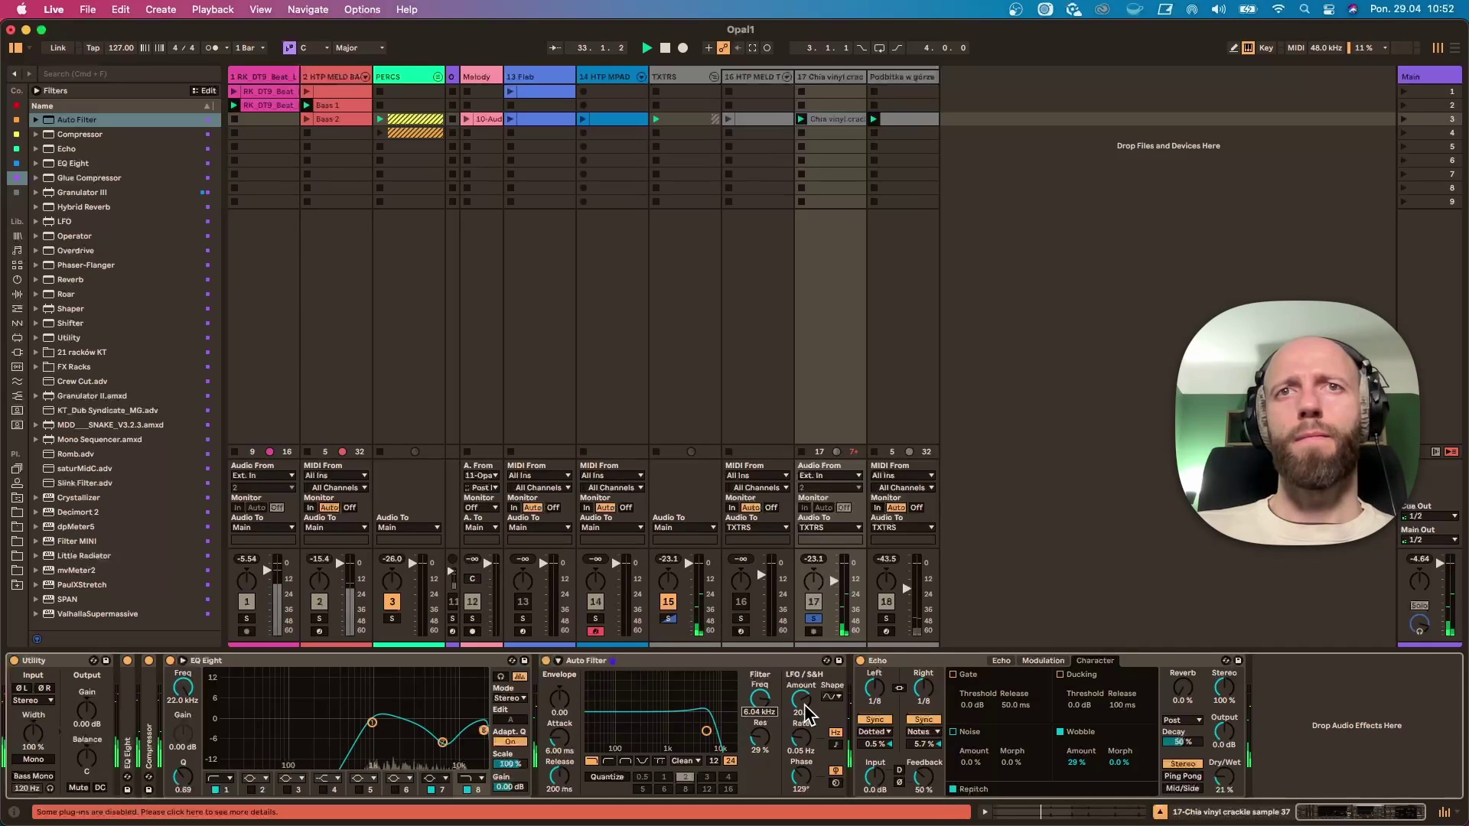
left_click_drag(804, 705, 804, 700)
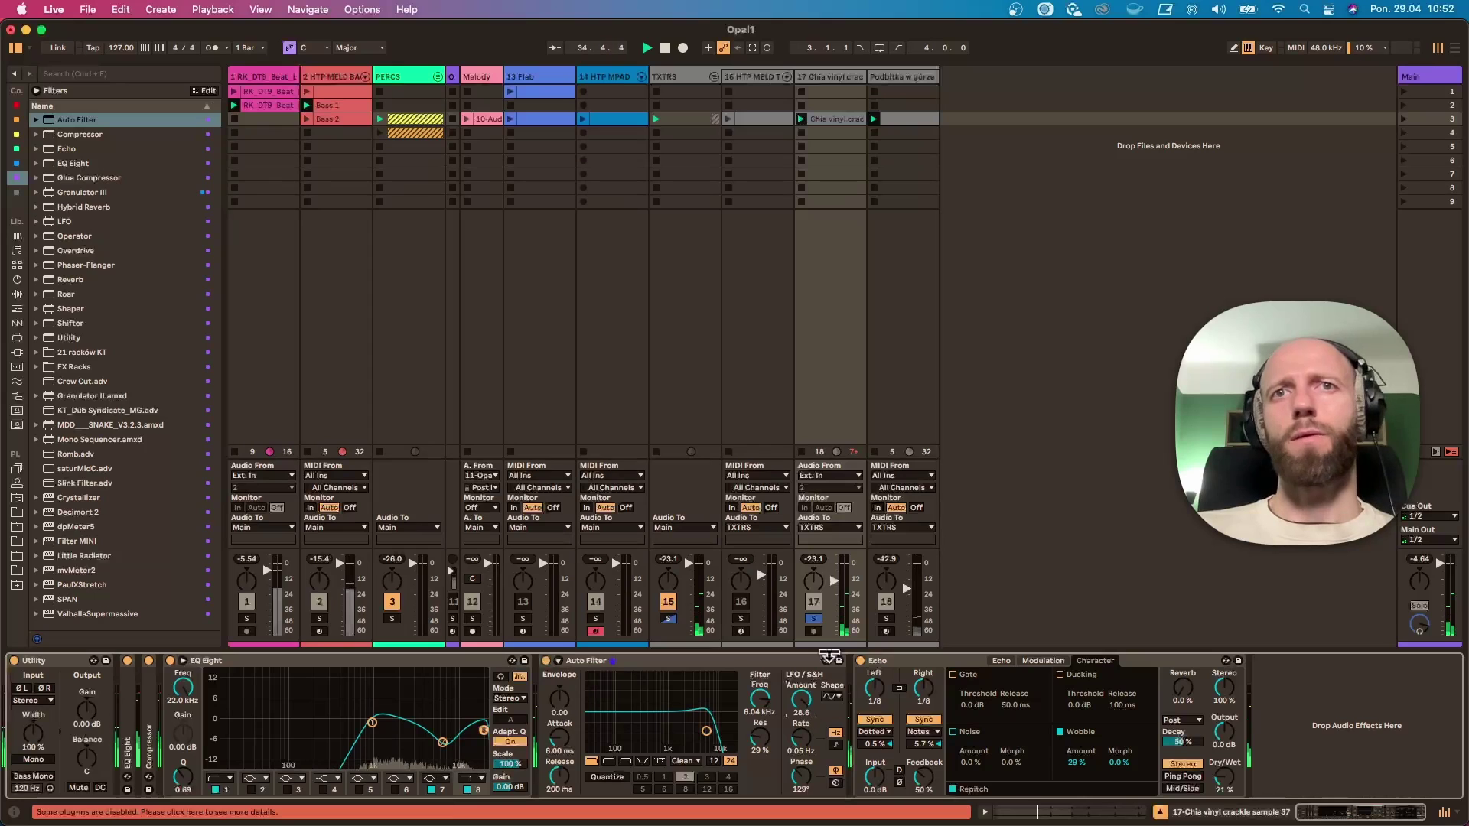
left_click(813, 619)
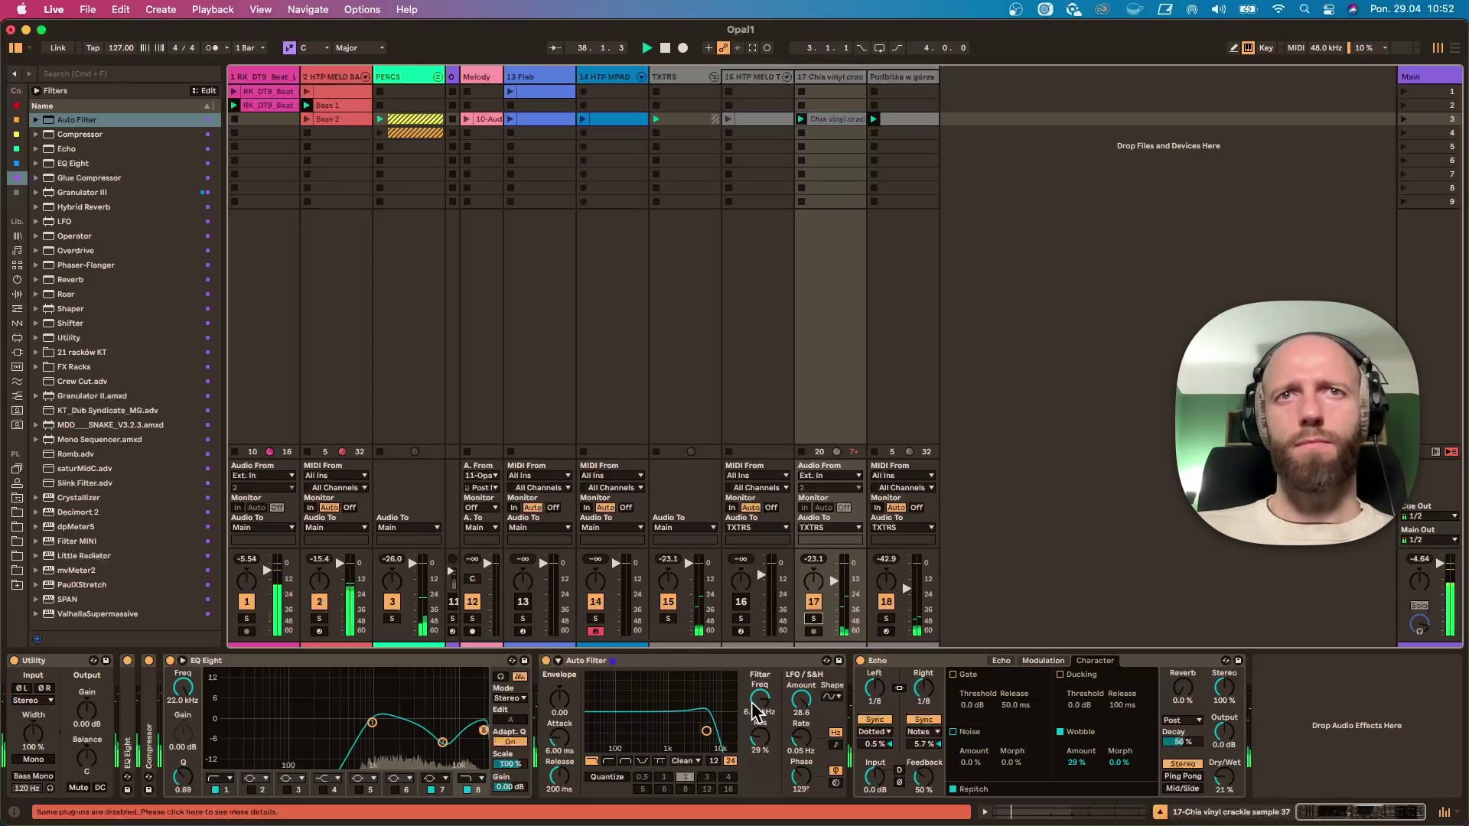
left_click_drag(763, 712, 763, 703)
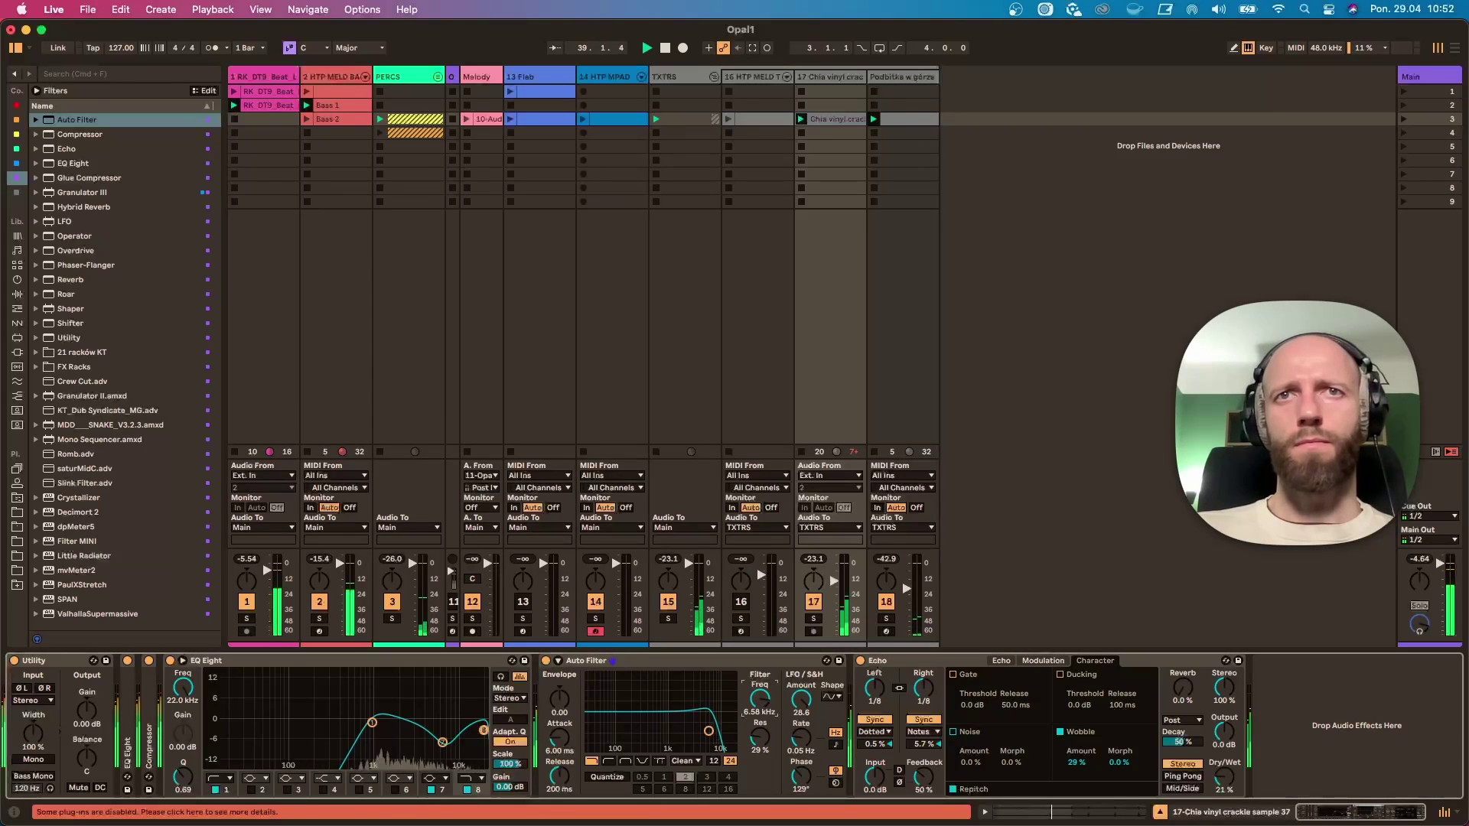
double_click(413, 662)
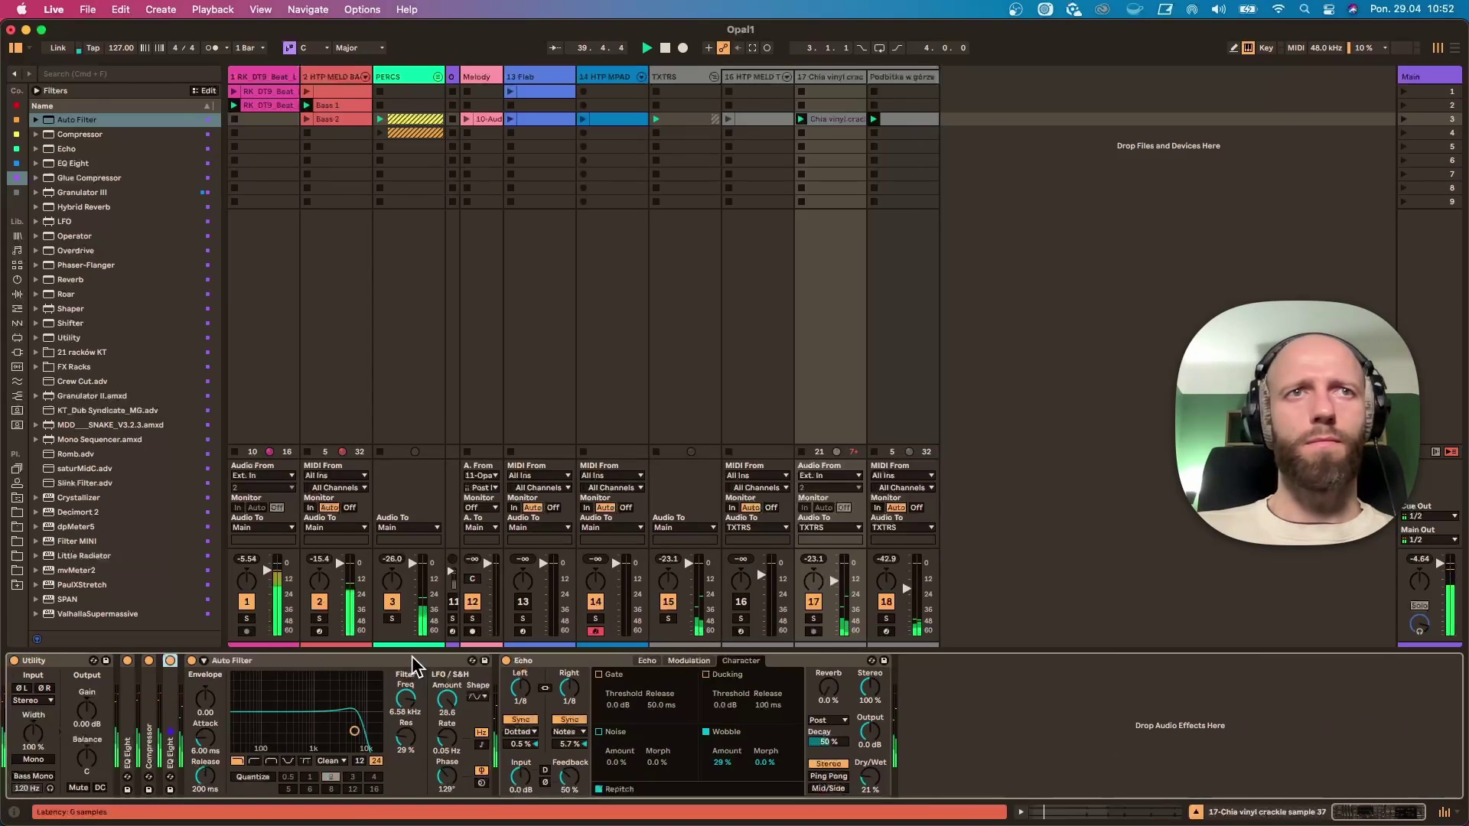
double_click(343, 663)
Step: Capture the currently playing clips into a new scene inserted below scene 5
left_click(1438, 147)
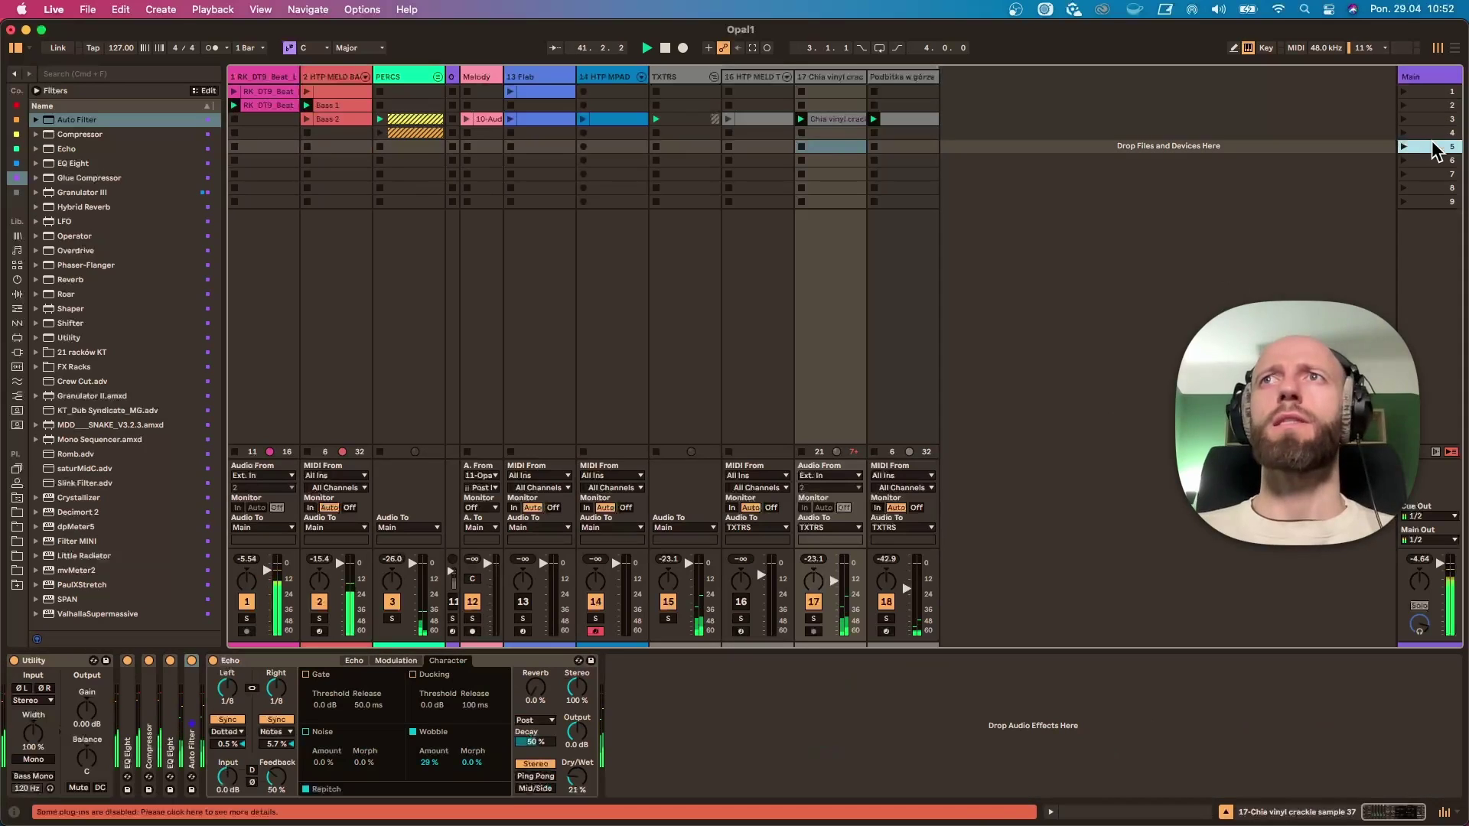
key("super+shift+i")
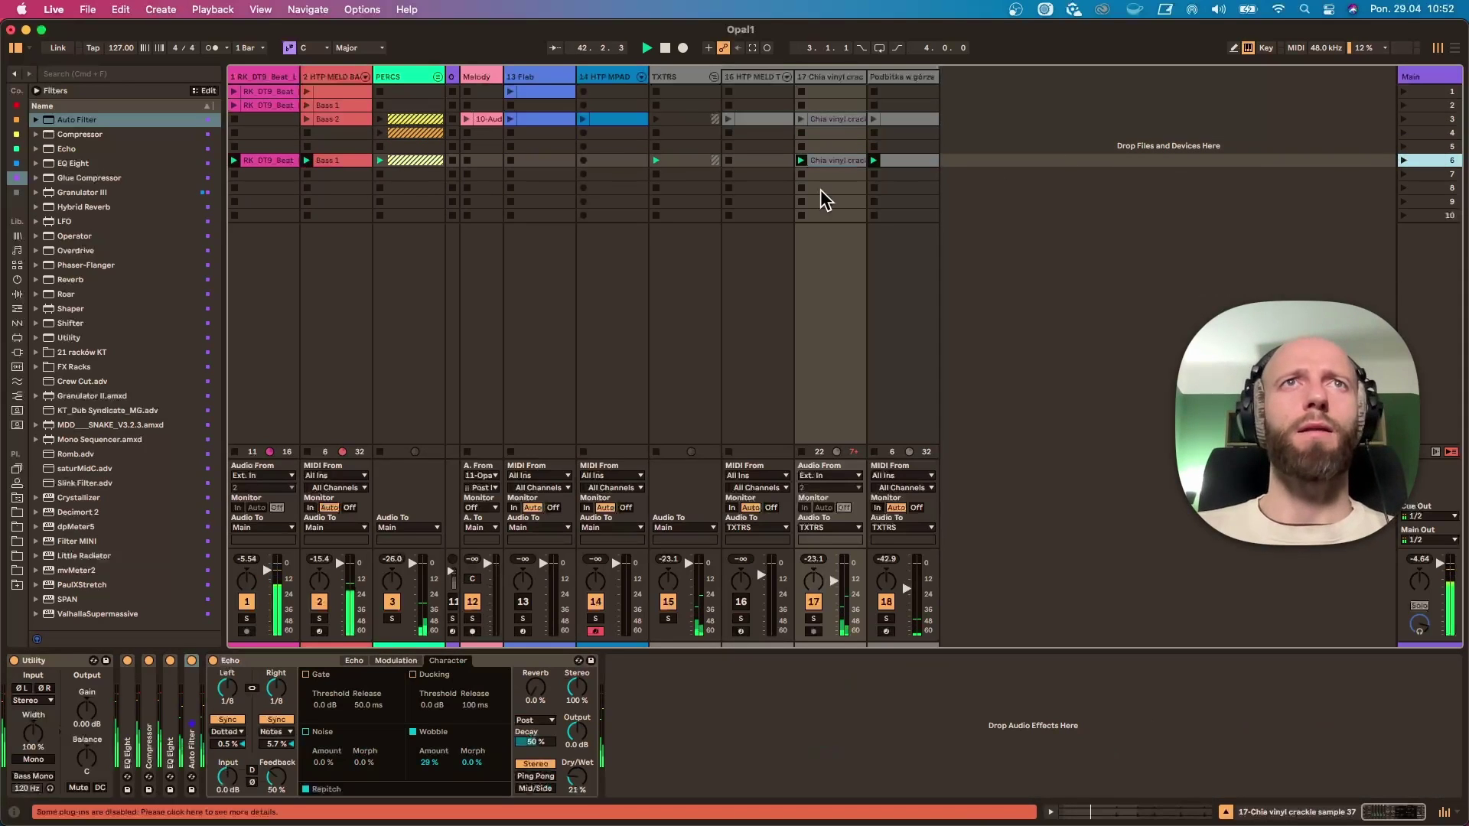
Step: Unfold the PERCS group, launch the Melody track's scene 3 clip and show the clip's sample
left_click(437, 76)
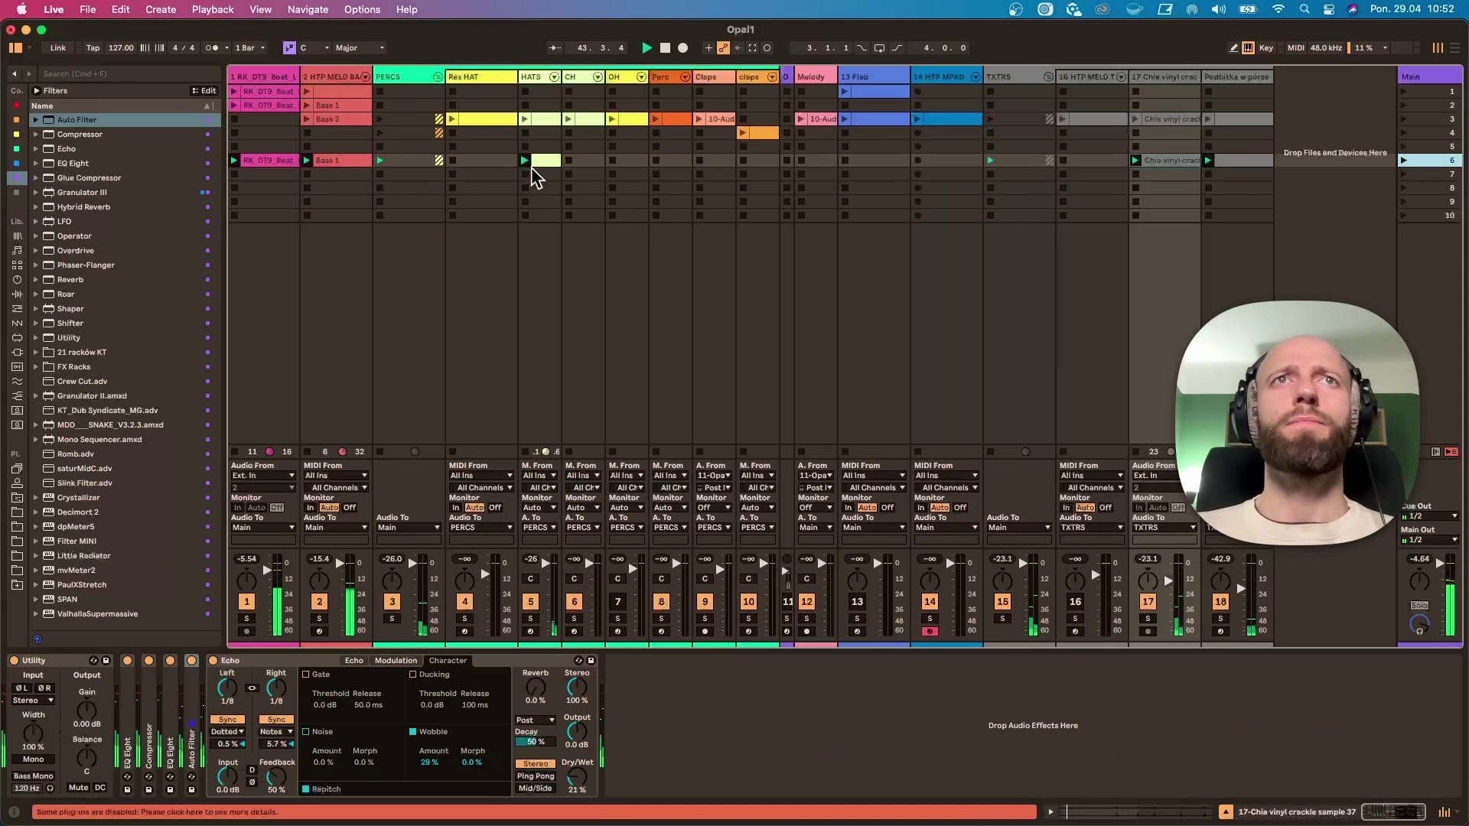
left_click(800, 119)
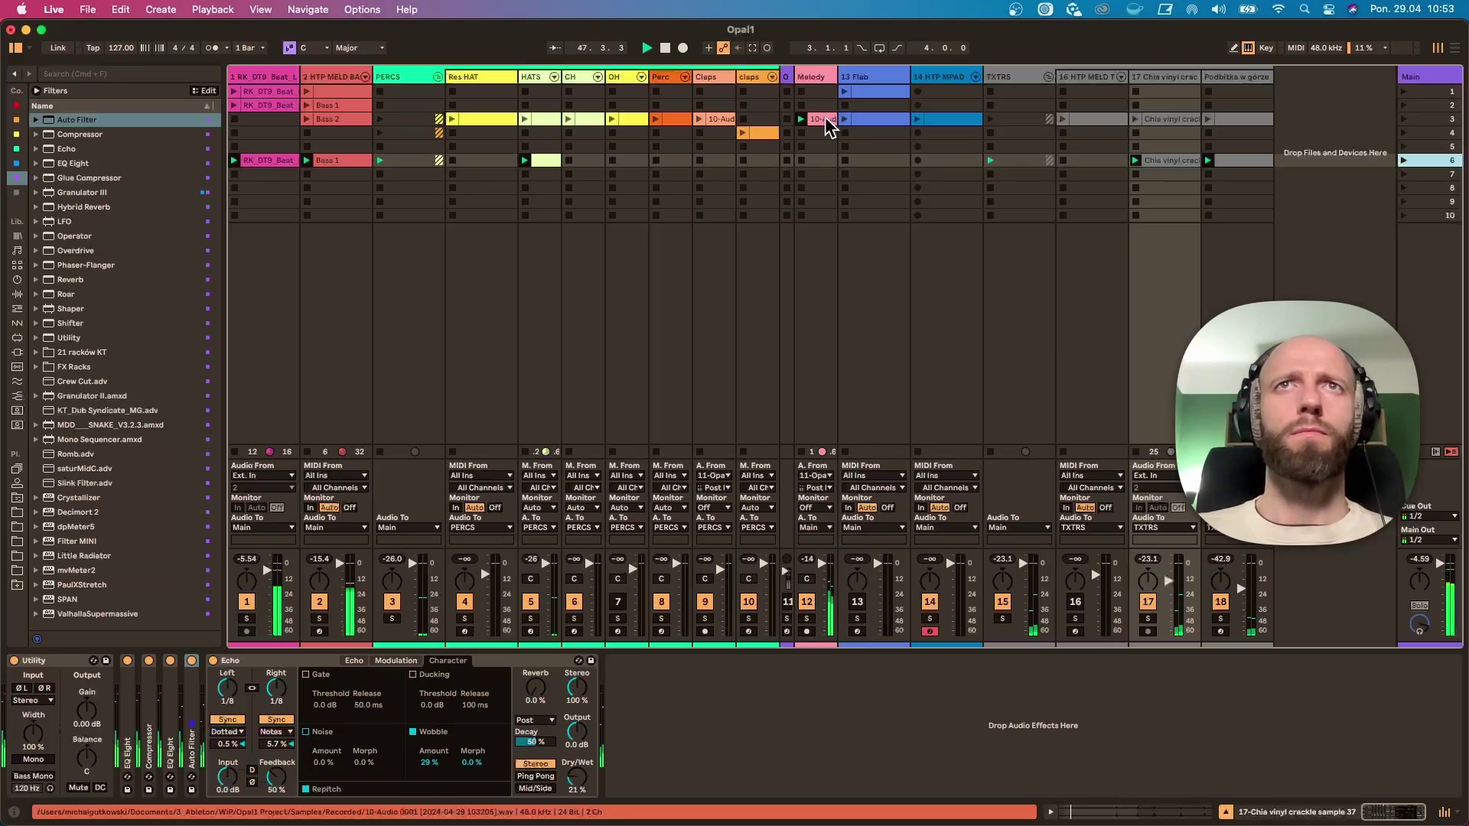
left_click(827, 120)
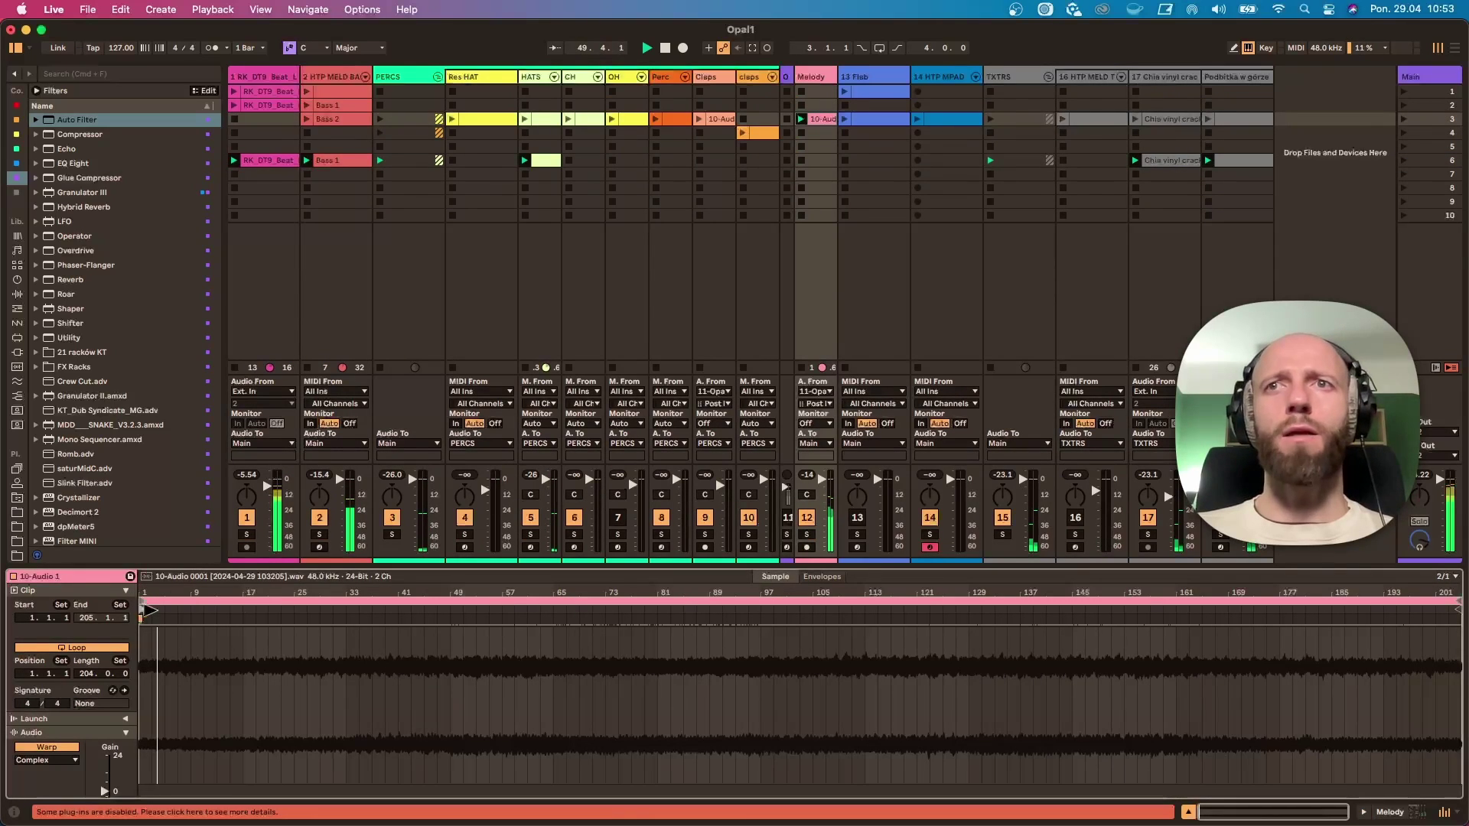
Step: Audition the Melody clip from bar 193, soloed and in the mix, and return its start marker to bar 1
mouse_move(149, 609)
left_mouse_down()
mouse_move(1302, 636)
mouse_move(1400, 612)
mouse_move(1387, 610)
left_mouse_up()
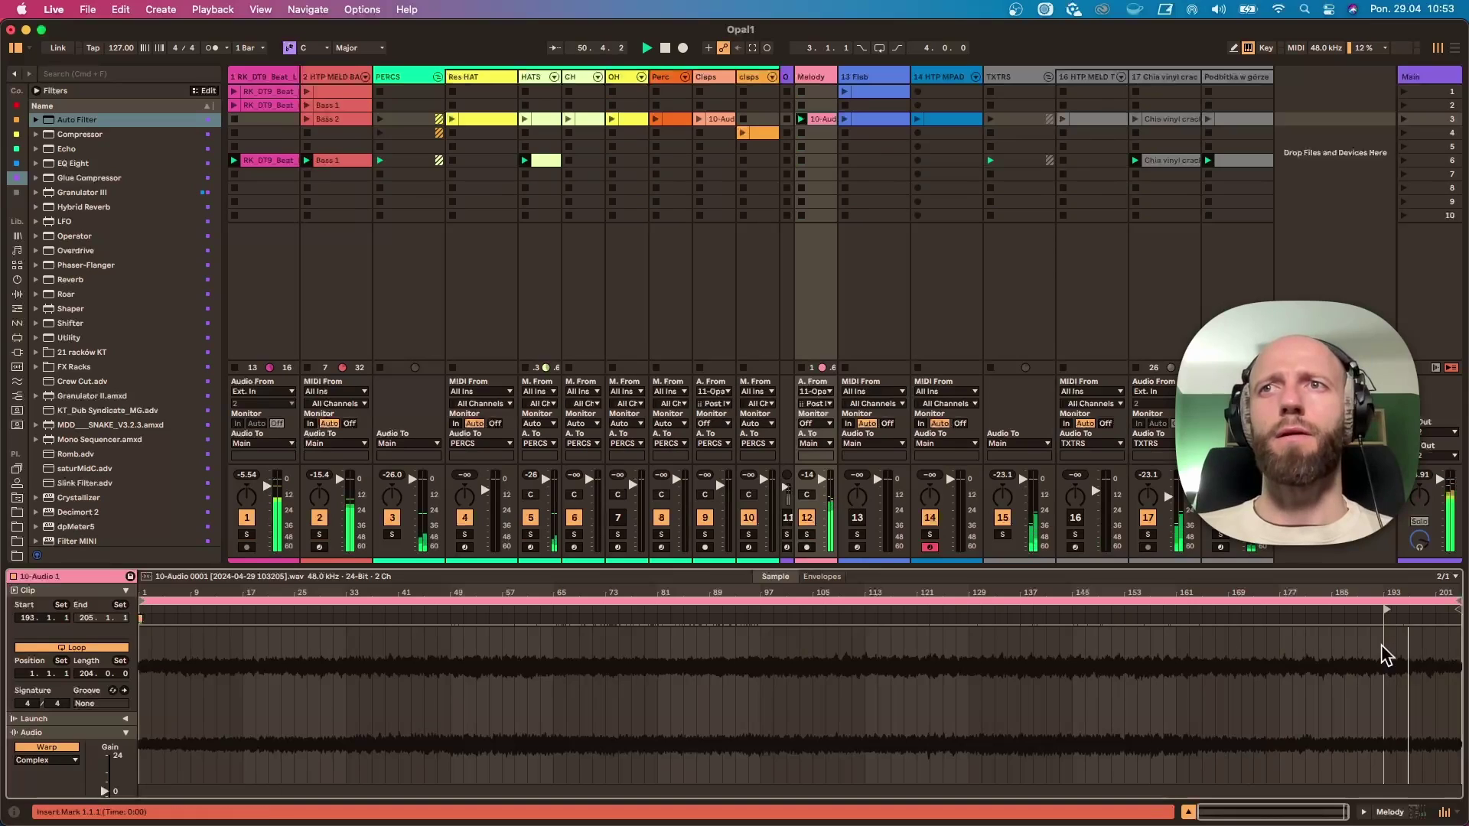
key("space")
key("space")
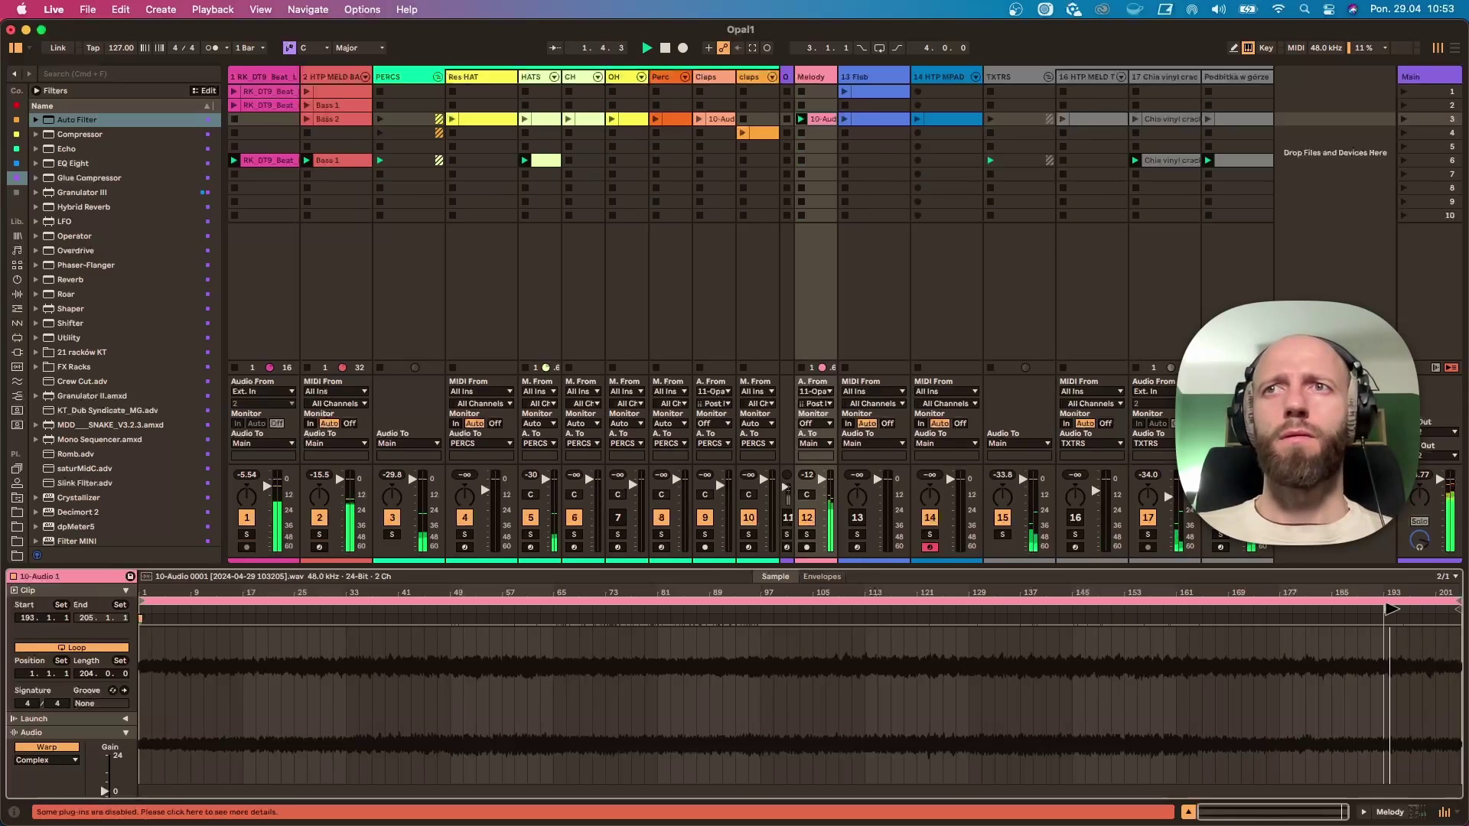
left_click(807, 535)
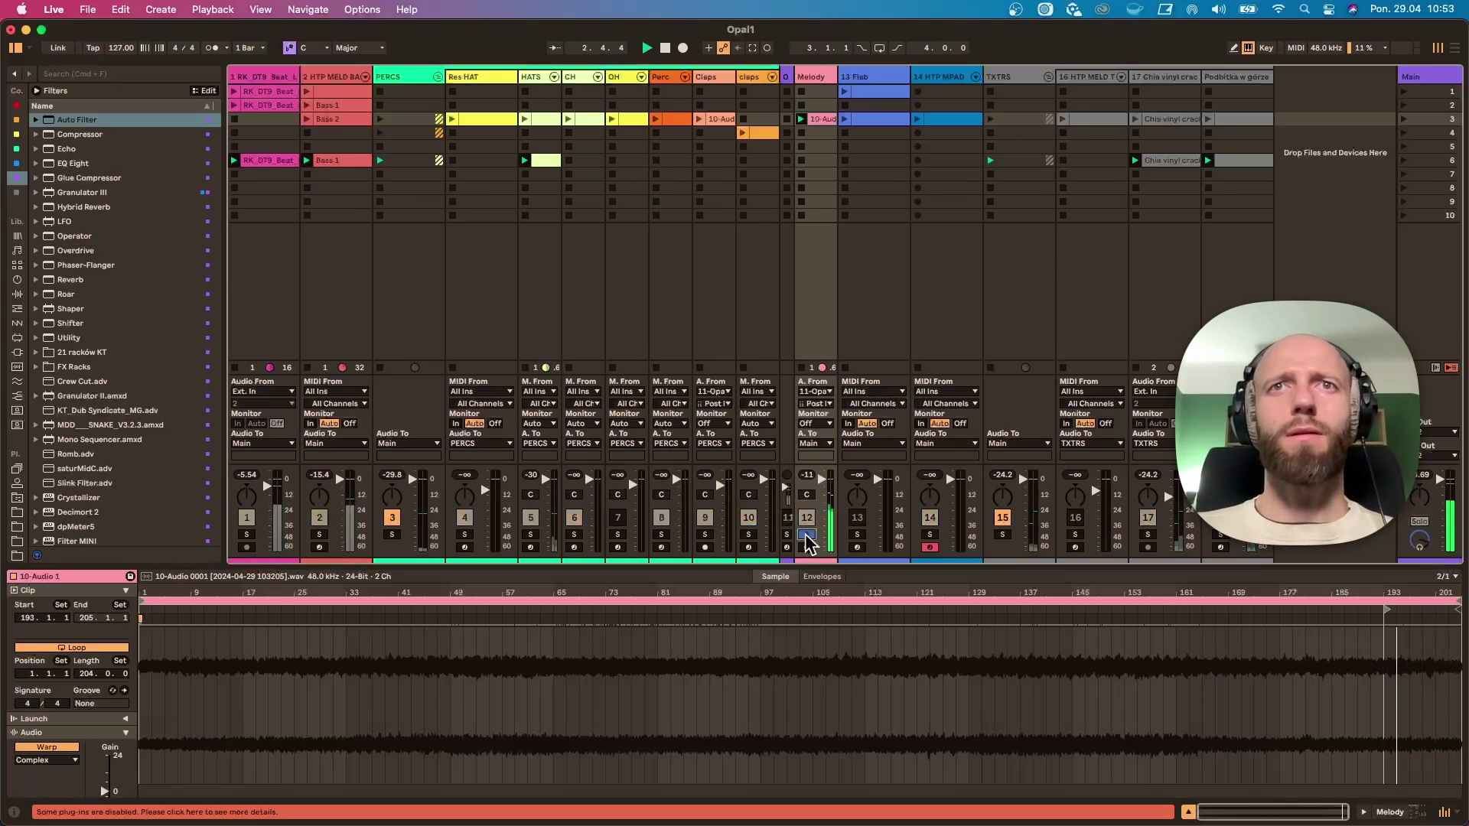
left_click(807, 535)
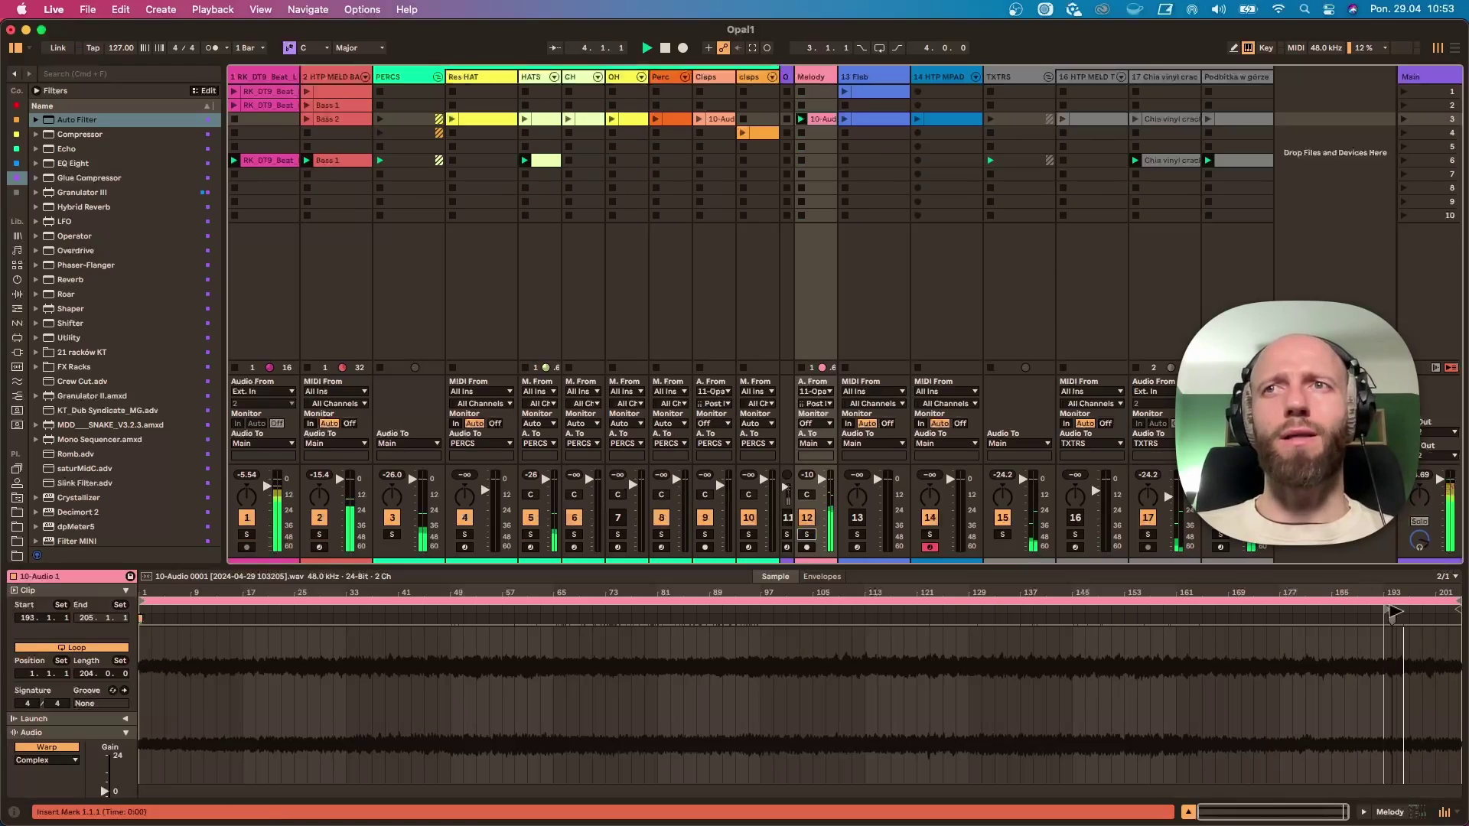
left_click_drag(1388, 610, 6, 666)
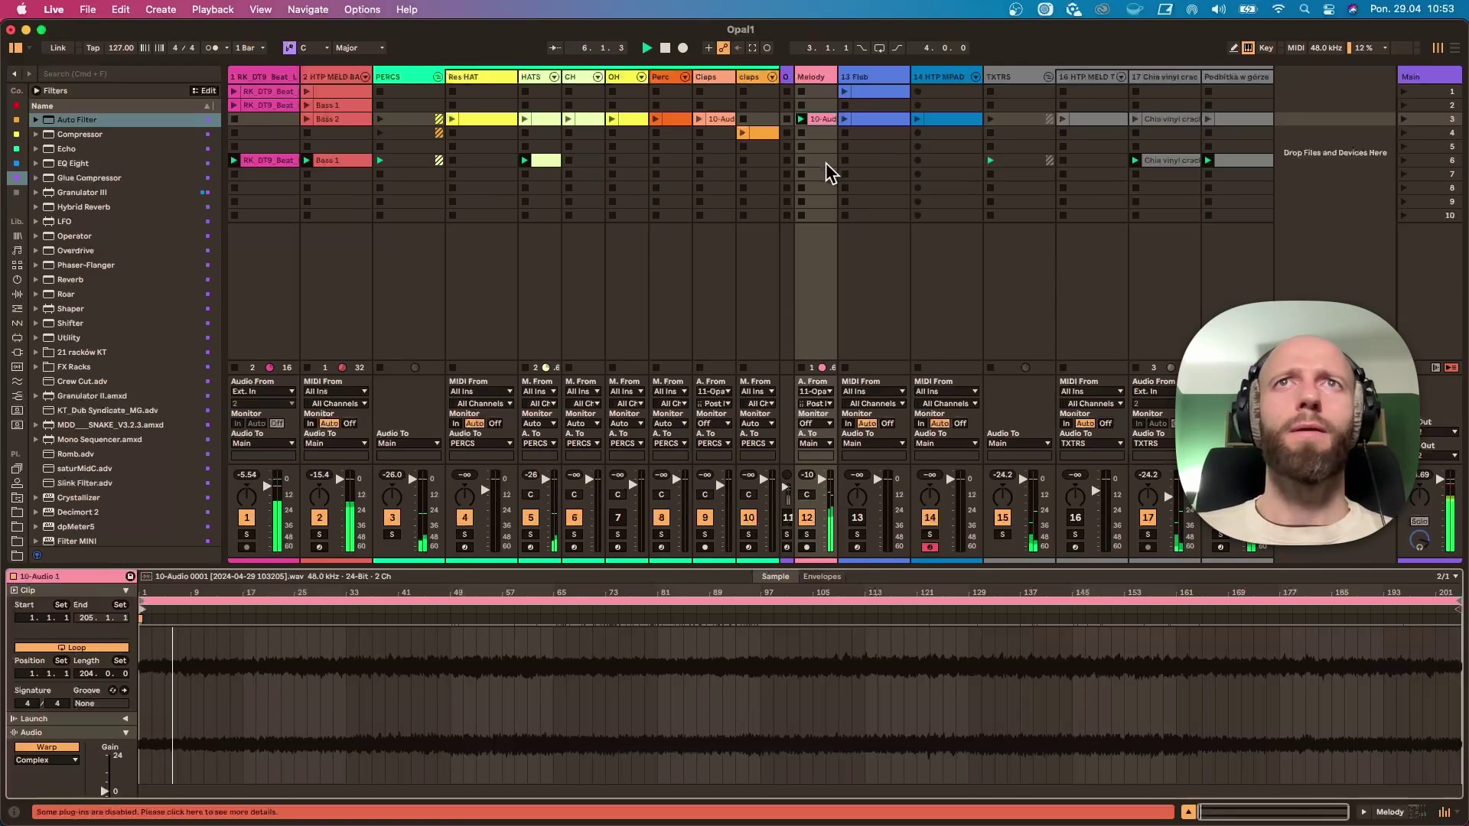
Step: Capture the playing clips, including Melody, into a new scene inserted below scene 6
left_click(1416, 162)
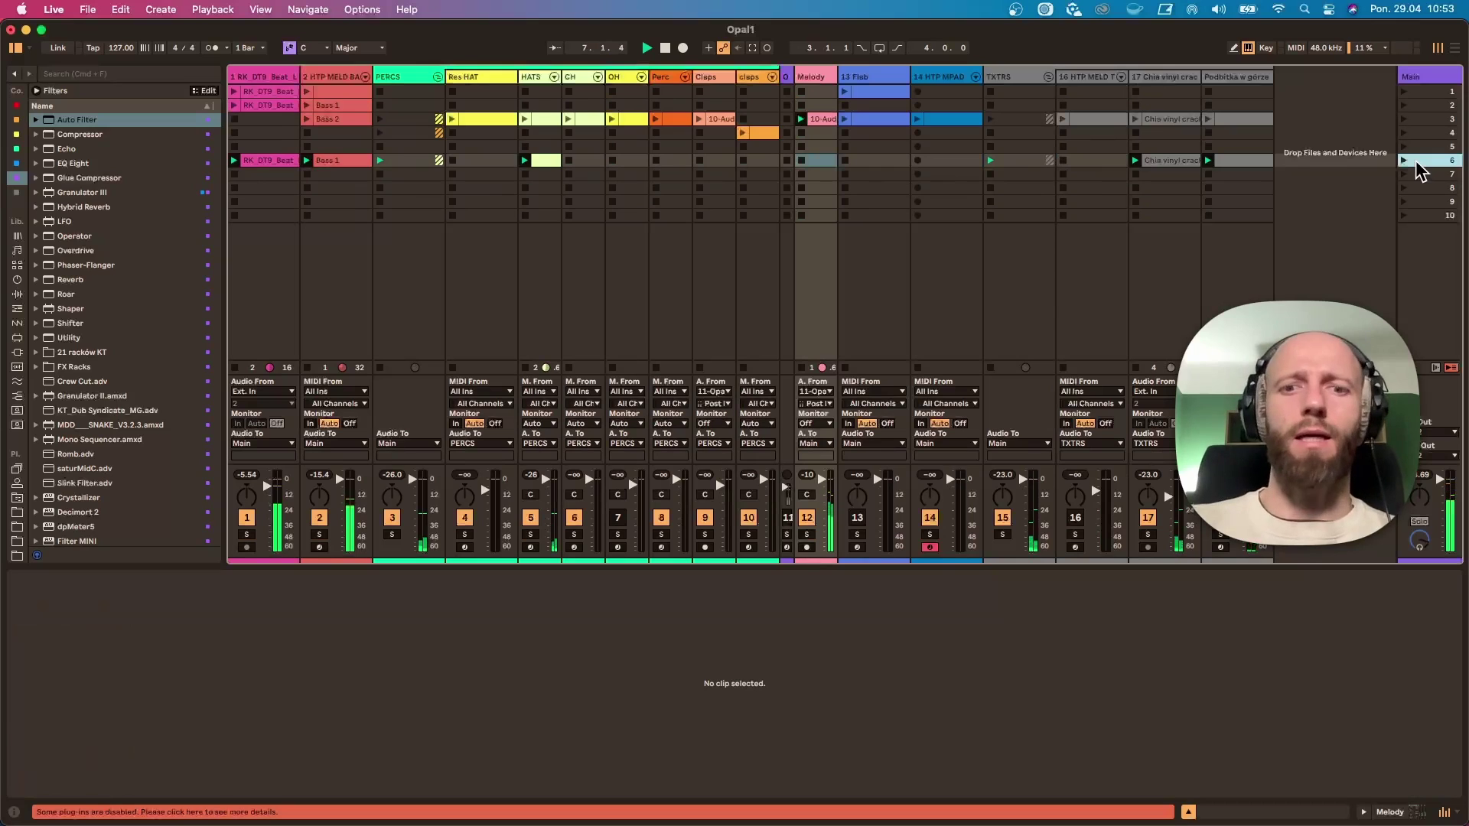
key("super+shift+i")
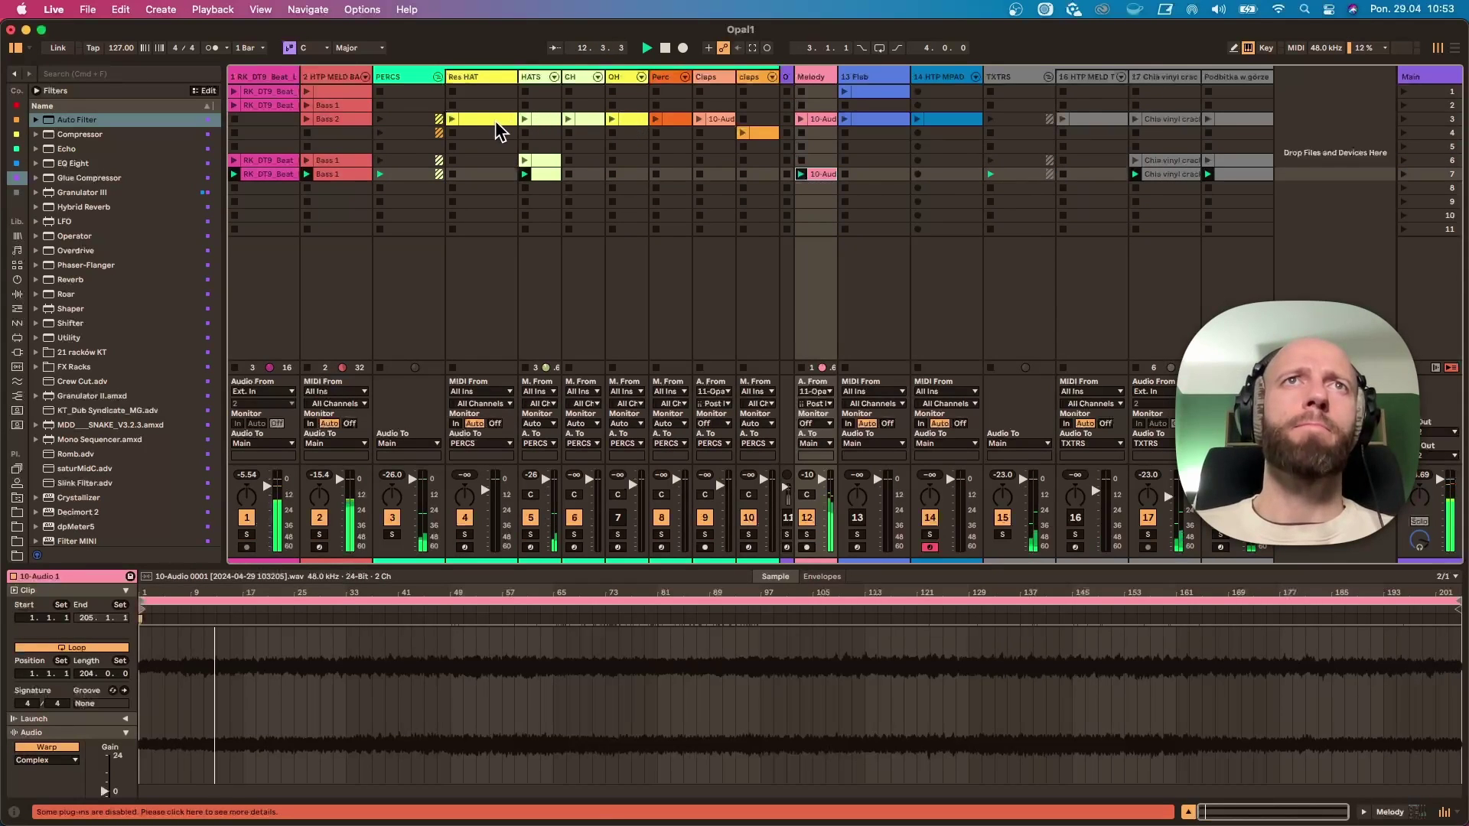
Step: Launch the Res HAT track's scene 3 clip and capture the playing clips into a new scene below scene 7
left_click(452, 117)
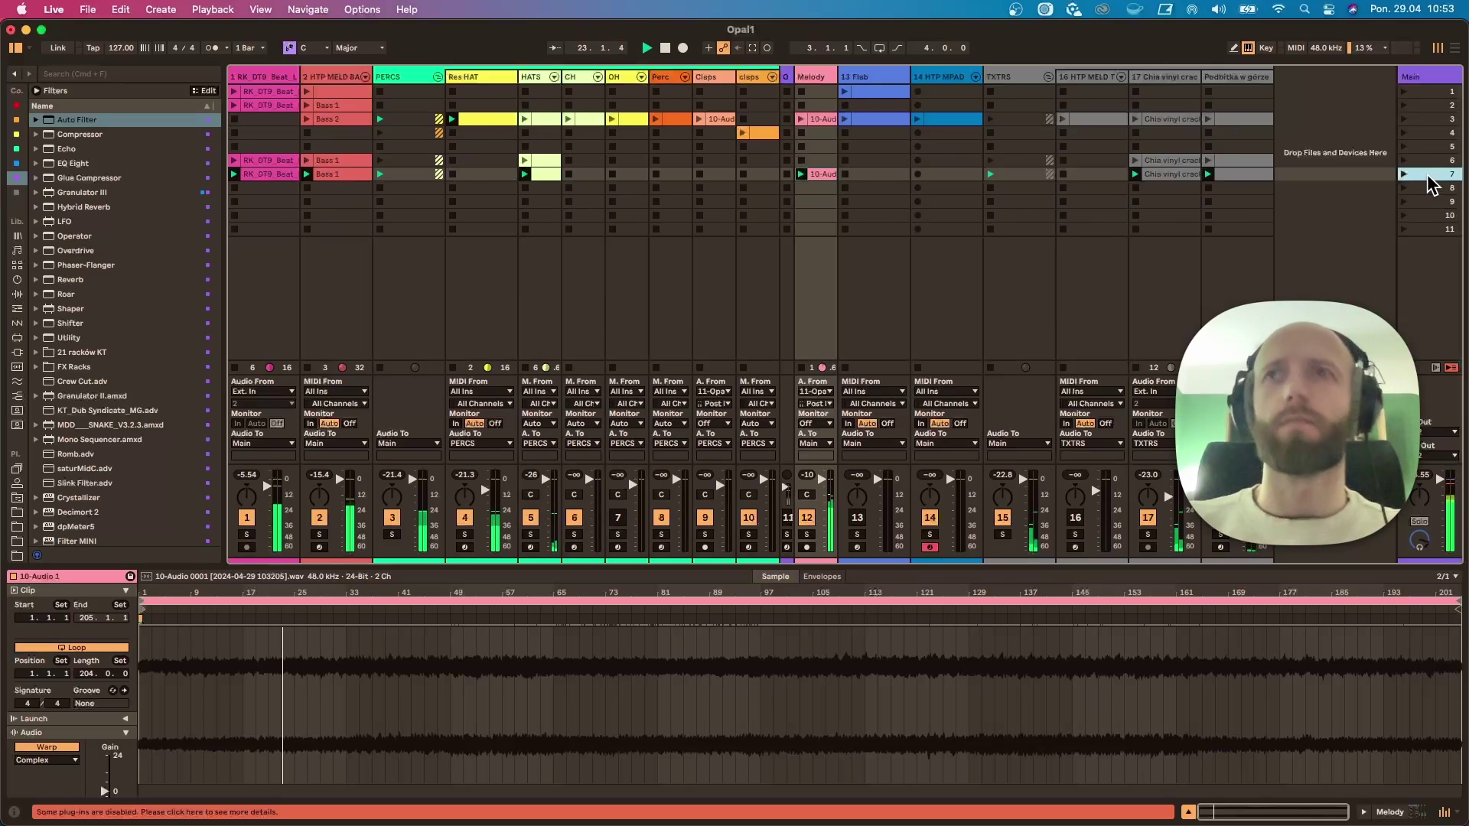
key("super+shift+i")
Step: Delete the Melody clip in scene 8, restart playback, and remove the stop button from the emptied slot
left_click(823, 187)
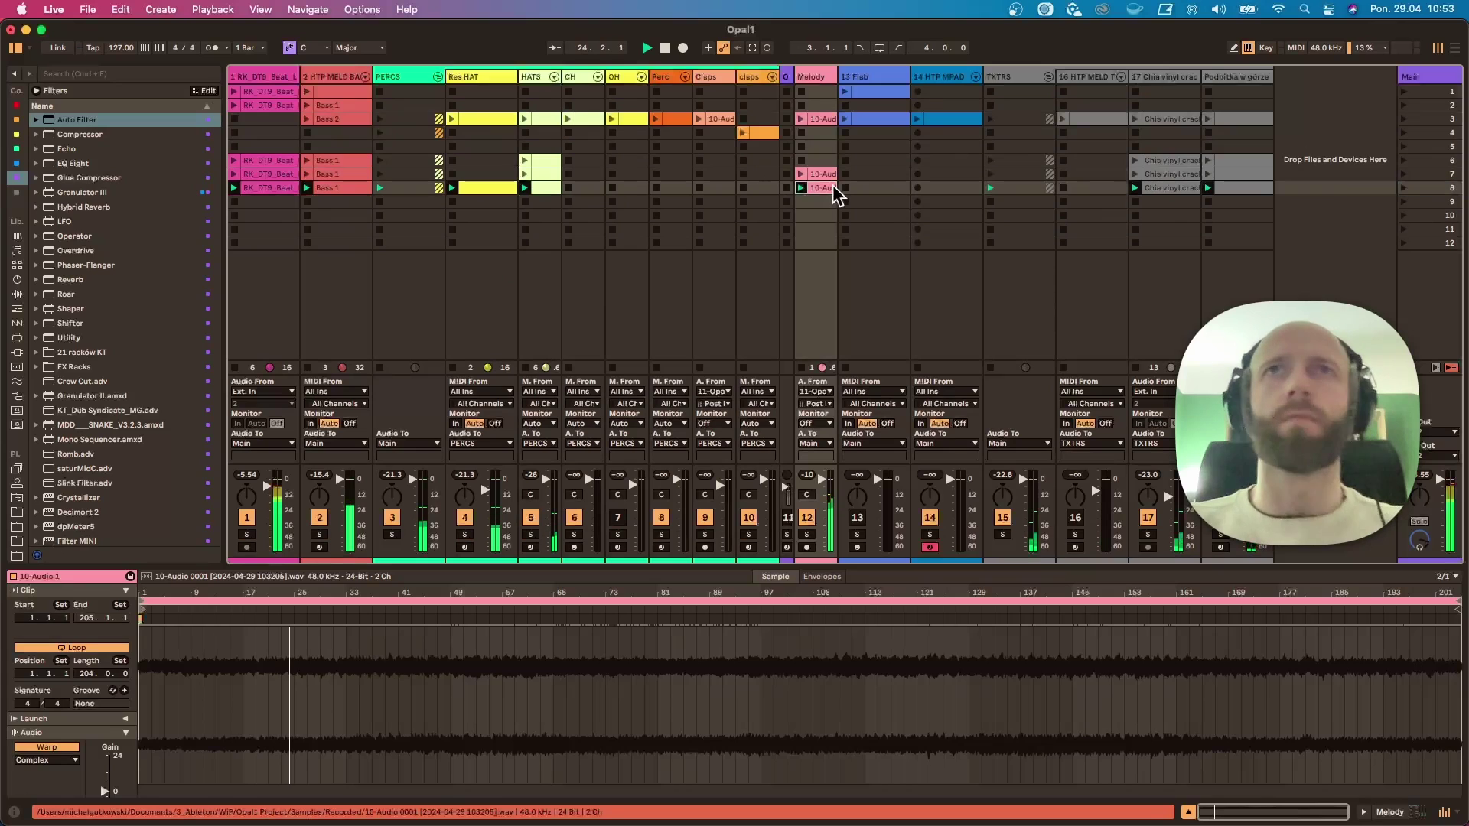
key("Delete")
key("space")
key("space")
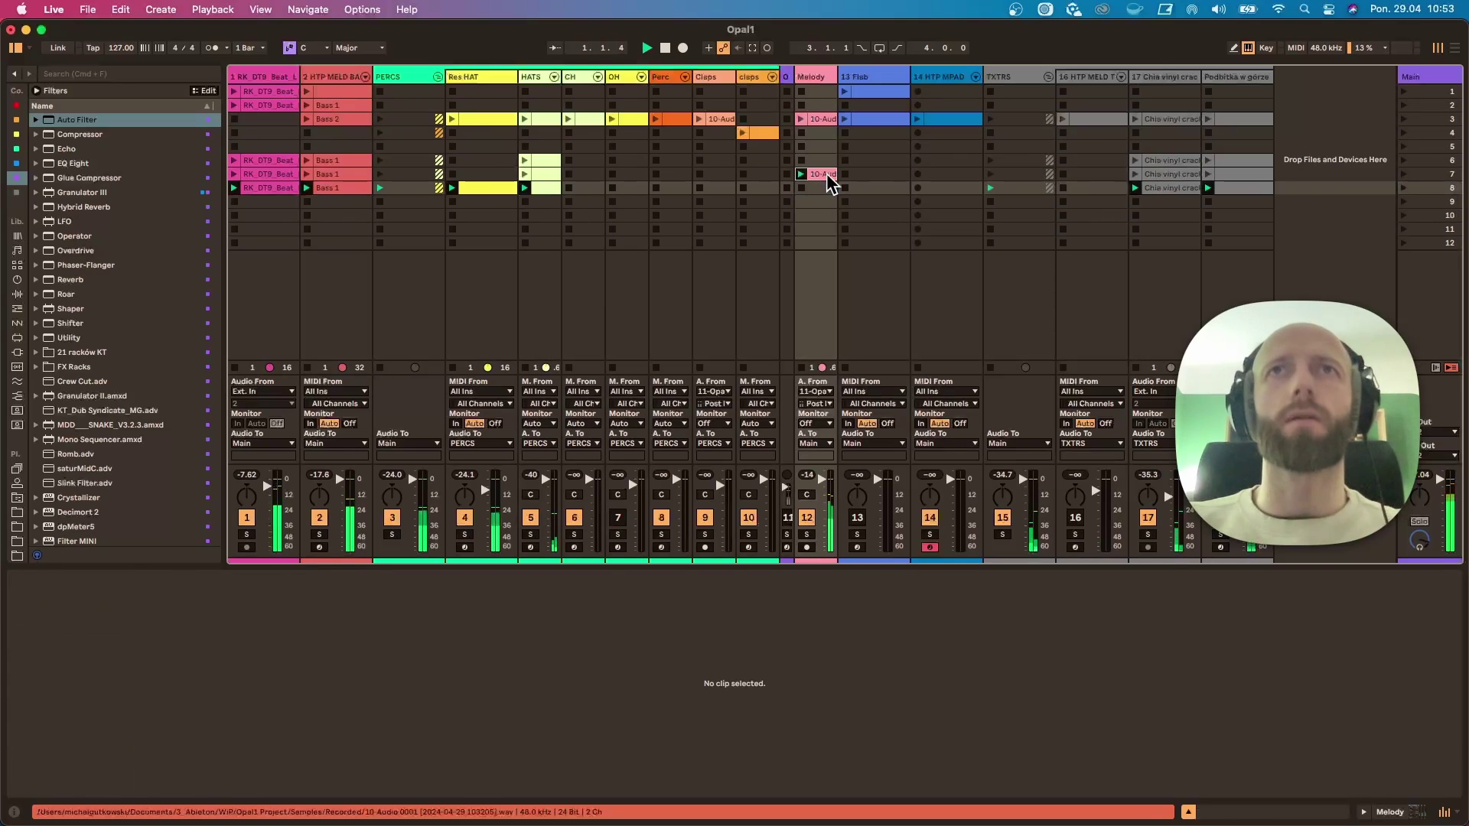
left_click(824, 175)
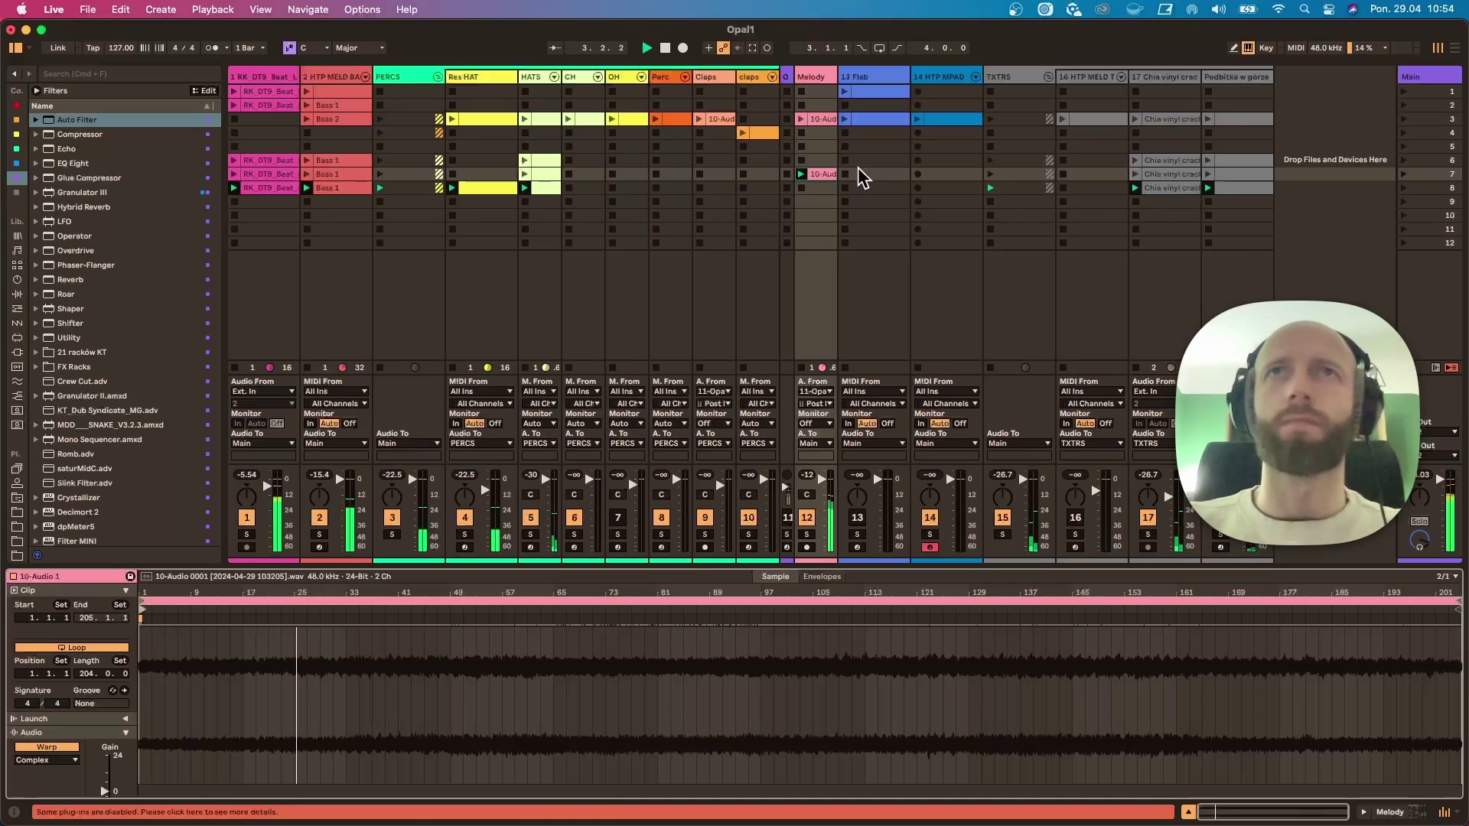
right_click(825, 188)
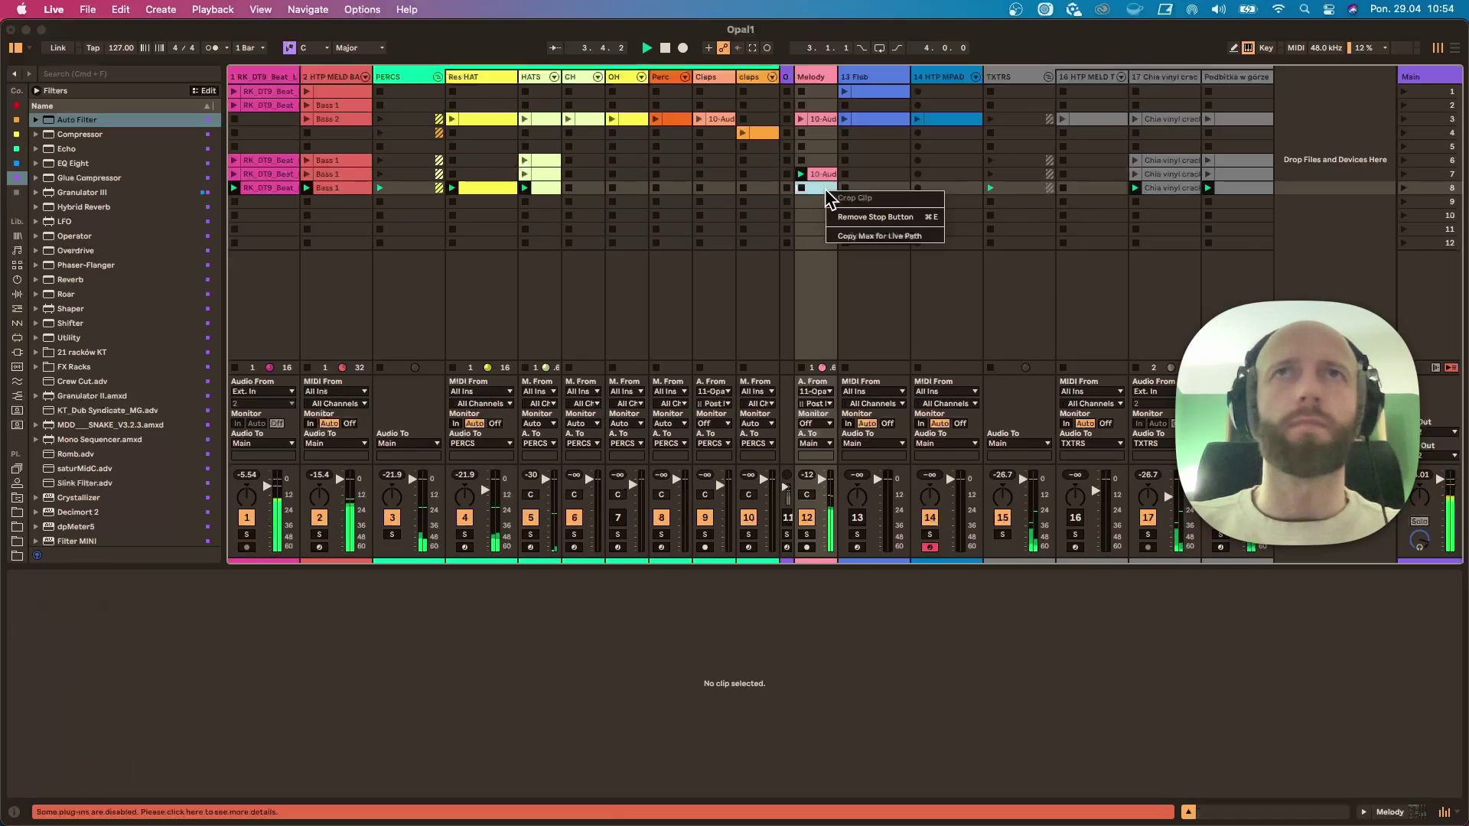
left_click(860, 219)
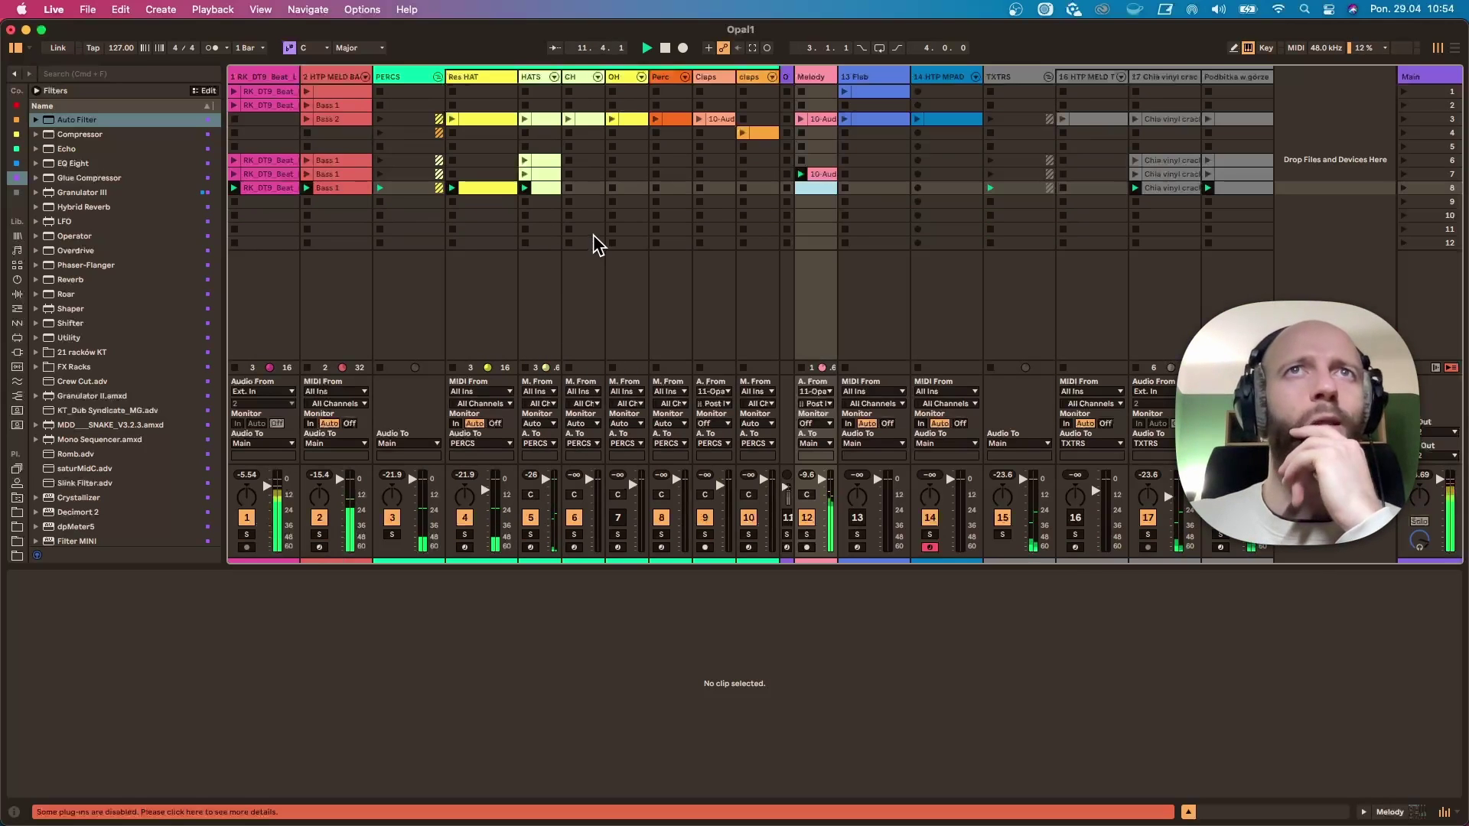
Step: Audition the CH and Perc clips of scene 3, and set Perc's Echo low-pass filter to 4.77 kHz with 0.17 resonance
left_click(569, 120)
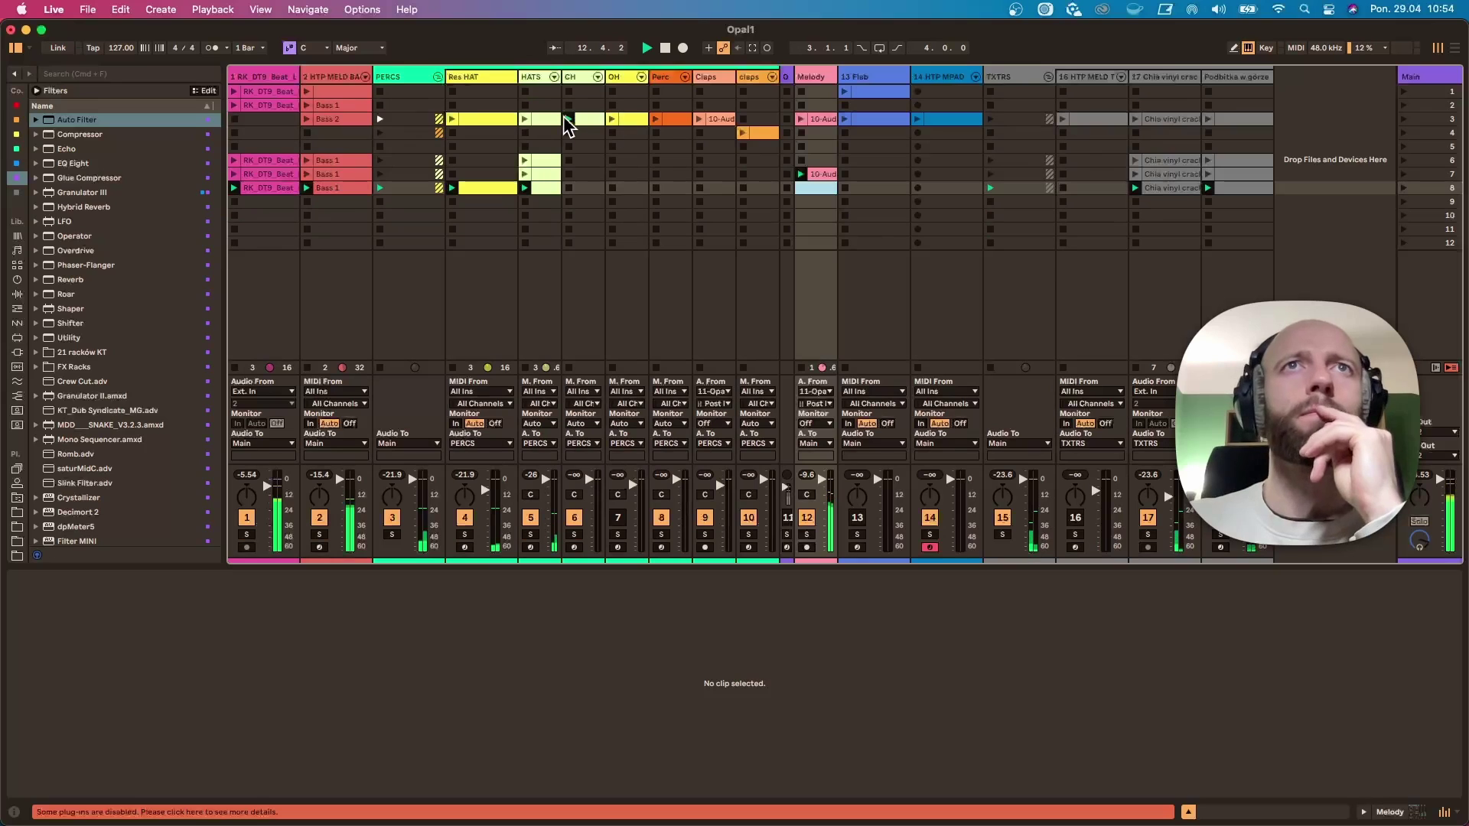
left_click_drag(576, 462, 585, 230)
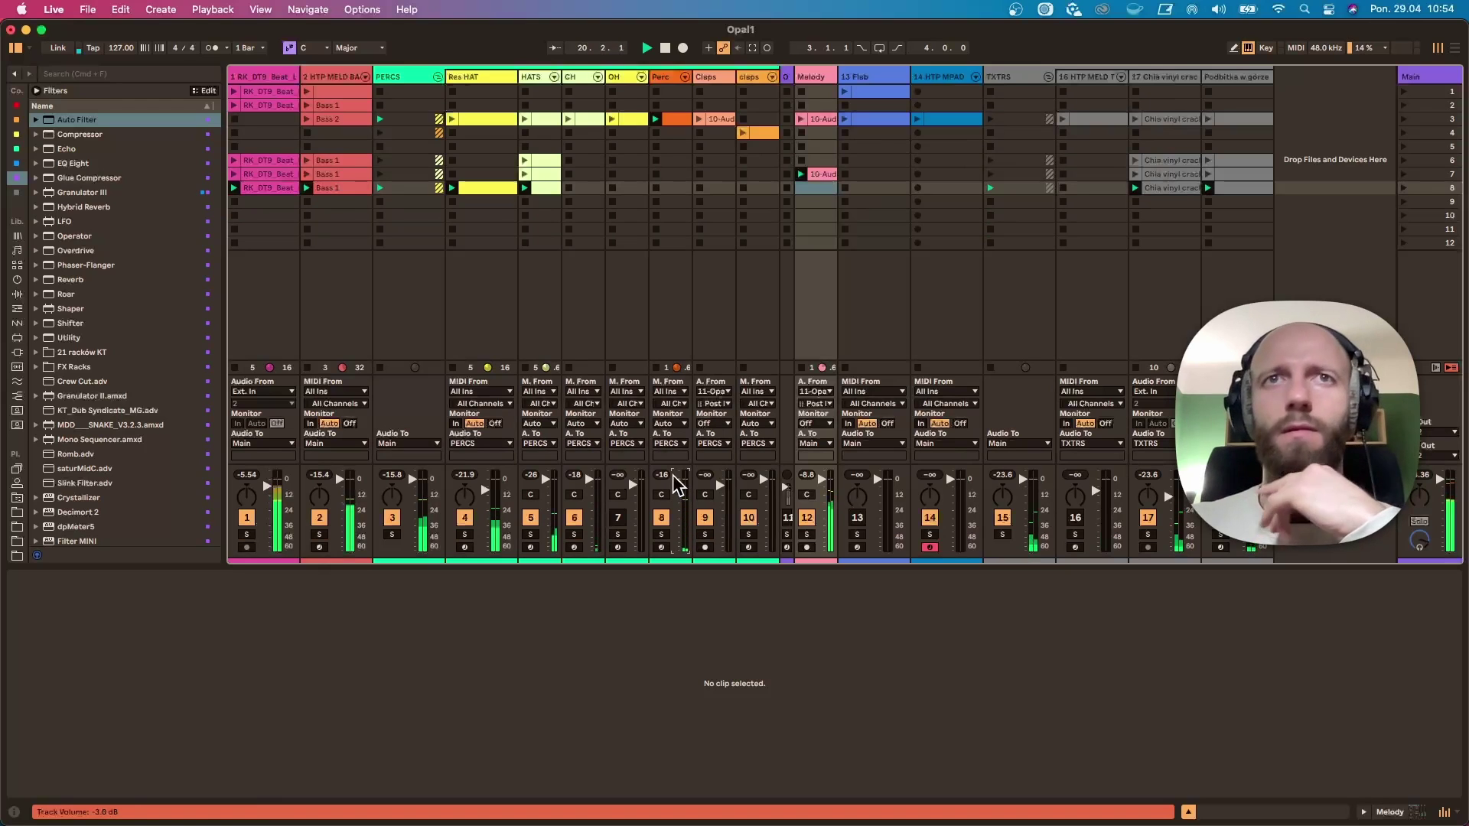
left_click(668, 78)
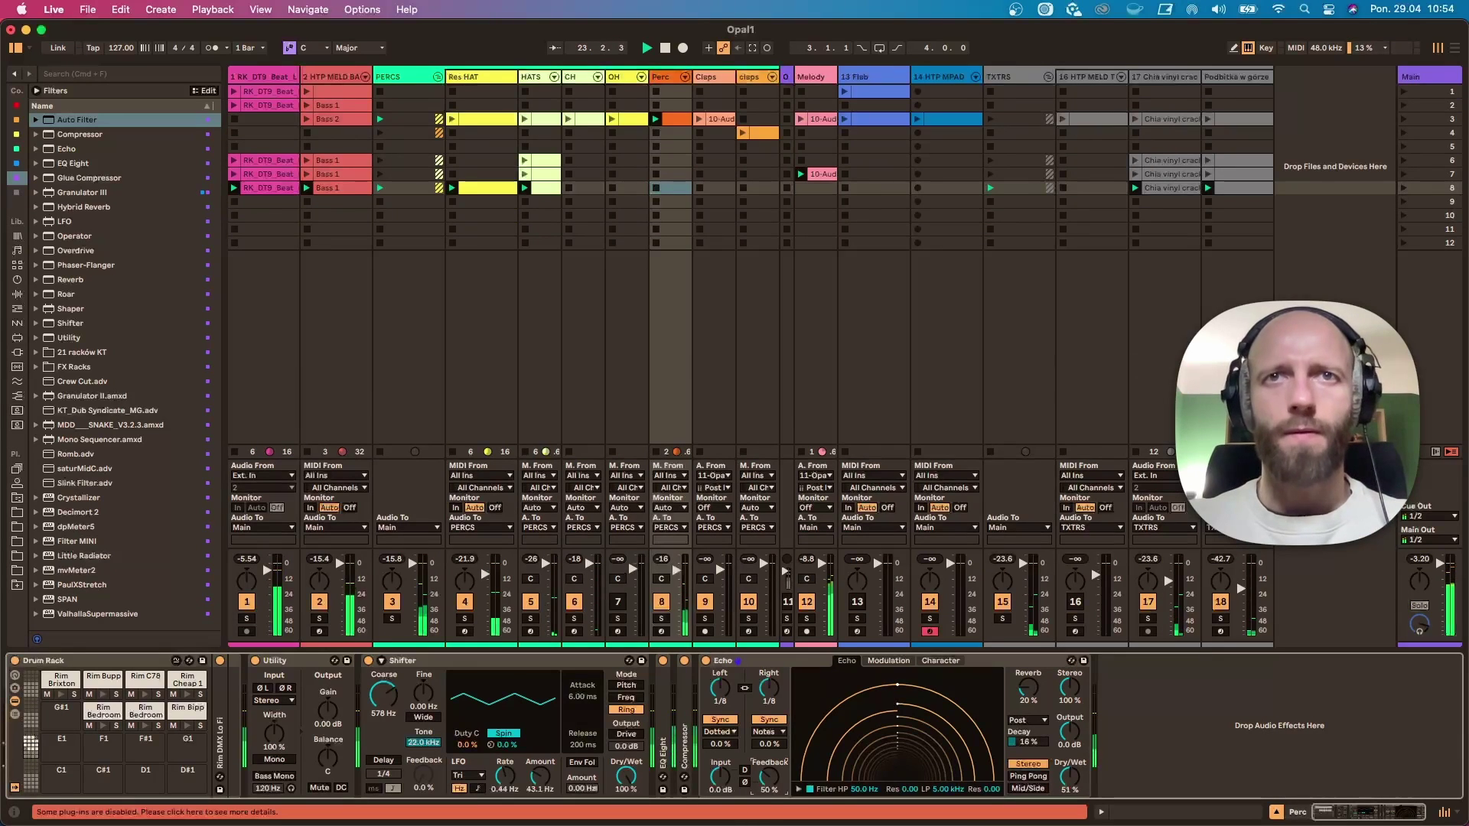
left_click(800, 789)
mouse_move(956, 776)
left_mouse_down()
mouse_move(962, 736)
mouse_move(958, 757)
left_mouse_up()
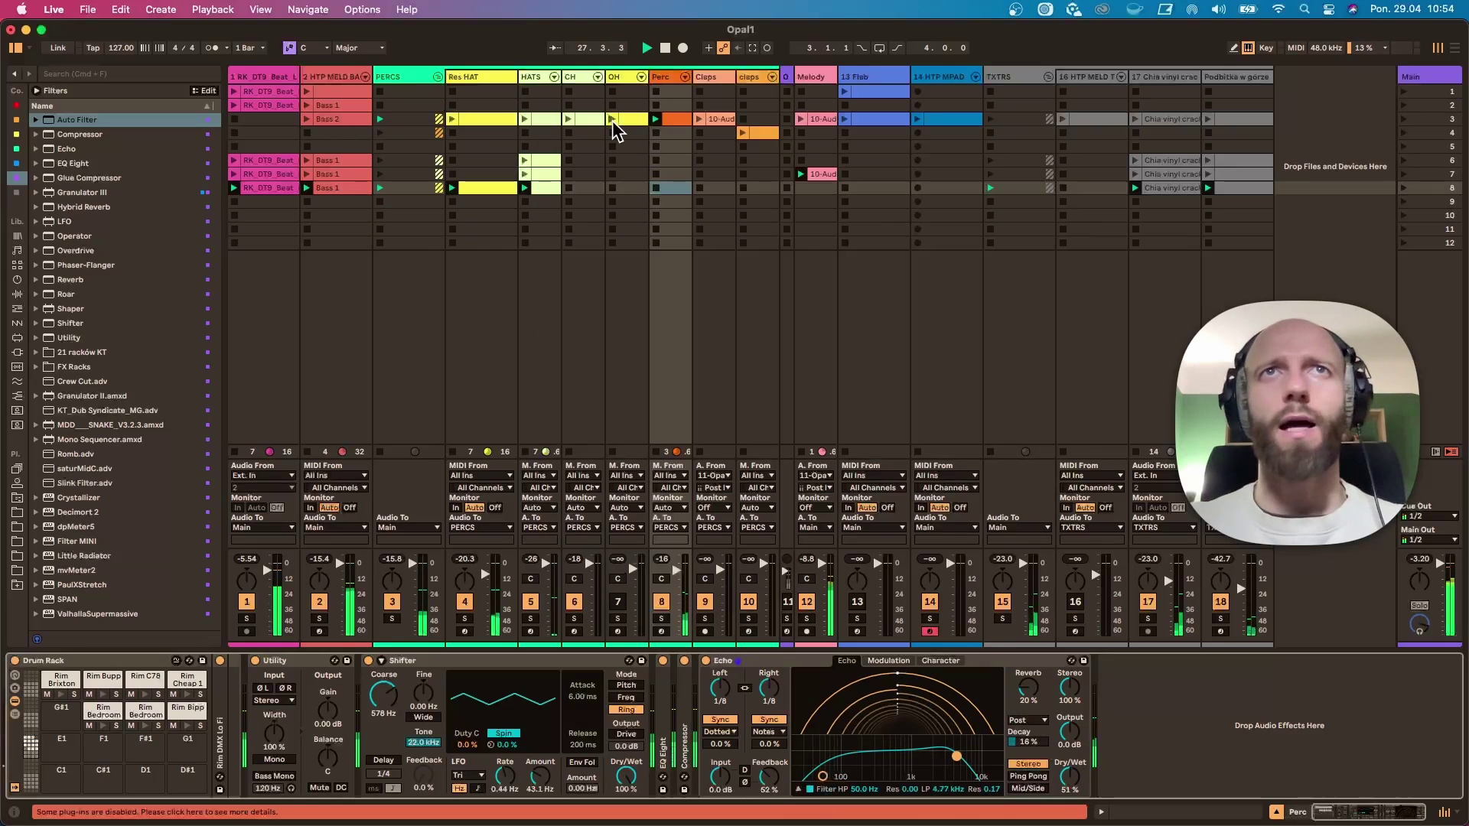
Step: Capture the playing clips, including Perc and Melody, into a new scene below scene 8
left_click(1451, 189)
key("super+shift+i")
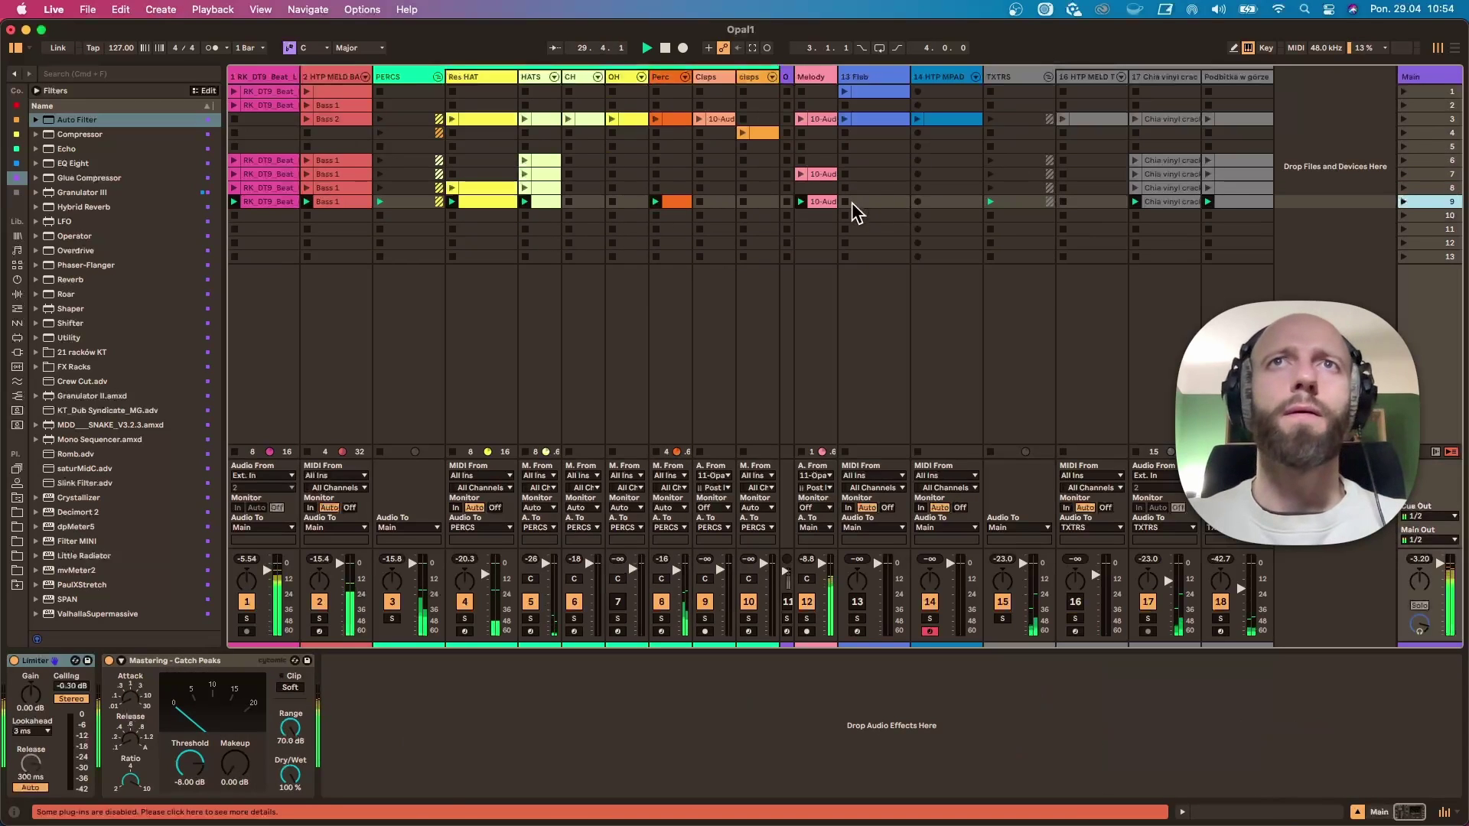
Step: Activate the OH track, audition the OH and CH clips of scene 3 in the mix, and stop both
left_click(815, 203)
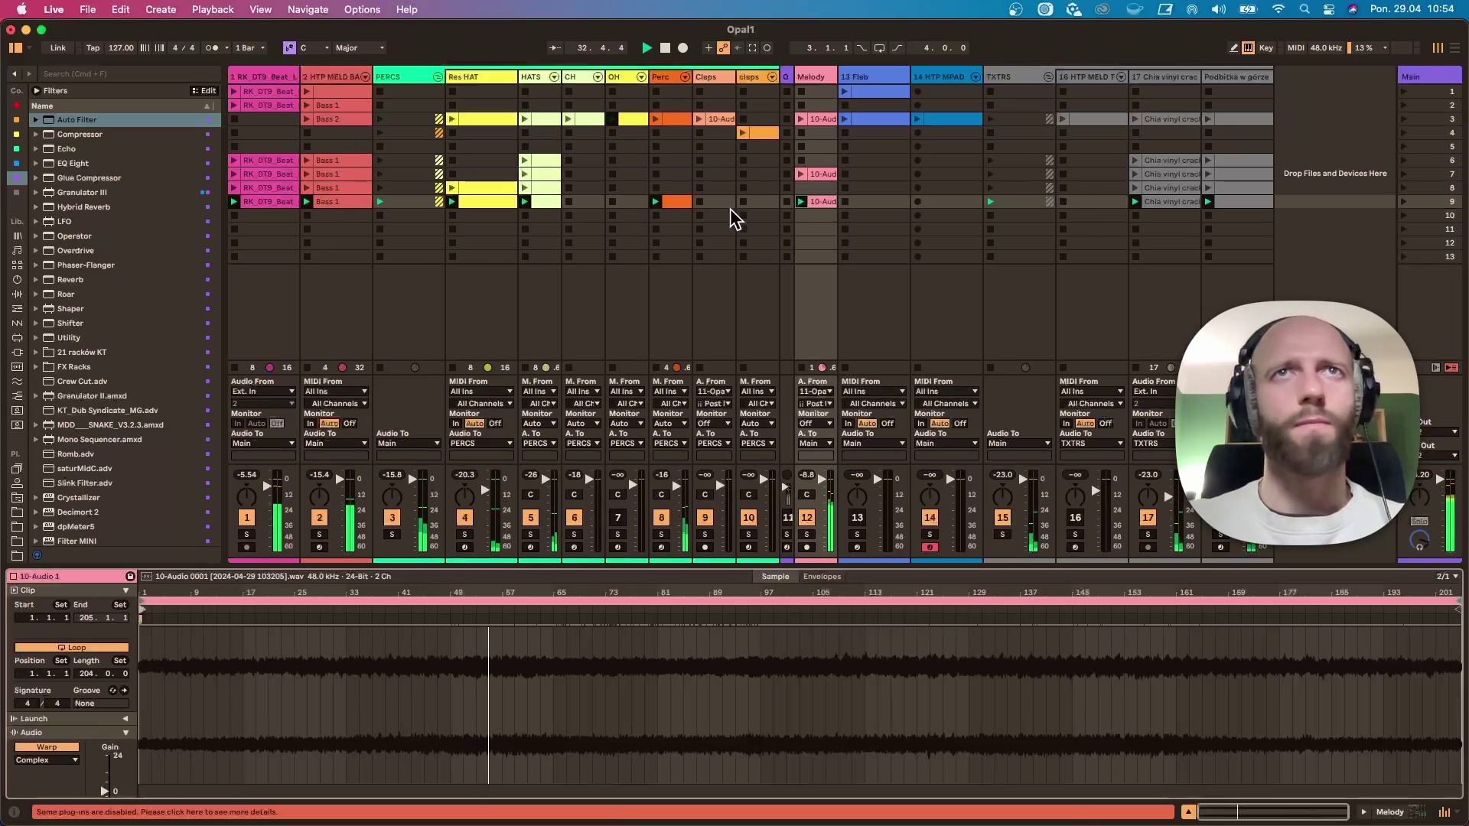
left_click(618, 519)
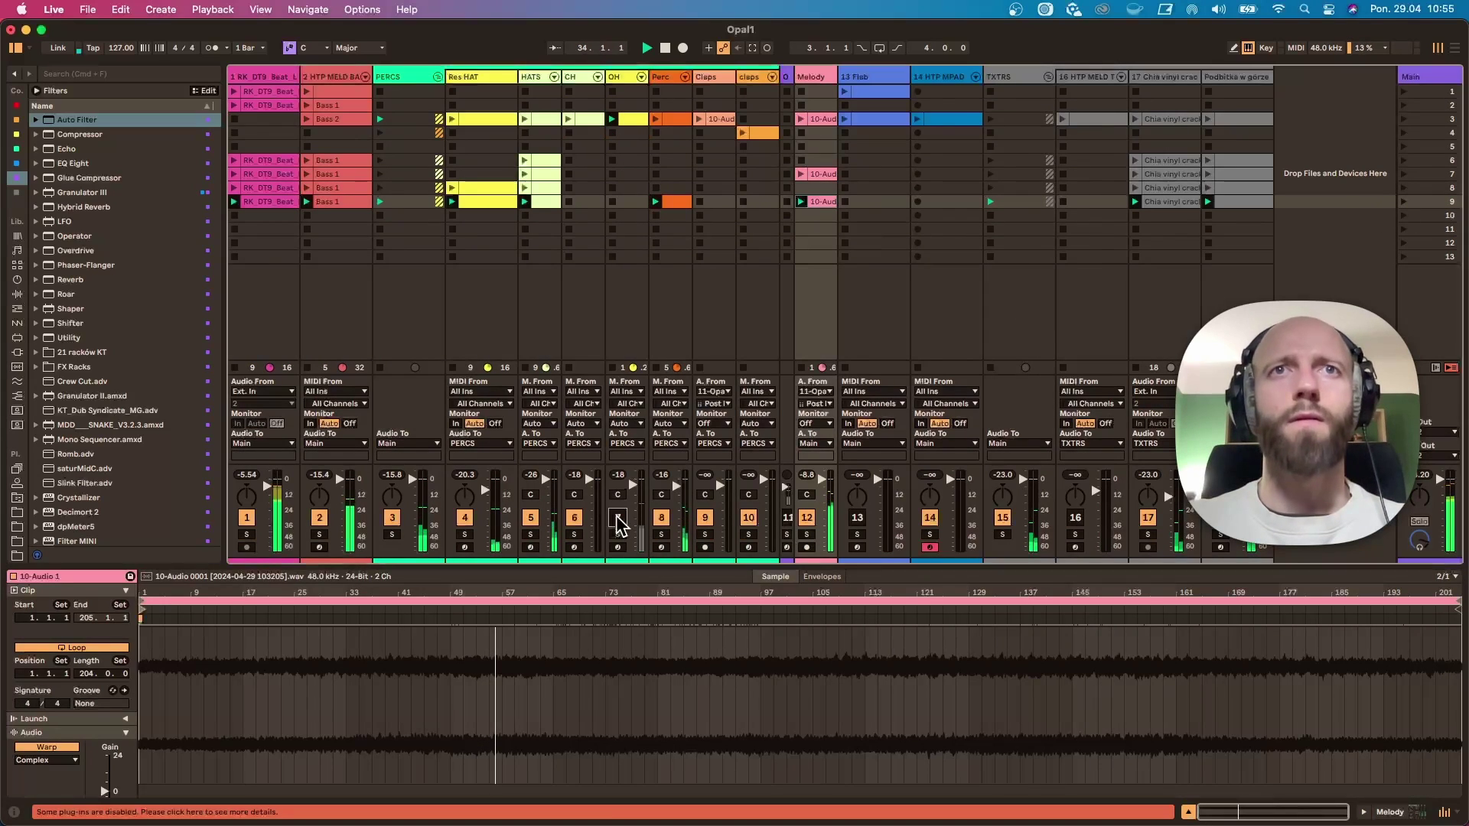
left_click(618, 519)
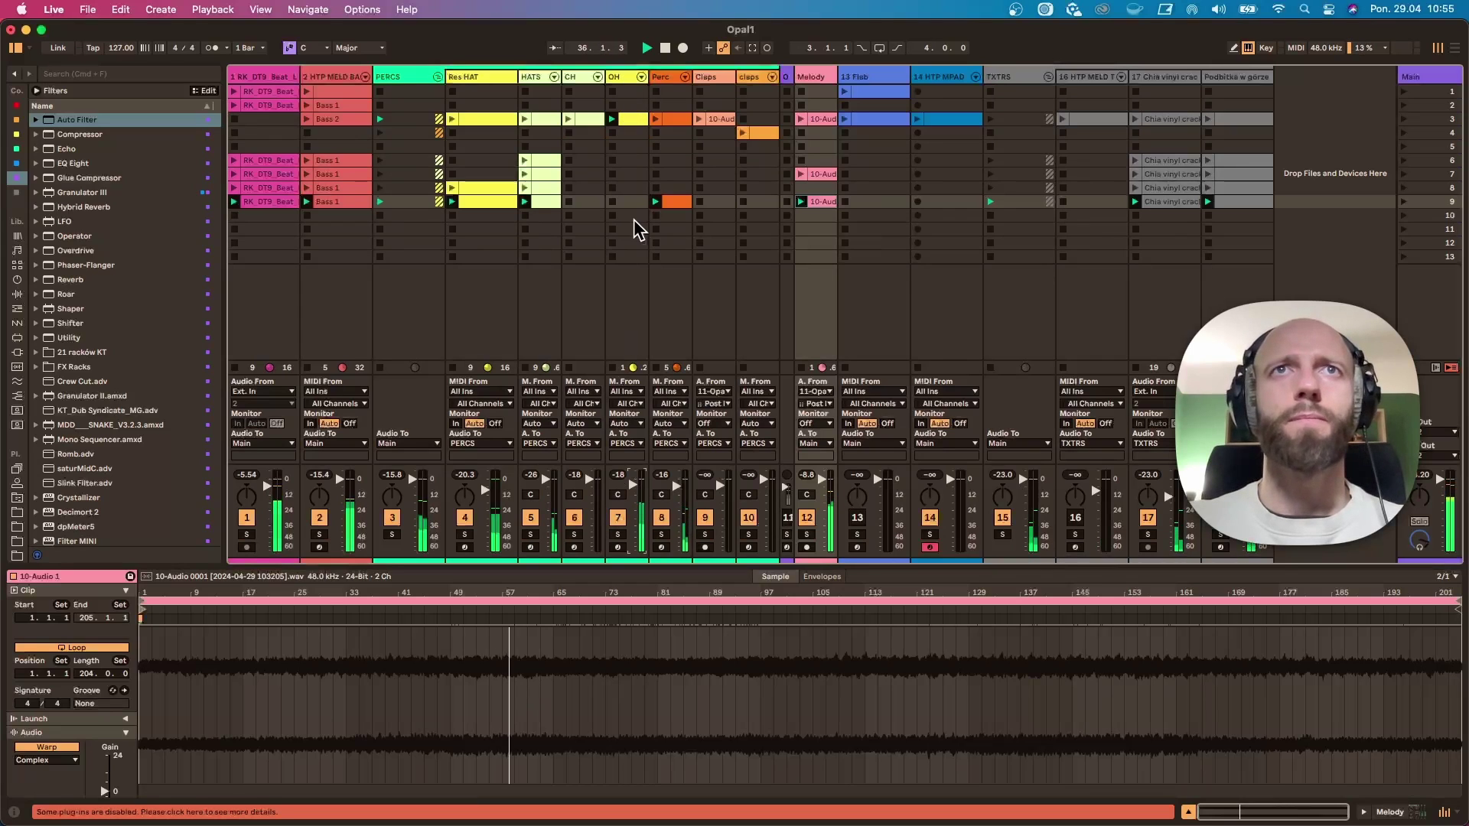
left_click(614, 128)
left_click(577, 125)
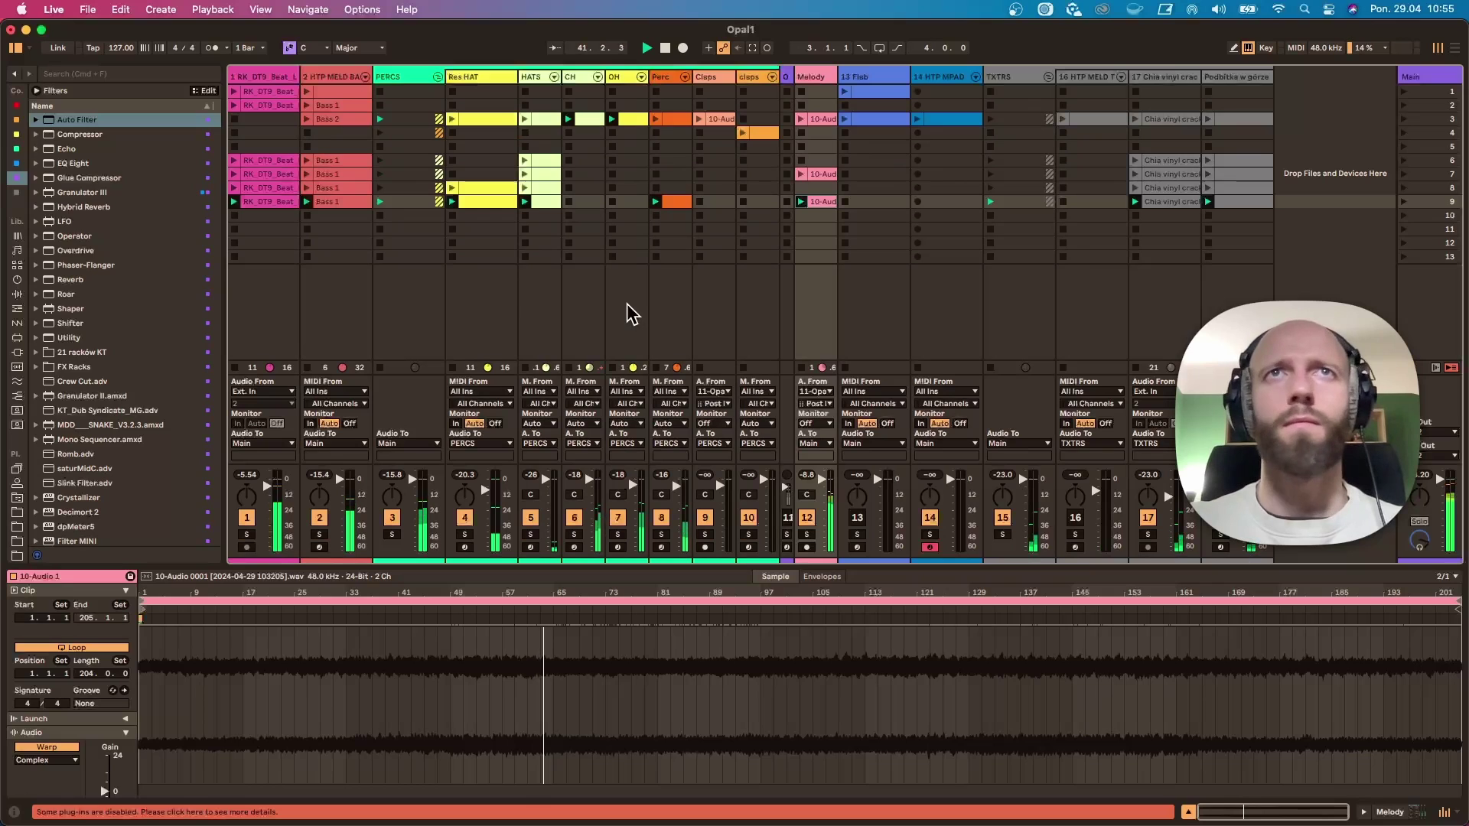
left_click(569, 201)
left_click(613, 201)
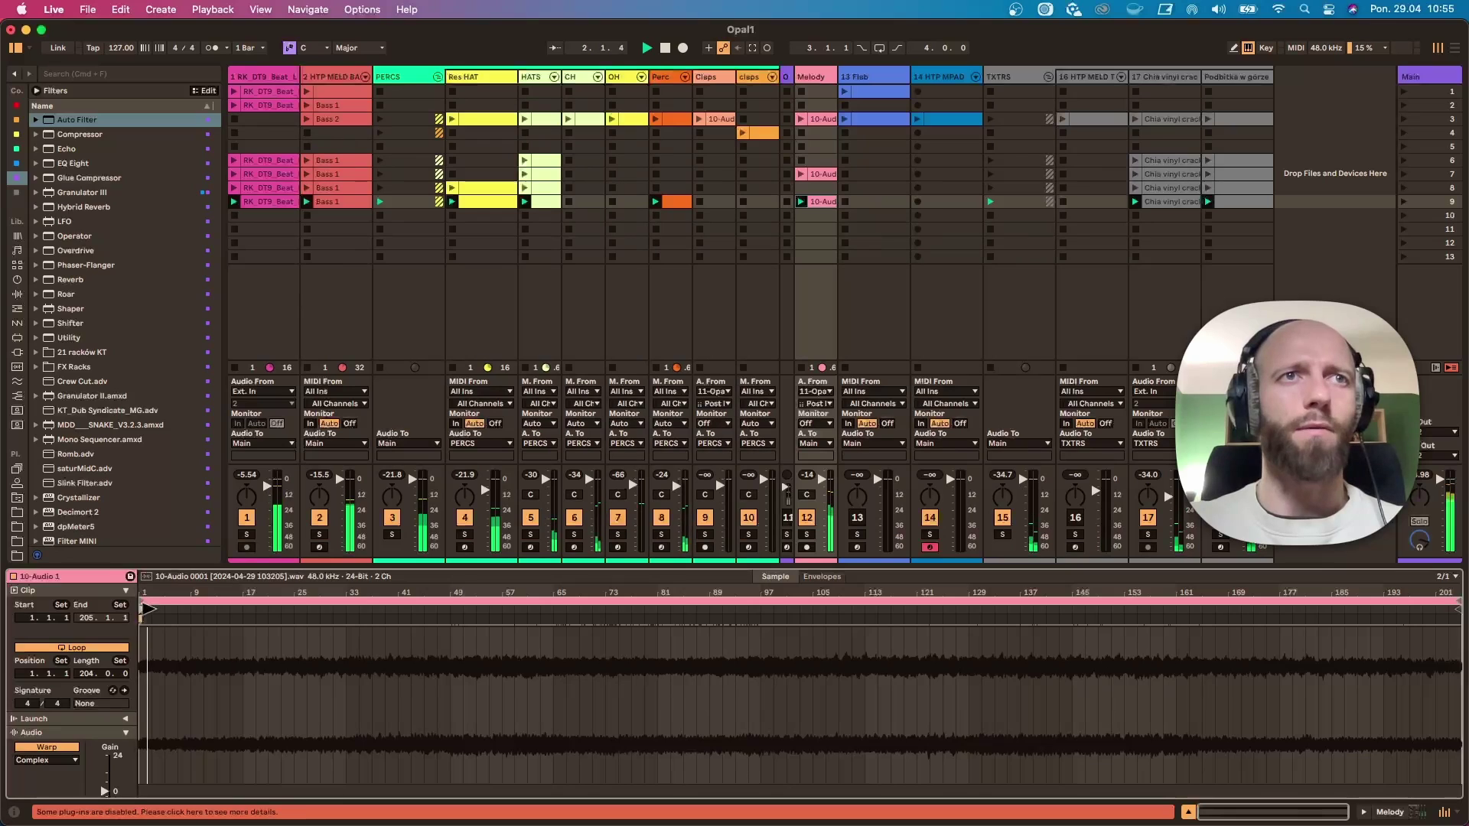
Step: Set the start of scene 9's Melody clip to bar 41, and capture the playing clips with OH added into a new scene below
left_click_drag(147, 610, 404, 615)
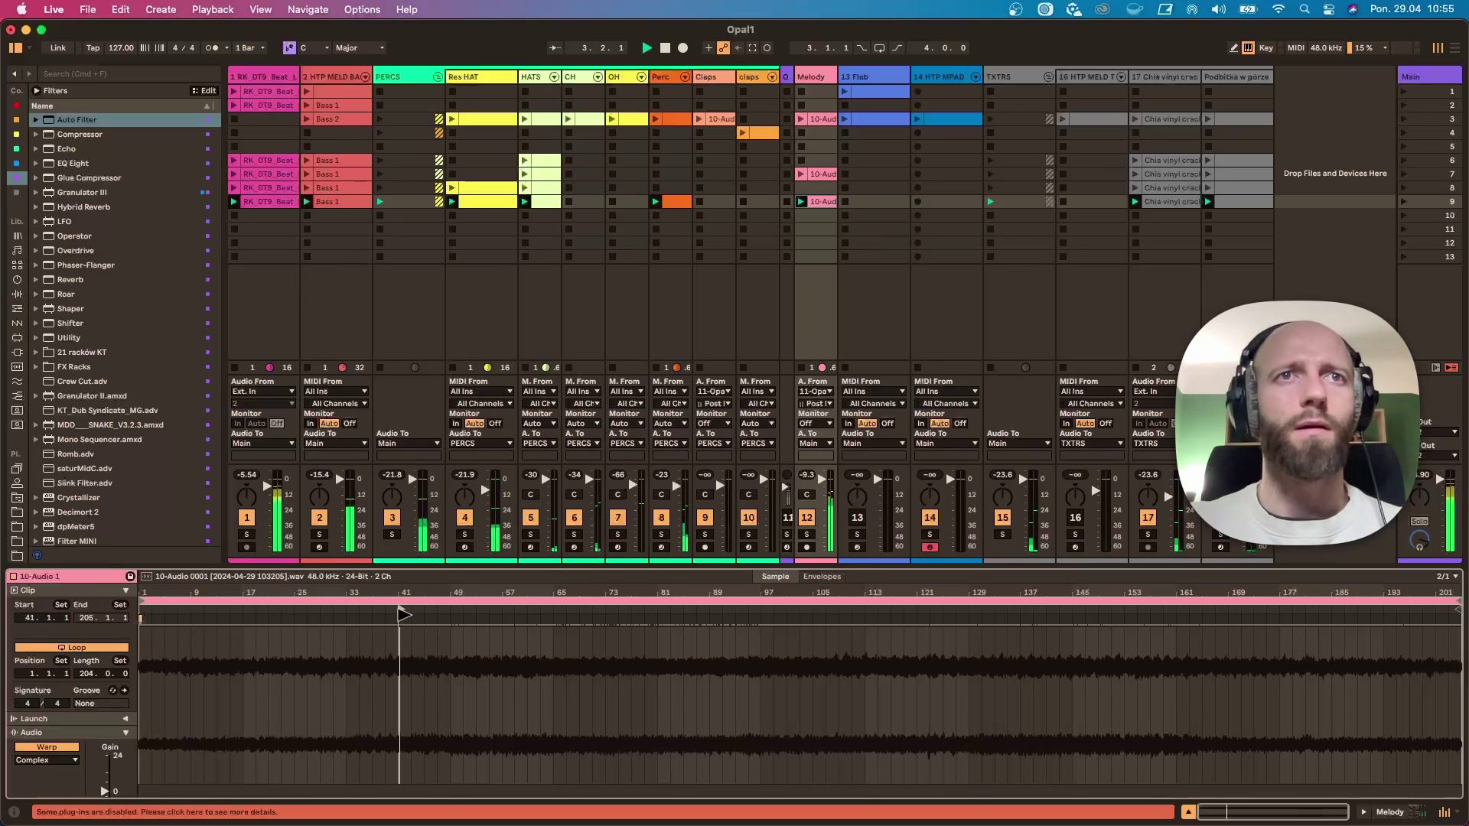
left_click(612, 119)
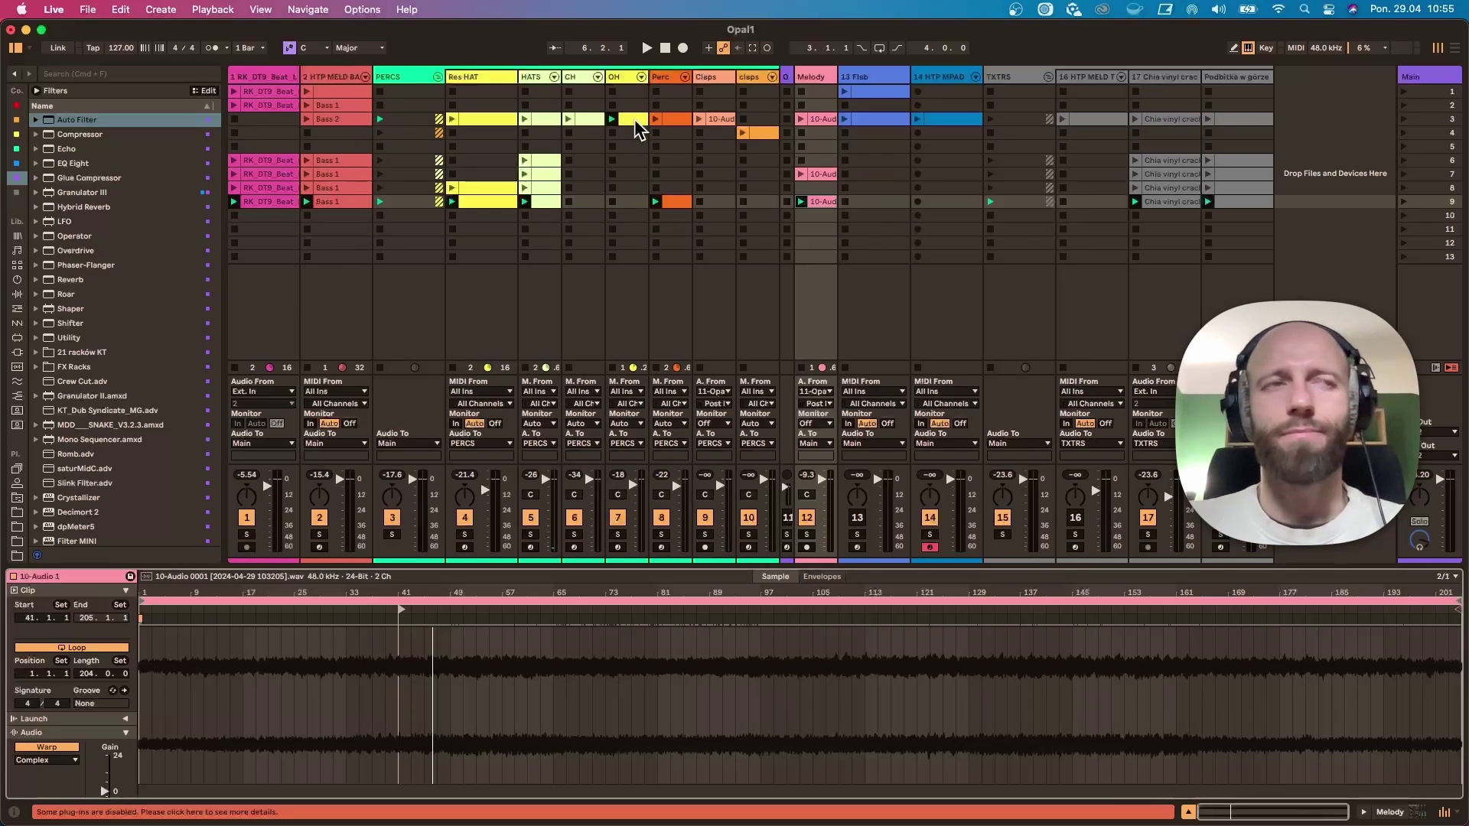
left_click(630, 120)
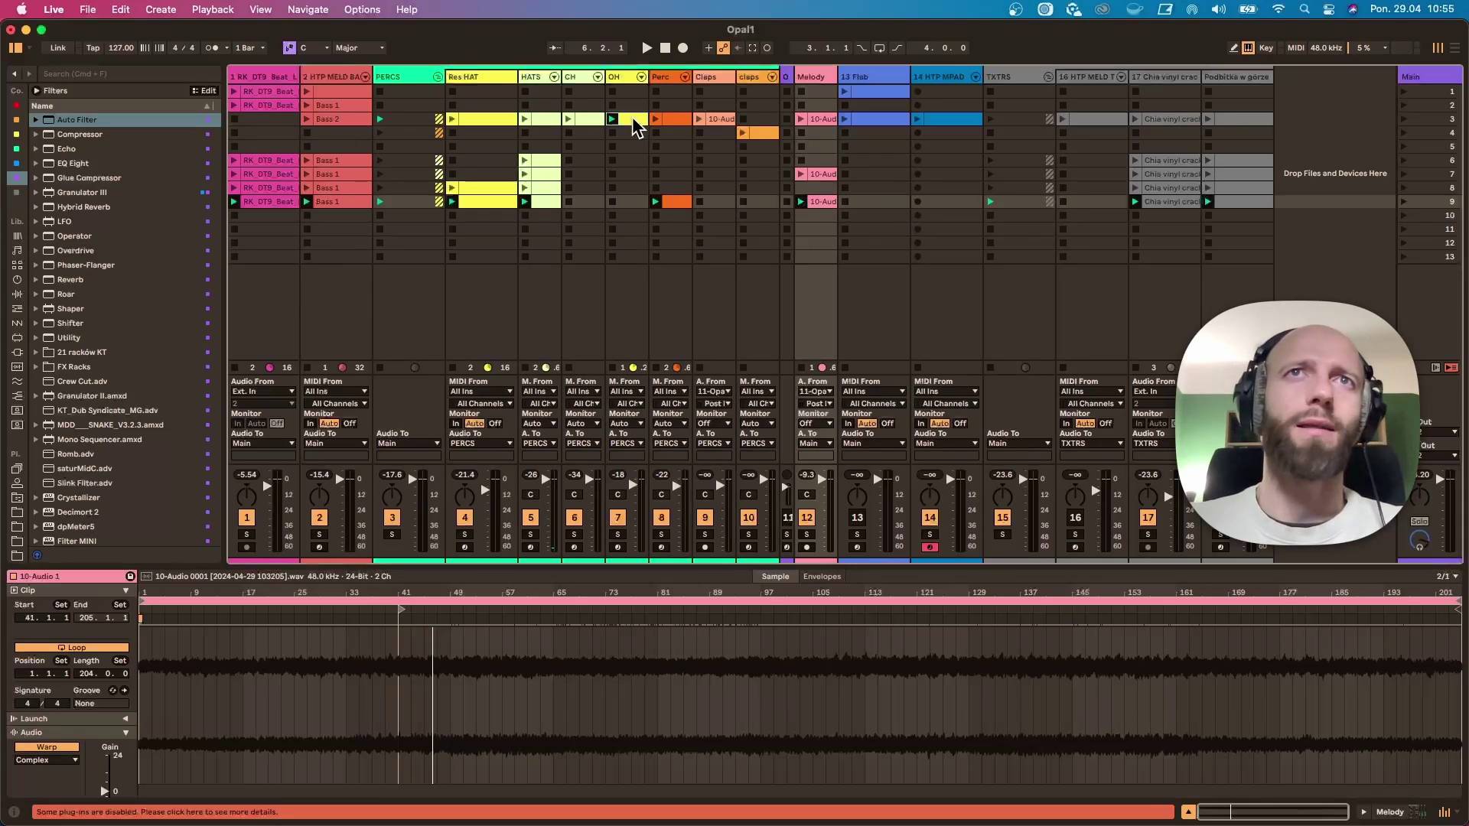
left_click(1426, 203)
key("super+shift+i")
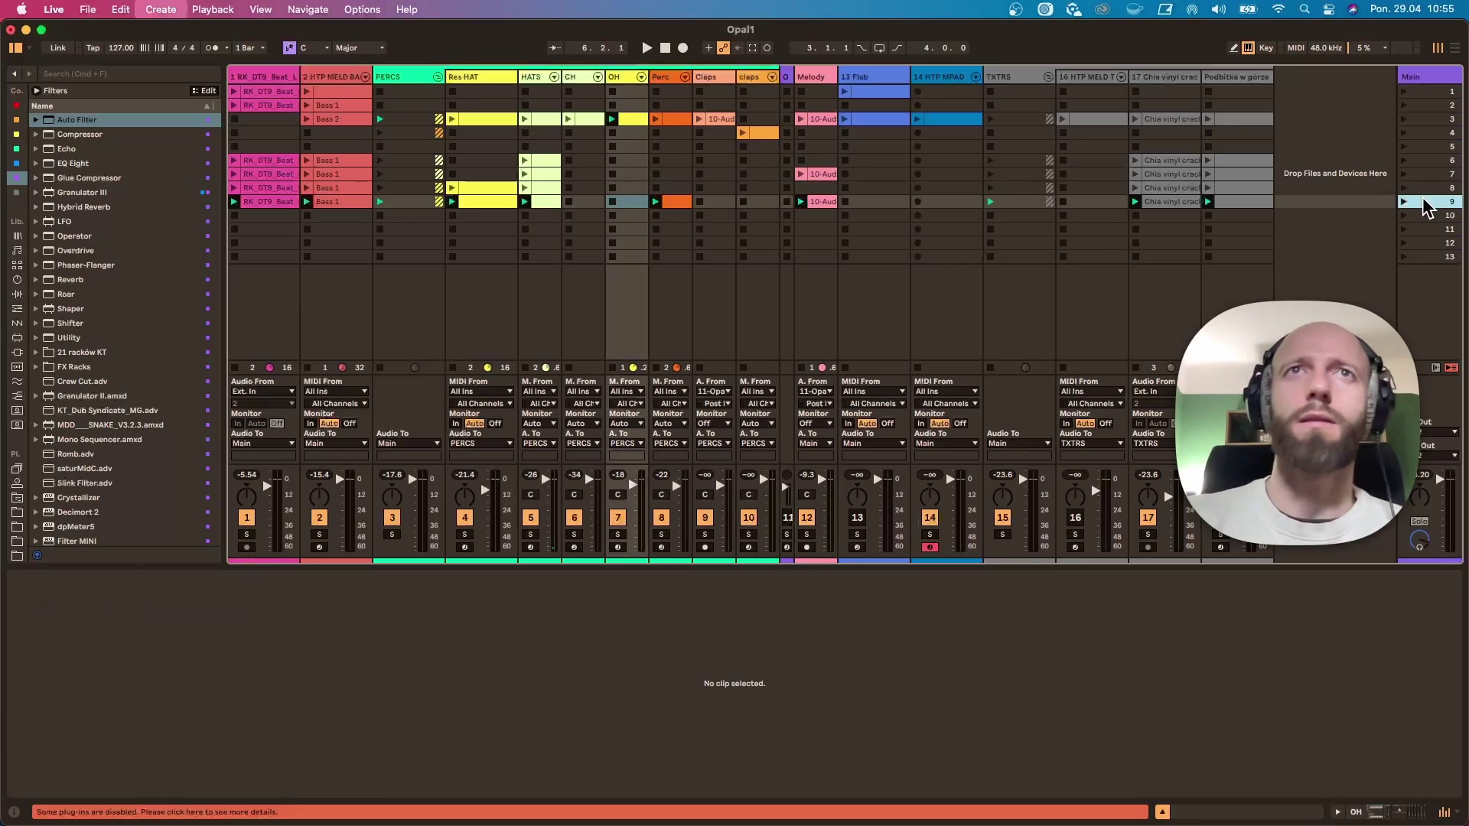
Step: Replace the bass clip in scene 10 with the Bass 2 clip copied from scene 3, and restart playback
key("space")
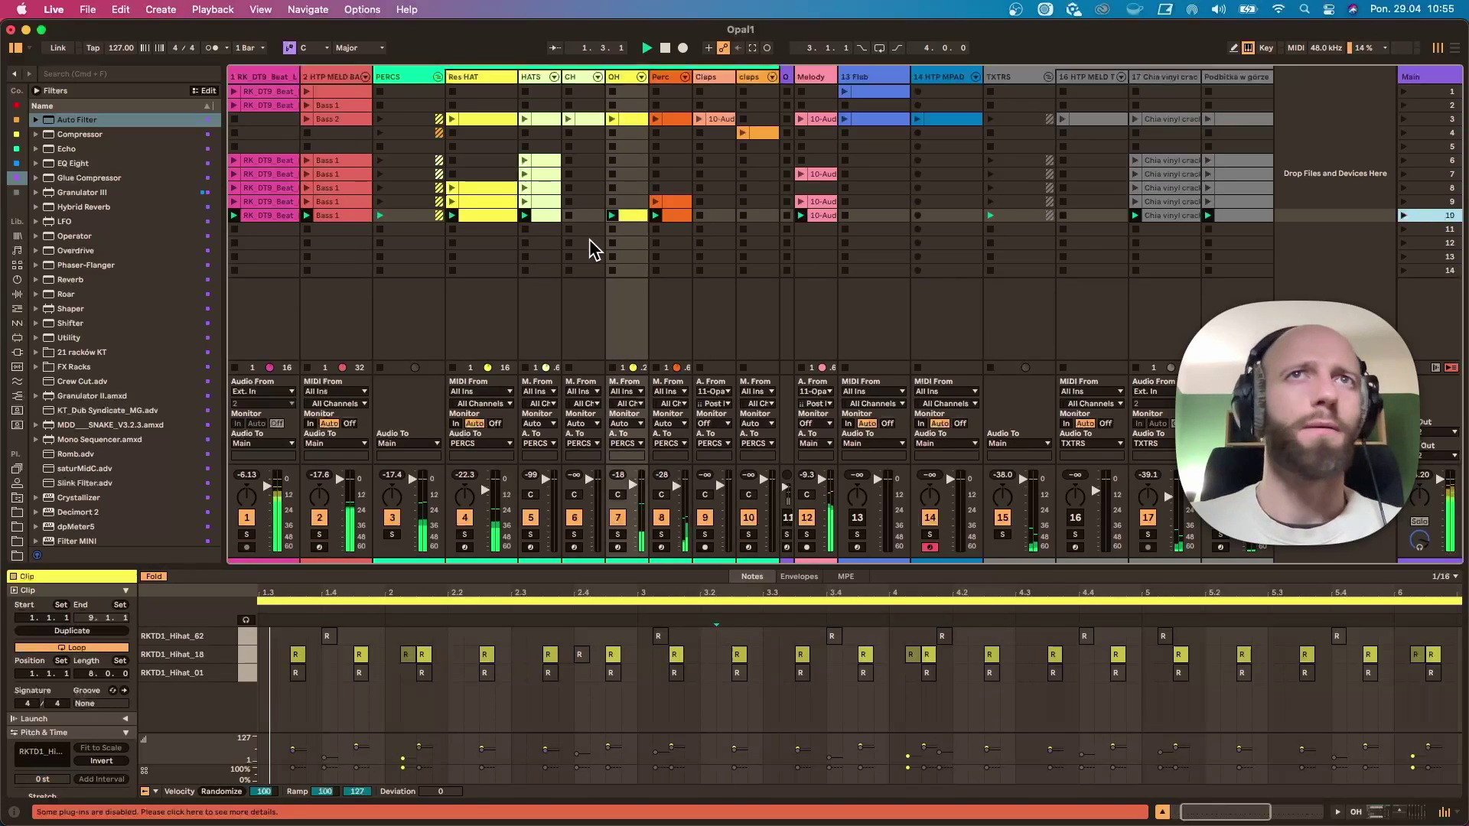
key("space")
left_click(331, 201)
left_click(337, 120)
left_click_drag(334, 120, 336, 217)
key("space")
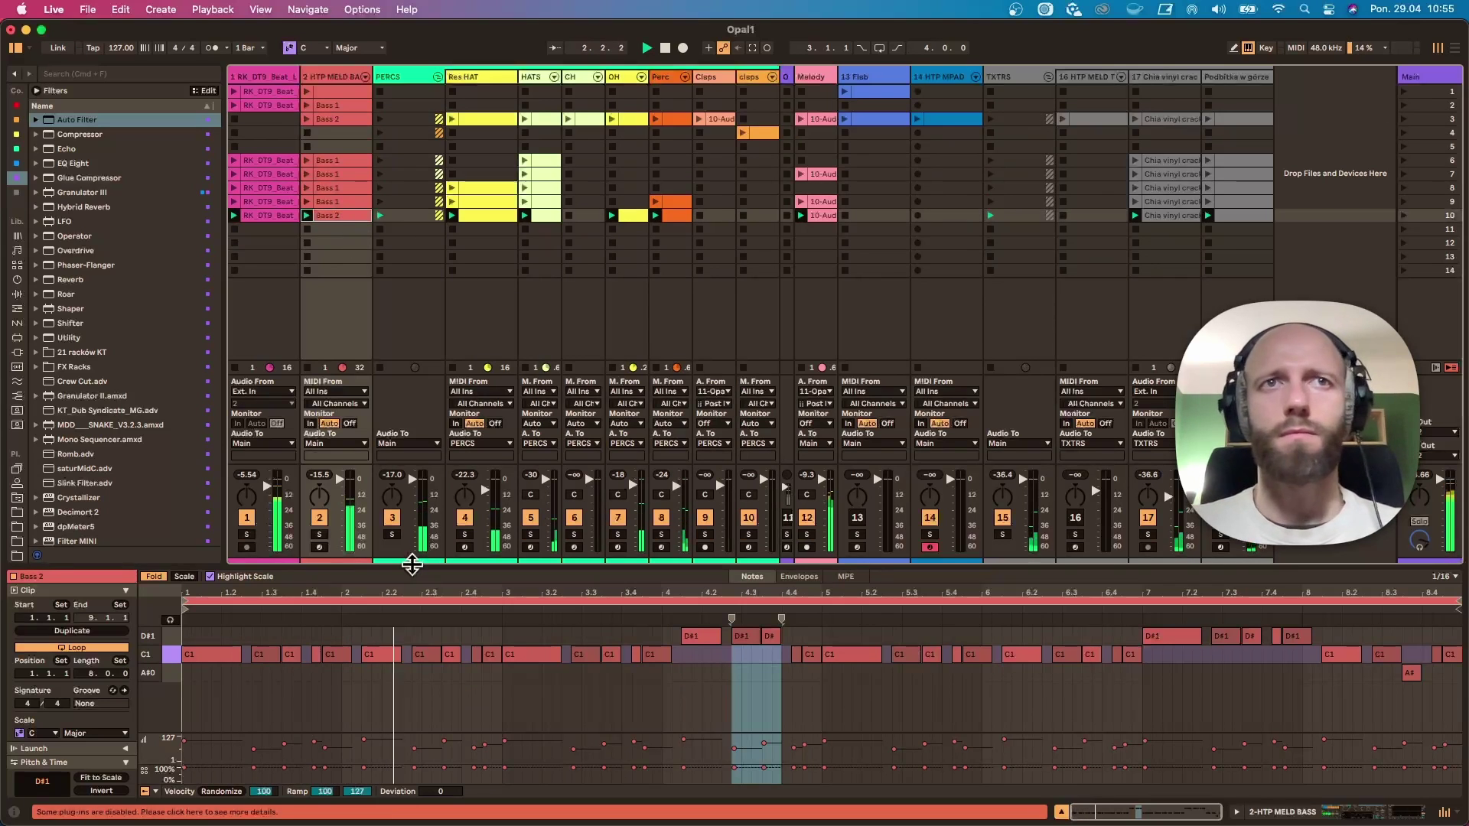
Step: Launch the CH track's scene 3 clip and capture the playing clips into a new scene below scene 10
left_click_drag(413, 565, 413, 569)
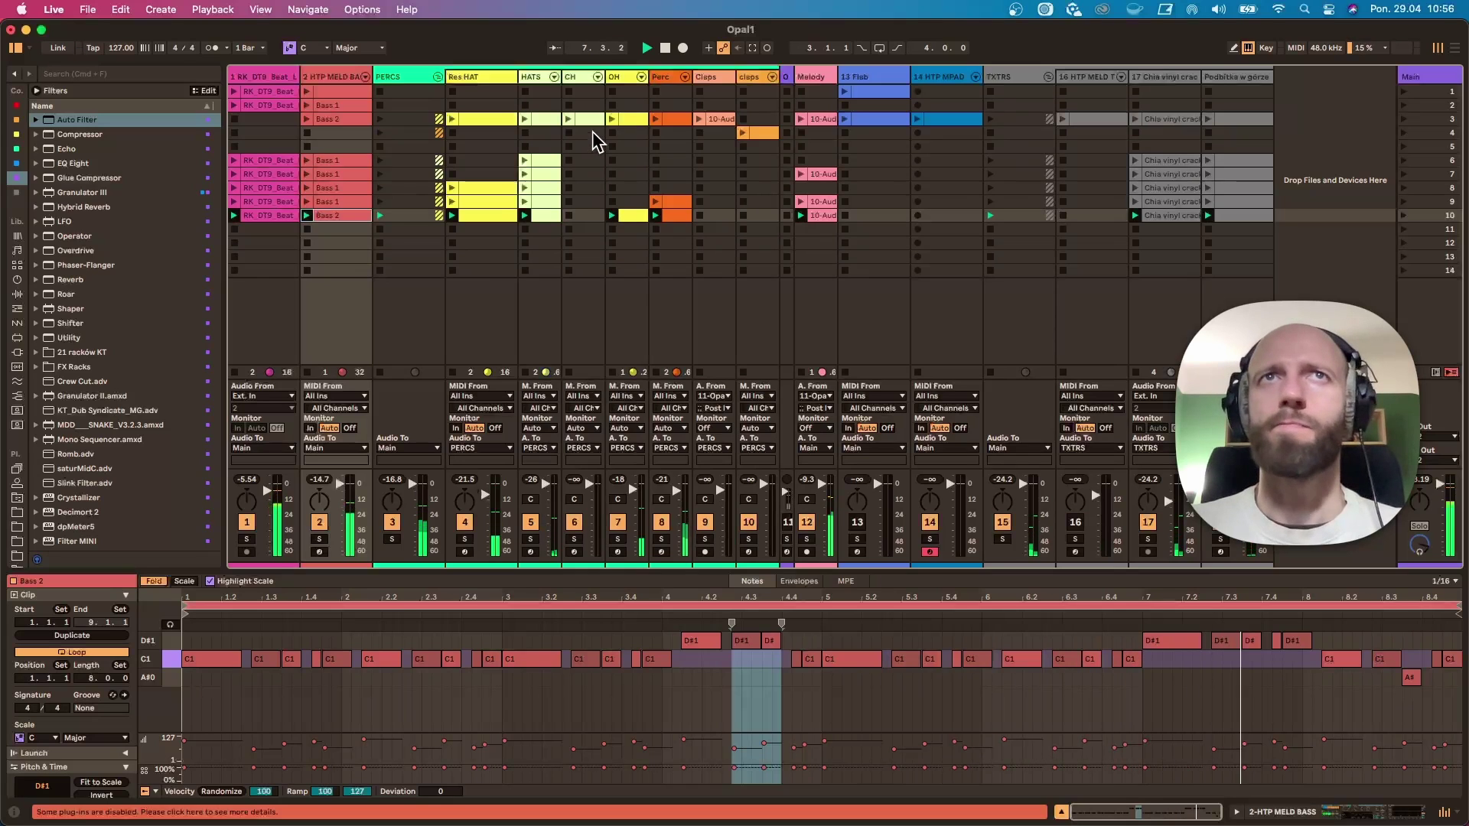
left_click(568, 119)
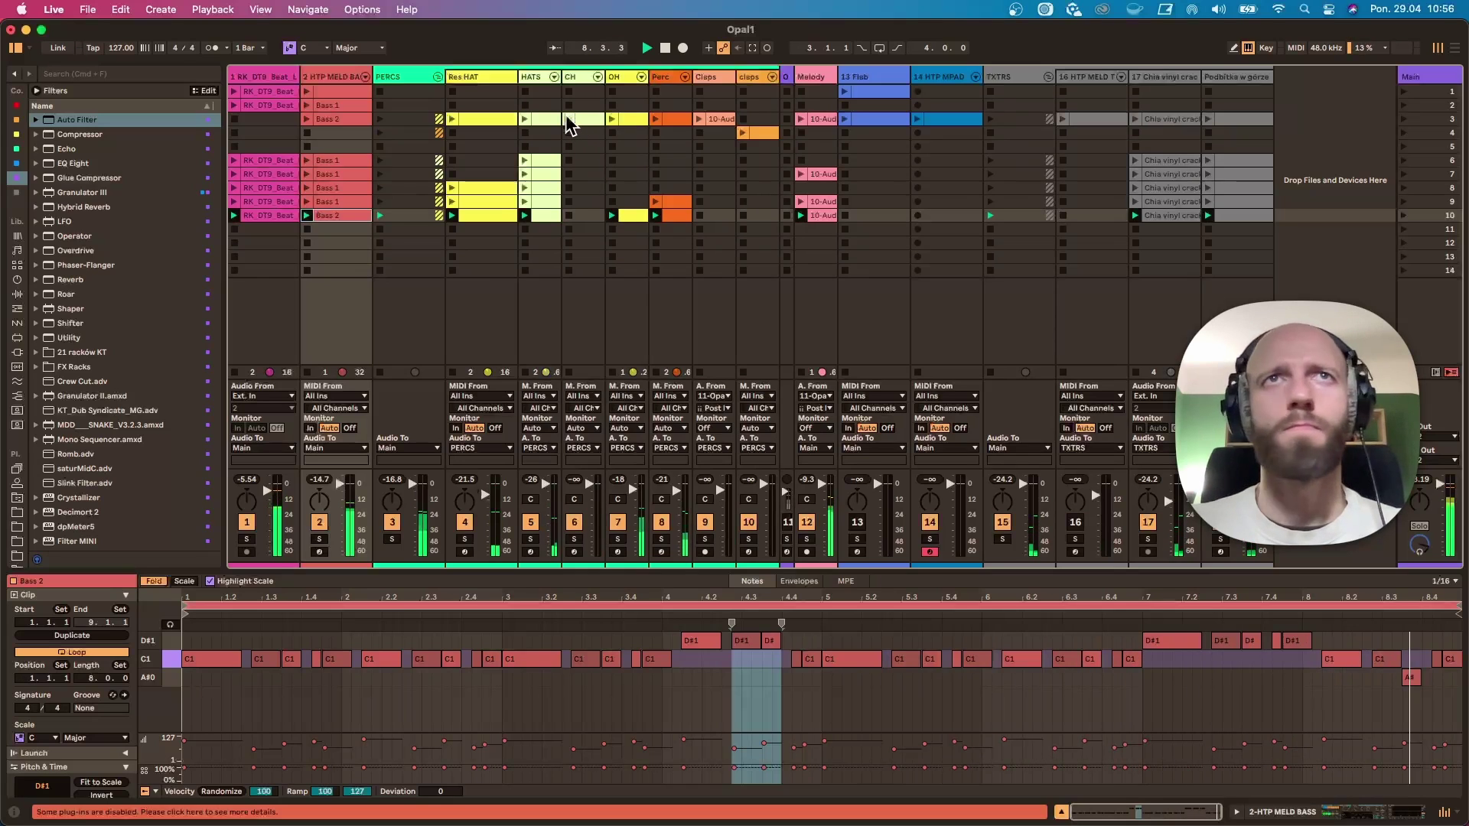
left_click(1427, 217)
key("super+shift+i")
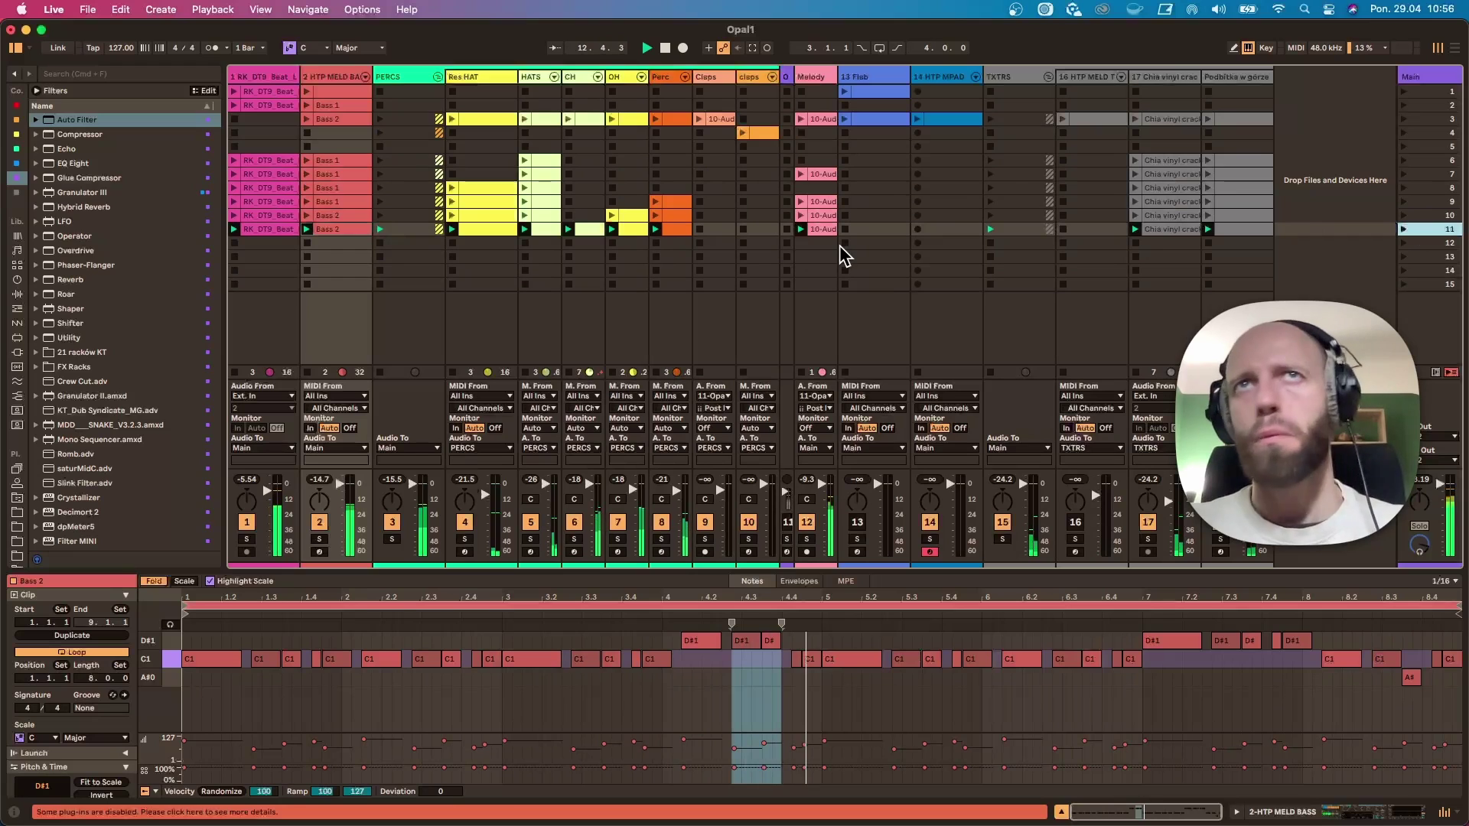
Step: Capture a scene with the beat stopped below scene 11, and another below scene 12 with the beat relaunched and CH and OH left out
left_click(825, 229)
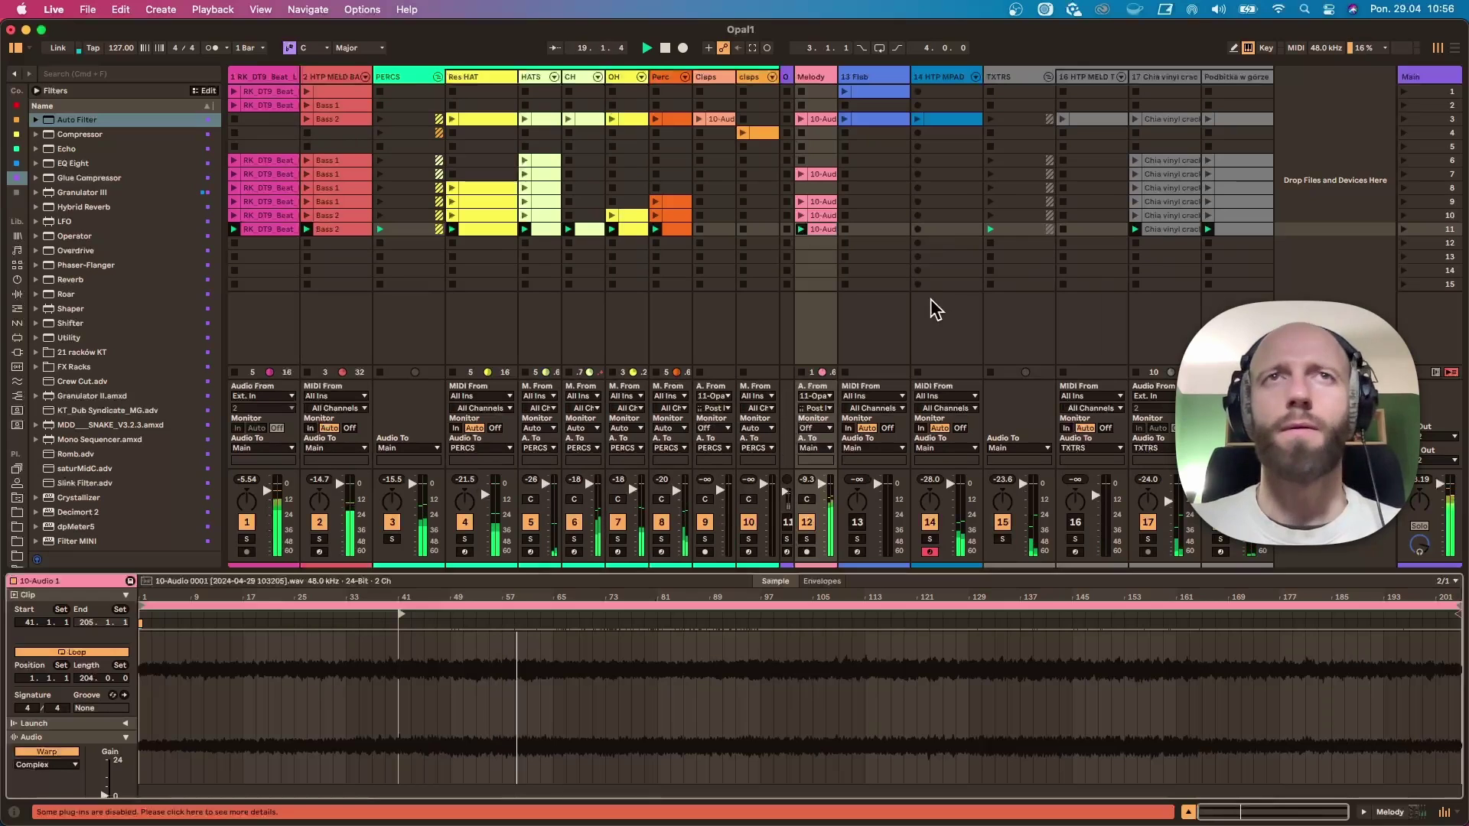
left_click(234, 243)
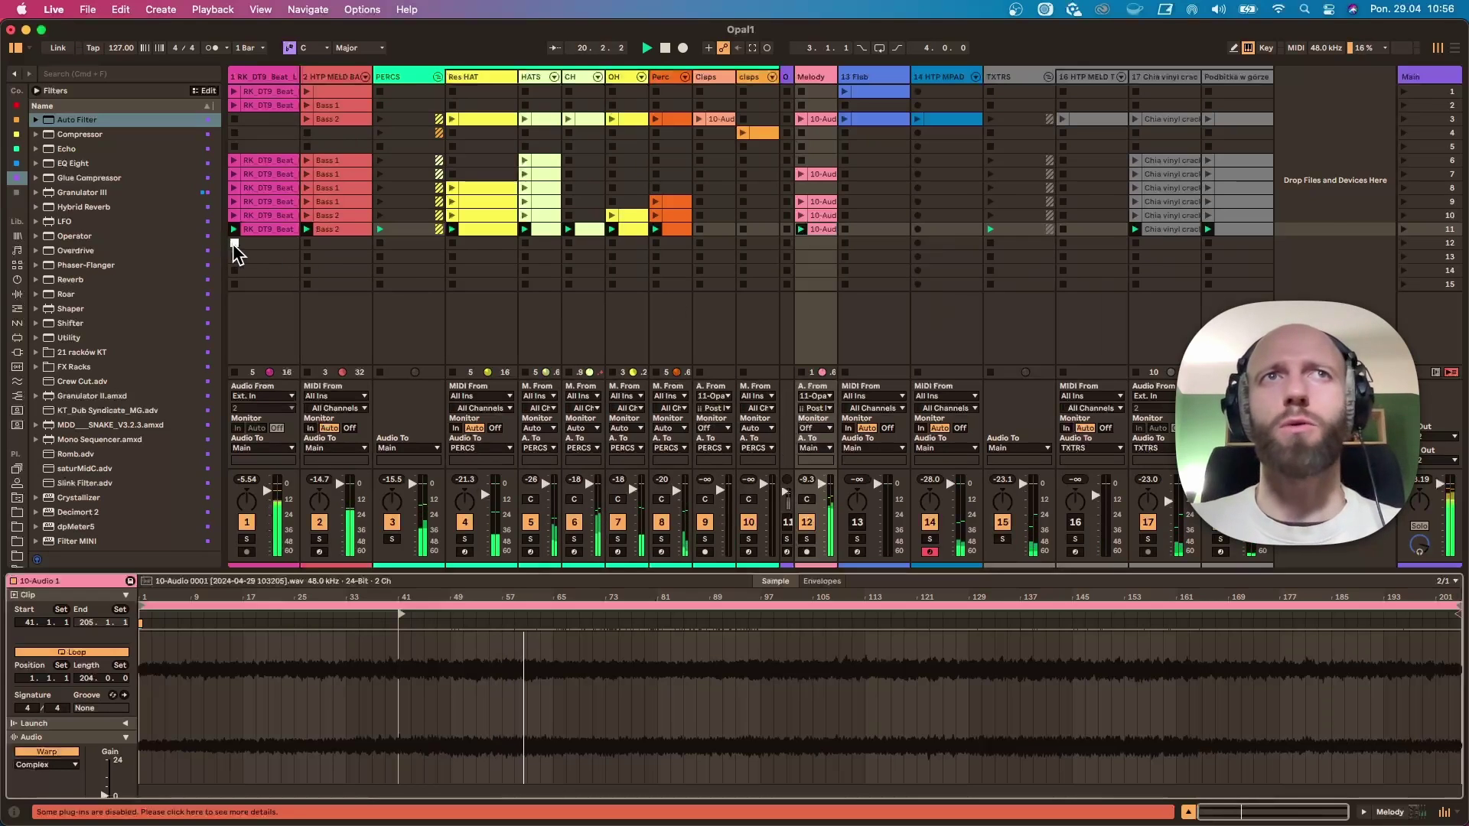
key("super+shift+i")
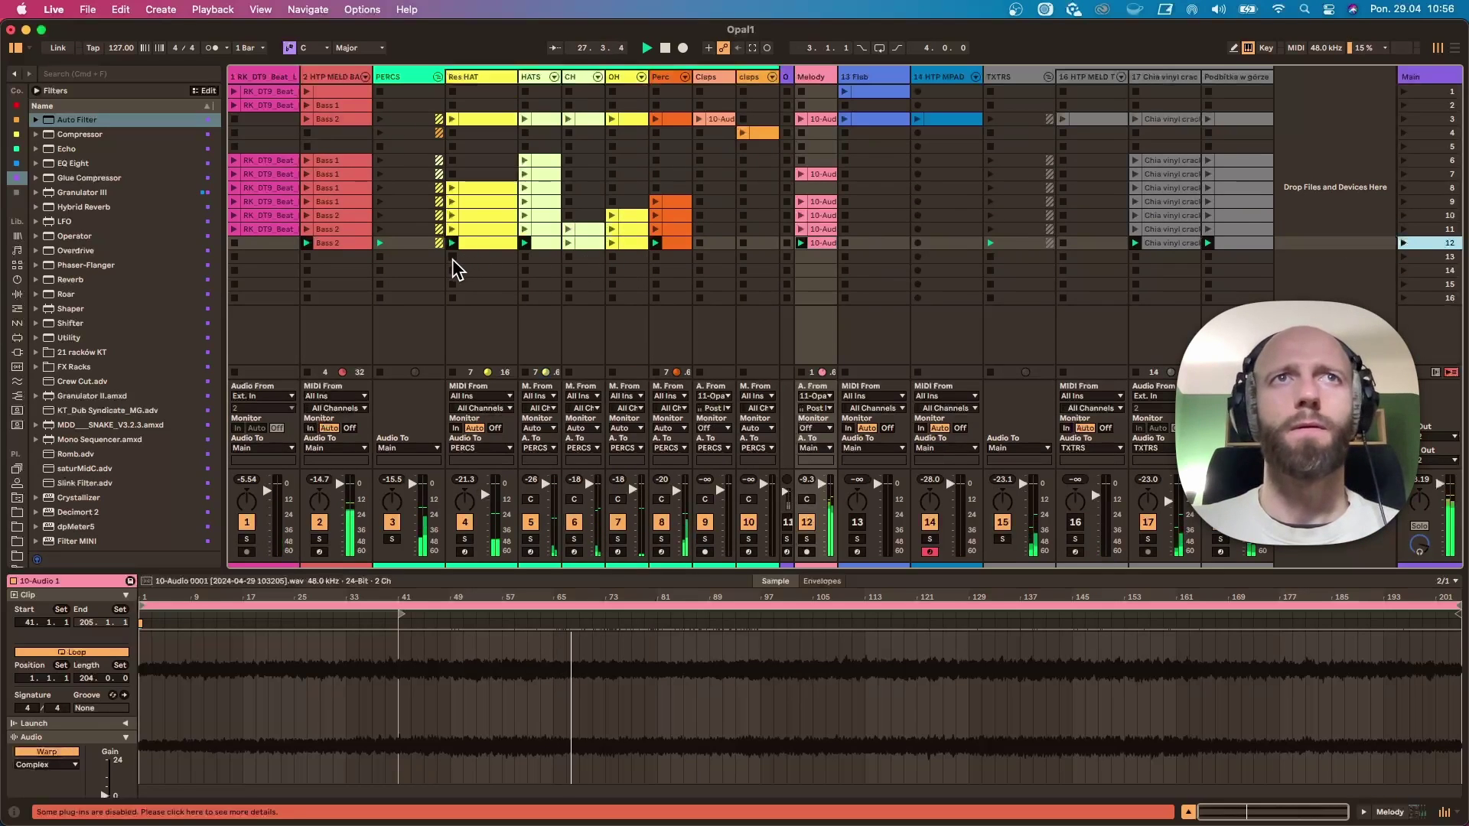
left_click(234, 230)
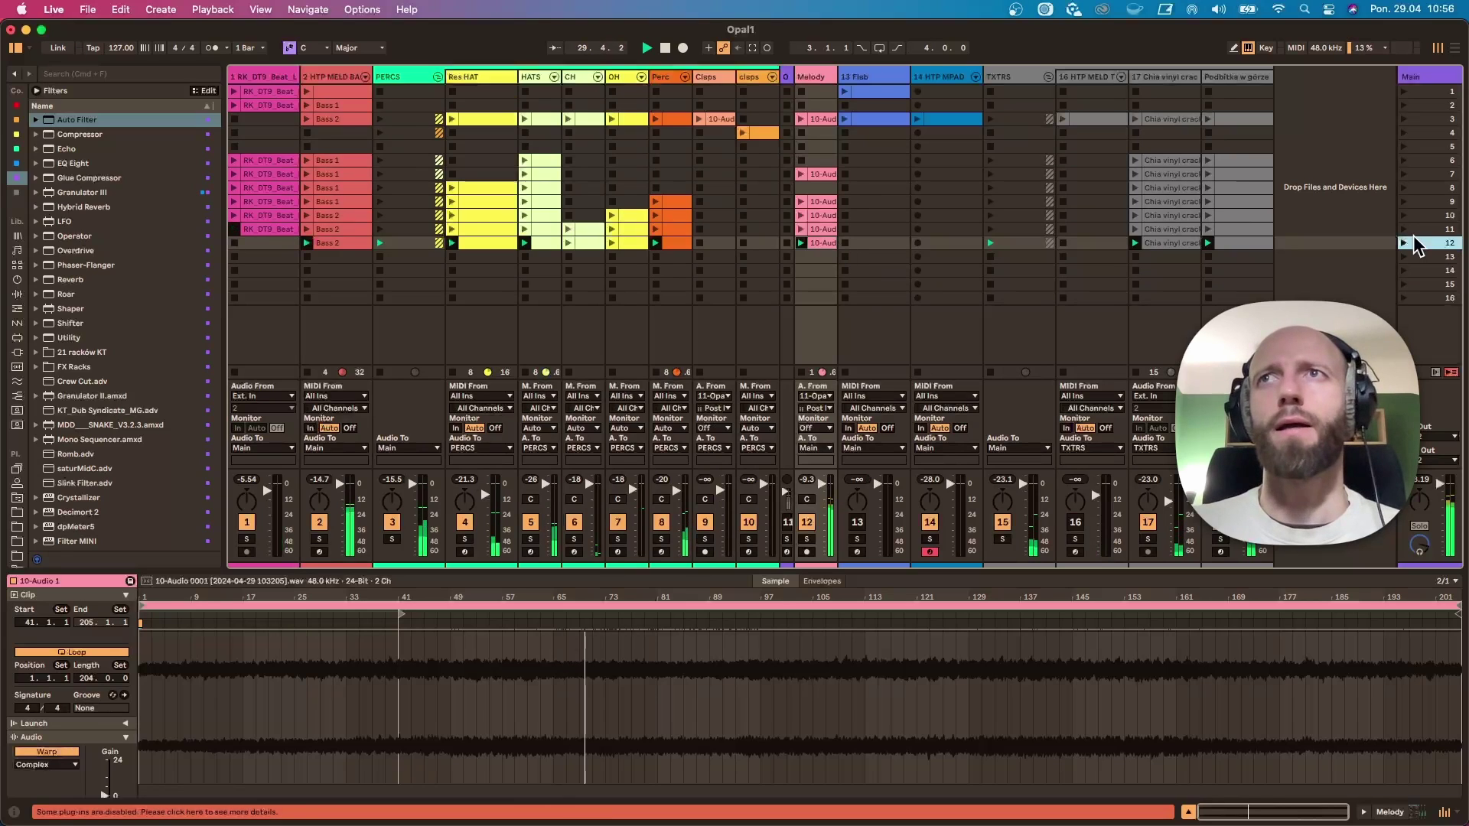
key("super+shift+i")
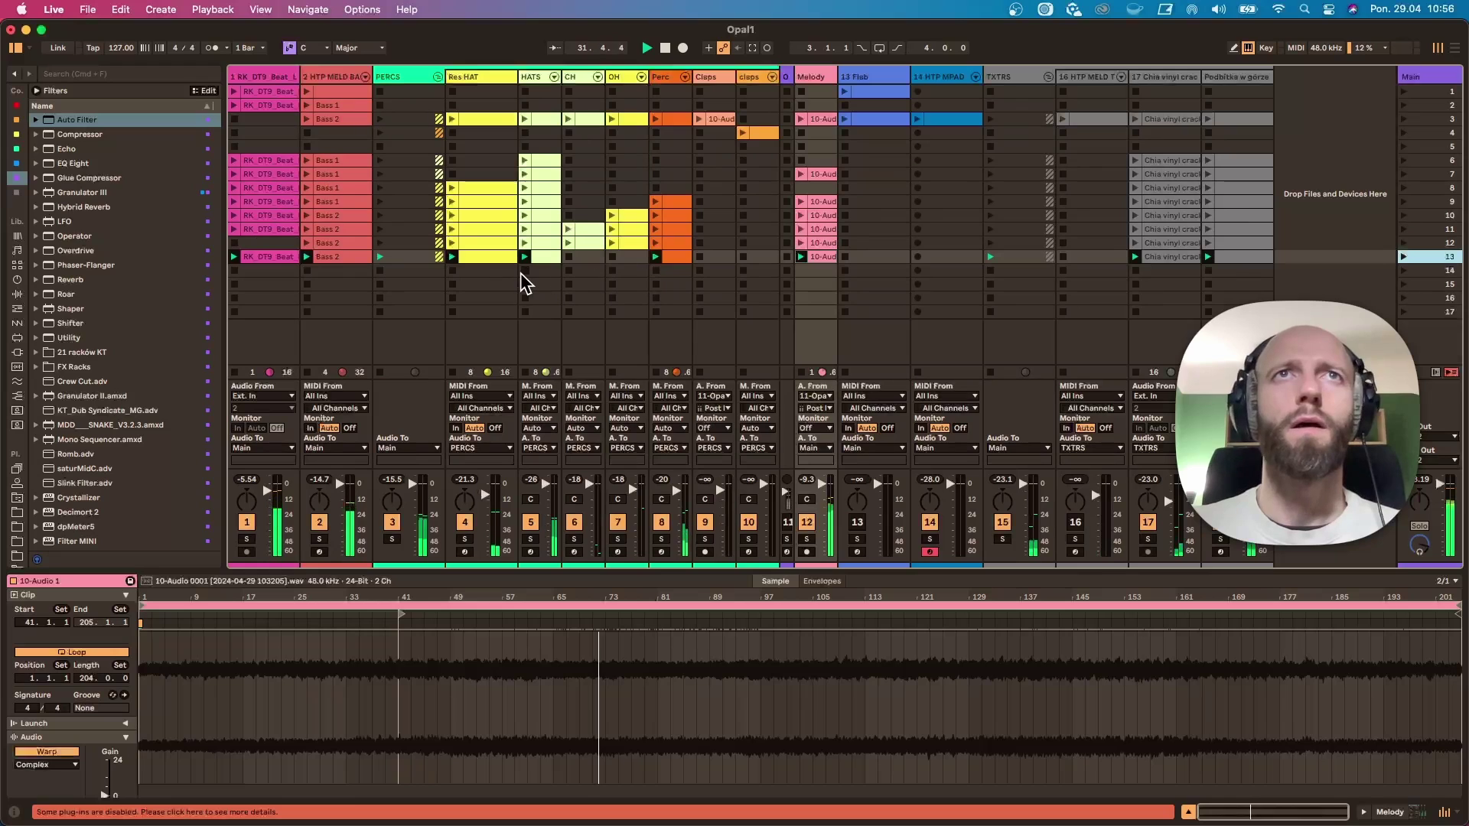
Step: Stop the Res HAT clip and collapse the PERCS group
left_click(452, 271)
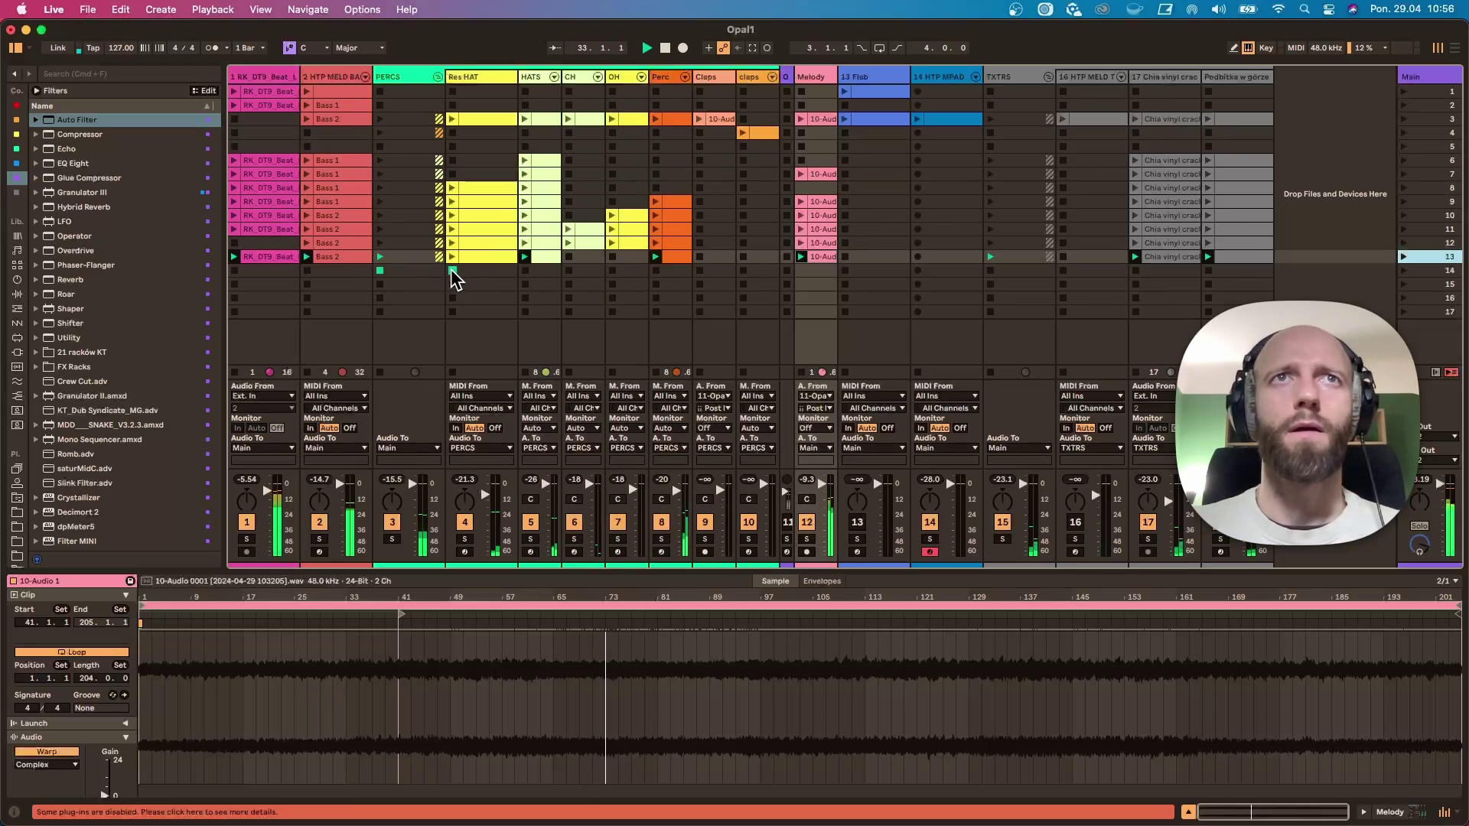
left_click(440, 70)
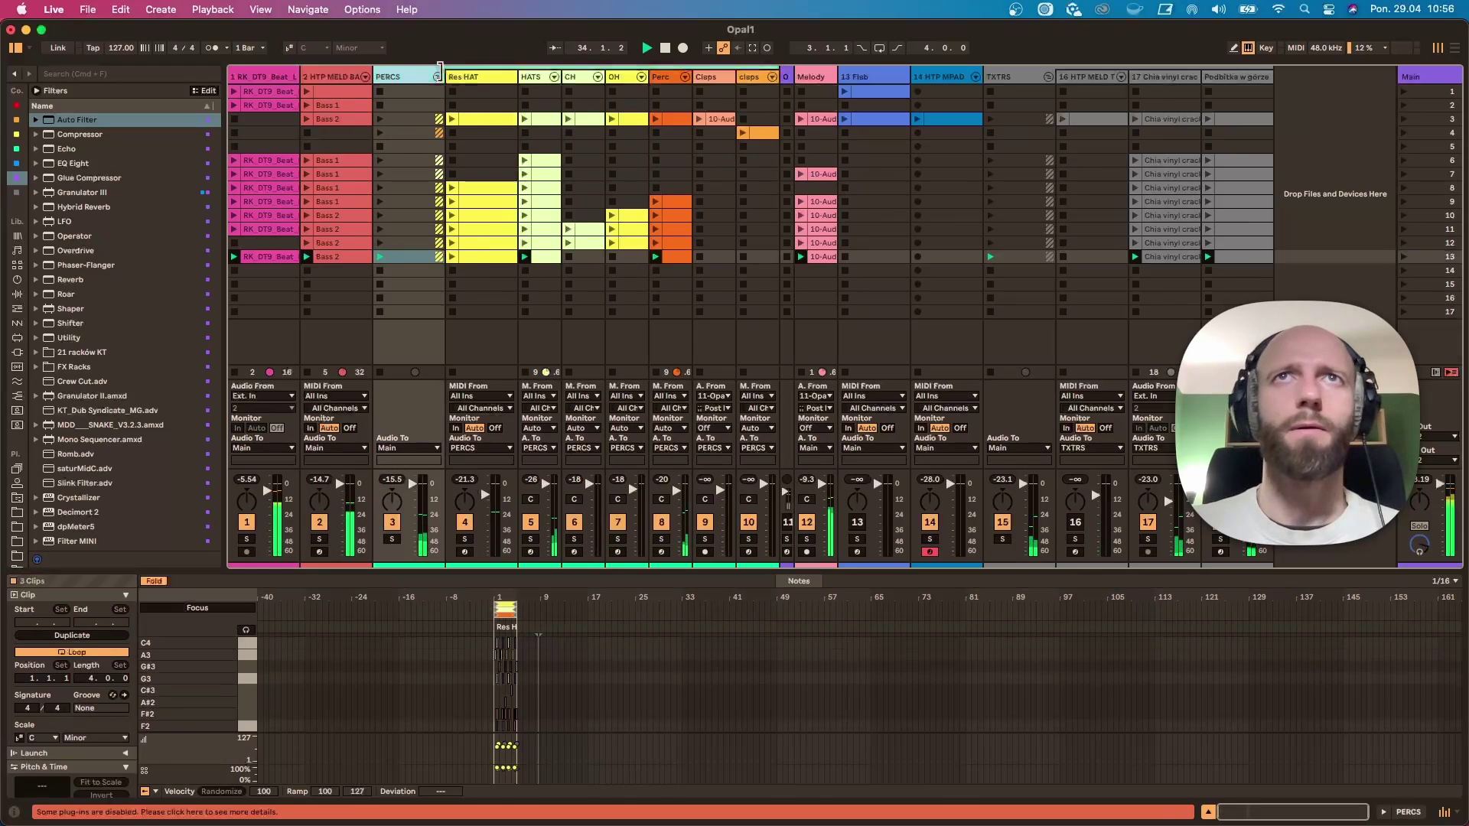
left_click(437, 77)
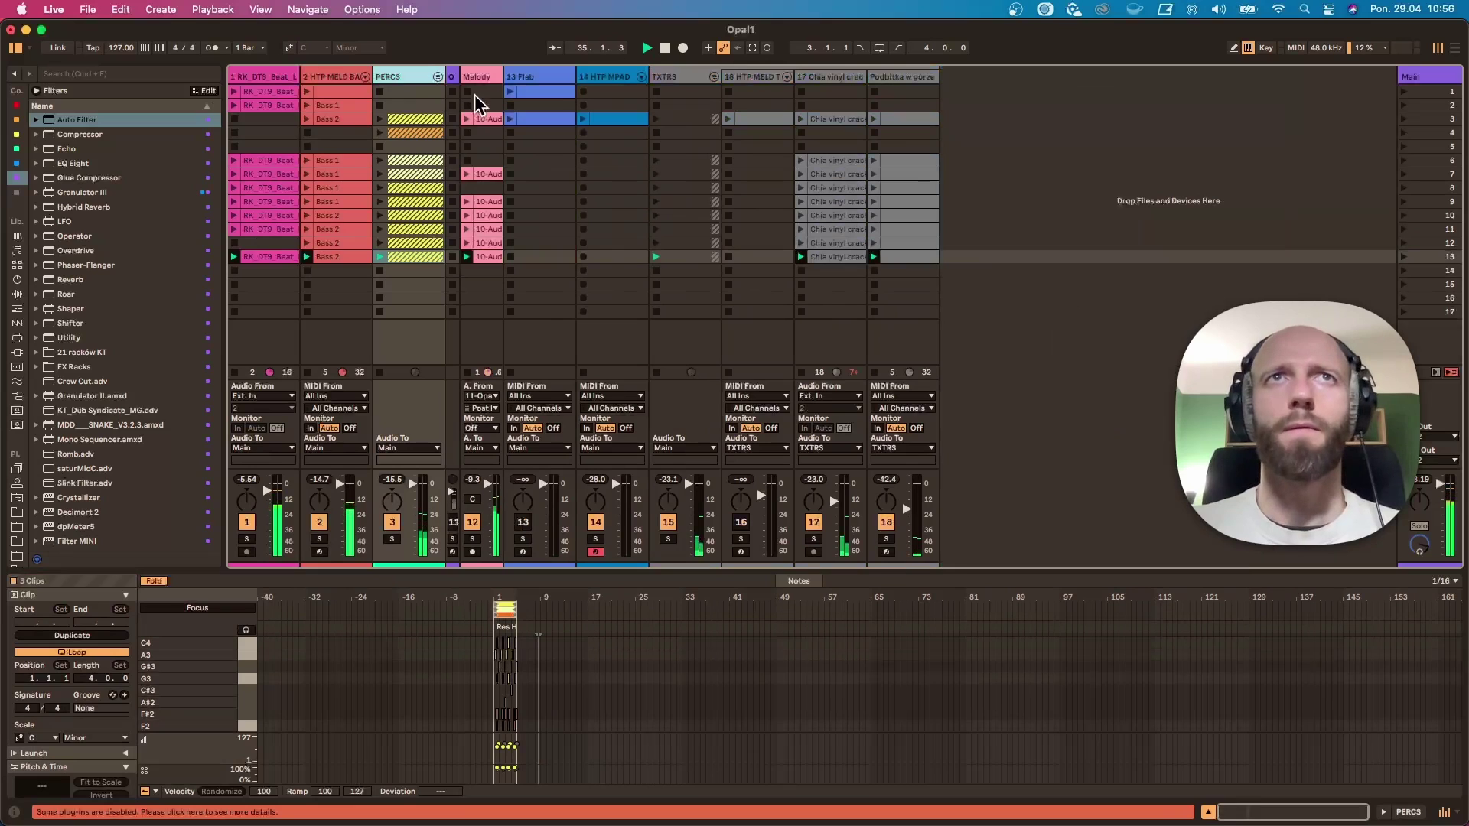
Step: Audition track 16's scene 3 clip and stop it, and activate the Flab track to audition its scene 3 clip
left_click(727, 119)
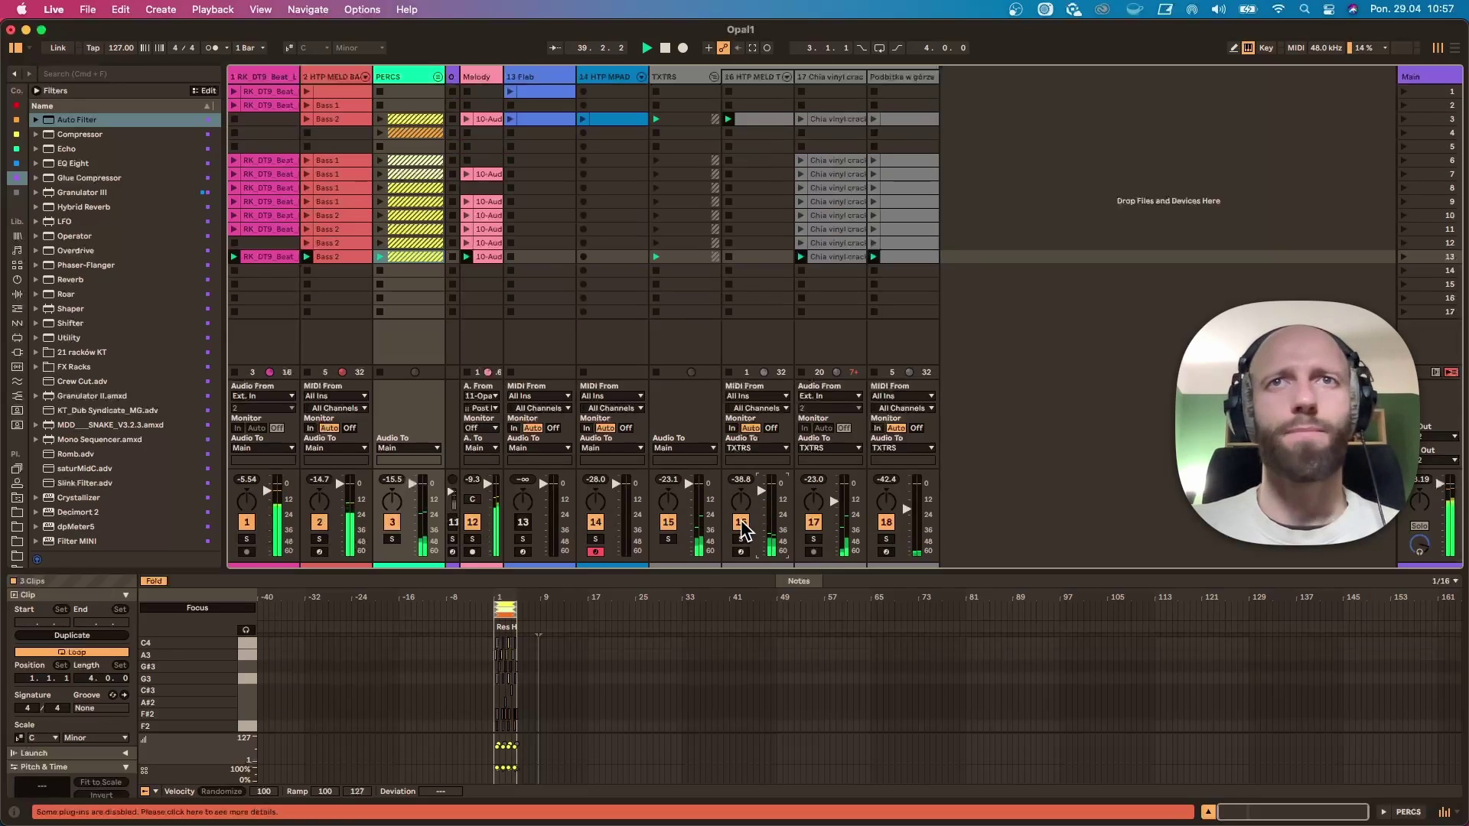
left_click(728, 257)
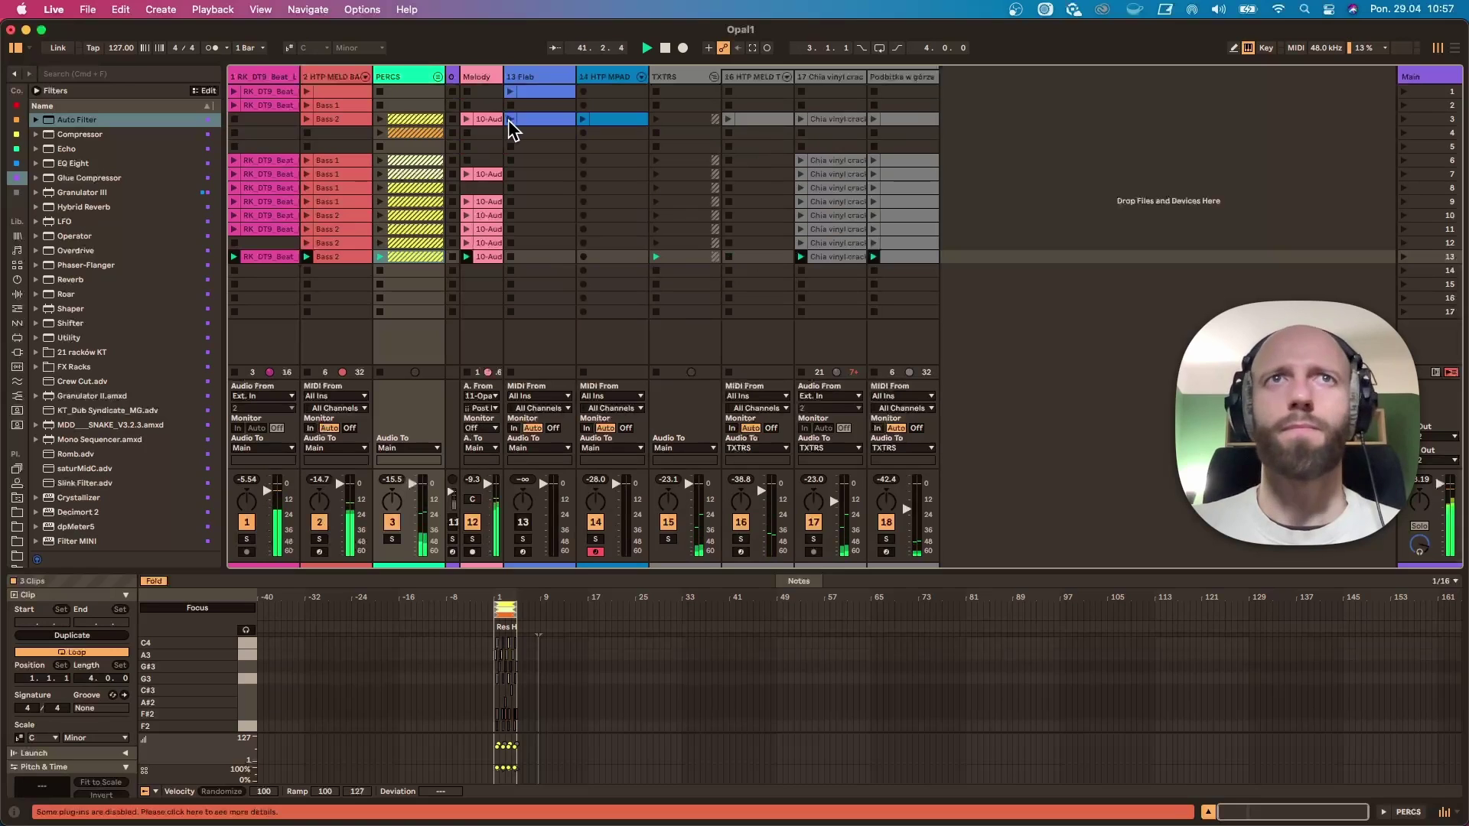
left_click(522, 522)
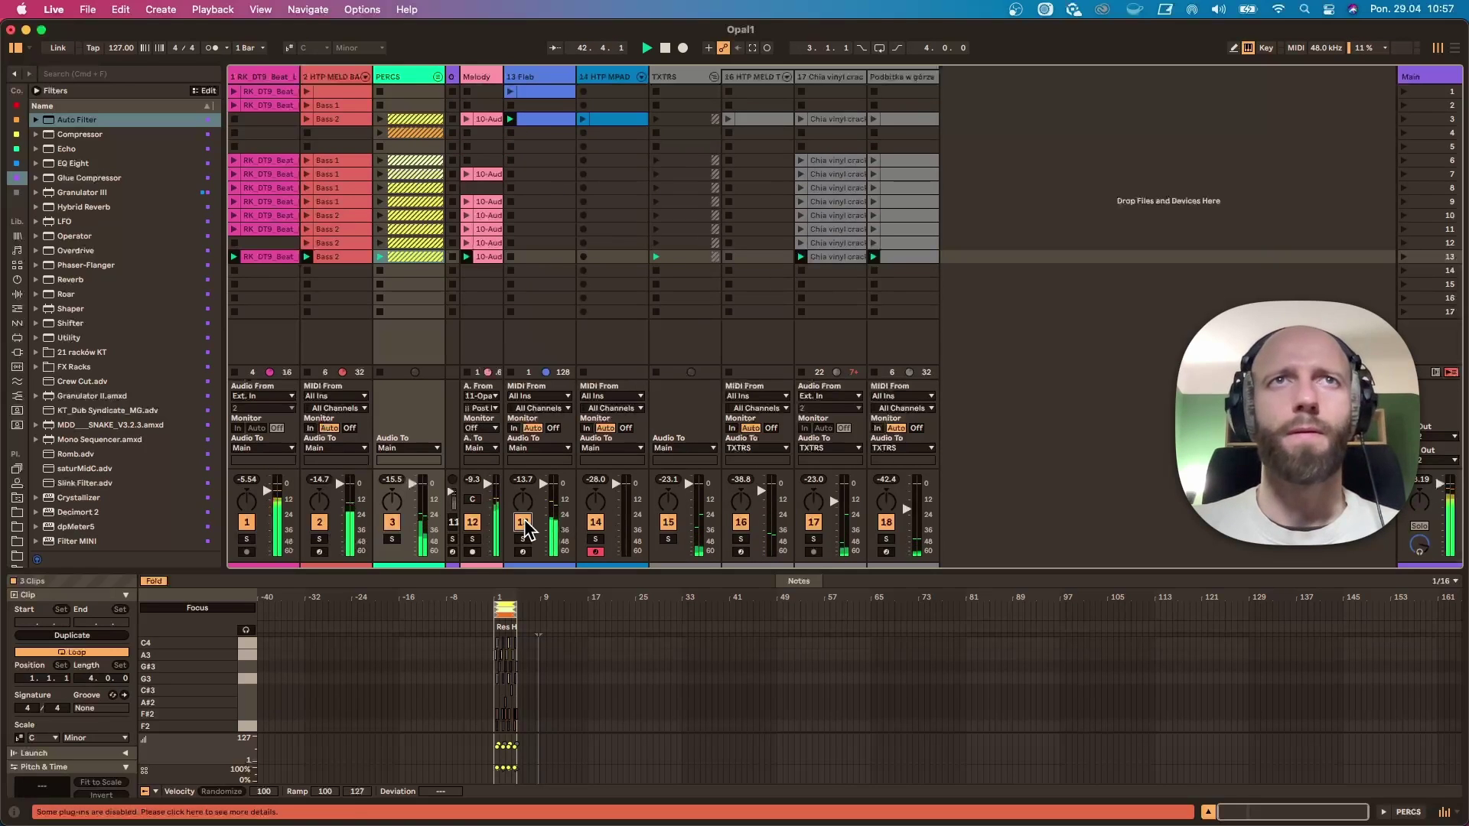
left_click(538, 120)
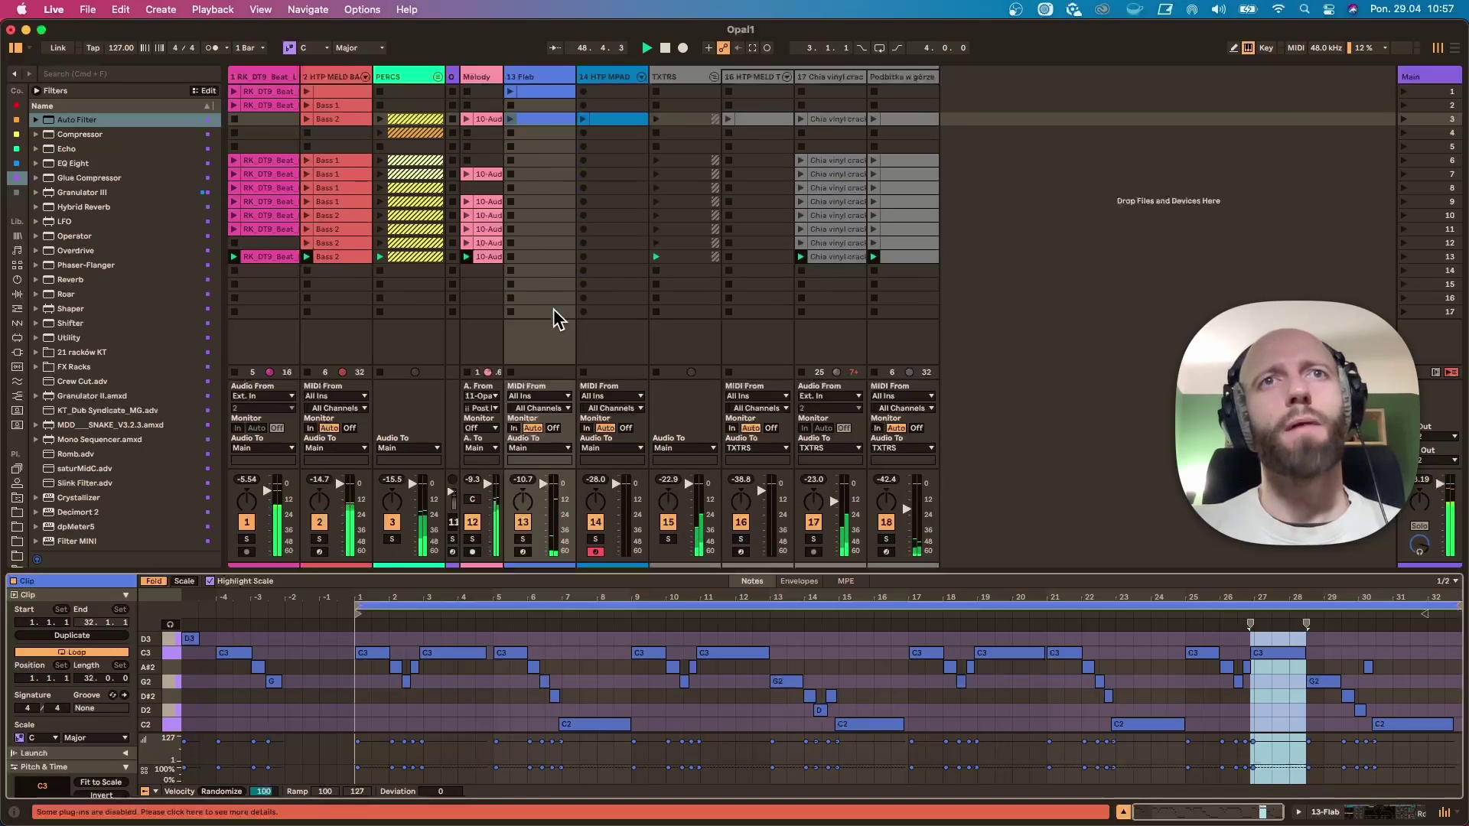
Step: Arm the Flab track for recording and select its empty slot in scene 13
left_click(523, 552)
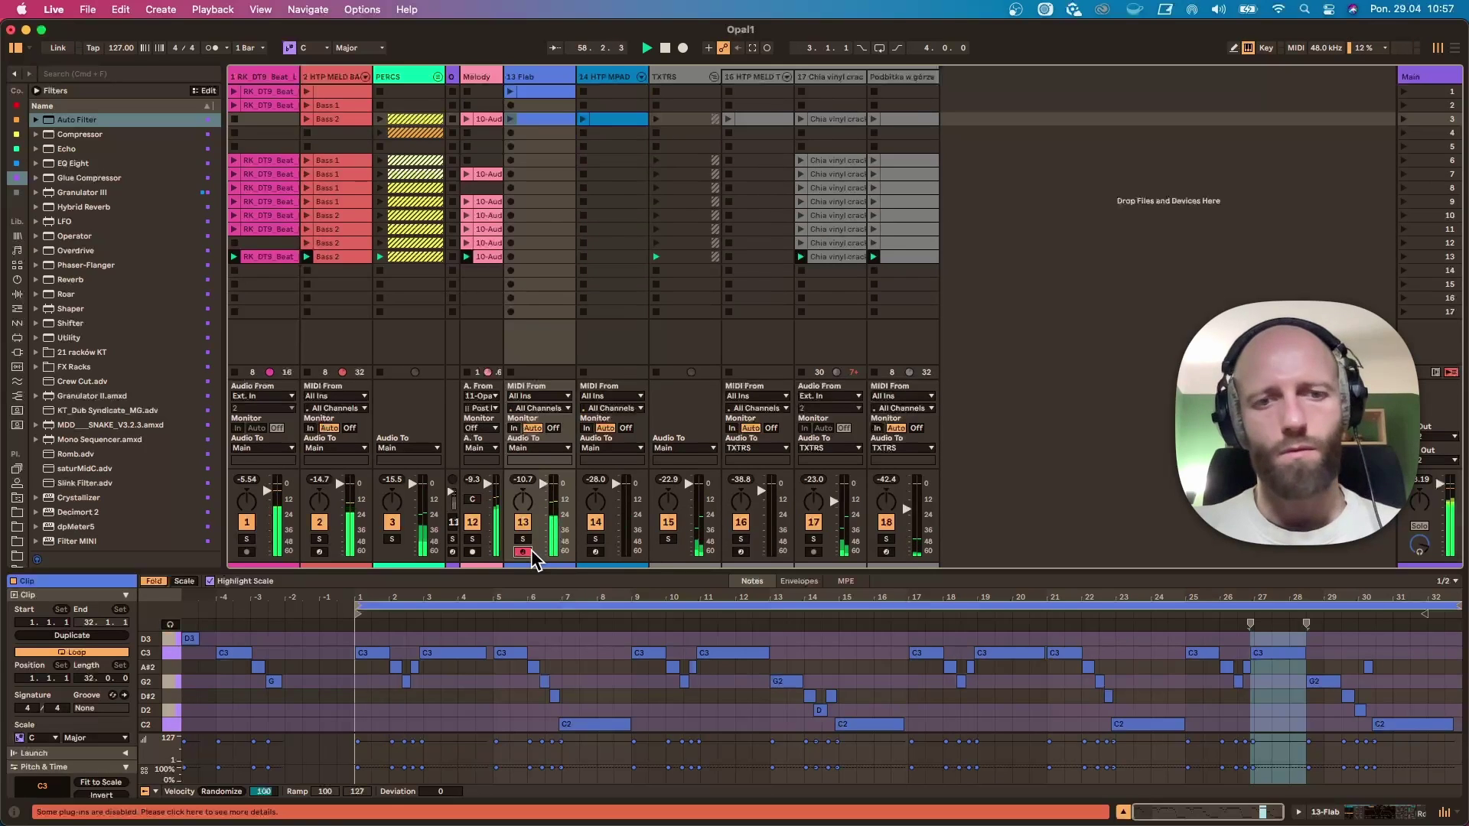
left_click_drag(239, 571, 254, 407)
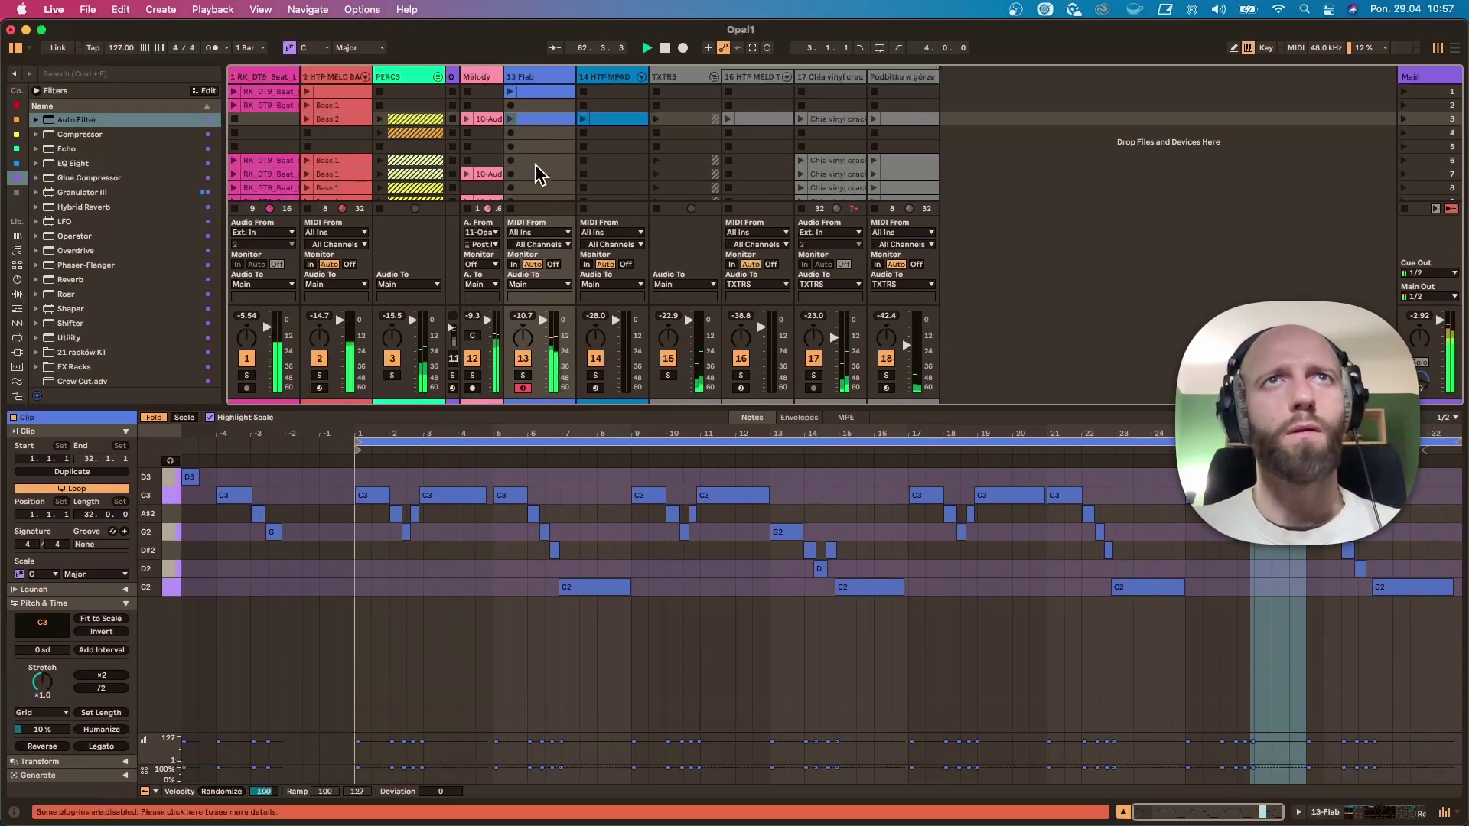
scroll(539, 182, "down", 4)
scroll(539, 184, "down", 1)
left_click(541, 186)
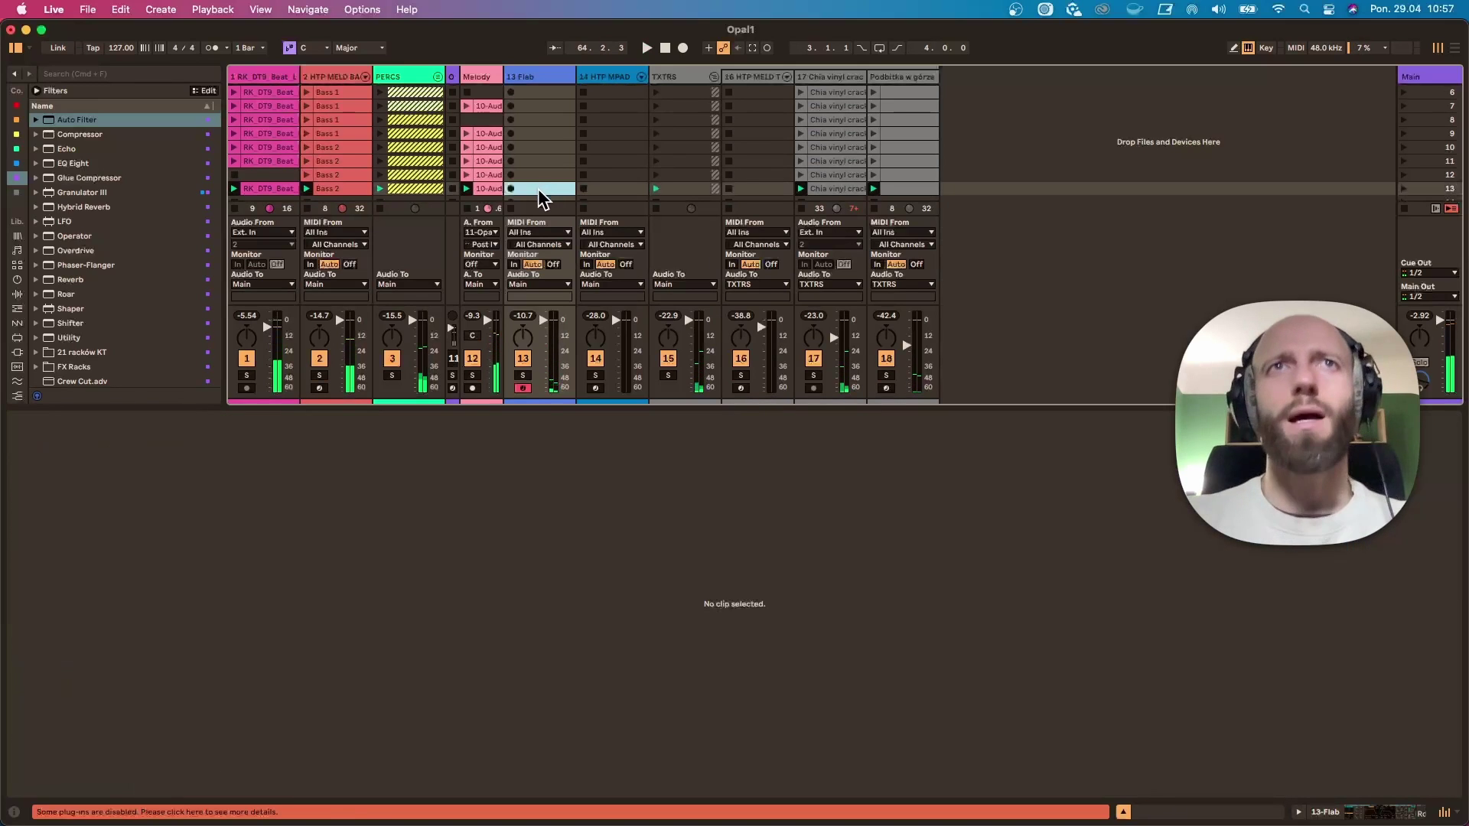
left_click_drag(537, 403, 553, 587)
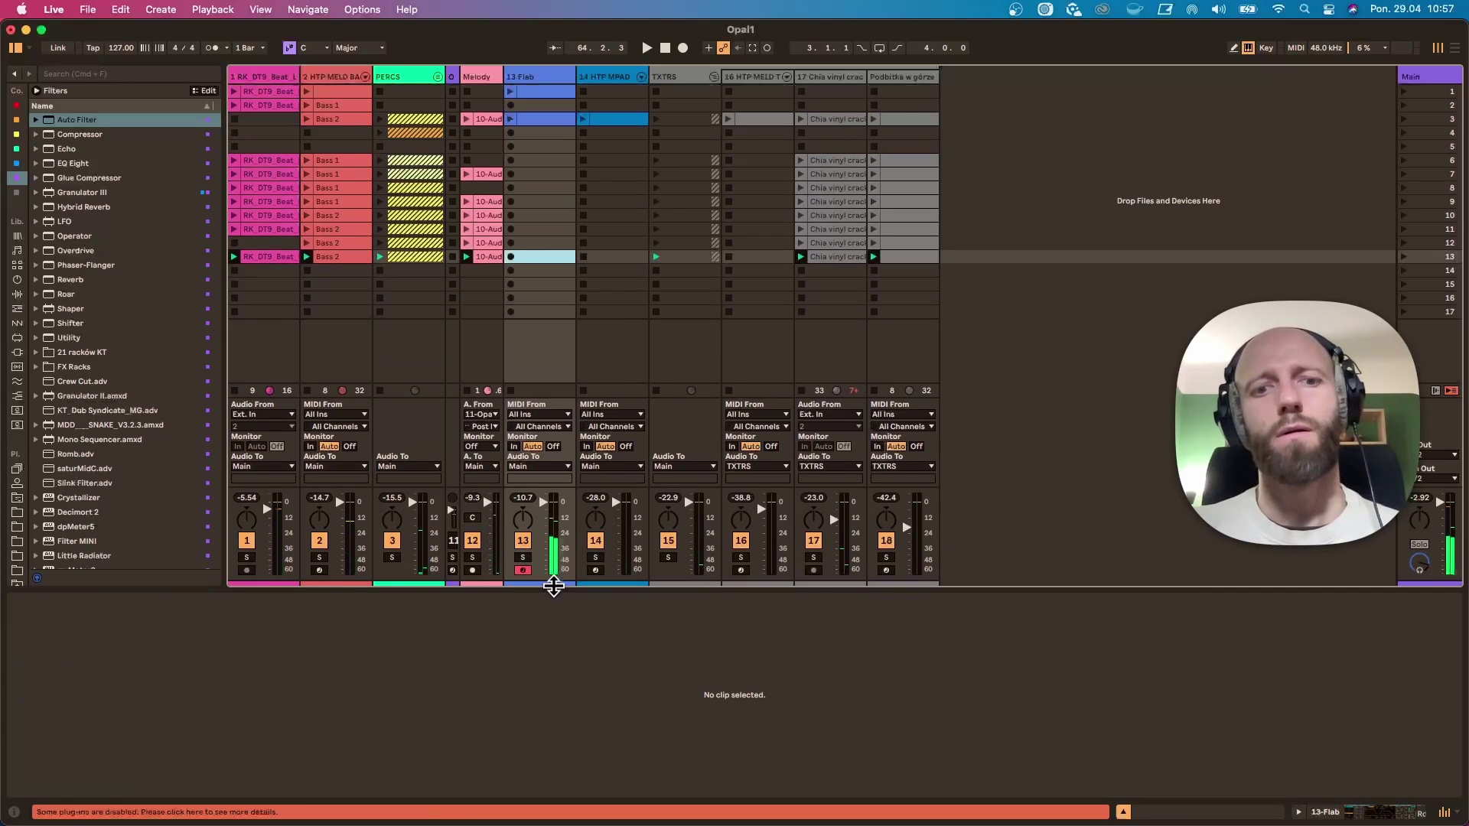
double_click(540, 264)
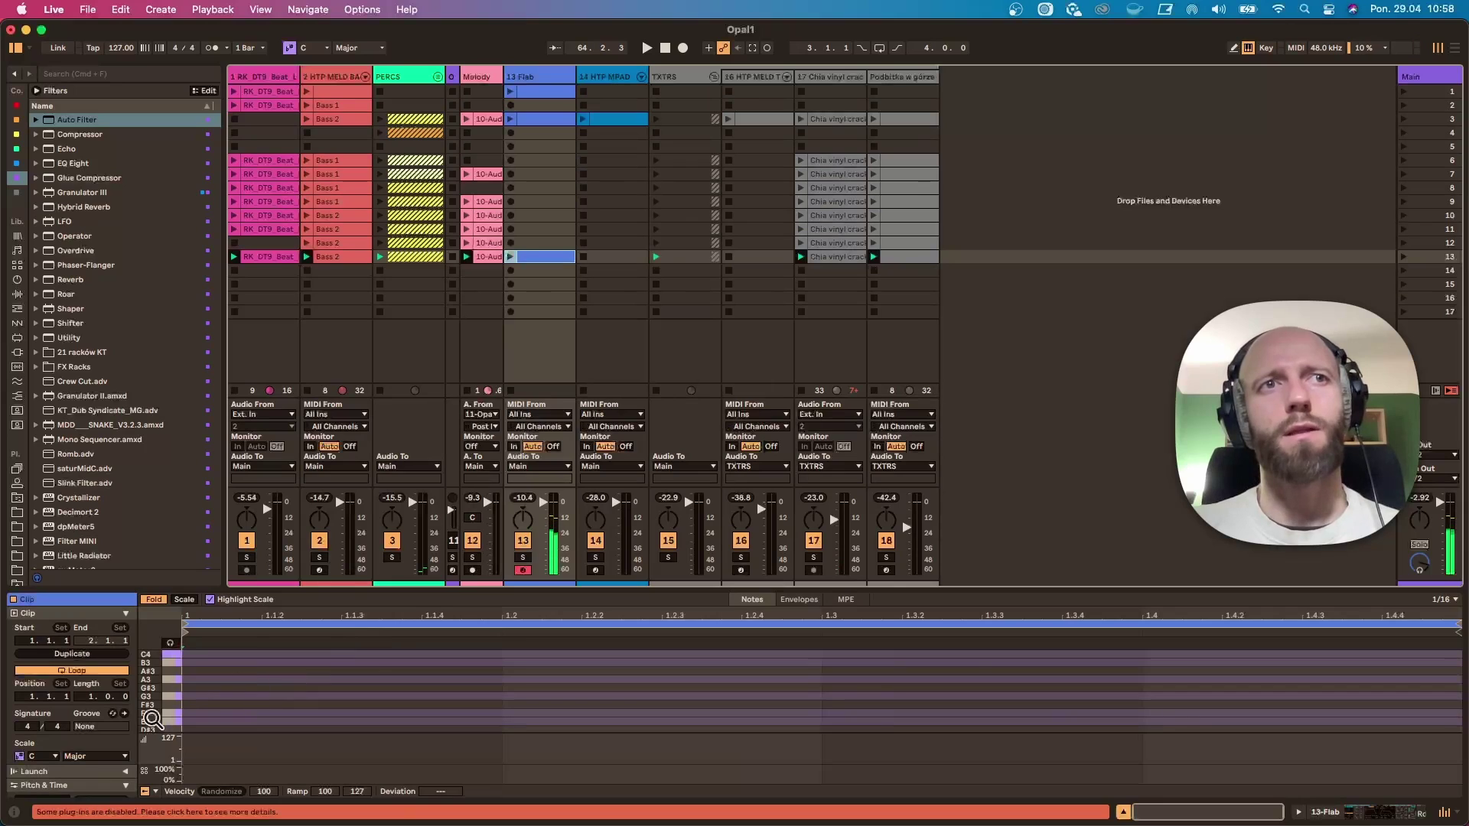
left_click_drag(153, 720, 156, 713)
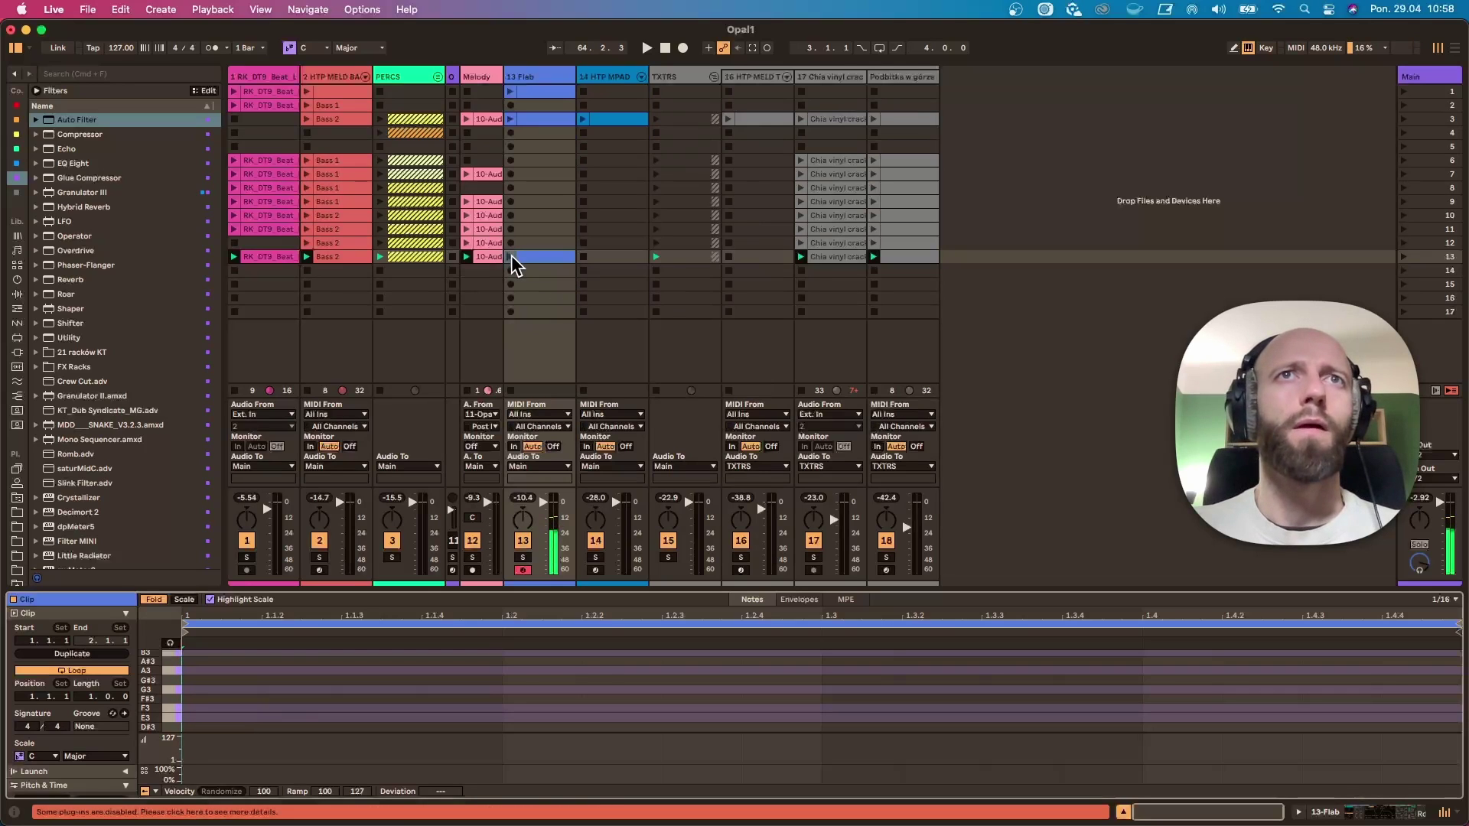
left_click(511, 119)
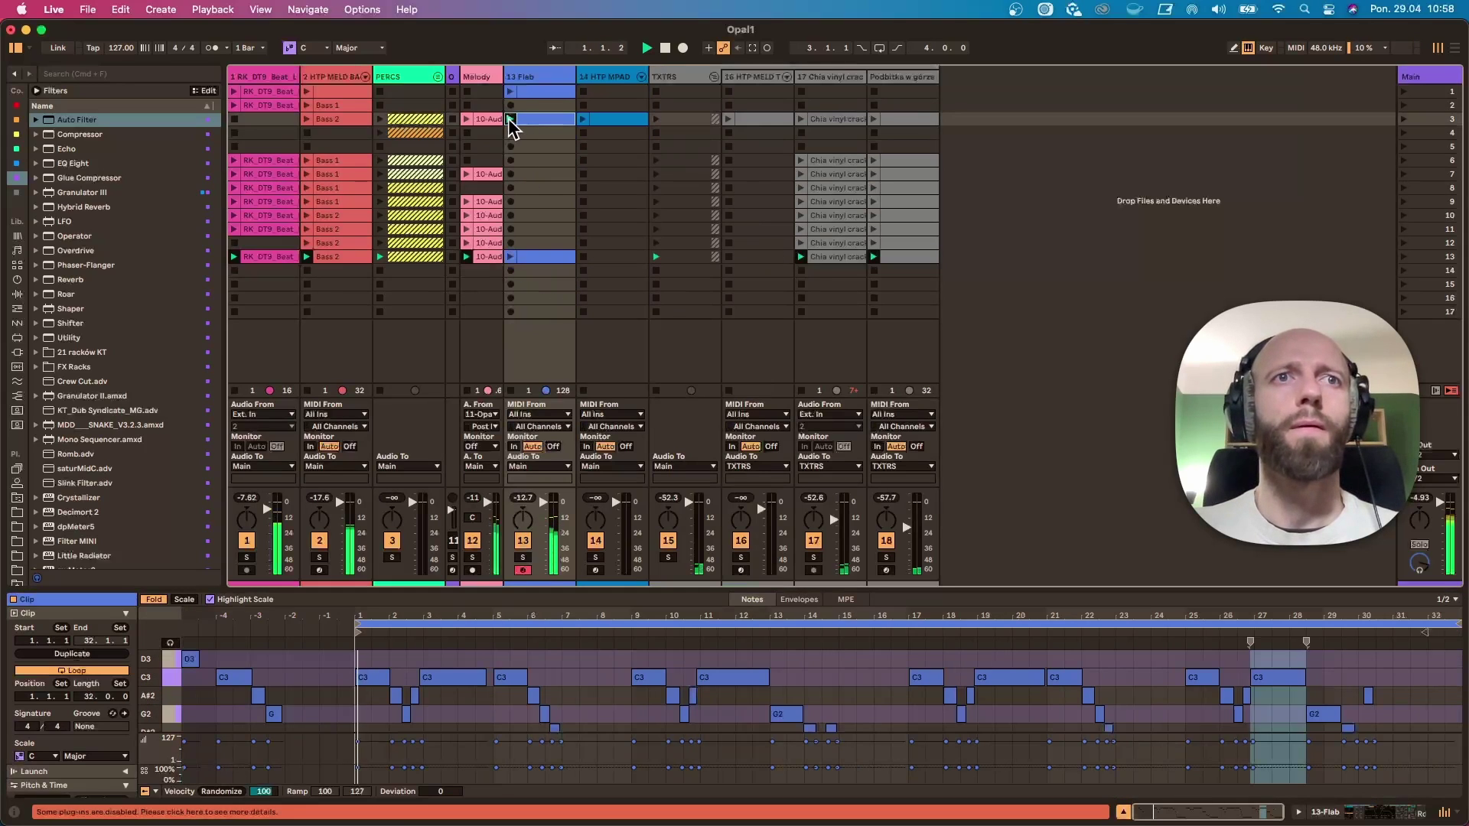
left_click_drag(492, 590, 505, 417)
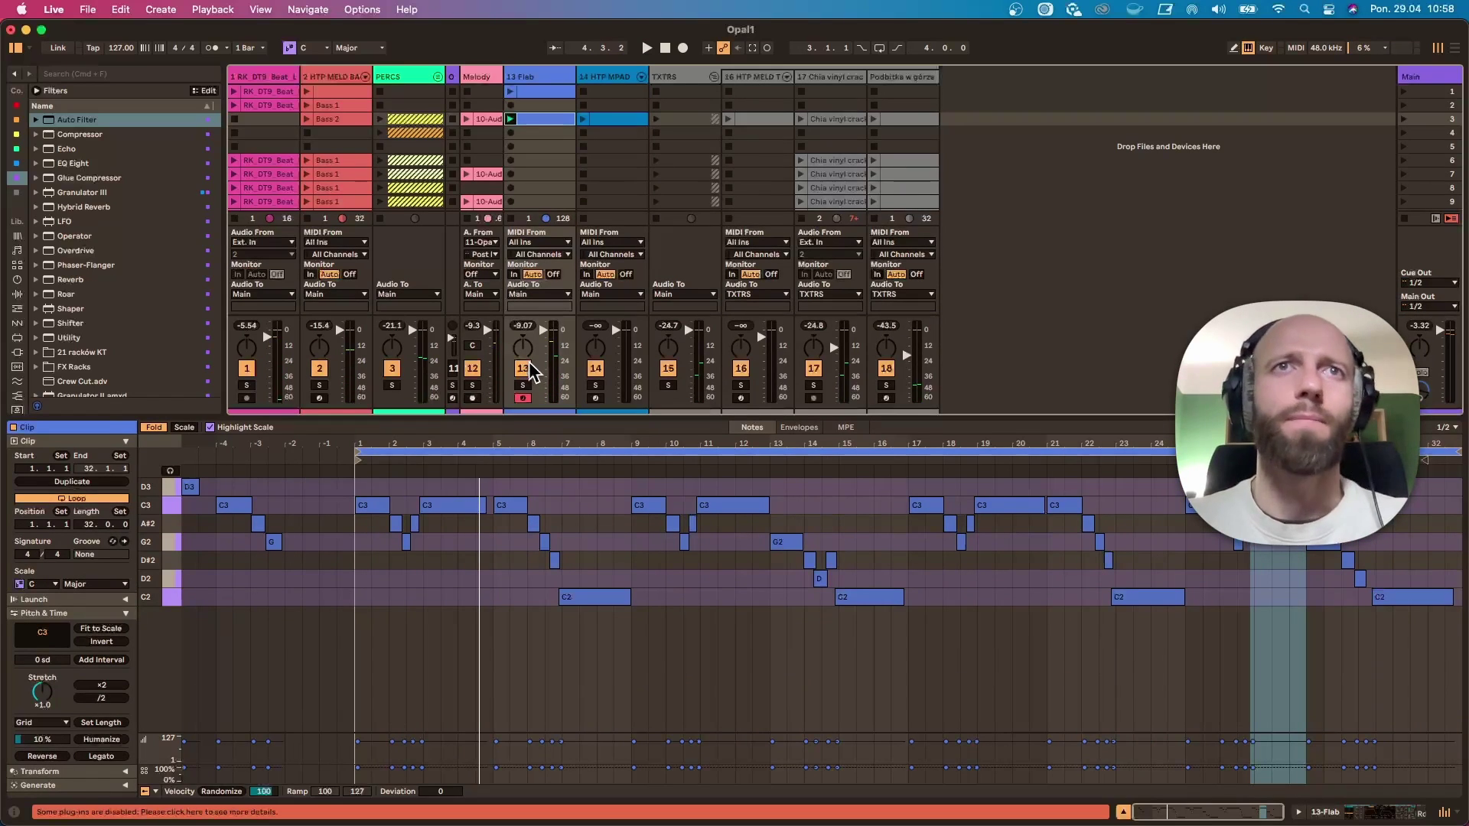
left_click_drag(527, 413, 545, 578)
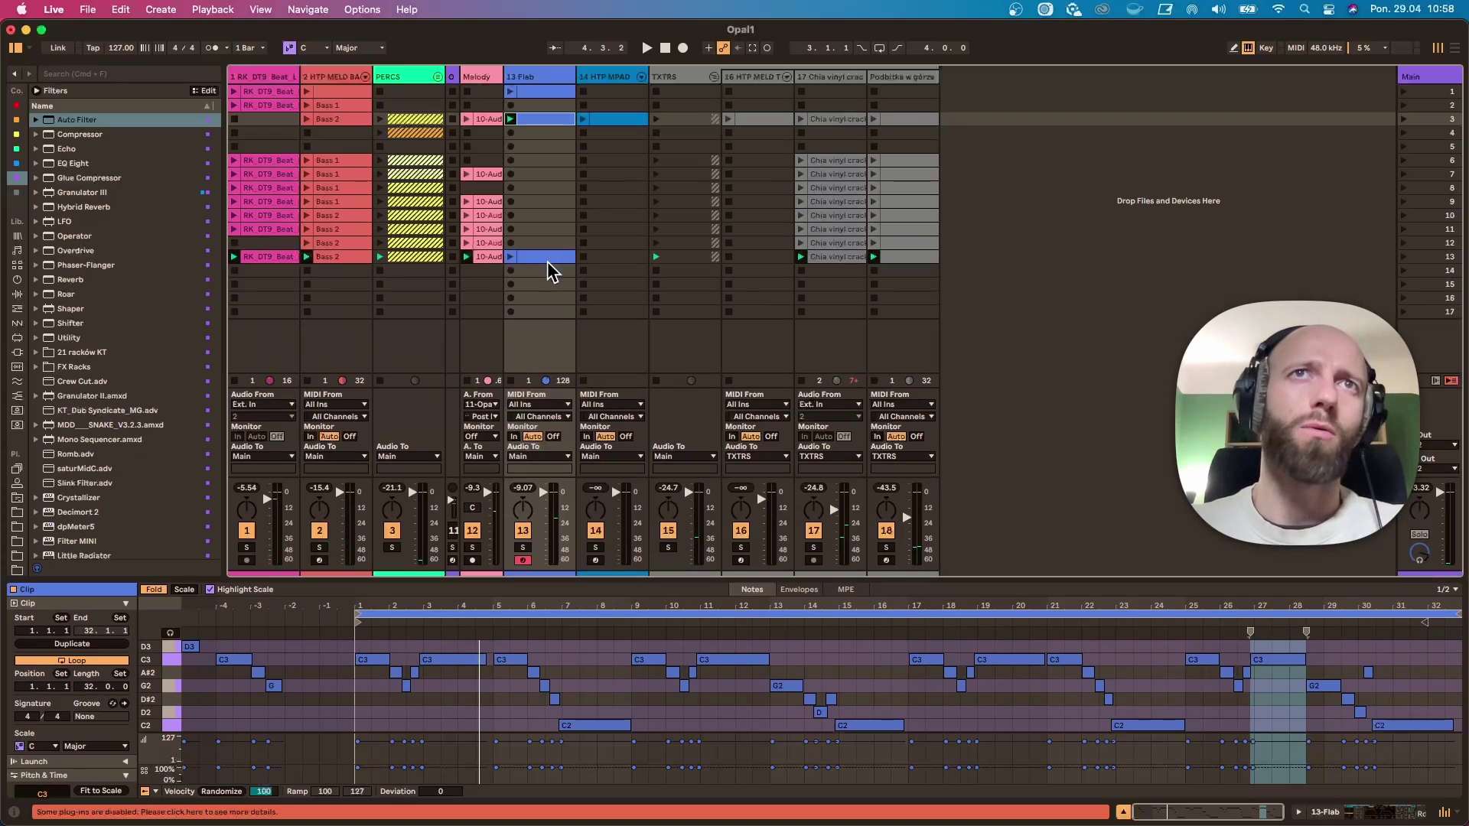
key("Right")
left_click(531, 338)
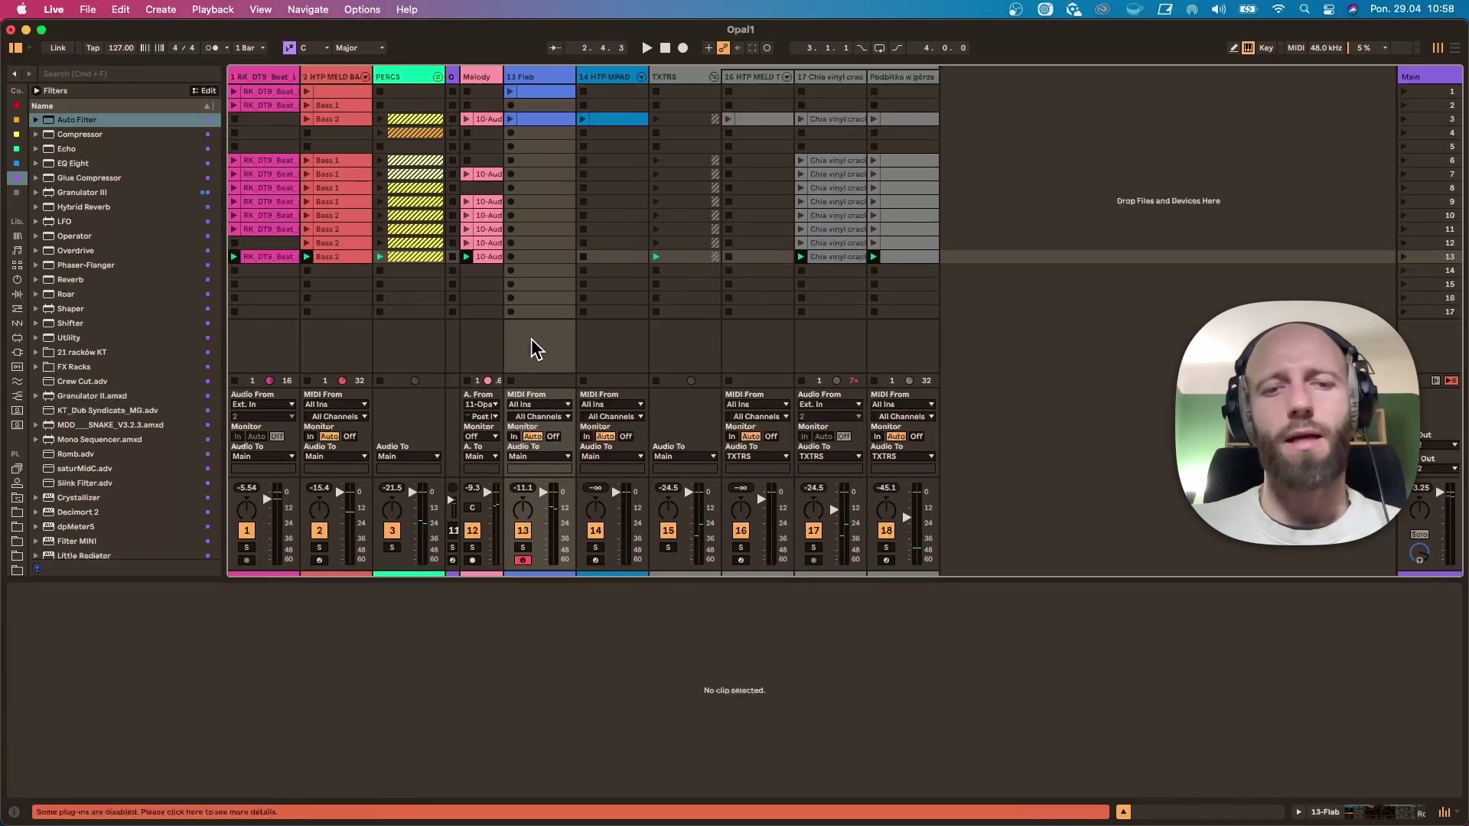
Step: Open the newly played Flab clip in scene 13, set its loop start and start marker to 68.1.1, and play it
key("space")
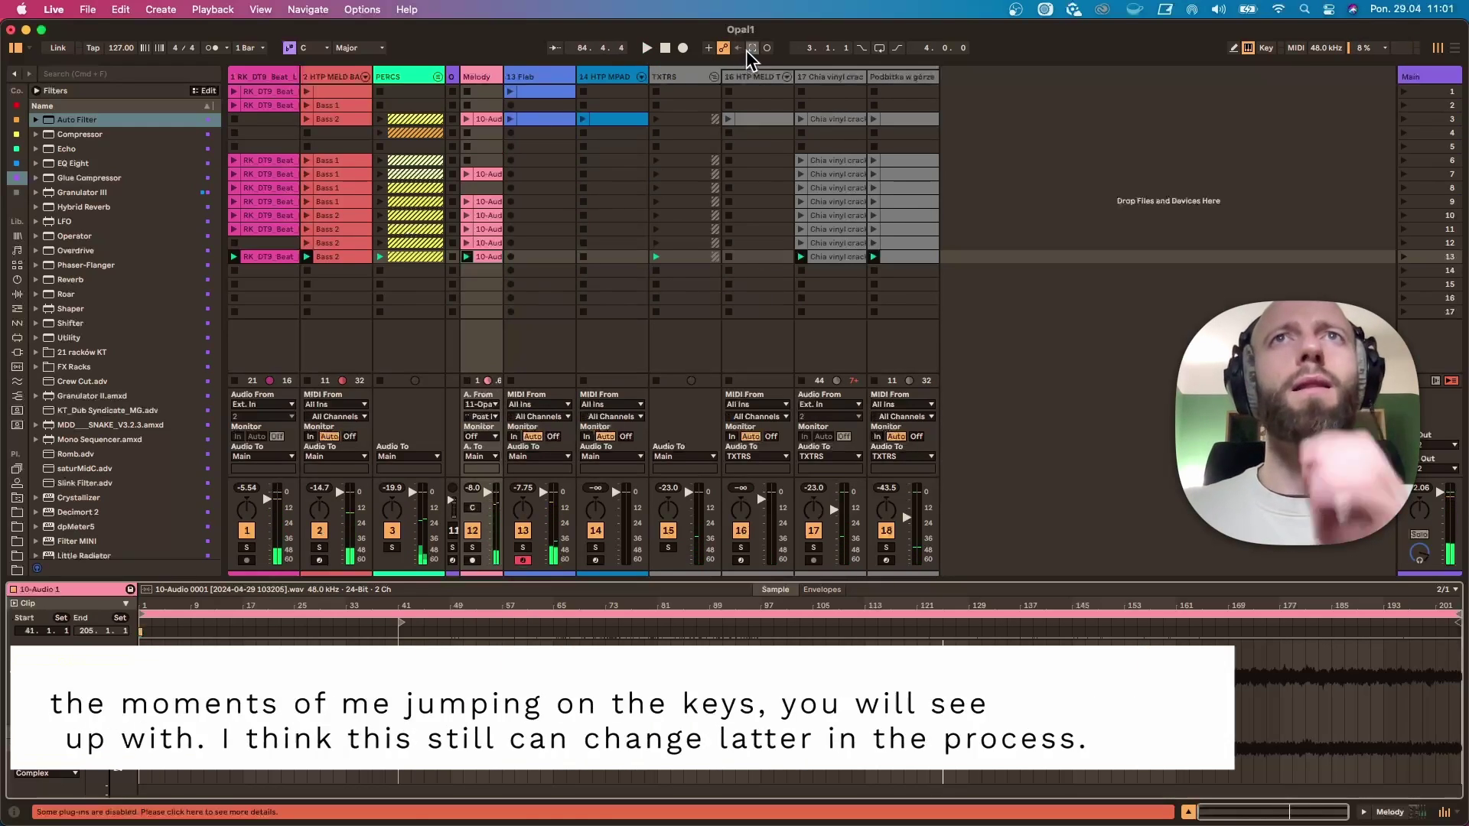
left_click(552, 264)
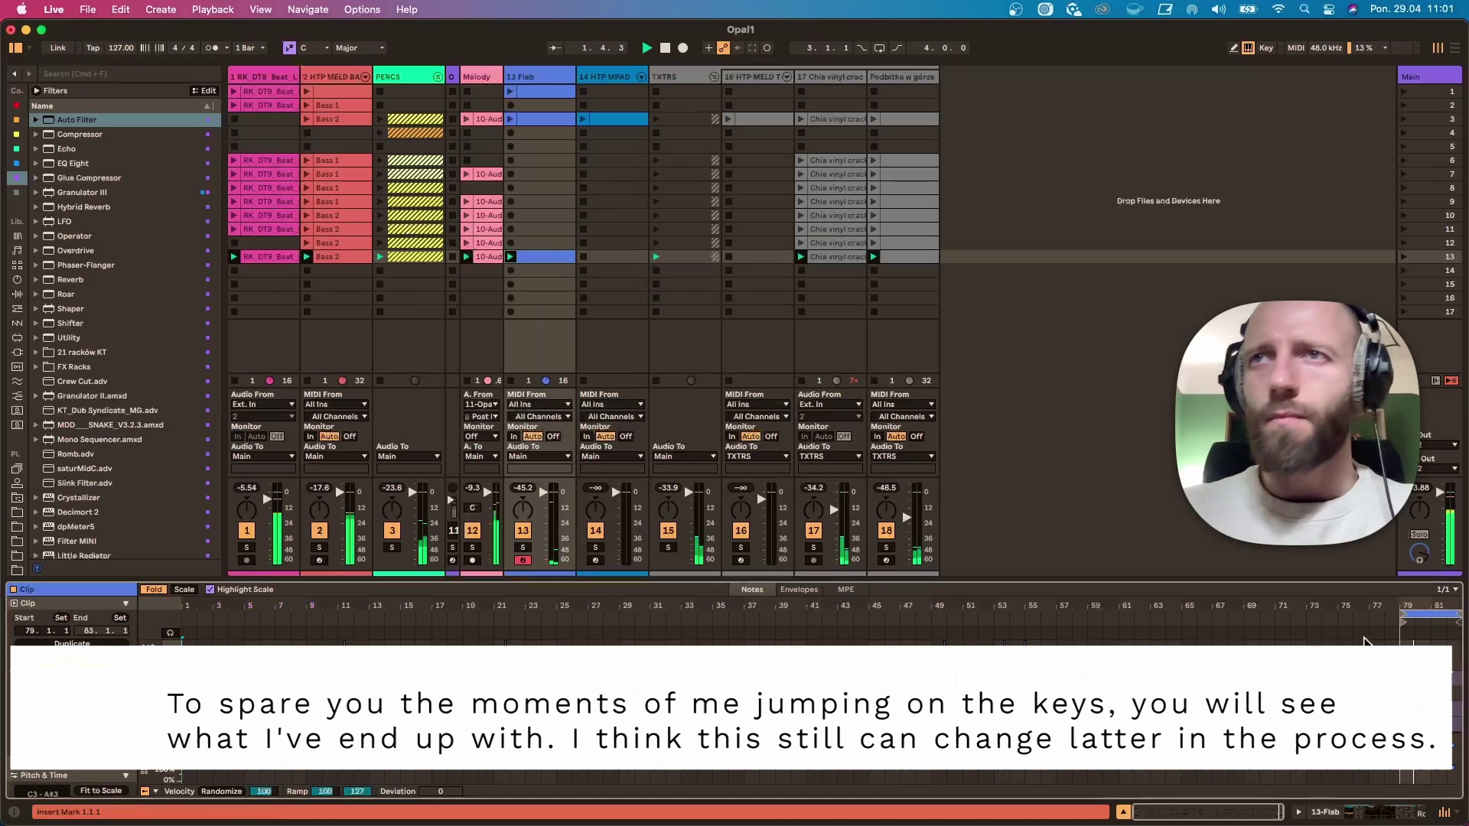
left_click_drag(1400, 617, 1029, 623)
key("space")
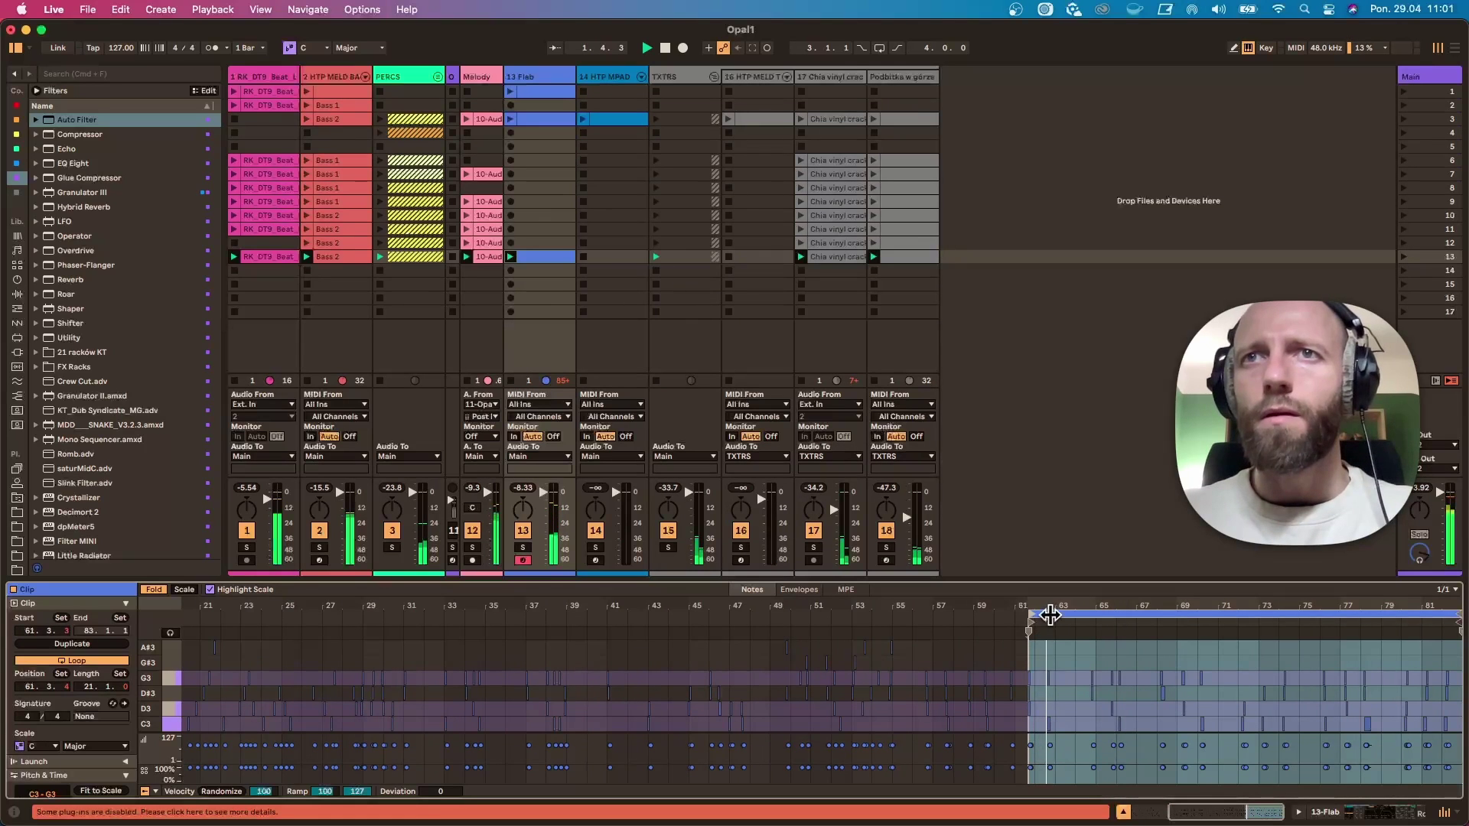
left_click_drag(1060, 577, 885, 414)
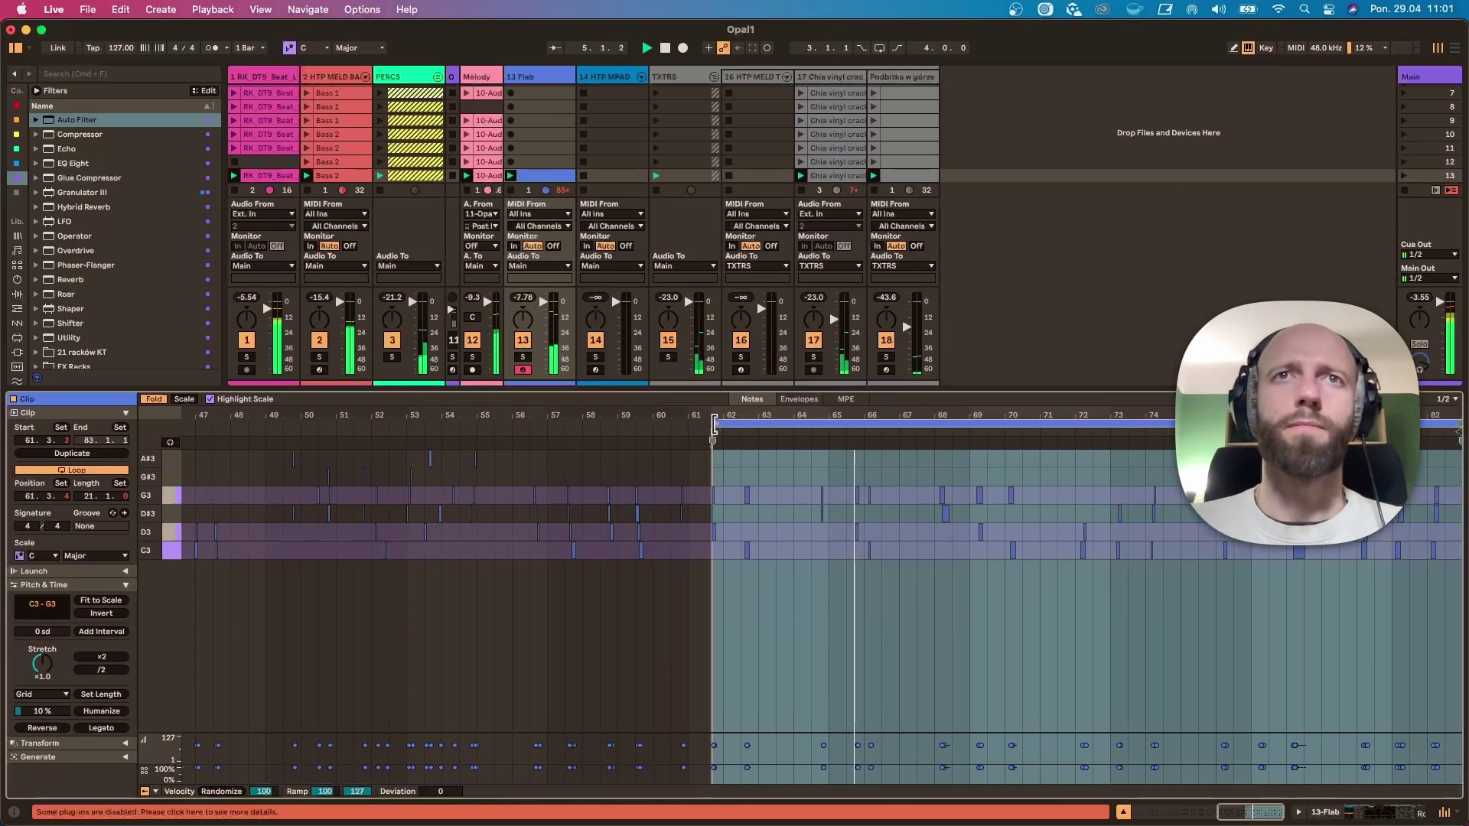
left_click_drag(714, 424, 934, 426)
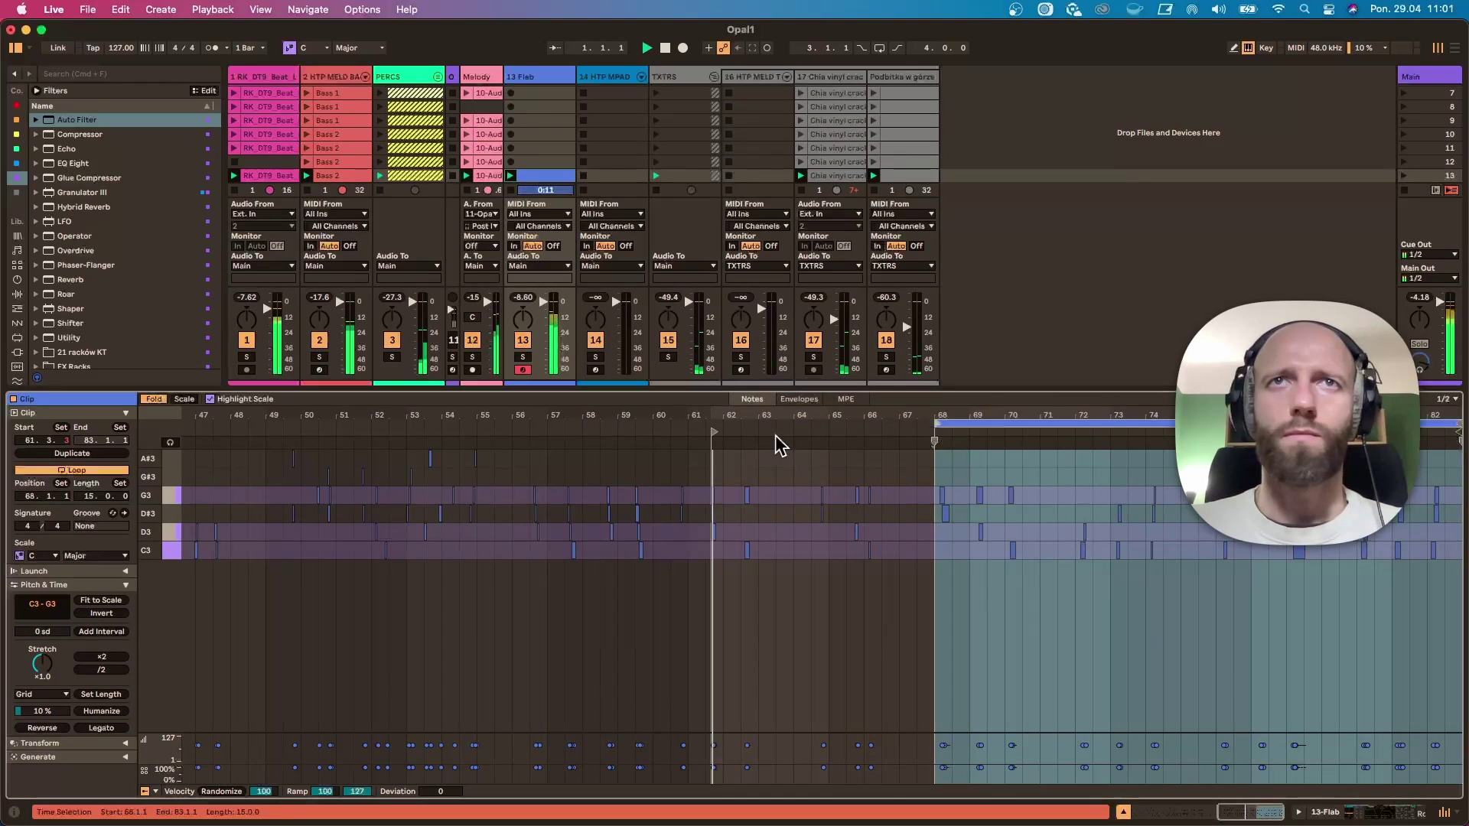
mouse_move(714, 431)
left_mouse_down()
mouse_move(928, 430)
mouse_move(968, 444)
mouse_move(743, 456)
left_mouse_up()
key("space")
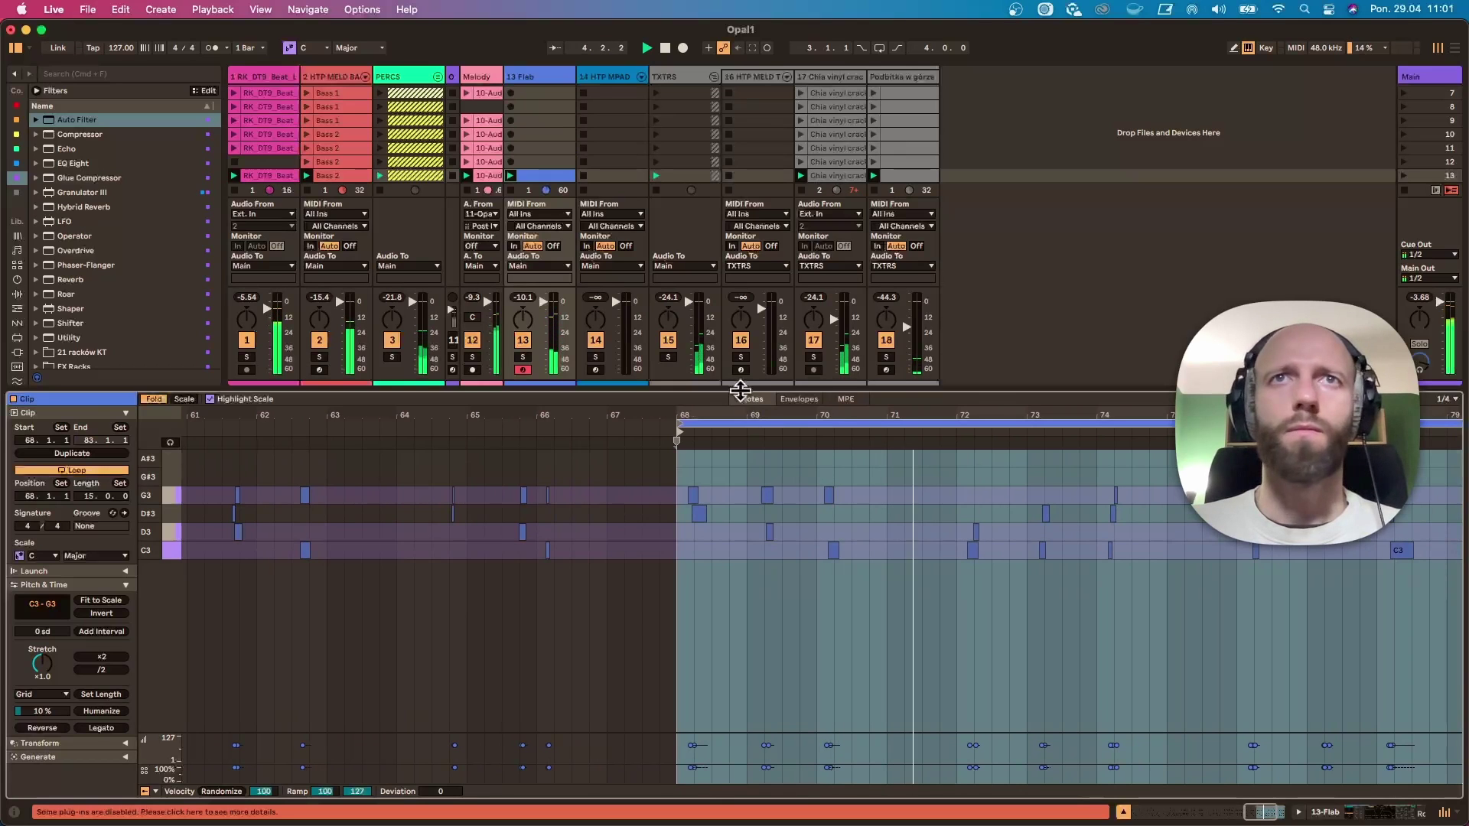
Step: Nudge the Flab clip's D3 note in bar 72 slightly earlier and make the loop start the clip's new 1.1.1
left_click_drag(738, 389, 693, 490)
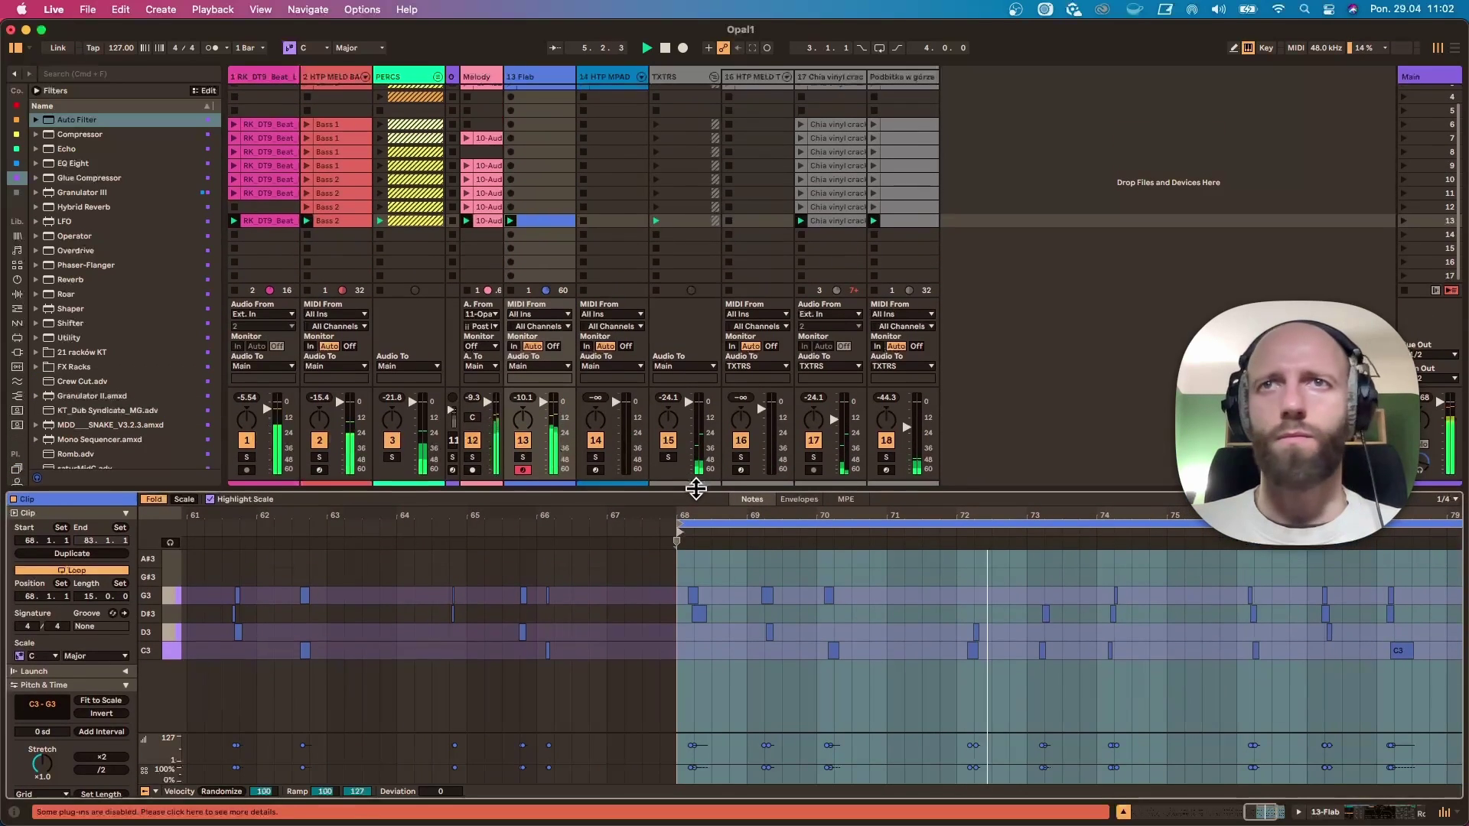
left_click_drag(985, 517, 984, 585)
left_click_drag(958, 634, 949, 637)
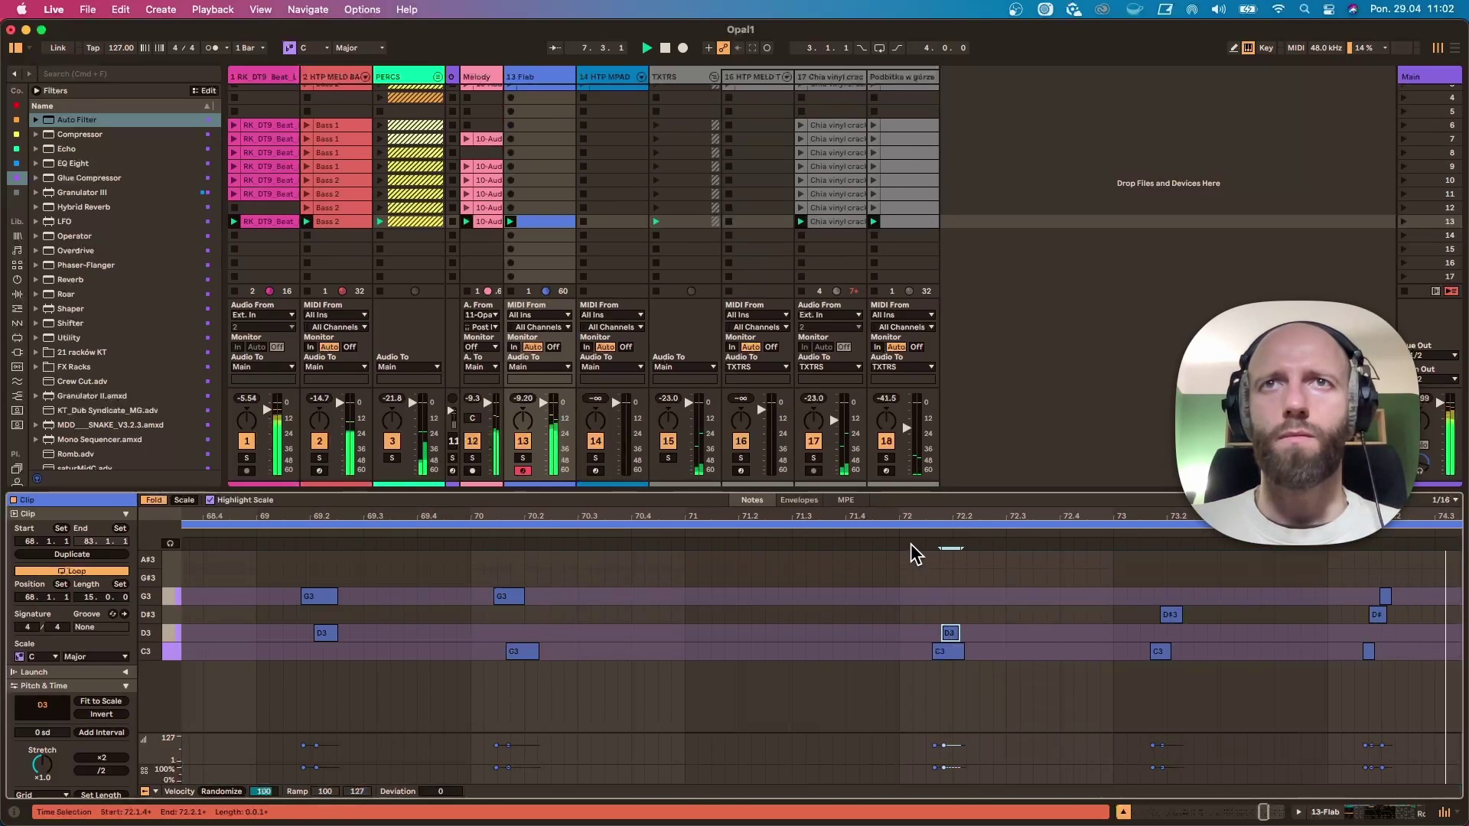
left_click_drag(939, 521, 939, 463)
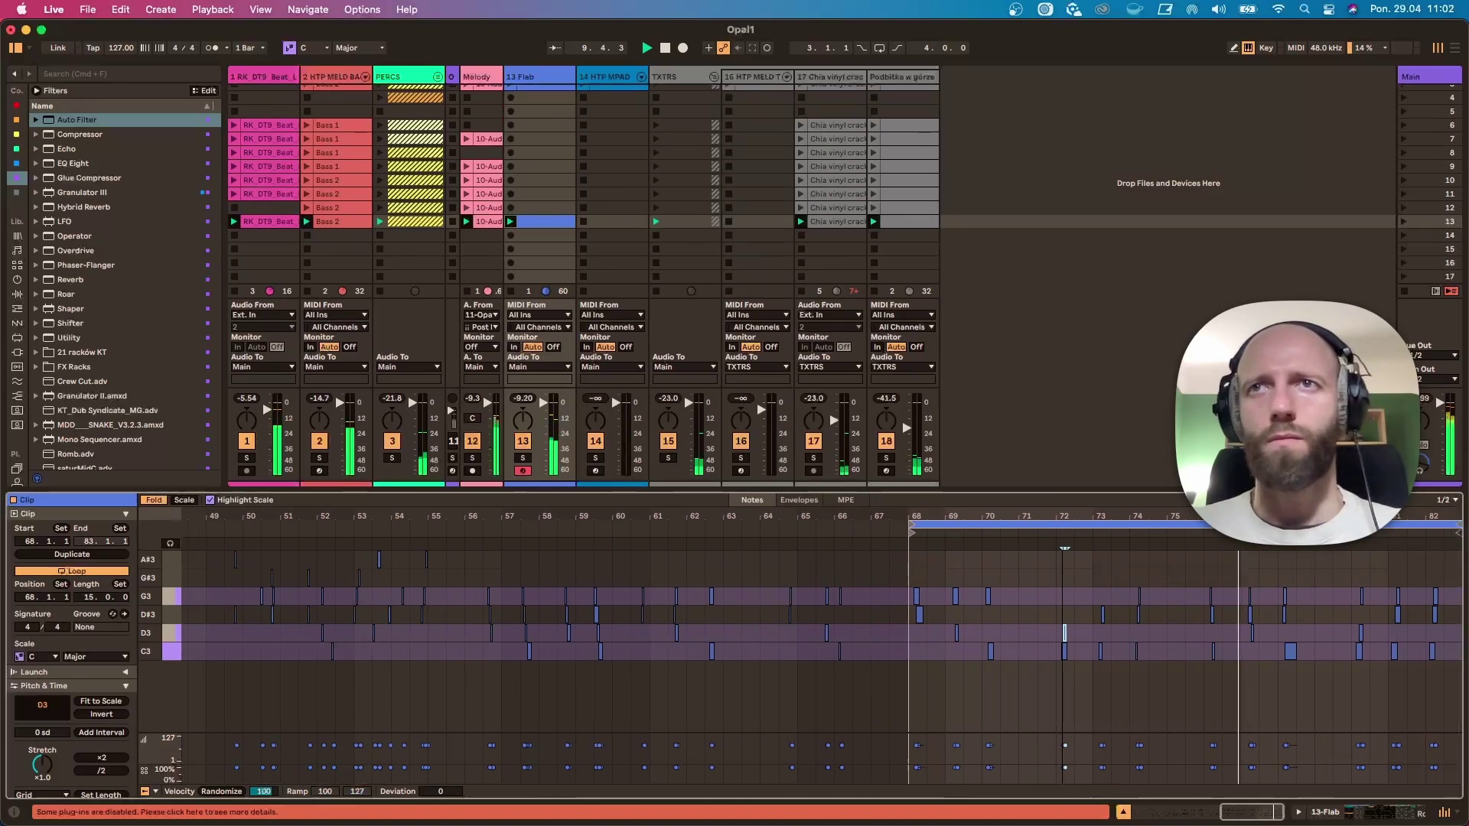
left_click(1291, 652)
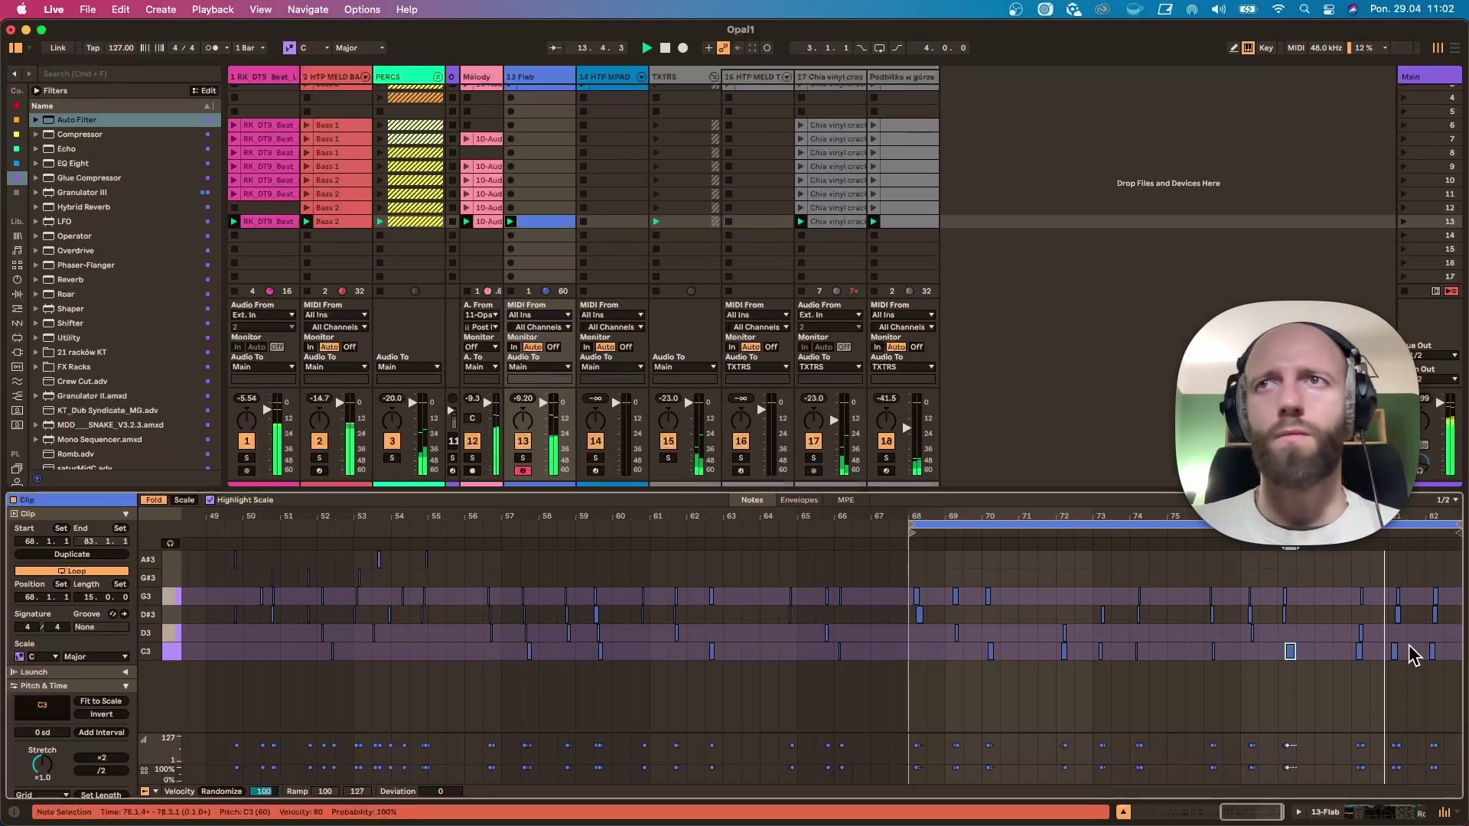
left_click(950, 543)
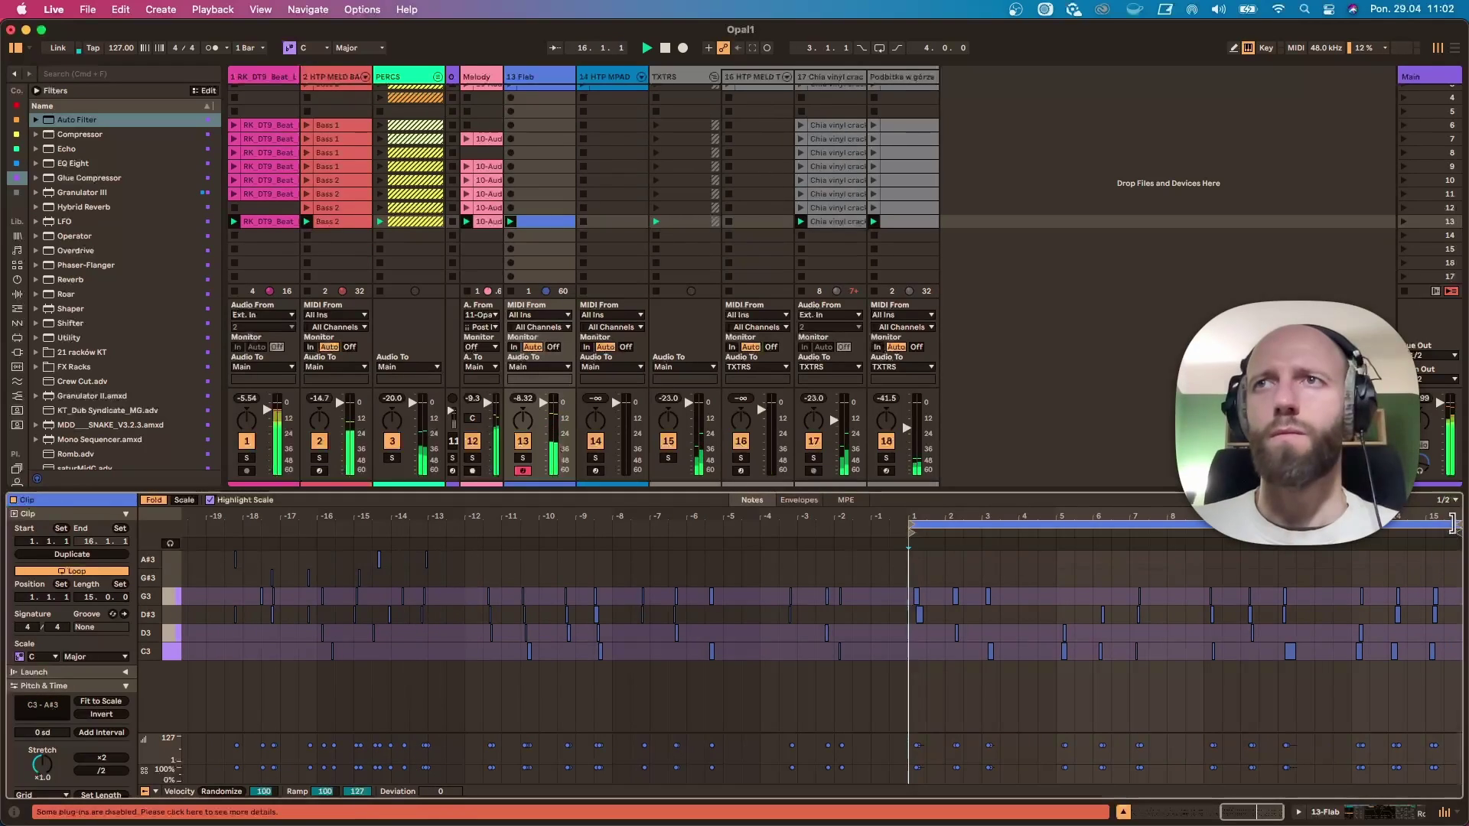
Step: Nudge the D#3 and G3 notes in bar 15 of the Flab clip slightly earlier
left_click_drag(1110, 517, 1109, 582)
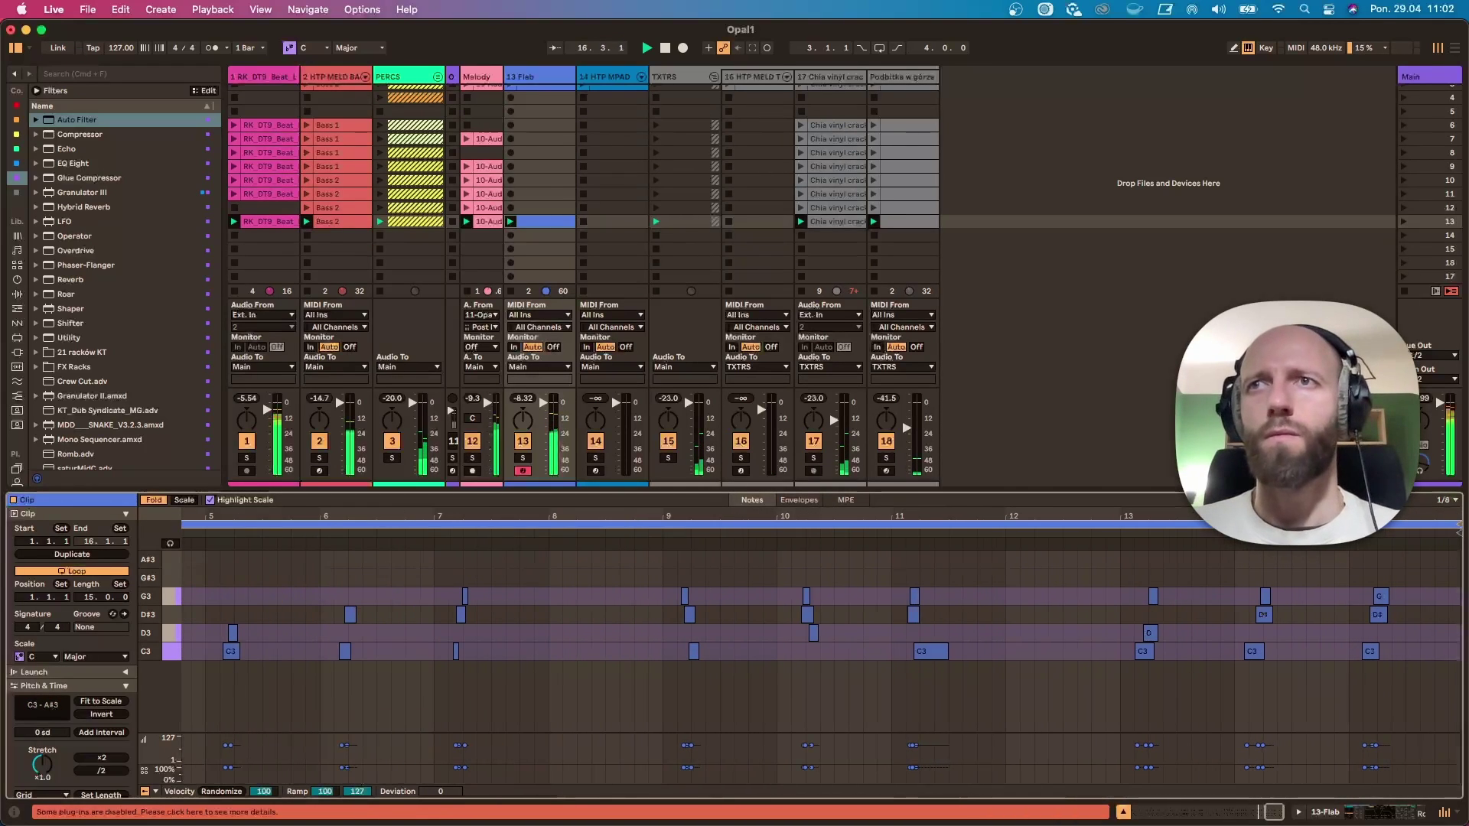
left_click(1377, 616)
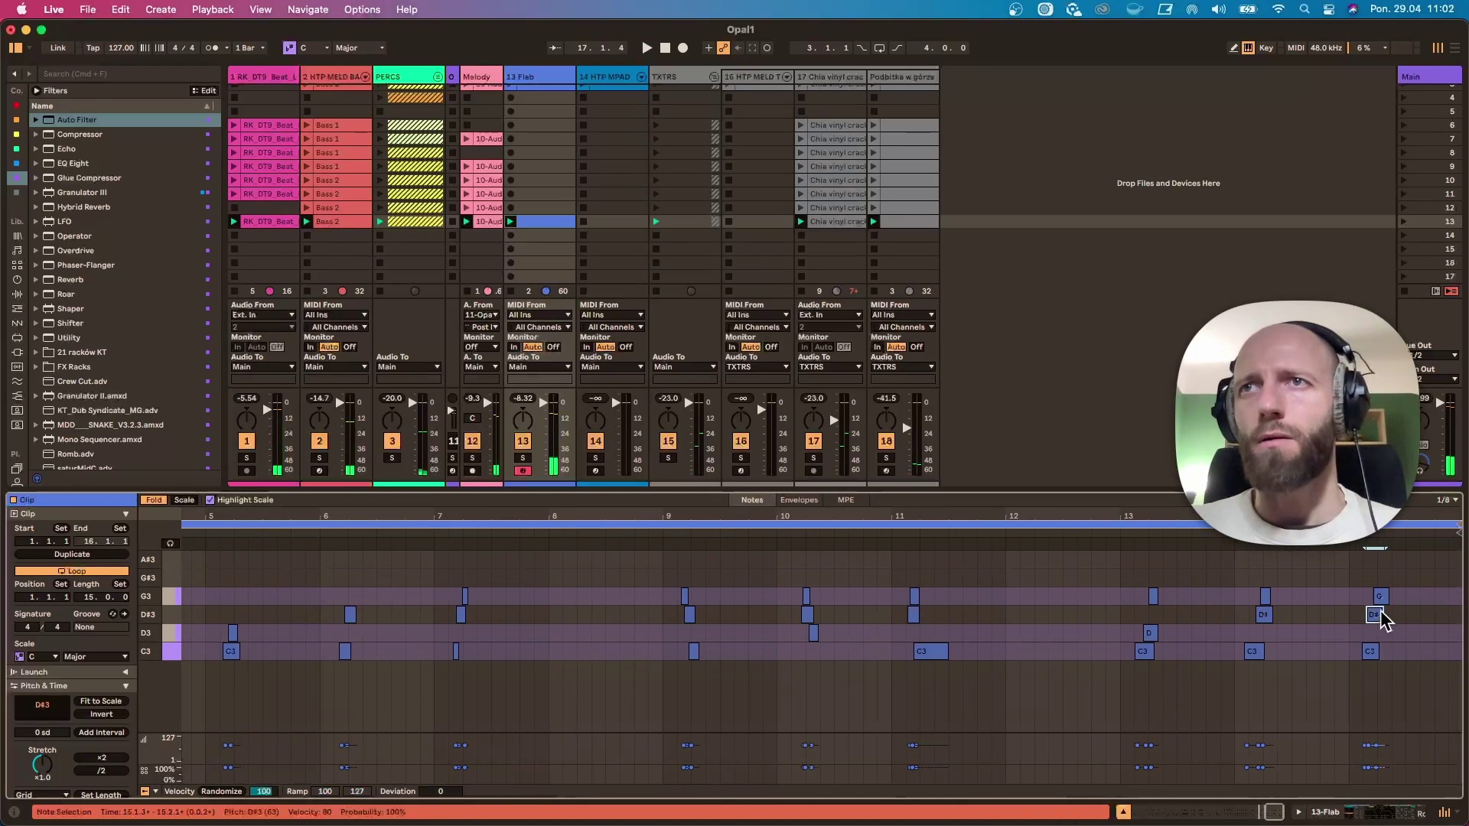
left_click(1378, 601)
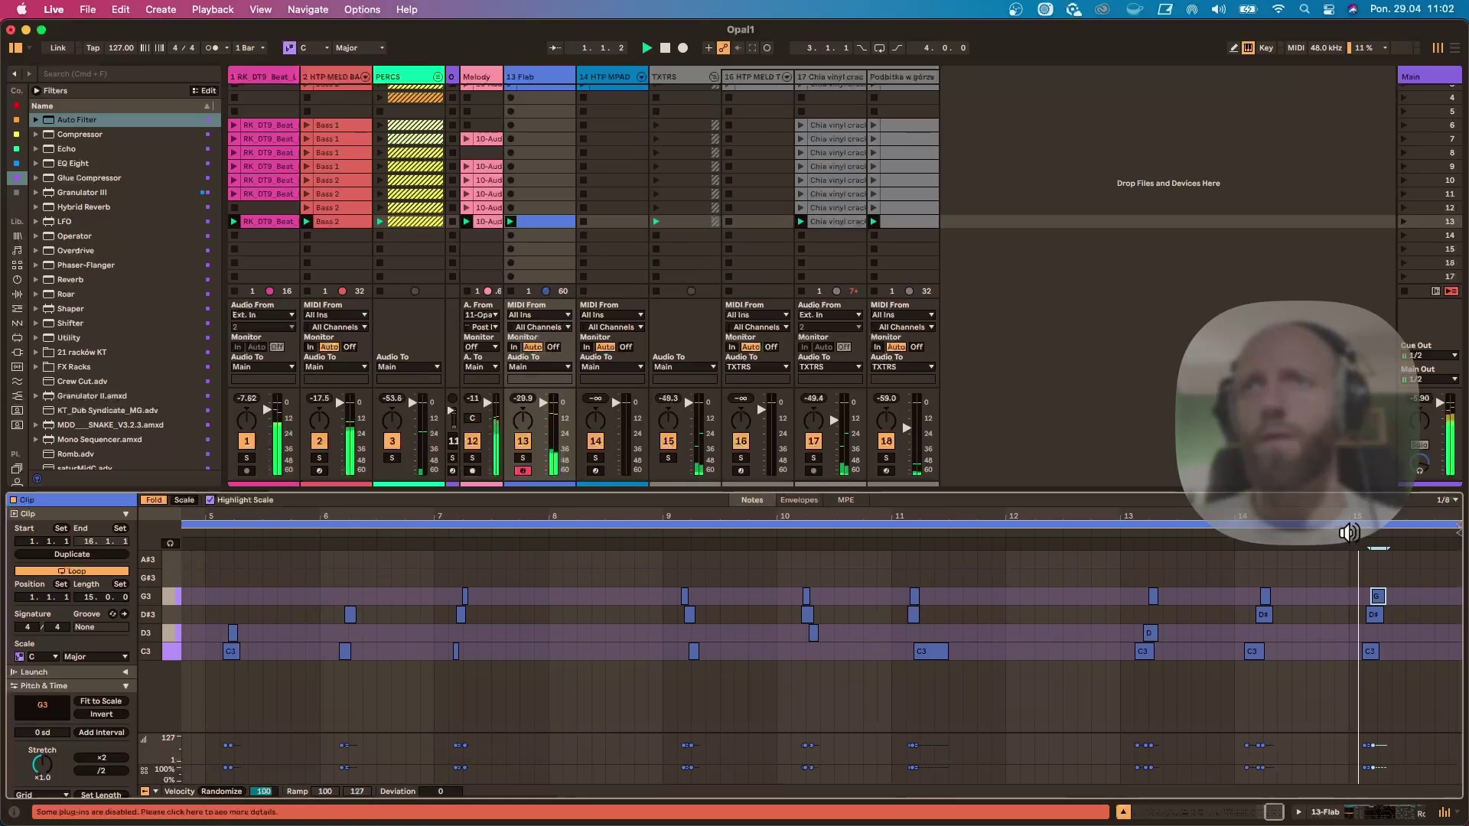
double_click(1367, 516)
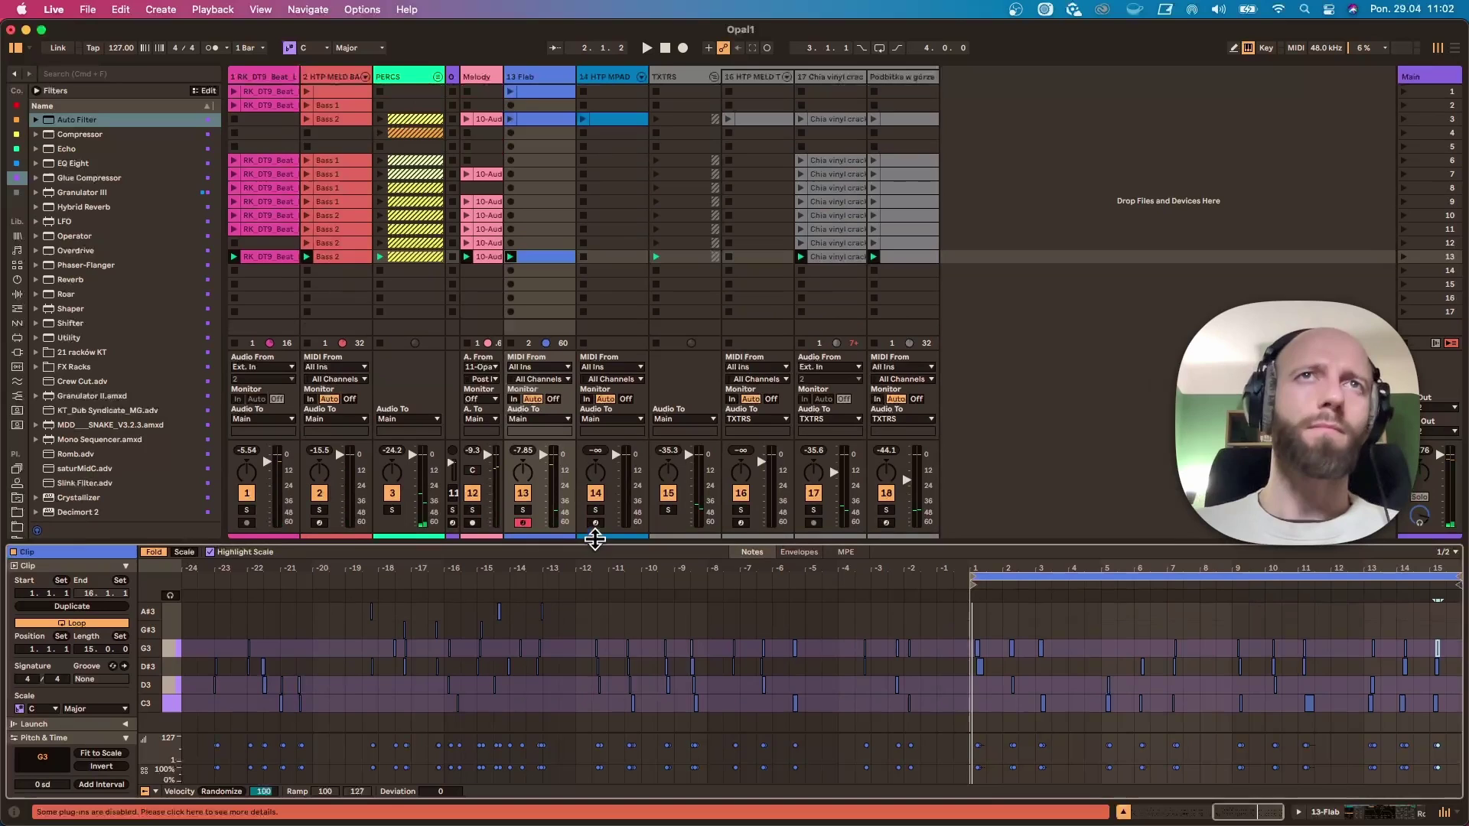
left_click_drag(587, 492, 593, 539)
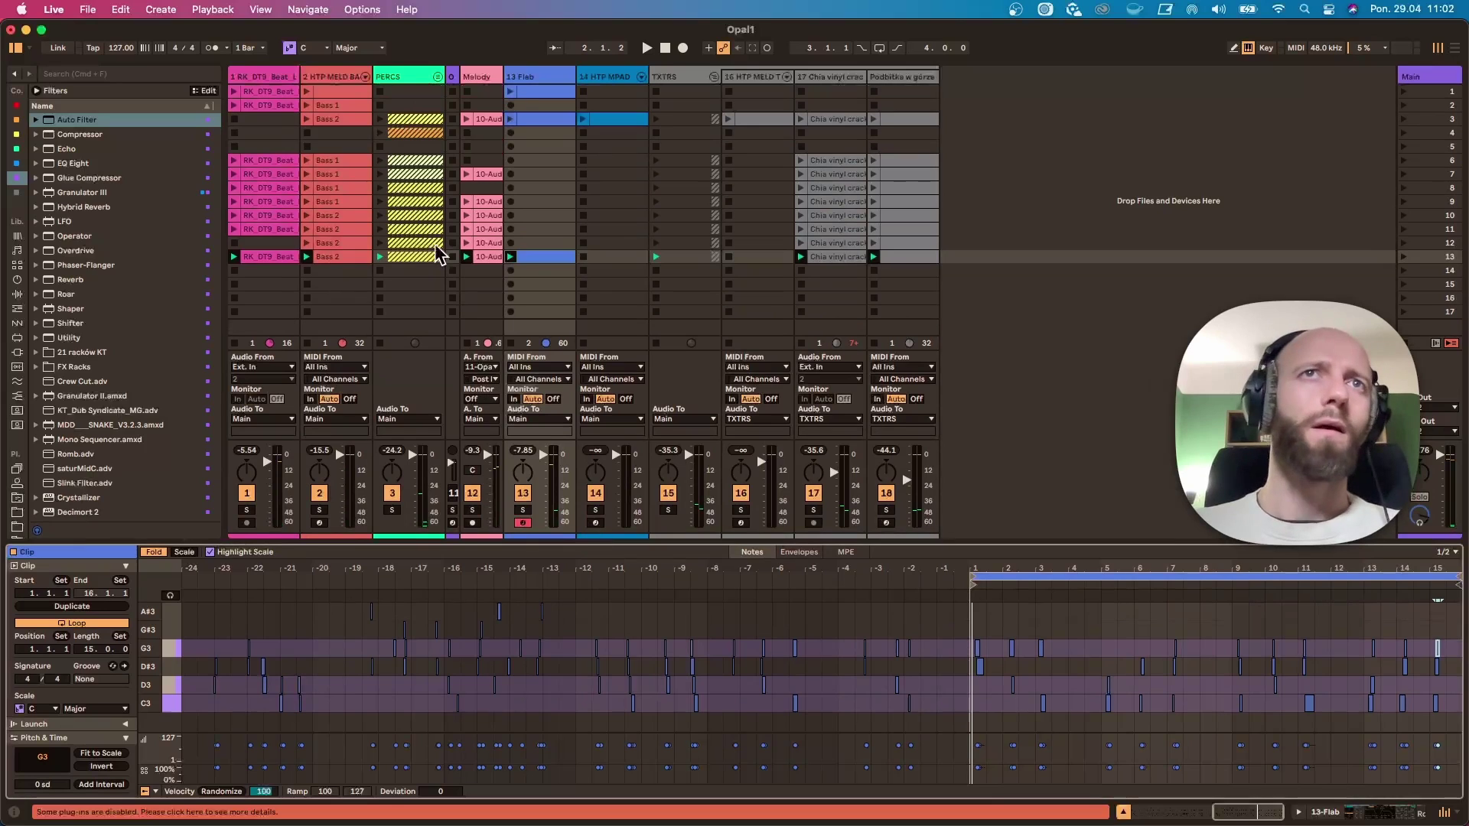
Step: Audition scenes 11, 12 and 13 in turn to hear how the new Flab part enters
key("space")
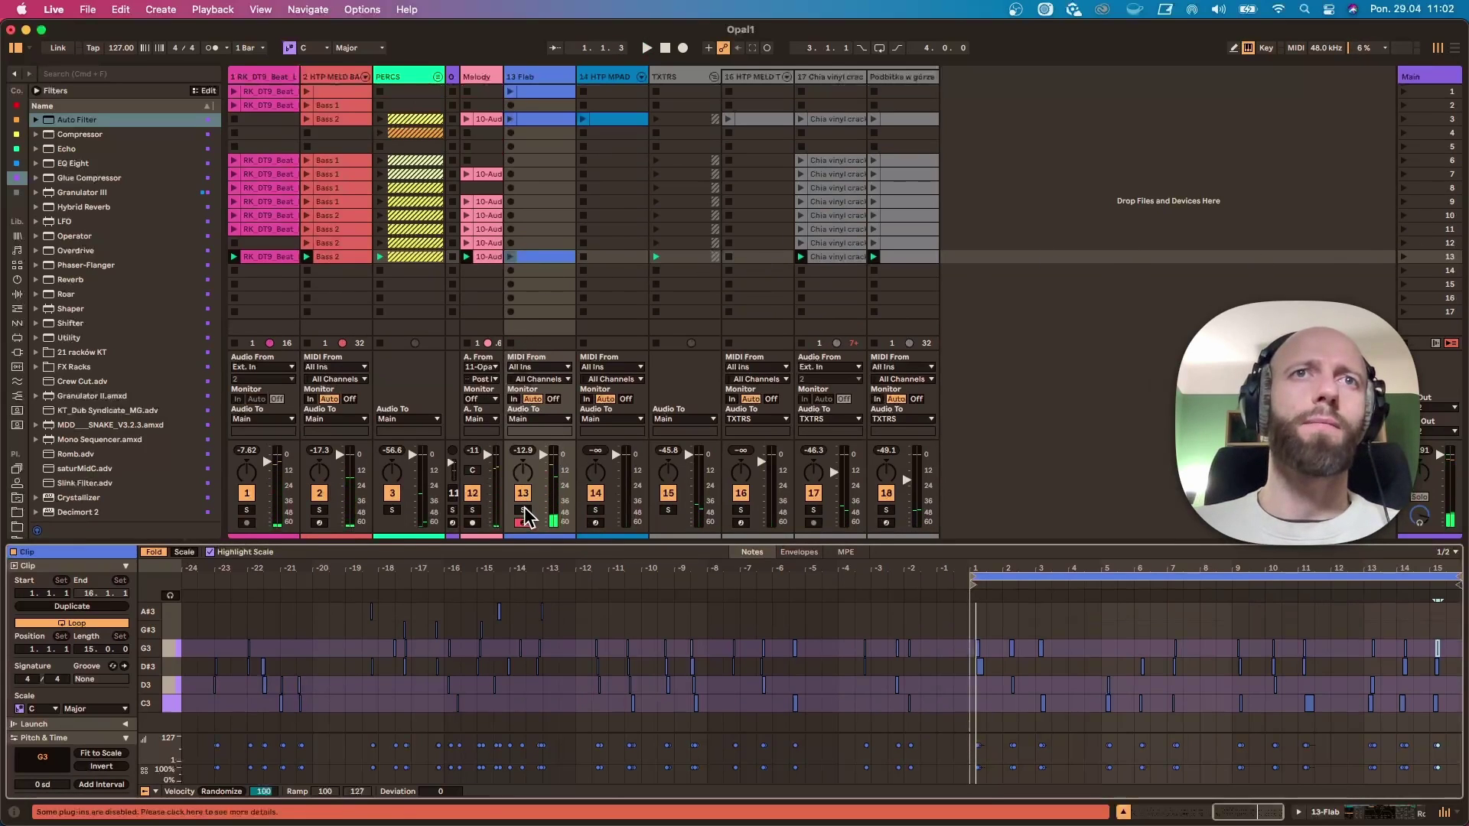
left_click(1409, 229)
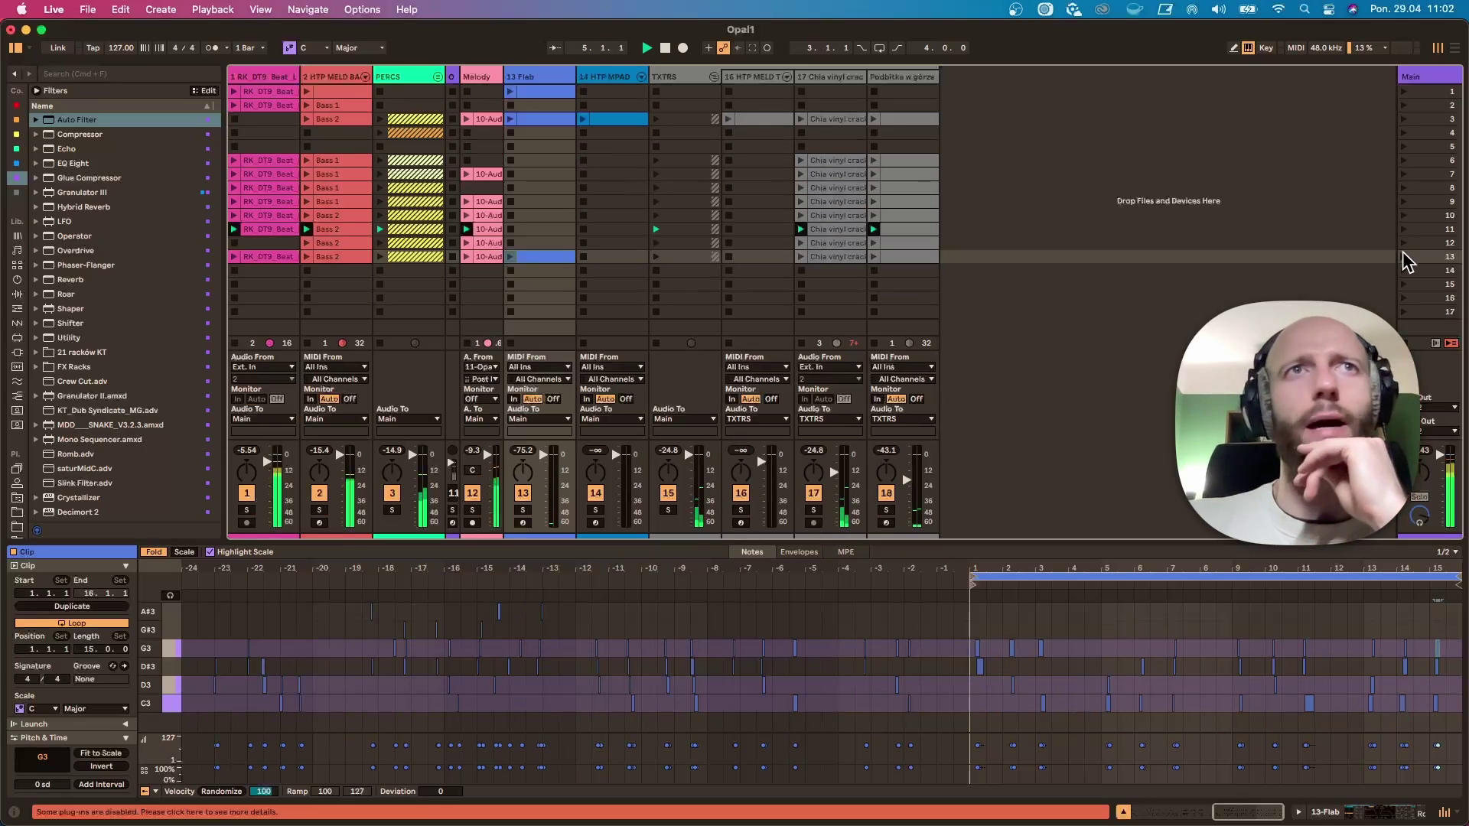
left_click(1405, 244)
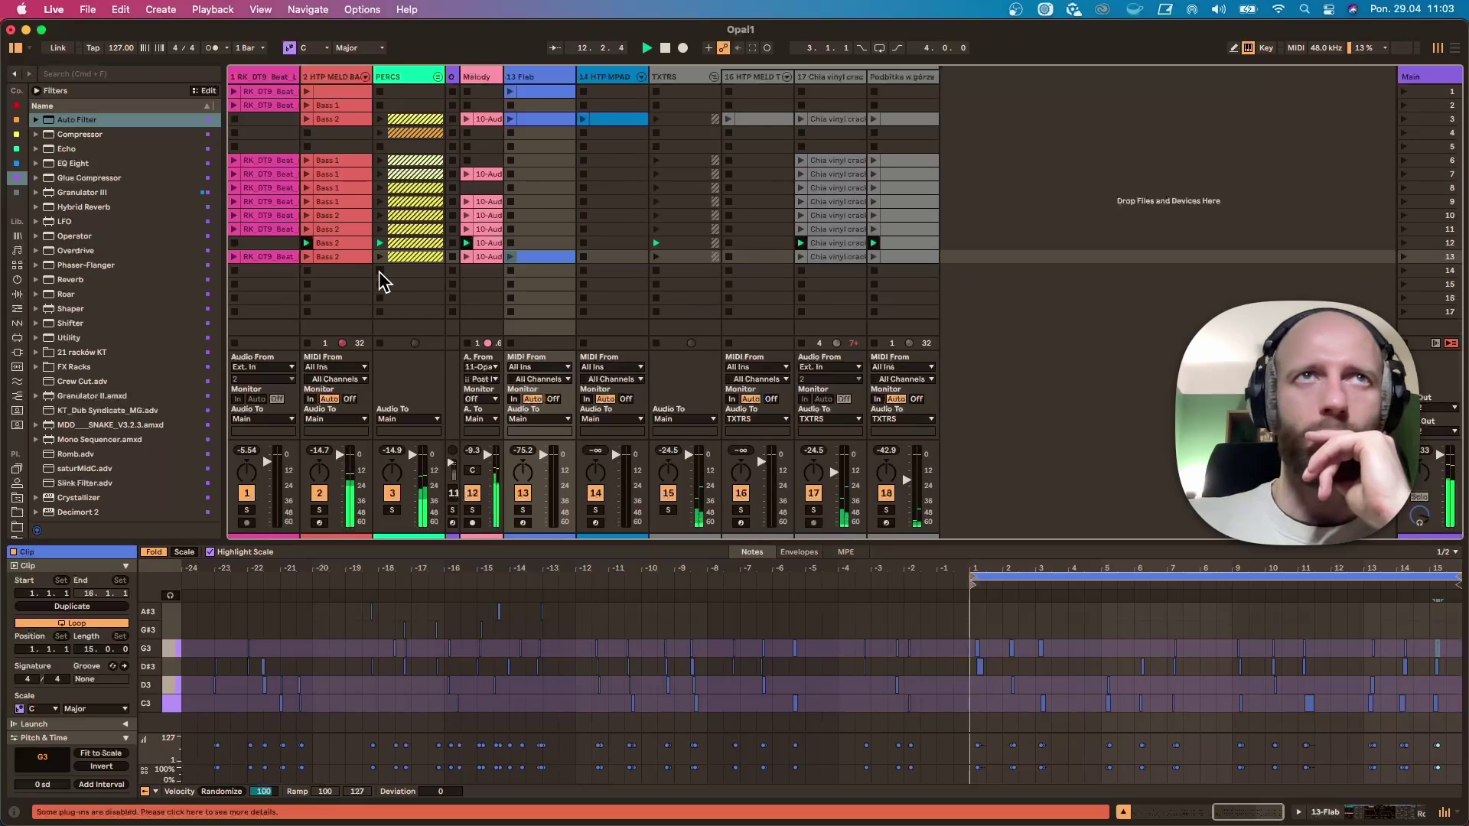
left_click(1404, 255)
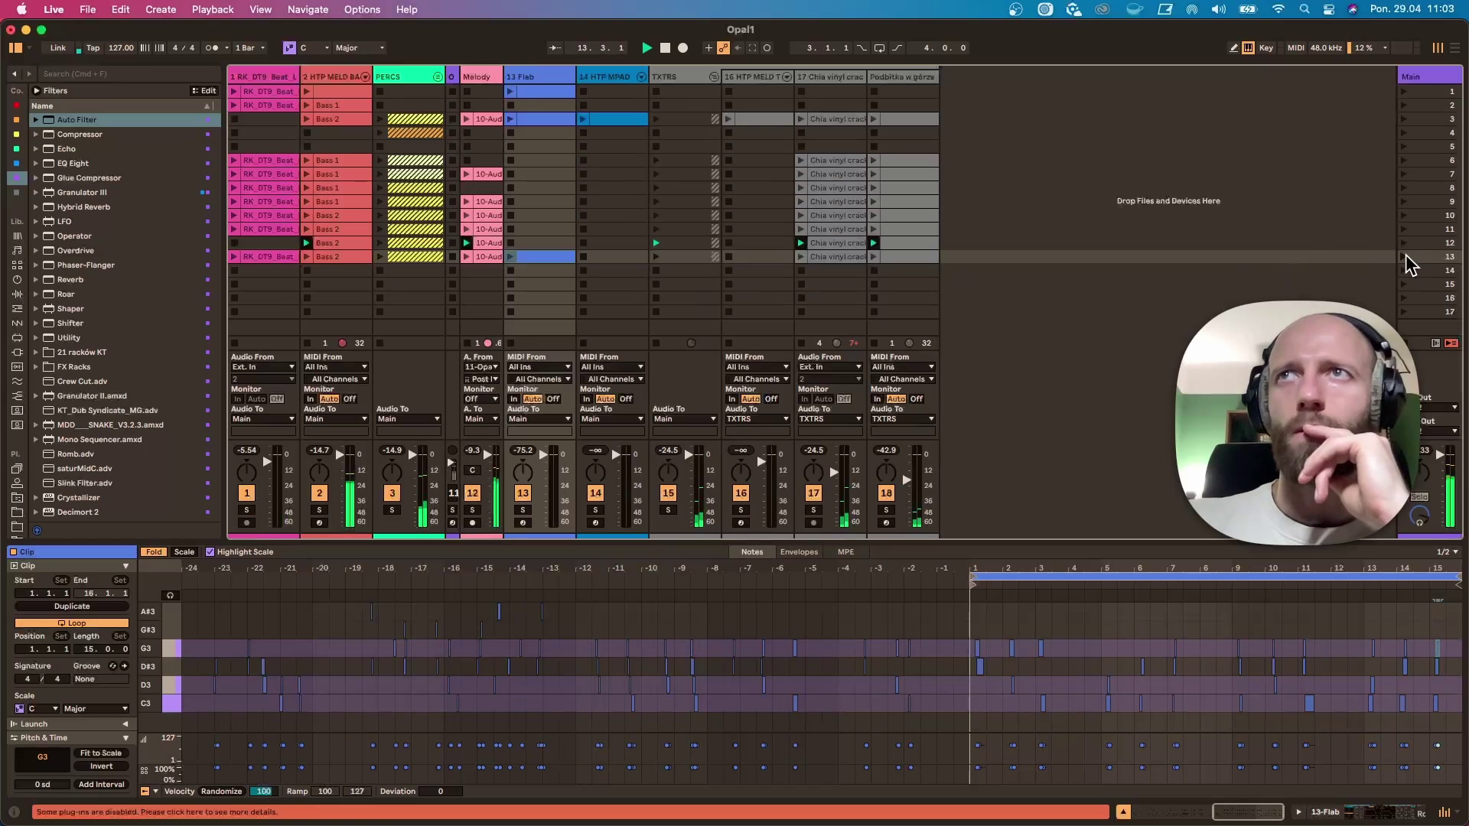
Step: Stop the Flab track, move its scene 13 clip to scene 4 with the name idea2, and launch it there
left_click(511, 272)
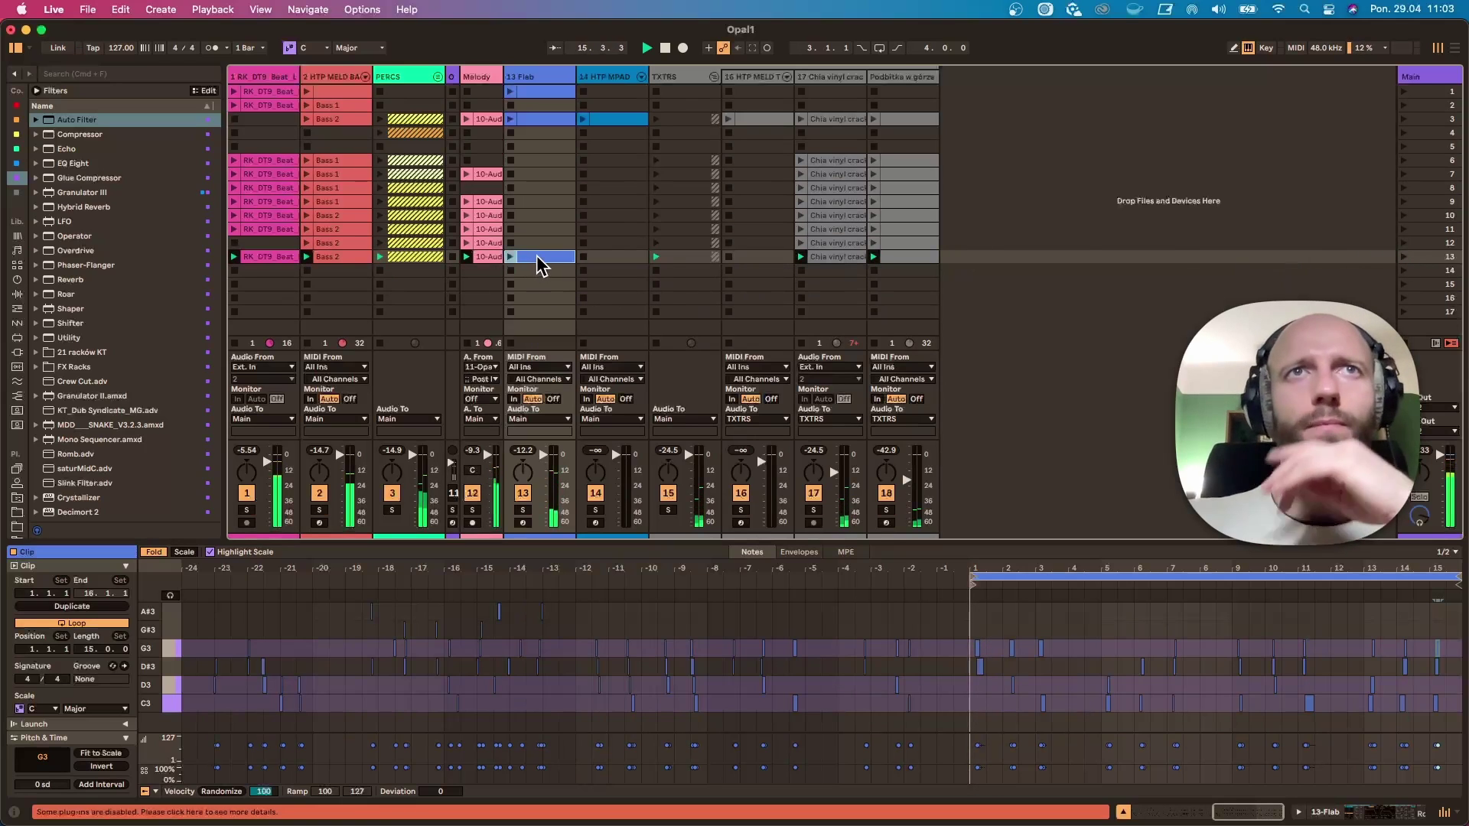
left_click_drag(535, 259, 549, 131)
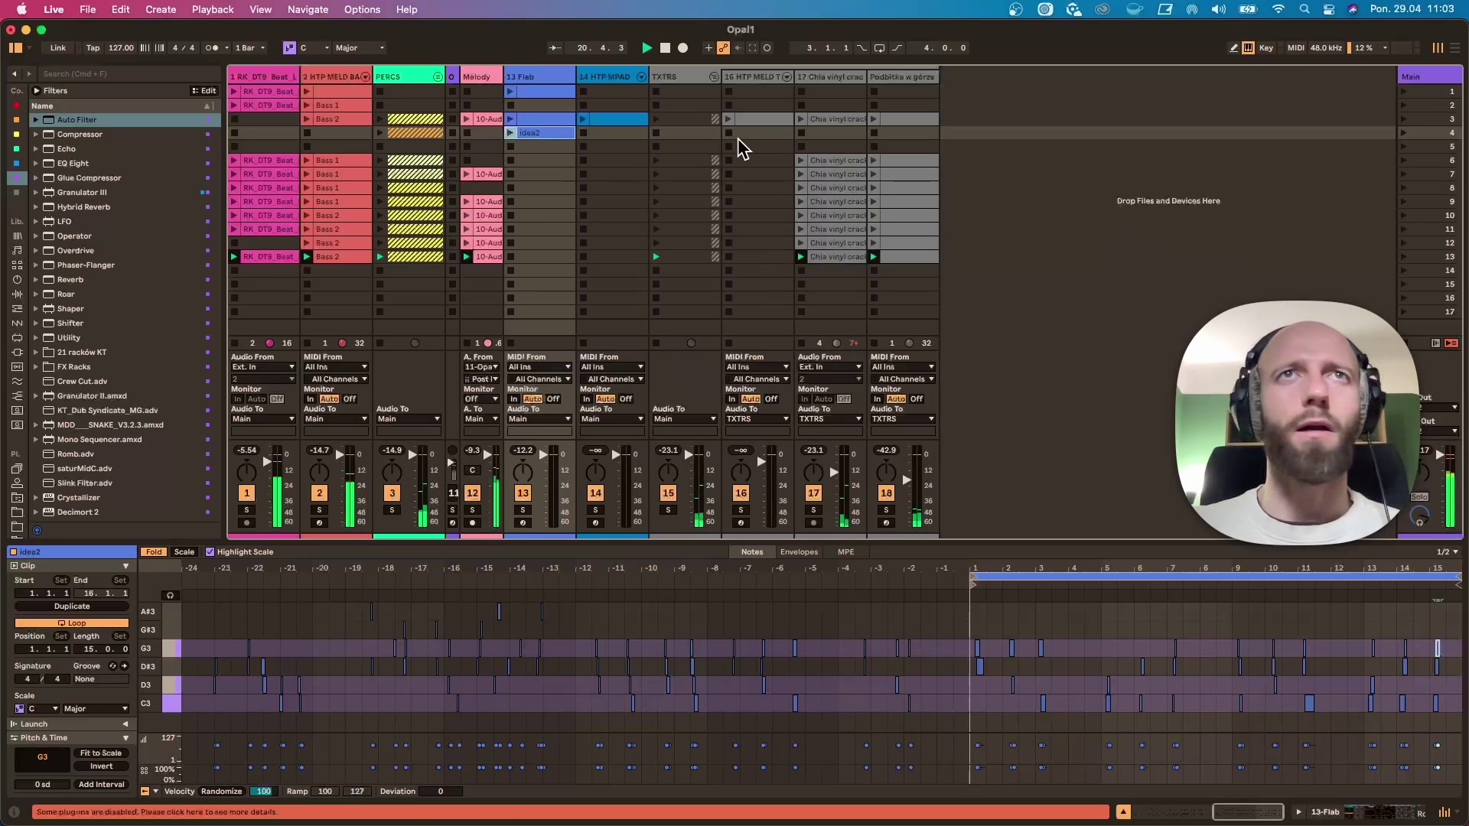
left_click(510, 132)
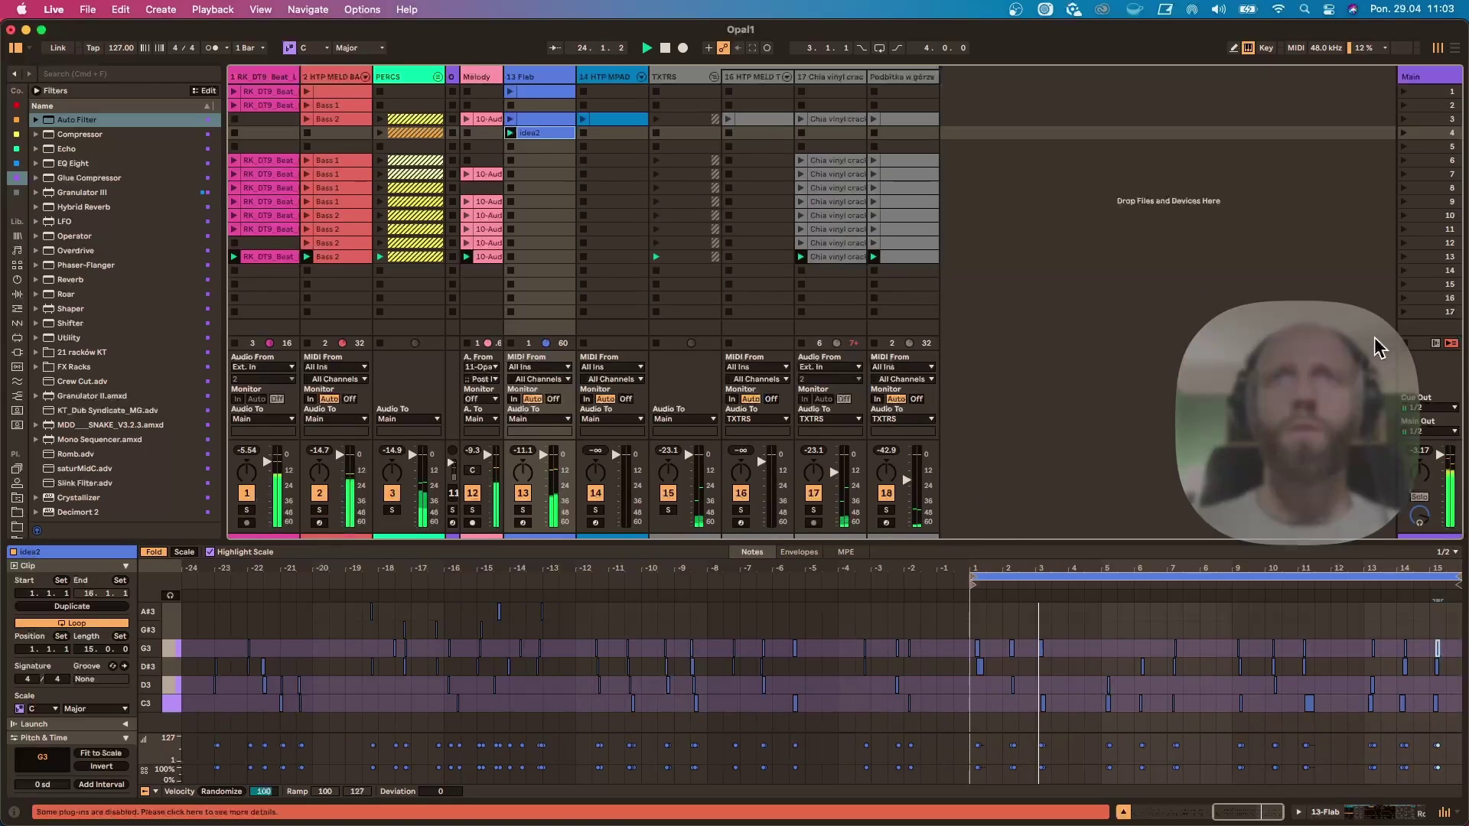
Step: Capture the playing clips, including idea2, as a new scene below scene 13
left_click(1416, 258)
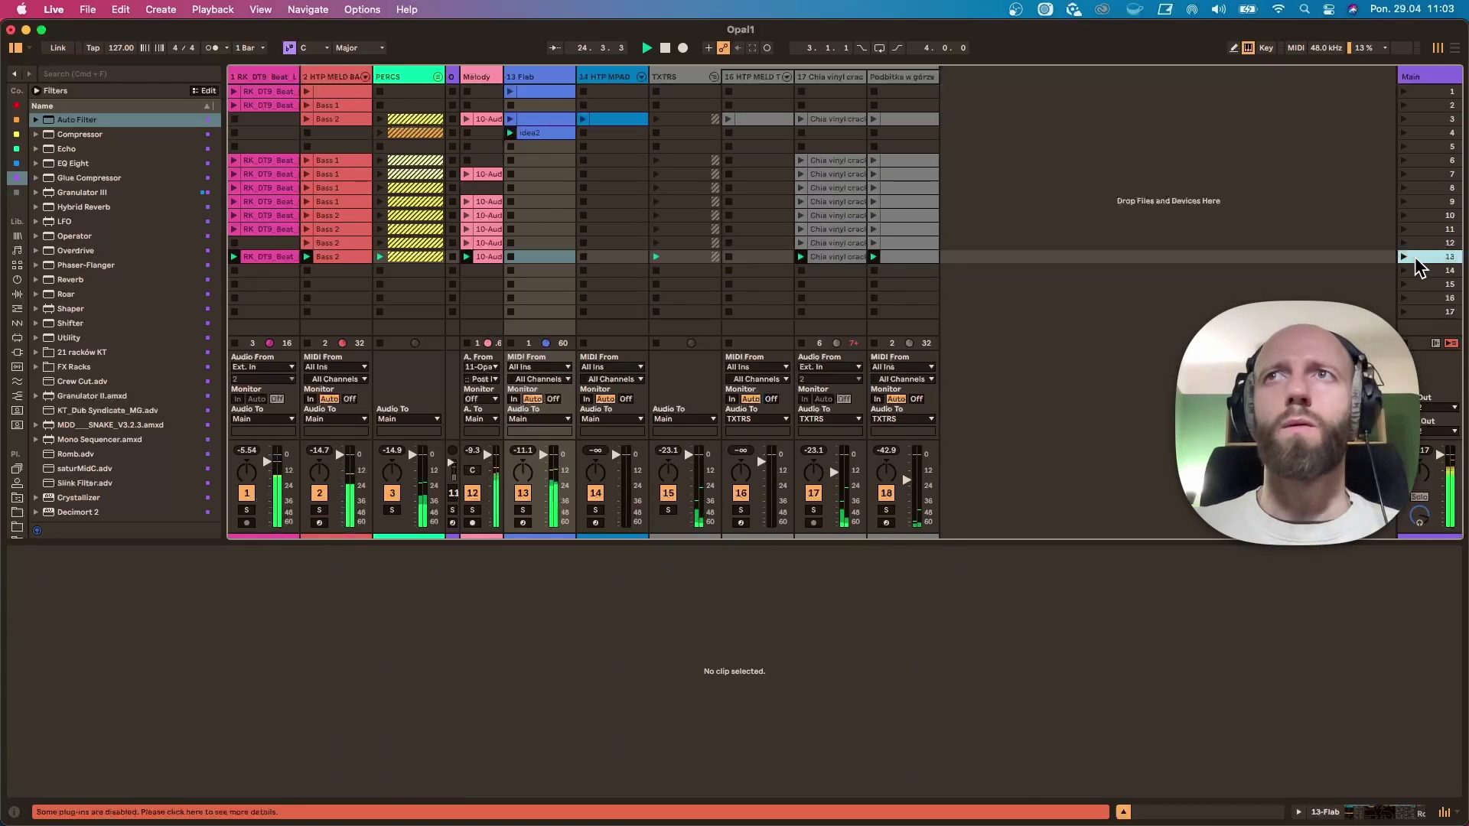
left_click(476, 258)
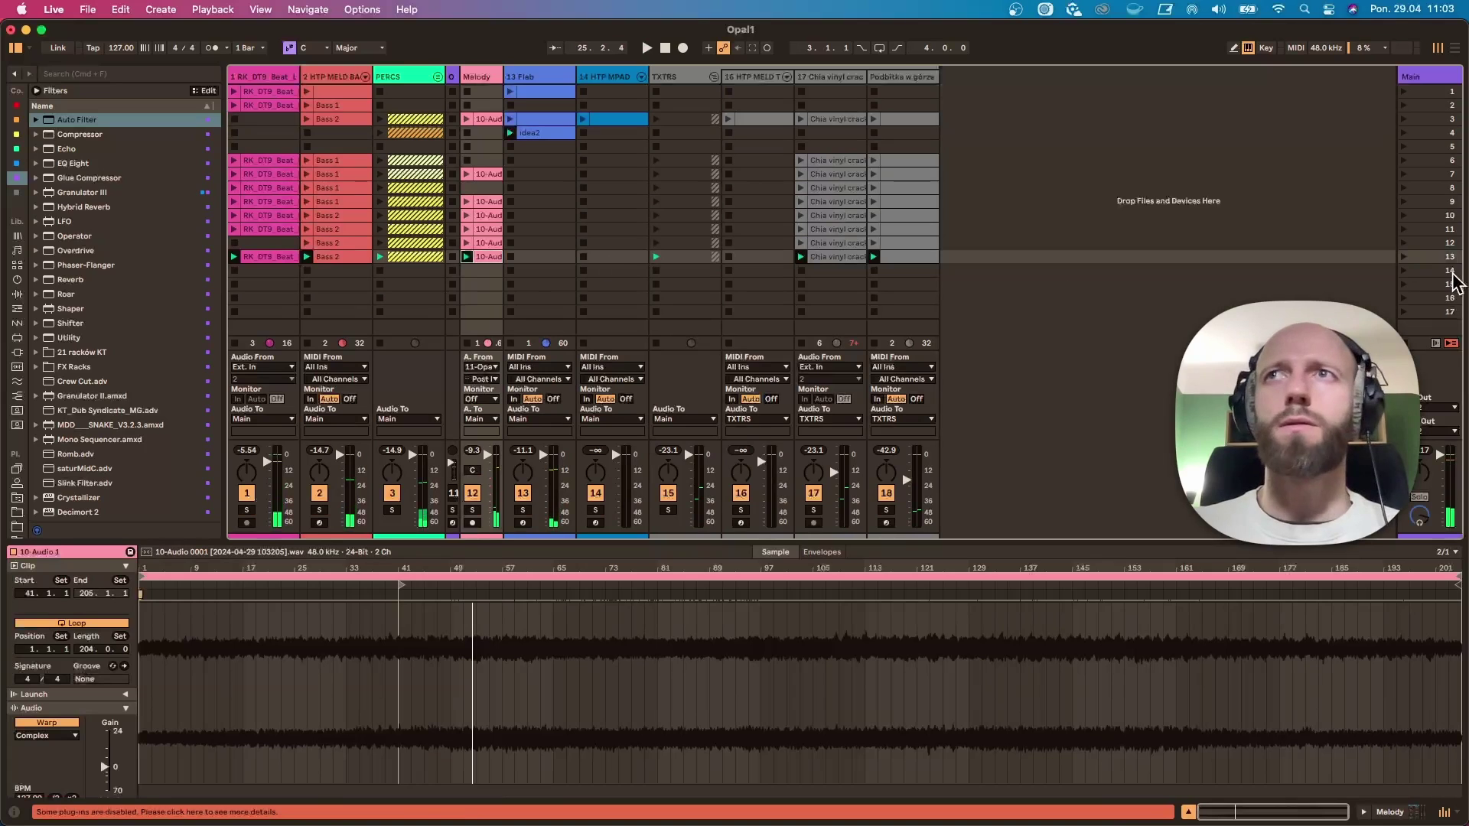
key("super+shift+i")
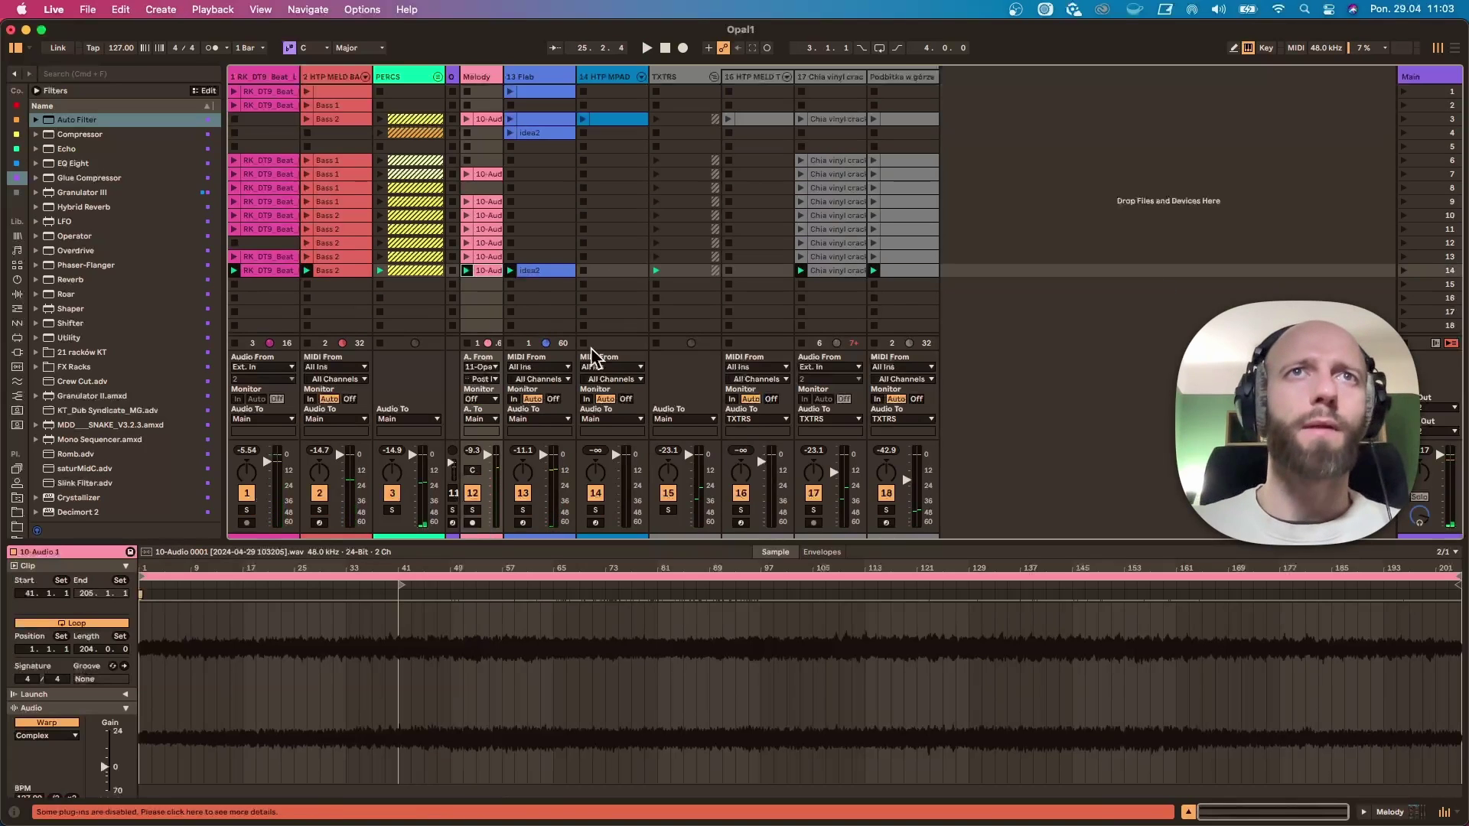
Step: Move the start marker of scene 14's Melody clip to about bar 49 and play the scene
double_click(488, 271)
key("space")
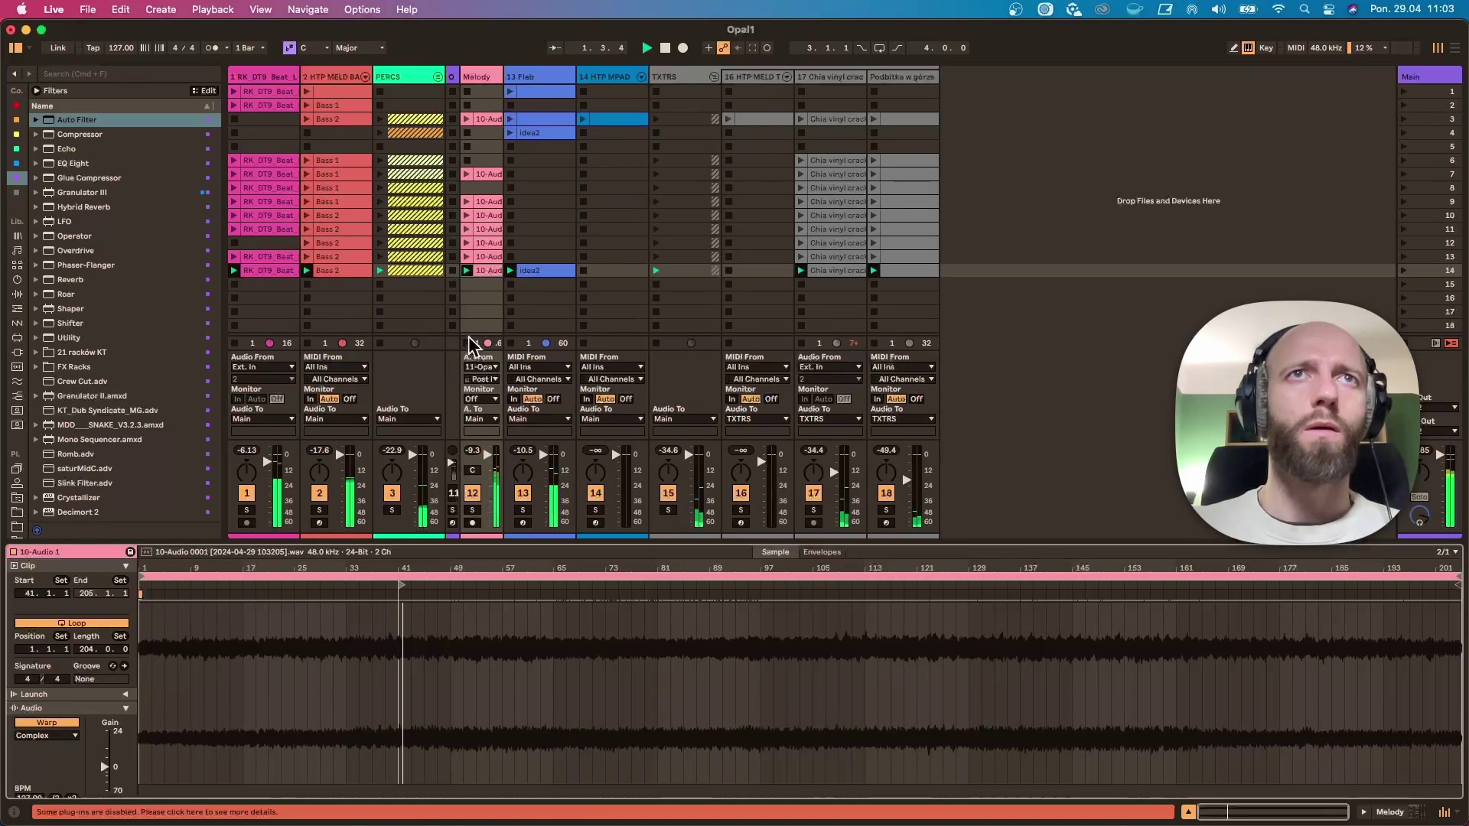
key("space")
left_click(481, 272)
left_click_drag(402, 592, 454, 586)
key("super+z")
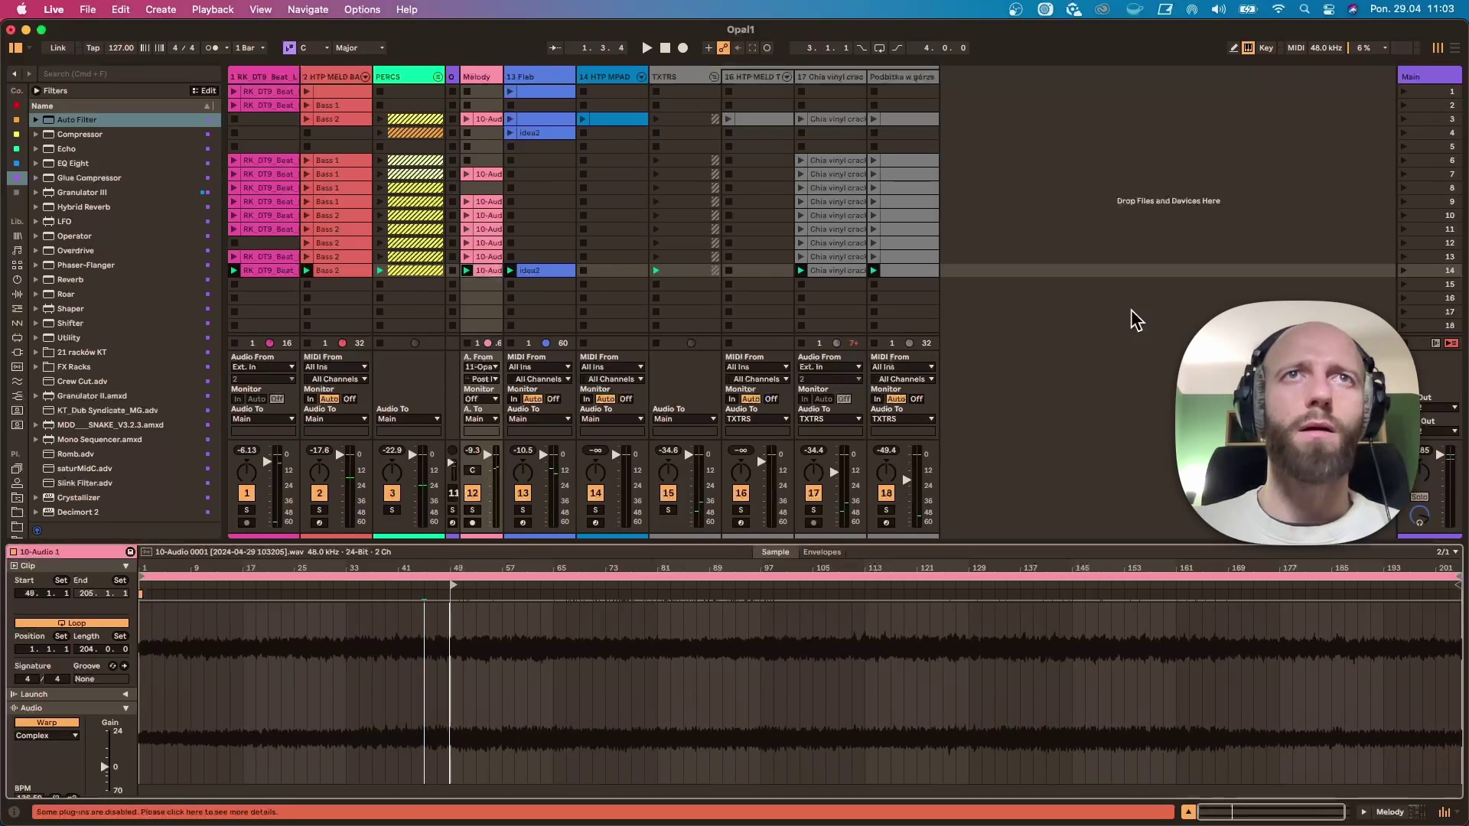
key("space")
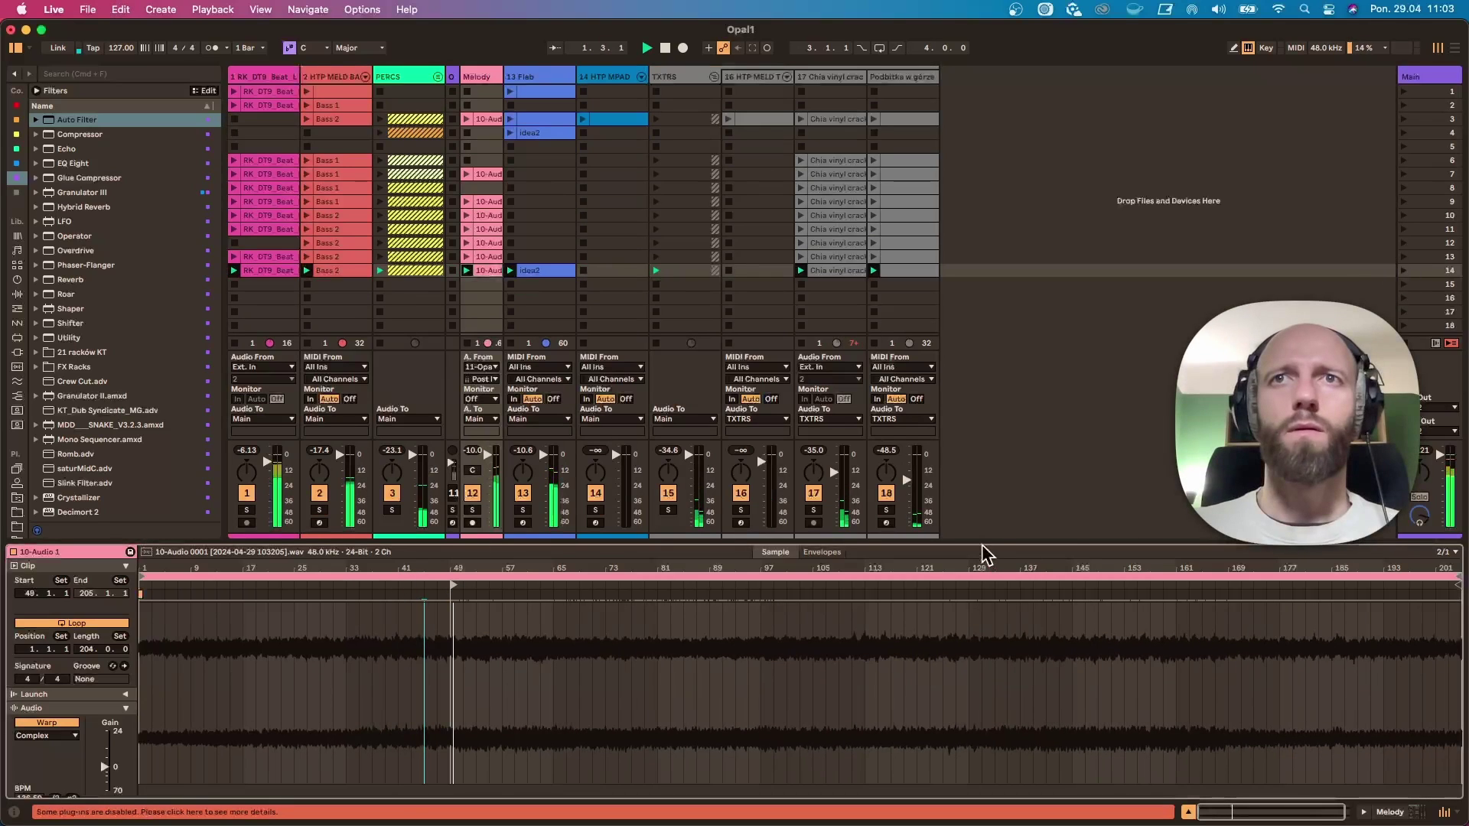
Step: Unfold the PERCS group, bring in the clips of both claps tracks and capture the playing clips as a new scene below scene 14
left_click_drag(984, 549, 972, 612)
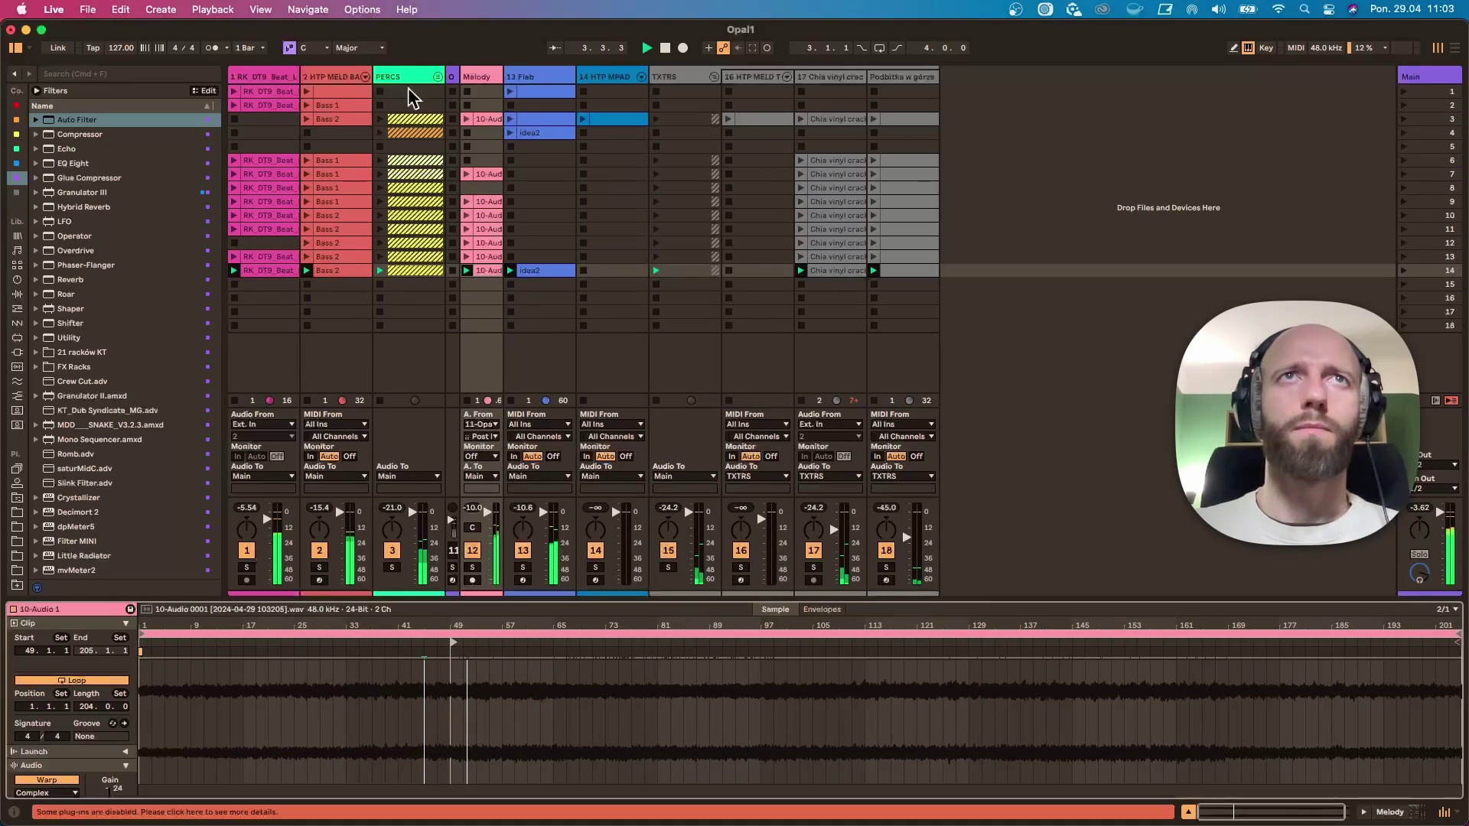
left_click(437, 76)
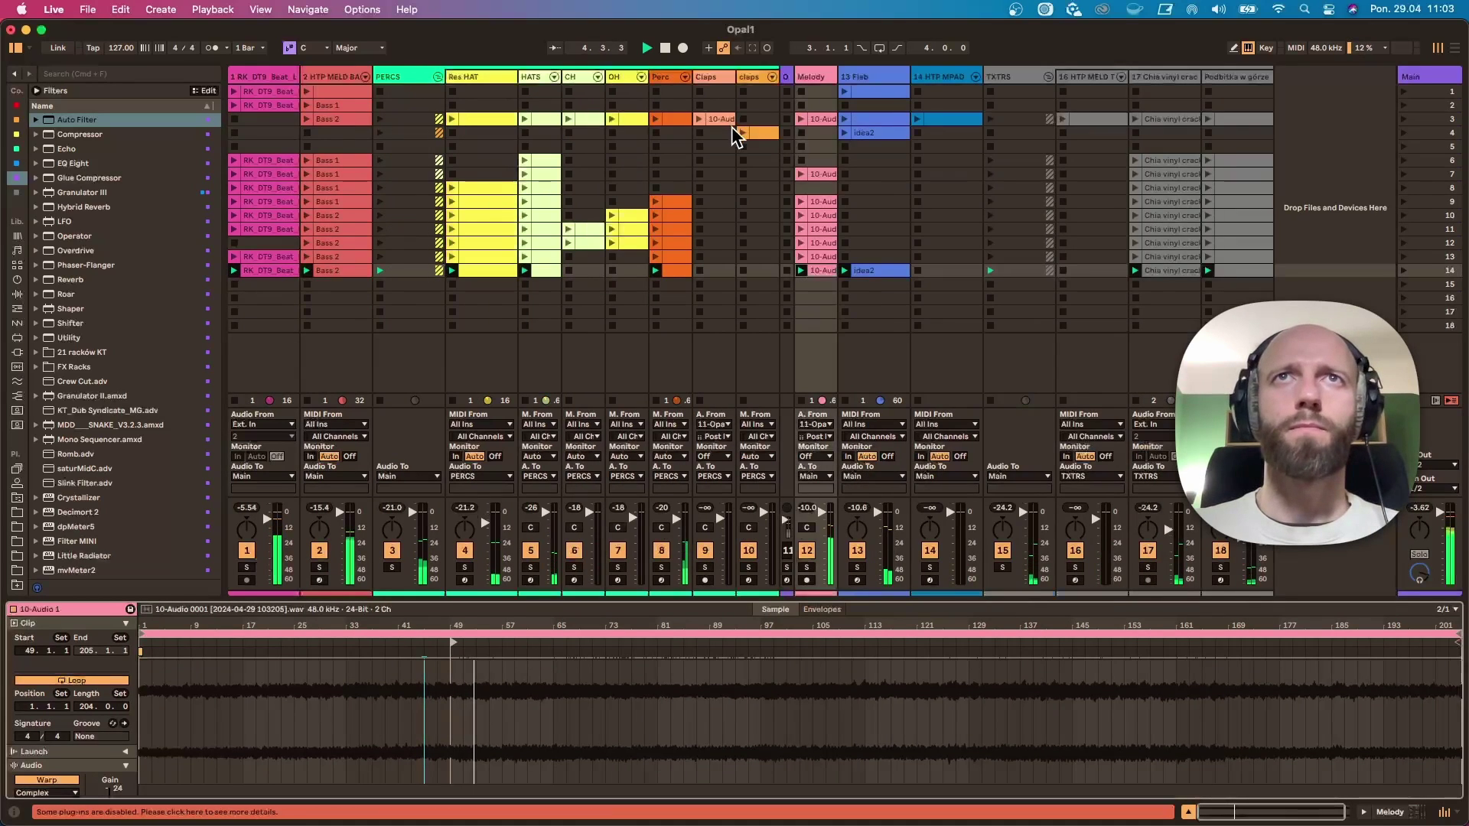
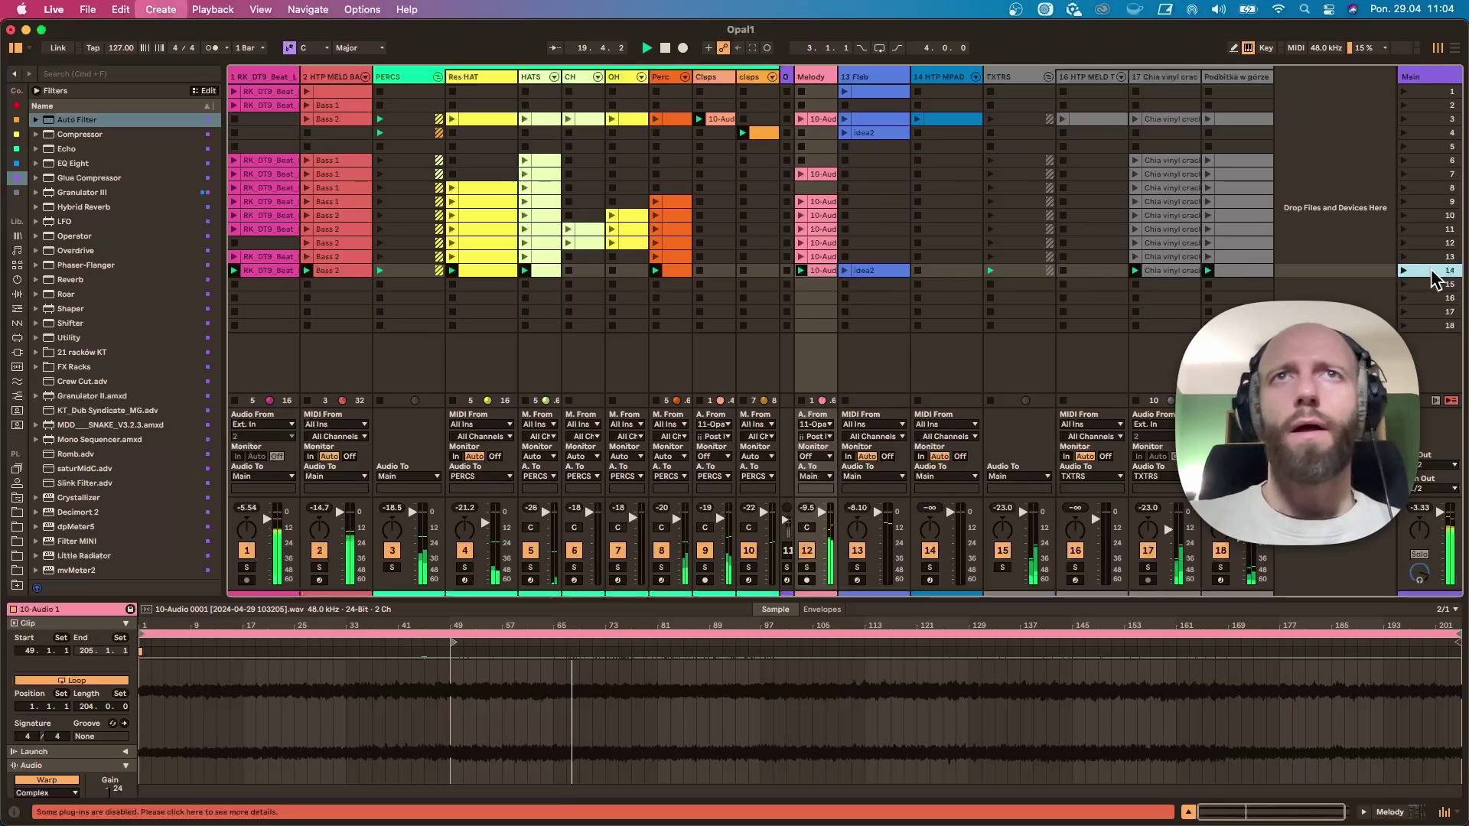
key("super+shift+i")
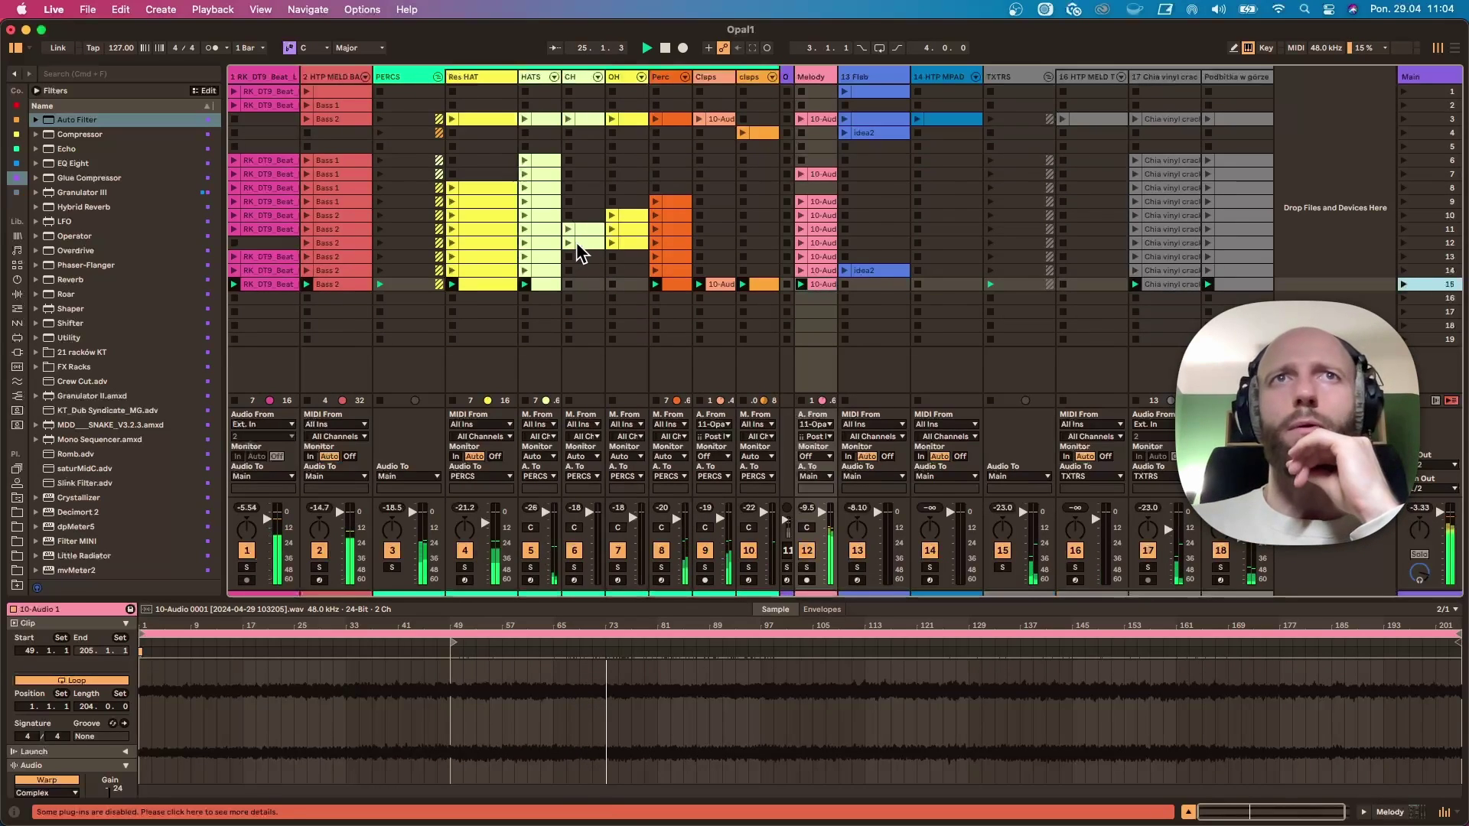
Step: Launch scene 12's CH clip, shorten its hi-hat sampler decay to 32.9 ms and capture the playing clips as a new scene below scene 15
left_click(568, 244)
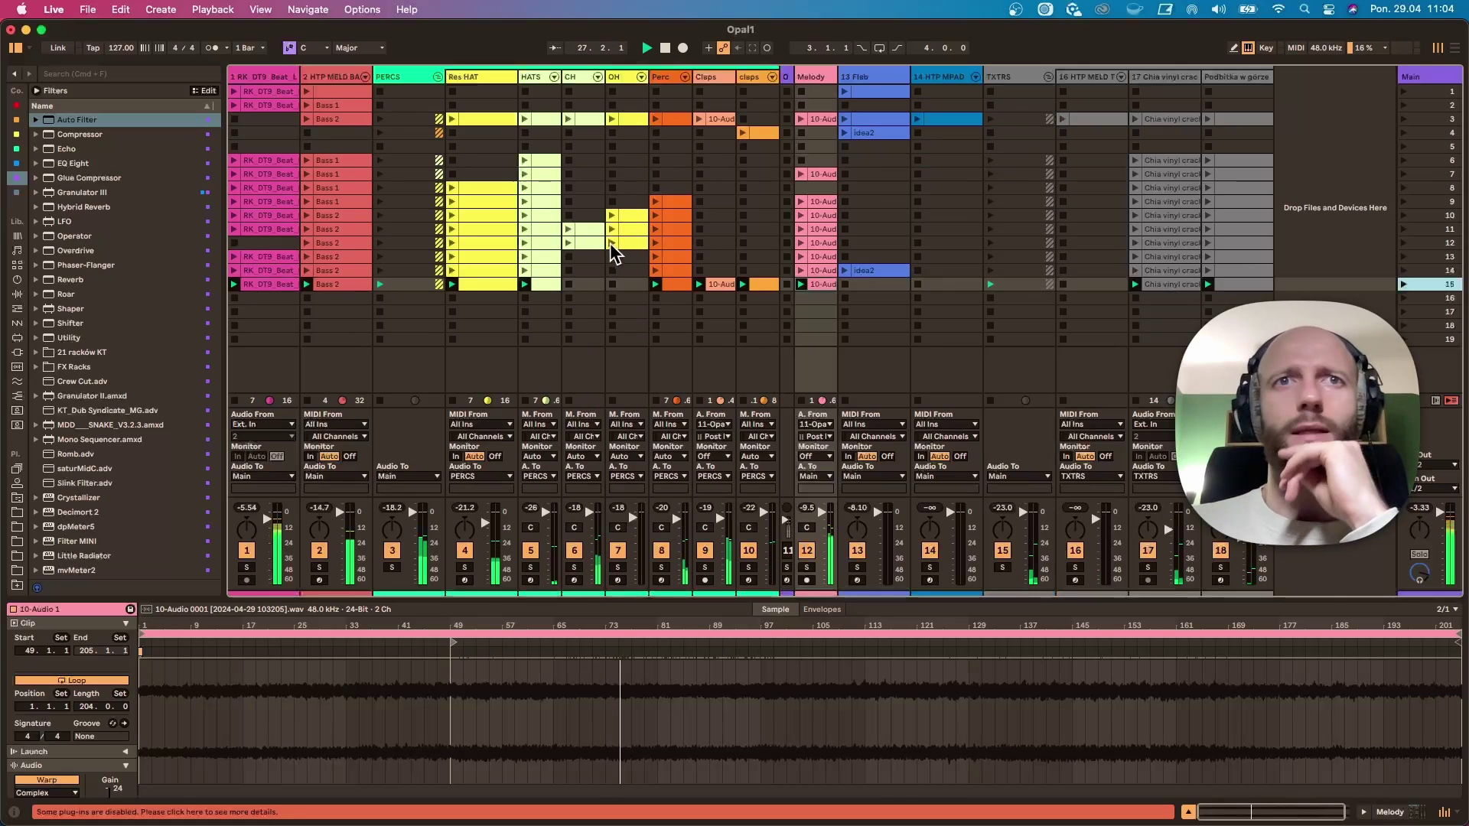
left_click(578, 77)
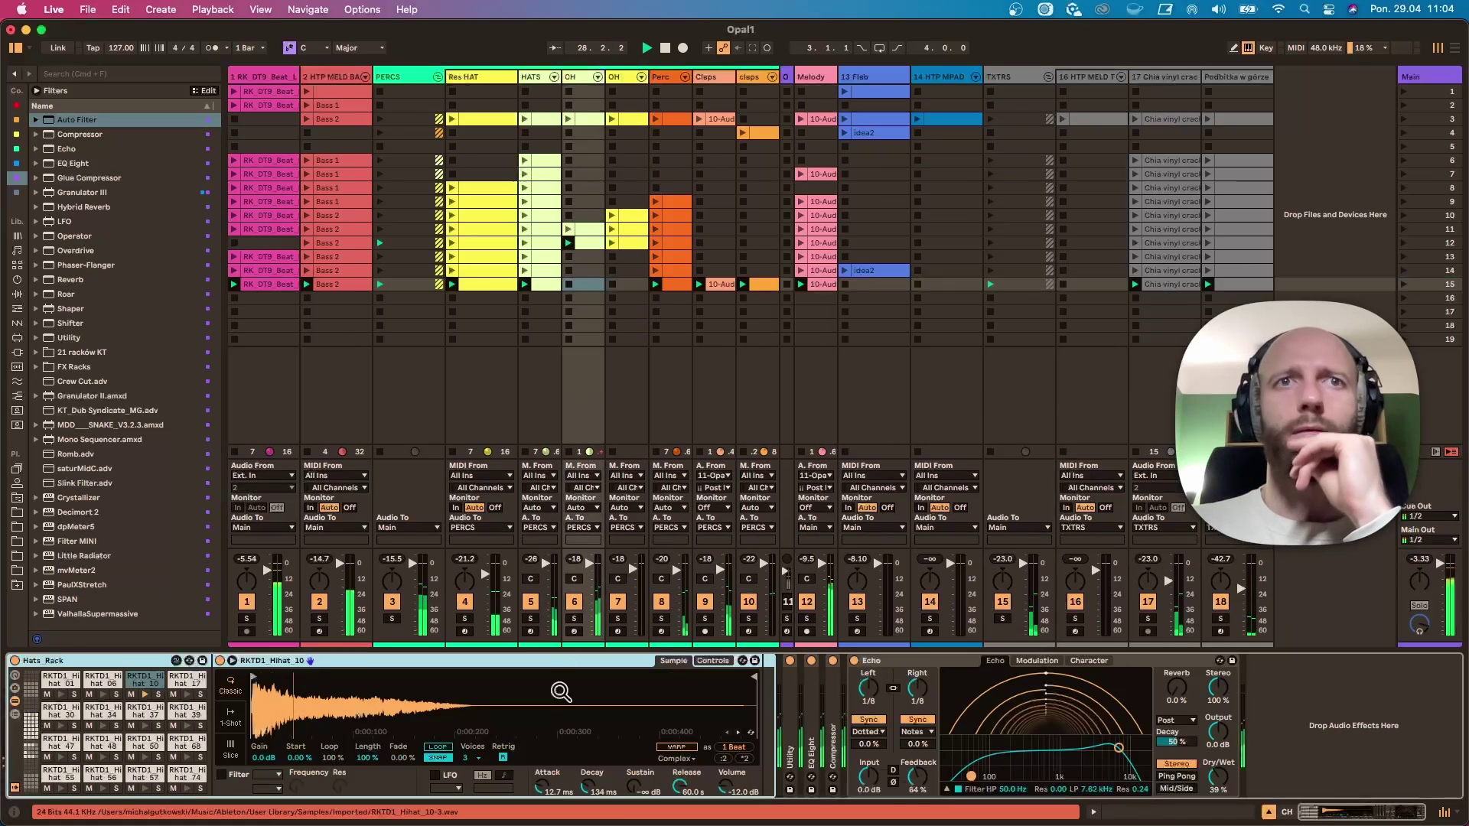
left_click_drag(591, 796, 590, 825)
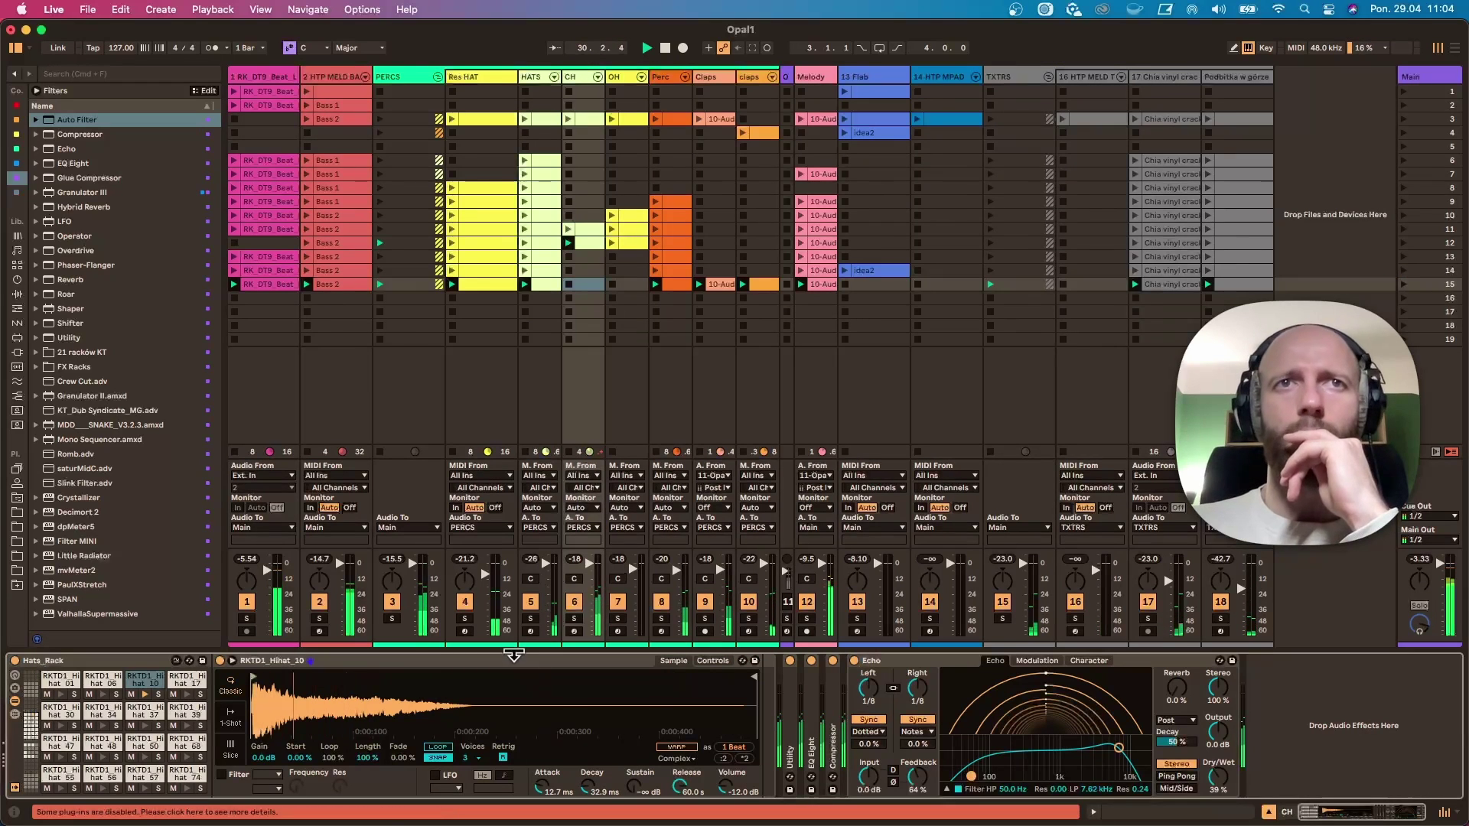
double_click(514, 658)
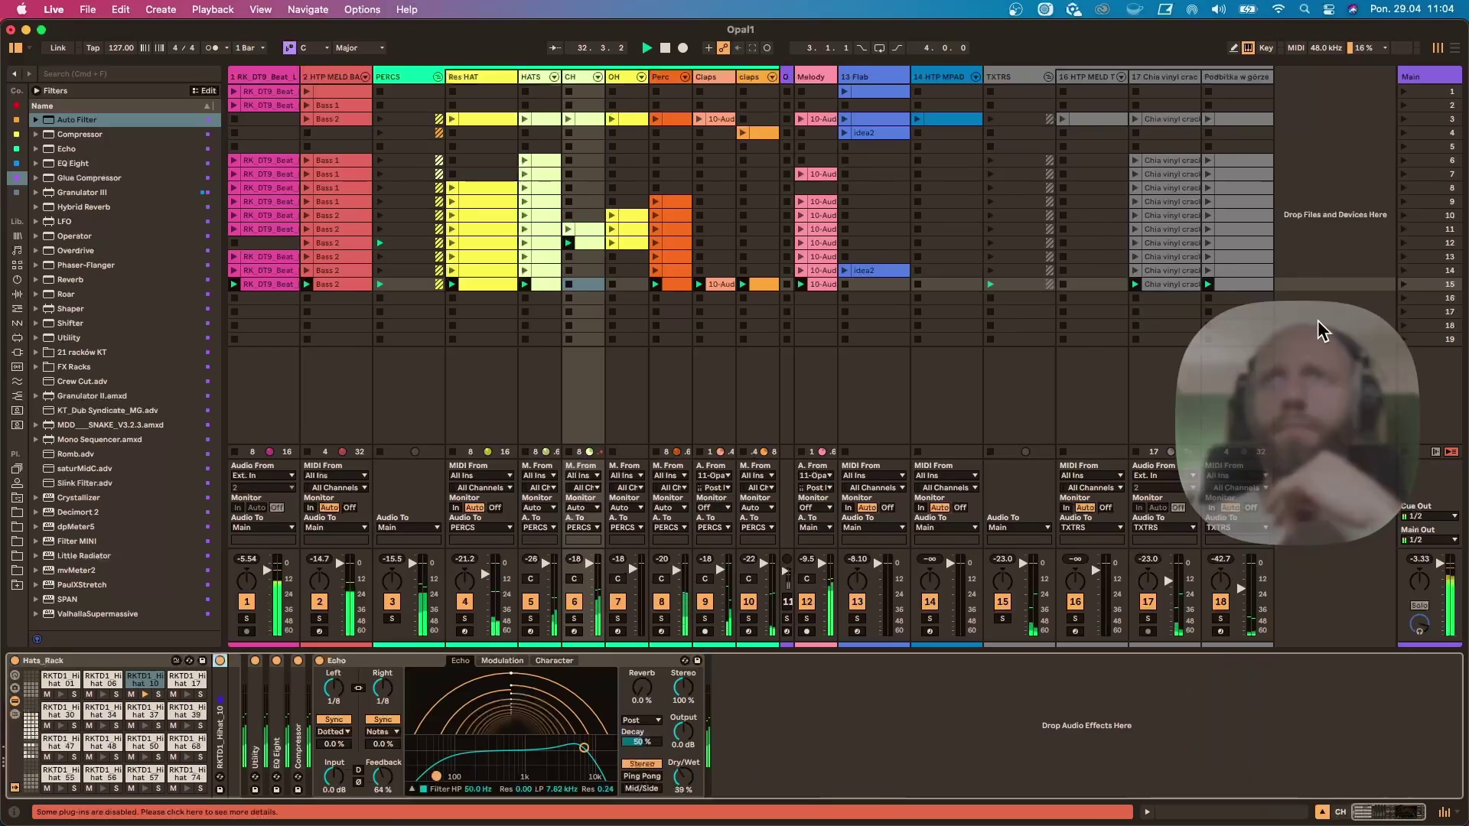
key("super+shift+i")
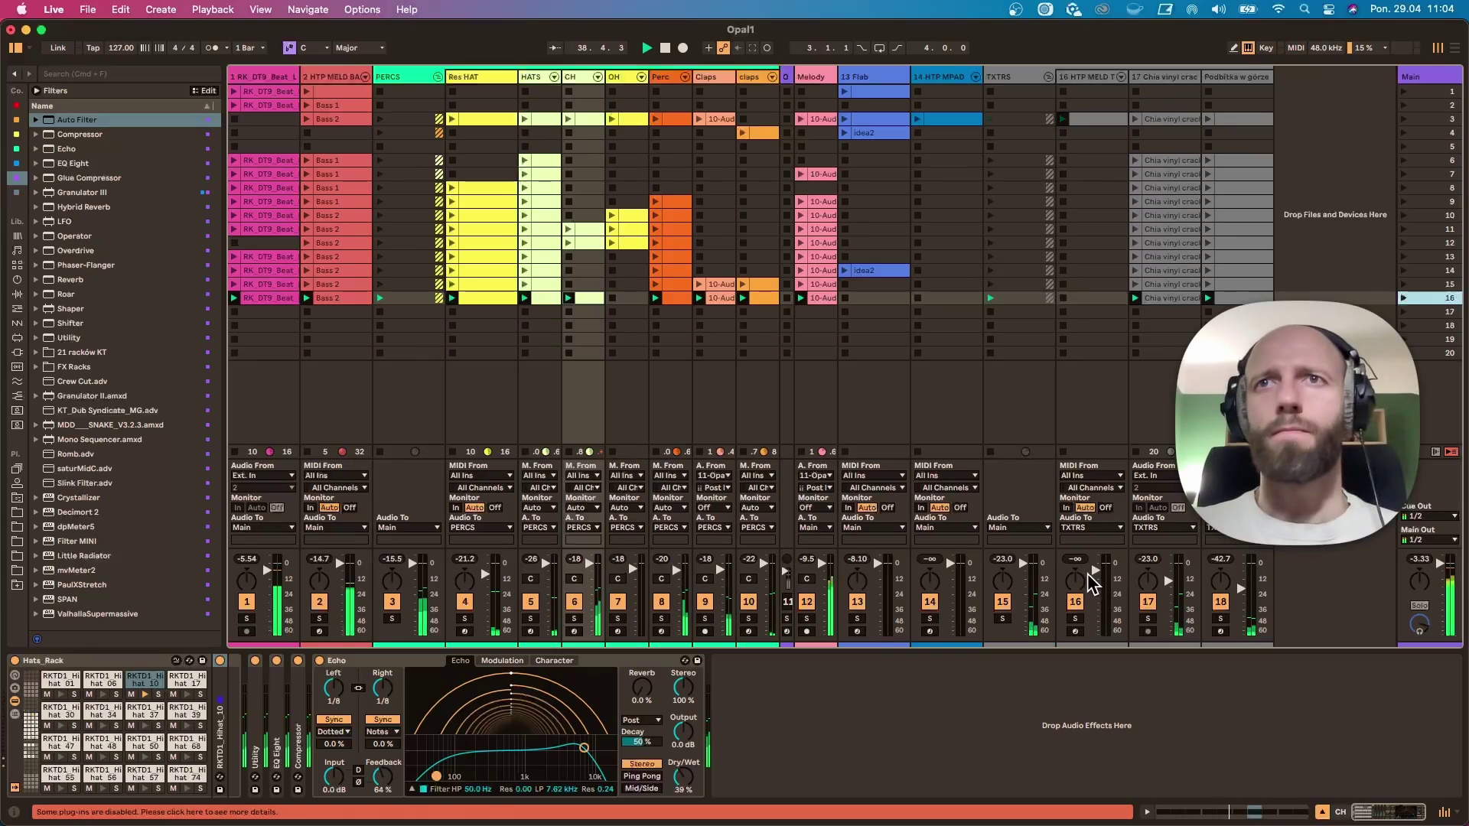
Step: Set the playing HTP MELD TXTR track's volume to -3.0 dB and its macros to A Osc Rough 18.1, B Osc Amount 37.0 and B Osc Ratio 42.5
left_click_drag(1092, 585, 1092, 574)
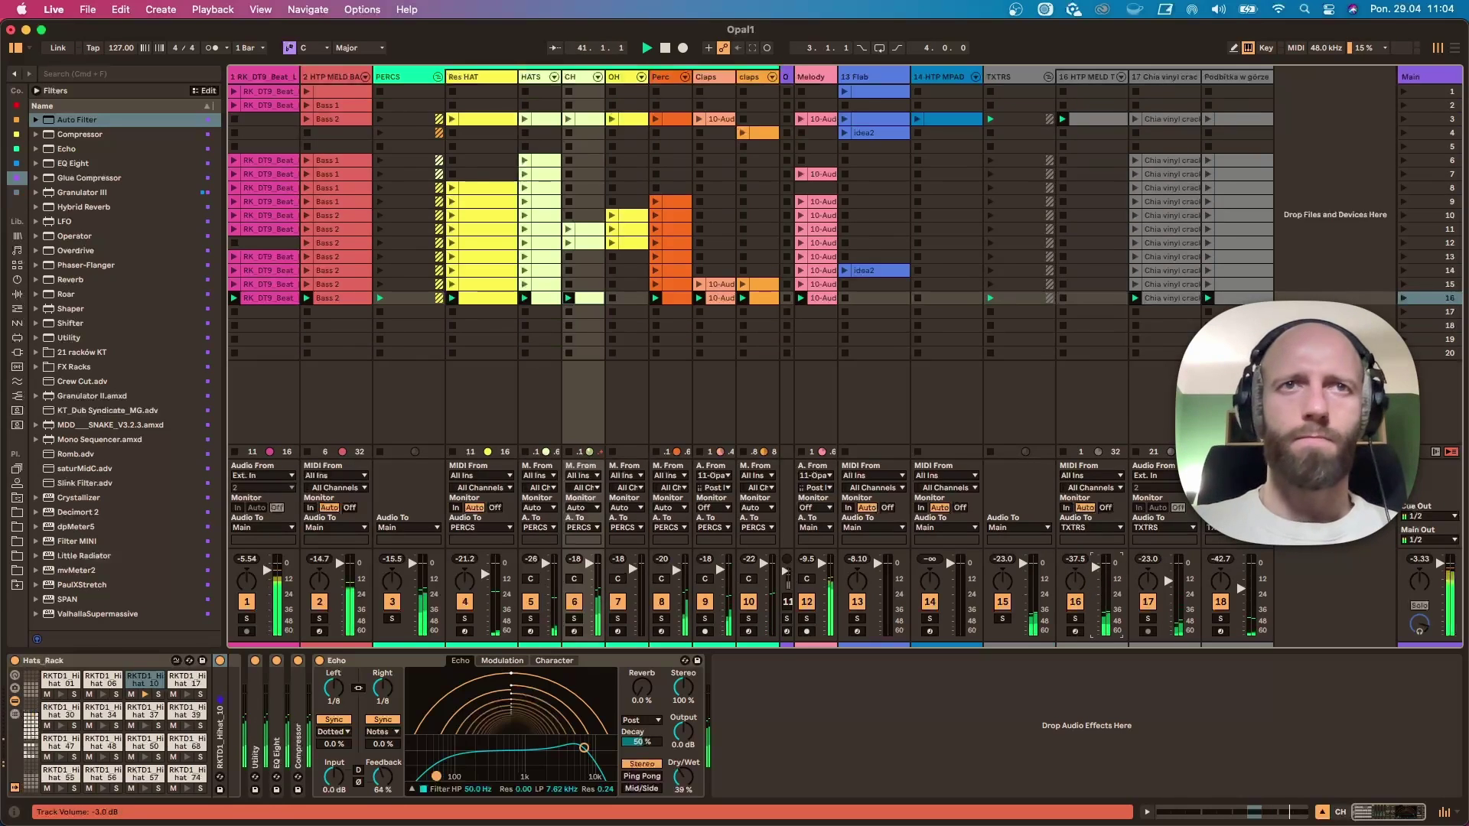
left_click(1090, 77)
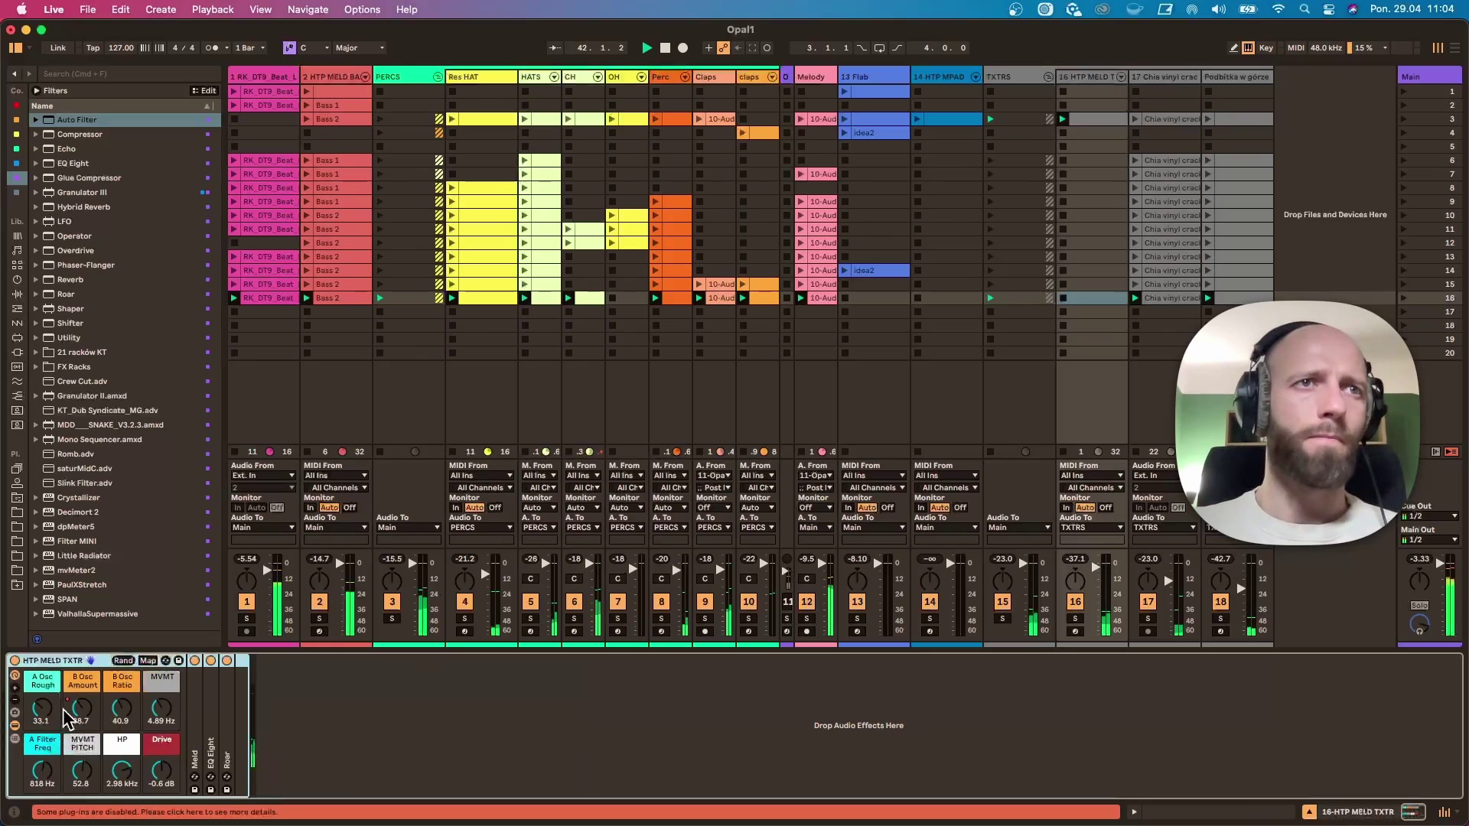
left_click_drag(48, 711, 122, 706)
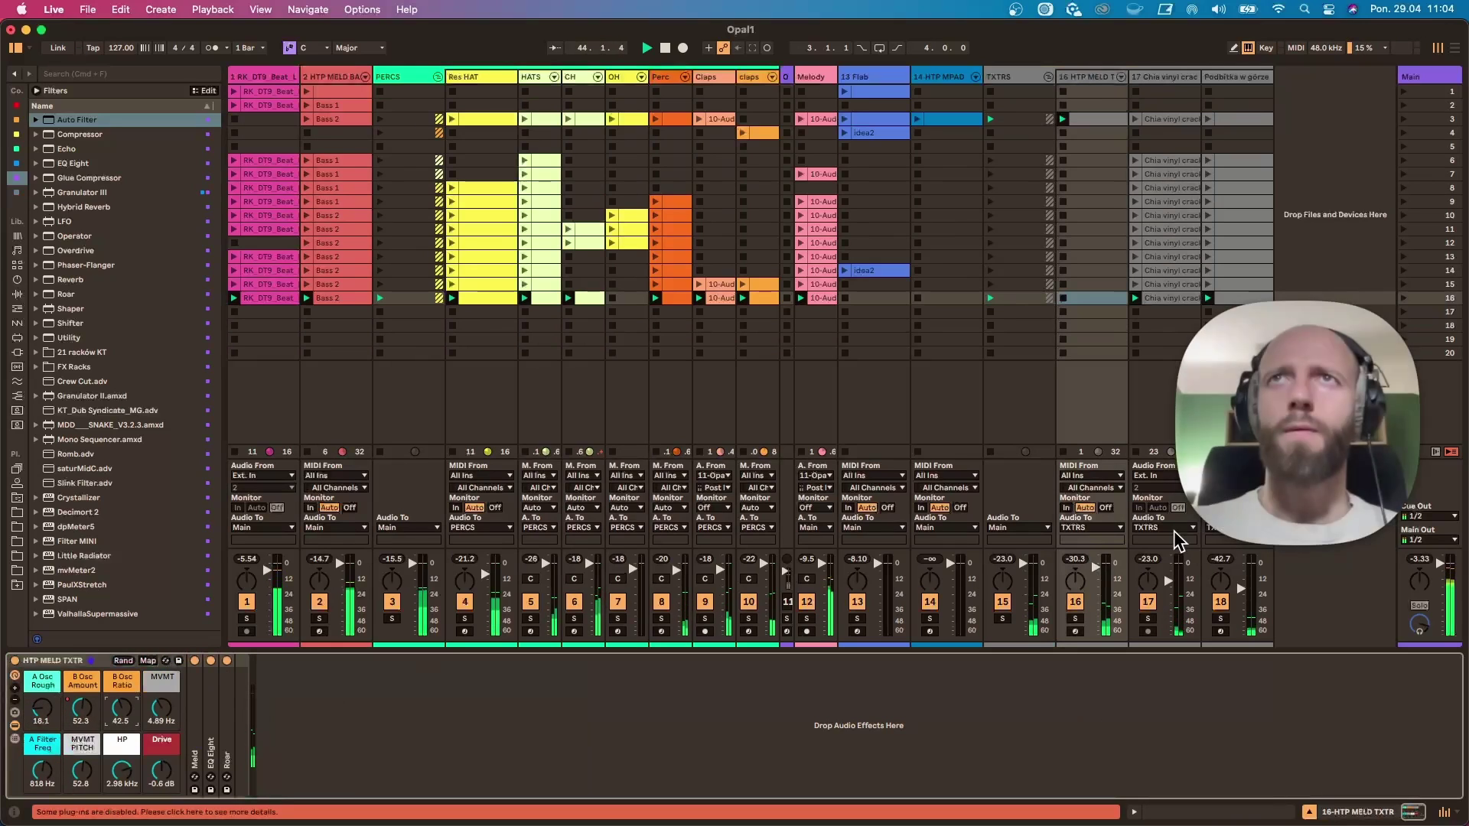
Step: Capture the playing clips as a new scene below scene 16 and move its Melody clip's start marker to bar 81
left_click(1446, 298)
key("super+d")
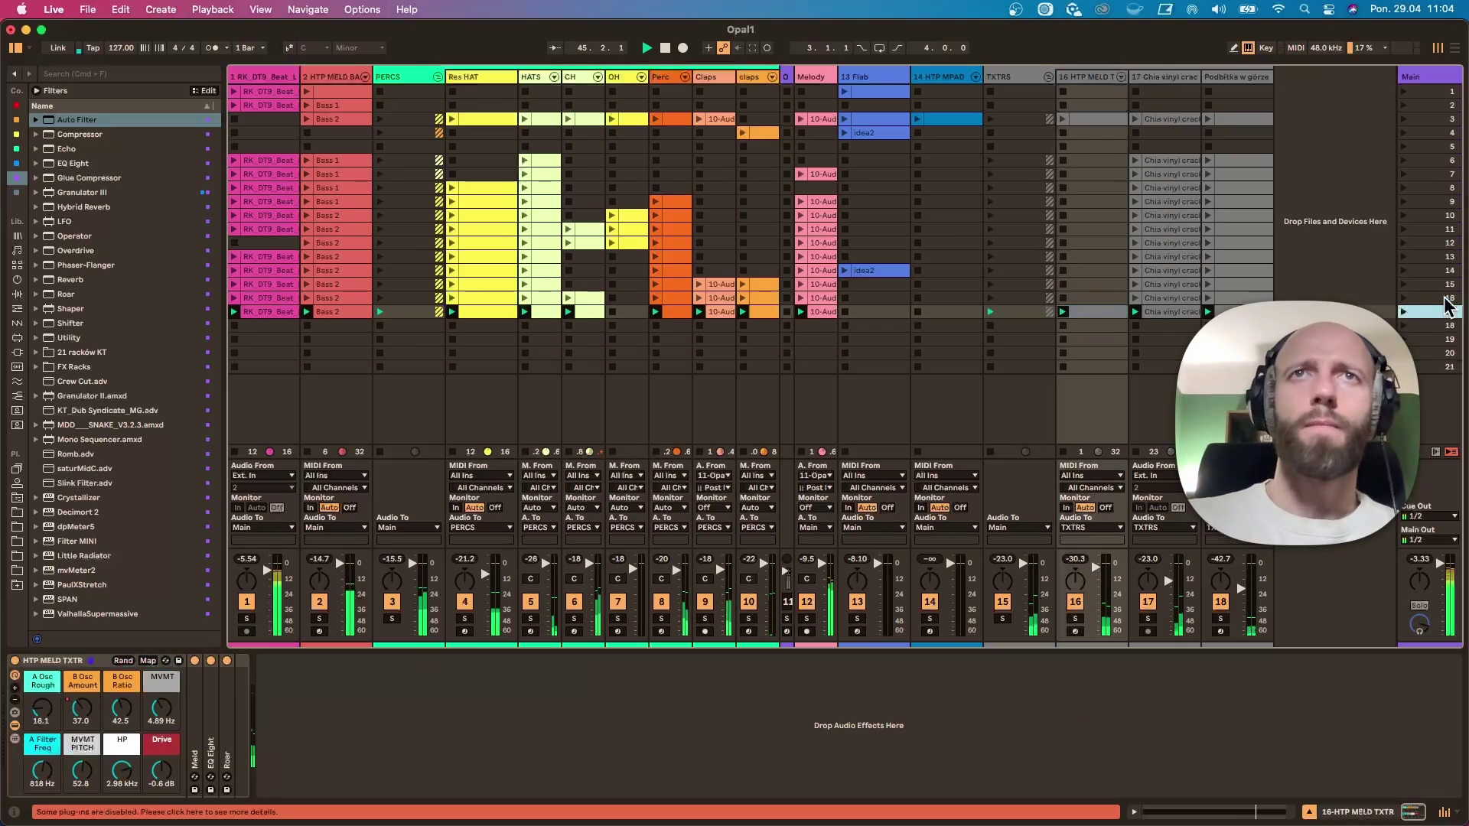
double_click(811, 312)
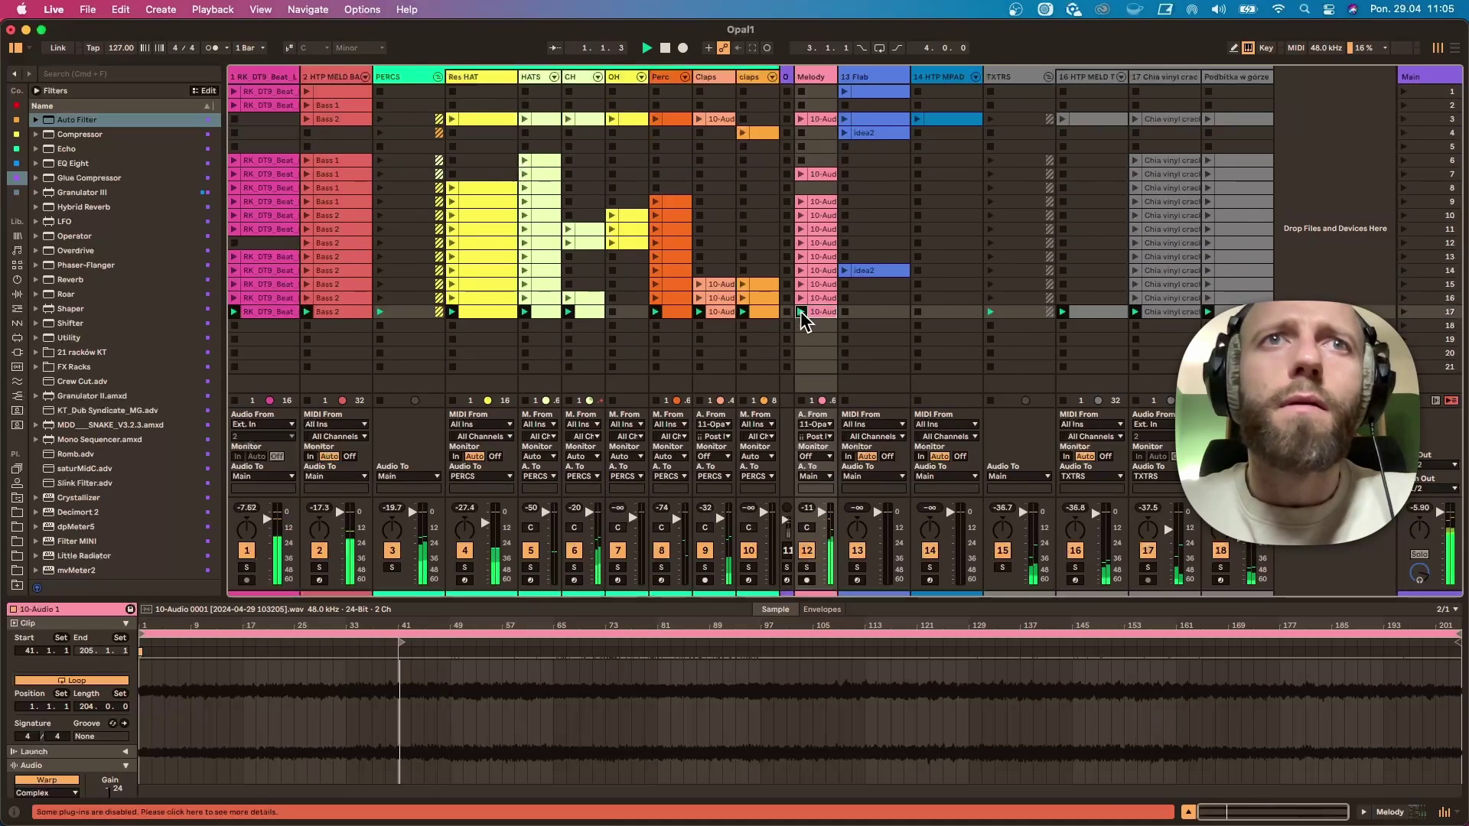
left_click_drag(418, 626, 418, 551)
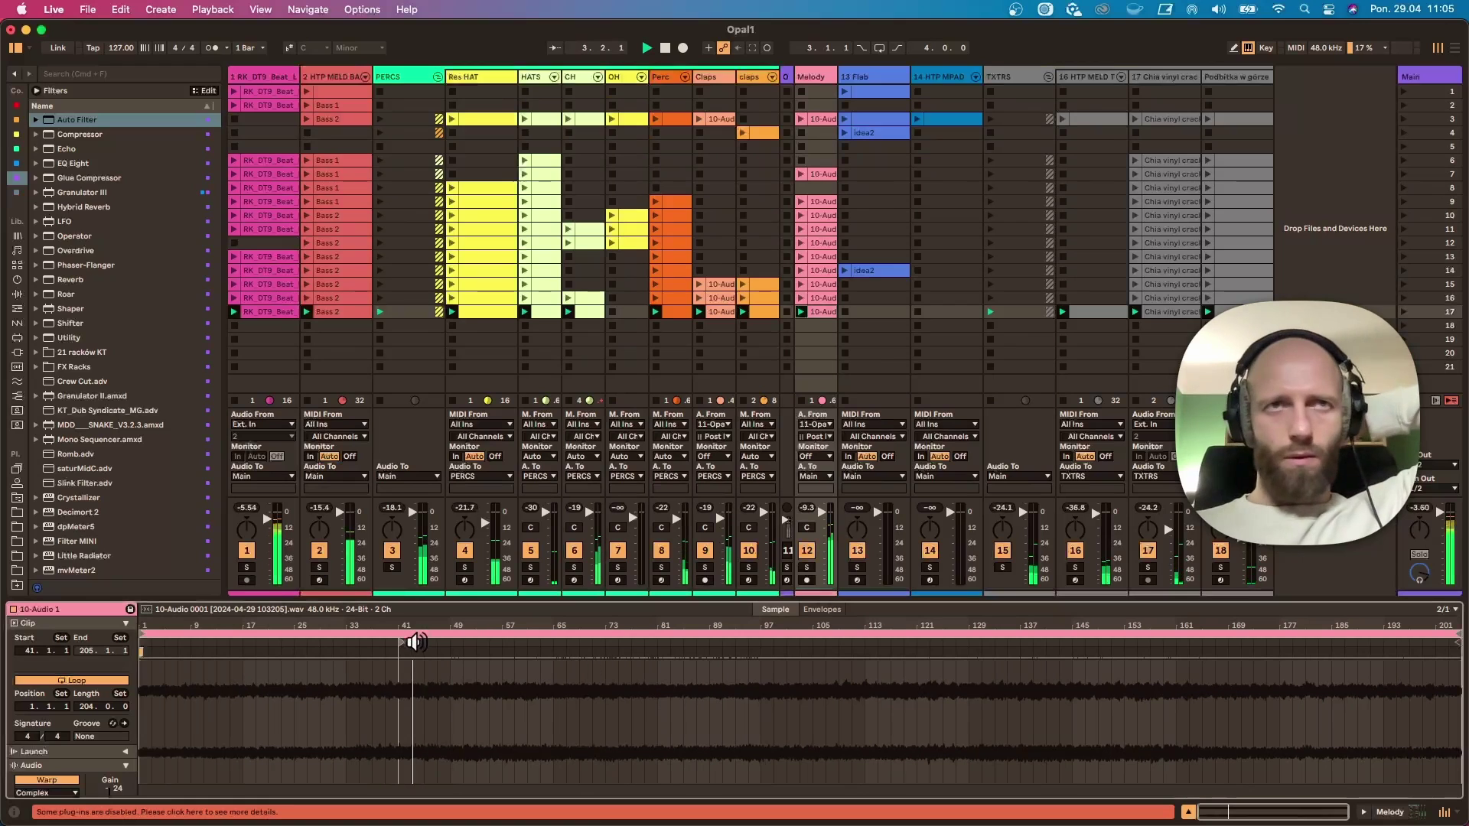
left_click_drag(403, 644, 663, 649)
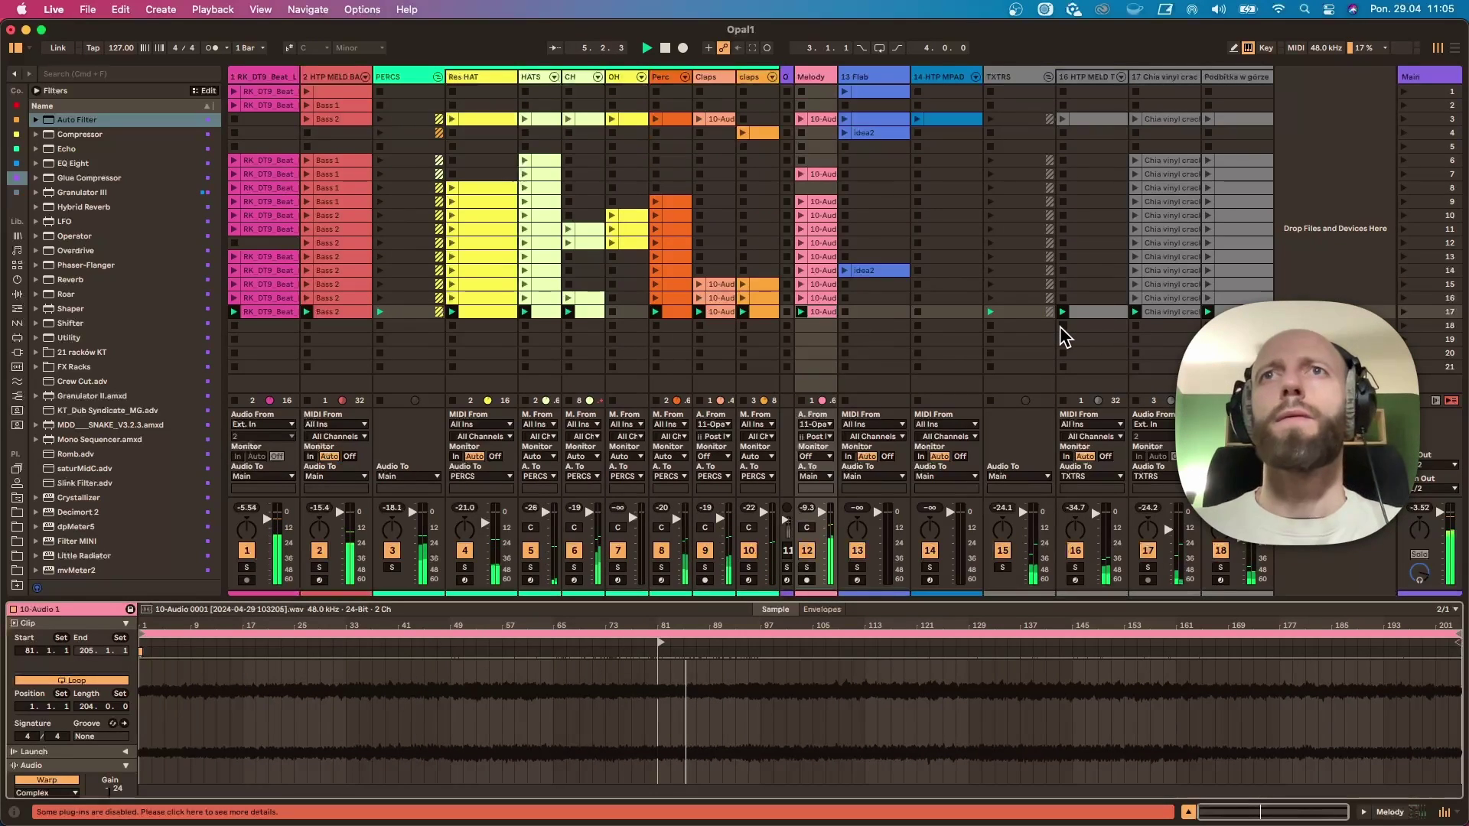
Step: Stop the RK_DT9_Beat drum track and capture the remaining playing clips as a new scene below scene 17
left_click(235, 326)
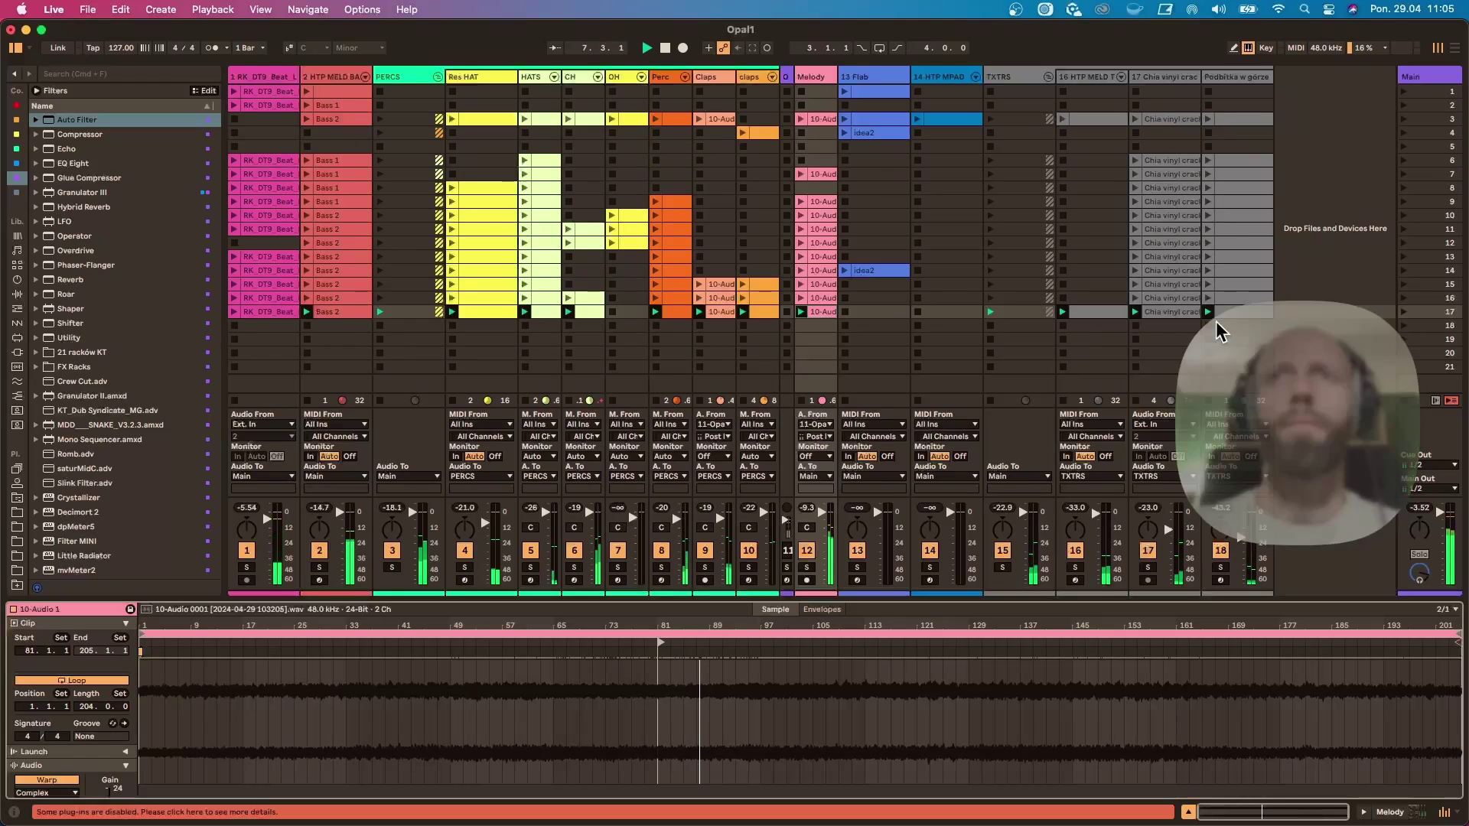
left_click(1449, 313)
key("super+d")
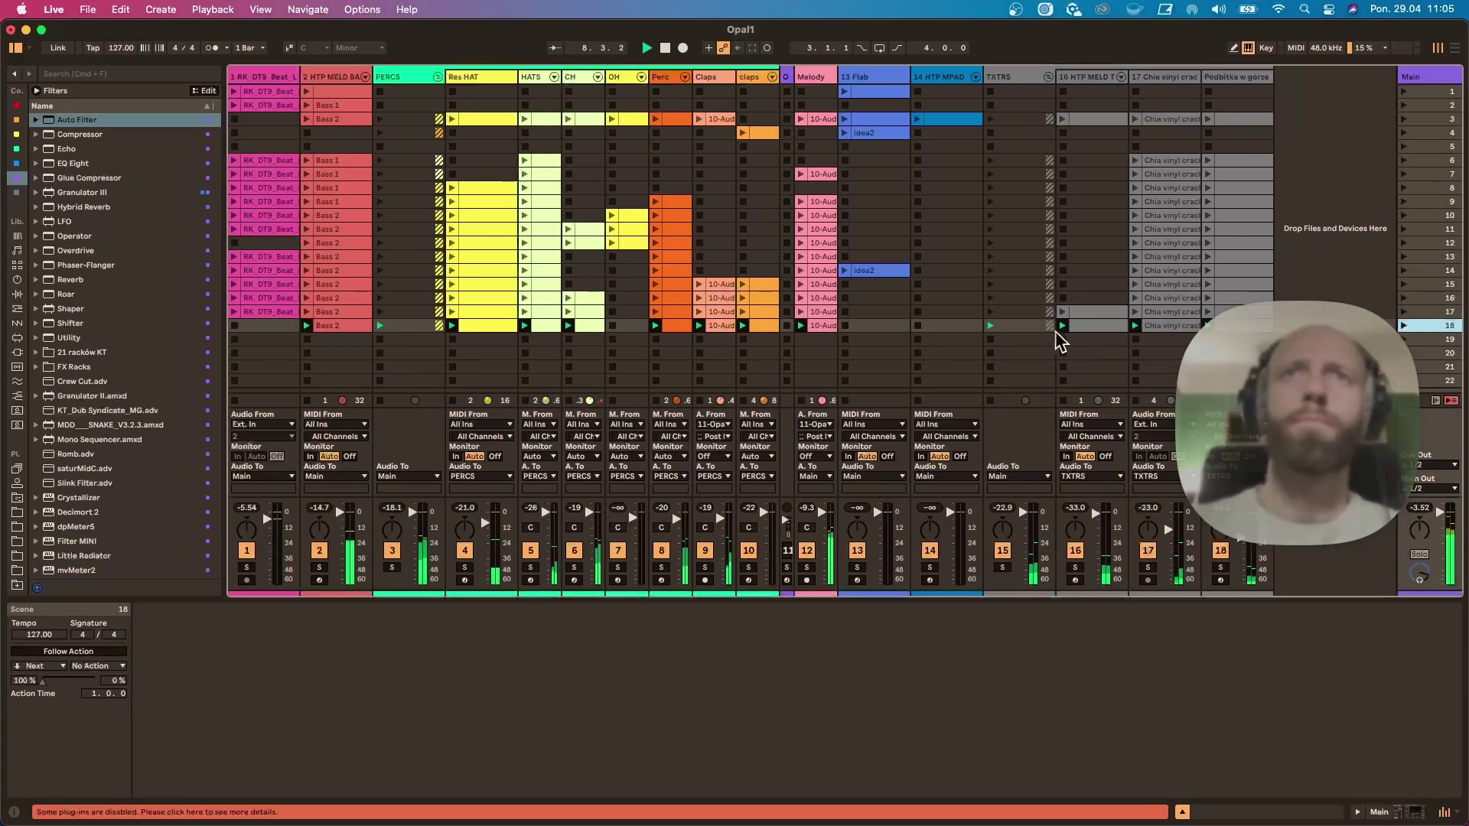
Step: Arm the HTP MPAD track, create an empty MIDI clip in scene 18 and draw a one-bar G2 note in it
left_click(925, 581)
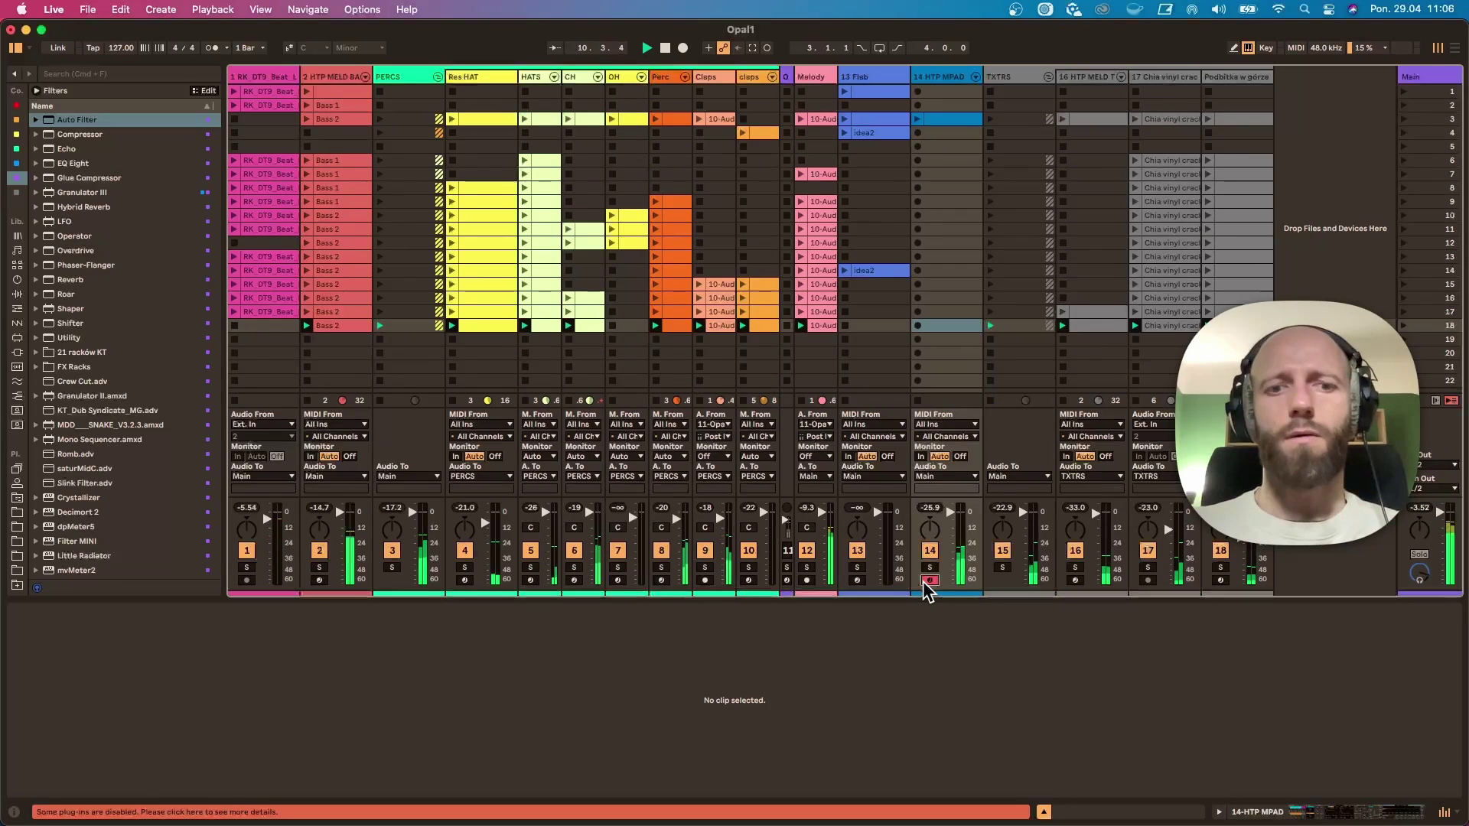
double_click(947, 327)
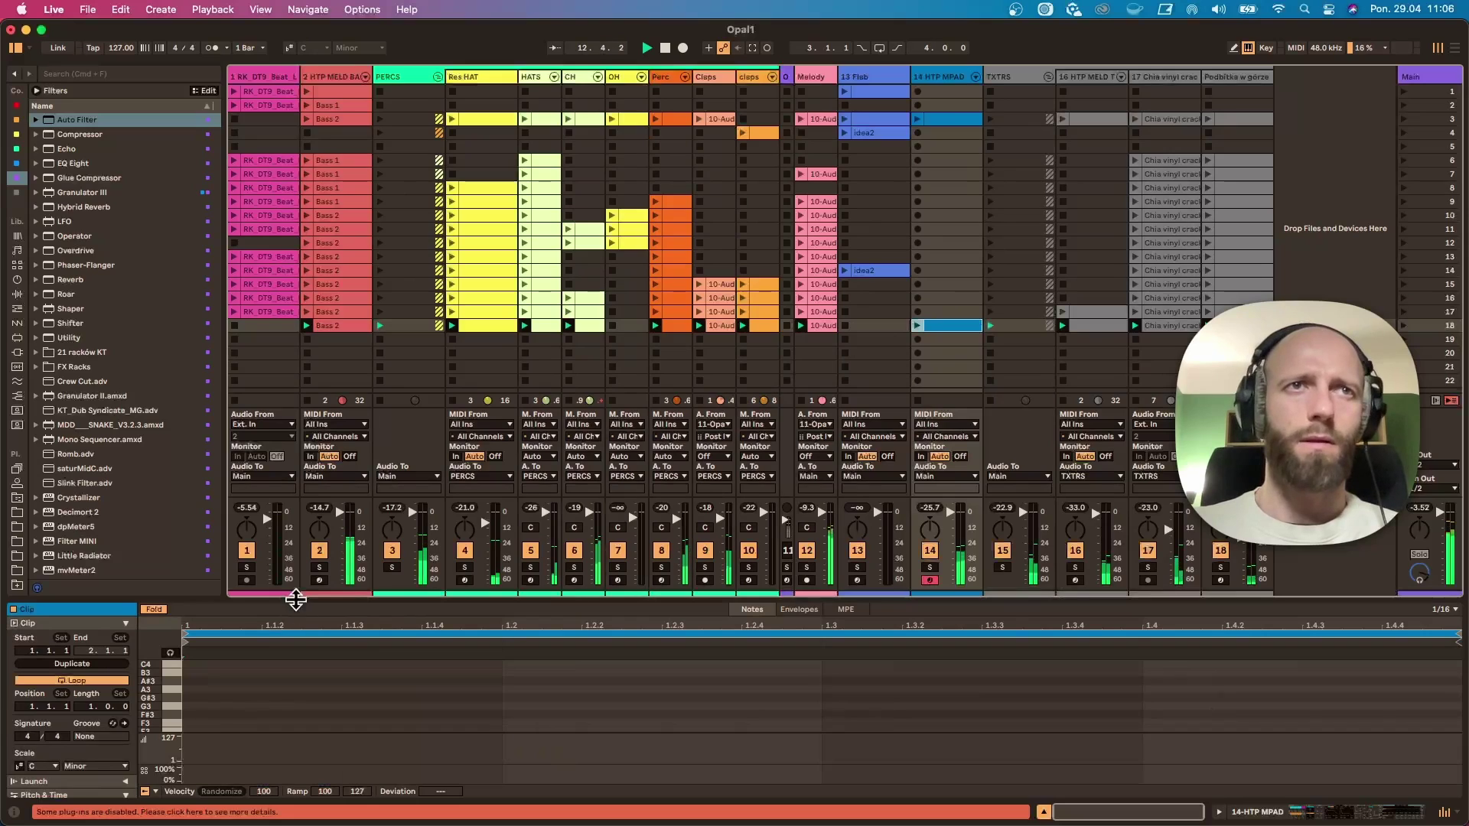
left_click_drag(296, 600, 296, 319)
double_click(200, 534)
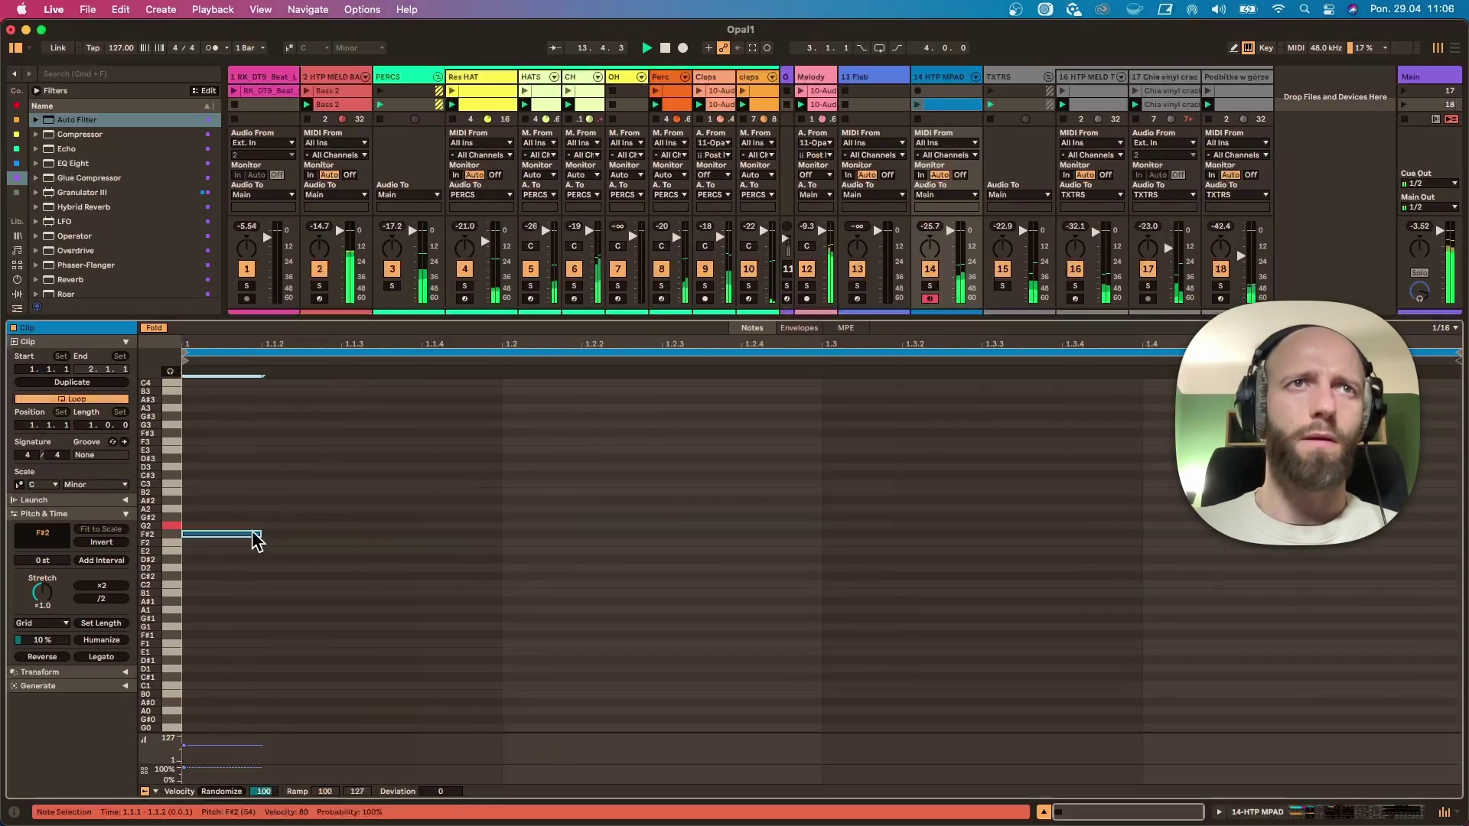
left_click_drag(252, 533, 1458, 527)
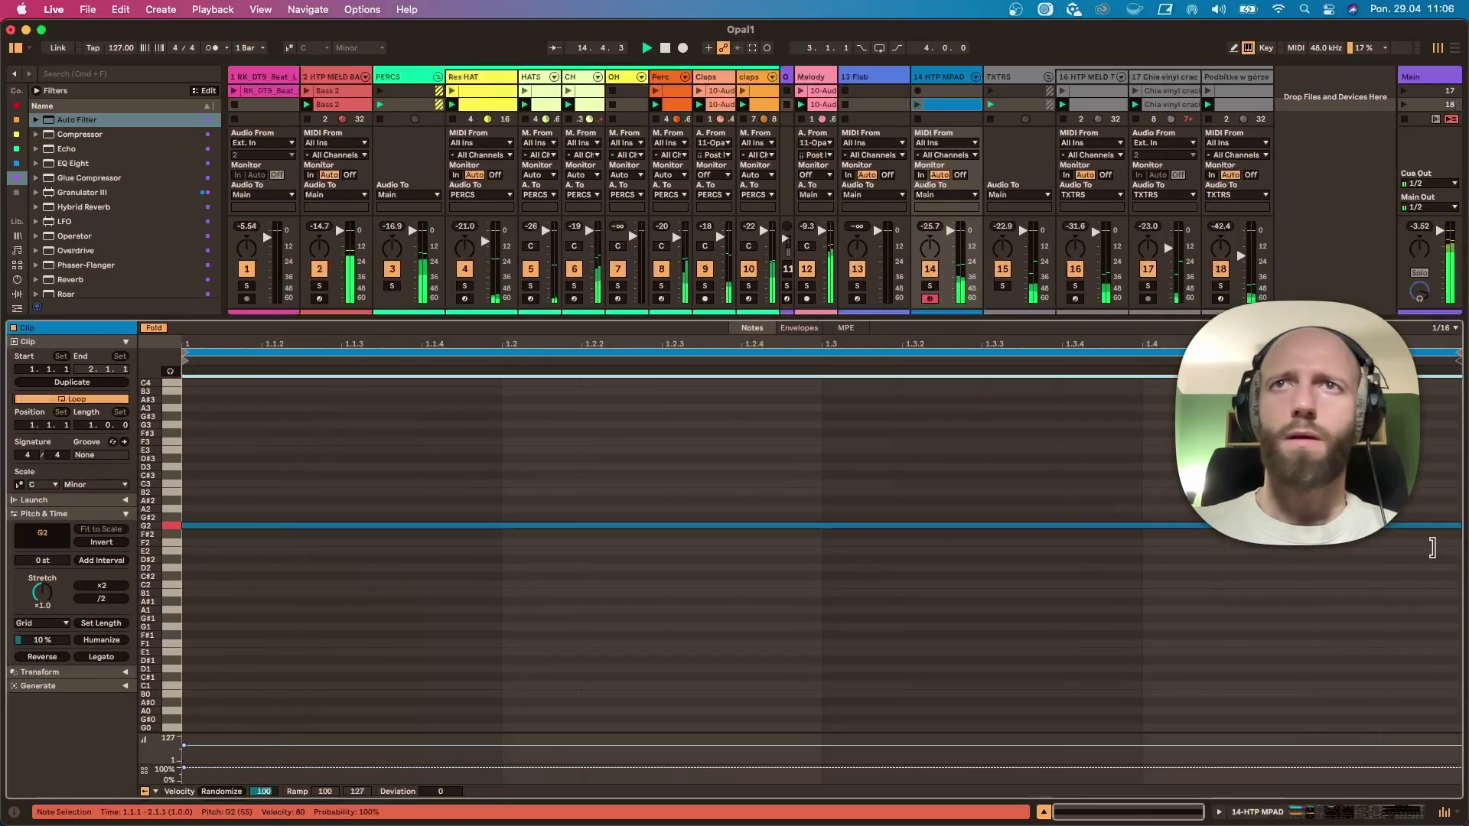
Step: Launch the HTP MPAD clip and duplicate its loop up to eight bars, with the G2 note sustained for four bars at a time
left_click(62, 384)
left_click(62, 382)
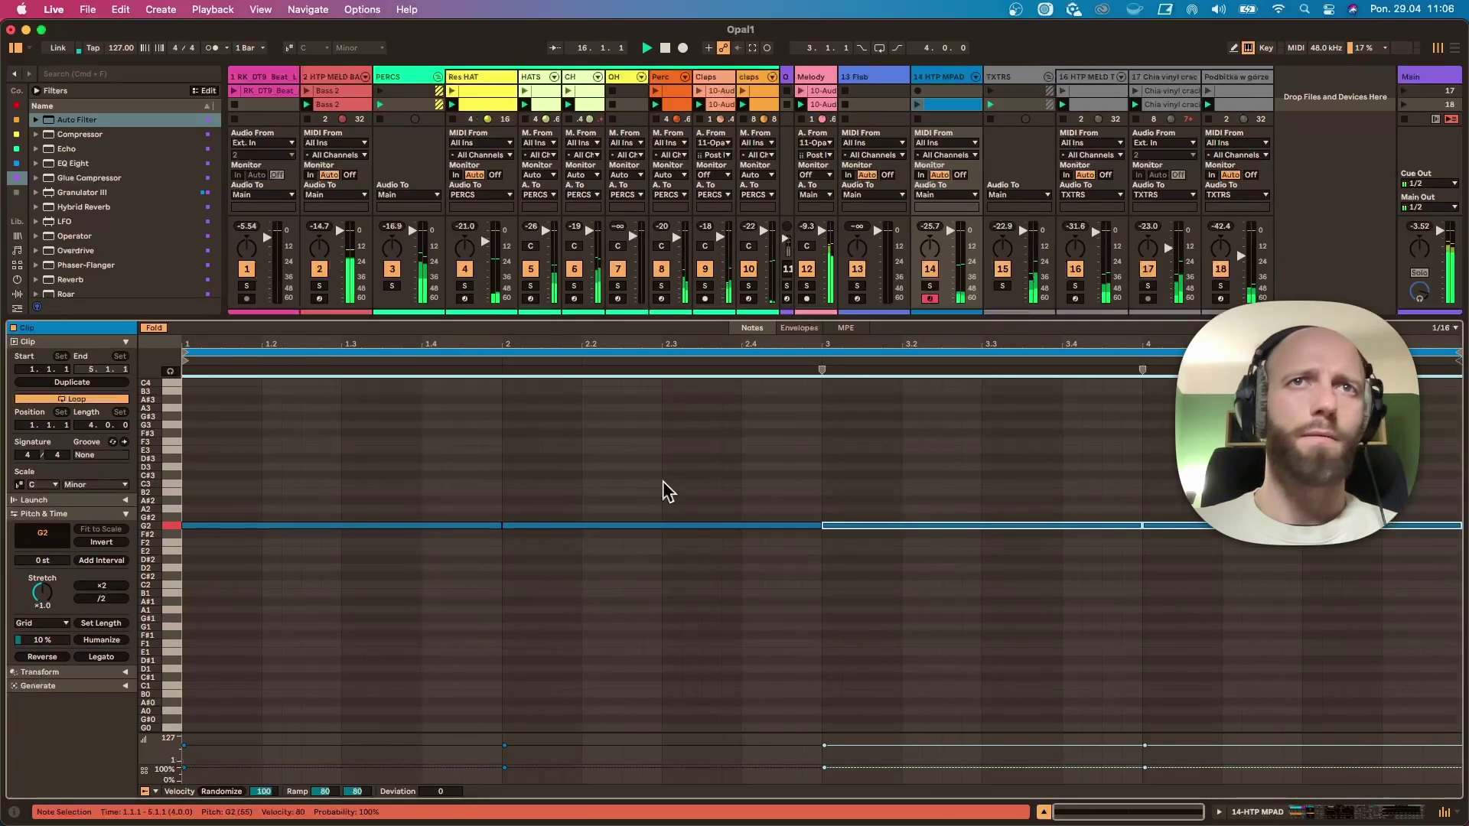
left_click_drag(499, 526, 1457, 526)
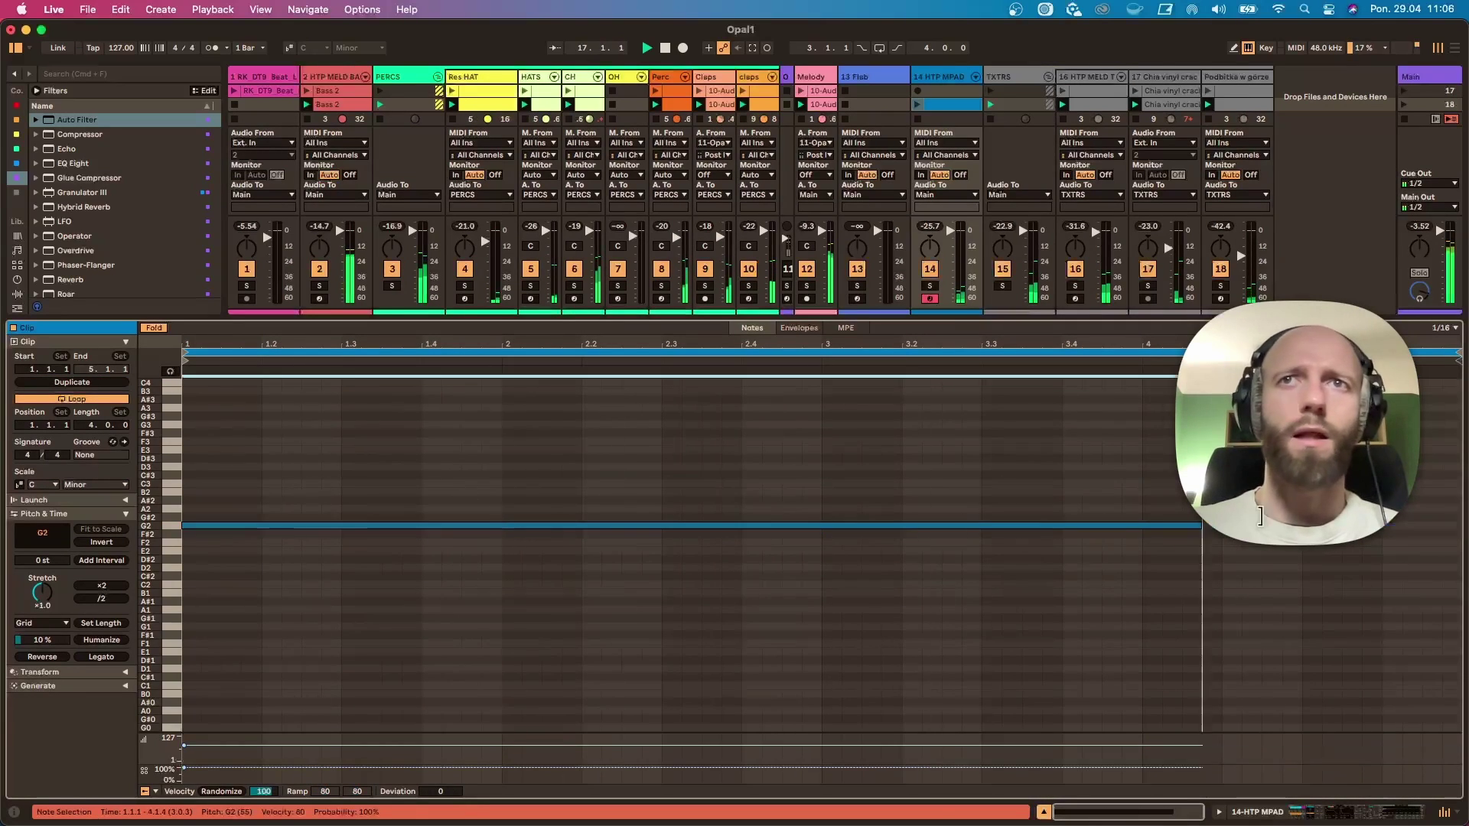
left_click(918, 106)
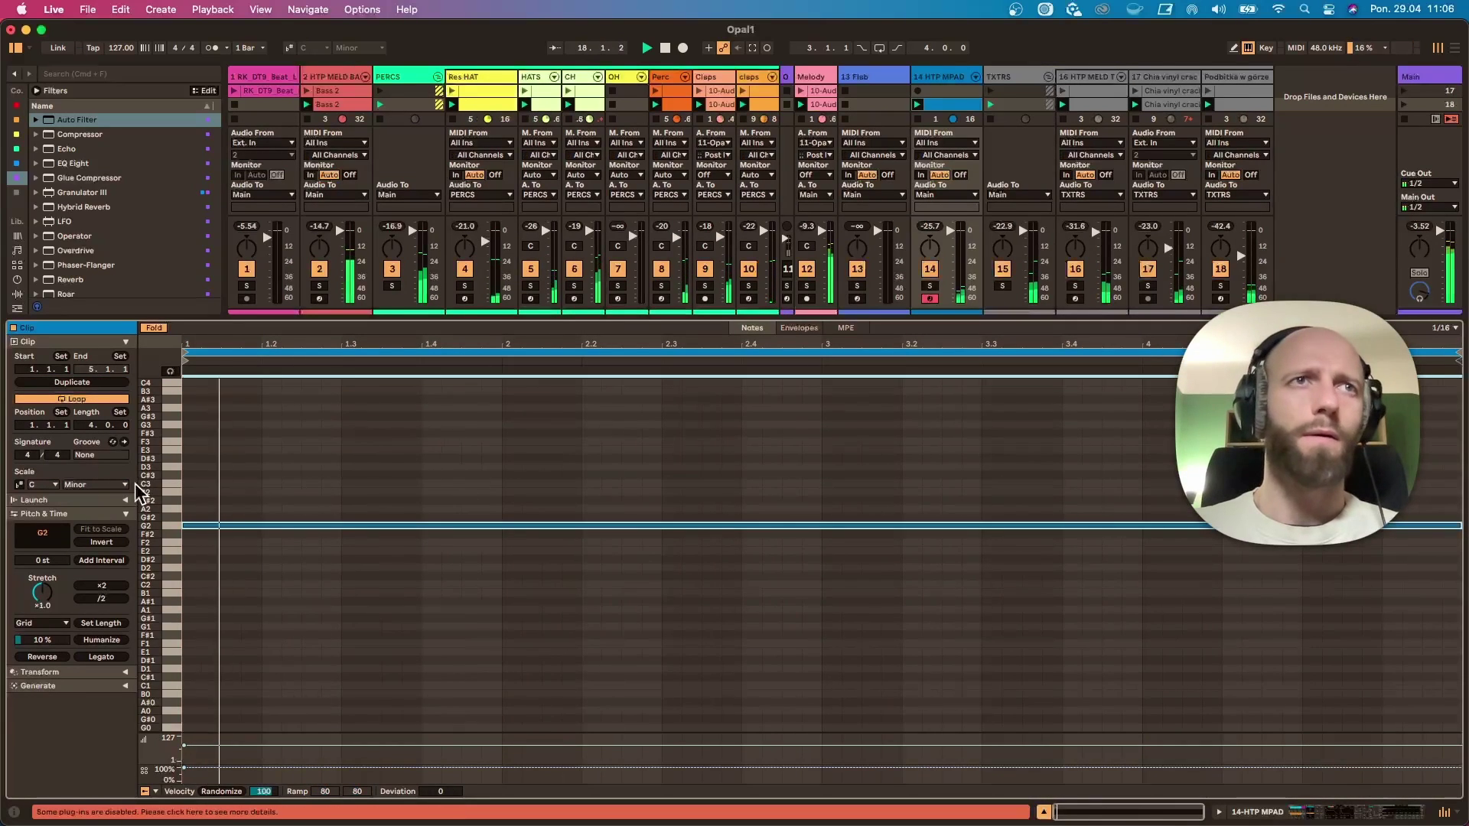
left_click_drag(157, 494, 100, 476)
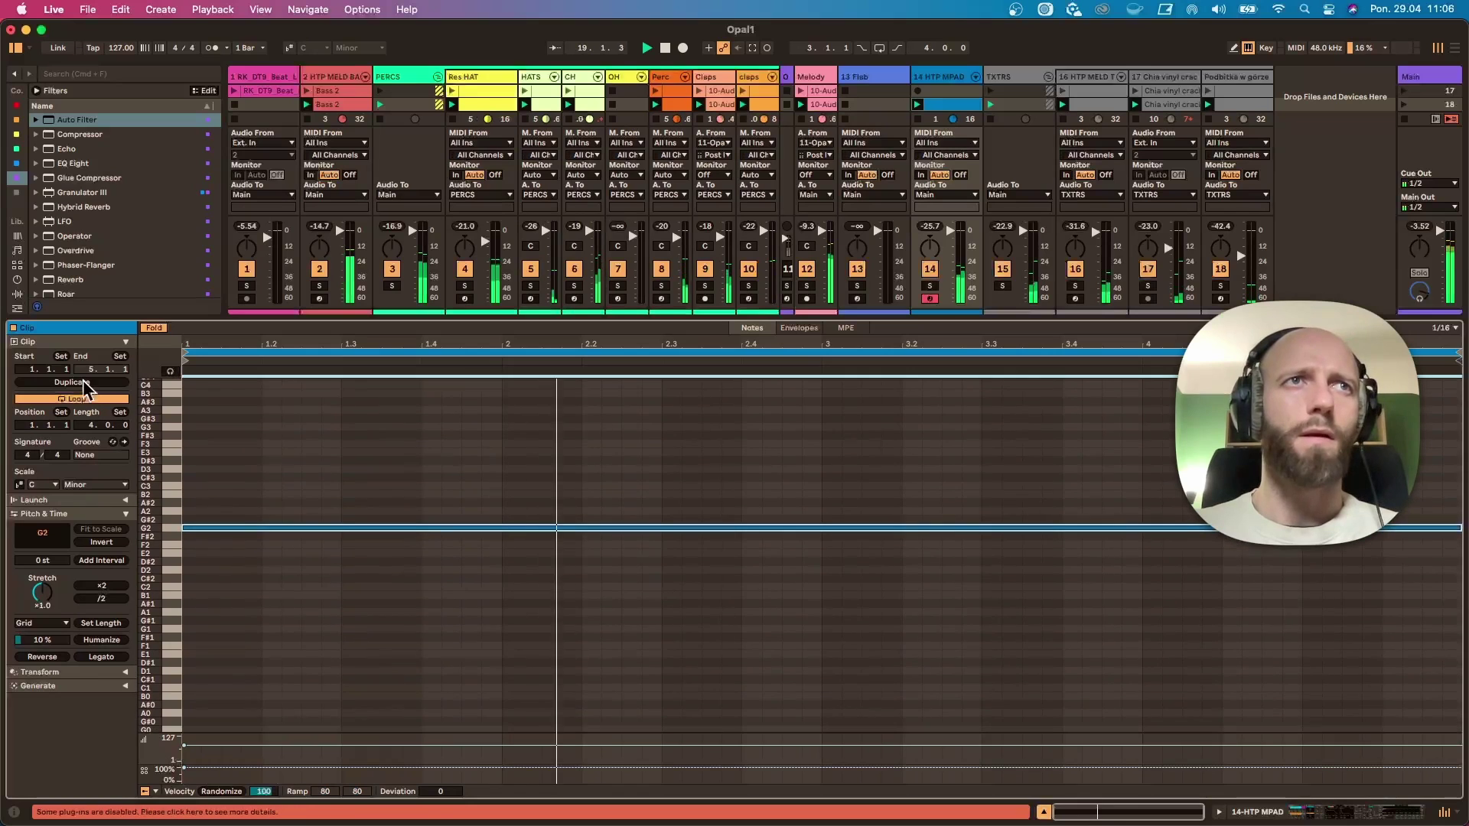
left_click(89, 383)
left_click_drag(853, 527, 860, 501)
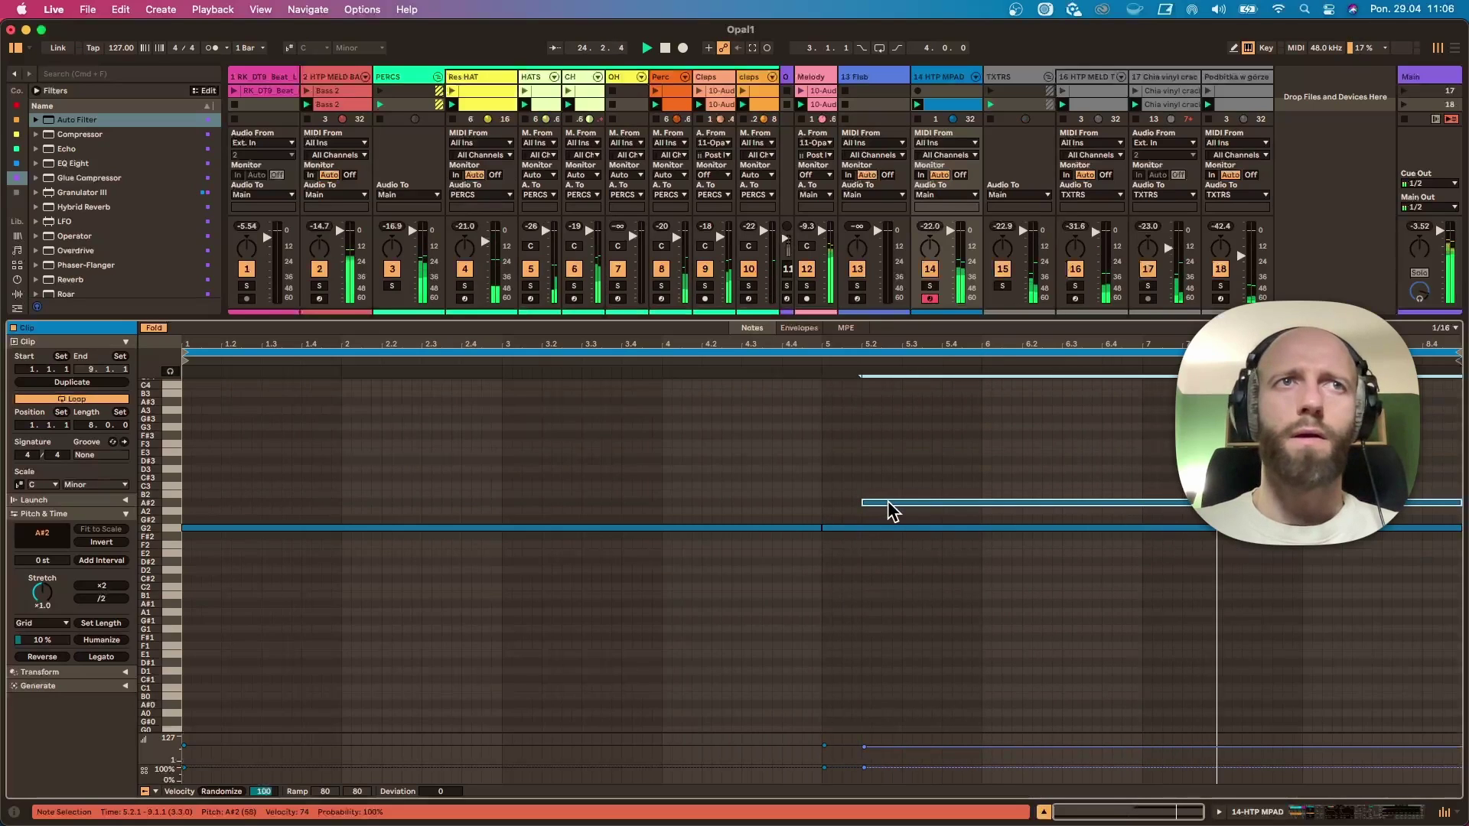
left_click_drag(888, 502, 889, 567)
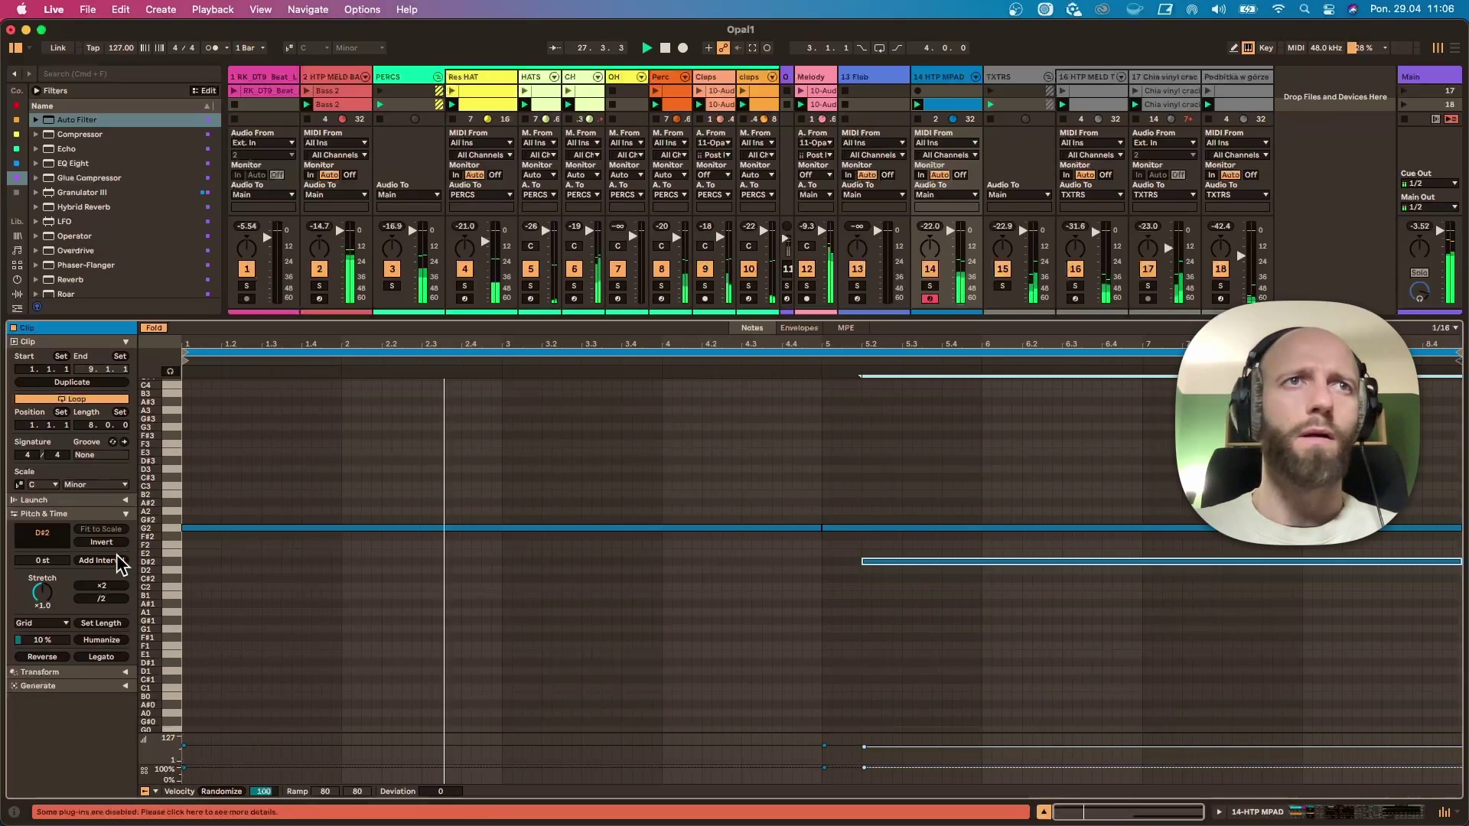
left_click_drag(150, 563, 186, 551)
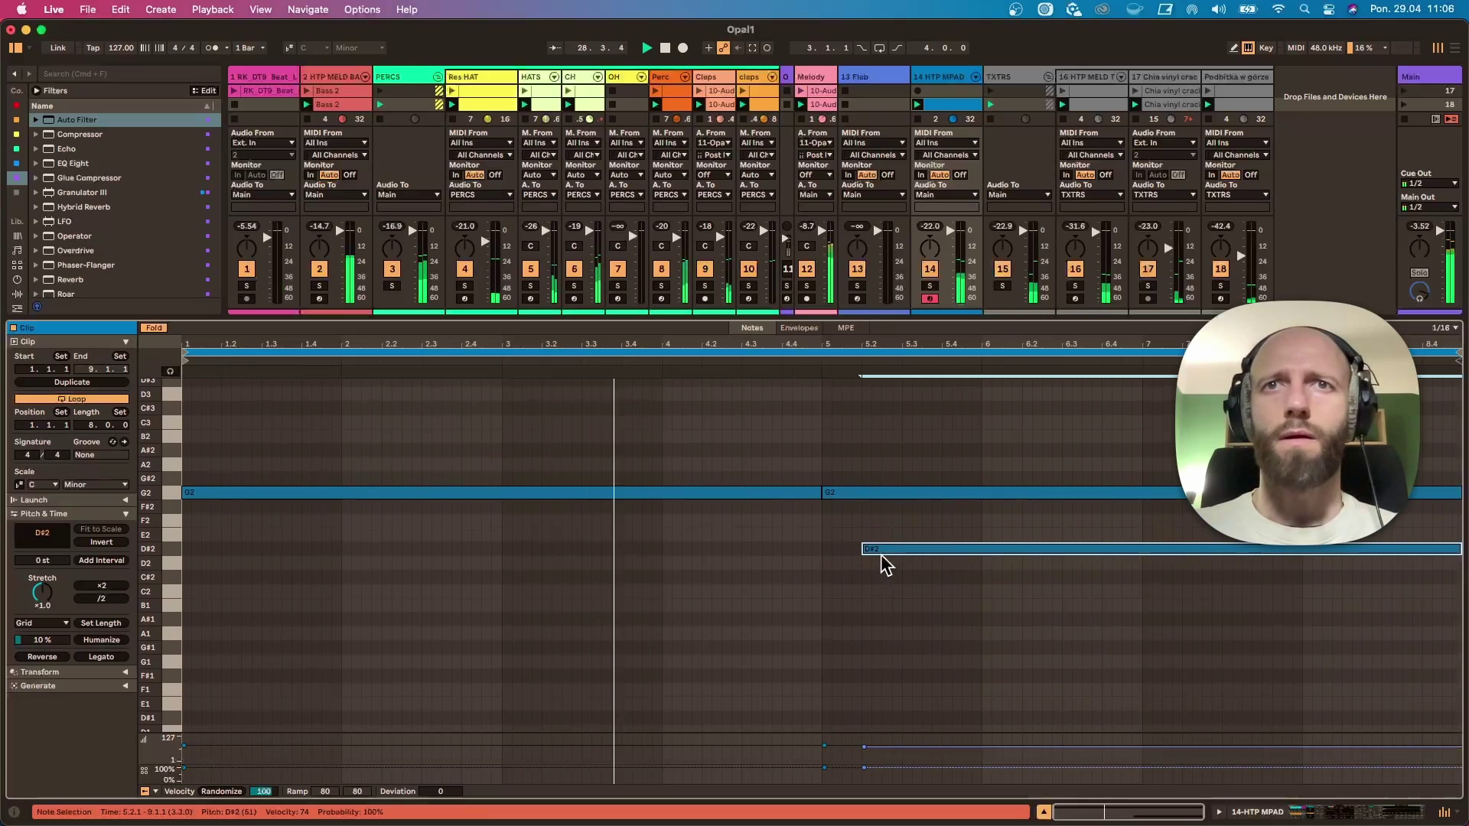
left_click_drag(1174, 345, 1175, 349)
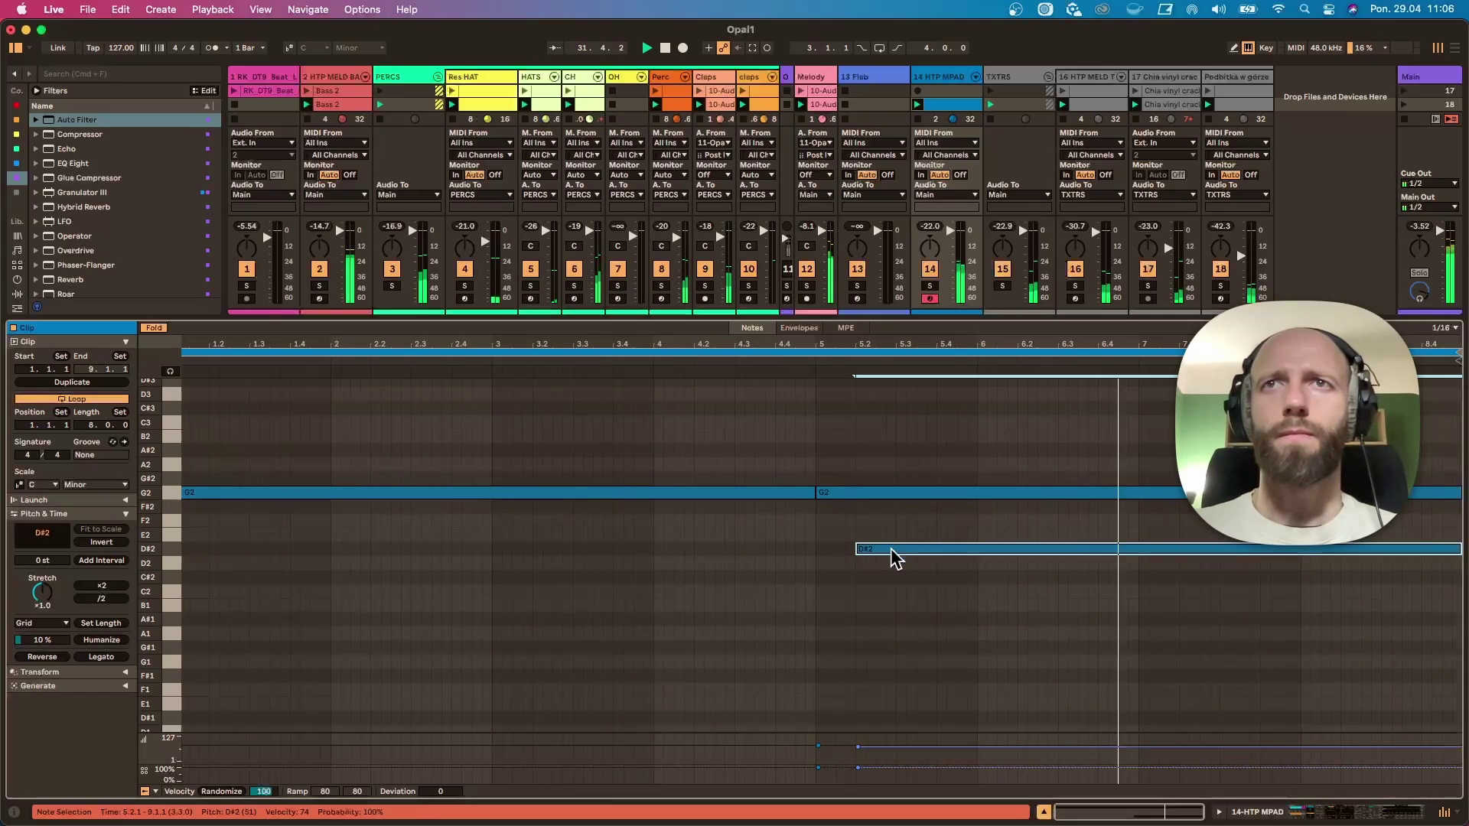
key("Delete")
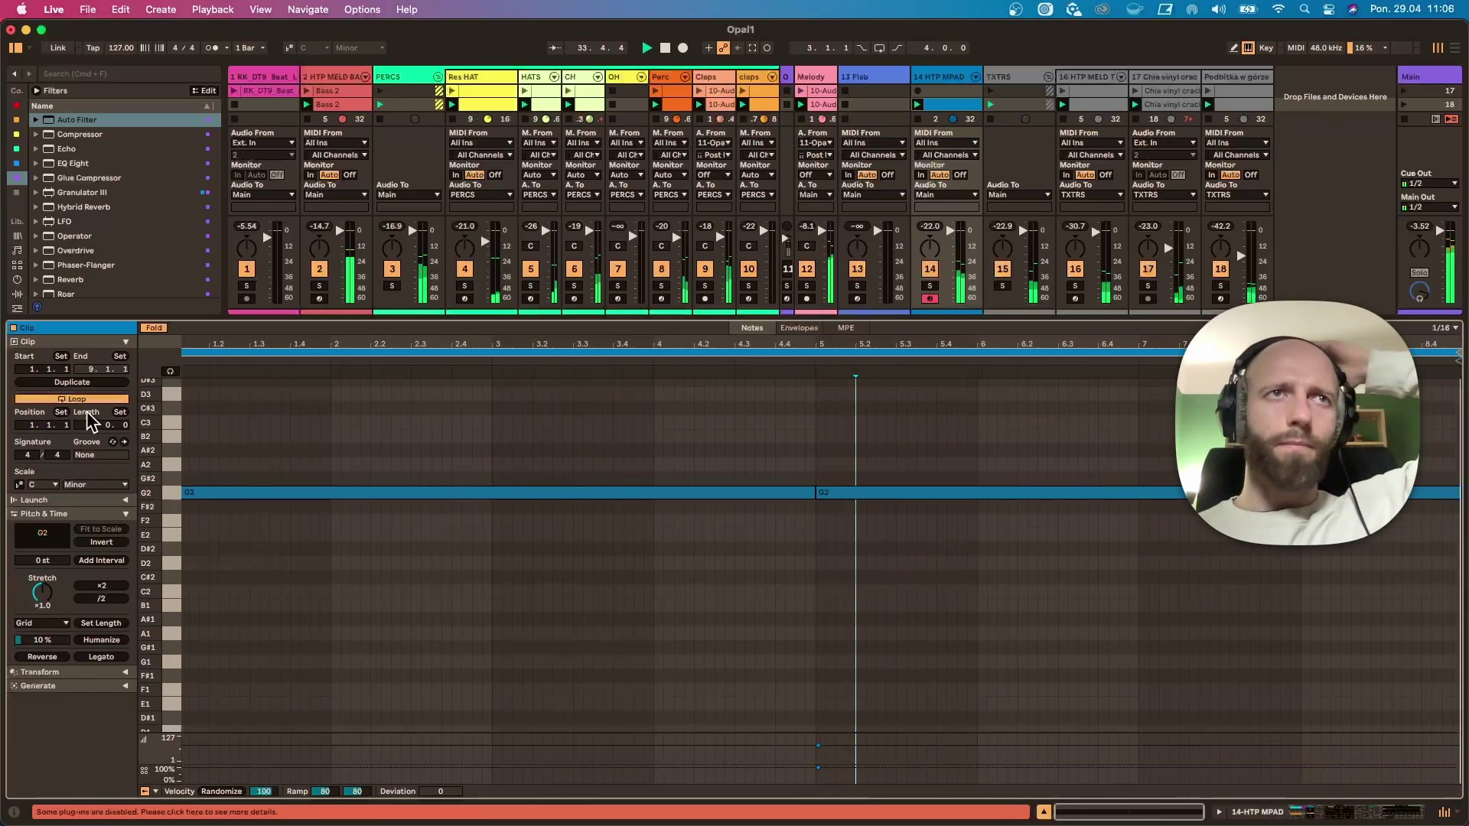
Step: Double the HTP MPAD clip to 16 bars, copy the G2 notes from bar 9 up to C3 and stretch one G2 across the clip
left_click(79, 384)
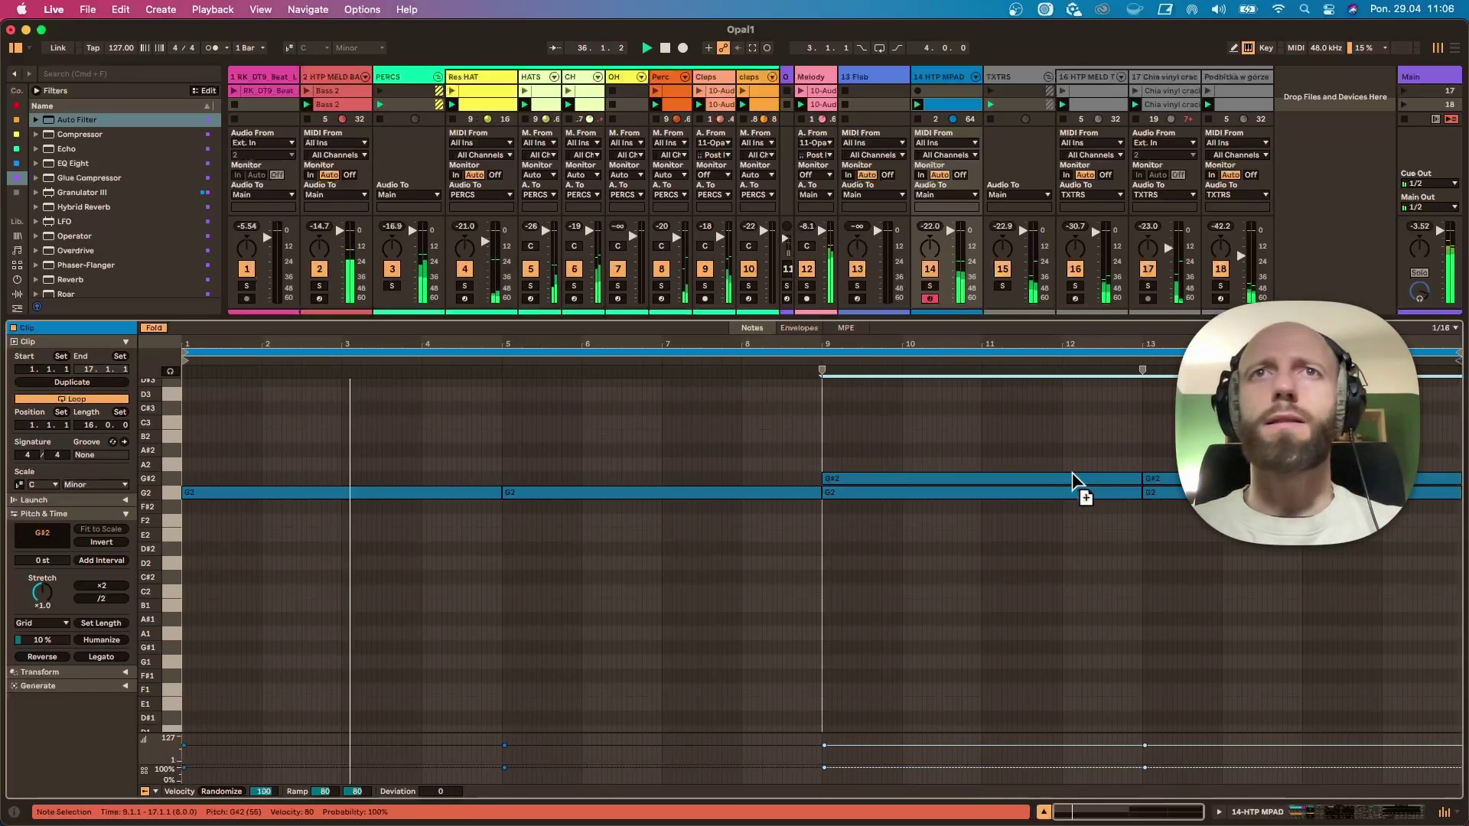
left_click_drag(1082, 492, 1077, 428)
left_click(951, 442)
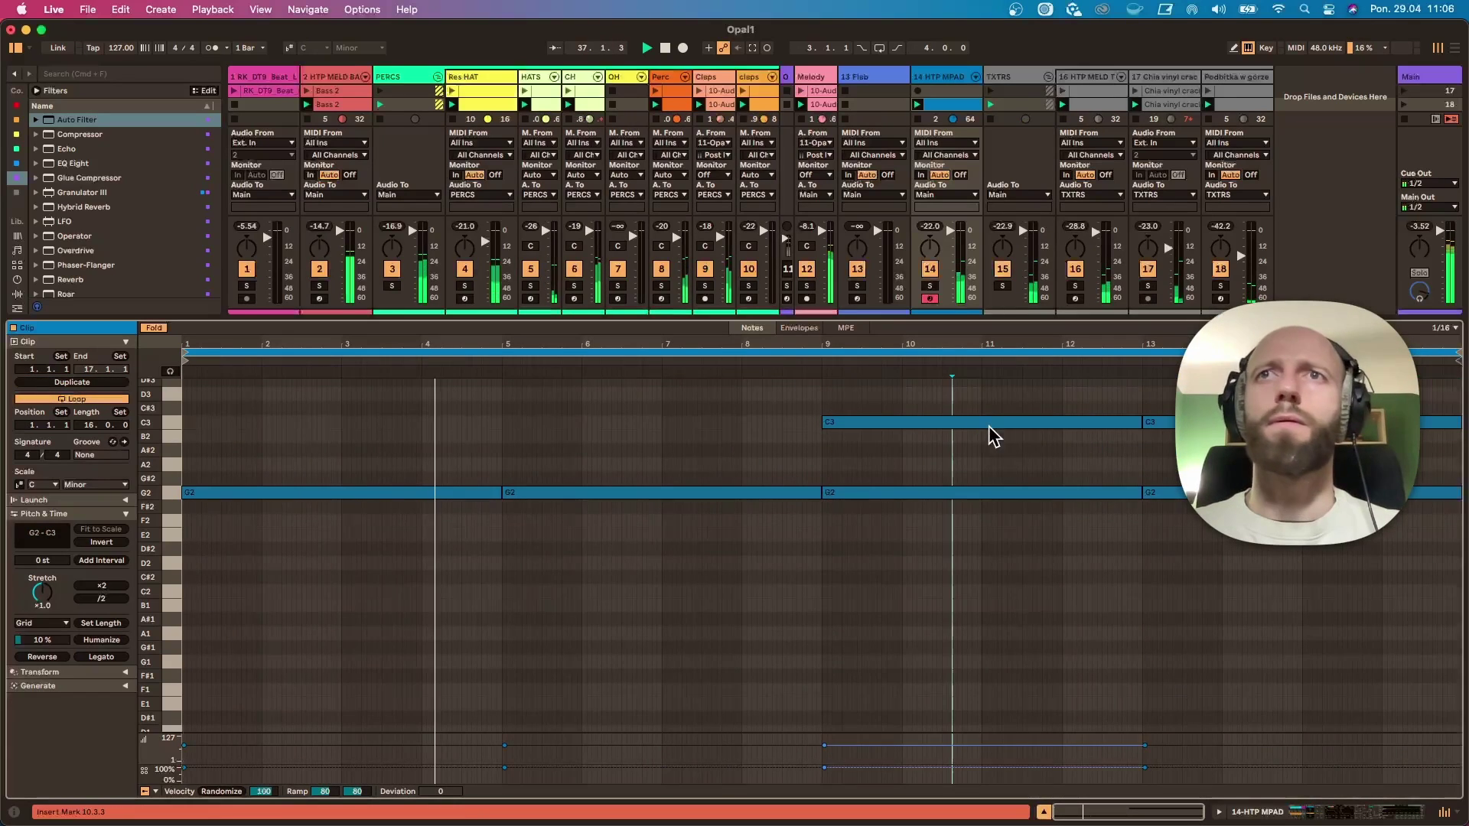
left_click_drag(1203, 444, 1119, 425)
left_click(1161, 441)
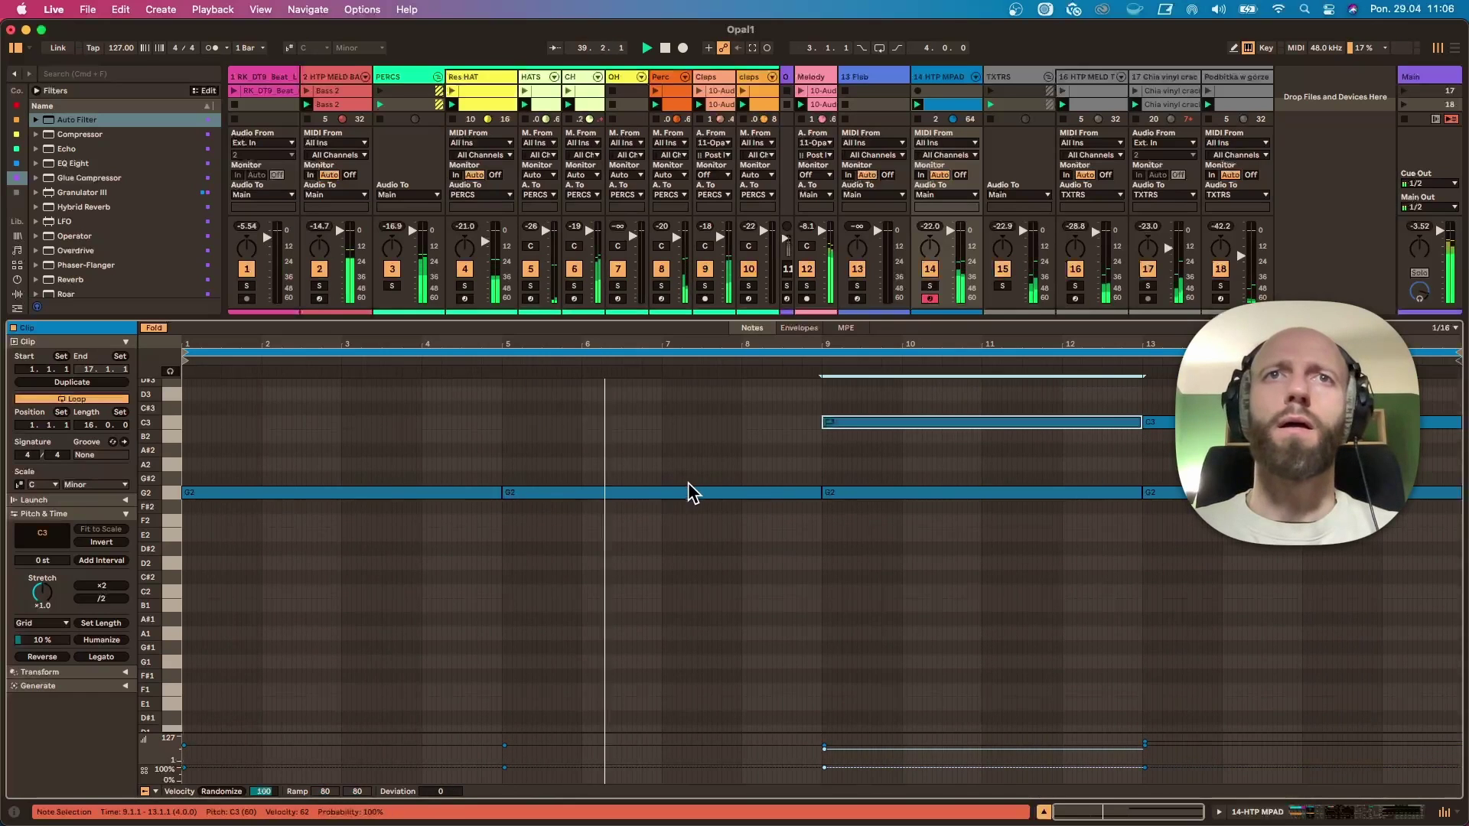
left_click_drag(499, 494, 1463, 486)
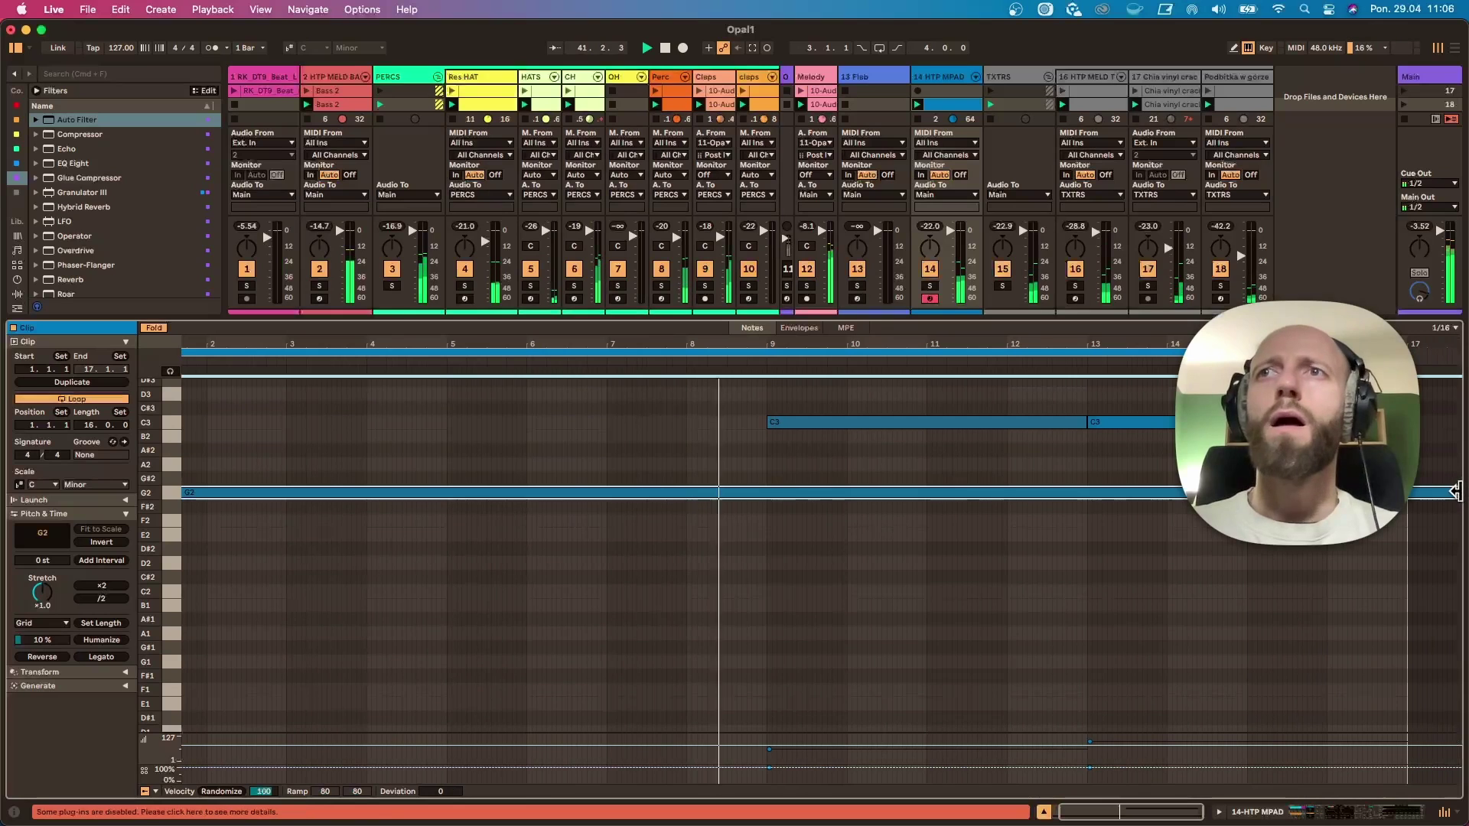
Step: Stop the HATS, CH, Perc, Claps and HTP MELD texture clips and capture the remaining playing clips as a new scene below scene 18
left_click_drag(790, 313, 776, 525)
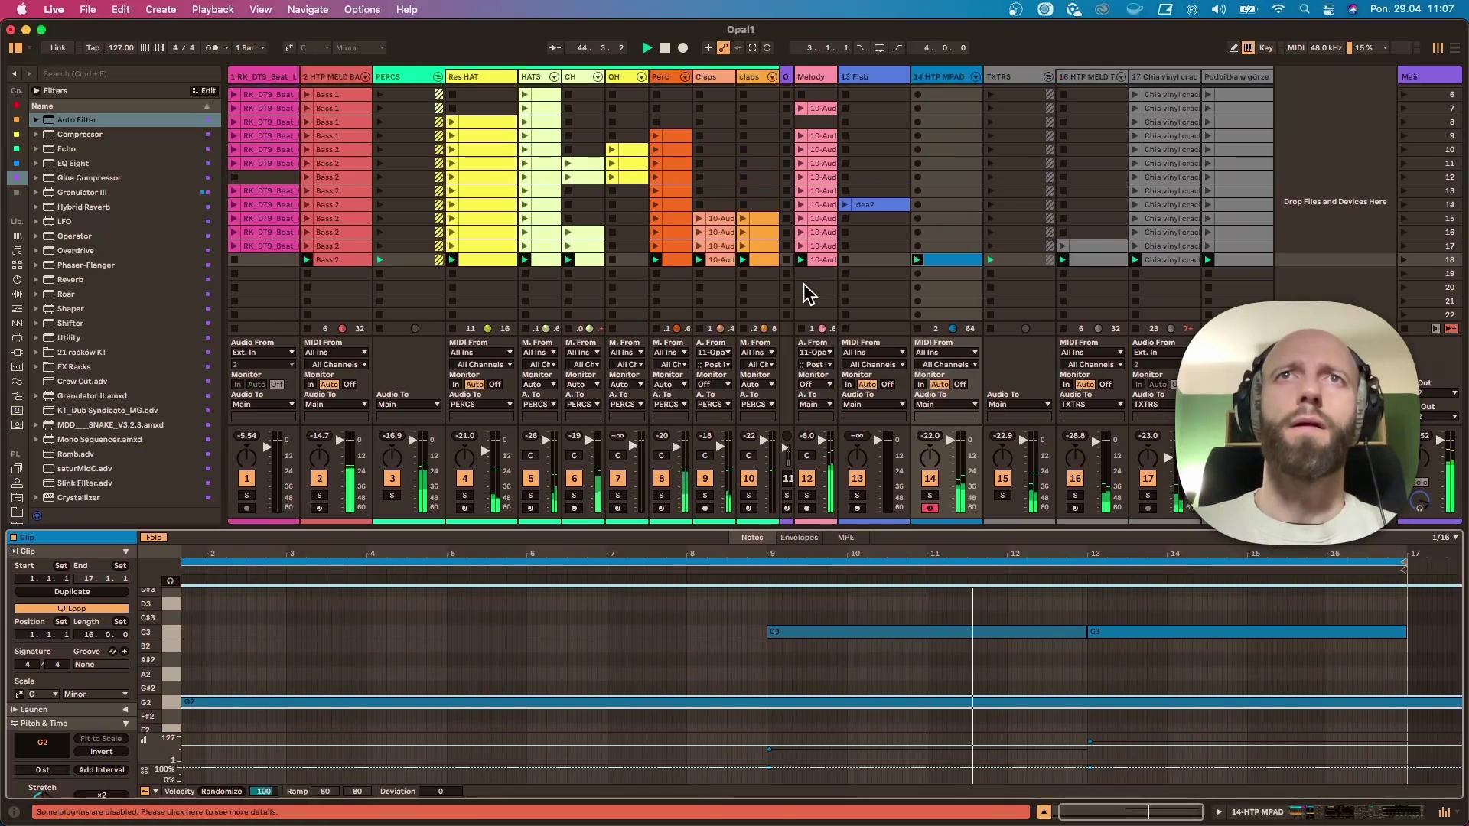
left_click(458, 272)
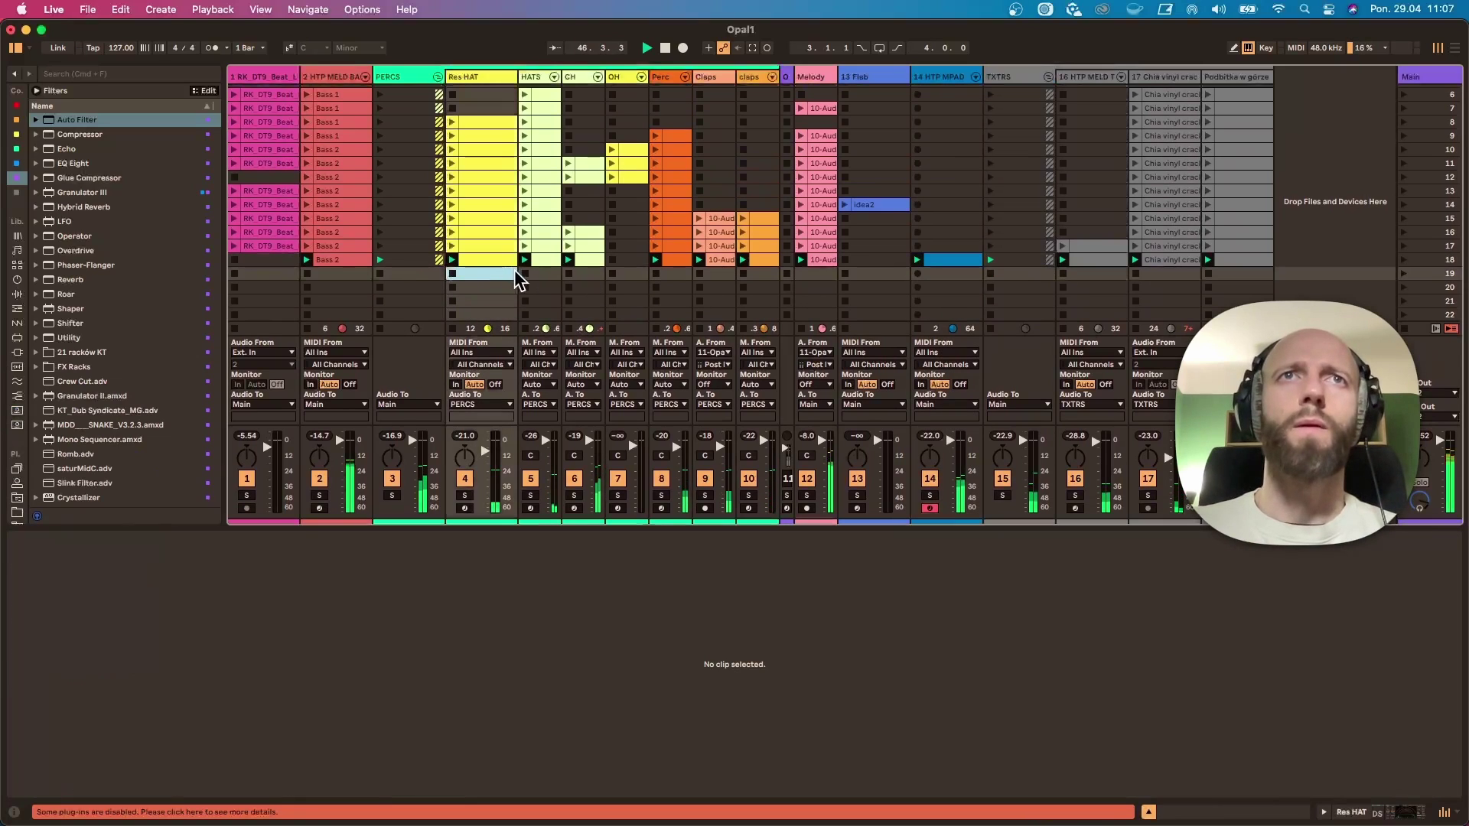
left_click(568, 273)
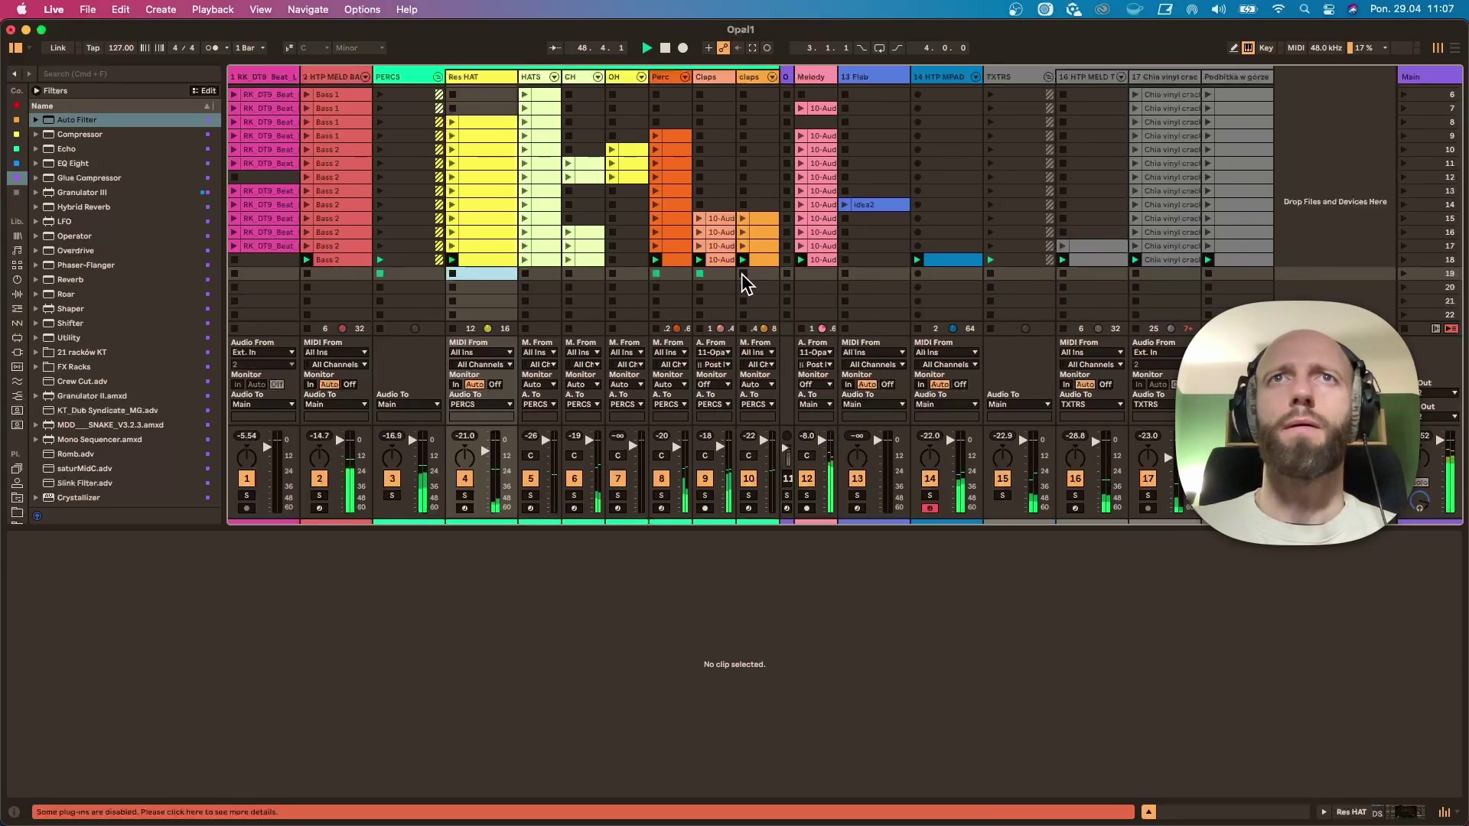
left_click(1065, 275)
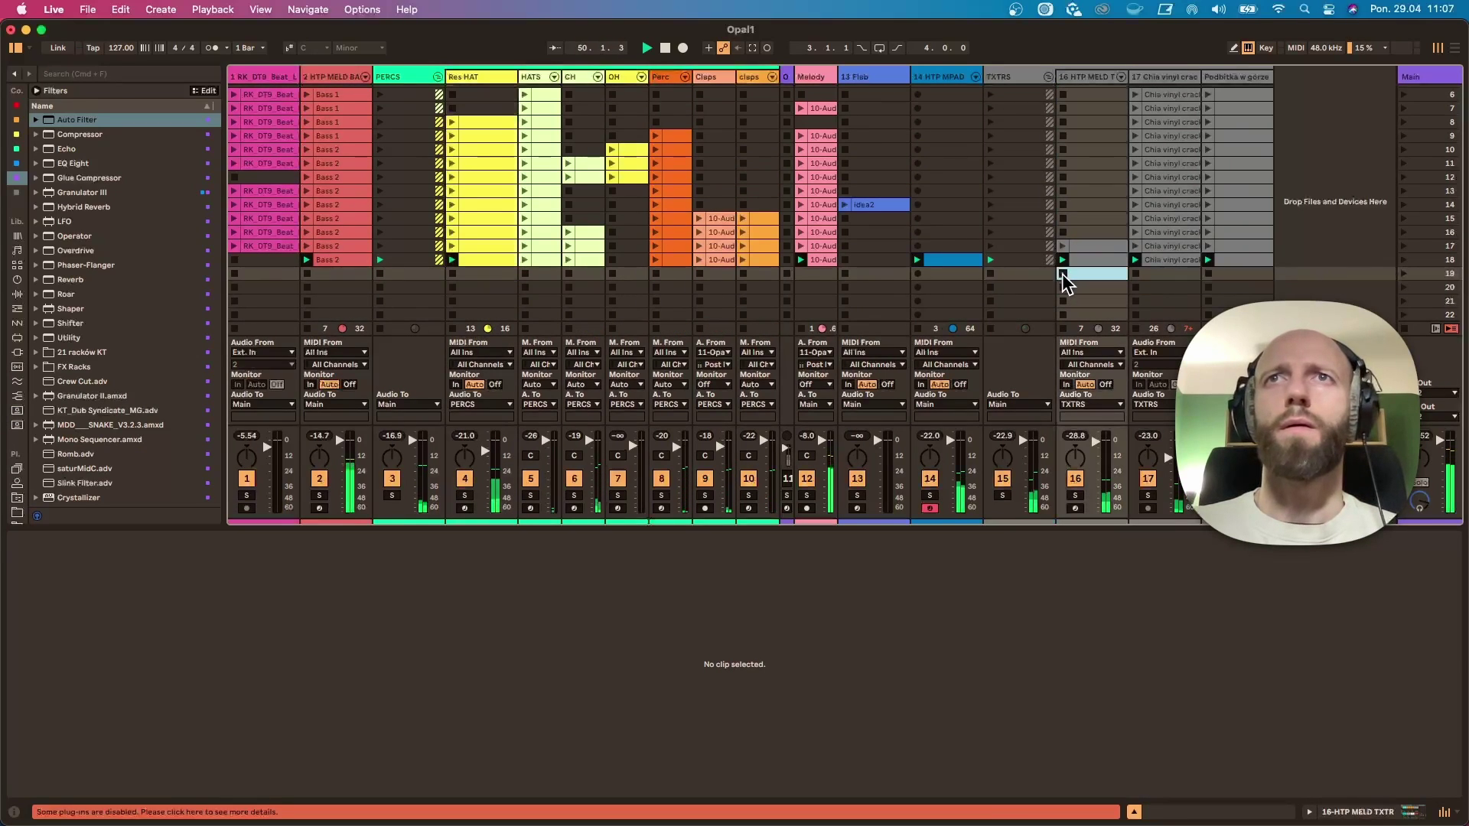
left_click(1102, 261)
left_click(1444, 264)
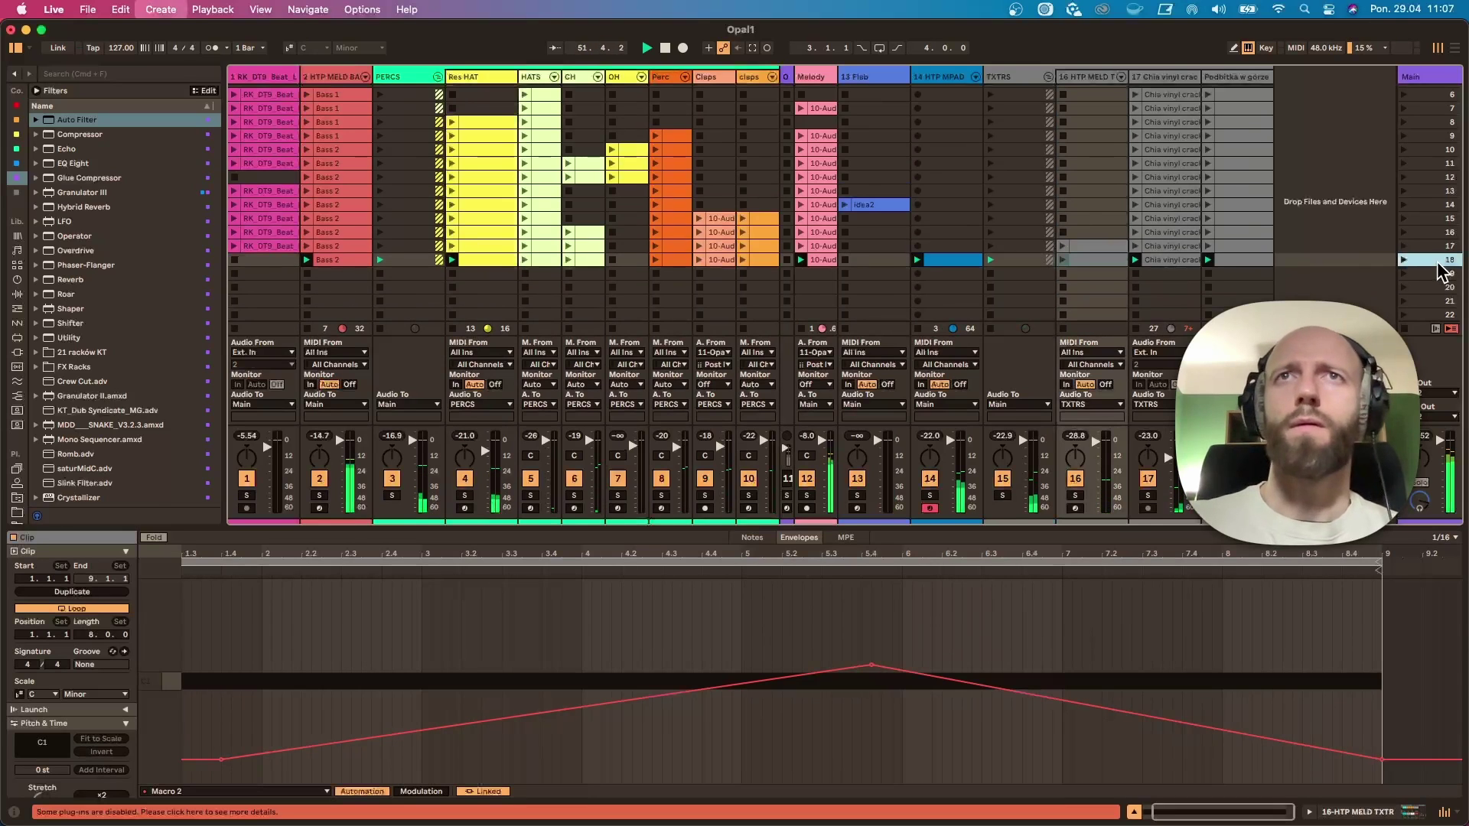
key("Down")
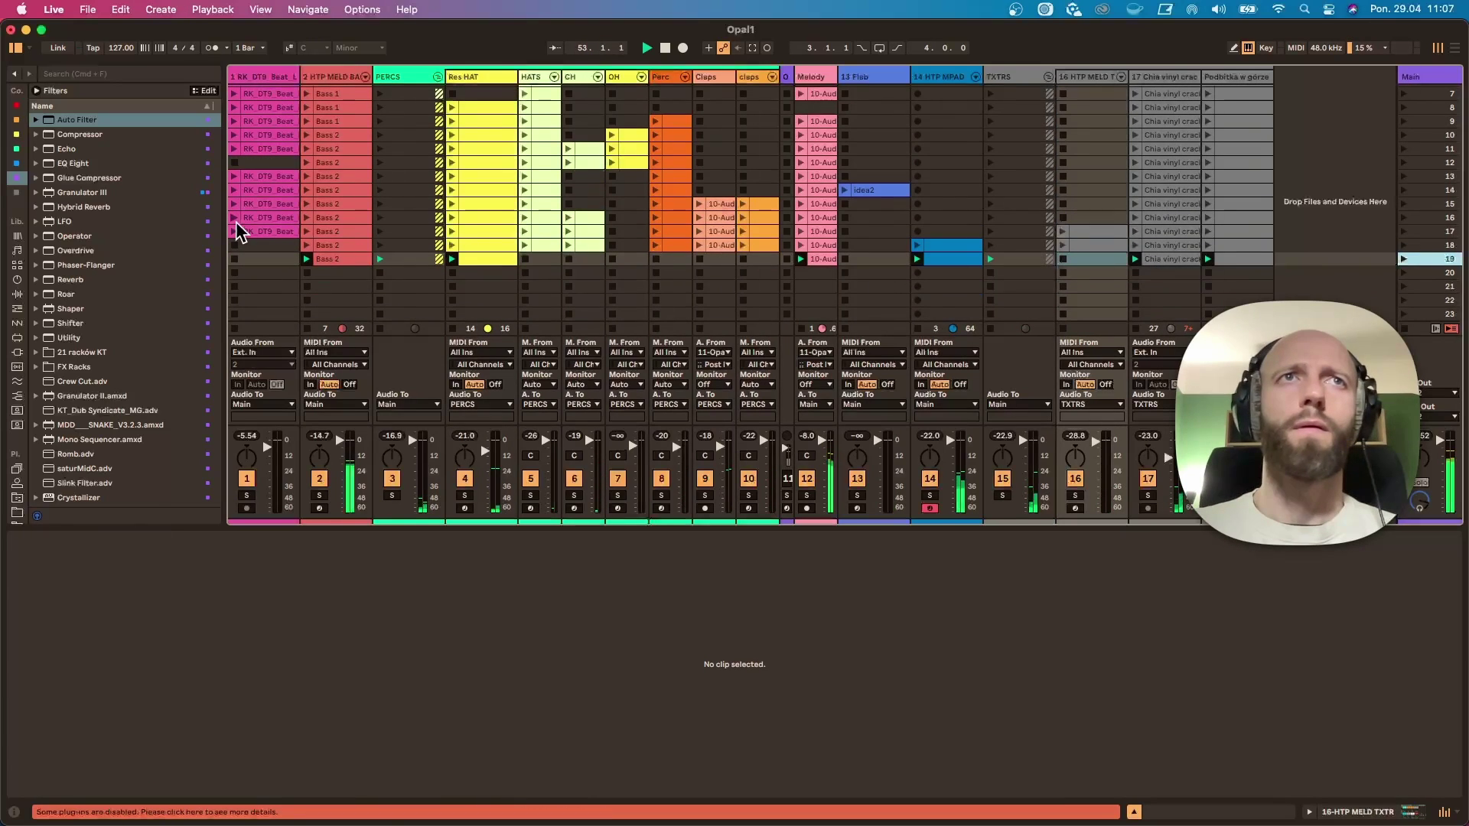
Step: Launch the RK_DT9_Beat loop from scene 17 and capture the playing clips as a new scene below scene 19
left_click_drag(269, 234, 267, 261)
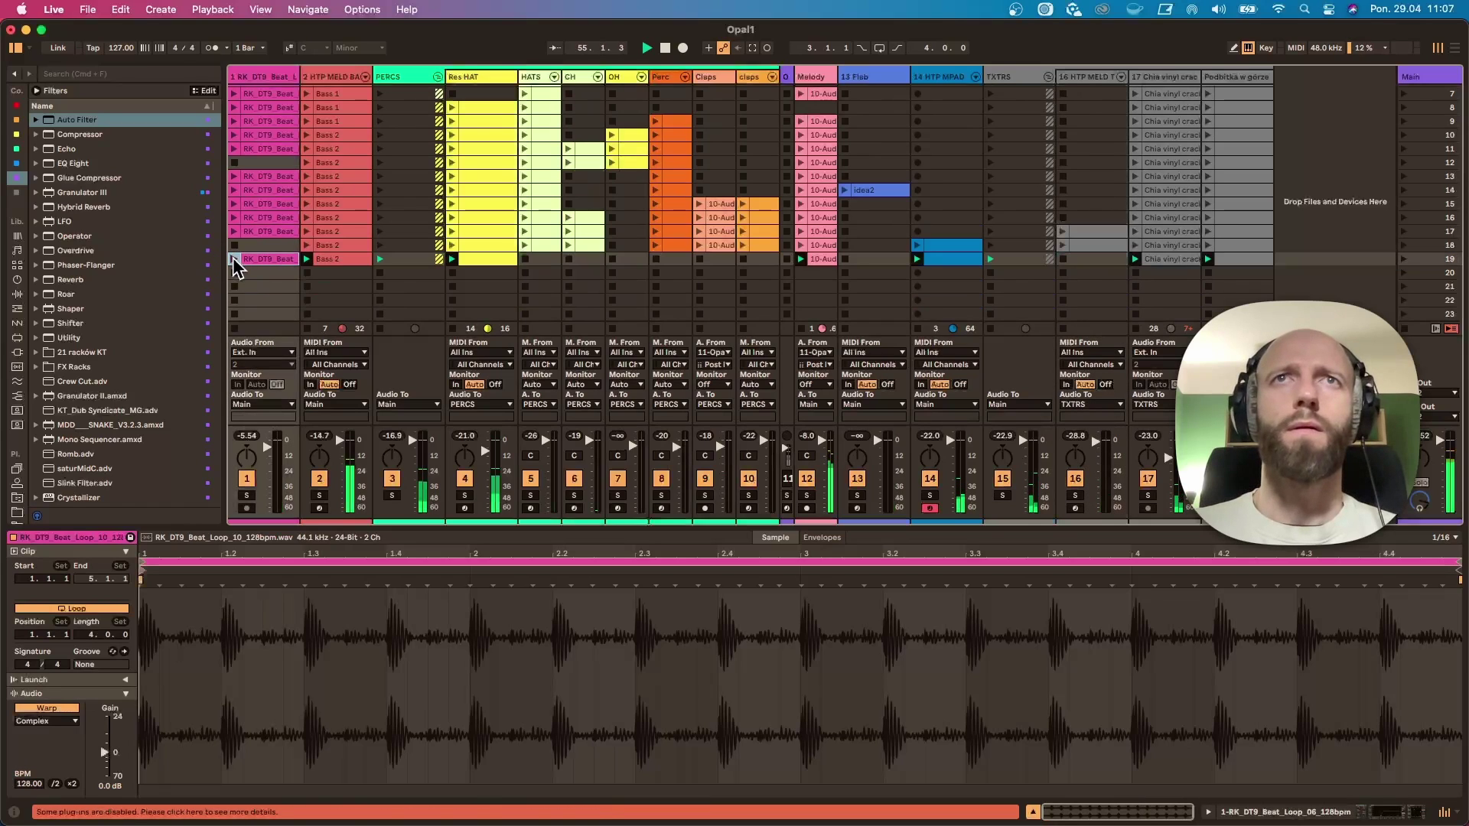
key("Delete")
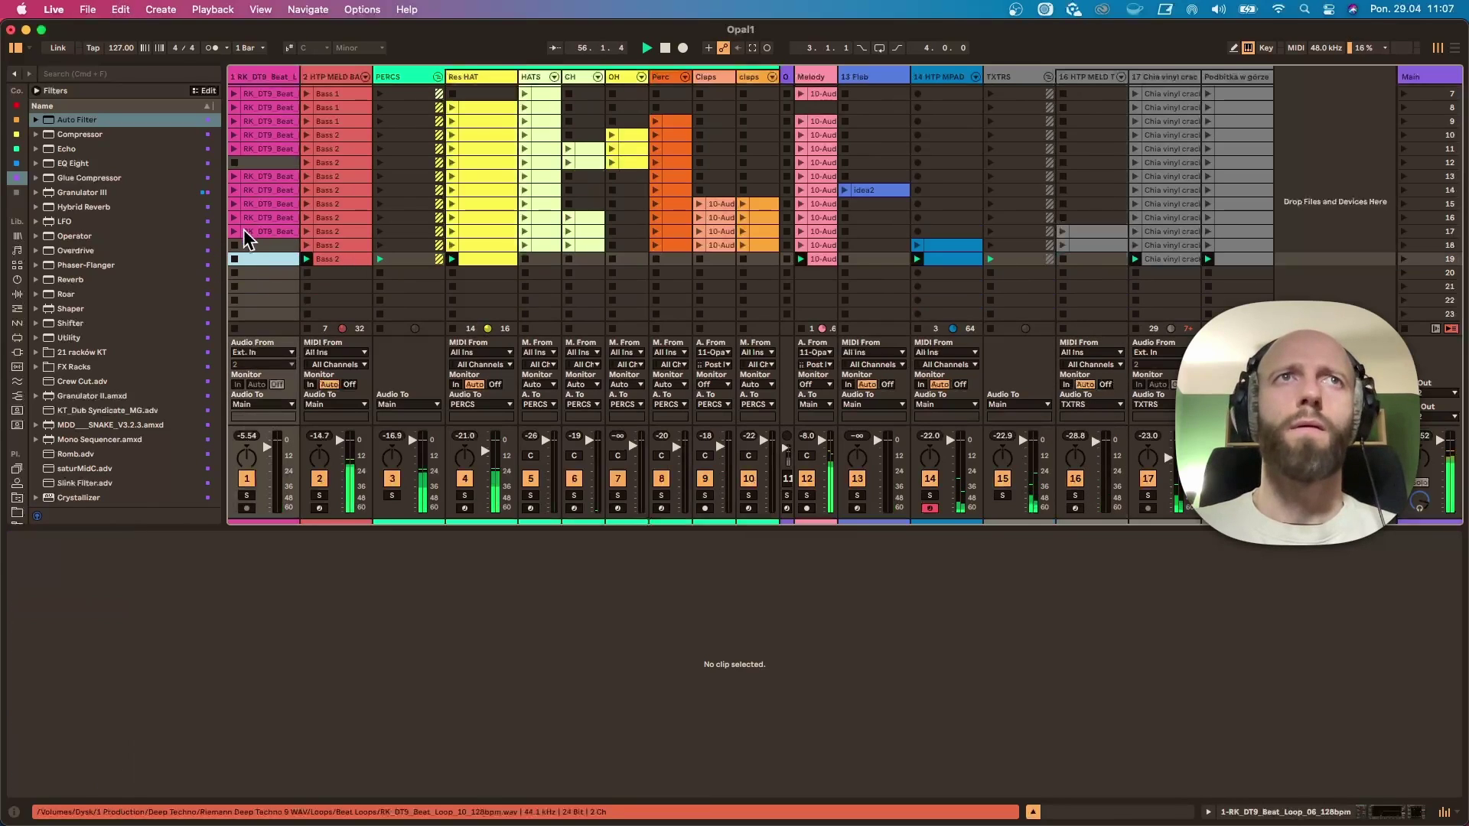
left_click(1427, 261)
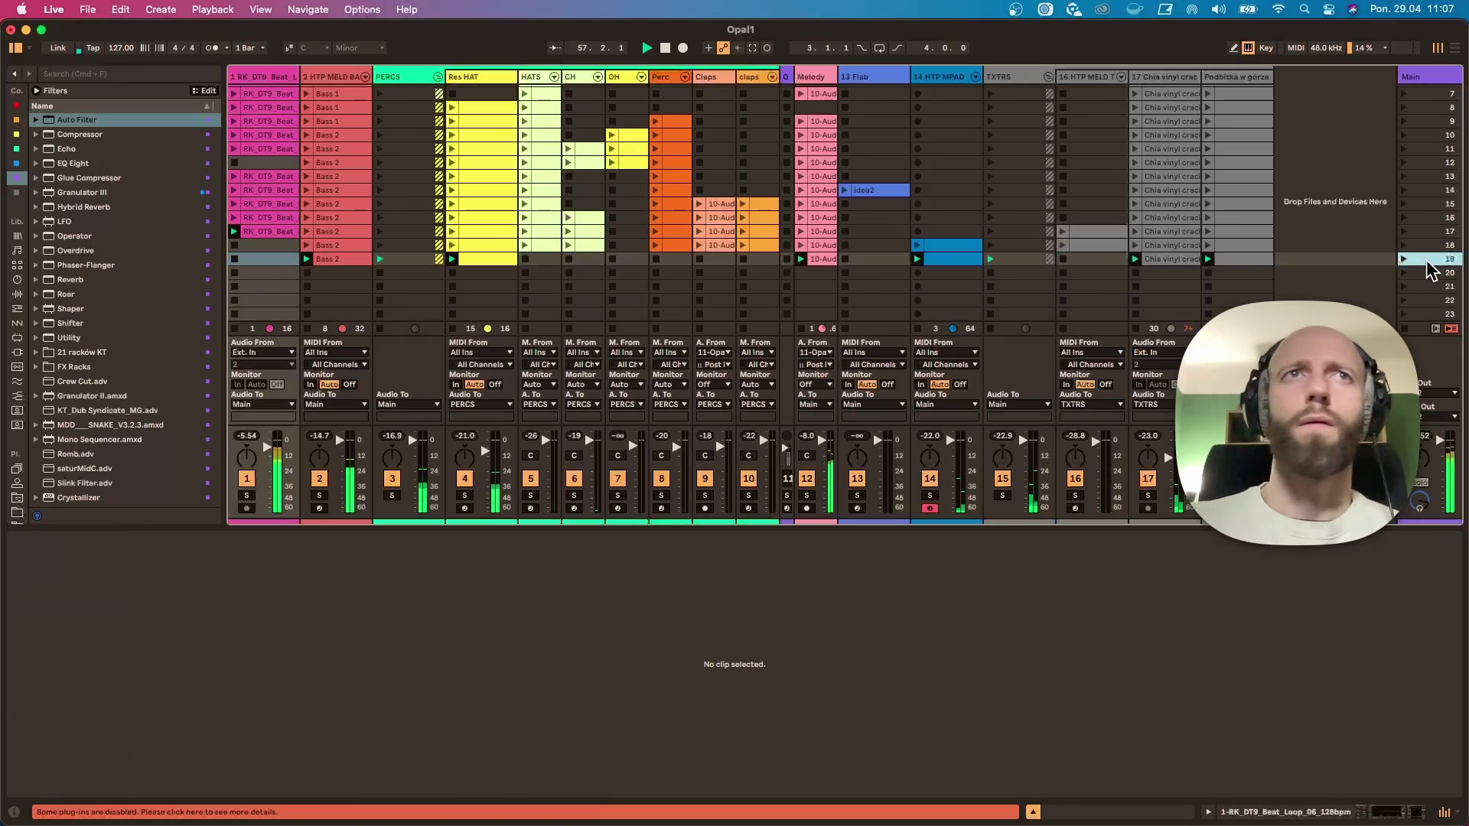
key("super+shift+i")
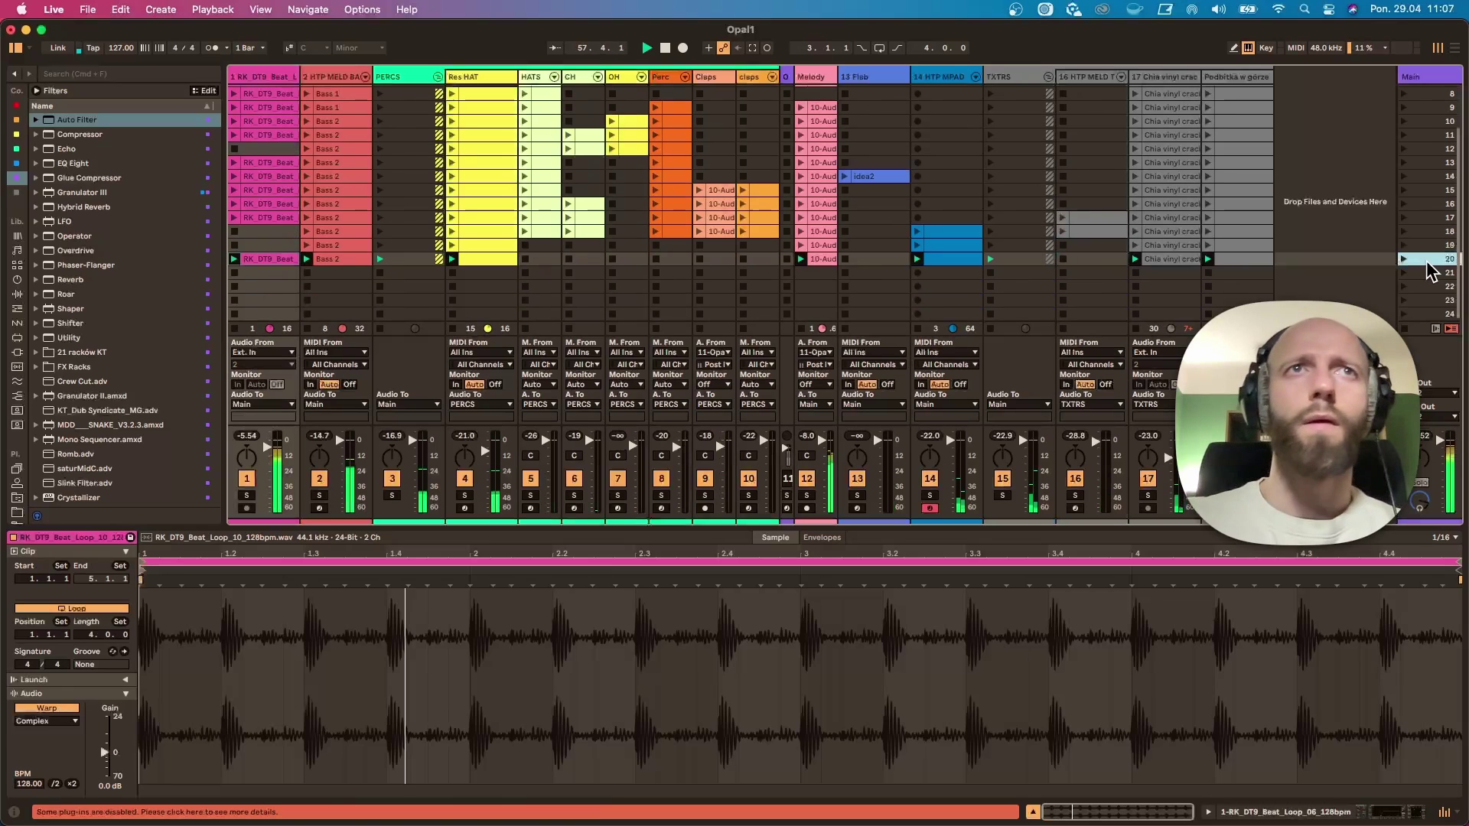
Step: Delete the HTP MPAD clip from scene 20 and jump the Melody clip's playback ahead to about bar 160
left_click(950, 261)
key("Delete")
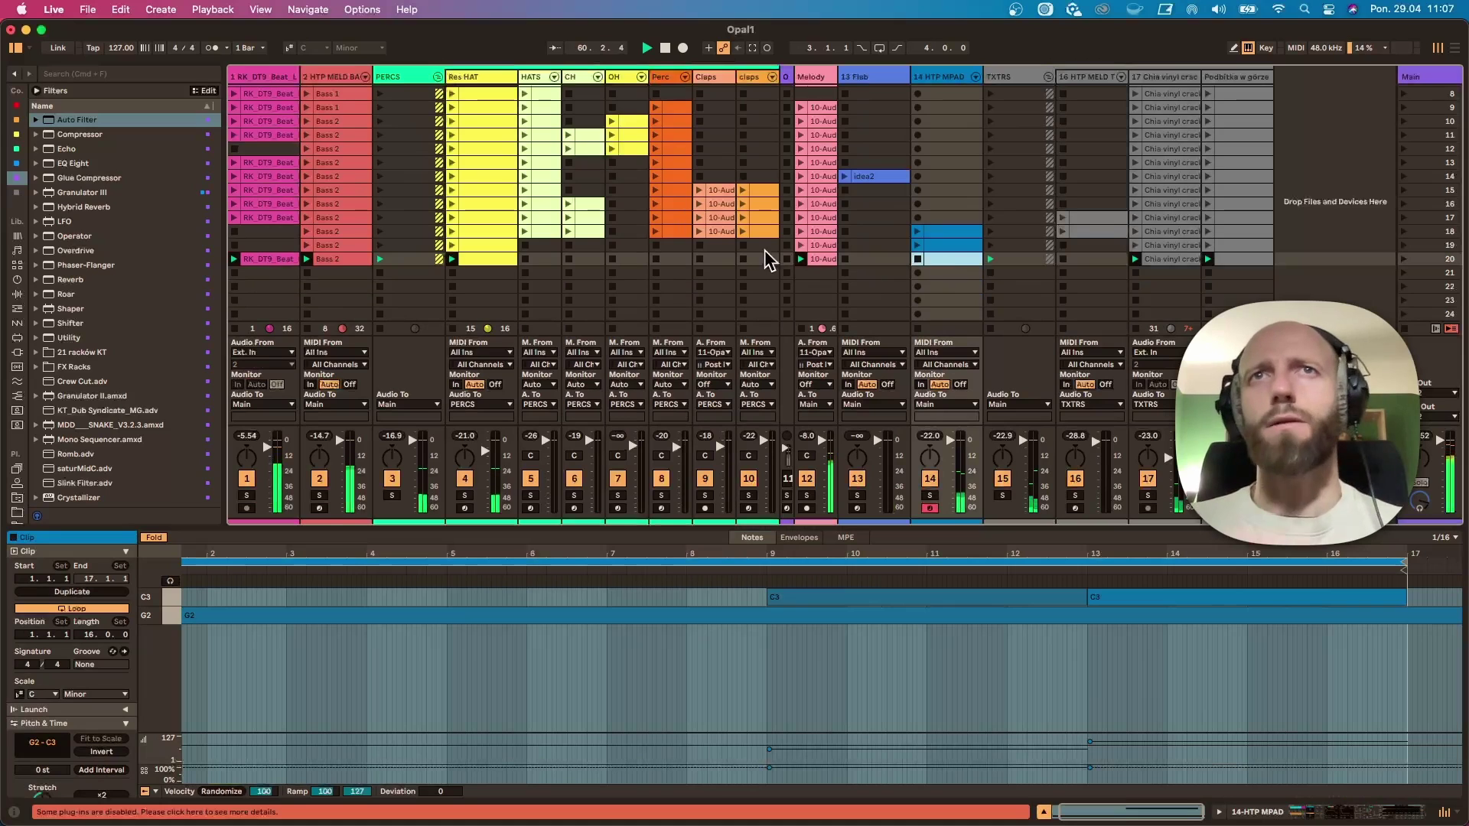
left_click(813, 260)
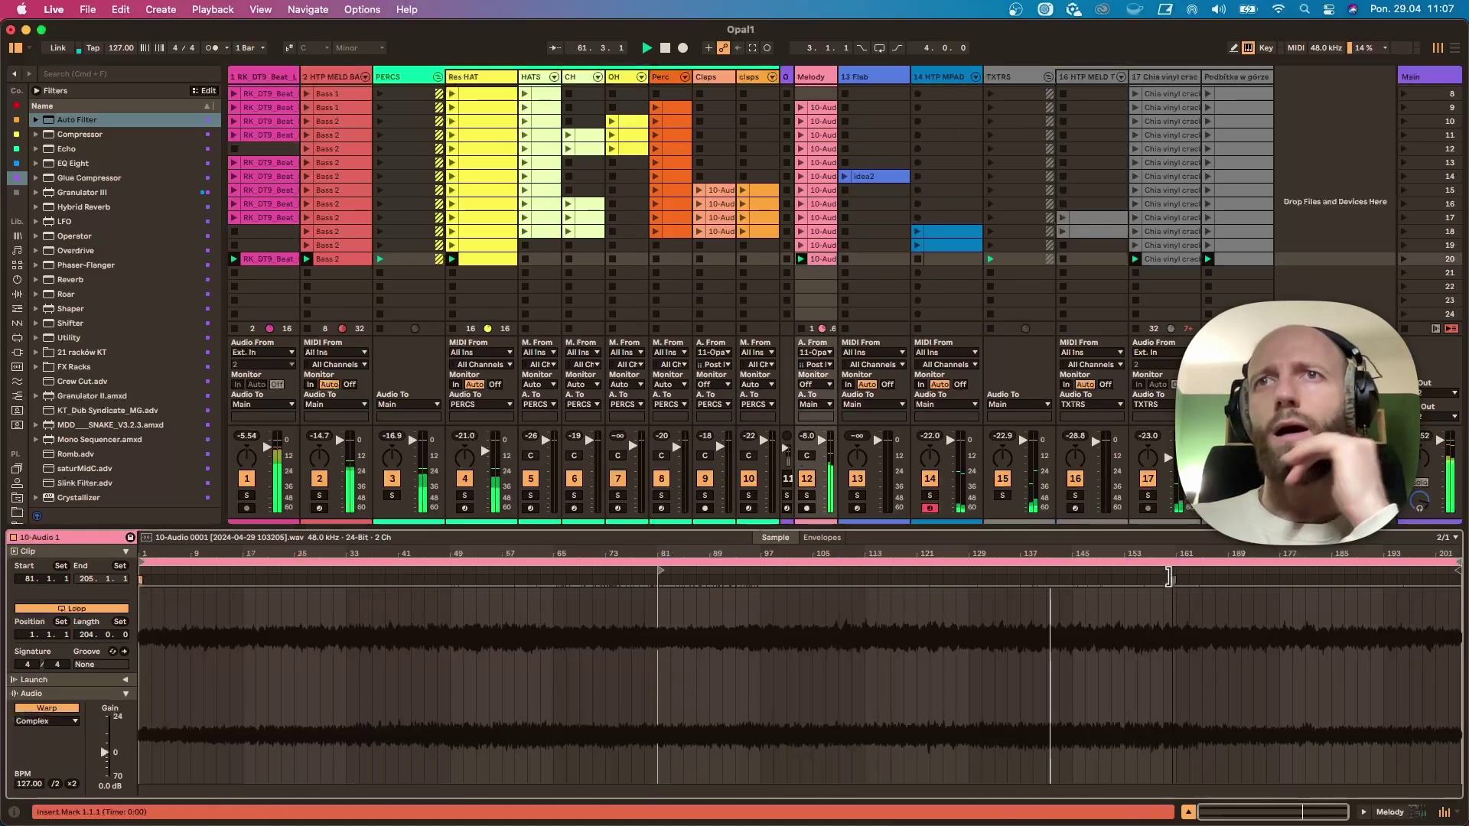
left_click(1174, 570)
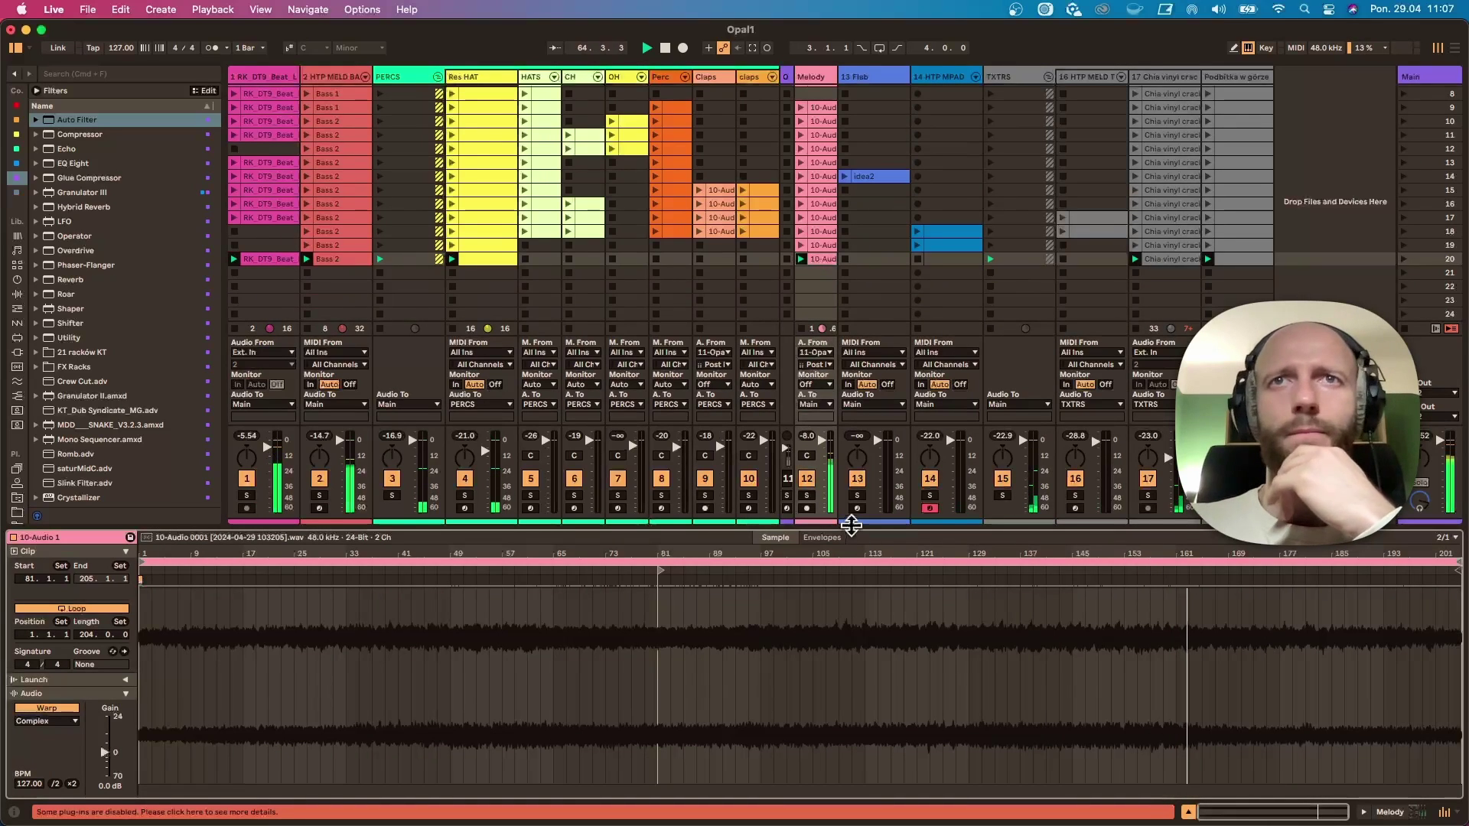
left_click_drag(847, 527, 849, 619)
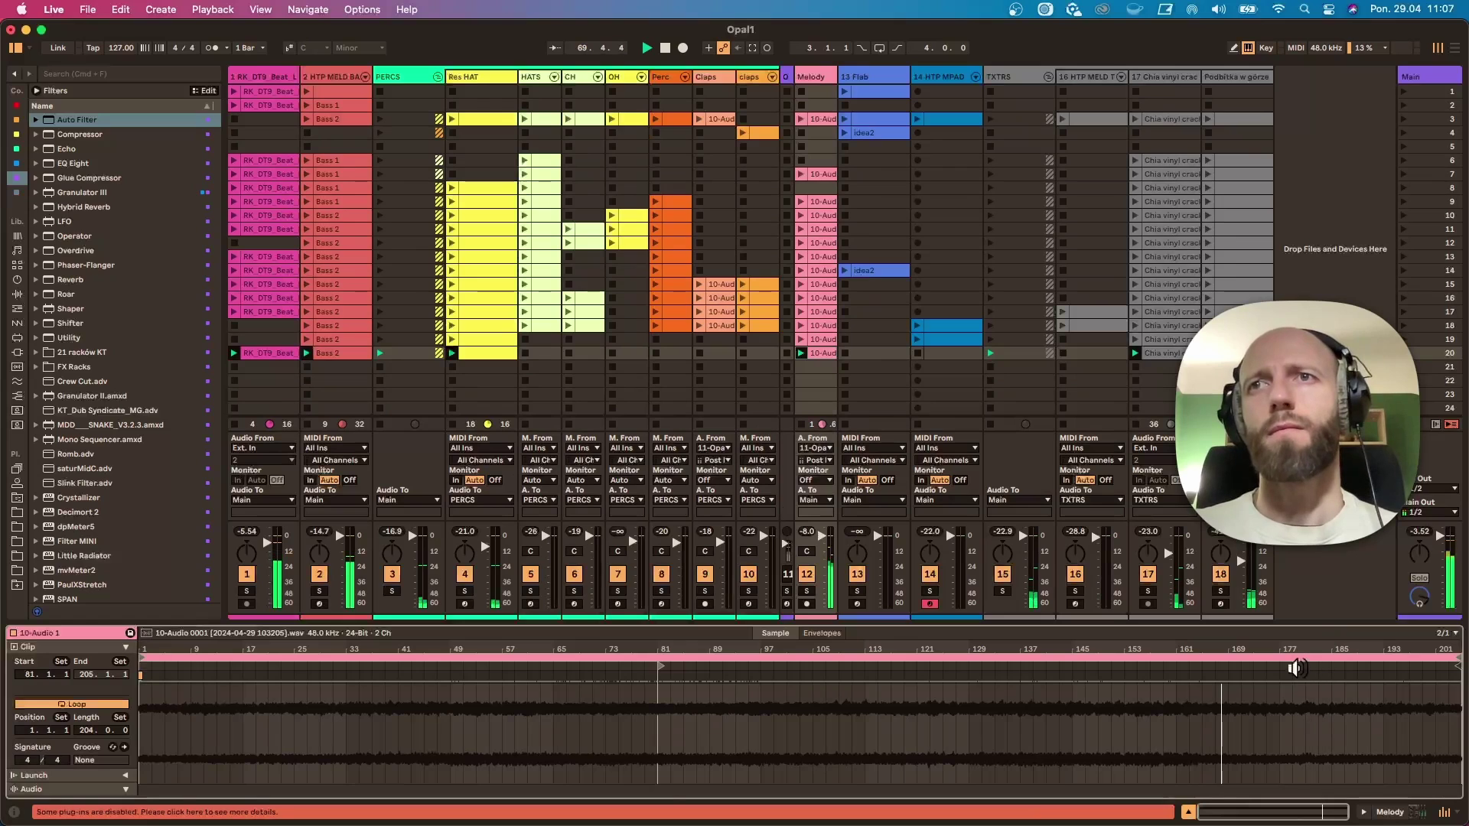
Step: Stop playback, launch the 13 Flab clip in scene 3, and audition it by briefly soloing its track
key("space")
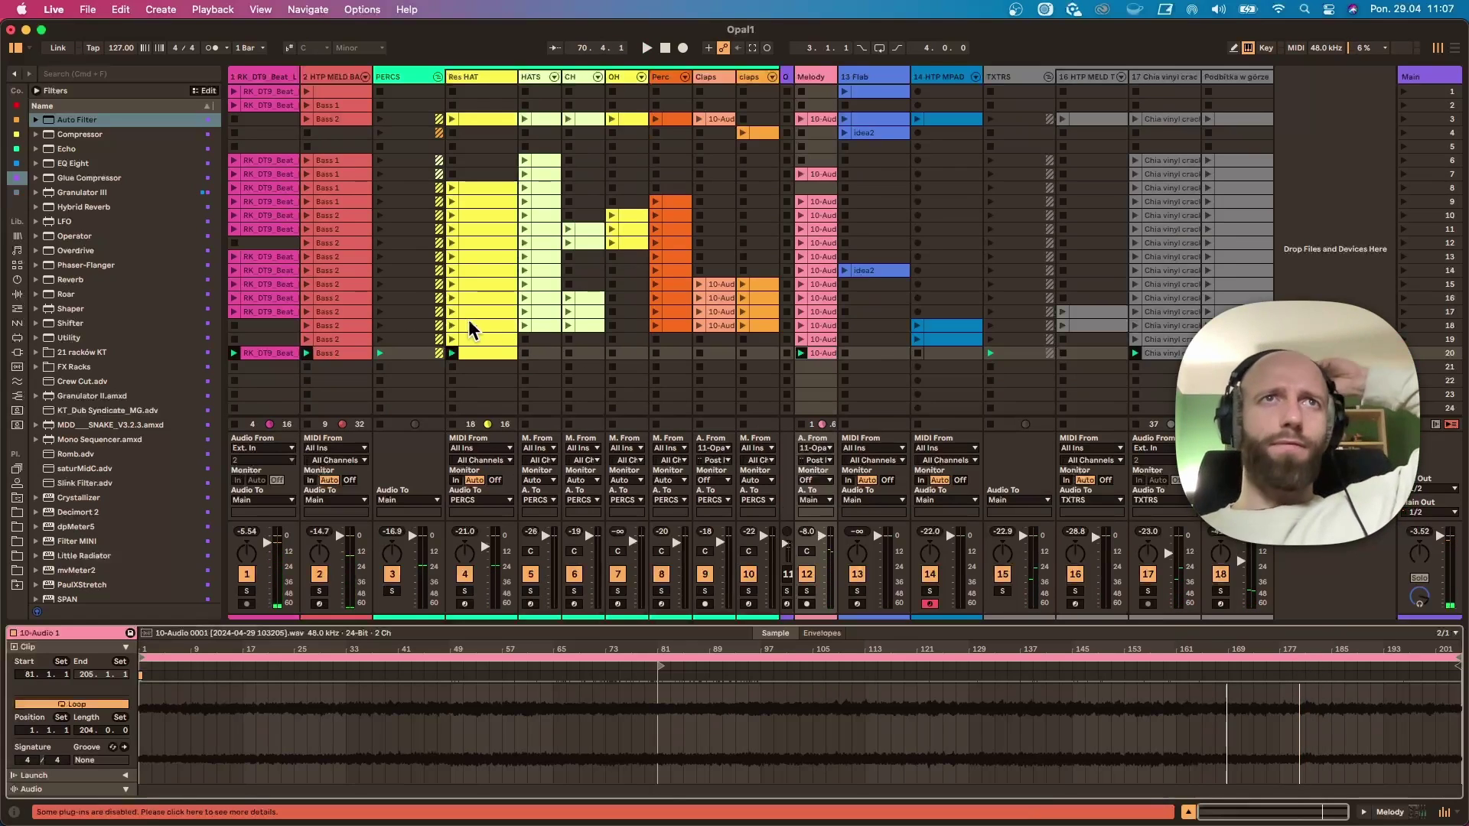
left_click(888, 121)
left_click(845, 120)
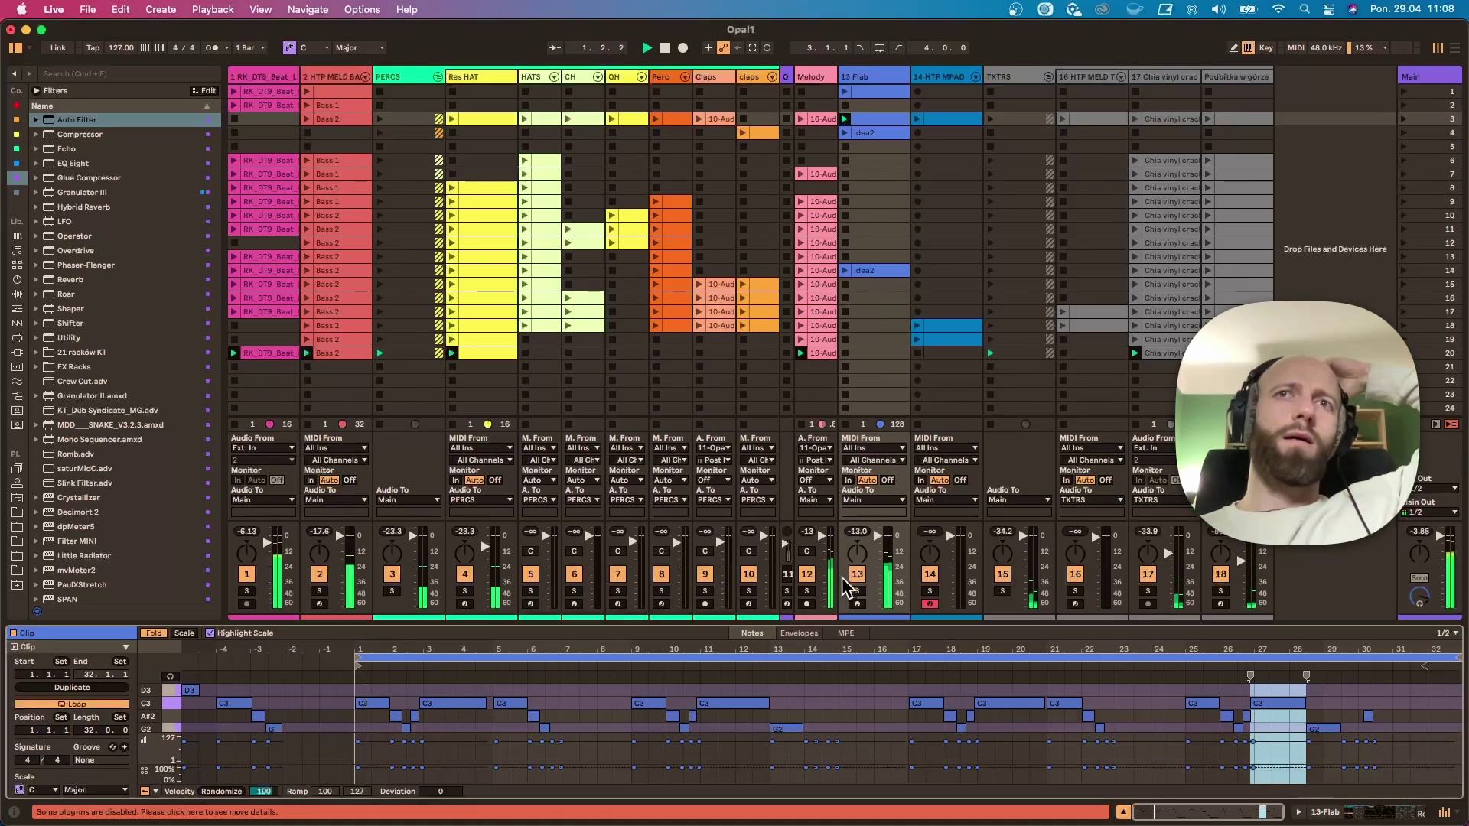
left_click(858, 592)
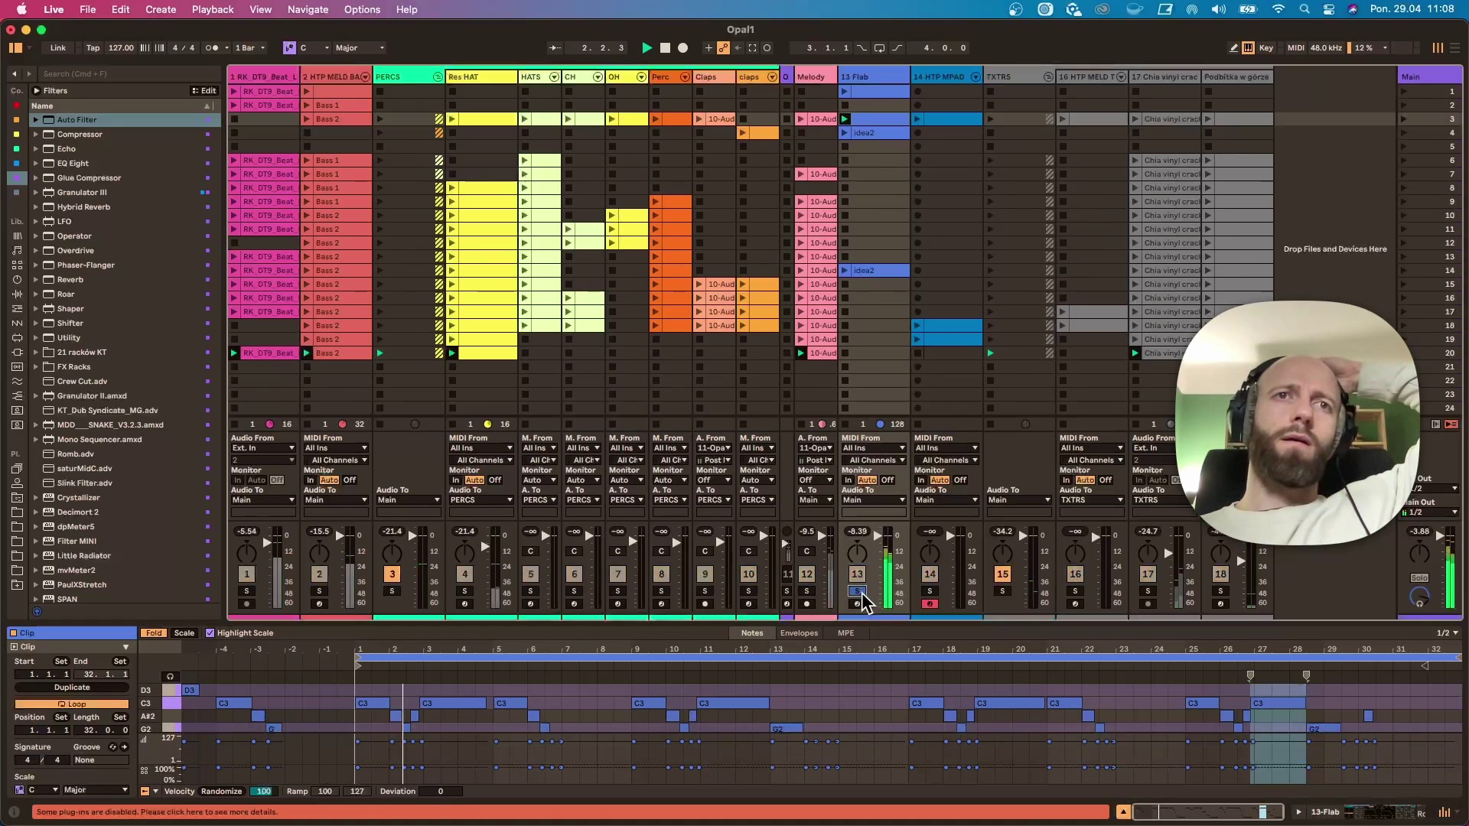
left_click(859, 592)
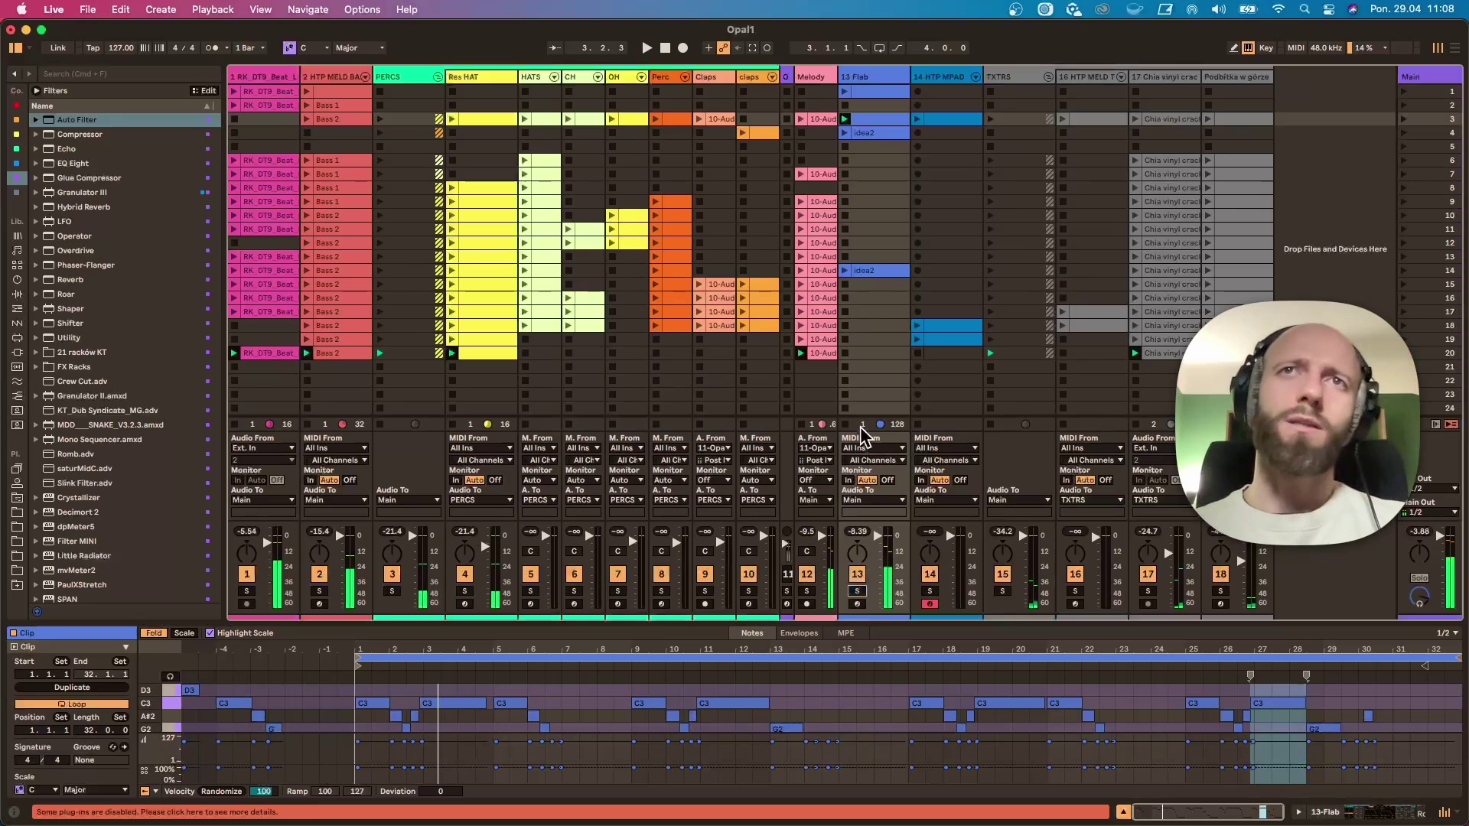